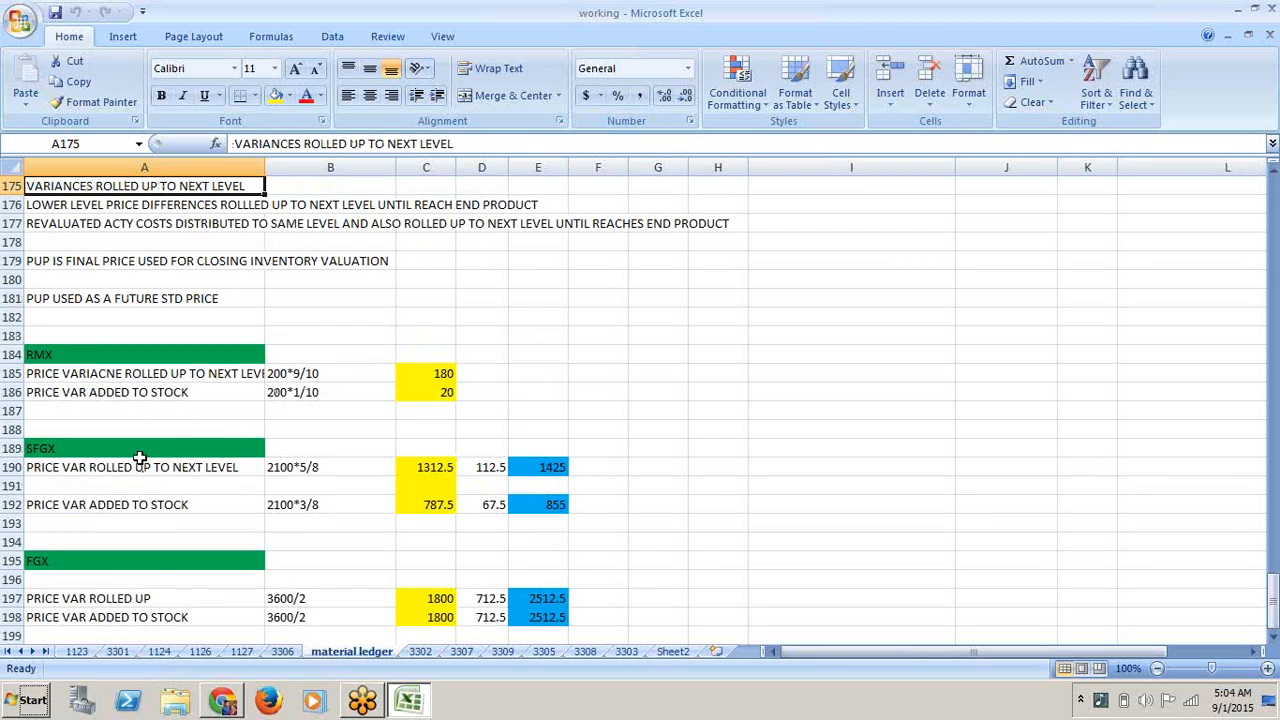
- Review the multi-level price determination notes and the RMX, SFGX and FGX price variance sections below them
{"action": "key", "text": "Down"}
{"action": "key", "text": "Up"}
{"action": "key", "text": "Down"}
{"action": "key", "text": "Down"}
{"action": "key", "text": "Down"}
{"action": "key", "text": "Down"}
{"action": "key", "text": "Down"}
{"action": "key", "text": "Down"}
{"action": "key", "text": "Down"}
{"action": "key", "text": "Down"}
{"action": "key", "text": "Down"}
{"action": "key", "text": "Down"}
{"action": "key", "text": "Down"}
{"action": "key", "text": "Down"}
{"action": "key", "text": "Down"}
{"action": "key", "text": "Down"}
{"action": "key", "text": "Down"}
{"action": "key", "text": "Down"}
{"action": "key", "text": "Down"}
{"action": "key", "text": "Down"}
{"action": "key", "text": "Down"}
{"action": "key", "text": "Down"}
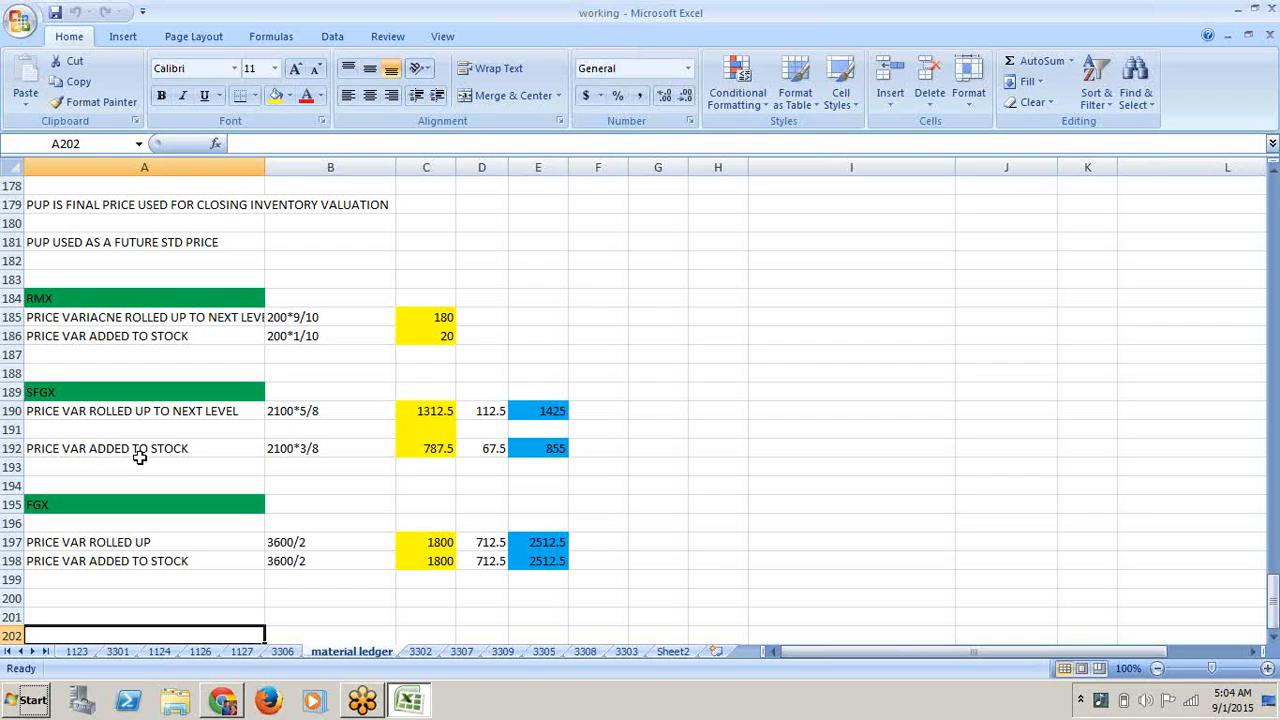
{"action": "left_click", "coordinate": [152, 350]}
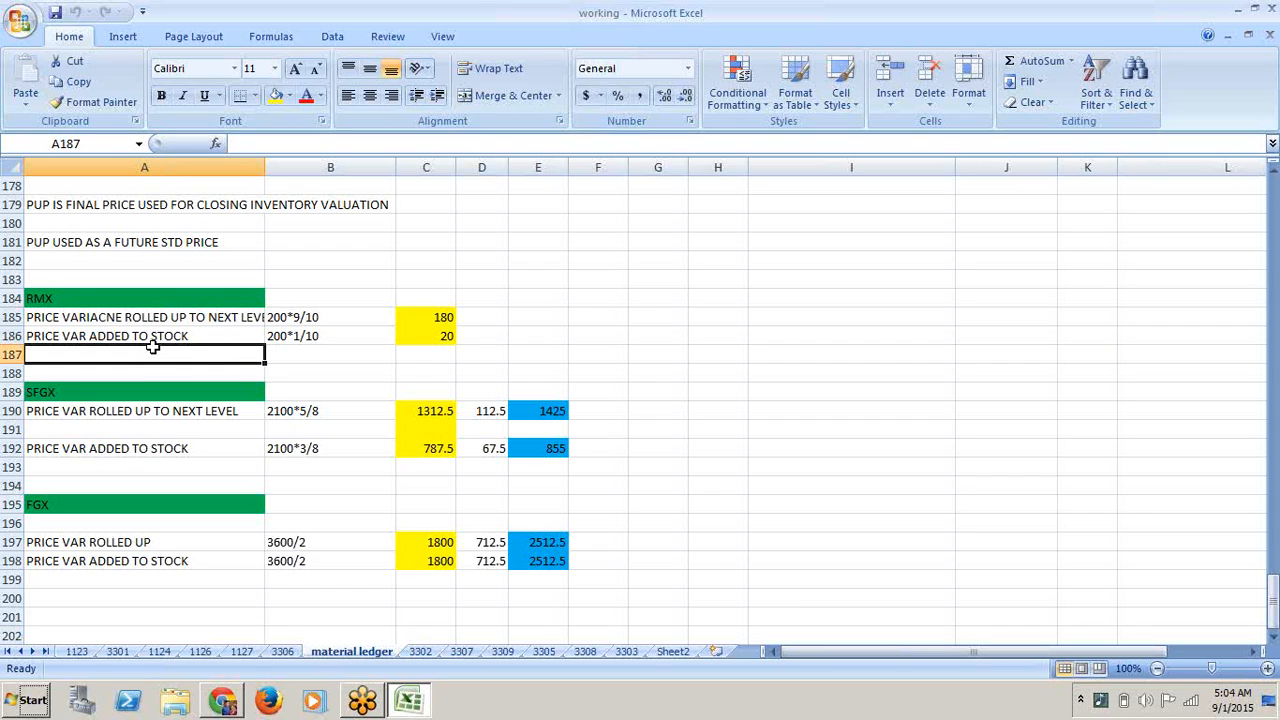
{"action": "left_click", "coordinate": [160, 416]}
- Examine the LABOUR plan, actual and revaluating activities amounts in rows 163 to 165 of the material ledger sheet
{"action": "key", "text": "Up"}
{"action": "key", "text": "Up"}
{"action": "key", "text": "Up"}
{"action": "key", "text": "Up"}
{"action": "key", "text": "Up"}
{"action": "key", "text": "Up"}
{"action": "key", "text": "Up"}
{"action": "key", "text": "Up"}
{"action": "key", "text": "Up"}
{"action": "key", "text": "Up"}
{"action": "key", "text": "Up"}
{"action": "key", "text": "Up"}
{"action": "key", "text": "Up"}
{"action": "key", "text": "Up"}
{"action": "key", "text": "Up"}
{"action": "key", "text": "Up"}
{"action": "key", "text": "Up"}
{"action": "key", "text": "Up"}
{"action": "key", "text": "Up"}
{"action": "key", "text": "Up"}
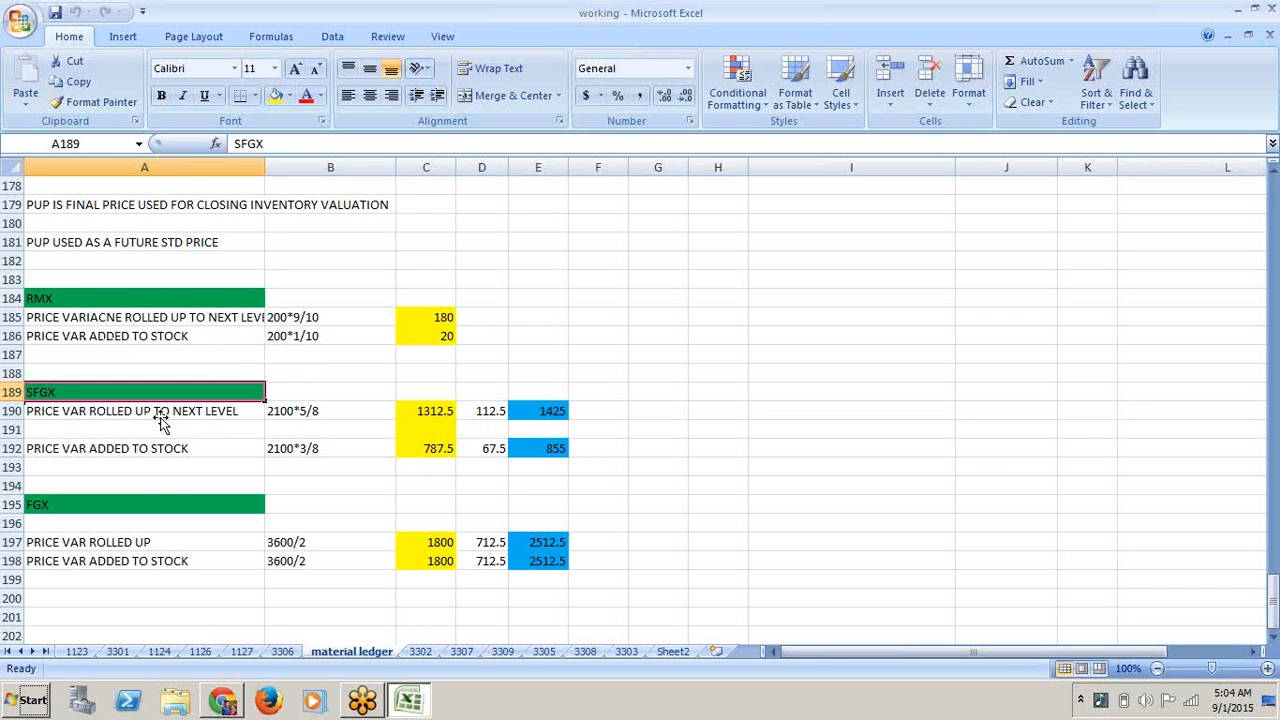
{"action": "key", "text": "Up"}
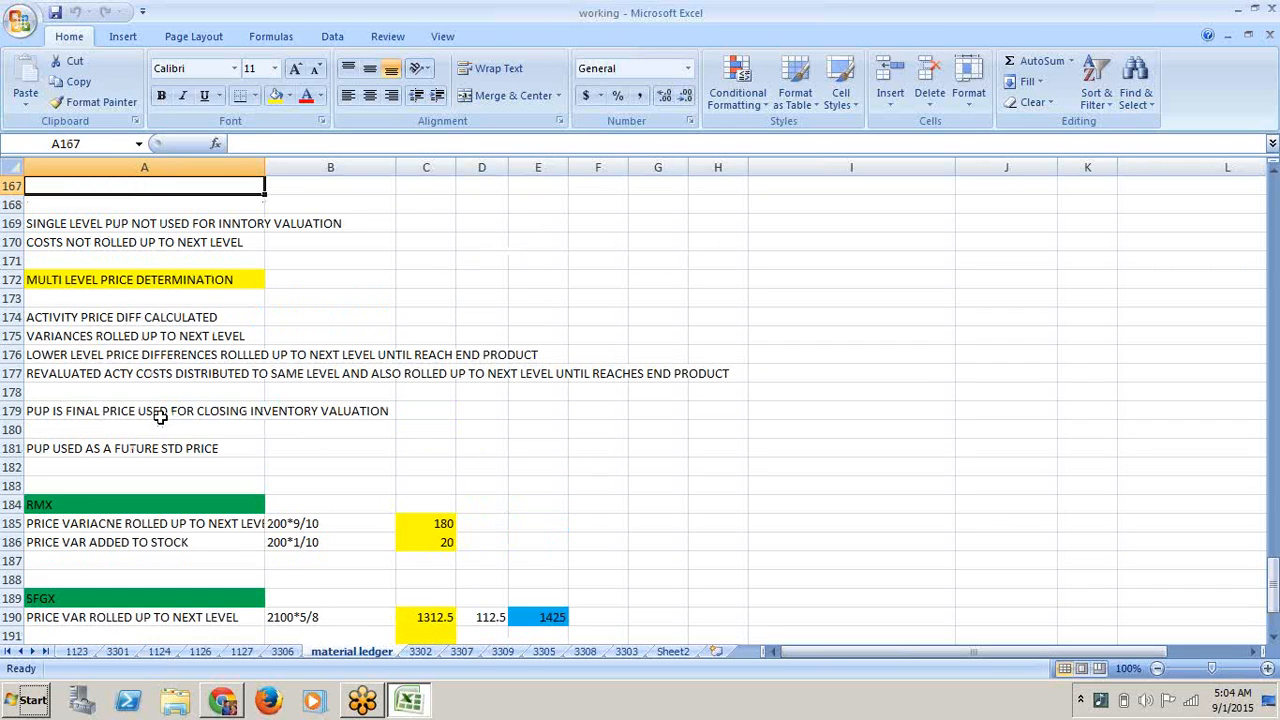
{"action": "key", "text": "Up"}
{"action": "key", "text": "Up"}
{"action": "key", "text": "Up"}
{"action": "key", "text": "Up"}
{"action": "key", "text": "Up"}
{"action": "key", "text": "Up"}
{"action": "key", "text": "Up"}
{"action": "key", "text": "Up"}
{"action": "key", "text": "Up"}
{"action": "key", "text": "Up"}
{"action": "key", "text": "Up"}
{"action": "key", "text": "Up"}
{"action": "key", "text": "Up"}
{"action": "key", "text": "Up"}
{"action": "key", "text": "Up"}
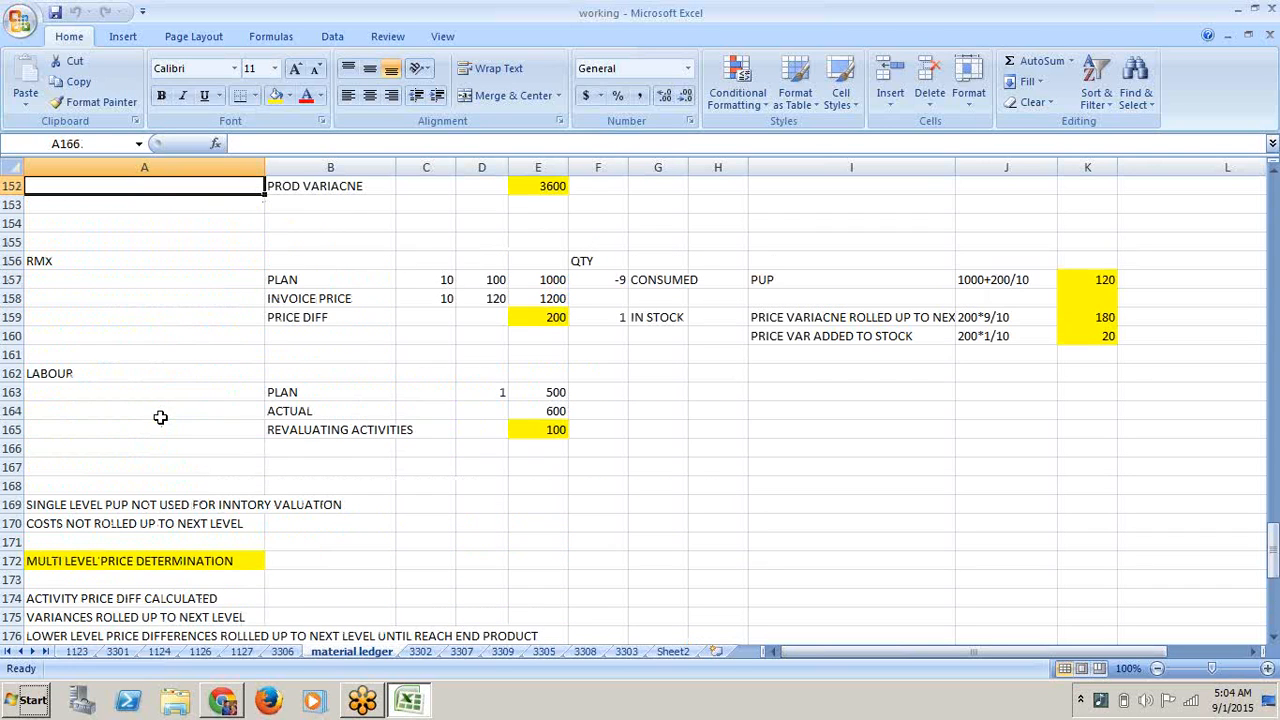
{"action": "left_click", "coordinate": [558, 433]}
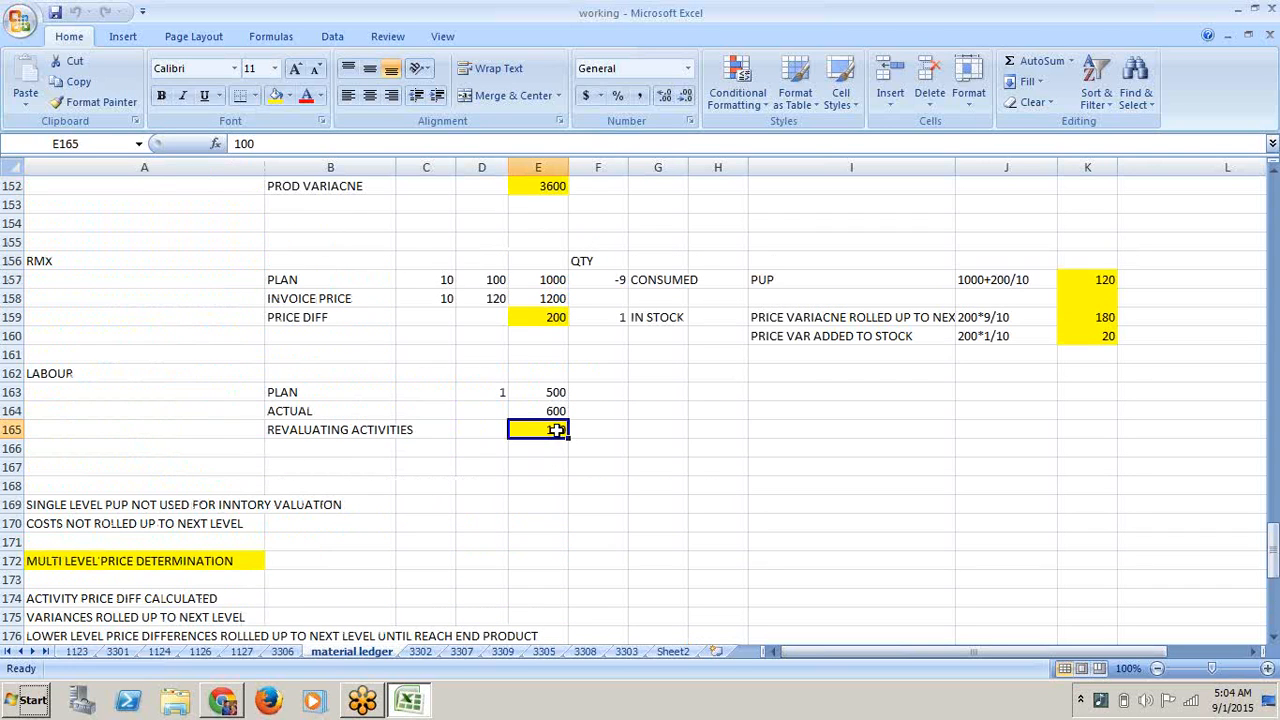
{"action": "left_click", "coordinate": [492, 393]}
{"action": "left_click", "coordinate": [548, 391]}
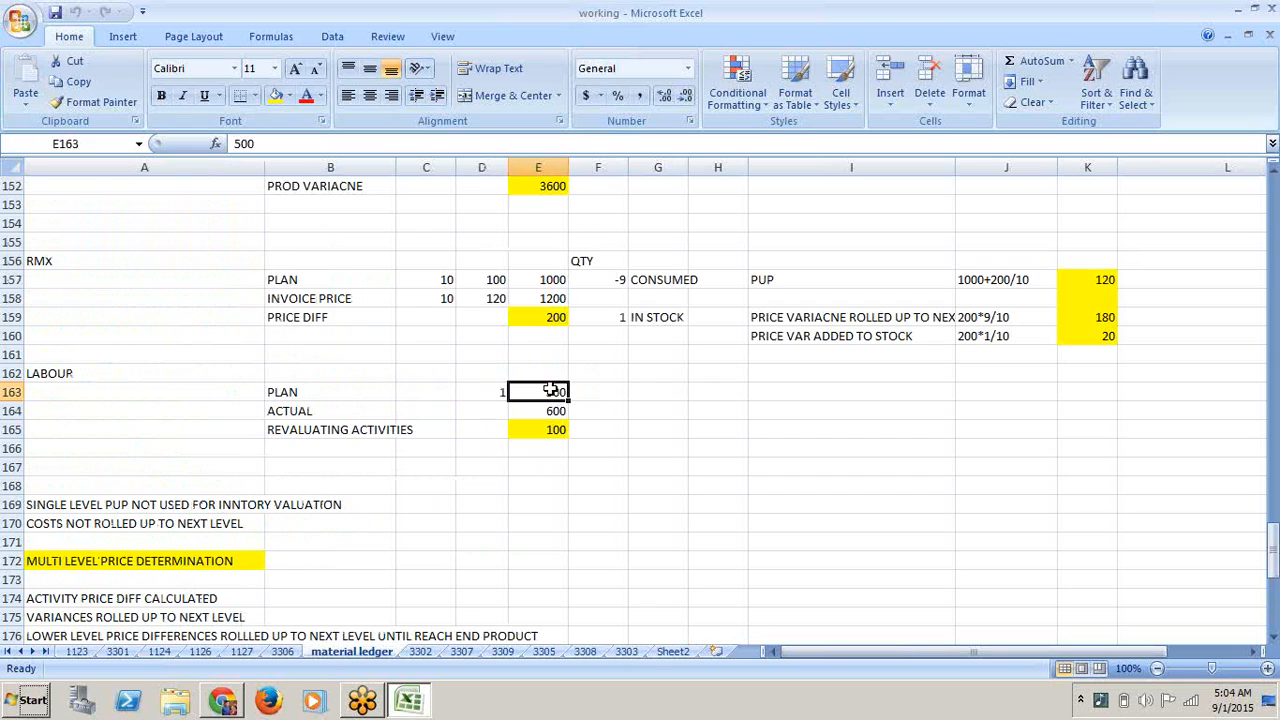
{"action": "left_click", "coordinate": [545, 412]}
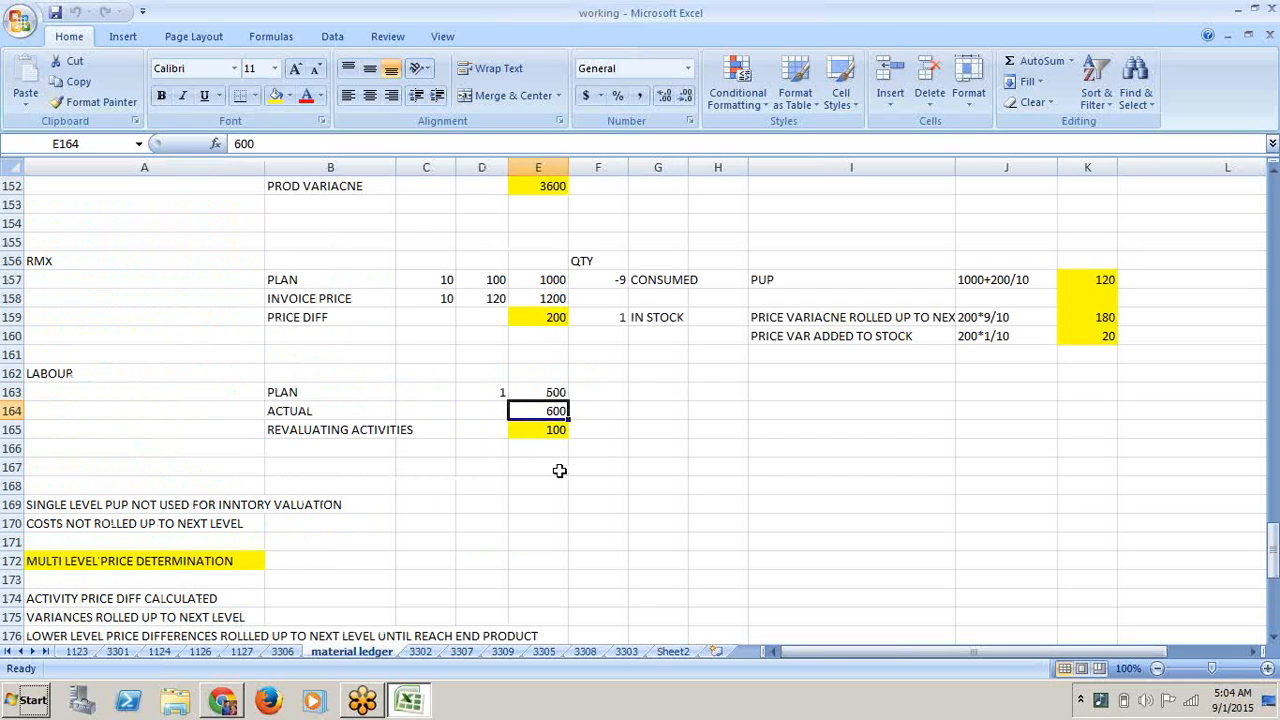
{"action": "key", "text": "Up"}
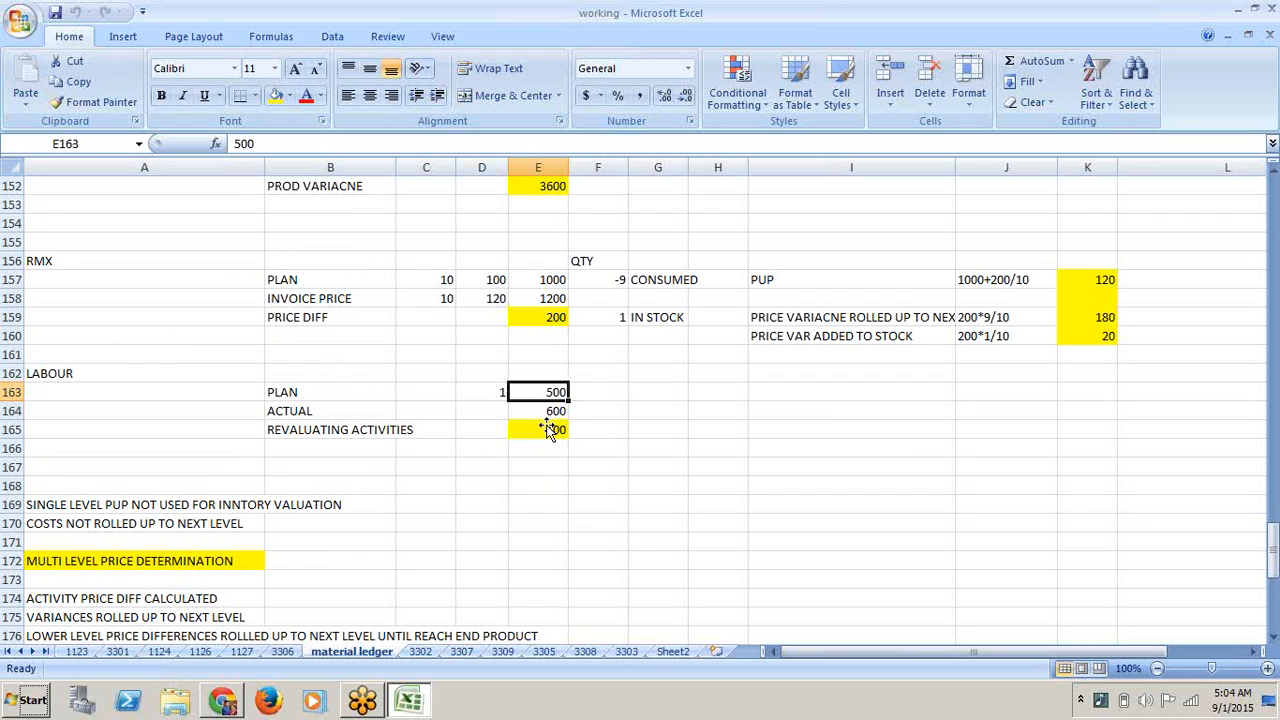
{"action": "left_click", "coordinate": [546, 410]}
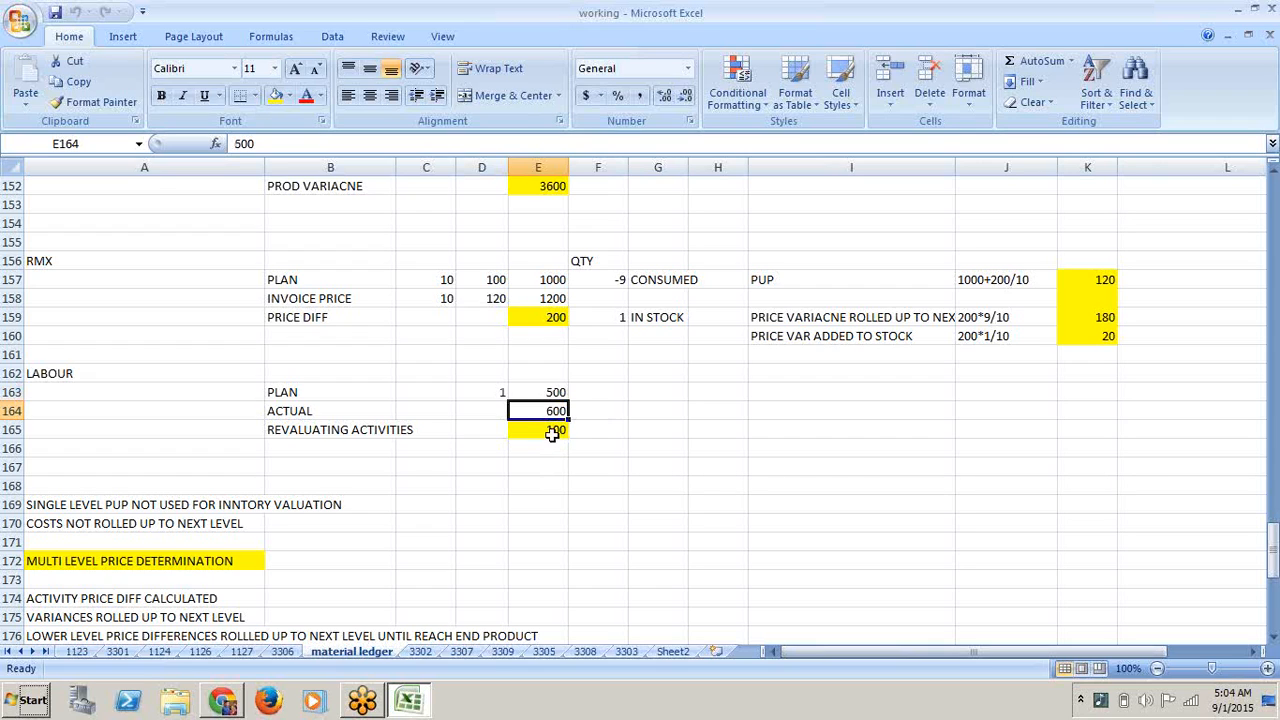
{"action": "left_click", "coordinate": [551, 433]}
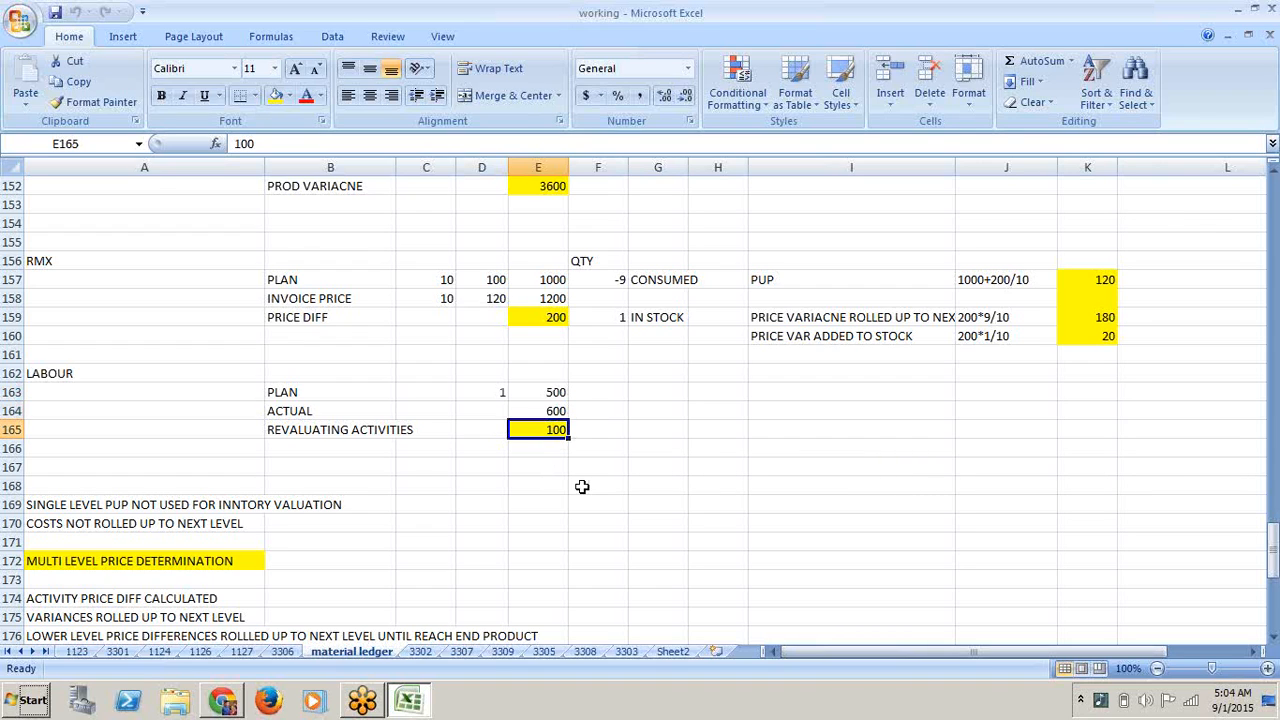
- Review how price variances are split between next-level roll-up and stock for RMX, SFGX and FGX in rows 184 to 198
{"action": "key", "text": "Down"}
{"action": "key", "text": "Down"}
{"action": "key", "text": "Down"}
{"action": "key", "text": "Down"}
{"action": "key", "text": "Down"}
{"action": "key", "text": "Down"}
{"action": "key", "text": "Down"}
{"action": "key", "text": "Down"}
{"action": "key", "text": "Down"}
{"action": "key", "text": "Down"}
{"action": "key", "text": "Down"}
{"action": "key", "text": "Down"}
{"action": "key", "text": "Down"}
{"action": "key", "text": "Down"}
{"action": "key", "text": "Down"}
{"action": "key", "text": "Down"}
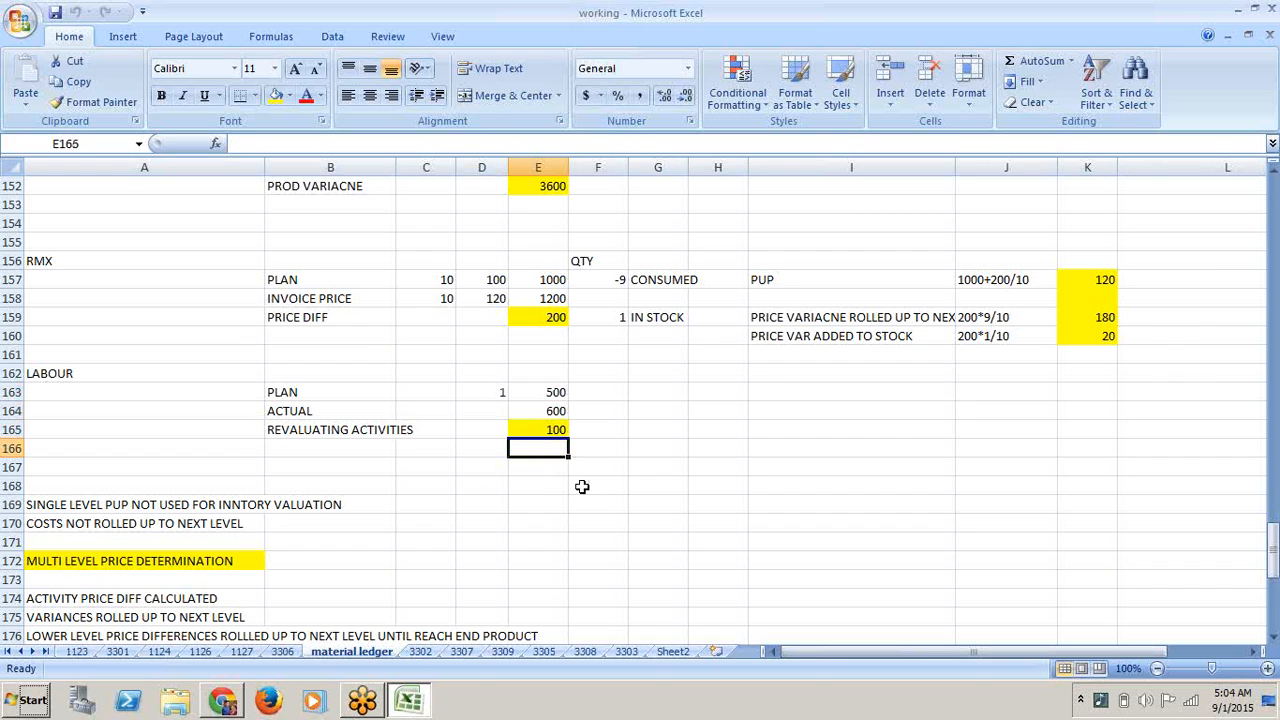
{"action": "key", "text": "Down"}
{"action": "key", "text": "Down"}
{"action": "key", "text": "Down"}
{"action": "key", "text": "Down"}
{"action": "key", "text": "Down"}
{"action": "key", "text": "Down"}
{"action": "key", "text": "Down"}
{"action": "key", "text": "Down"}
{"action": "key", "text": "Down"}
{"action": "key", "text": "Down"}
{"action": "key", "text": "Down"}
{"action": "key", "text": "Down"}
{"action": "key", "text": "Down"}
{"action": "key", "text": "Down"}
{"action": "key", "text": "Down"}
{"action": "key", "text": "Down"}
{"action": "key", "text": "Down"}
{"action": "key", "text": "Down"}
{"action": "key", "text": "Down"}
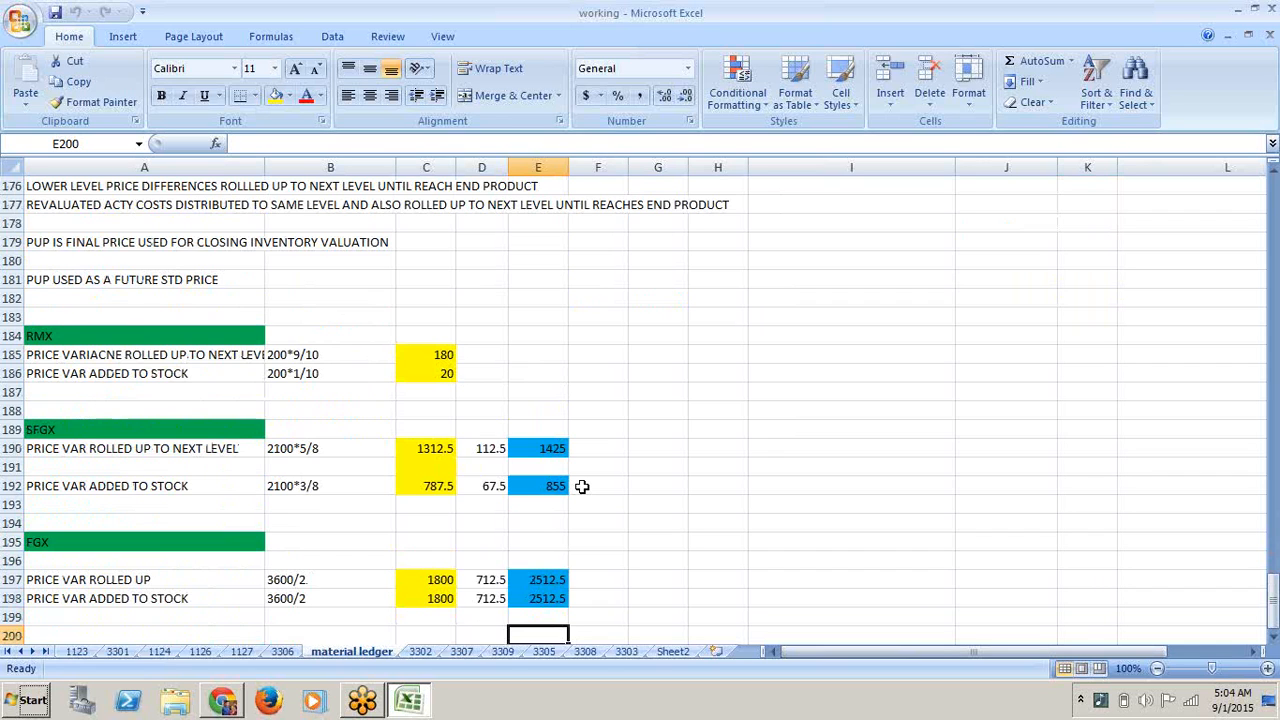
- Go back to the LABOUR section and check the revaluating activities amount in cell E165
{"action": "key", "text": "Up"}
{"action": "key", "text": "Up"}
{"action": "key", "text": "Up"}
{"action": "key", "text": "Up"}
{"action": "key", "text": "Up"}
{"action": "key", "text": "Up"}
{"action": "key", "text": "Up"}
{"action": "key", "text": "Up"}
{"action": "key", "text": "Up"}
{"action": "key", "text": "Up"}
{"action": "key", "text": "Up"}
{"action": "key", "text": "Up"}
{"action": "key", "text": "Up"}
{"action": "key", "text": "Up"}
{"action": "key", "text": "Up"}
{"action": "key", "text": "Up"}
{"action": "key", "text": "Up"}
{"action": "key", "text": "Up"}
{"action": "key", "text": "Up"}
{"action": "key", "text": "Up"}
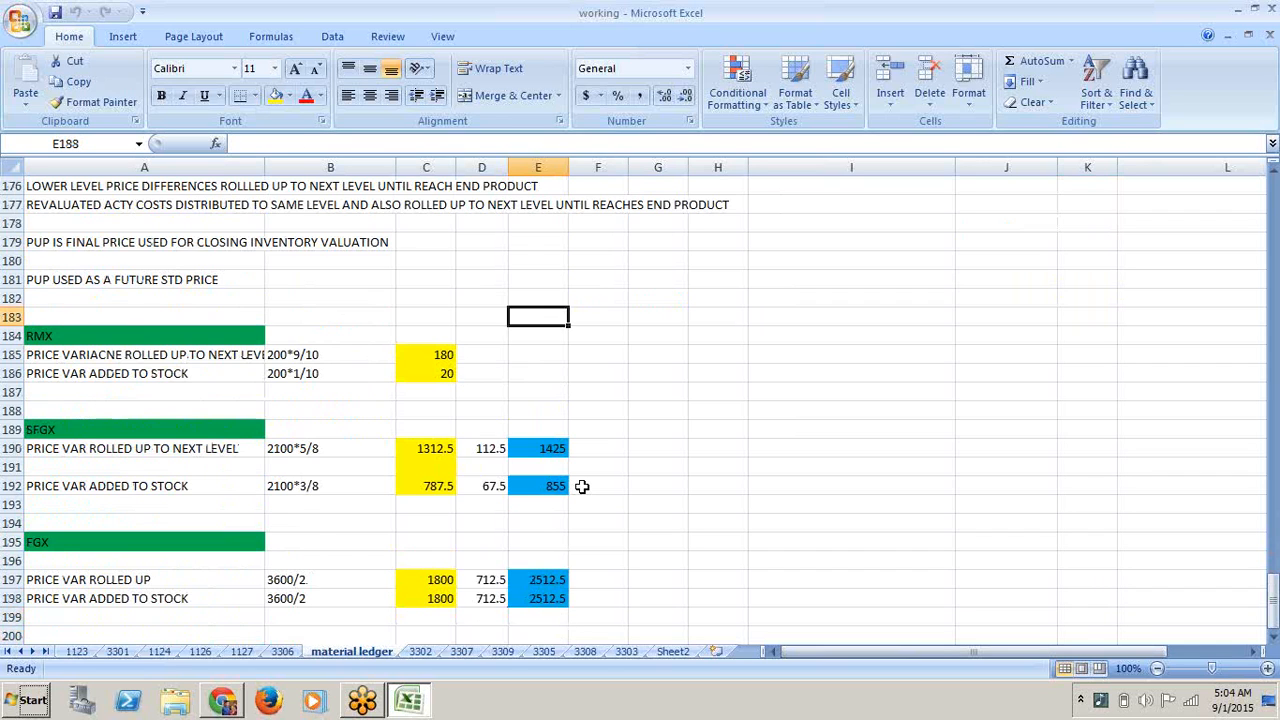
{"action": "key", "text": "Up"}
{"action": "key", "text": "Up"}
{"action": "key", "text": "Up"}
{"action": "key", "text": "Up"}
{"action": "key", "text": "Up"}
{"action": "key", "text": "Up"}
{"action": "key", "text": "Up"}
{"action": "key", "text": "Up"}
{"action": "key", "text": "Up"}
{"action": "key", "text": "Up"}
{"action": "key", "text": "Up"}
{"action": "key", "text": "Up"}
{"action": "key", "text": "Up"}
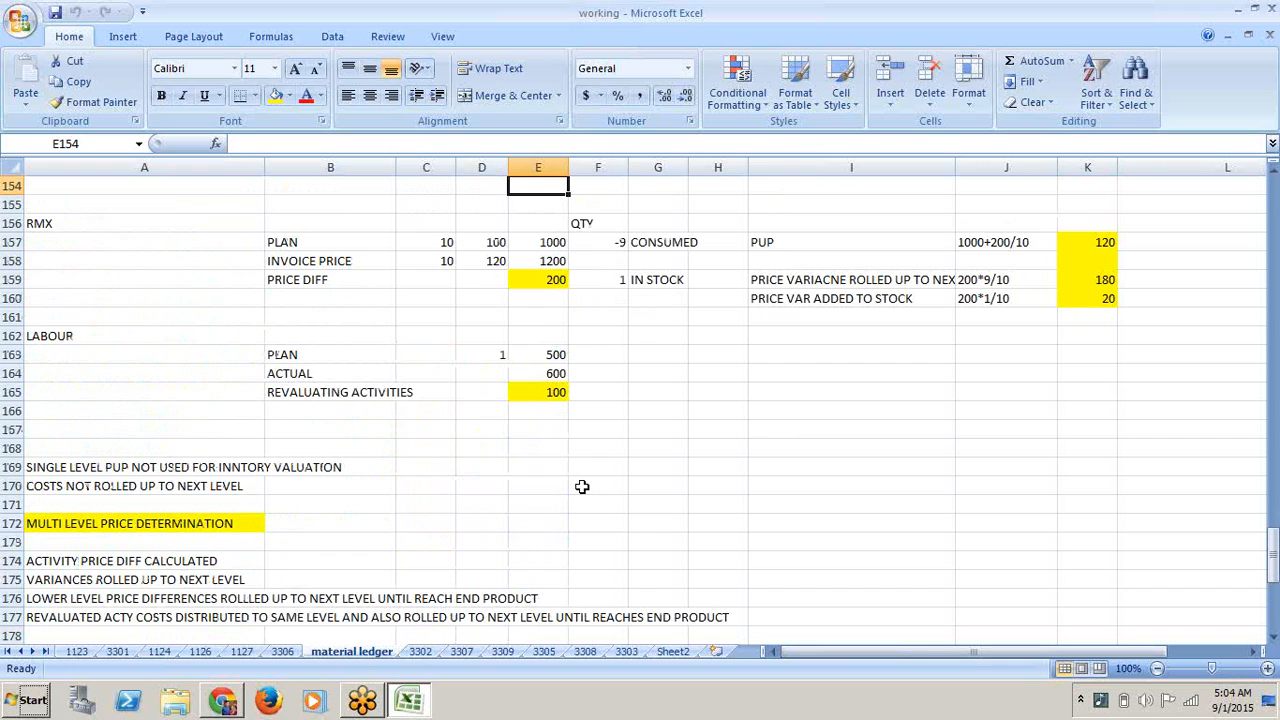
{"action": "left_click", "coordinate": [522, 394]}
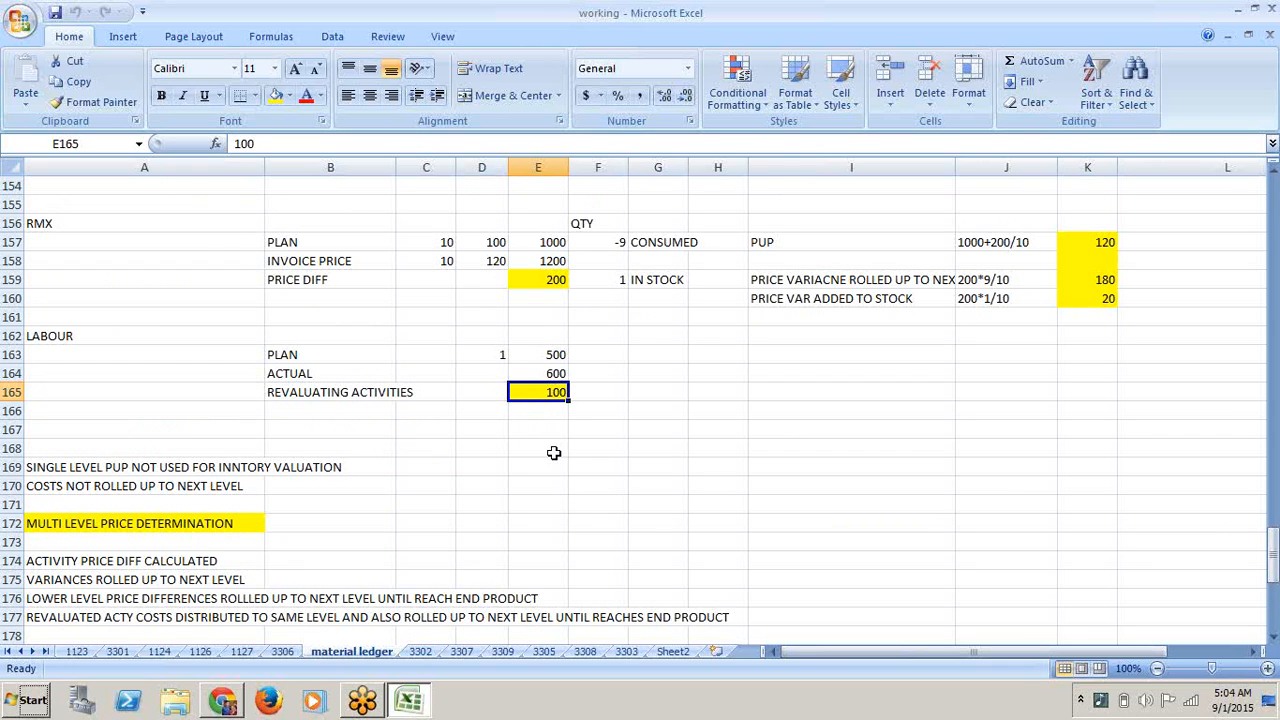
- Examine the rolled-up and added-to-stock price variance amounts in column C for RMX and SFGX
{"action": "key", "text": "Down"}
{"action": "key", "text": "Down"}
{"action": "key", "text": "Down"}
{"action": "key", "text": "Down"}
{"action": "key", "text": "Down"}
{"action": "key", "text": "Down"}
{"action": "key", "text": "Down"}
{"action": "key", "text": "Down"}
{"action": "key", "text": "Down"}
{"action": "key", "text": "Down"}
{"action": "key", "text": "Down"}
{"action": "key", "text": "Down"}
{"action": "key", "text": "Down"}
{"action": "key", "text": "Down"}
{"action": "key", "text": "Down"}
{"action": "key", "text": "Down"}
{"action": "key", "text": "Down"}
{"action": "key", "text": "Down"}
{"action": "key", "text": "Down"}
{"action": "key", "text": "Down"}
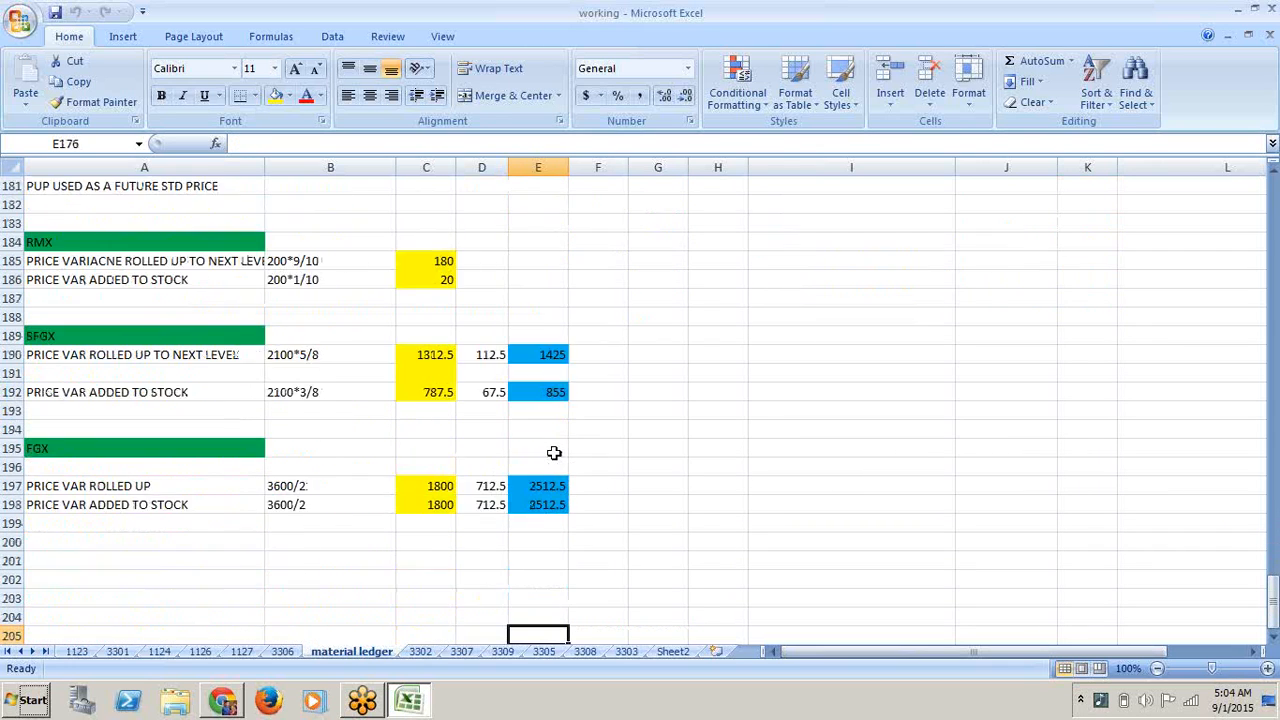
{"action": "key", "text": "Down"}
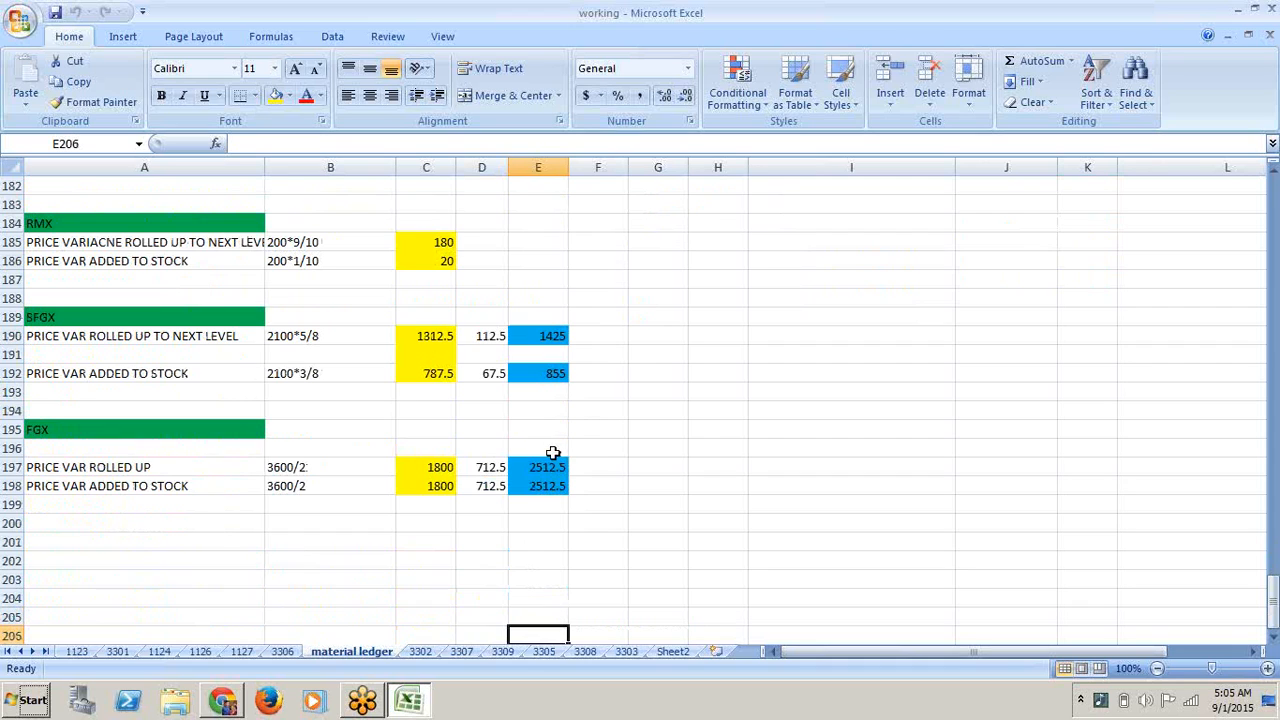
{"action": "left_click", "coordinate": [410, 249]}
{"action": "left_click", "coordinate": [428, 280]}
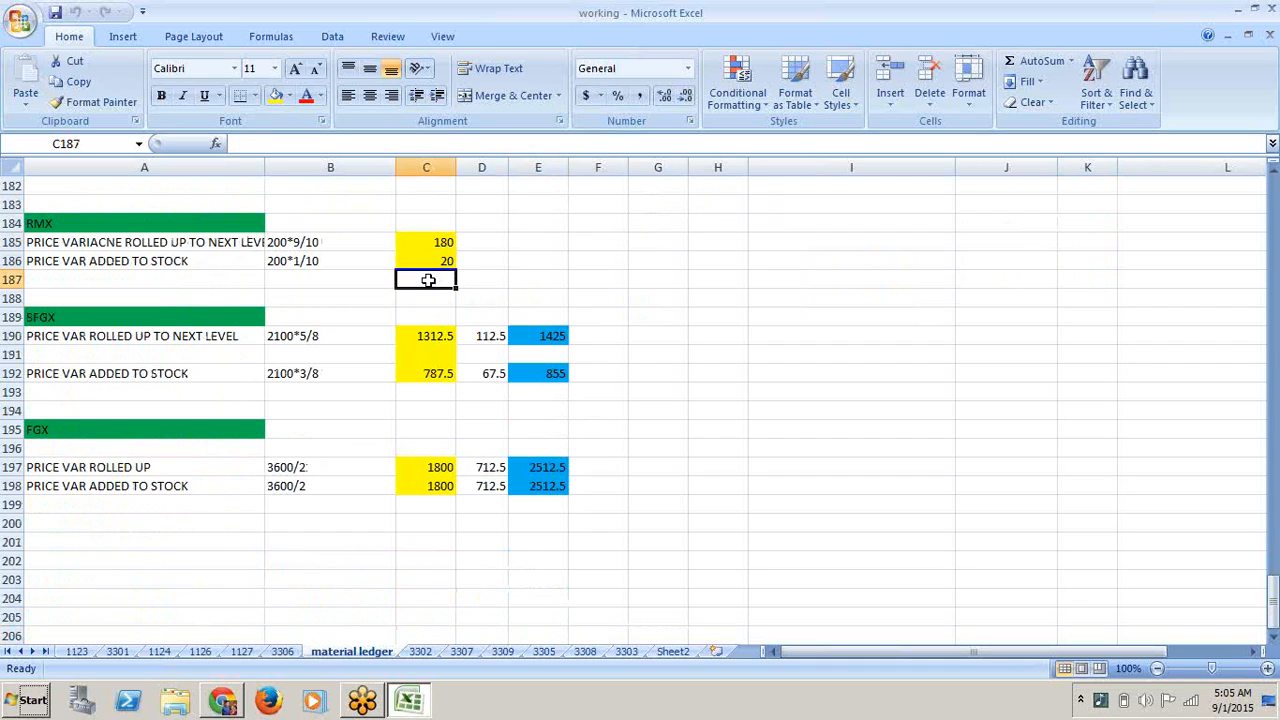
{"action": "left_click", "coordinate": [425, 345]}
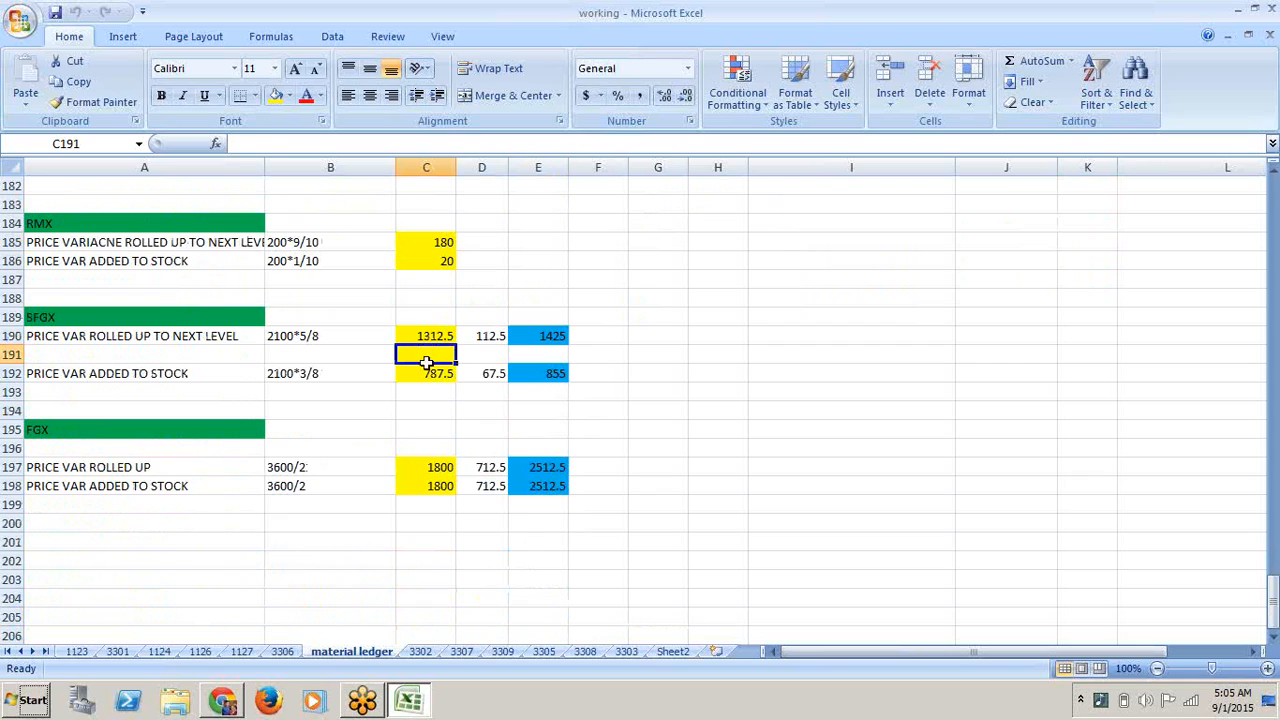
- Check the SFGX price variance added to stock in cell C192
{"action": "left_click", "coordinate": [428, 374]}
{"action": "left_click", "coordinate": [562, 407]}
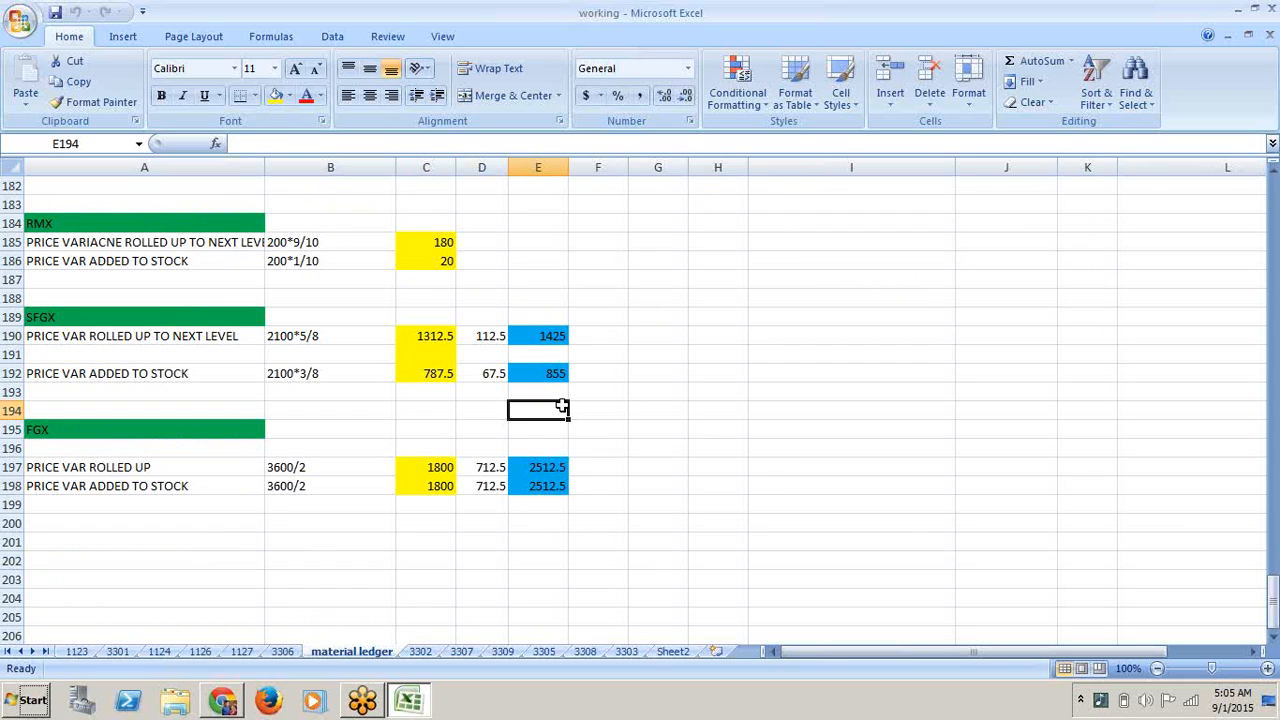
{"action": "left_click", "coordinate": [402, 373]}
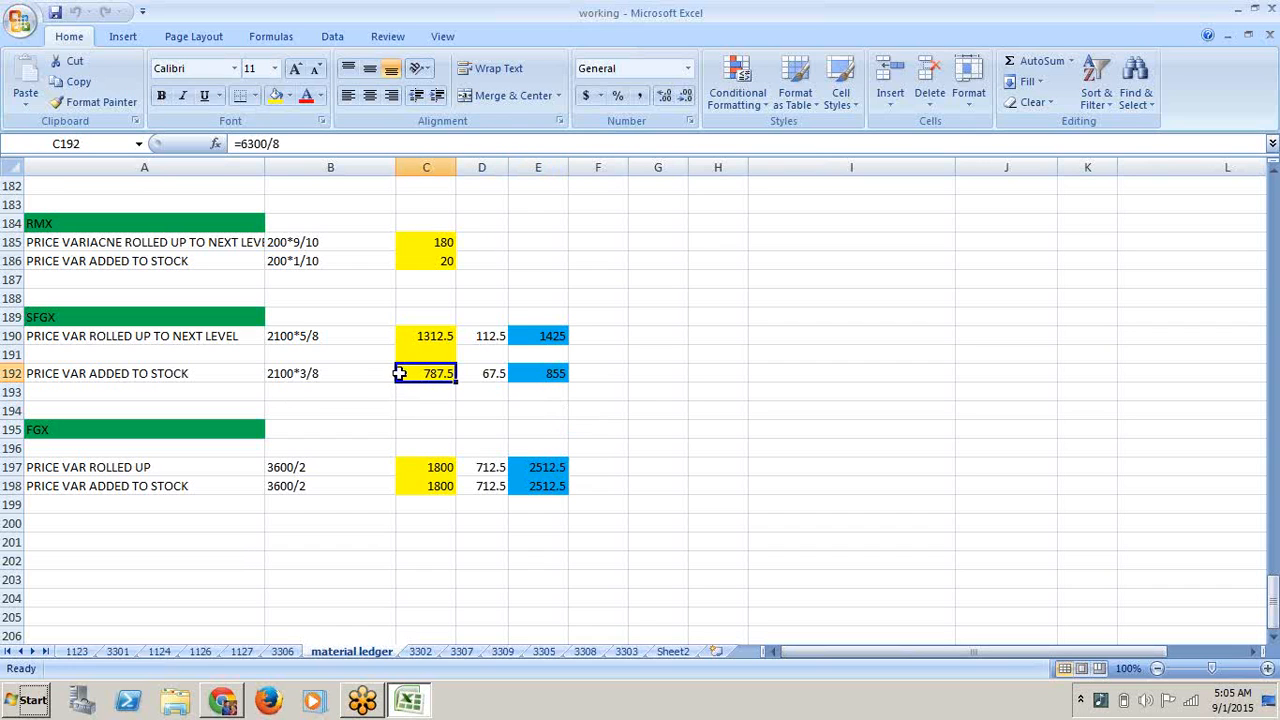
- Go back to the planned SFGX cost breakdown and examine its LABOUR line in row 125
{"action": "key", "text": "Up"}
{"action": "key", "text": "Up"}
{"action": "key", "text": "Up"}
{"action": "key", "text": "Up"}
{"action": "key", "text": "Up"}
{"action": "key", "text": "Up"}
{"action": "key", "text": "Up"}
{"action": "key", "text": "Up"}
{"action": "key", "text": "Up"}
{"action": "key", "text": "Up"}
{"action": "key", "text": "Up"}
{"action": "key", "text": "Up"}
{"action": "key", "text": "Up"}
{"action": "key", "text": "Up"}
{"action": "key", "text": "Up"}
{"action": "key", "text": "Up"}
{"action": "key", "text": "Up"}
{"action": "key", "text": "Up"}
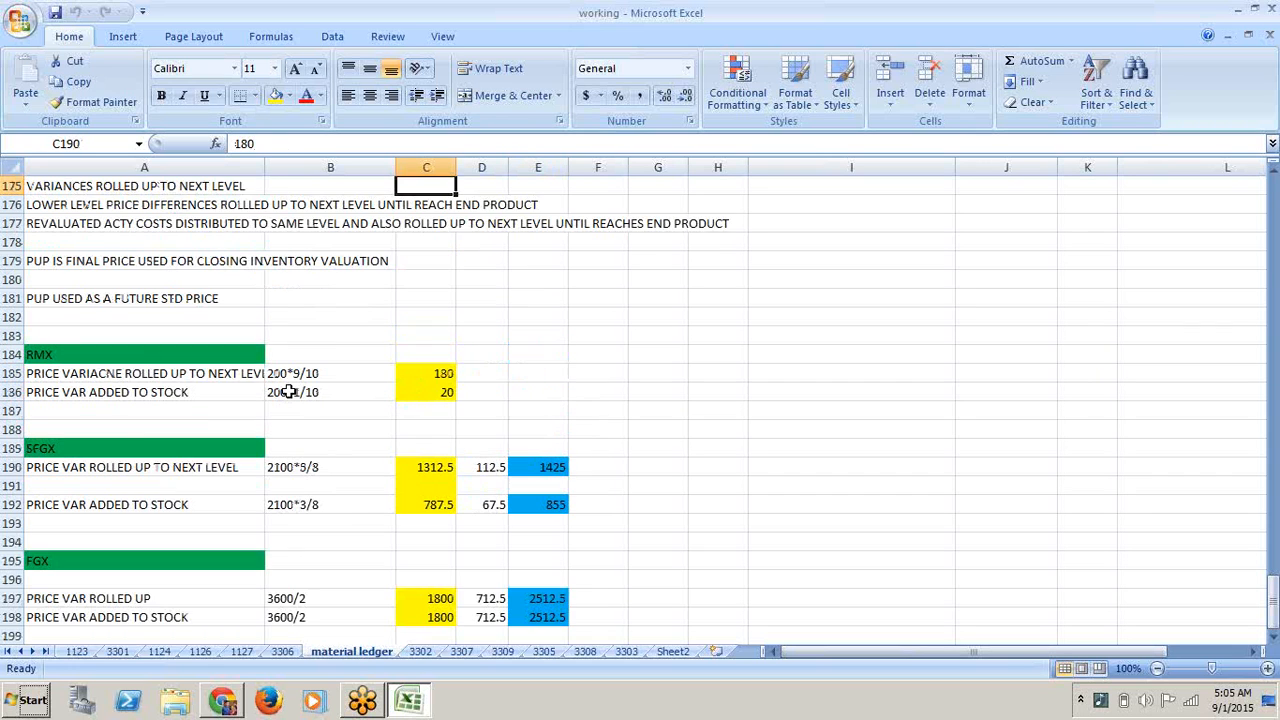
{"action": "key", "text": "Up"}
{"action": "key", "text": "Up"}
{"action": "key", "text": "Up"}
{"action": "key", "text": "Up"}
{"action": "key", "text": "Up"}
{"action": "key", "text": "Up"}
{"action": "key", "text": "Up"}
{"action": "key", "text": "Up"}
{"action": "key", "text": "Up"}
{"action": "key", "text": "Up"}
{"action": "key", "text": "Up"}
{"action": "key", "text": "Up"}
{"action": "key", "text": "Up"}
{"action": "key", "text": "Up"}
{"action": "key", "text": "Up"}
{"action": "key", "text": "Up"}
{"action": "key", "text": "Up"}
{"action": "key", "text": "Up"}
{"action": "key", "text": "Up"}
{"action": "key", "text": "Up"}
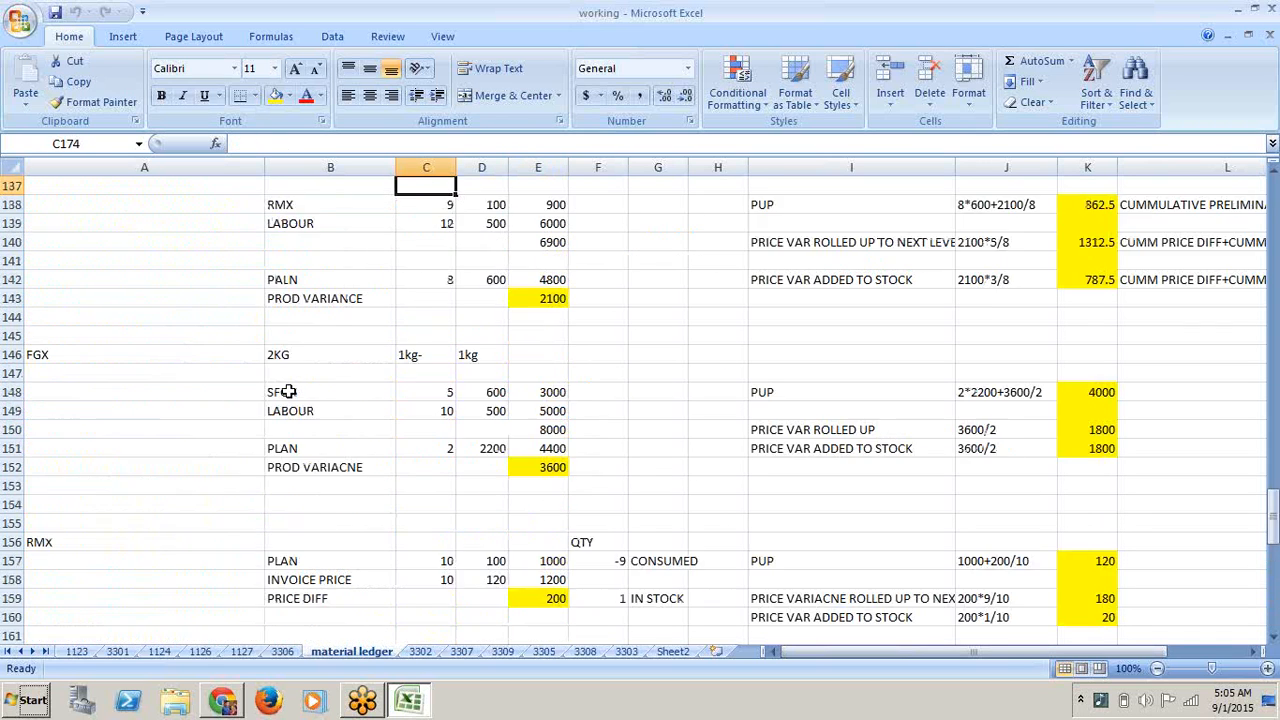
{"action": "key", "text": "Up"}
{"action": "key", "text": "Up"}
{"action": "key", "text": "Up"}
{"action": "key", "text": "Up"}
{"action": "key", "text": "Up"}
{"action": "key", "text": "Up"}
{"action": "key", "text": "Up"}
{"action": "key", "text": "Up"}
{"action": "key", "text": "Up"}
{"action": "key", "text": "Up"}
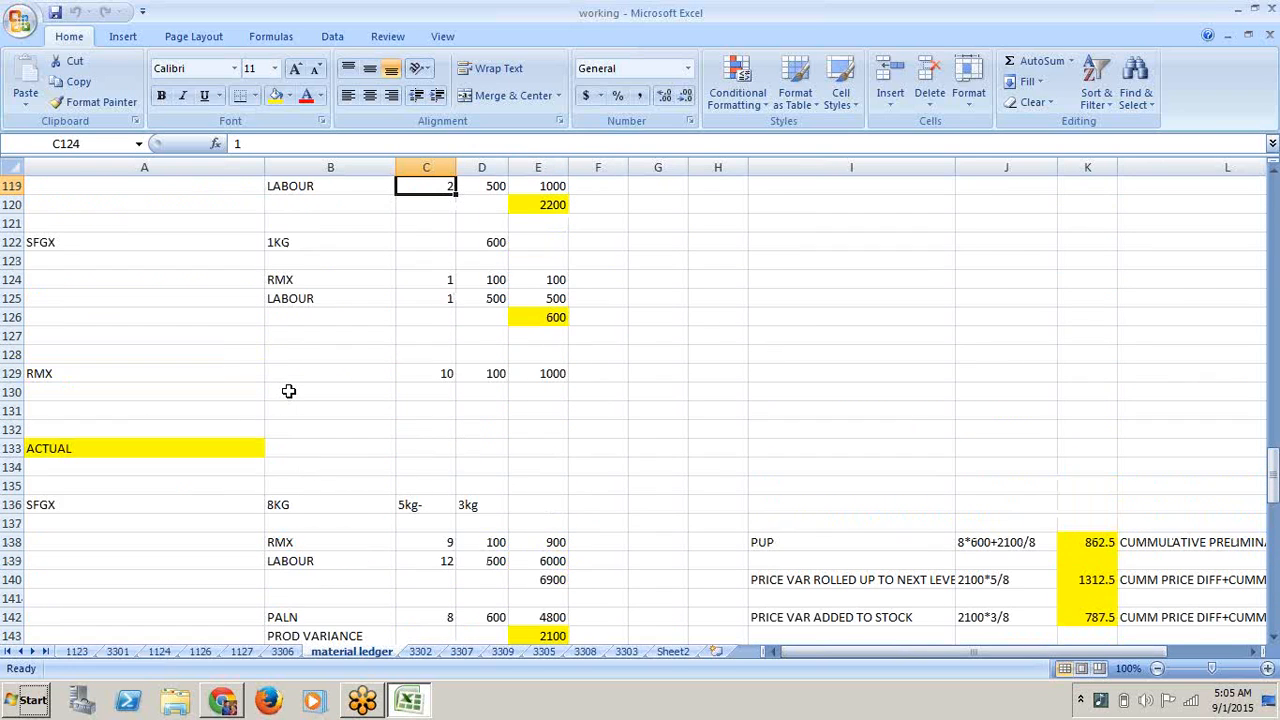
{"action": "left_click", "coordinate": [332, 307]}
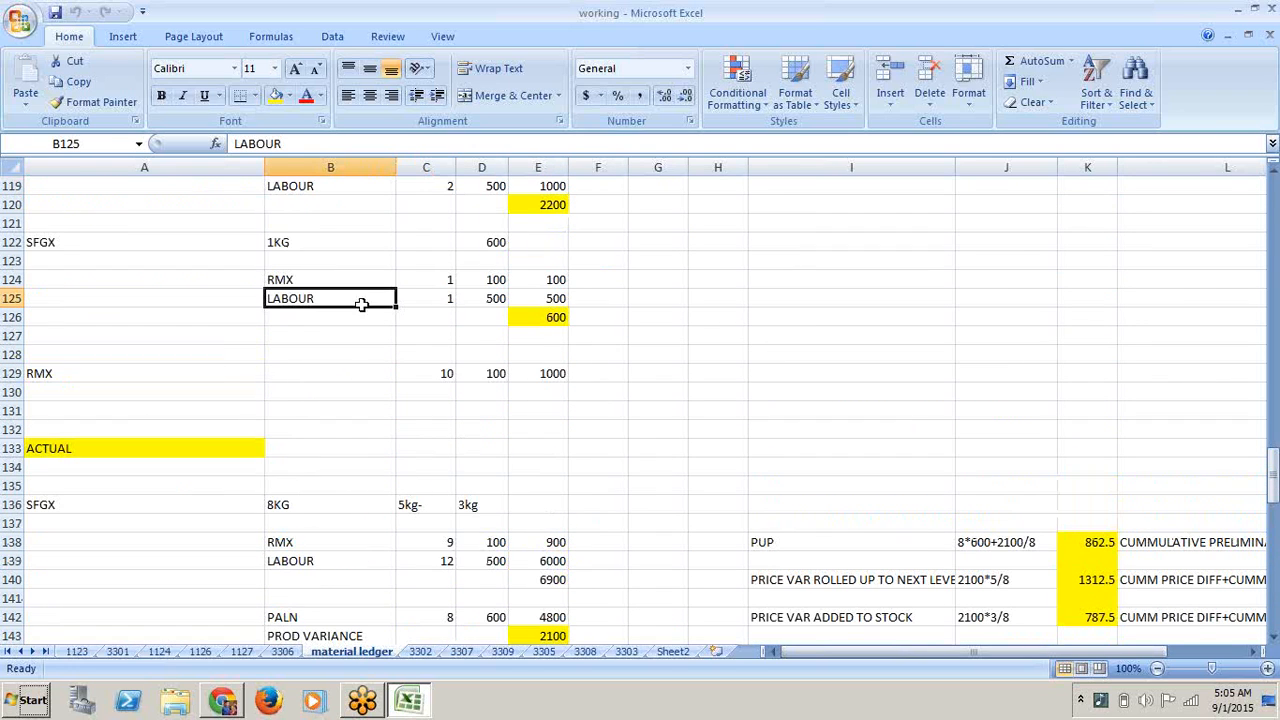
{"action": "left_click", "coordinate": [400, 300]}
- Examine the actual LABOUR quantity for SFGX in cell C139 of the ACTUAL section, along with the FGX figures underneath
{"action": "key", "text": "Down"}
{"action": "key", "text": "Down"}
{"action": "key", "text": "Down"}
{"action": "key", "text": "Down"}
{"action": "key", "text": "Down"}
{"action": "key", "text": "Down"}
{"action": "key", "text": "Down"}
{"action": "key", "text": "Down"}
{"action": "key", "text": "Down"}
{"action": "key", "text": "Down"}
{"action": "key", "text": "Down"}
{"action": "key", "text": "Down"}
{"action": "key", "text": "Down"}
{"action": "key", "text": "Down"}
{"action": "key", "text": "Down"}
{"action": "key", "text": "Down"}
{"action": "key", "text": "Down"}
{"action": "key", "text": "Down"}
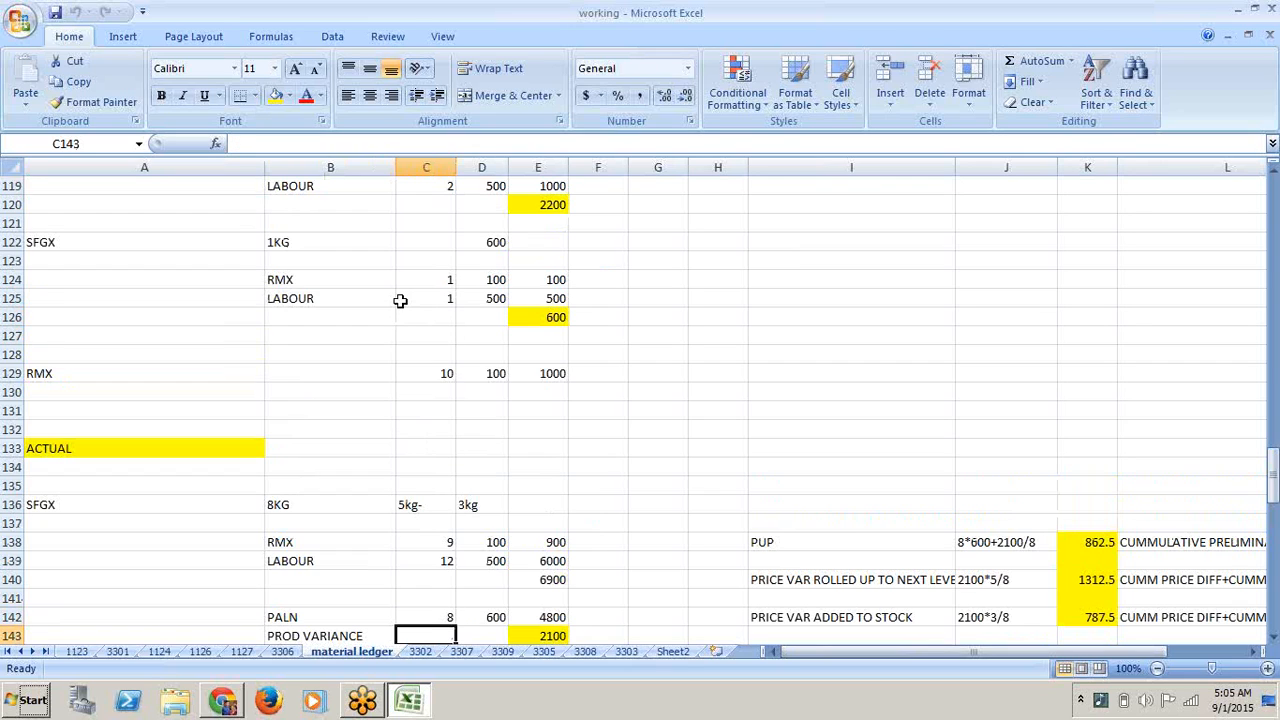
{"action": "left_click", "coordinate": [446, 562]}
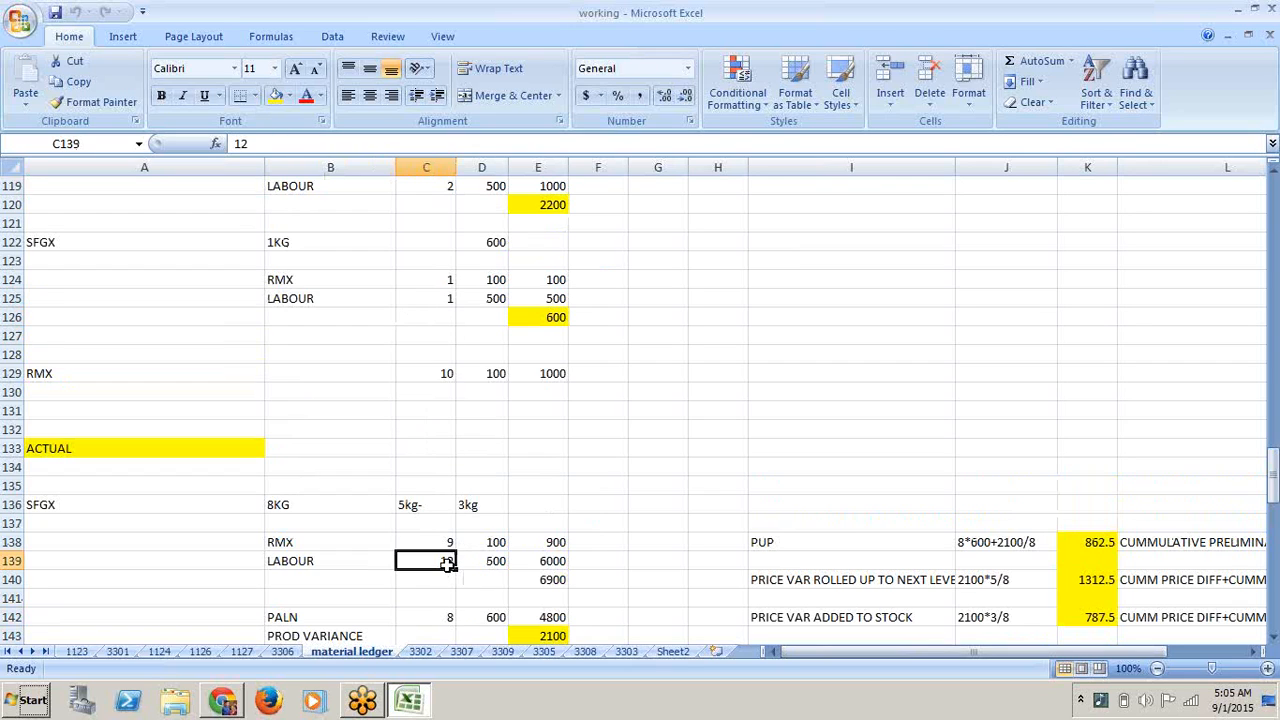
{"action": "key", "text": "Down"}
{"action": "key", "text": "Down"}
{"action": "key", "text": "Down"}
{"action": "key", "text": "Down"}
{"action": "key", "text": "Down"}
{"action": "key", "text": "Down"}
{"action": "key", "text": "Down"}
{"action": "key", "text": "Down"}
{"action": "key", "text": "Down"}
{"action": "key", "text": "Down"}
{"action": "key", "text": "Down"}
{"action": "key", "text": "Down"}
{"action": "key", "text": "Down"}
{"action": "key", "text": "Down"}
{"action": "key", "text": "Down"}
{"action": "key", "text": "Down"}
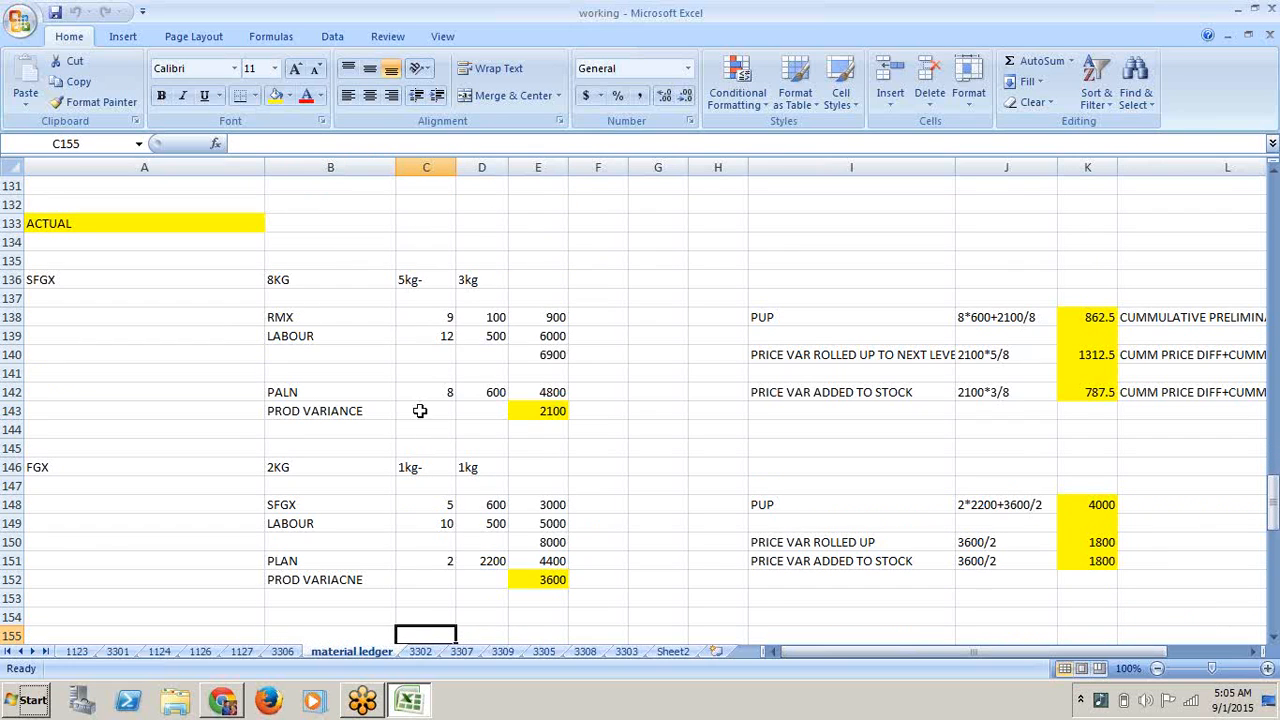
{"action": "left_click", "coordinate": [436, 337]}
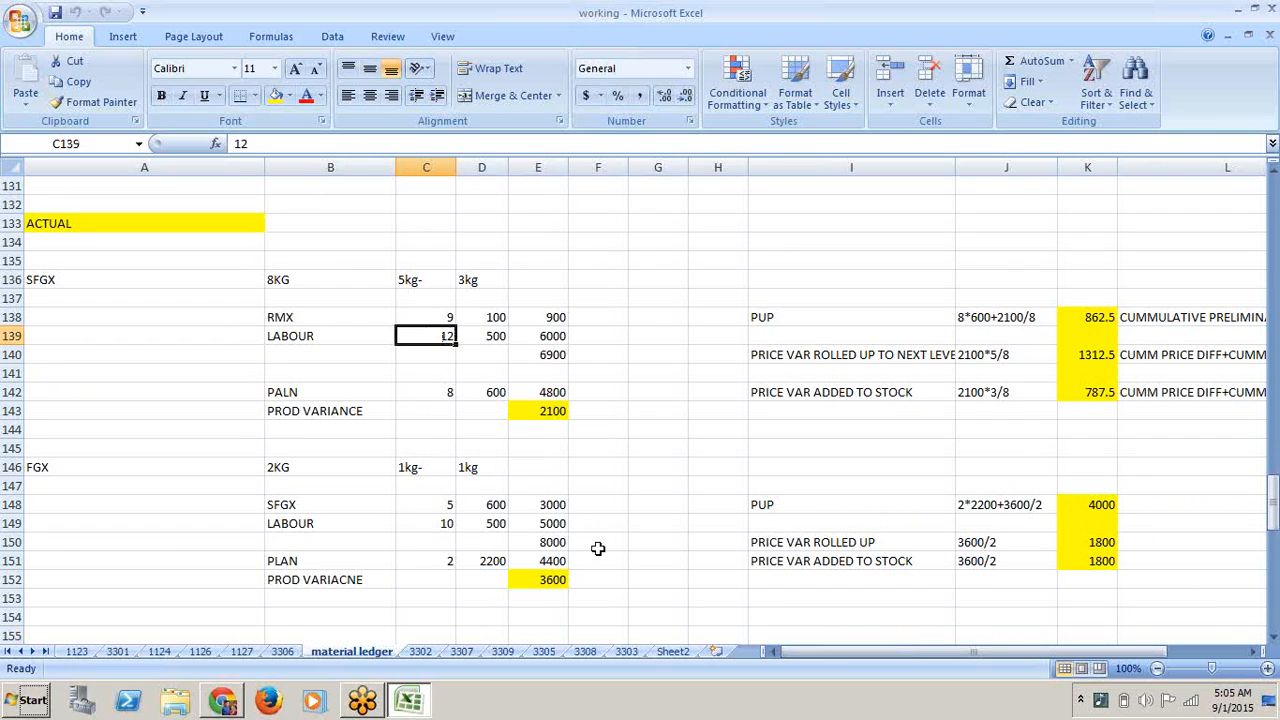
- Review the LABOUR revaluation and multi-level notes, then return to the RMX, SFGX and FGX price variance split in rows 184 to 198
{"action": "key", "text": "Down"}
{"action": "key", "text": "Down"}
{"action": "key", "text": "Down"}
{"action": "key", "text": "Down"}
{"action": "key", "text": "Down"}
{"action": "key", "text": "Down"}
{"action": "key", "text": "Down"}
{"action": "key", "text": "Down"}
{"action": "key", "text": "Down"}
{"action": "key", "text": "Down"}
{"action": "key", "text": "Down"}
{"action": "key", "text": "Down"}
{"action": "key", "text": "Down"}
{"action": "key", "text": "Down"}
{"action": "key", "text": "Down"}
{"action": "key", "text": "Down"}
{"action": "key", "text": "Down"}
{"action": "key", "text": "Down"}
{"action": "key", "text": "Down"}
{"action": "key", "text": "Down"}
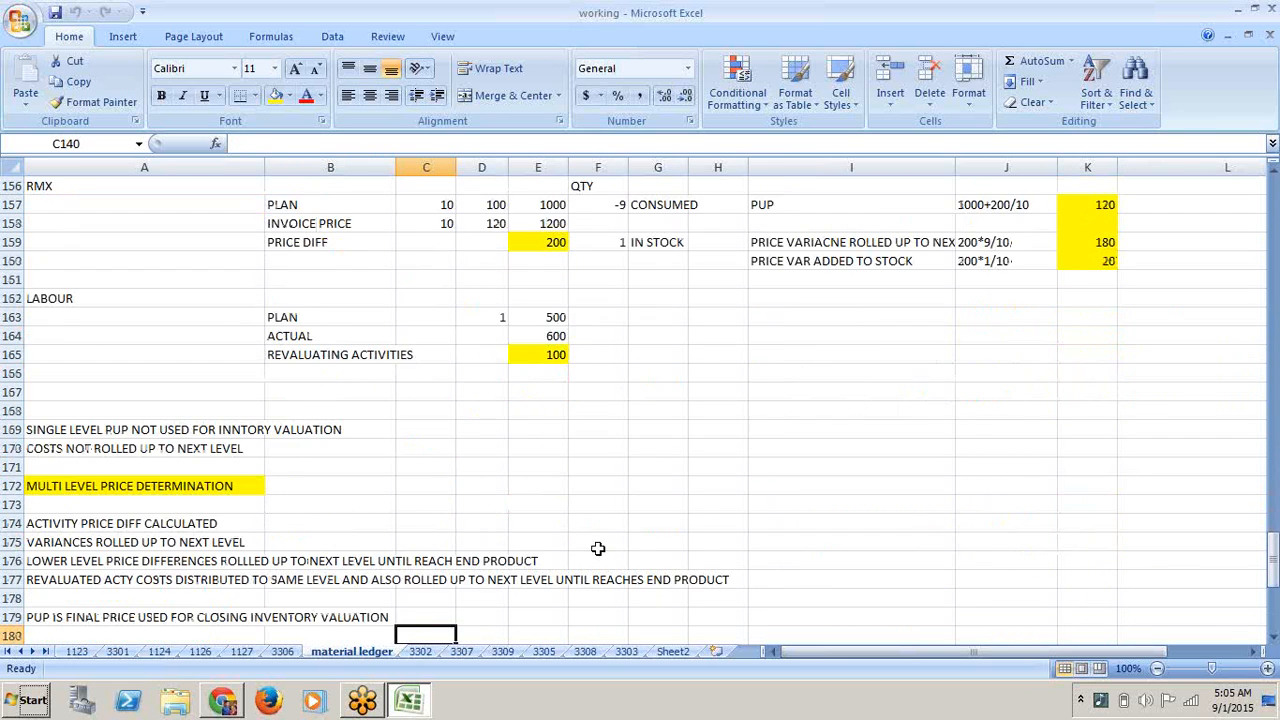
{"action": "key", "text": "Down"}
{"action": "key", "text": "Down"}
{"action": "key", "text": "Down"}
{"action": "key", "text": "Down"}
{"action": "key", "text": "Down"}
{"action": "key", "text": "Down"}
{"action": "key", "text": "Down"}
{"action": "key", "text": "Down"}
{"action": "key", "text": "Down"}
{"action": "key", "text": "Down"}
{"action": "key", "text": "Down"}
{"action": "key", "text": "Down"}
{"action": "key", "text": "Down"}
{"action": "key", "text": "Down"}
{"action": "key", "text": "Down"}
{"action": "key", "text": "Down"}
{"action": "key", "text": "Down"}
{"action": "key", "text": "Down"}
{"action": "key", "text": "Down"}
{"action": "key", "text": "Down"}
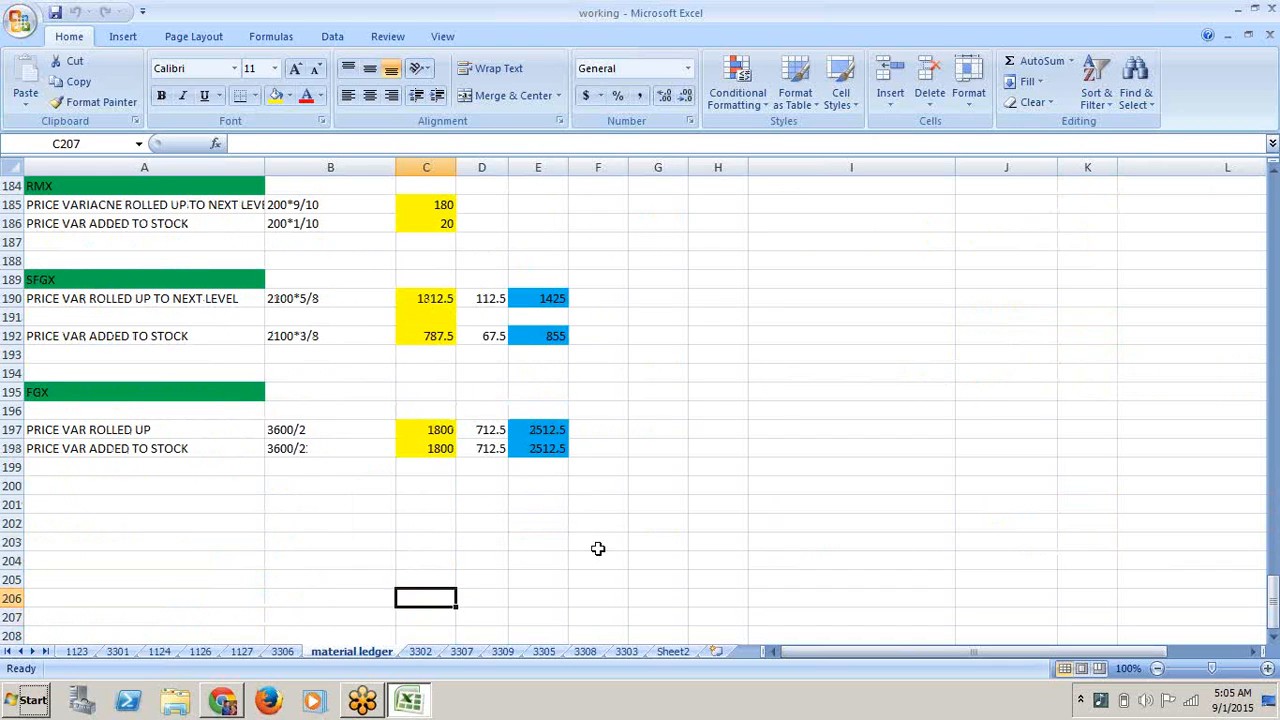
{"action": "key", "text": "Up"}
{"action": "key", "text": "Up"}
{"action": "key", "text": "Up"}
{"action": "key", "text": "Up"}
{"action": "key", "text": "Up"}
{"action": "key", "text": "Up"}
{"action": "key", "text": "Up"}
{"action": "key", "text": "Up"}
{"action": "key", "text": "Up"}
{"action": "key", "text": "Up"}
{"action": "key", "text": "Up"}
{"action": "key", "text": "Up"}
{"action": "key", "text": "Up"}
{"action": "key", "text": "Up"}
{"action": "key", "text": "Up"}
{"action": "key", "text": "Up"}
{"action": "key", "text": "Up"}
{"action": "key", "text": "Up"}
{"action": "key", "text": "Up"}
{"action": "key", "text": "Up"}
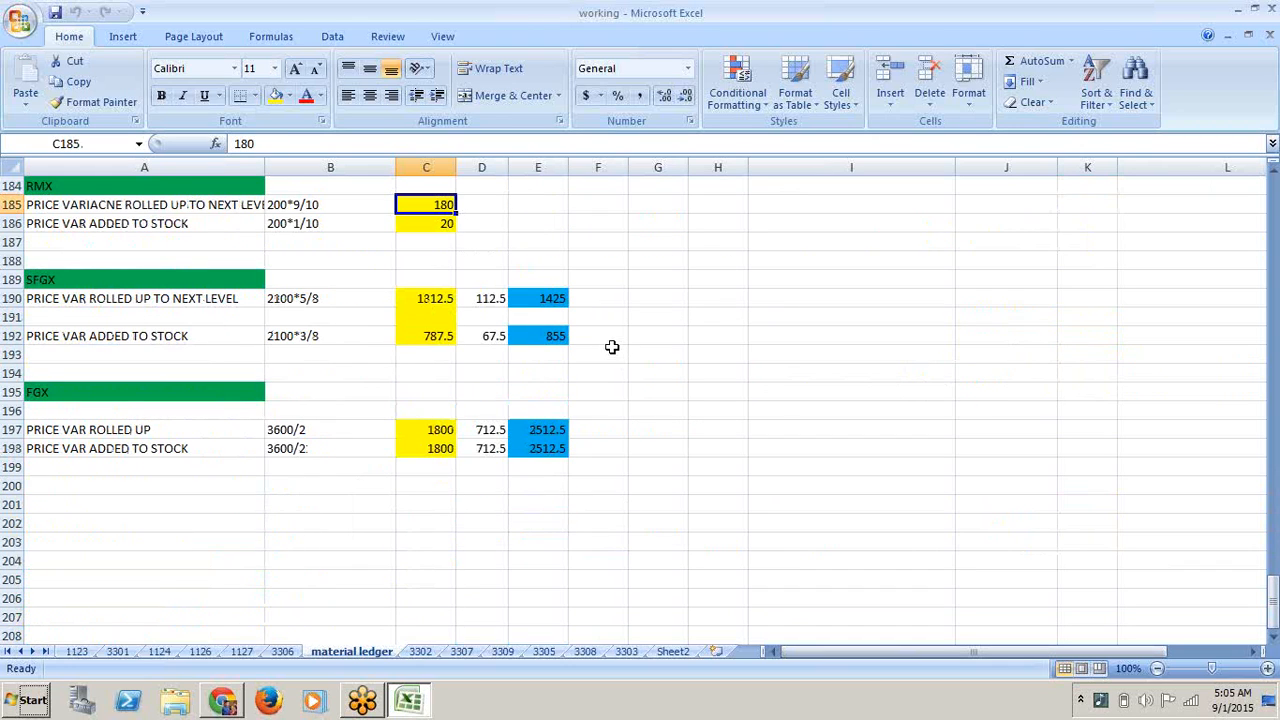
{"action": "left_click", "coordinate": [612, 350]}
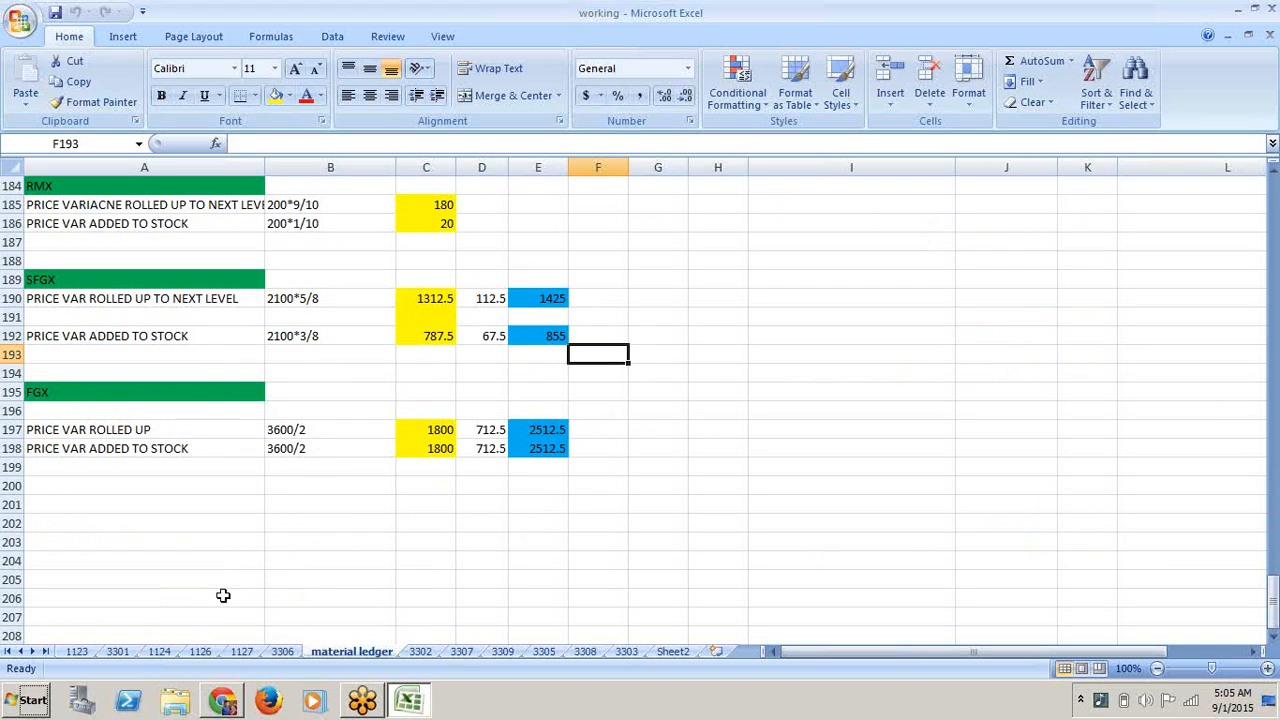
- Enter the heading "activity revaluation SFGX" in cell A202, beneath the FGX variance section
{"action": "left_click", "coordinate": [164, 516]}
{"action": "type", "text": "ac"}
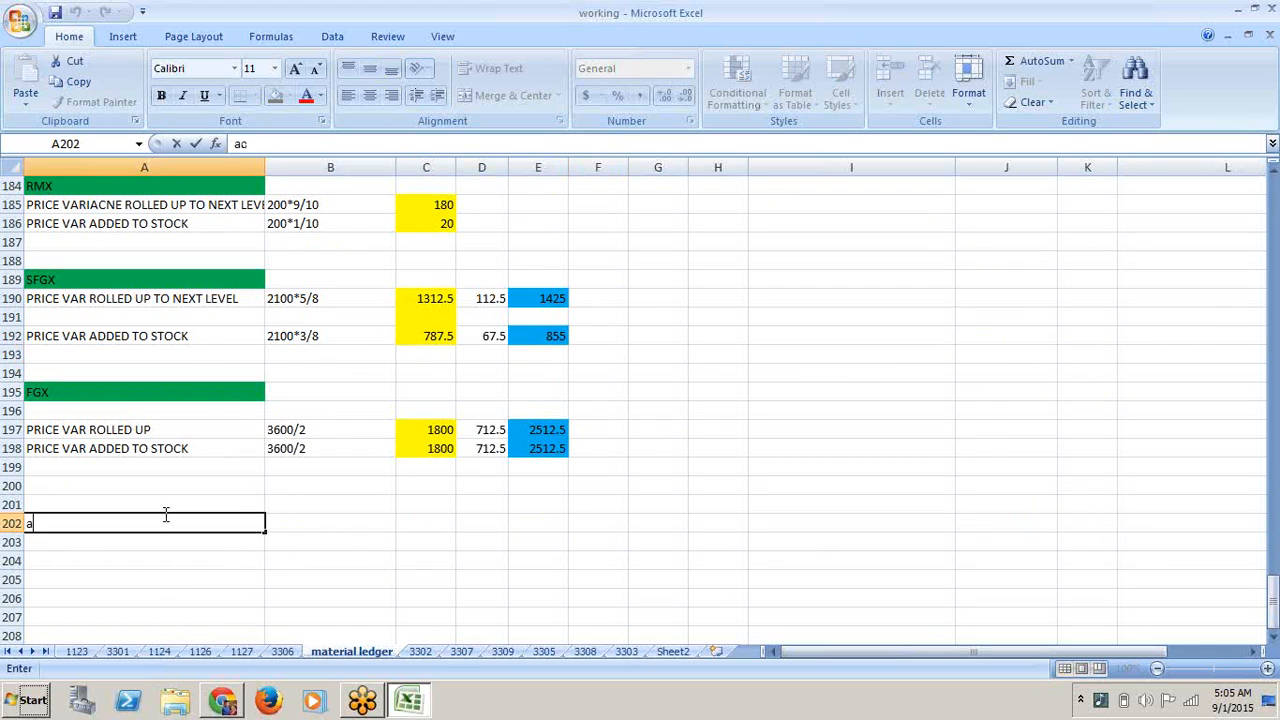
{"action": "type", "text": "tivity rev"}
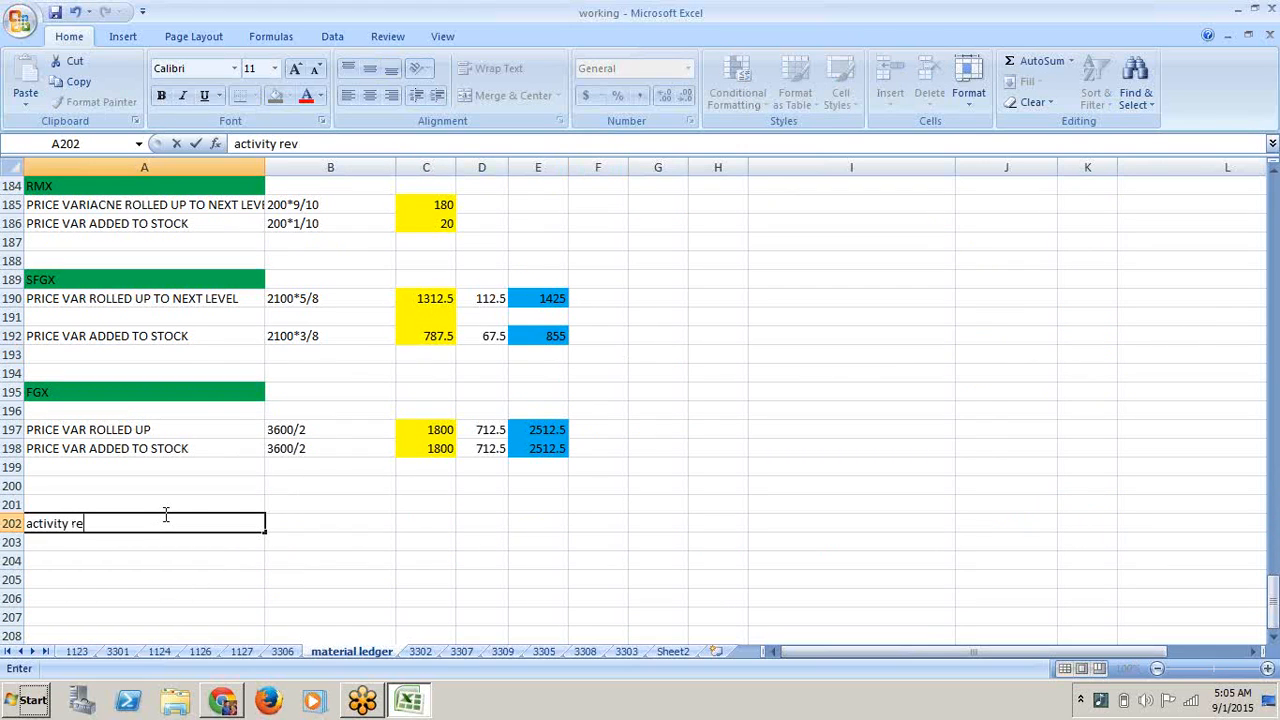
{"action": "type", "text": "aluation SFGX"}
{"action": "left_click", "coordinate": [336, 619]}
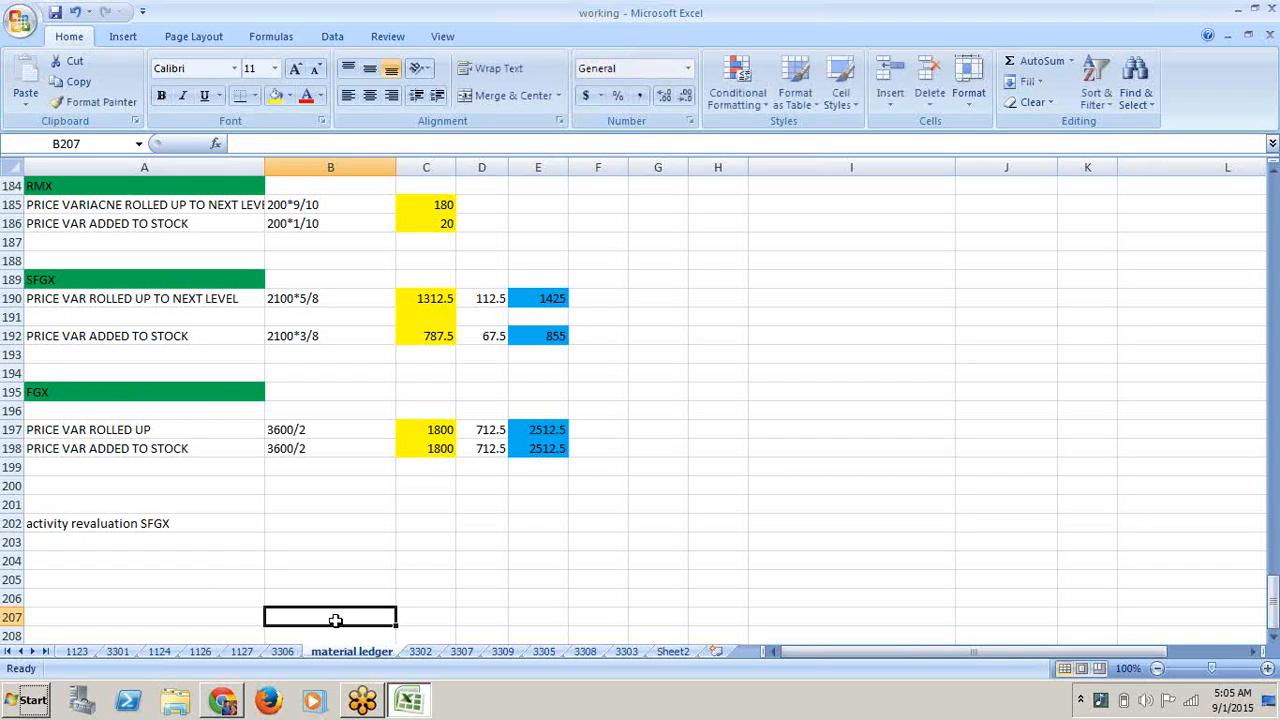
- Fill the activity revaluation SFGX heading cell with the standard light green colour
{"action": "left_click", "coordinate": [171, 530]}
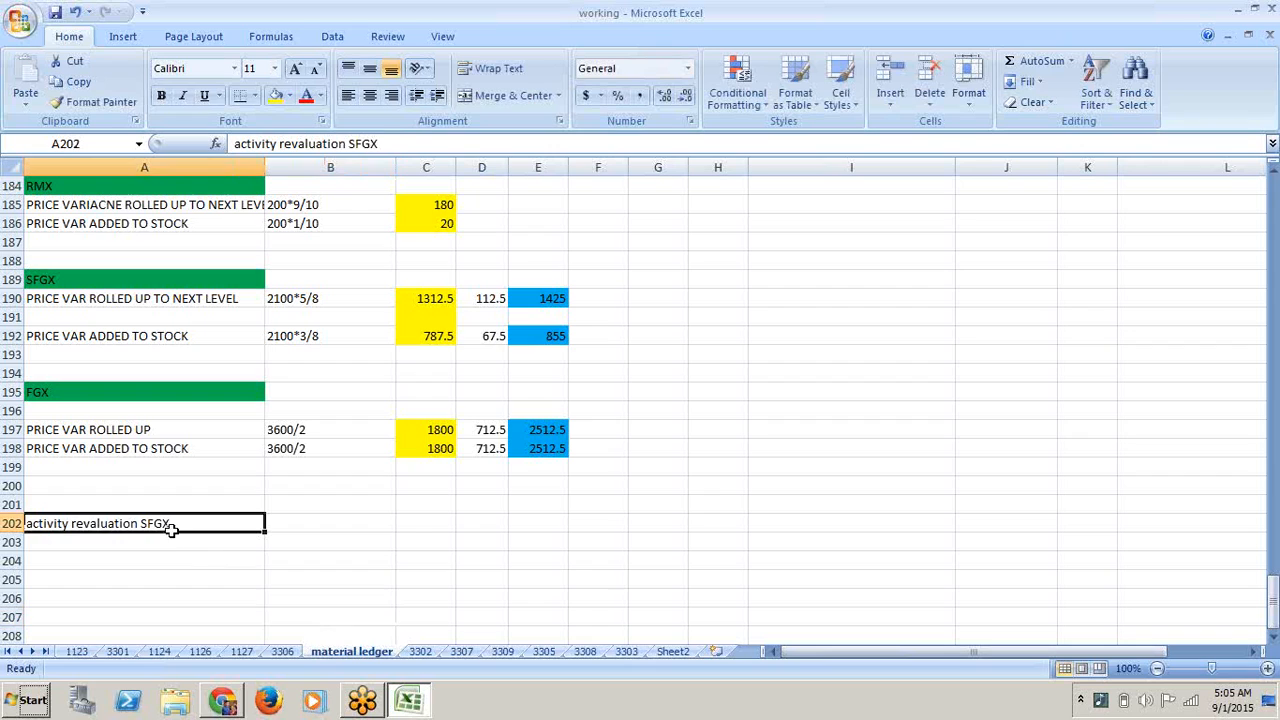
{"action": "left_click", "coordinate": [290, 95]}
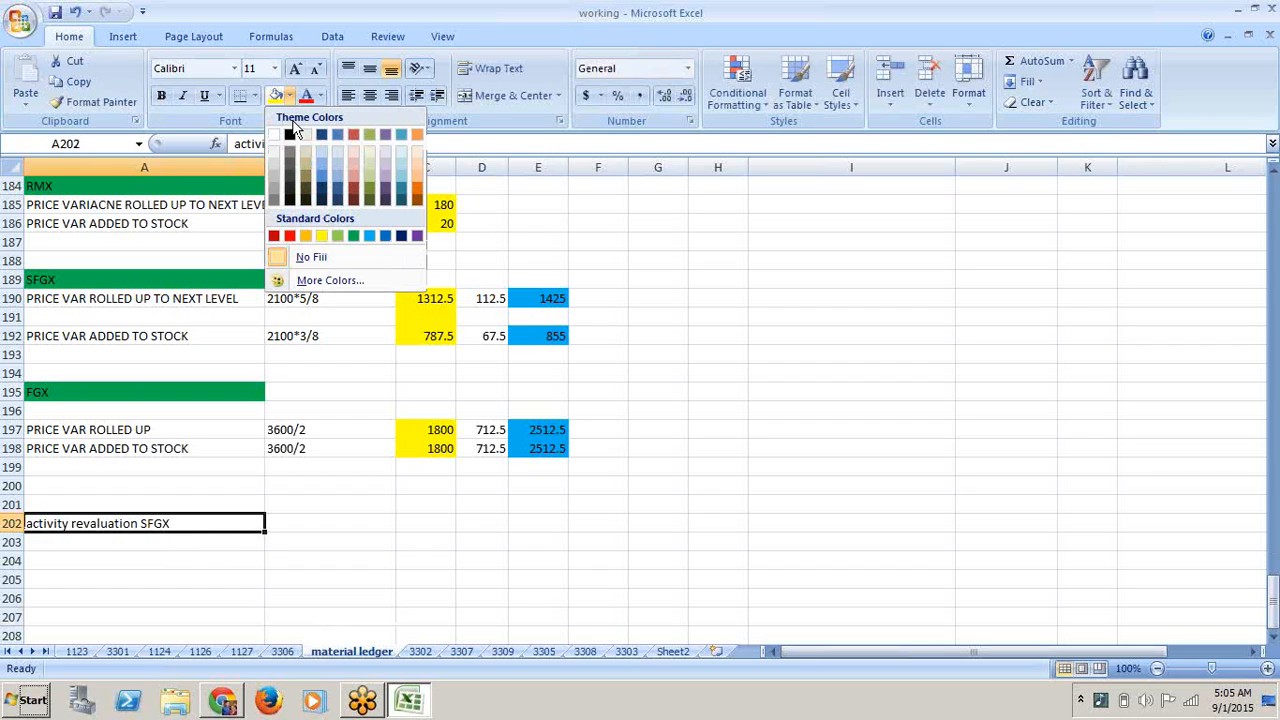
{"action": "left_click", "coordinate": [338, 236]}
{"action": "left_click", "coordinate": [360, 580]}
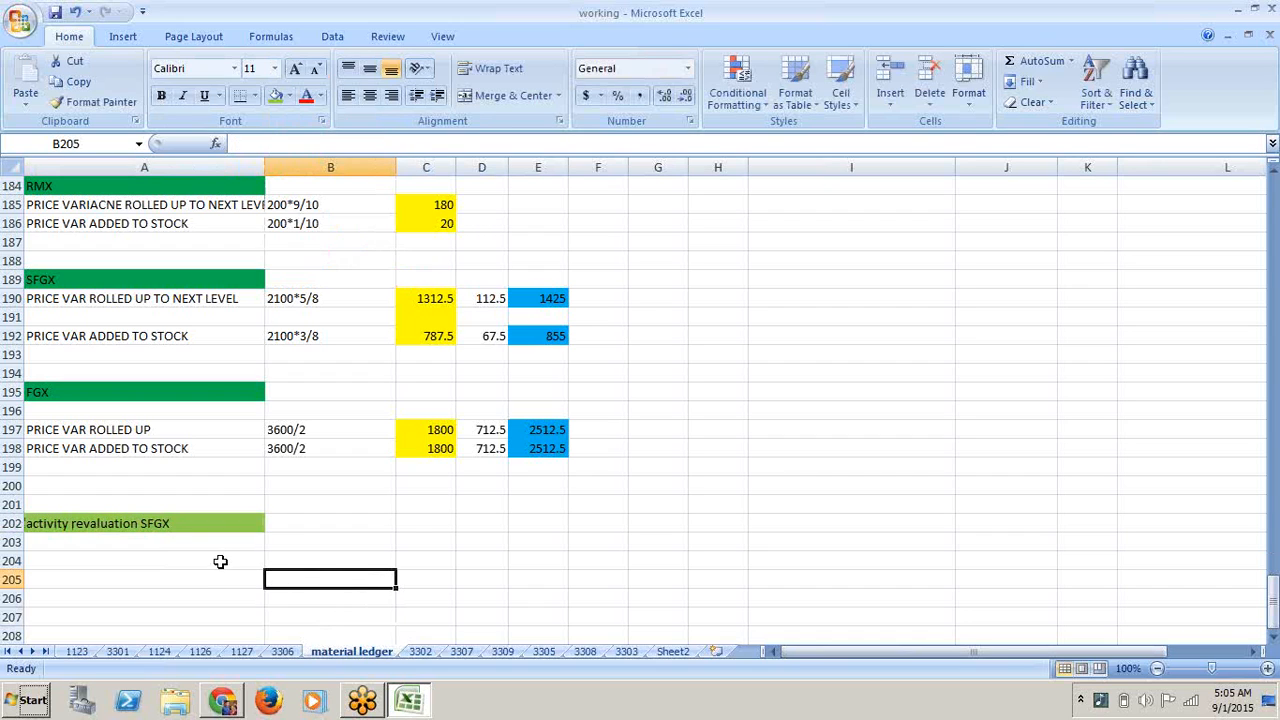
- Add a row labelled "actual" in A204 under the activity revaluation SFGX heading, with quantity 12 in B204
{"action": "left_click", "coordinate": [220, 561]}
{"action": "type", "text": "actual"}
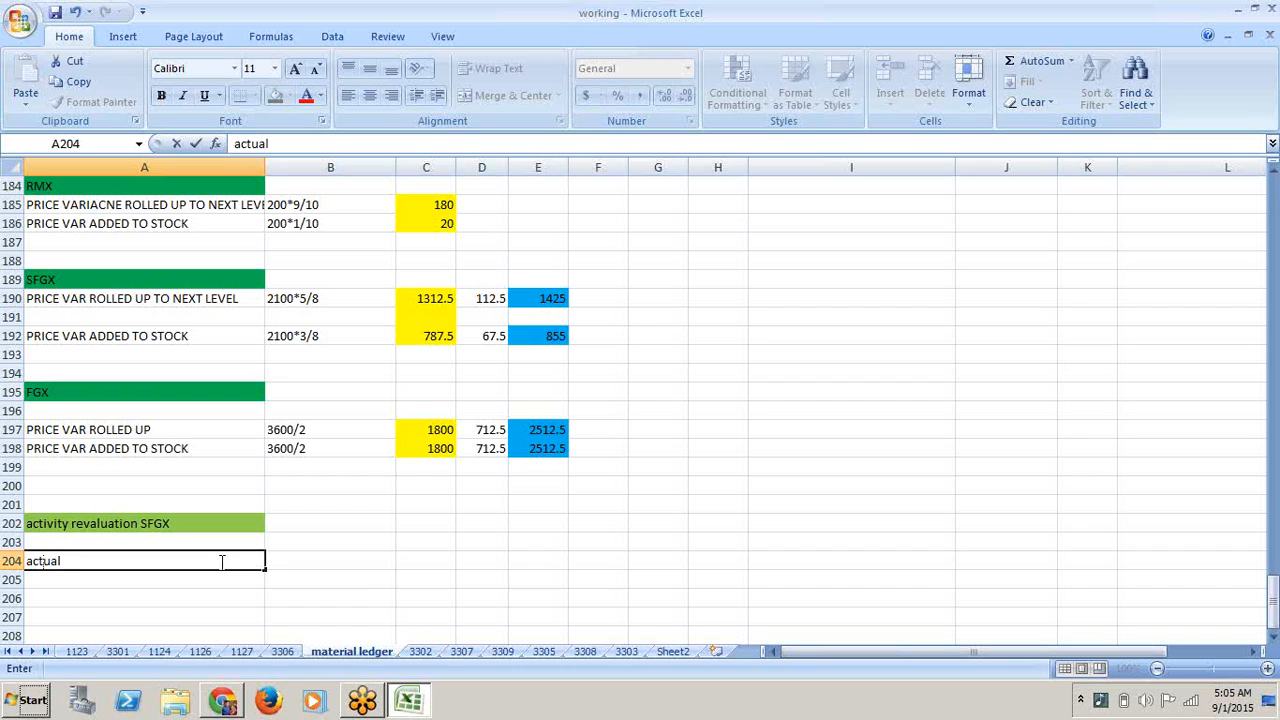
{"action": "key", "text": "Tab"}
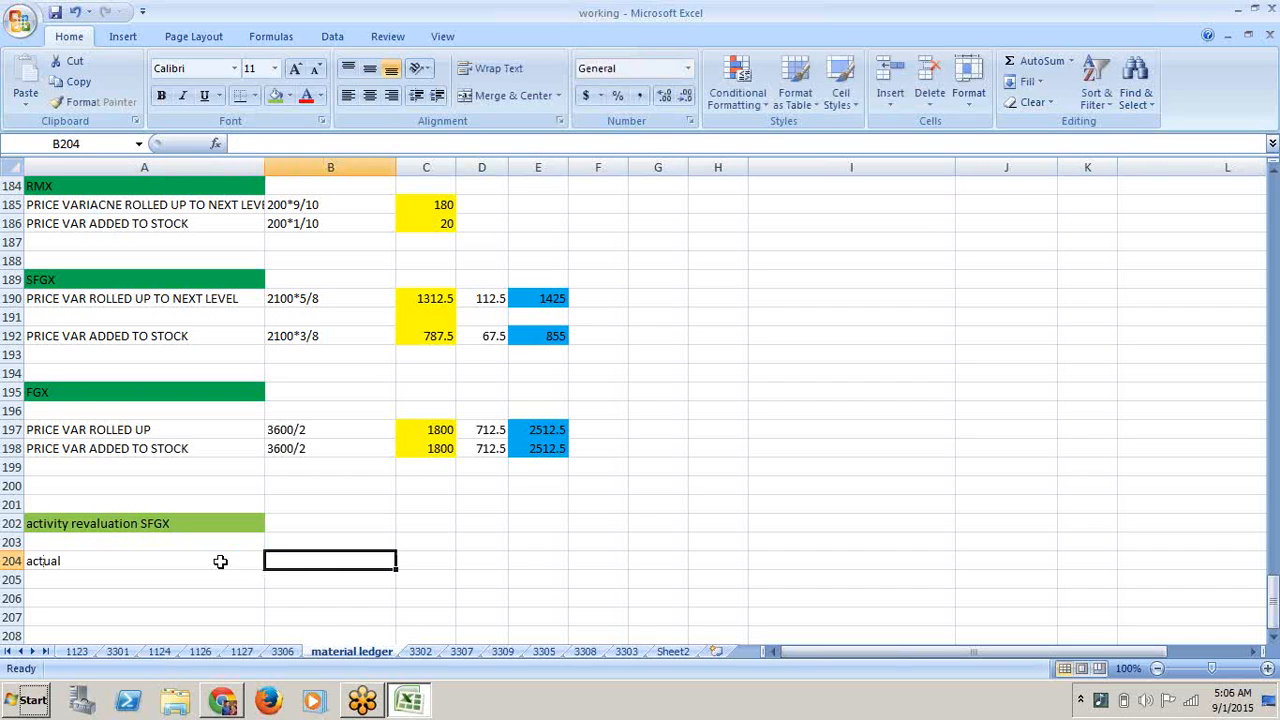
{"action": "type", "text": "12"}
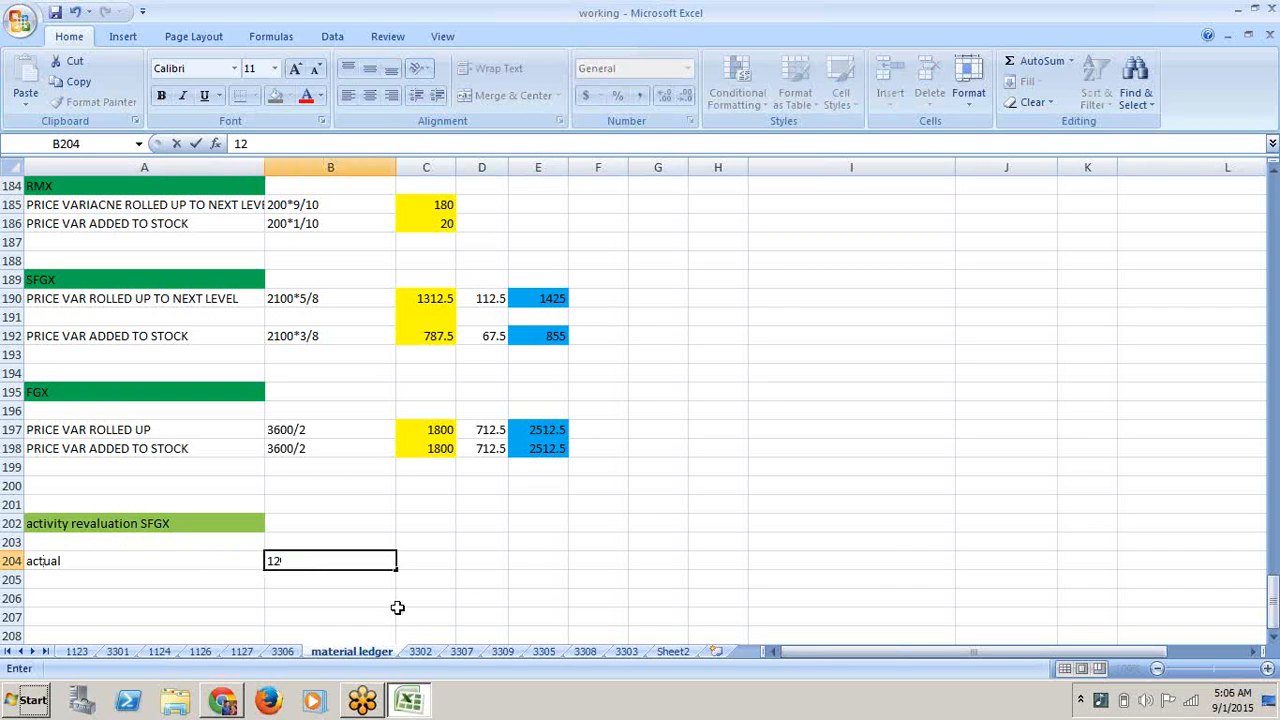
{"action": "left_click", "coordinate": [468, 594]}
{"action": "left_click", "coordinate": [358, 563]}
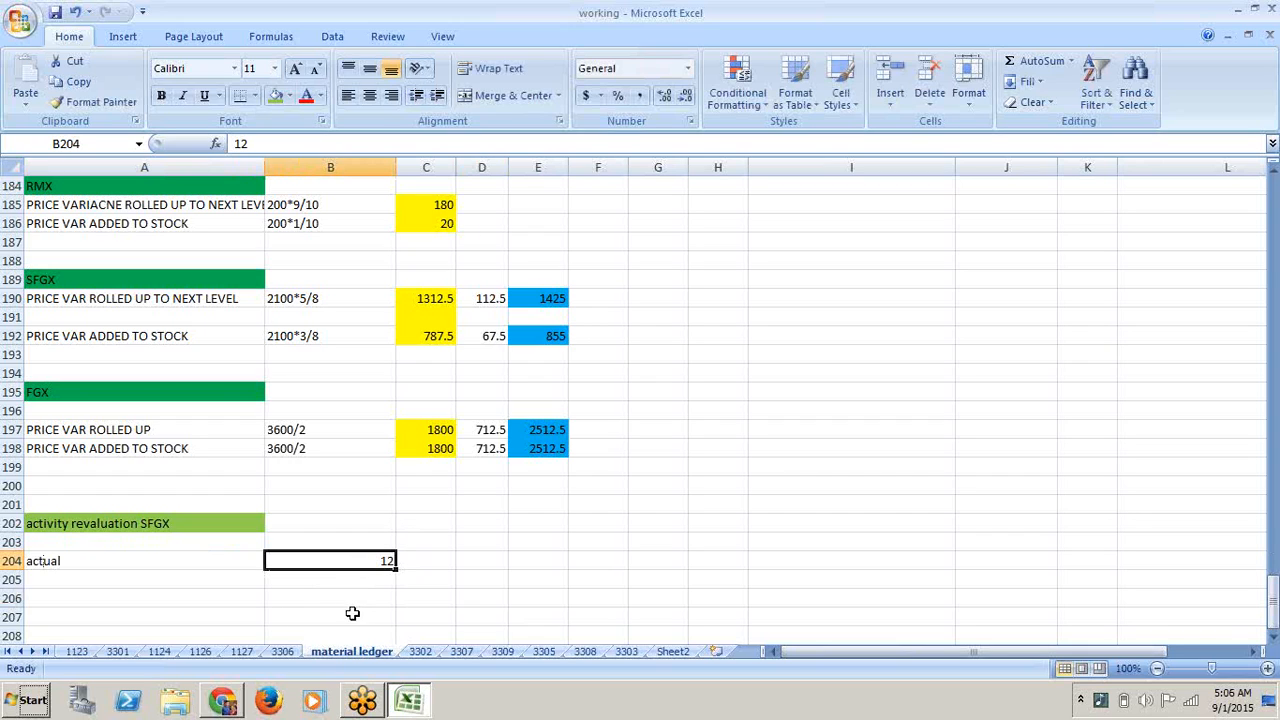
{"action": "left_click", "coordinate": [247, 600]}
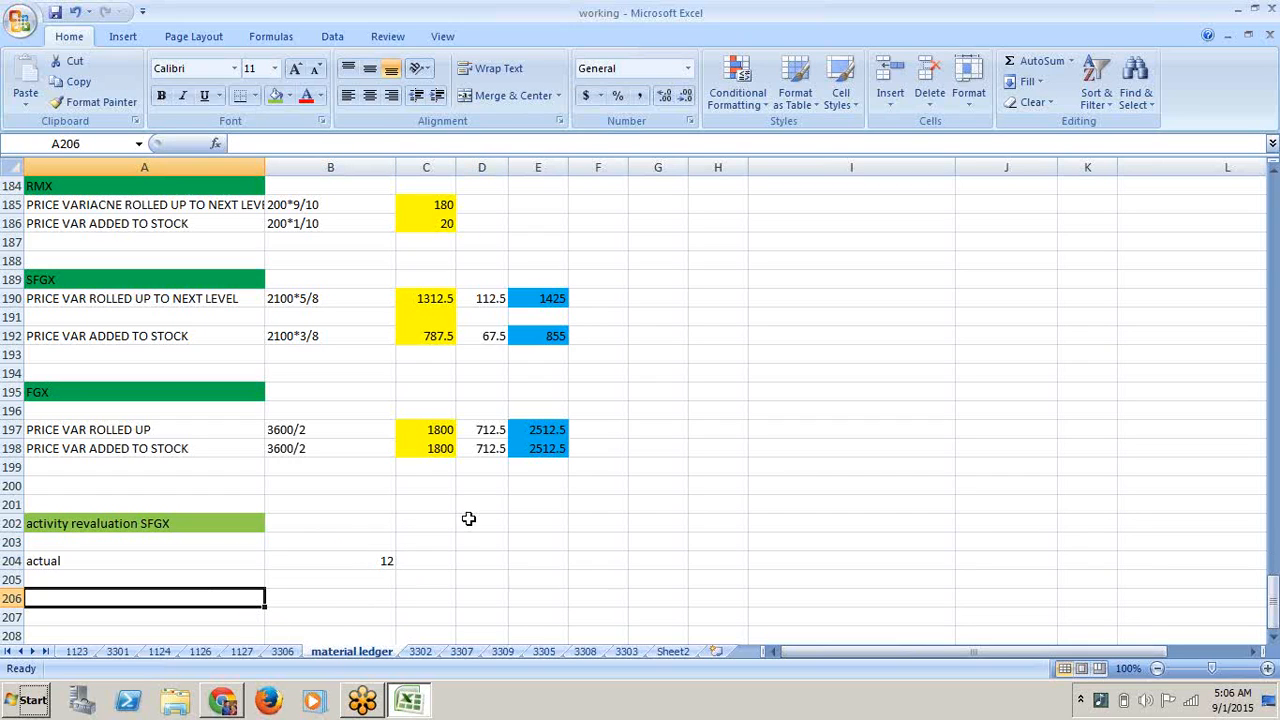
- Enter the labour rates beside the SFGX heading: plan 500 in row 202 and actual 600 in row 203, using columns B and C
{"action": "left_click", "coordinate": [378, 537]}
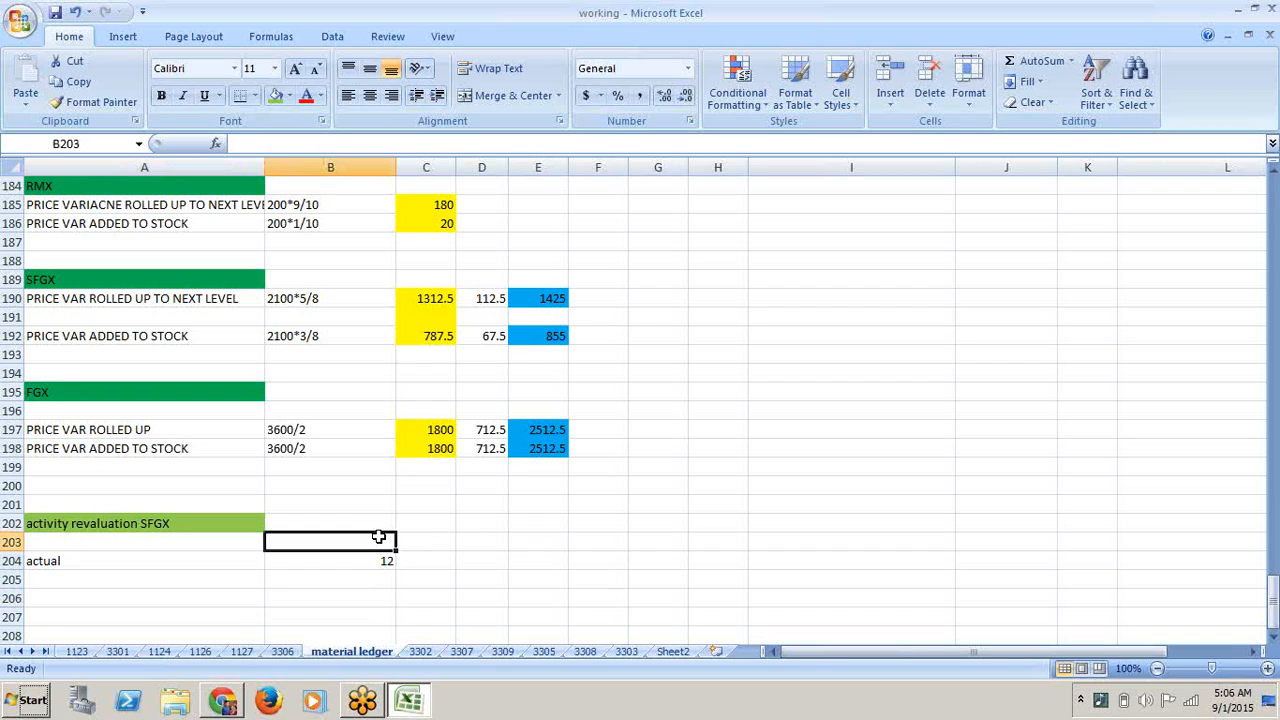
{"action": "left_click", "coordinate": [381, 524]}
{"action": "type", "text": "pl"}
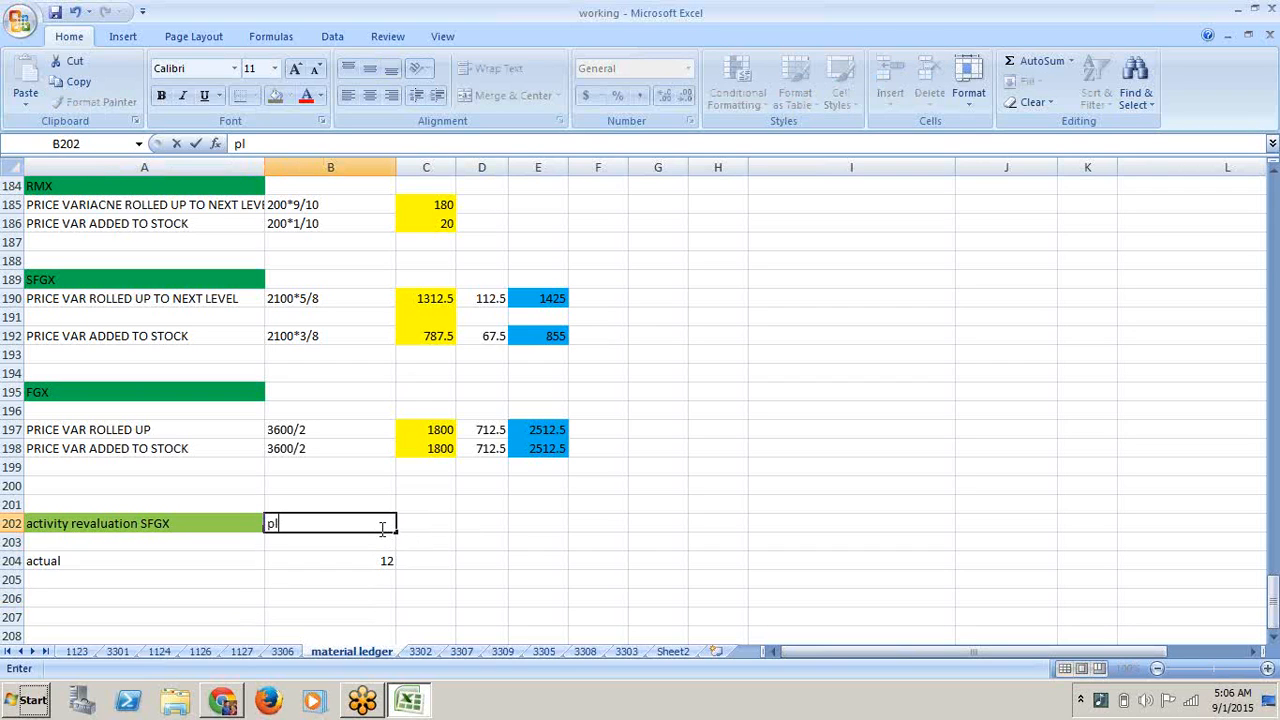
{"action": "type", "text": "an"}
{"action": "key", "text": "Tab"}
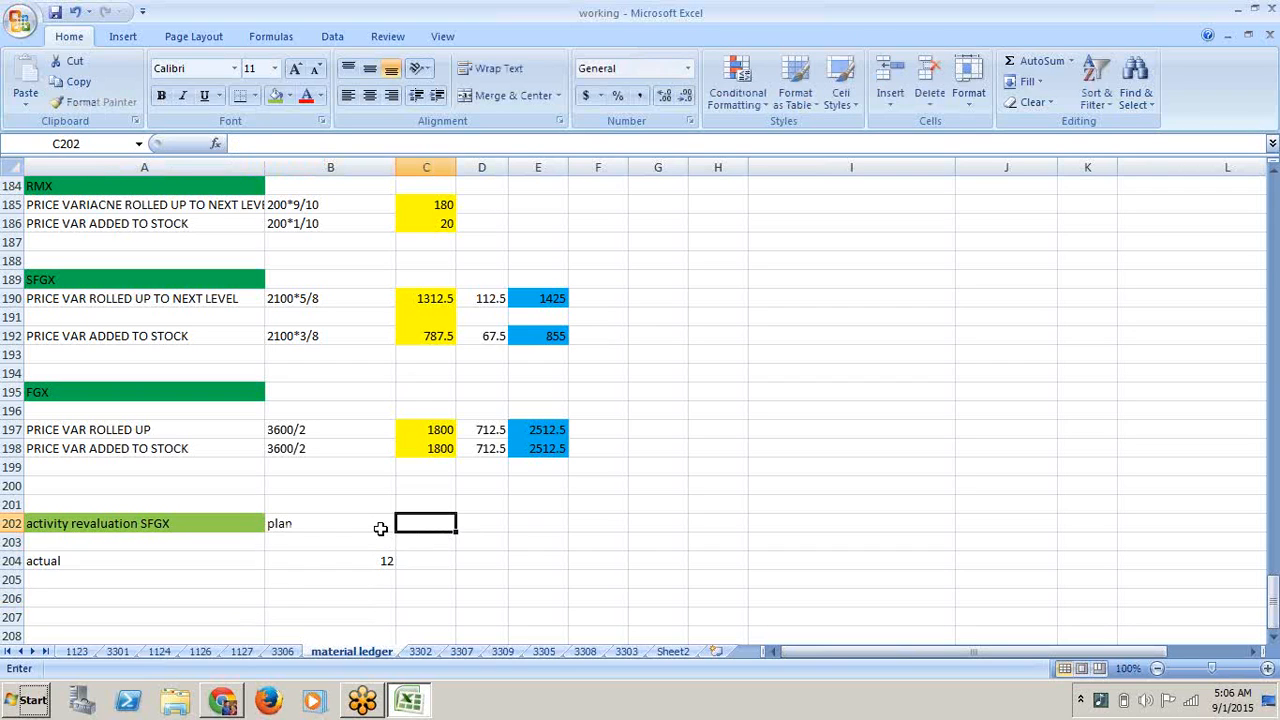
{"action": "type", "text": "500"}
{"action": "left_click", "coordinate": [383, 541]}
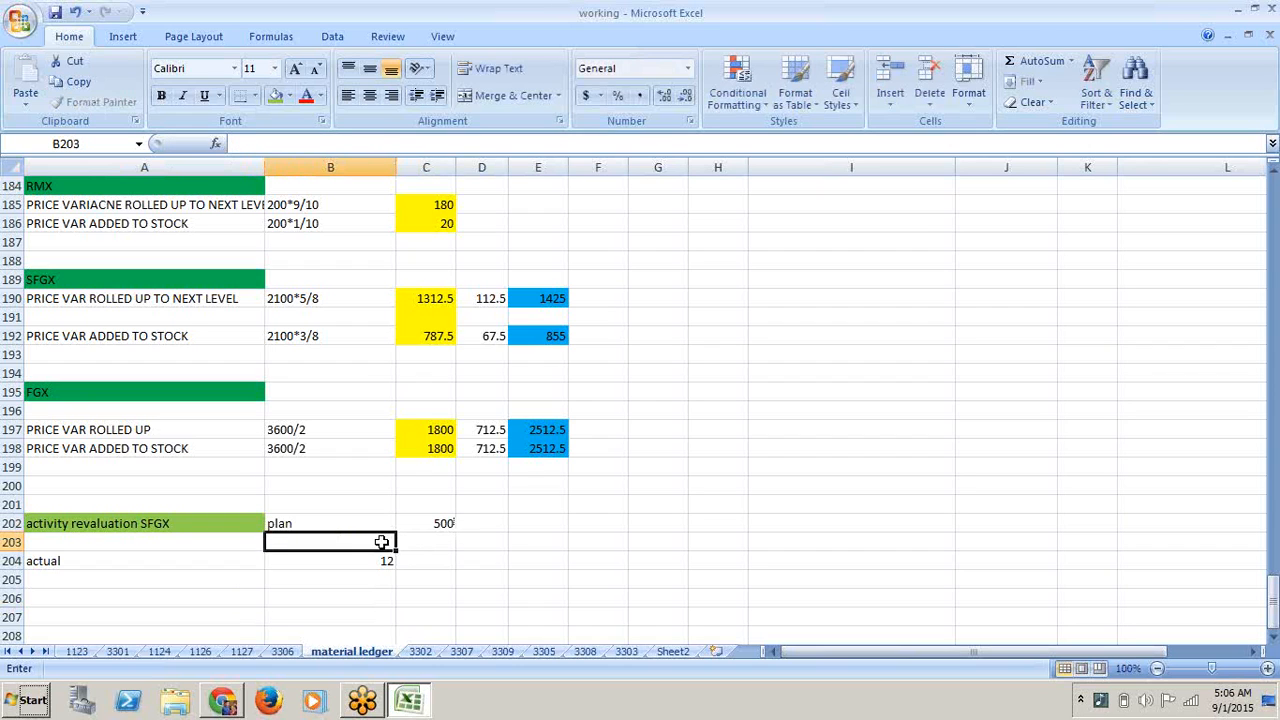
{"action": "type", "text": "actual"}
{"action": "key", "text": "Tab"}
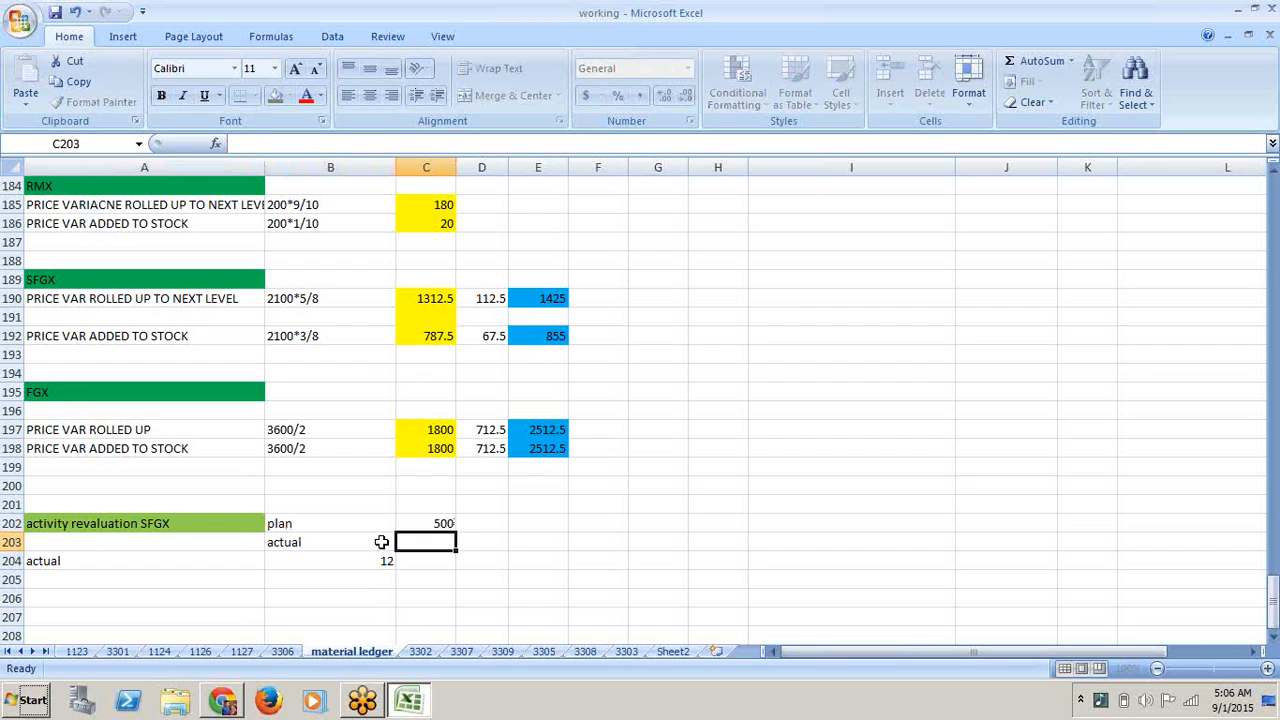
{"action": "type", "text": "600"}
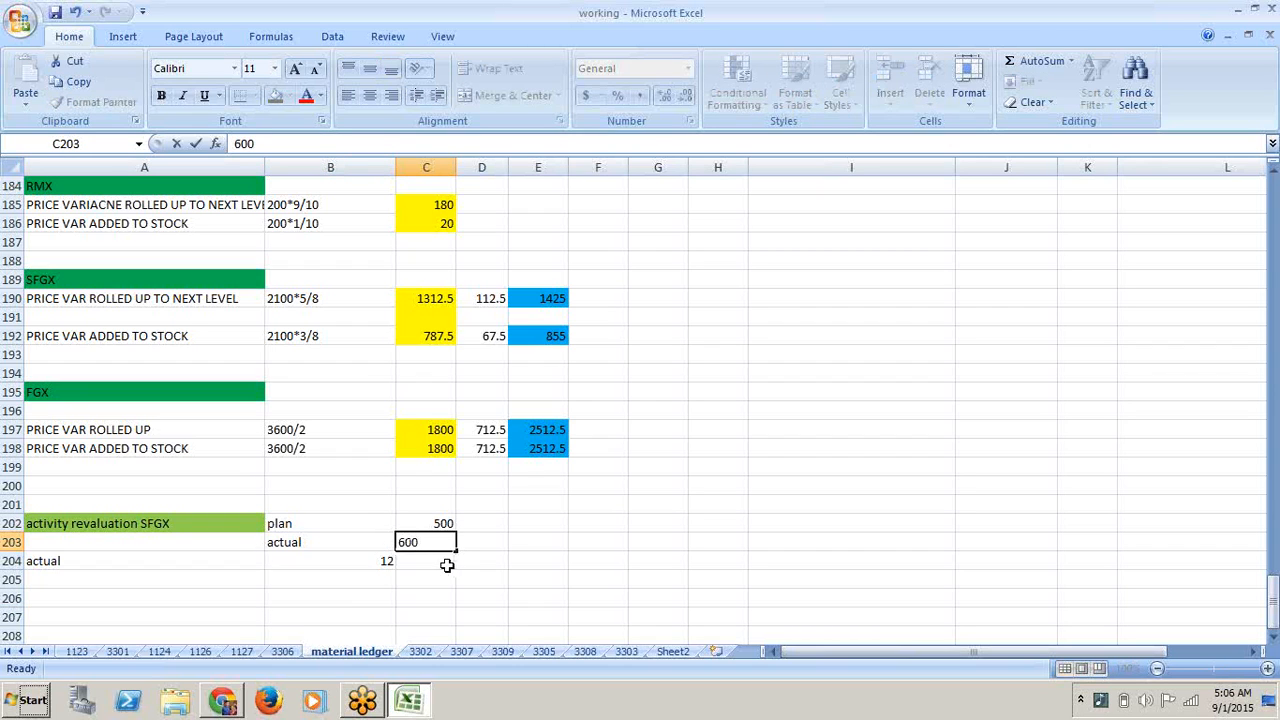
- Complete the actual row 204 with the rate difference 100 in C204 and the revaluation amount 1200 in D204
{"action": "left_click", "coordinate": [444, 562]}
{"action": "type", "text": "100"}
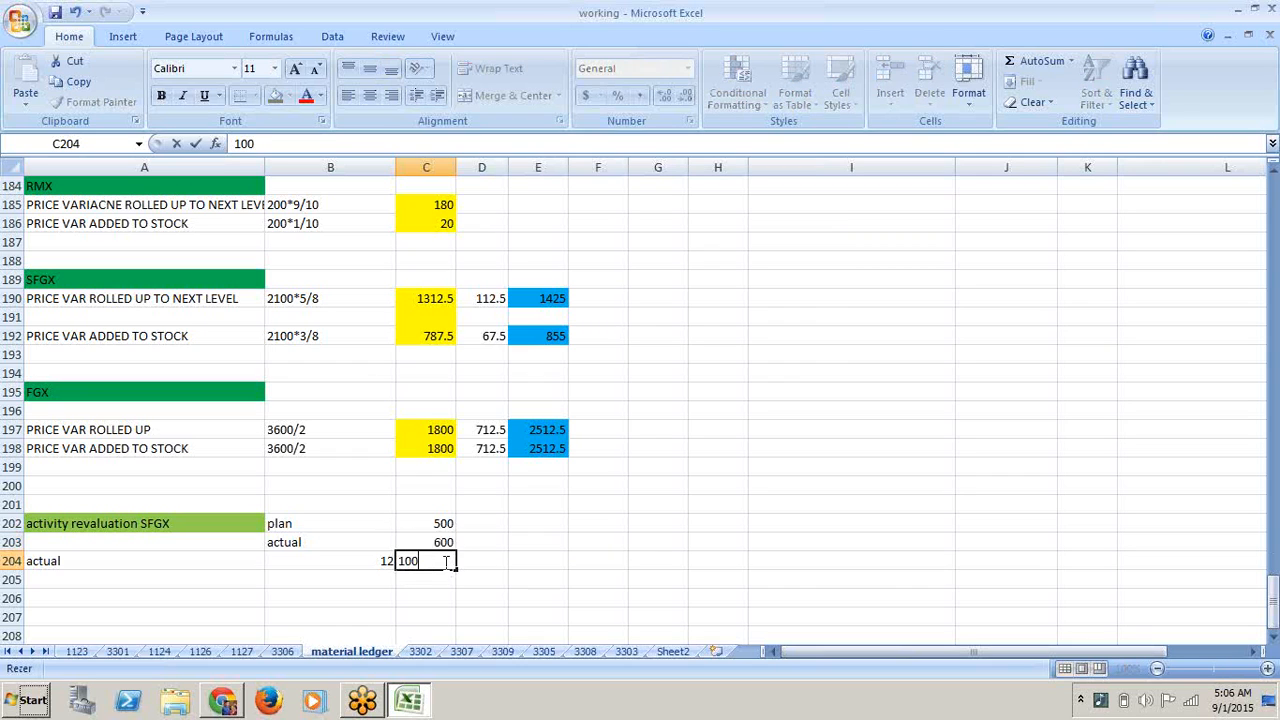
{"action": "left_click", "coordinate": [494, 563]}
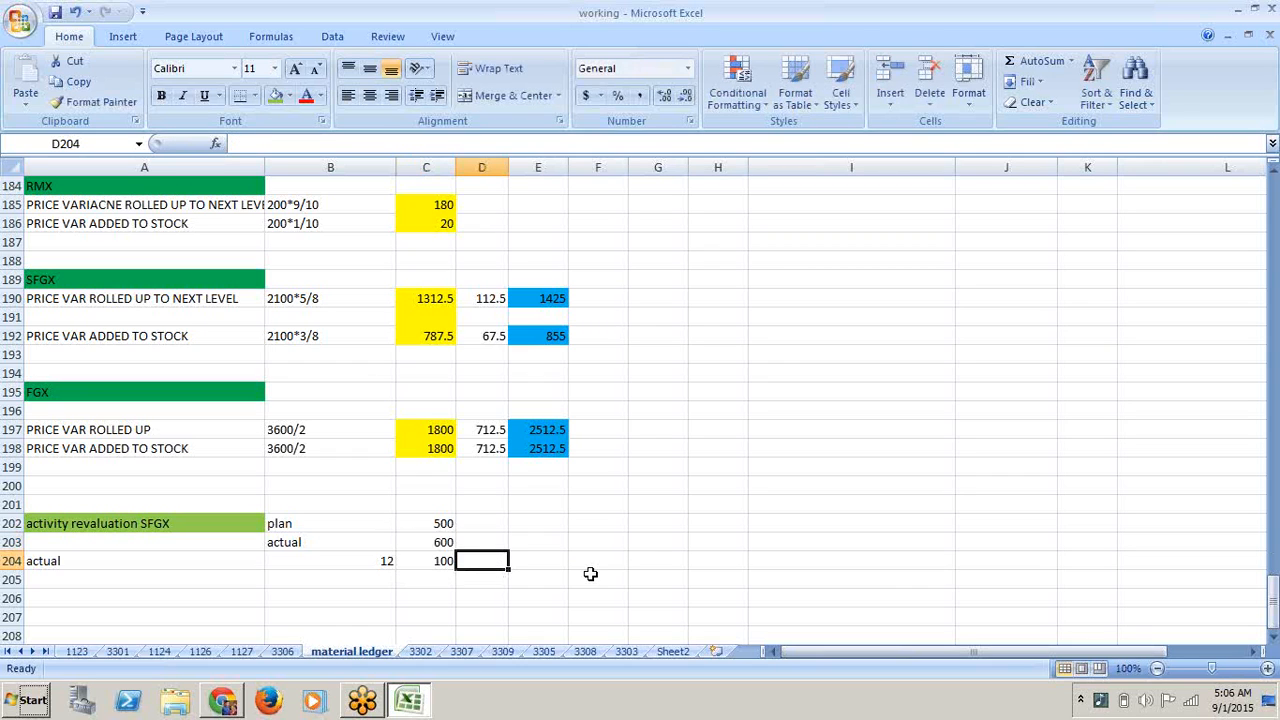
{"action": "type", "text": "1200"}
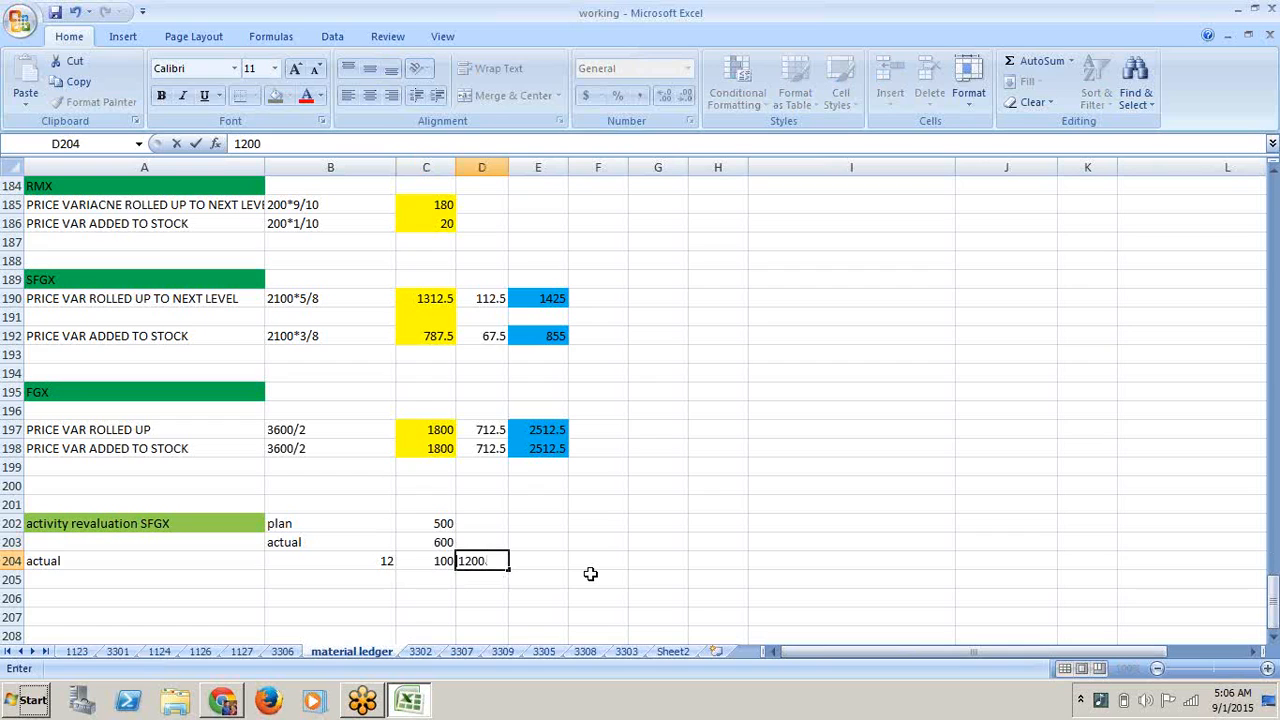
{"action": "left_click", "coordinate": [609, 596]}
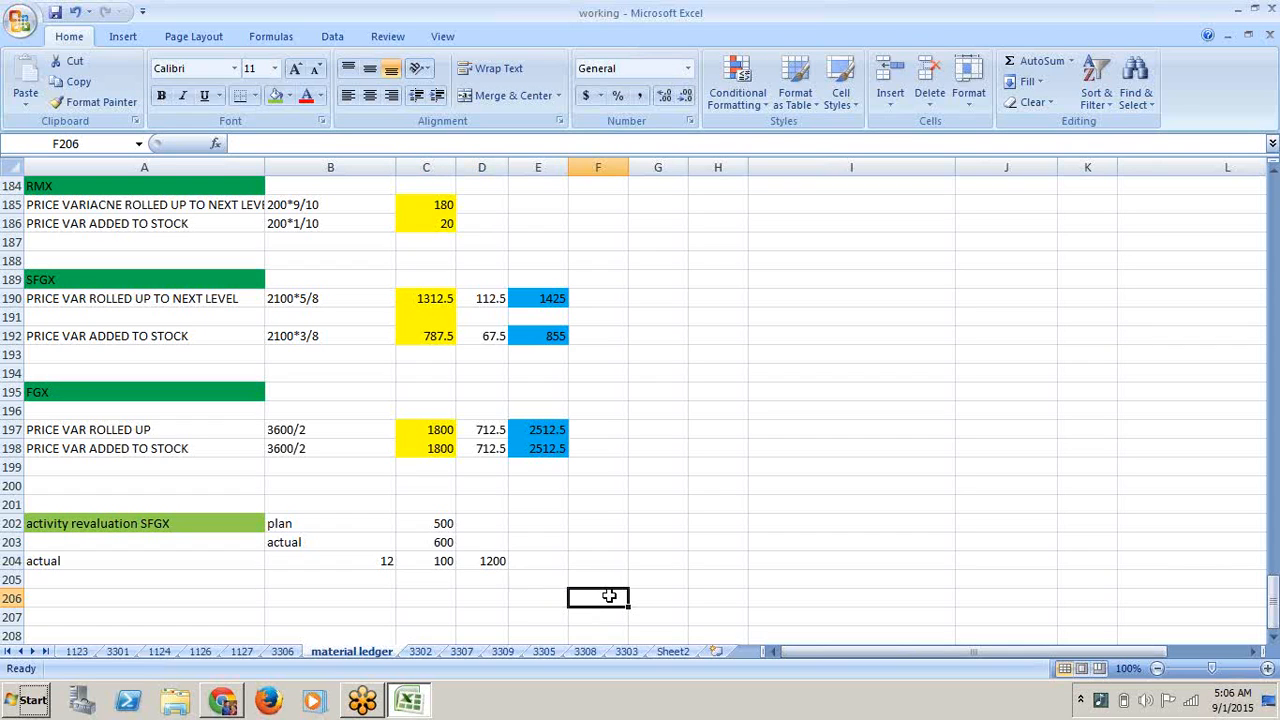
{"action": "left_click", "coordinate": [494, 562]}
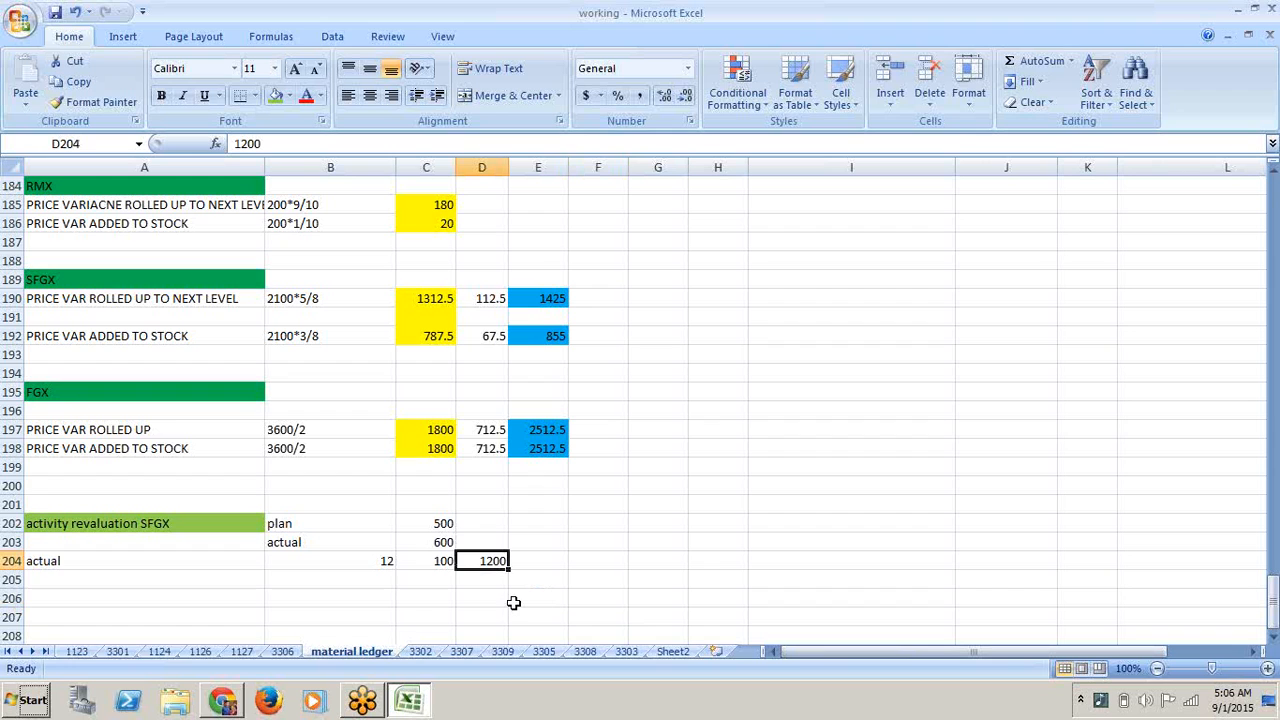
- Examine the SFGX block of the ACTUAL section: the LABOUR quantity in C139 and the consumed and in-stock kilograms in C136 and D136
{"action": "left_click", "coordinate": [193, 401]}
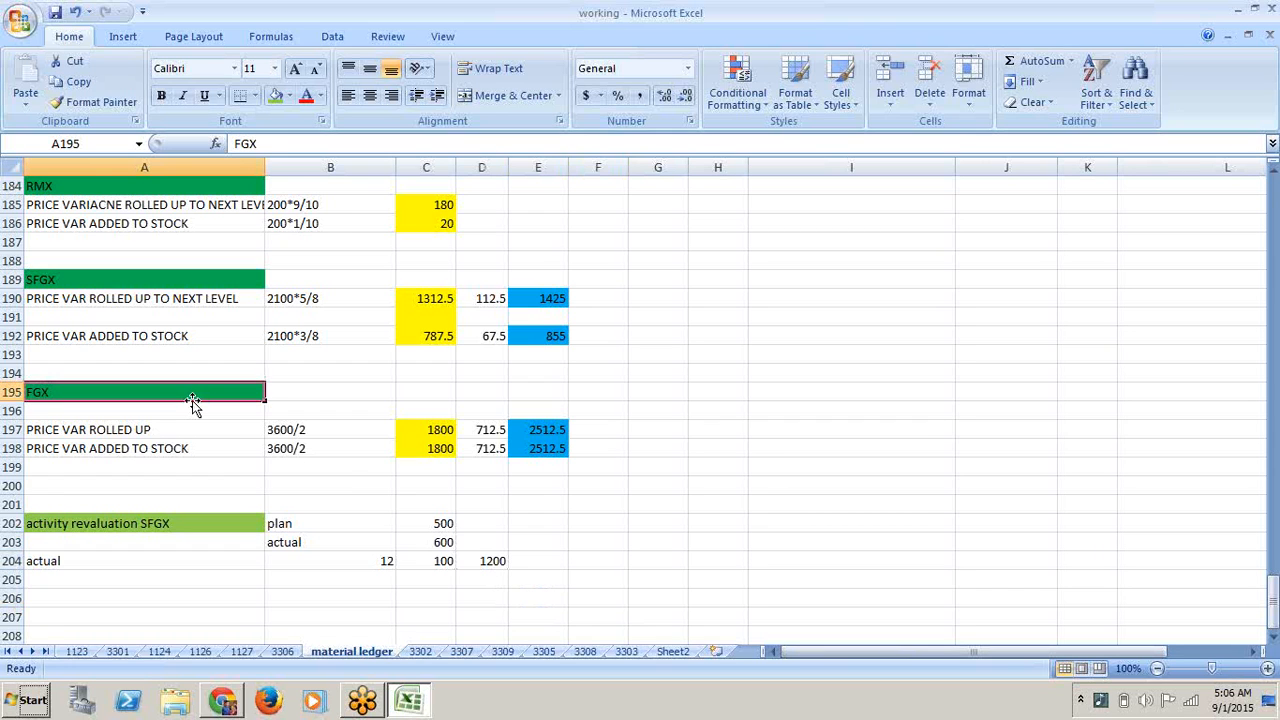
{"action": "key", "text": "Up"}
{"action": "key", "text": "Up"}
{"action": "key", "text": "Up"}
{"action": "key", "text": "Up"}
{"action": "key", "text": "Up"}
{"action": "key", "text": "Up"}
{"action": "key", "text": "Up"}
{"action": "key", "text": "Up"}
{"action": "key", "text": "Up"}
{"action": "key", "text": "Up"}
{"action": "key", "text": "Up"}
{"action": "key", "text": "Up"}
{"action": "key", "text": "Up"}
{"action": "key", "text": "Up"}
{"action": "key", "text": "Up"}
{"action": "key", "text": "Up"}
{"action": "key", "text": "Up"}
{"action": "key", "text": "Up"}
{"action": "key", "text": "Up"}
{"action": "key", "text": "Up"}
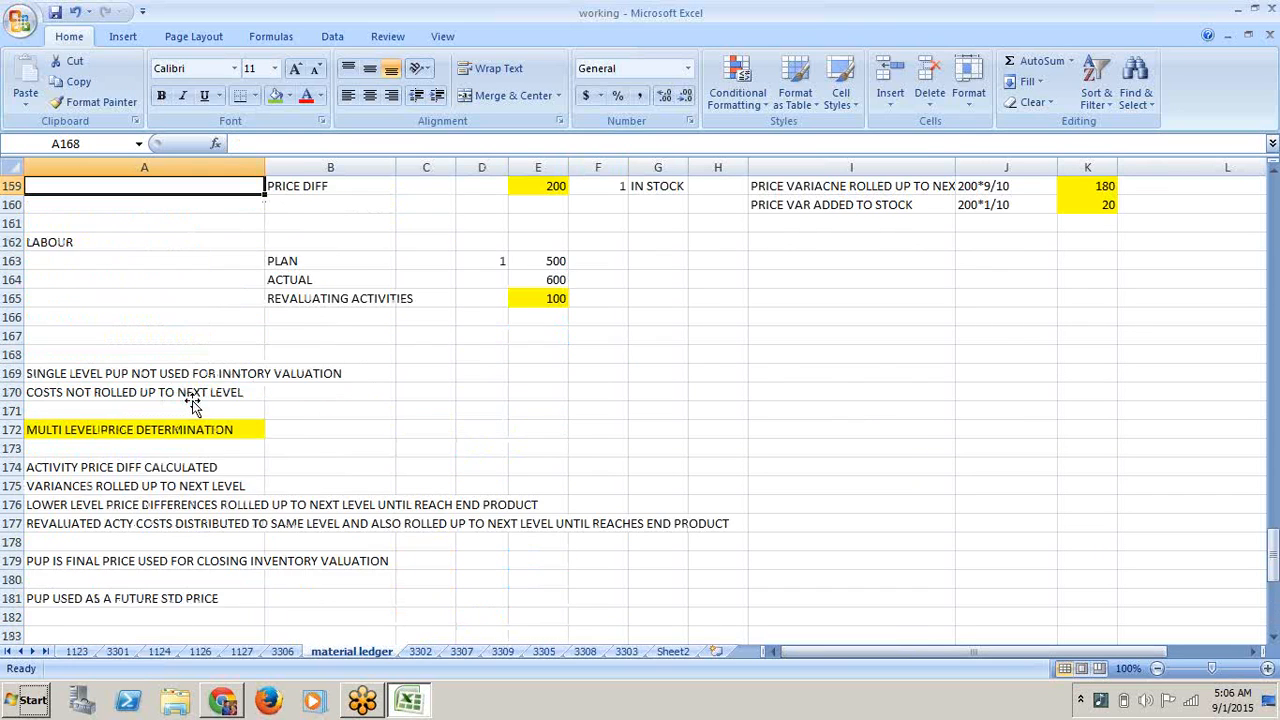
{"action": "key", "text": "Up"}
{"action": "key", "text": "Up"}
{"action": "key", "text": "Up"}
{"action": "key", "text": "Up"}
{"action": "key", "text": "Up"}
{"action": "key", "text": "Up"}
{"action": "key", "text": "Up"}
{"action": "key", "text": "Up"}
{"action": "key", "text": "Up"}
{"action": "key", "text": "Up"}
{"action": "key", "text": "Up"}
{"action": "key", "text": "Up"}
{"action": "key", "text": "Up"}
{"action": "key", "text": "Up"}
{"action": "key", "text": "Up"}
{"action": "key", "text": "Up"}
{"action": "key", "text": "Up"}
{"action": "key", "text": "Up"}
{"action": "key", "text": "Up"}
{"action": "key", "text": "Up"}
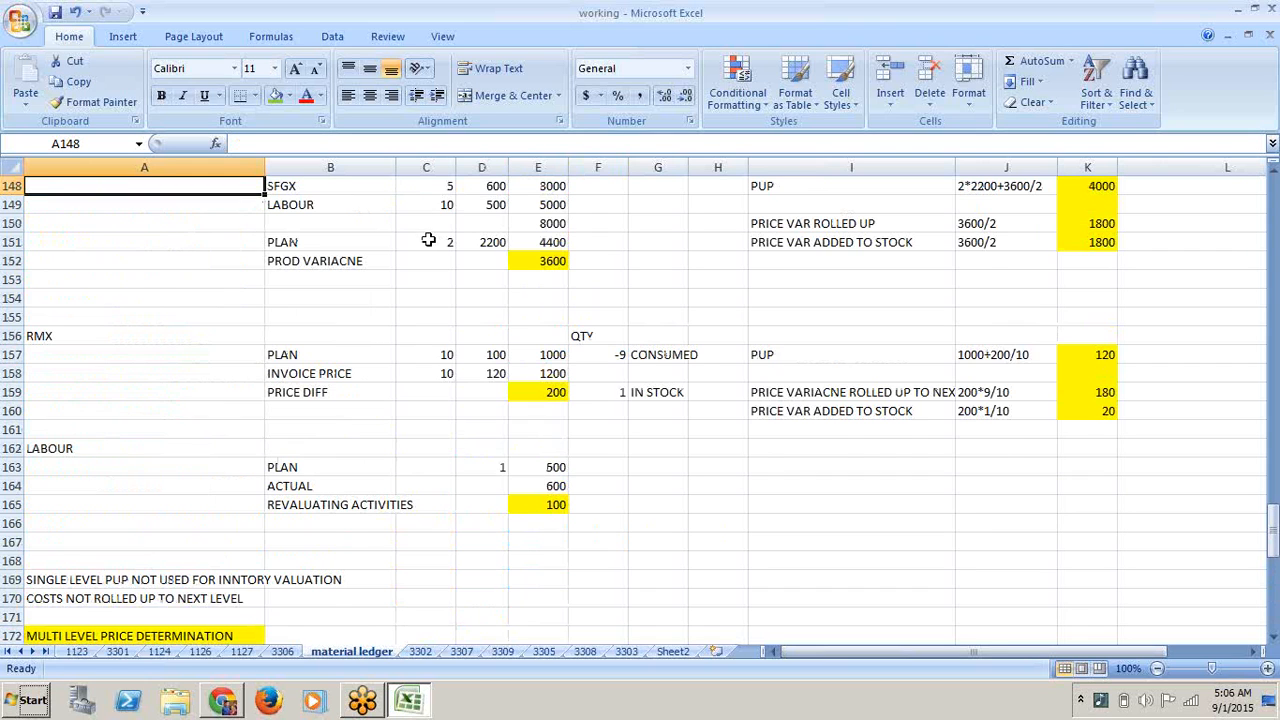
{"action": "key", "text": "Up"}
{"action": "key", "text": "Up"}
{"action": "key", "text": "Up"}
{"action": "key", "text": "Up"}
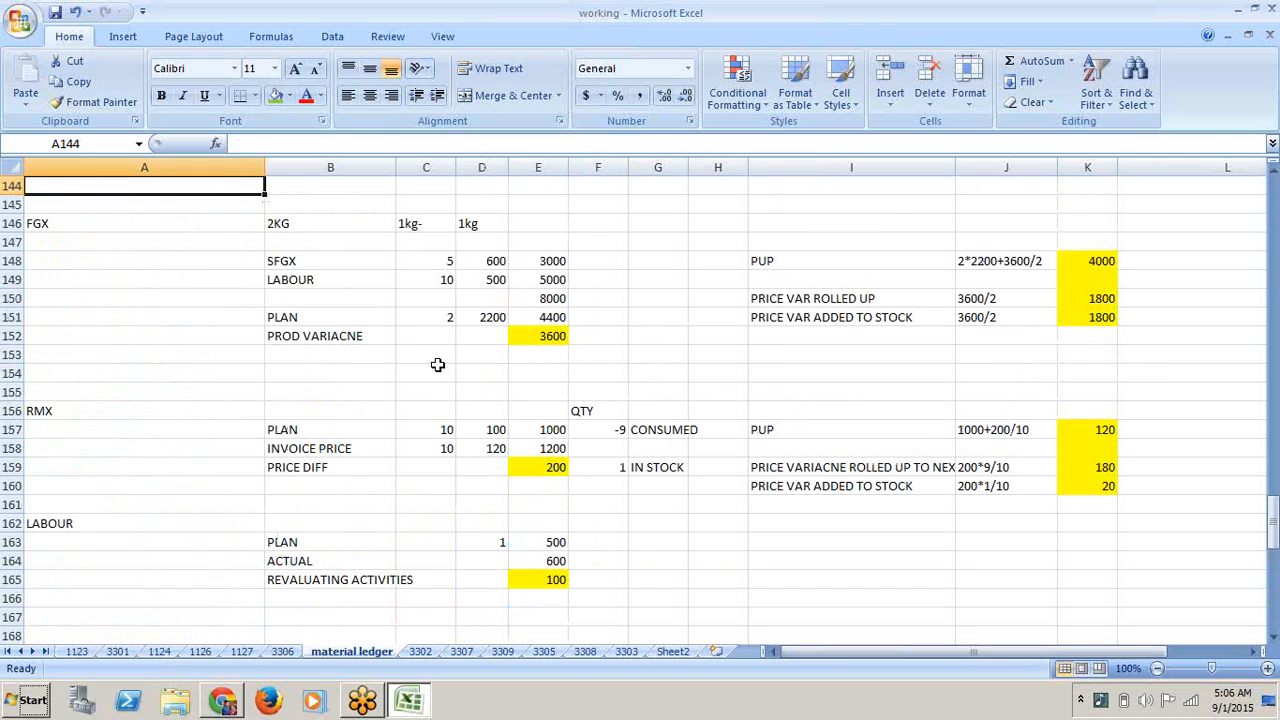
{"action": "key", "text": "Up"}
{"action": "key", "text": "Up"}
{"action": "key", "text": "Up"}
{"action": "key", "text": "Up"}
{"action": "key", "text": "Up"}
{"action": "key", "text": "Up"}
{"action": "key", "text": "Up"}
{"action": "key", "text": "Up"}
{"action": "key", "text": "Up"}
{"action": "key", "text": "Up"}
{"action": "key", "text": "Up"}
{"action": "key", "text": "Up"}
{"action": "key", "text": "Up"}
{"action": "key", "text": "Up"}
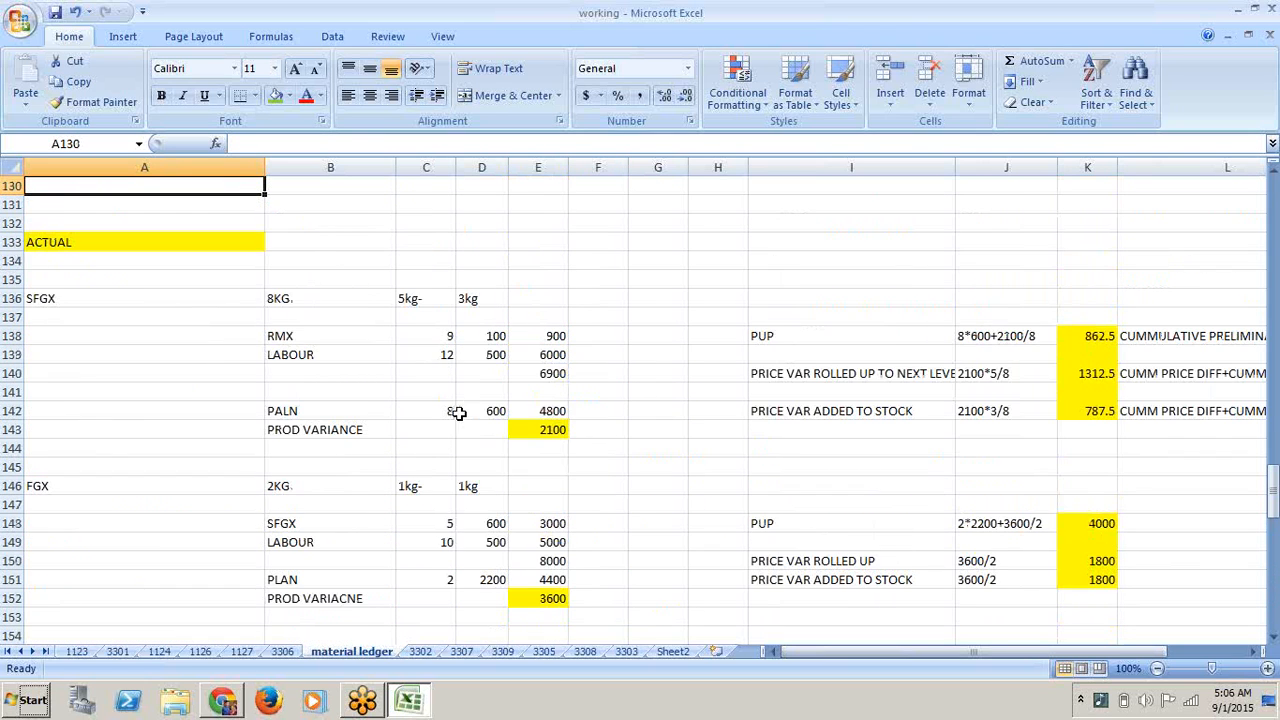
{"action": "left_click", "coordinate": [446, 358]}
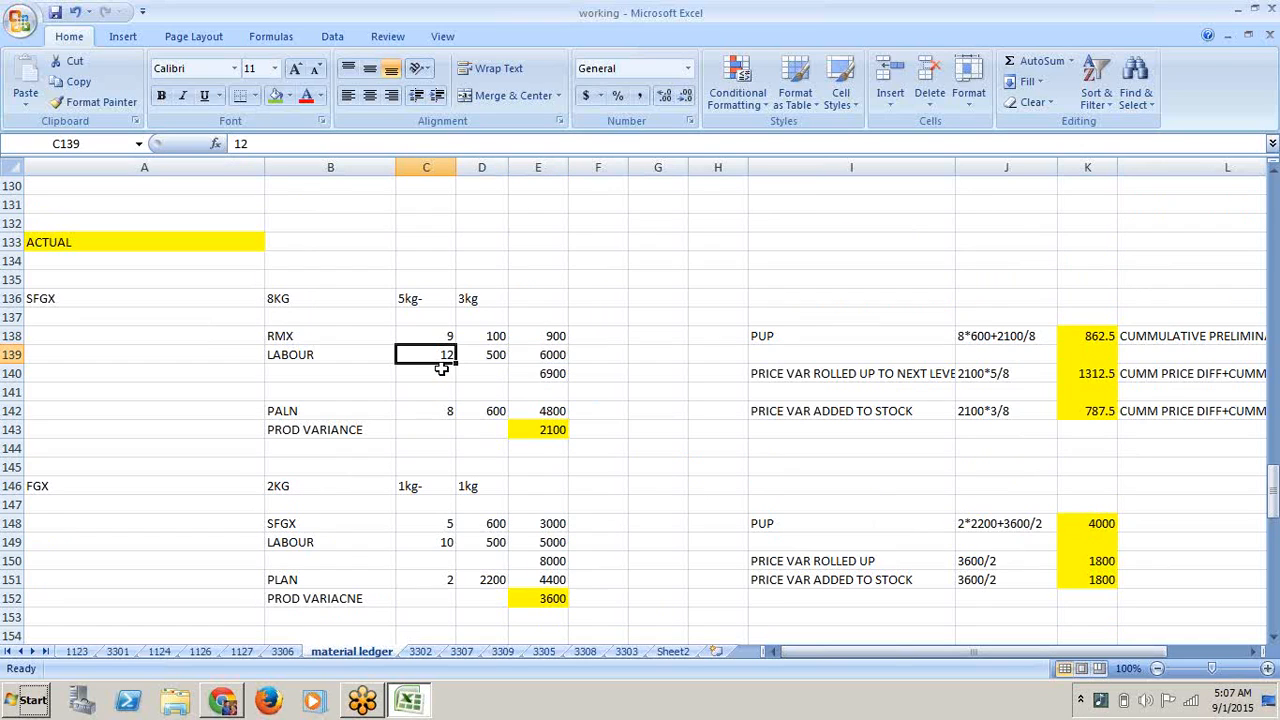
{"action": "left_click", "coordinate": [410, 298]}
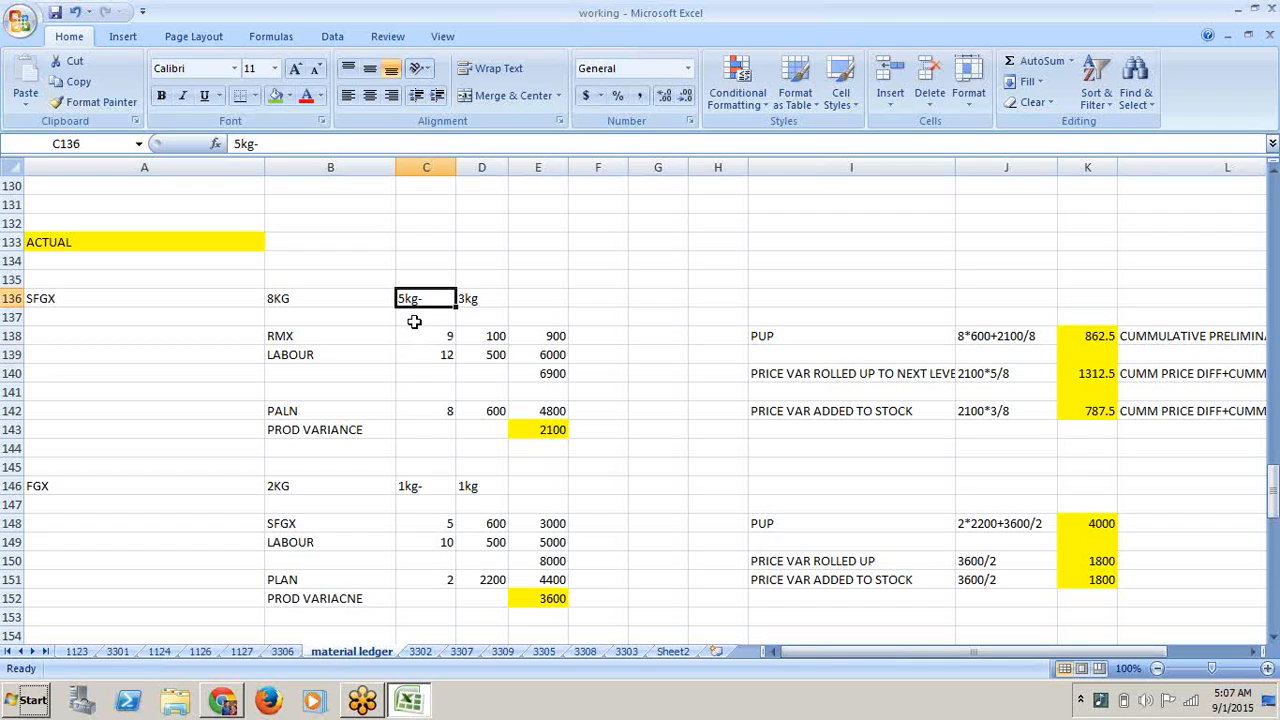
{"action": "left_click", "coordinate": [468, 298]}
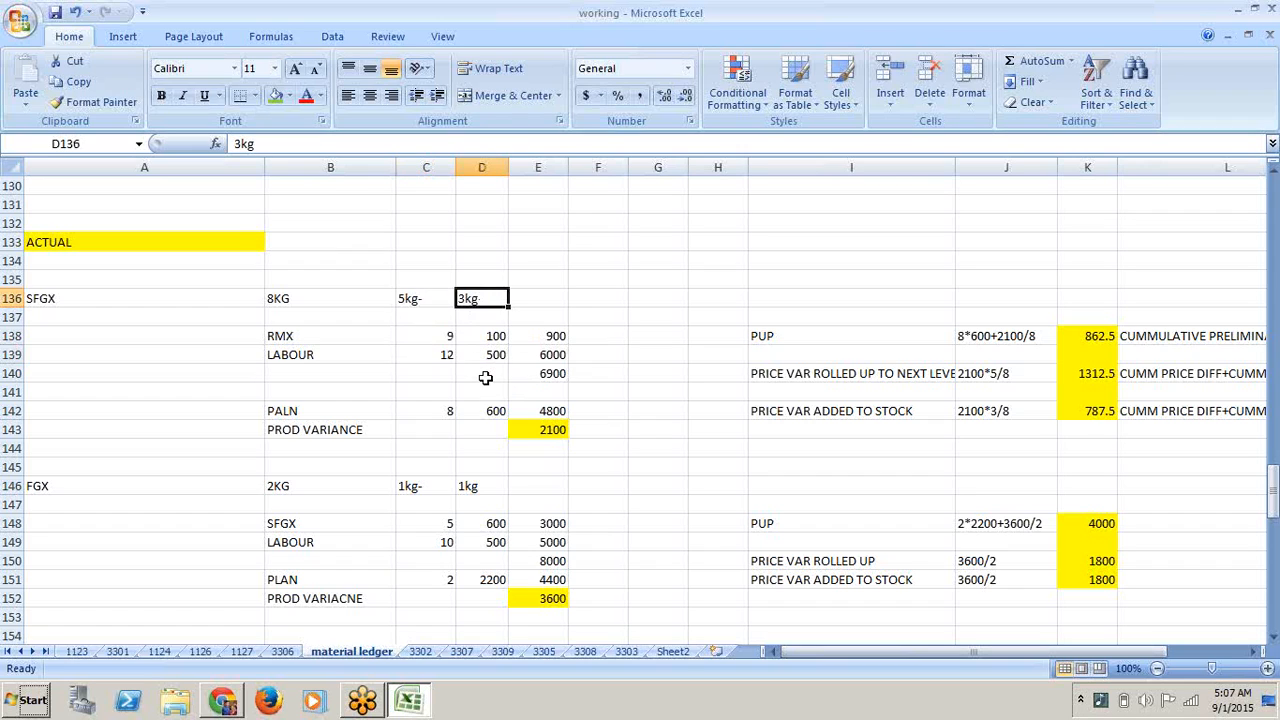
{"action": "left_click", "coordinate": [436, 304]}
- Calculate the consumed share of the SFGX revaluation amount in E204 with the formula =D204*5/8
{"action": "key", "text": "Down"}
{"action": "key", "text": "Down"}
{"action": "key", "text": "Down"}
{"action": "key", "text": "Down"}
{"action": "key", "text": "Down"}
{"action": "key", "text": "Down"}
{"action": "key", "text": "Down"}
{"action": "key", "text": "Down"}
{"action": "key", "text": "Down"}
{"action": "key", "text": "Down"}
{"action": "key", "text": "Down"}
{"action": "key", "text": "Down"}
{"action": "key", "text": "Down"}
{"action": "key", "text": "Down"}
{"action": "key", "text": "Down"}
{"action": "key", "text": "Down"}
{"action": "scroll", "coordinate": [459, 453], "scroll_direction": "down", "scroll_amount": 7}
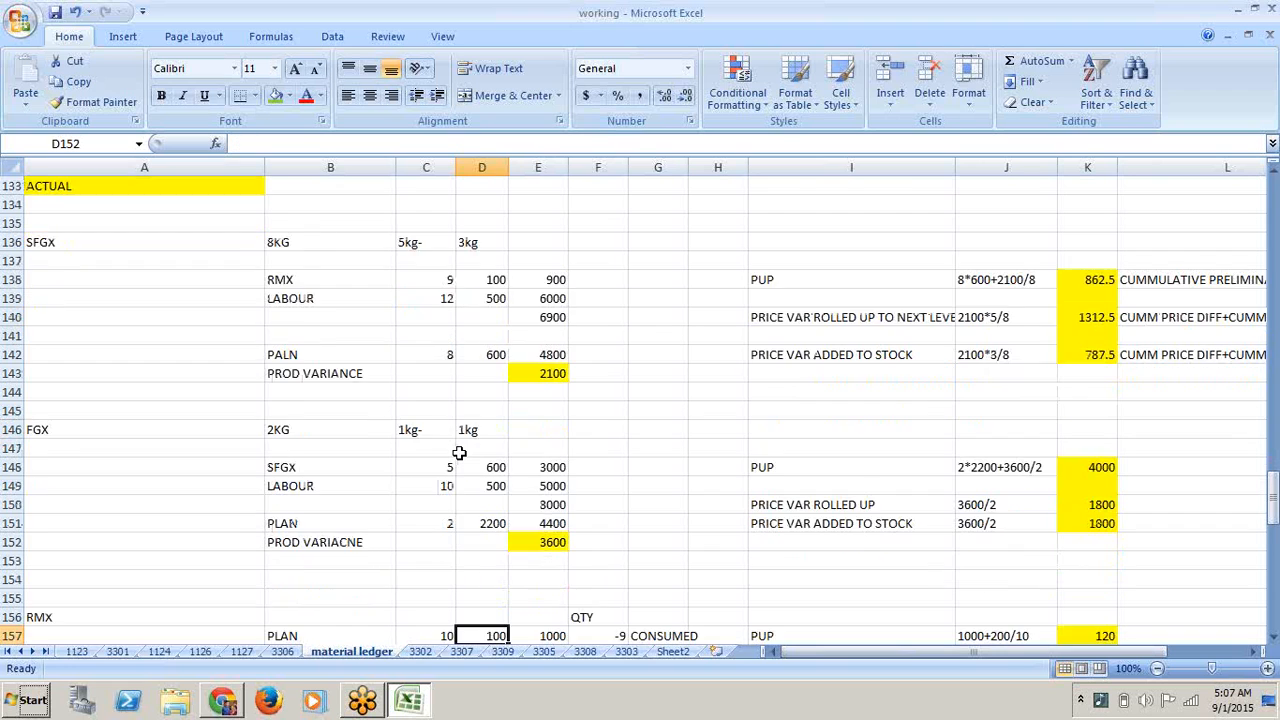
{"action": "key", "text": "Down"}
{"action": "key", "text": "Down"}
{"action": "key", "text": "Down"}
{"action": "key", "text": "Down"}
{"action": "key", "text": "Down"}
{"action": "key", "text": "Down"}
{"action": "key", "text": "Down"}
{"action": "key", "text": "Down"}
{"action": "key", "text": "Down"}
{"action": "key", "text": "Down"}
{"action": "key", "text": "Down"}
{"action": "key", "text": "Down"}
{"action": "key", "text": "Down"}
{"action": "key", "text": "Down"}
{"action": "key", "text": "Down"}
{"action": "key", "text": "Down"}
{"action": "key", "text": "Down"}
{"action": "key", "text": "Down"}
{"action": "key", "text": "Down"}
{"action": "key", "text": "Down"}
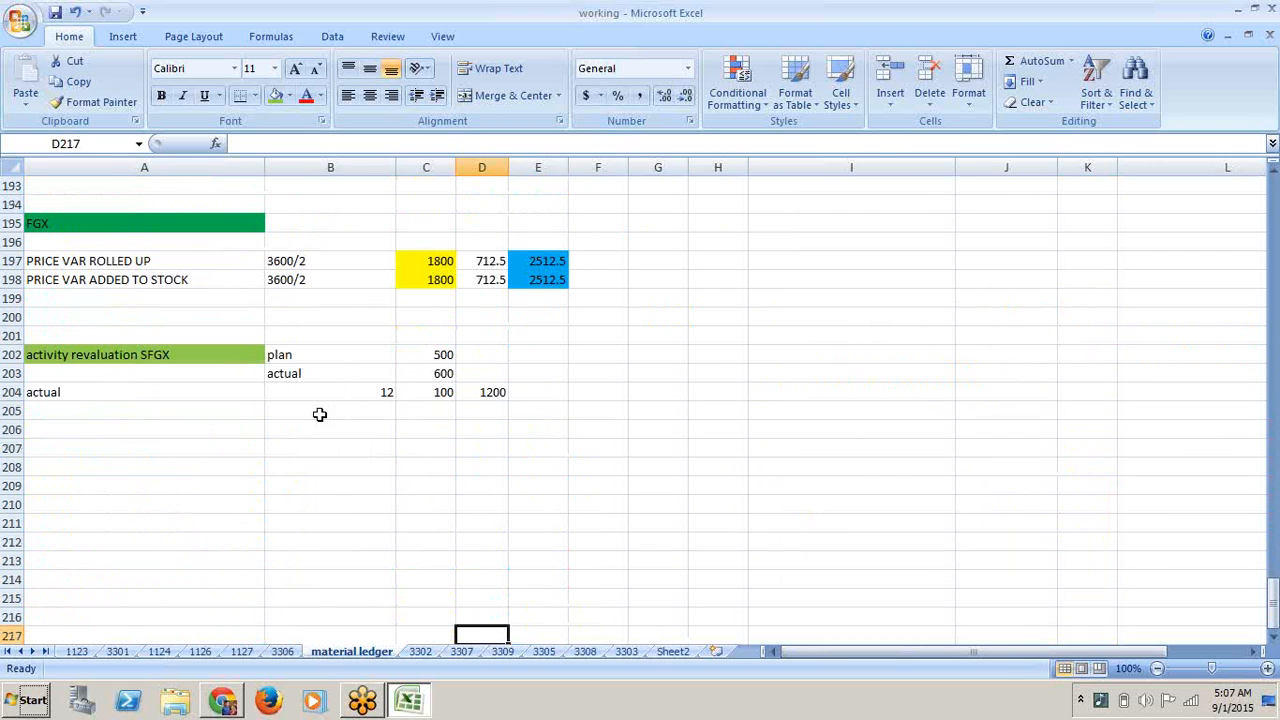
{"action": "left_click", "coordinate": [502, 392]}
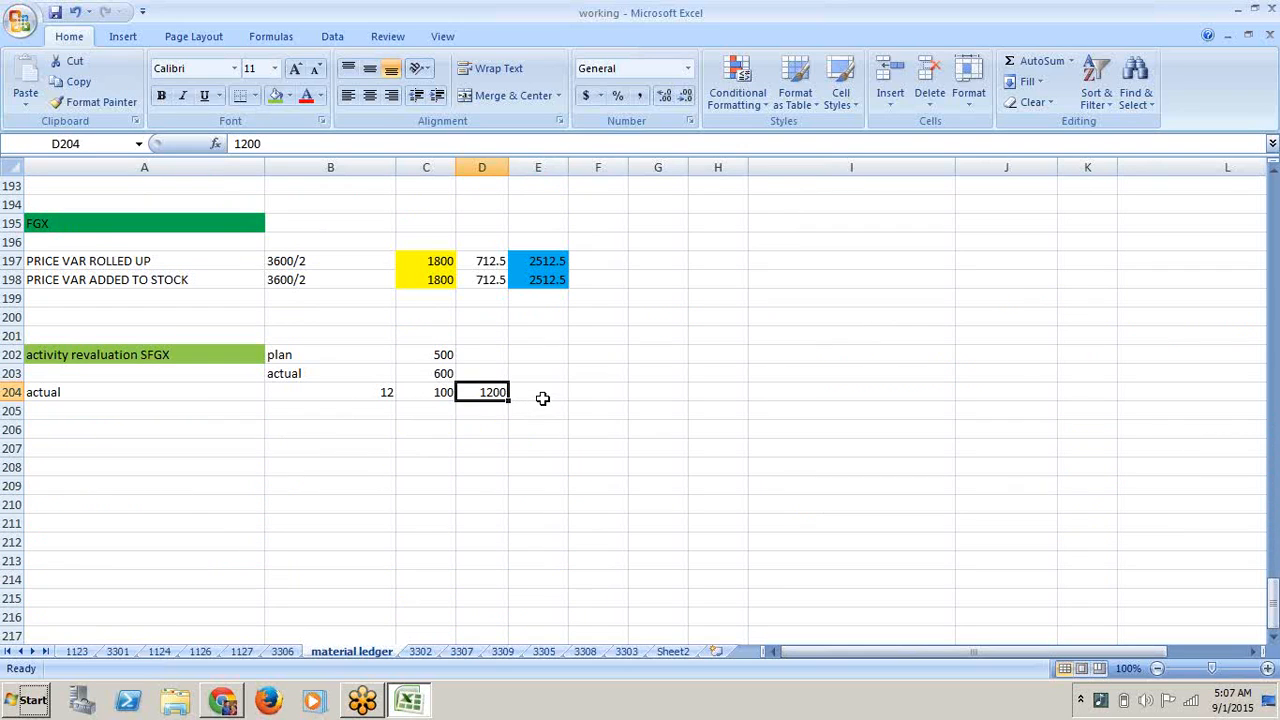
{"action": "left_click", "coordinate": [542, 397]}
{"action": "type", "text": "="}
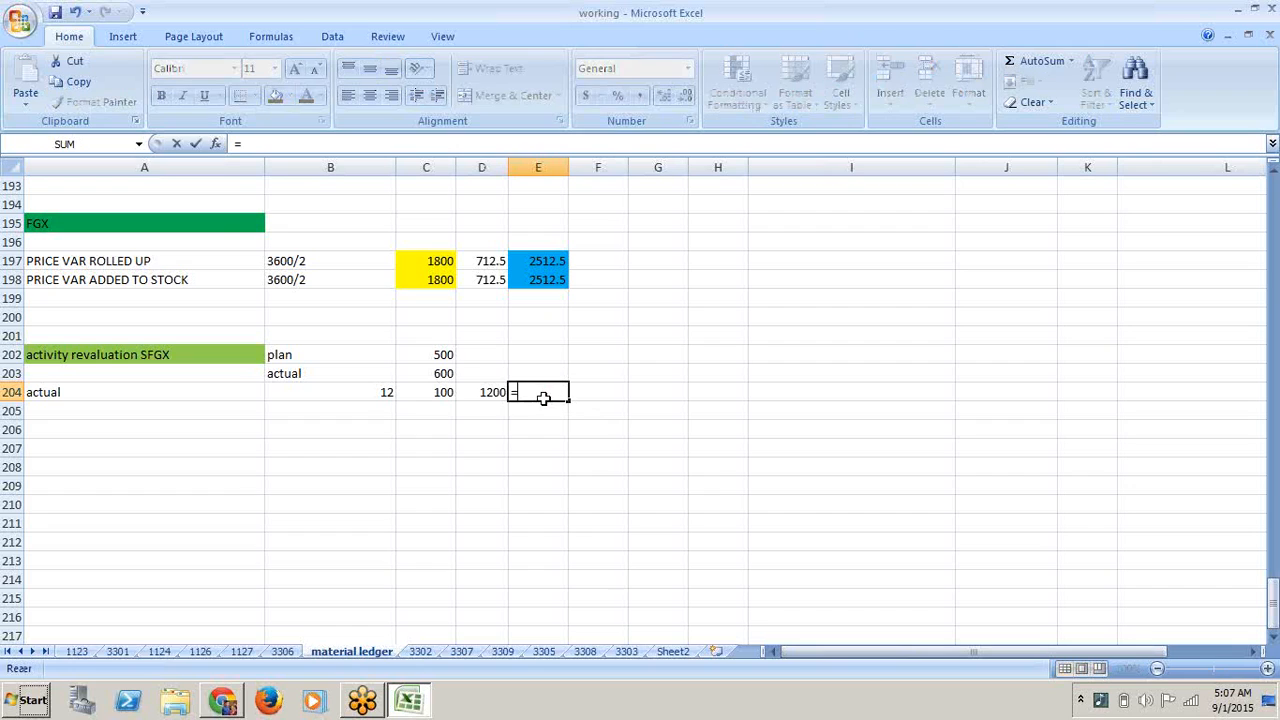
{"action": "left_click", "coordinate": [492, 396]}
{"action": "type", "text": "*"}
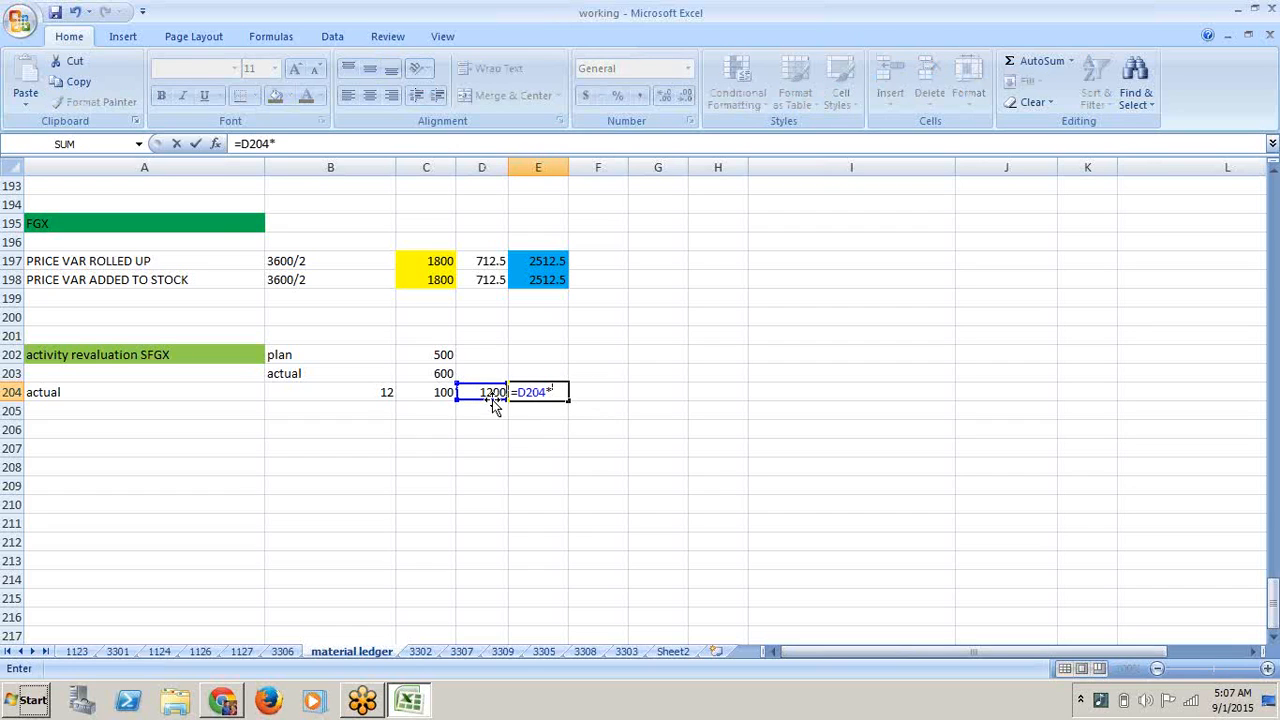
{"action": "type", "text": "5/8"}
{"action": "key", "text": "Return"}
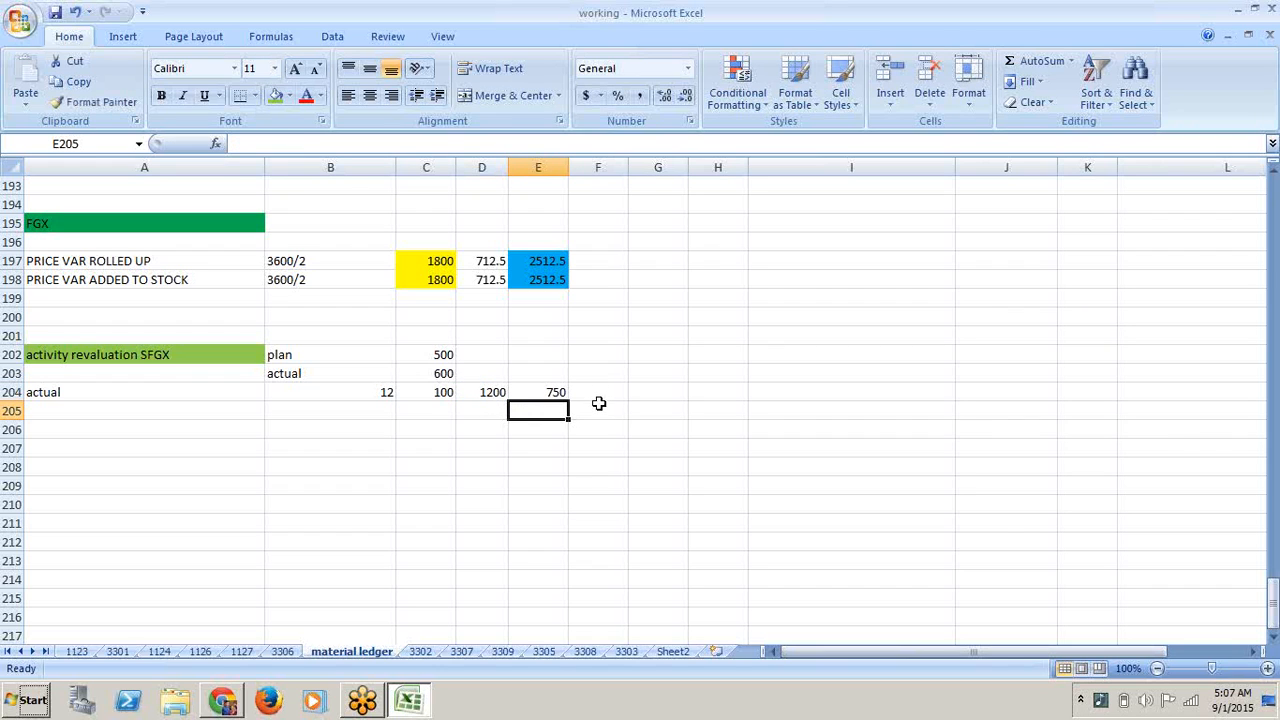
- Calculate the in-stock share of the SFGX revaluation amount in E205 with the formula =D204*3/8
{"action": "type", "text": "="}
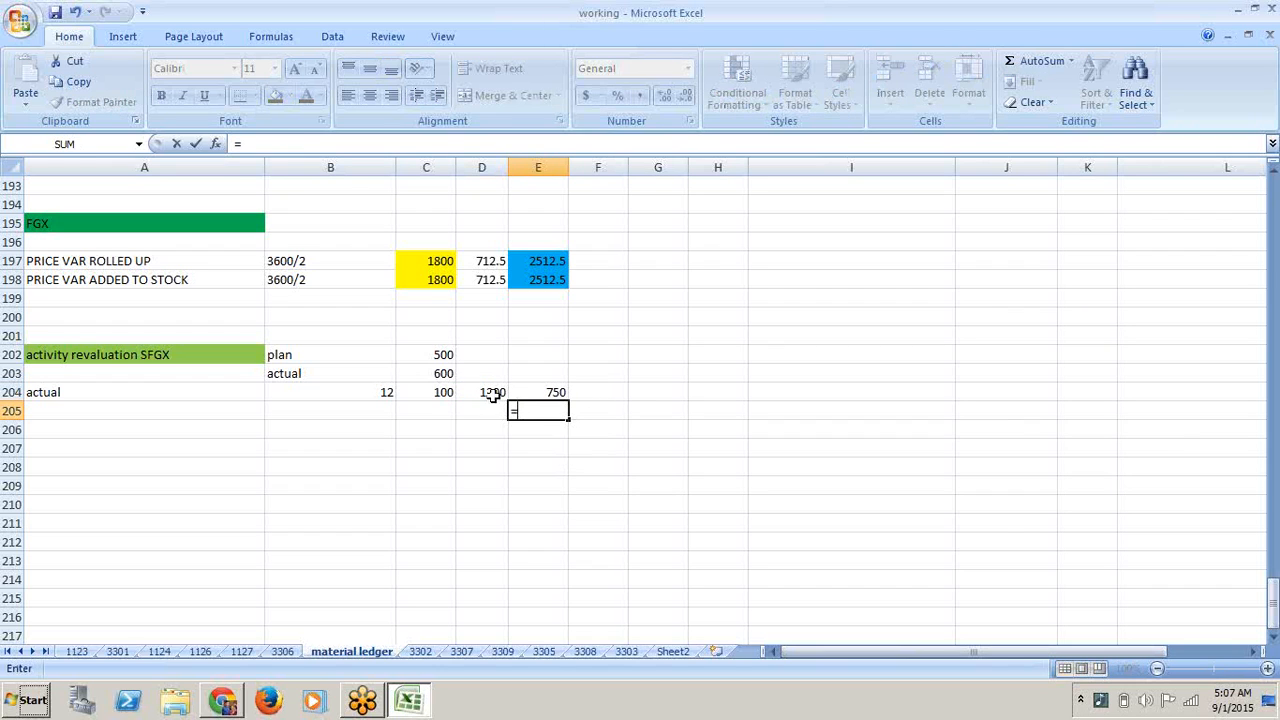
{"action": "left_click", "coordinate": [492, 393]}
{"action": "type", "text": "*3"}
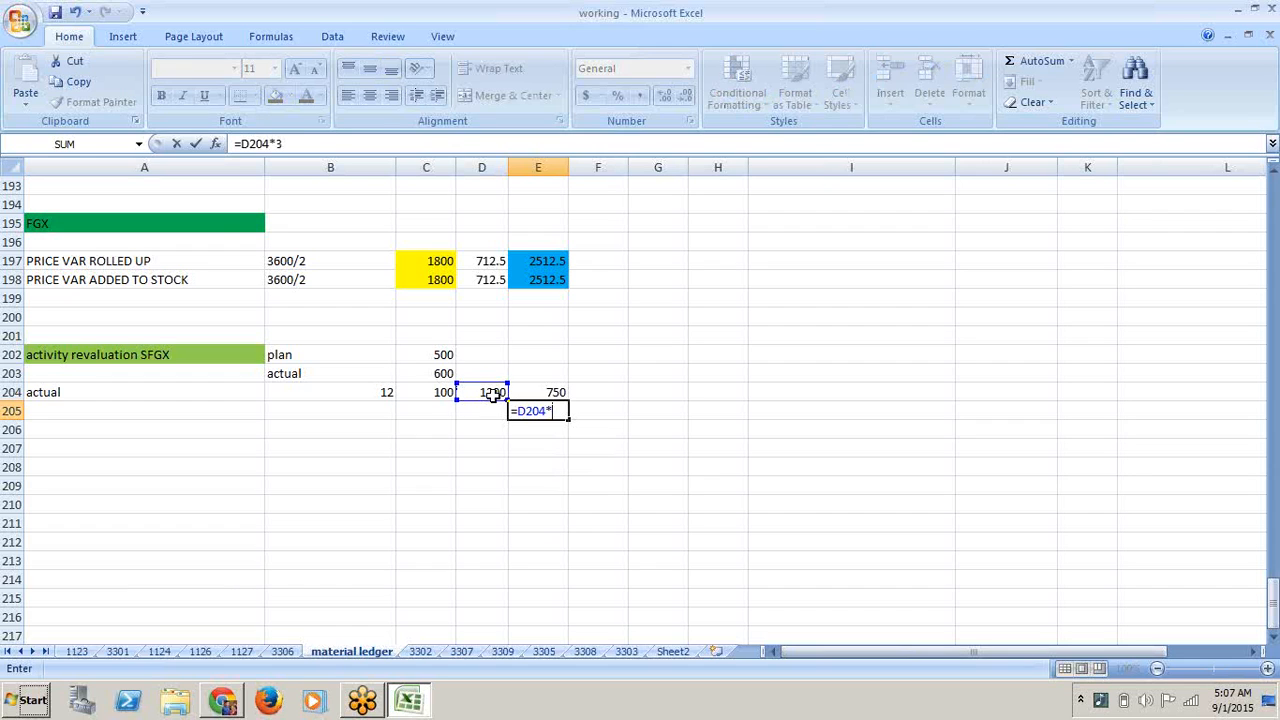
{"action": "type", "text": "/8"}
{"action": "key", "text": "Return"}
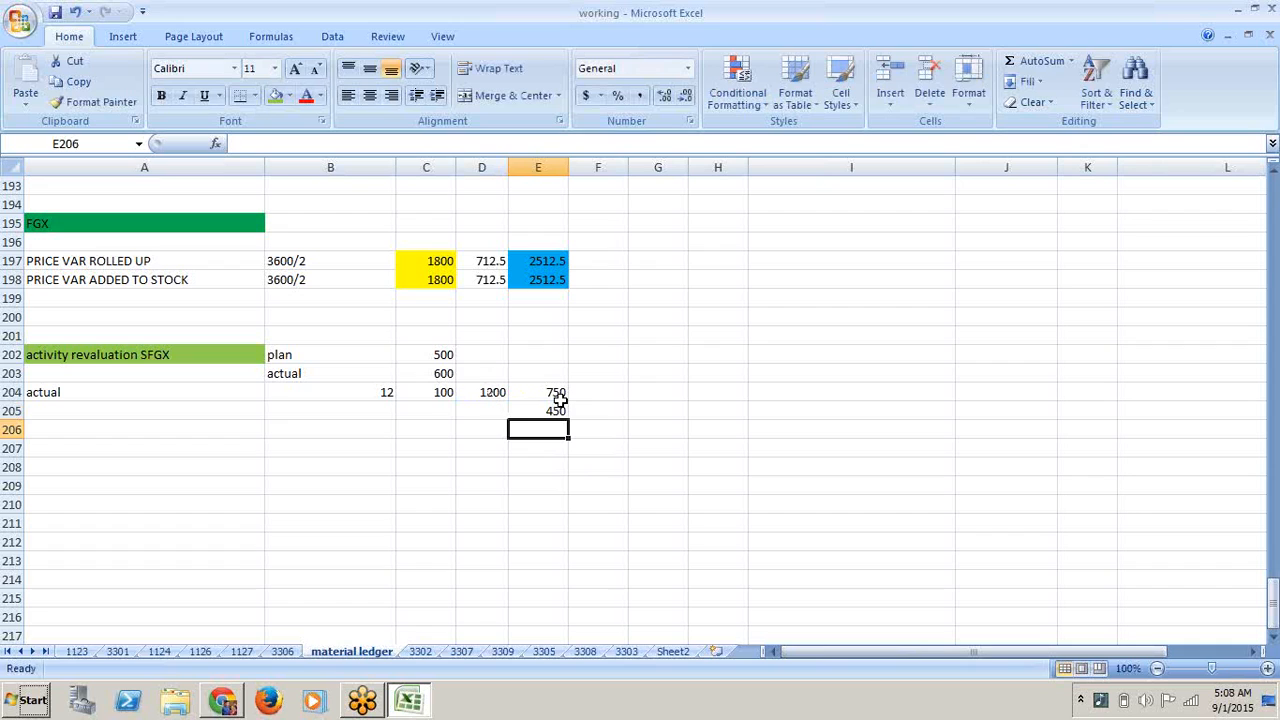
- Label the consumed share of the SFGX revaluation in F204 as "price var rolled up to next level"
{"action": "left_click", "coordinate": [606, 393]}
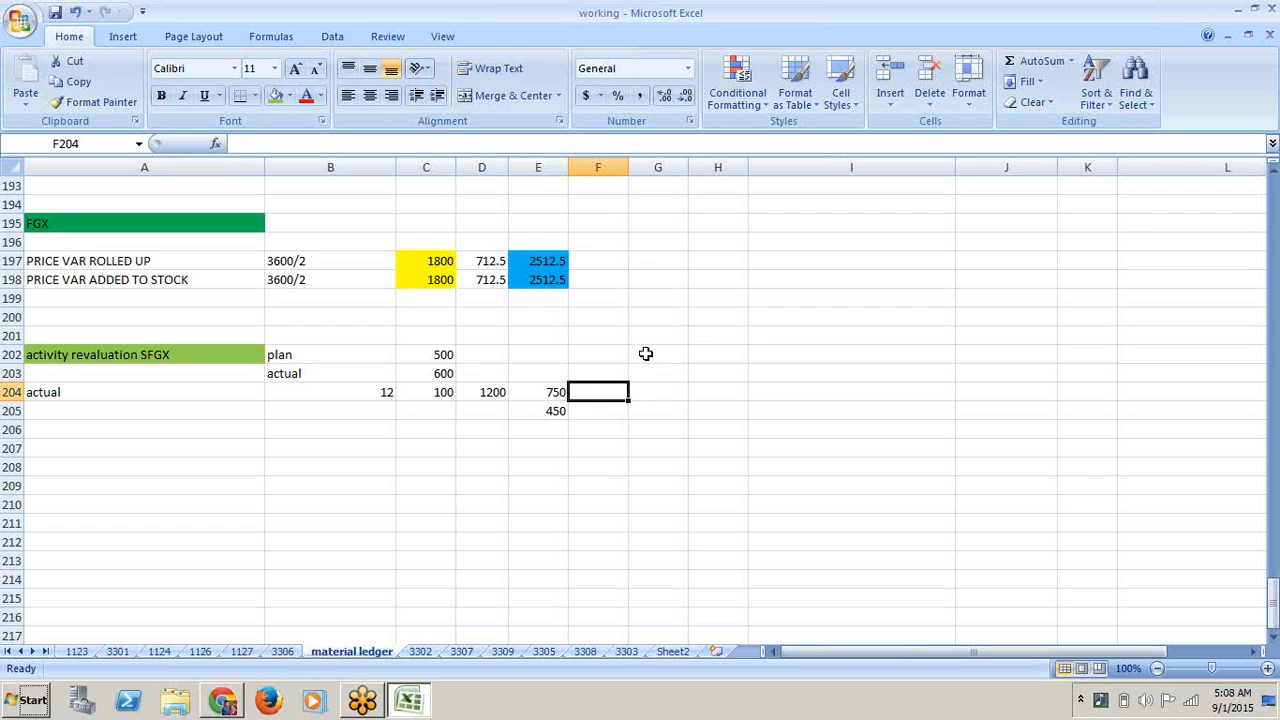
{"action": "type", "text": "rolled"}
{"action": "key", "text": "BackSpace"}
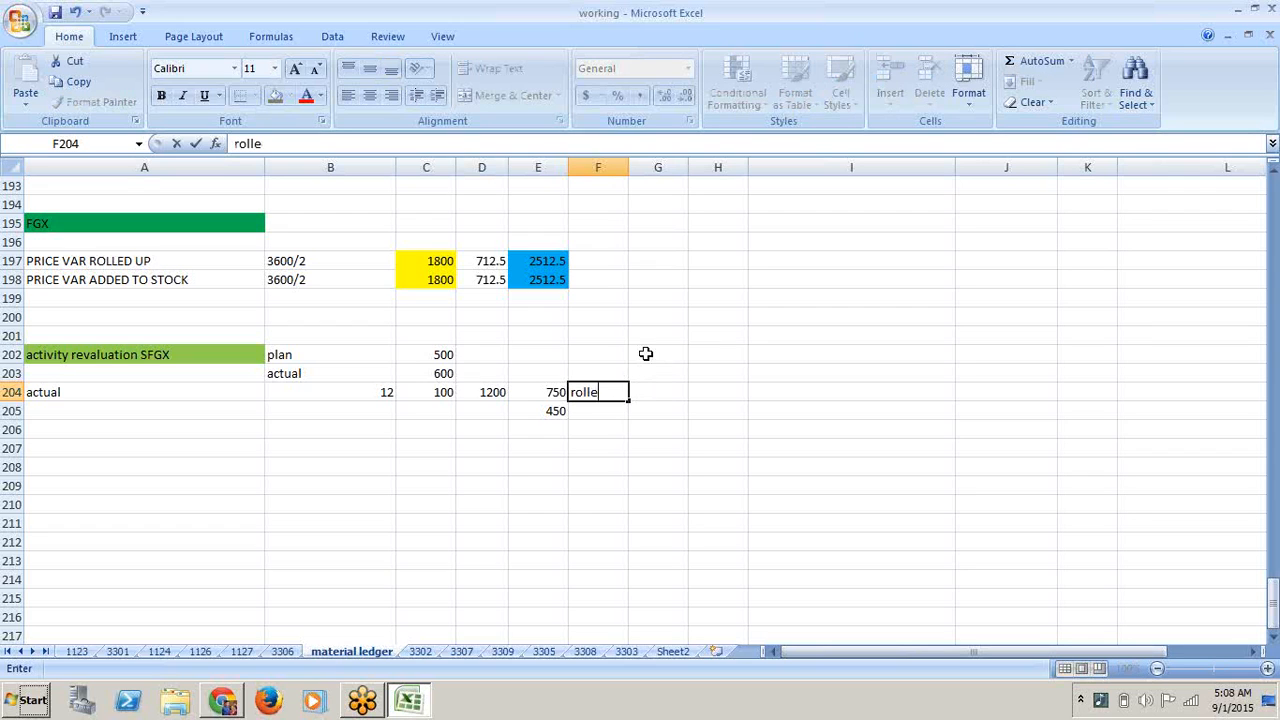
{"action": "key", "text": "BackSpace"}
{"action": "key", "text": "BackSpace"}
{"action": "key", "text": "BackSpace"}
{"action": "key", "text": "BackSpace"}
{"action": "key", "text": "BackSpace"}
{"action": "type", "text": "price var rolled"}
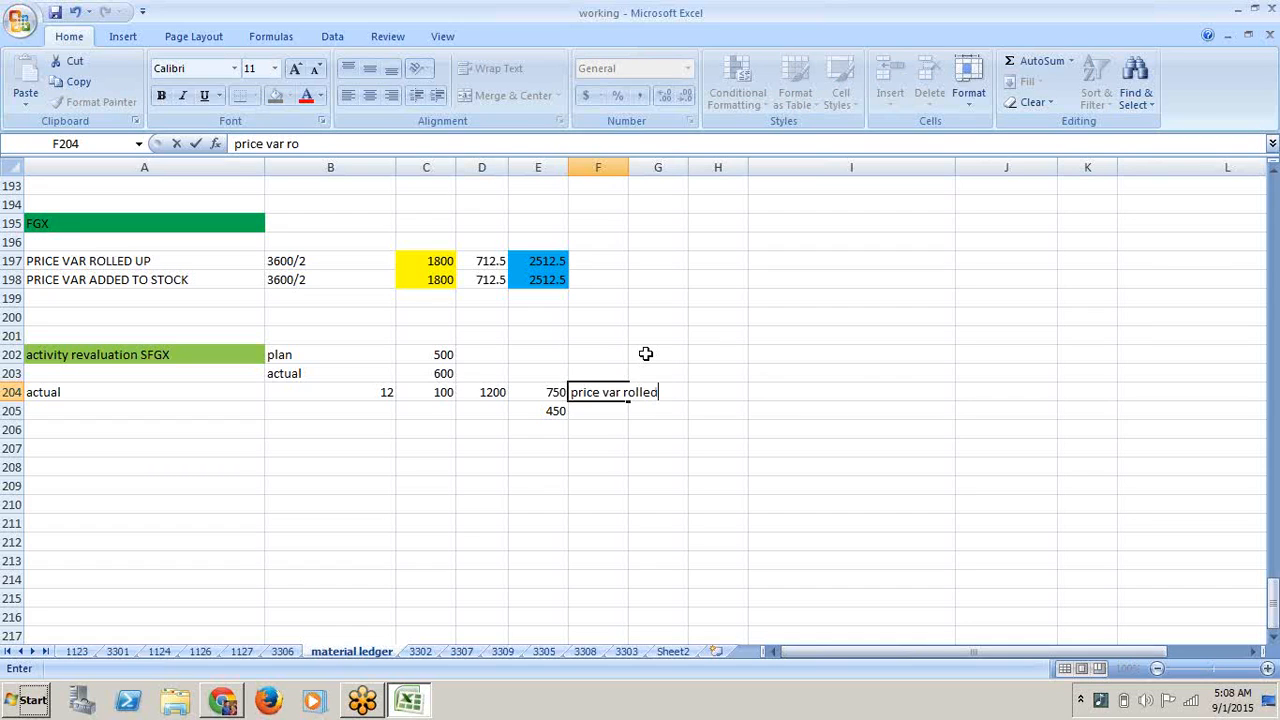
{"action": "type", "text": " up to nex"}
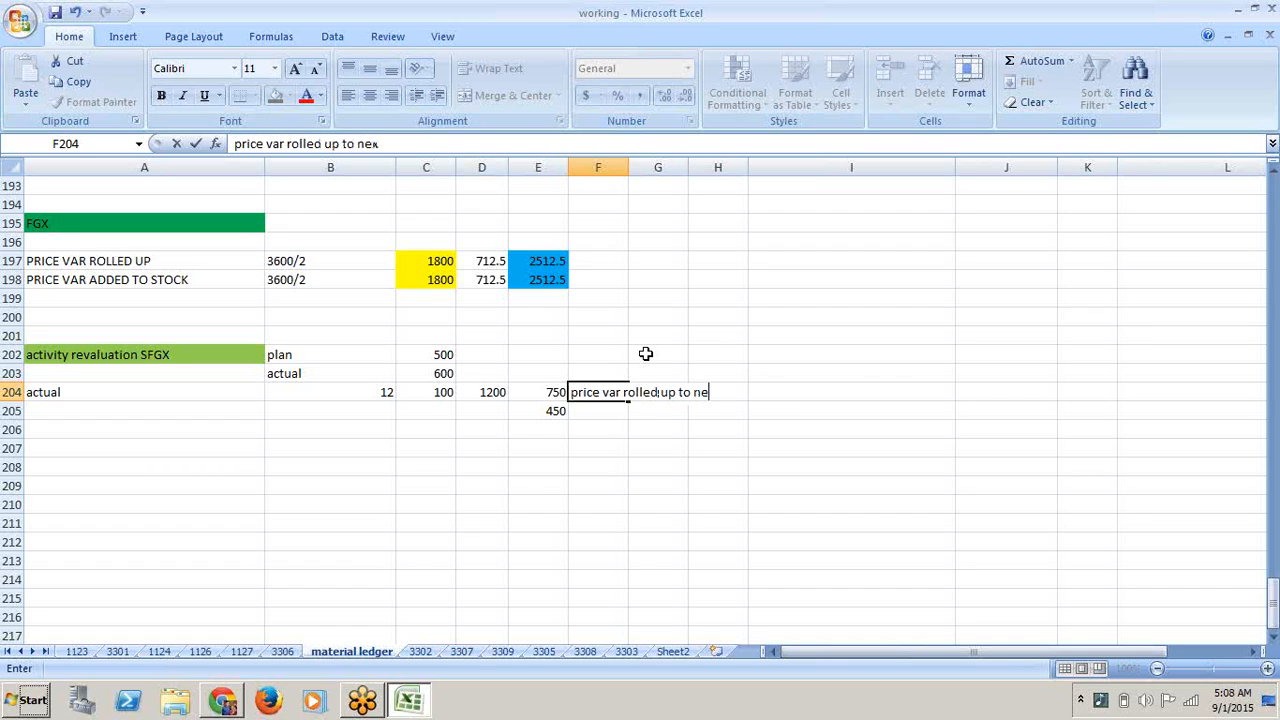
{"action": "type", "text": "t level"}
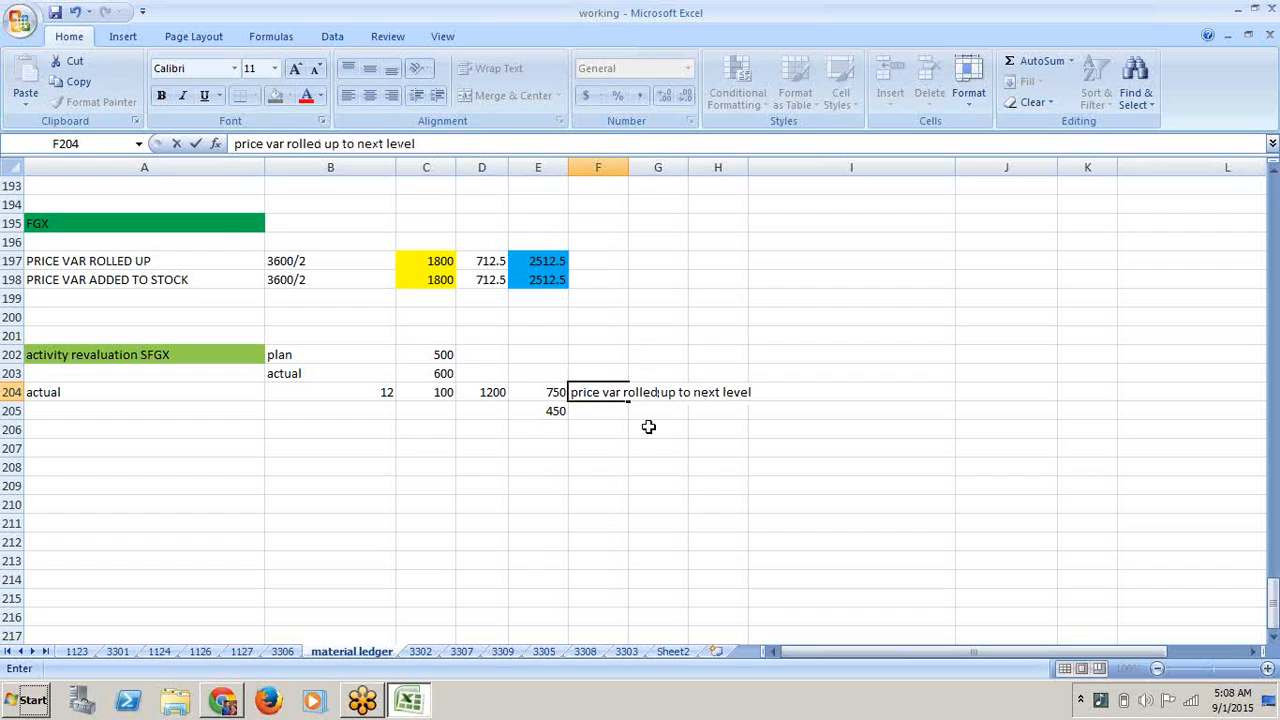
- Enter the label "price var added to stock" in F206
{"action": "left_click", "coordinate": [611, 421]}
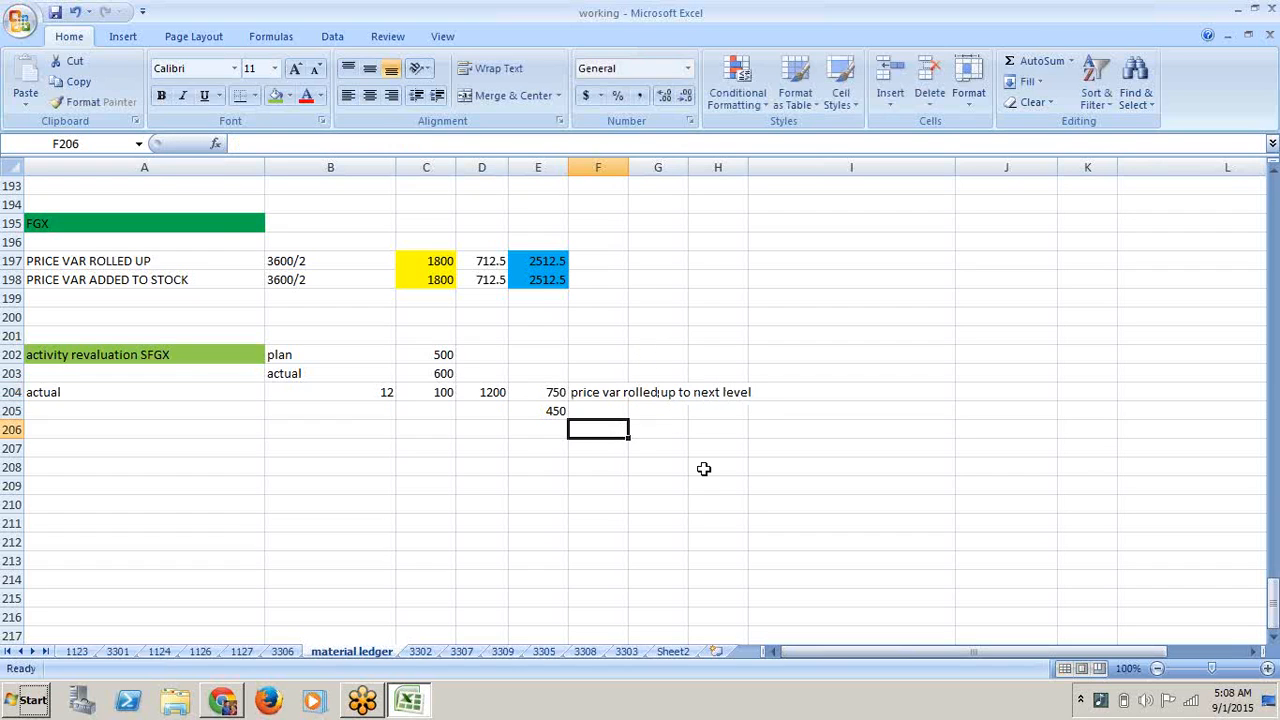
{"action": "type", "text": "piice var a"}
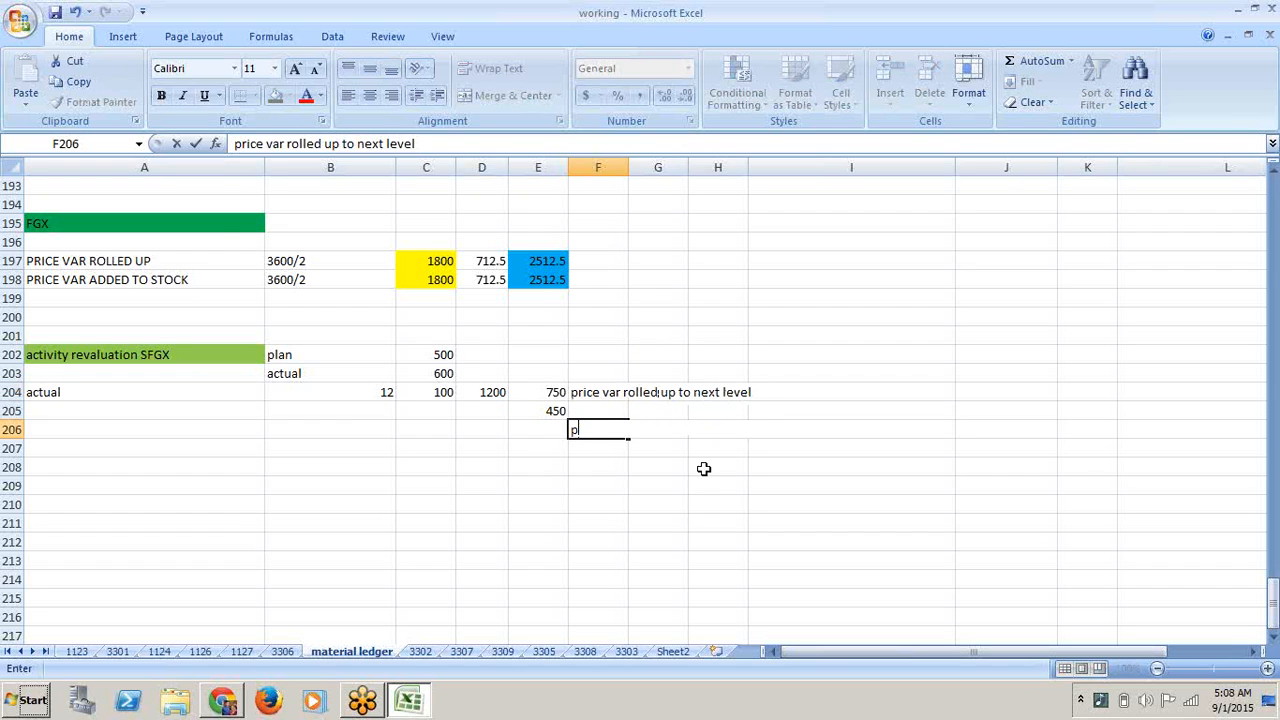
{"action": "type", "text": "dd"}
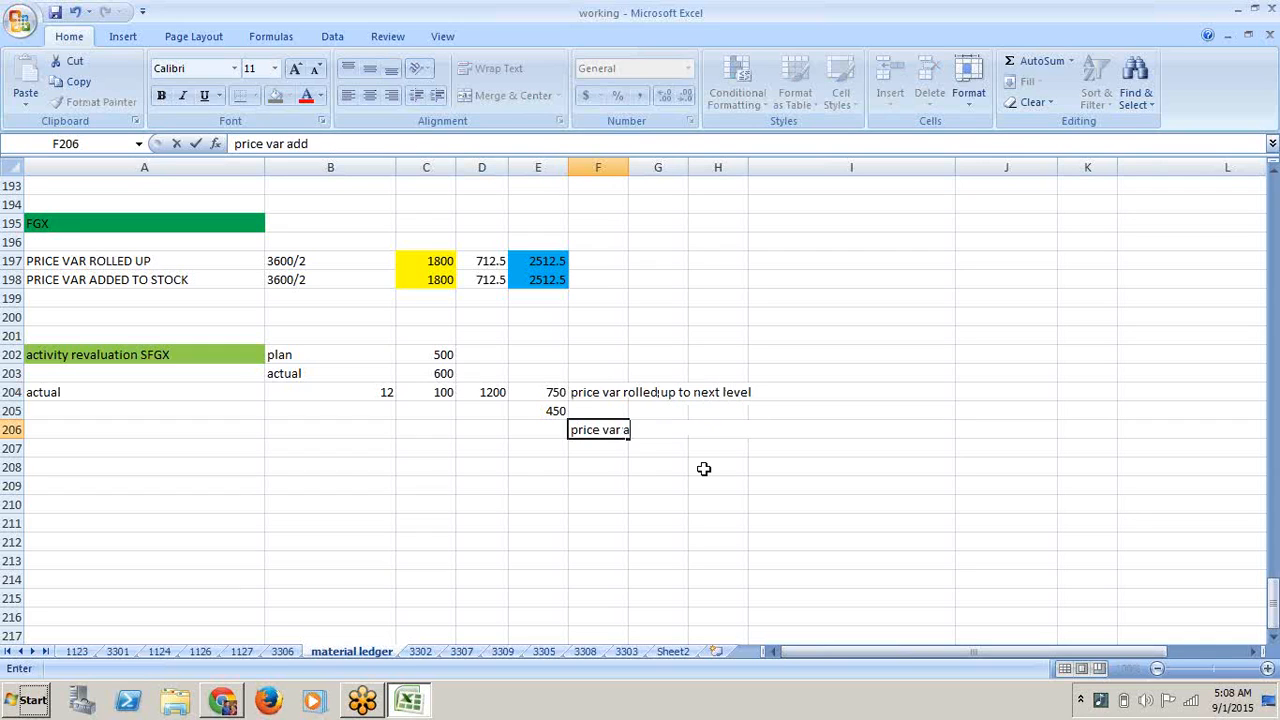
{"action": "type", "text": "ed to stock"}
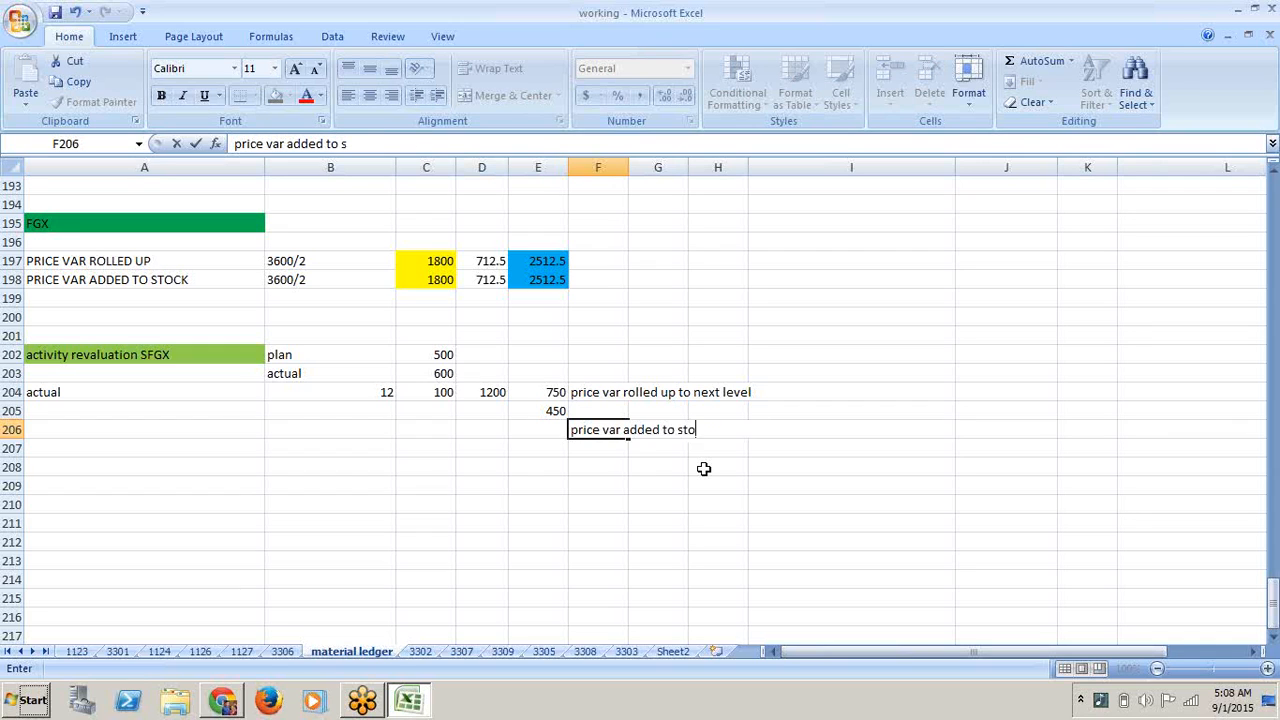
{"action": "left_click", "coordinate": [678, 504]}
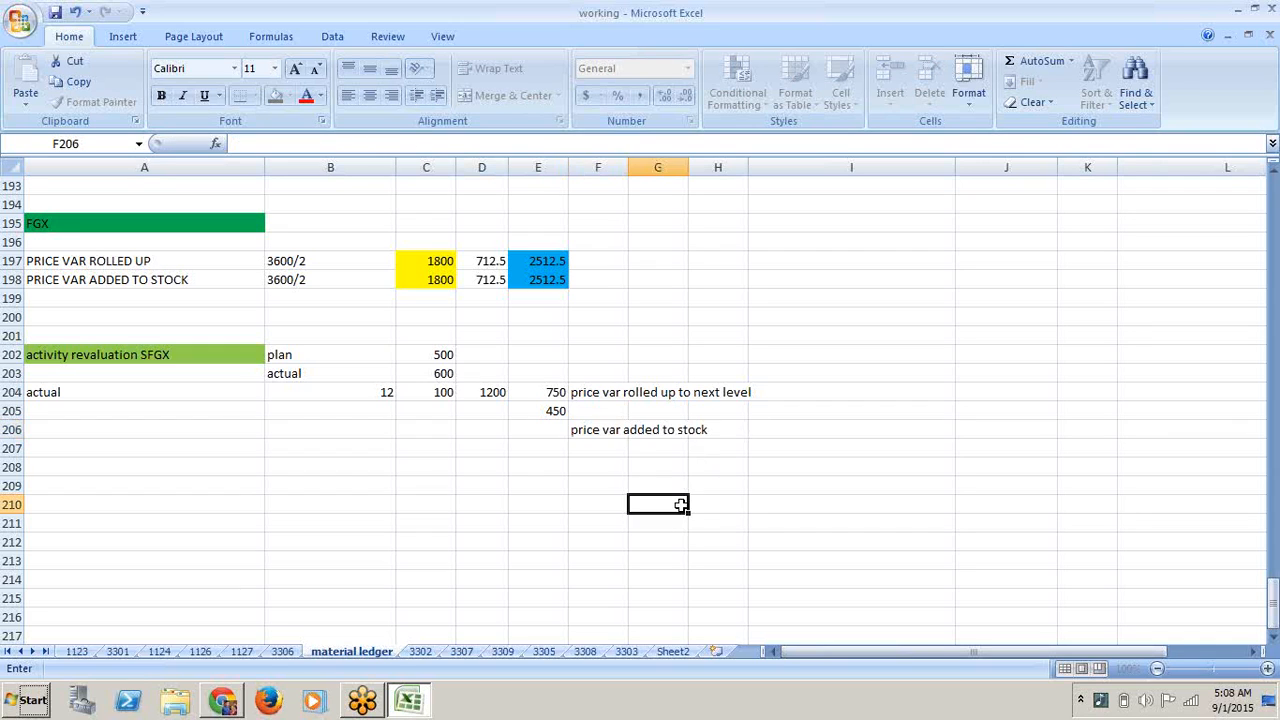
- Move the "price var added to stock" label from F206 to F205, beside the in-stock share
{"action": "left_click", "coordinate": [613, 428]}
{"action": "key", "text": "ctrl+x"}
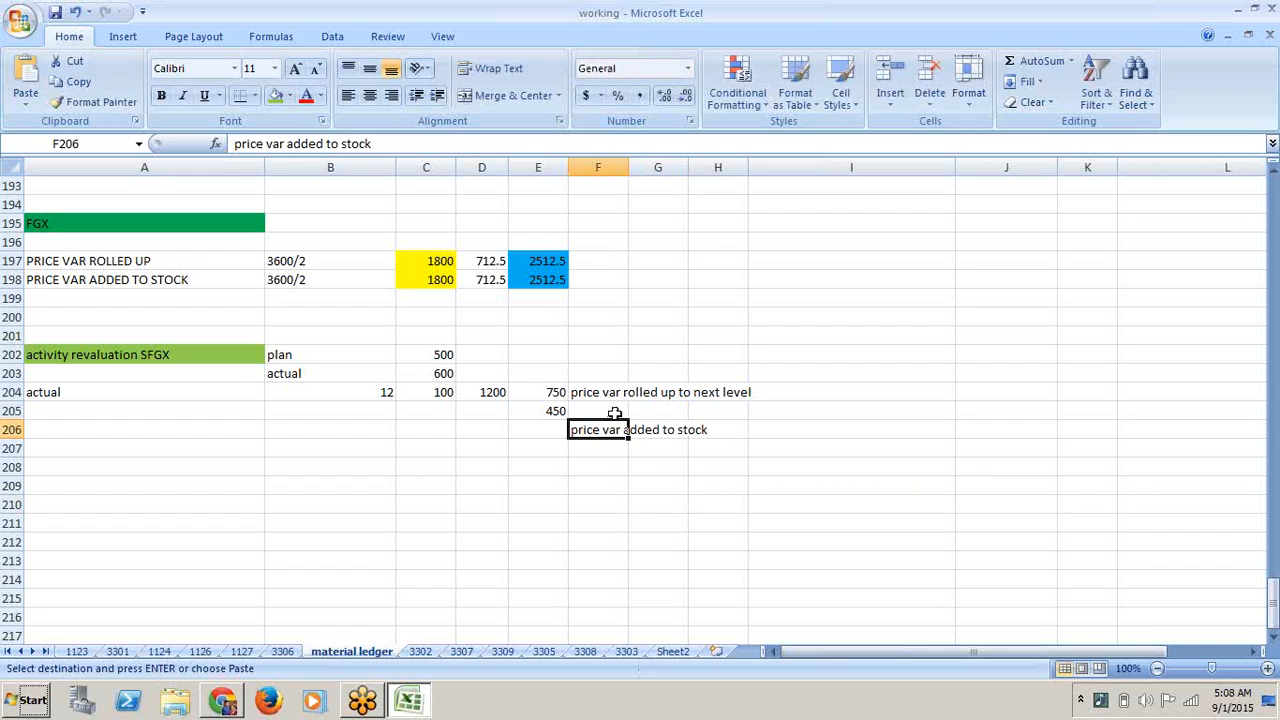
{"action": "left_click", "coordinate": [617, 410]}
{"action": "key", "text": "ctrl+v"}
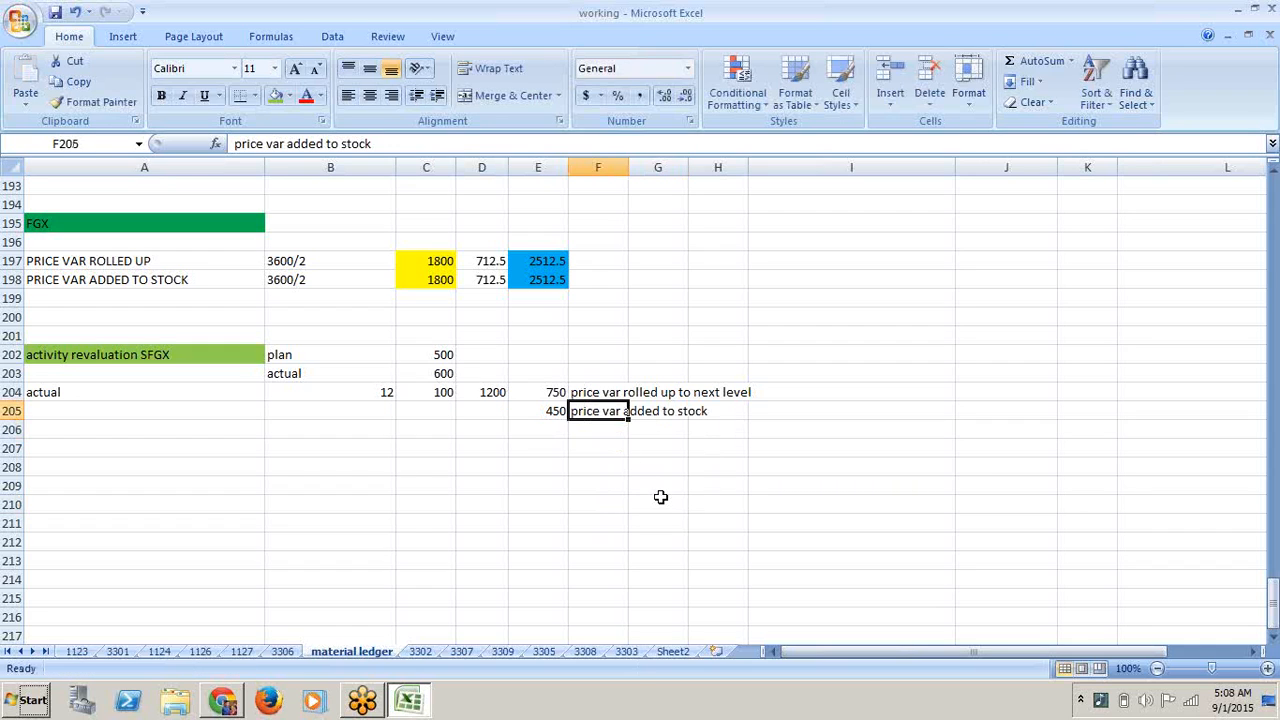
{"action": "left_click", "coordinate": [660, 500]}
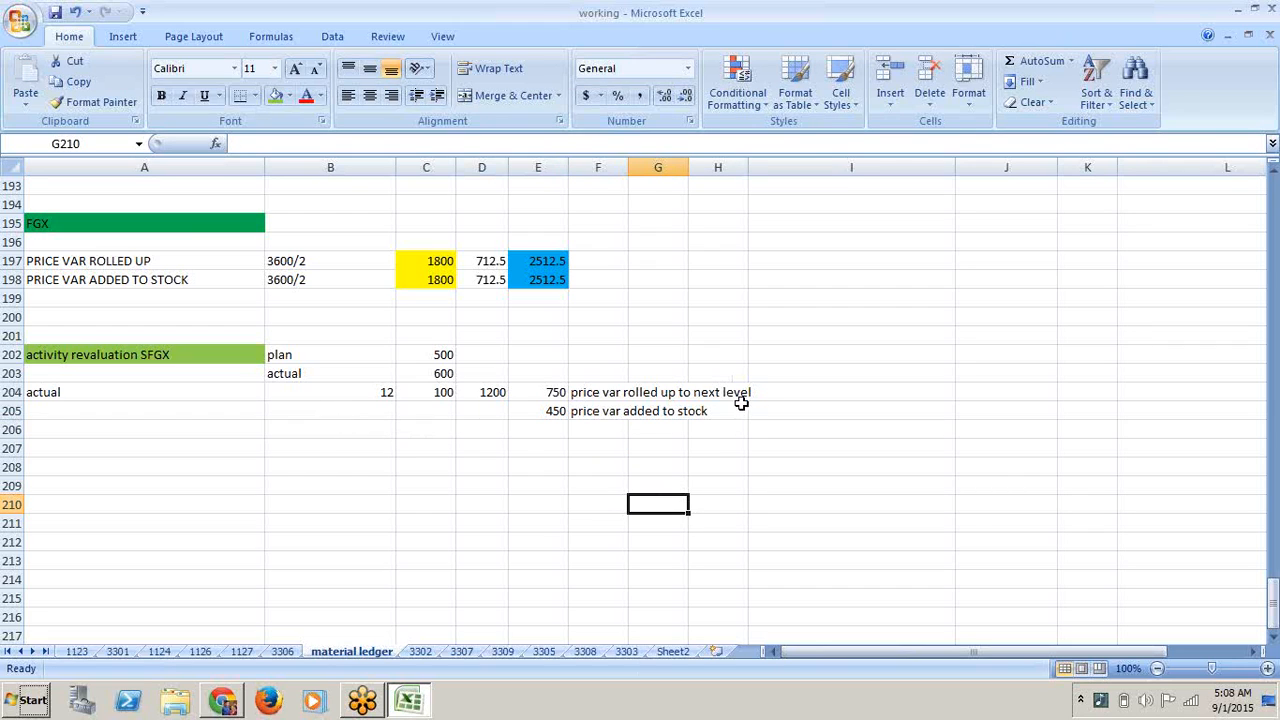
- Note the quantities behind the two SFGX shares, with 5kg in I204 and 3kg in I205
{"action": "left_click", "coordinate": [809, 397]}
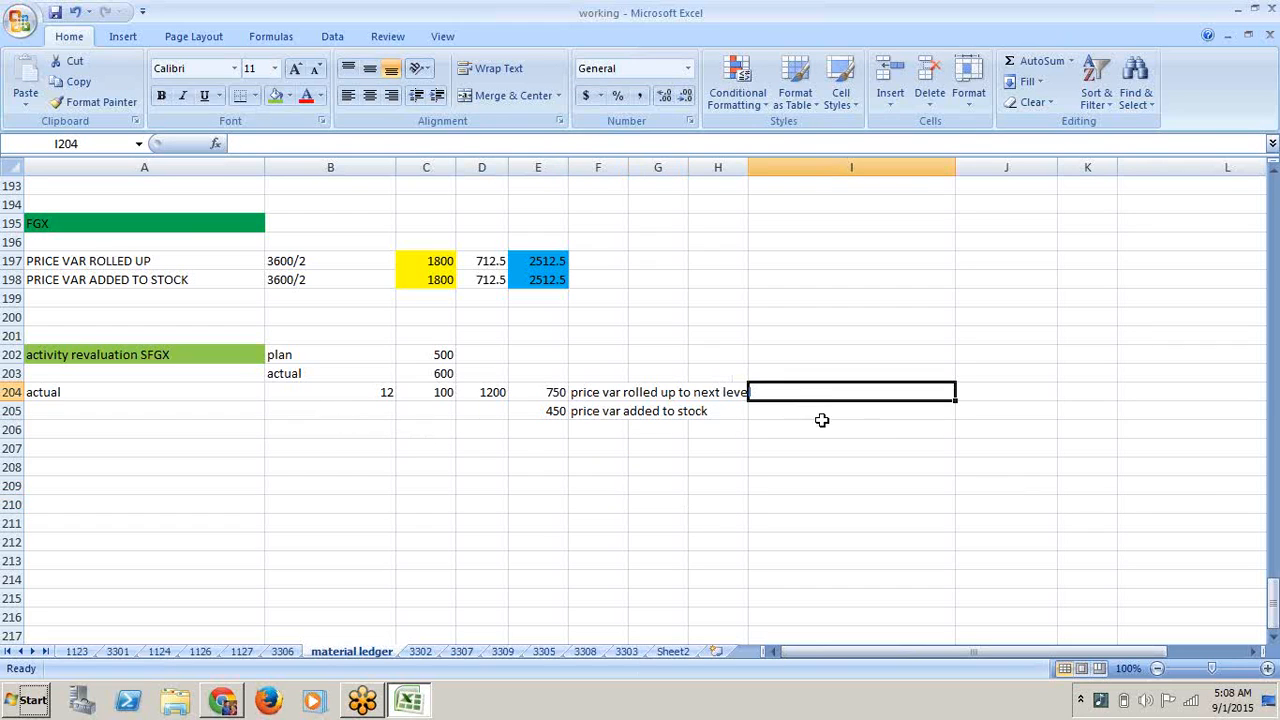
{"action": "type", "text": "5kg"}
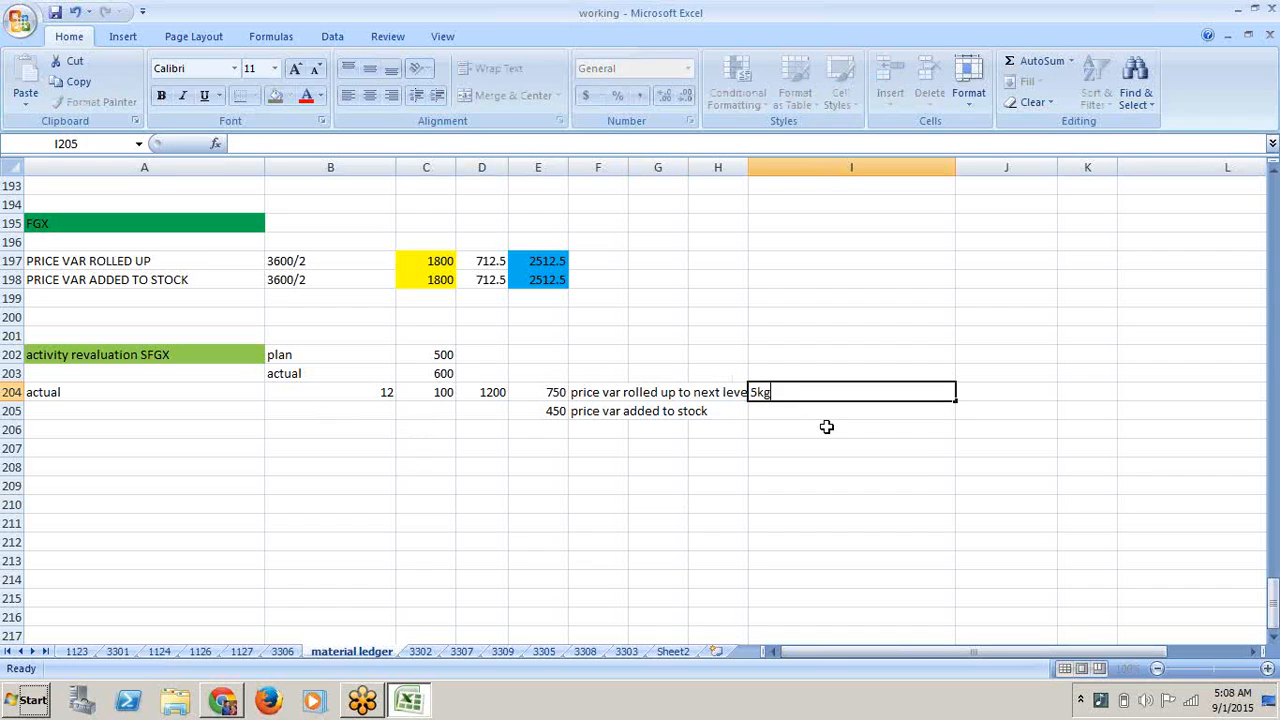
{"action": "key", "text": "Return"}
{"action": "type", "text": "3kg"}
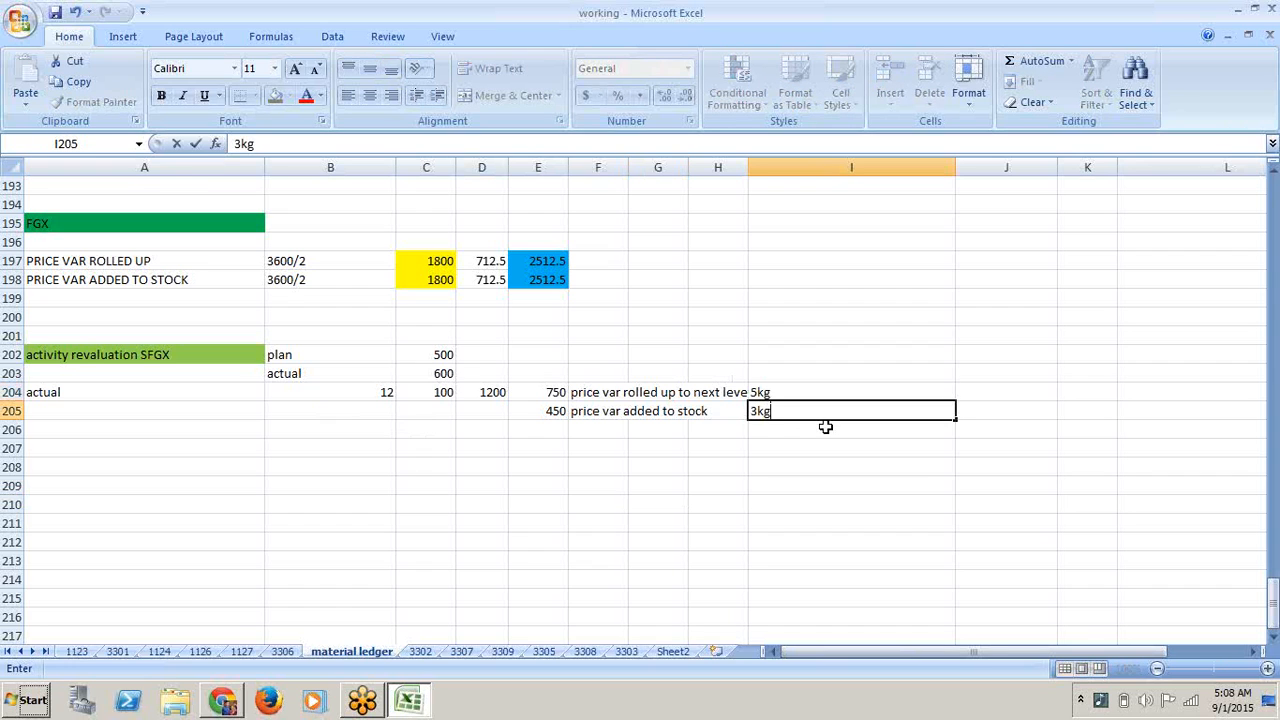
{"action": "left_click", "coordinate": [671, 556]}
{"action": "left_click", "coordinate": [557, 394]}
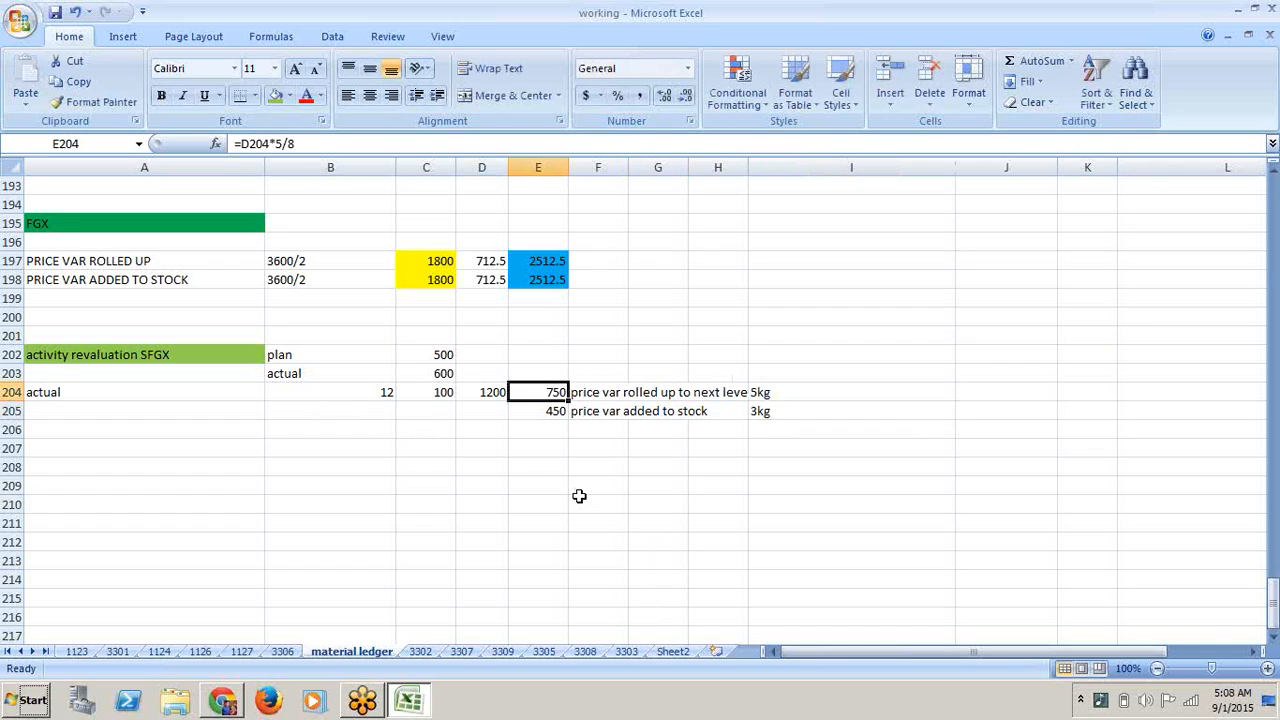
{"action": "left_click", "coordinate": [557, 411]}
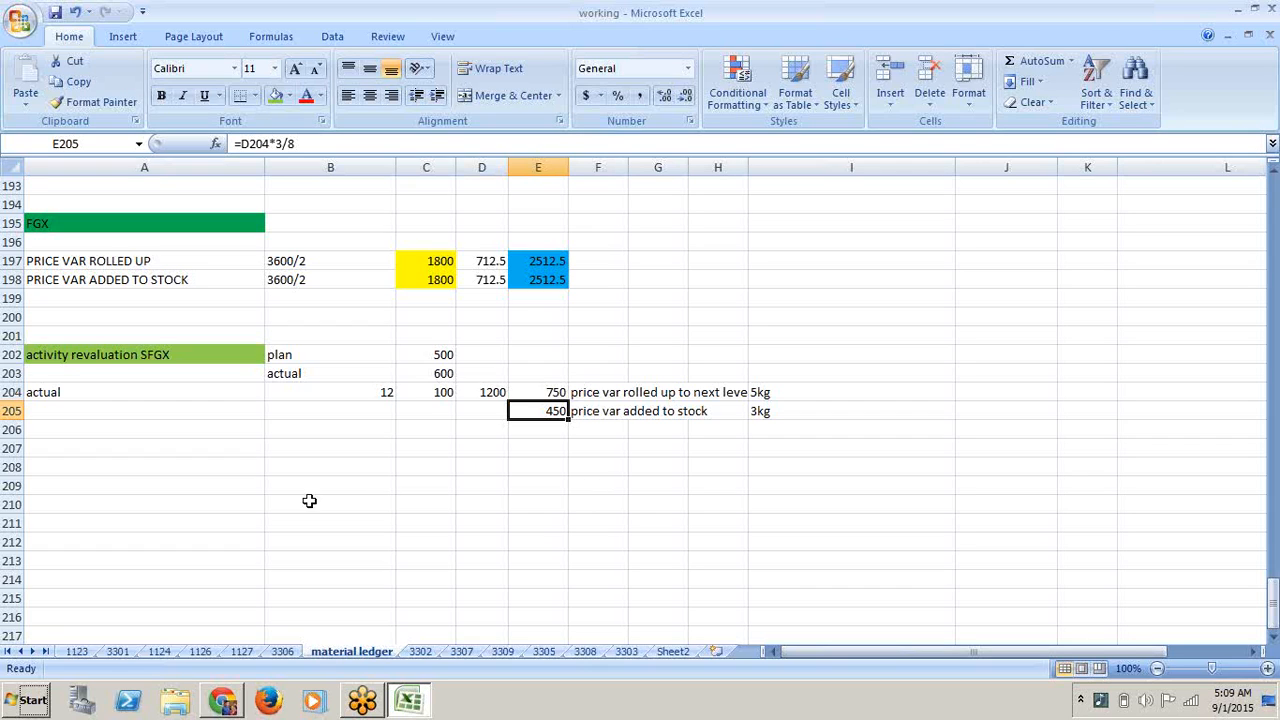
- Copy the green "activity revaluation SFGX" heading to A209 and change its text to "activity revaluation FGX"
{"action": "left_click", "coordinate": [168, 450]}
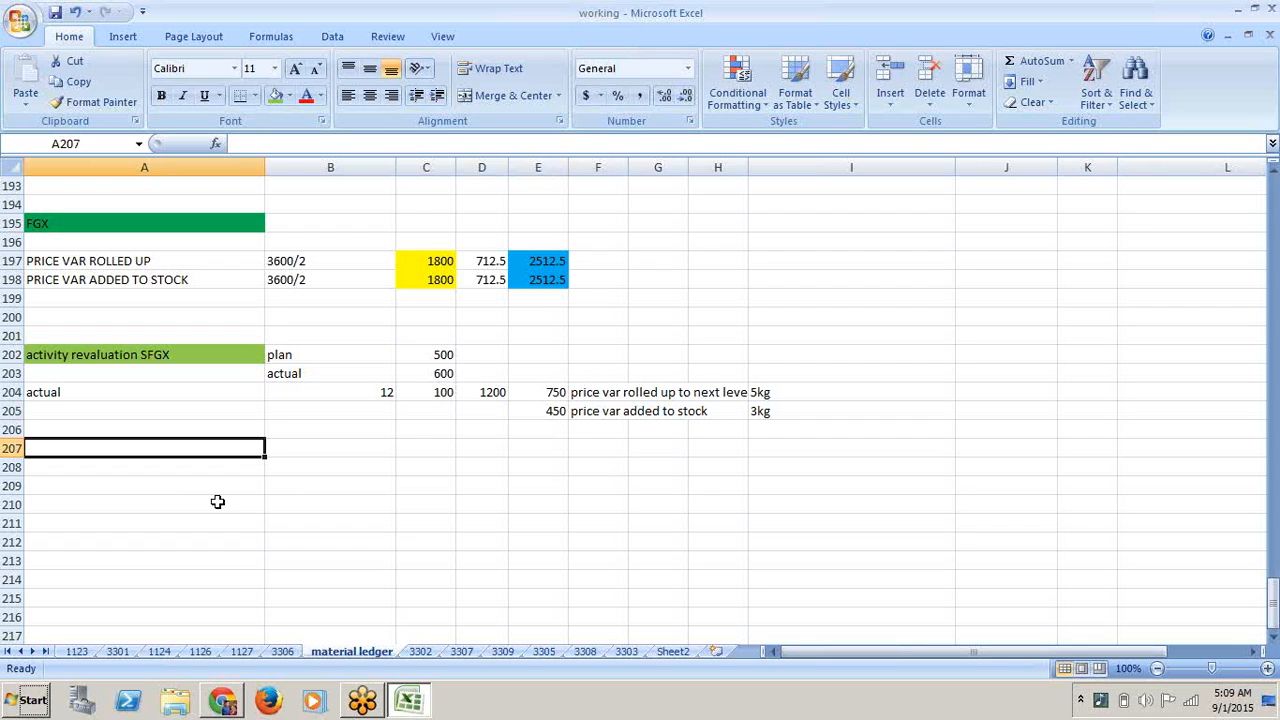
{"action": "left_click", "coordinate": [168, 352]}
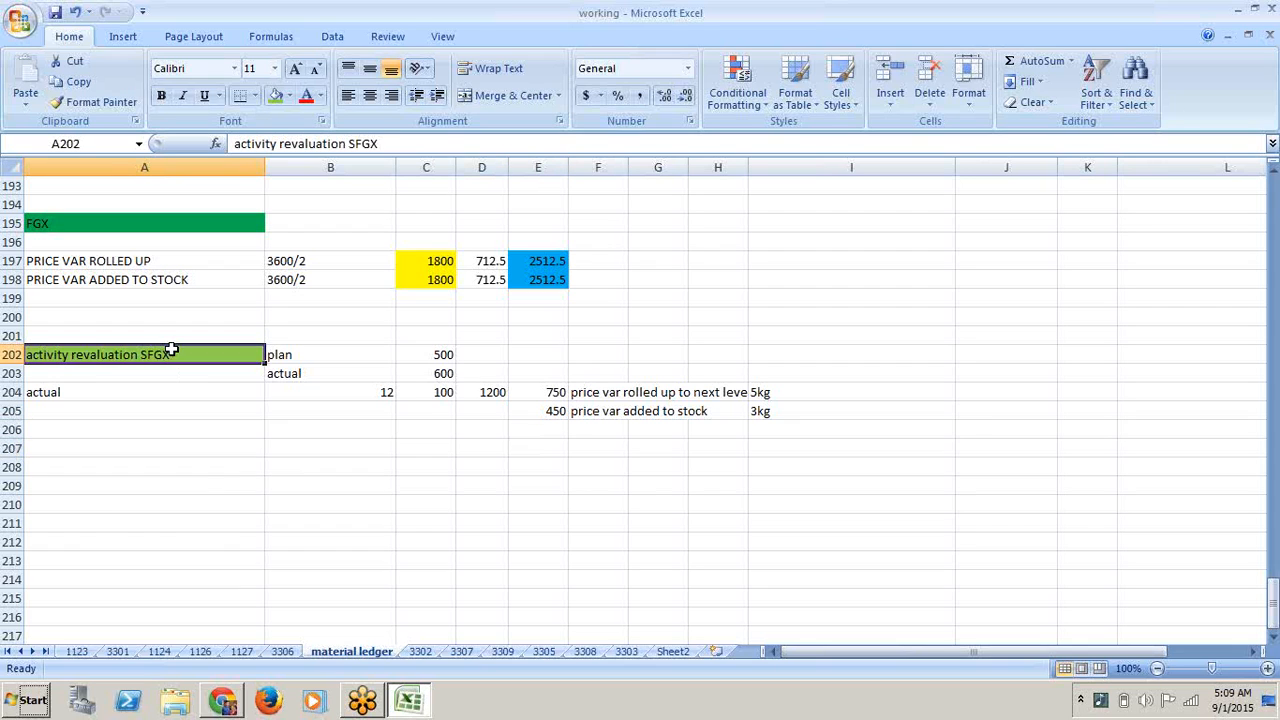
{"action": "key", "text": "ctrl+c"}
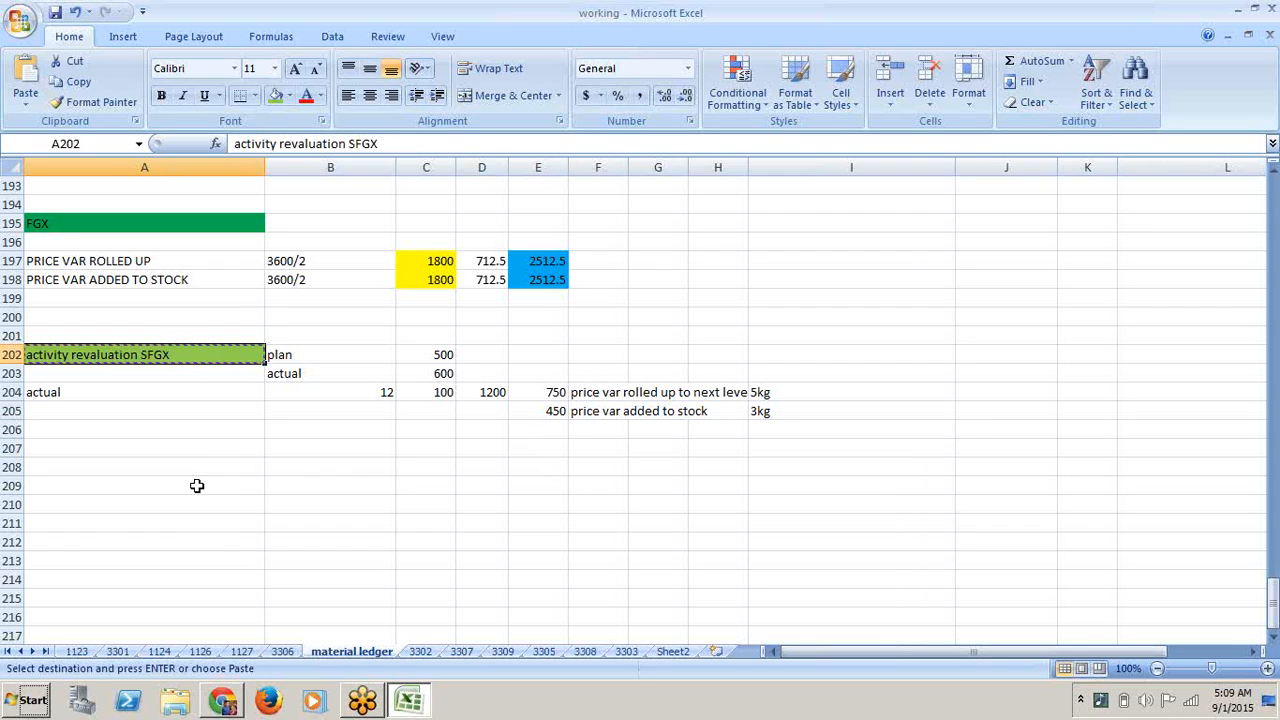
{"action": "left_click", "coordinate": [197, 486]}
{"action": "key", "text": "ctrl+v"}
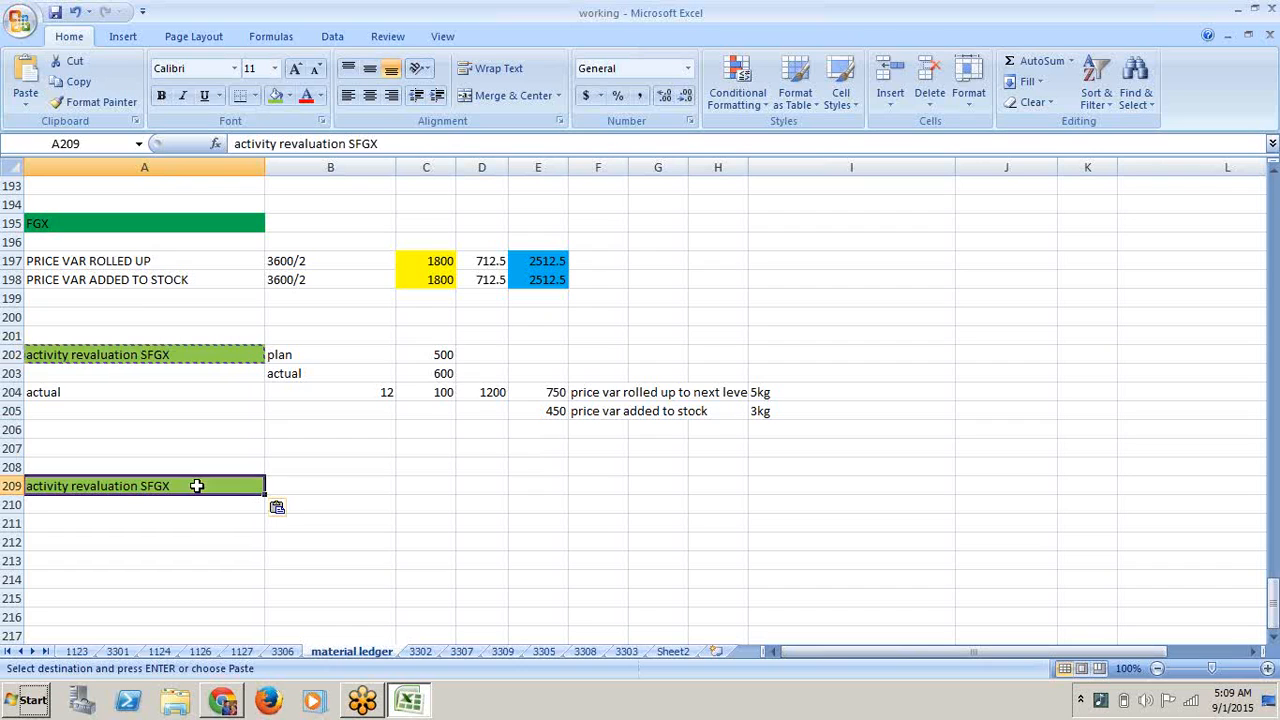
{"action": "left_click", "coordinate": [357, 144]}
{"action": "key", "text": "BackSpace"}
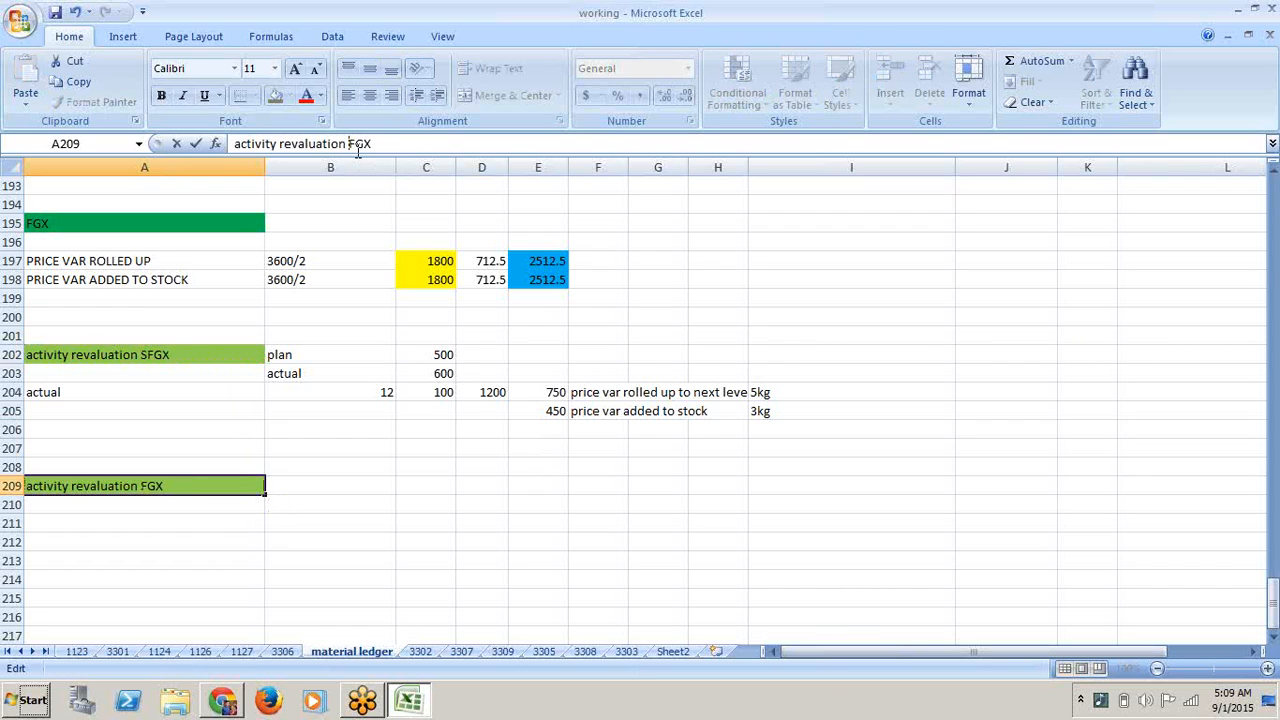
{"action": "left_click", "coordinate": [497, 409]}
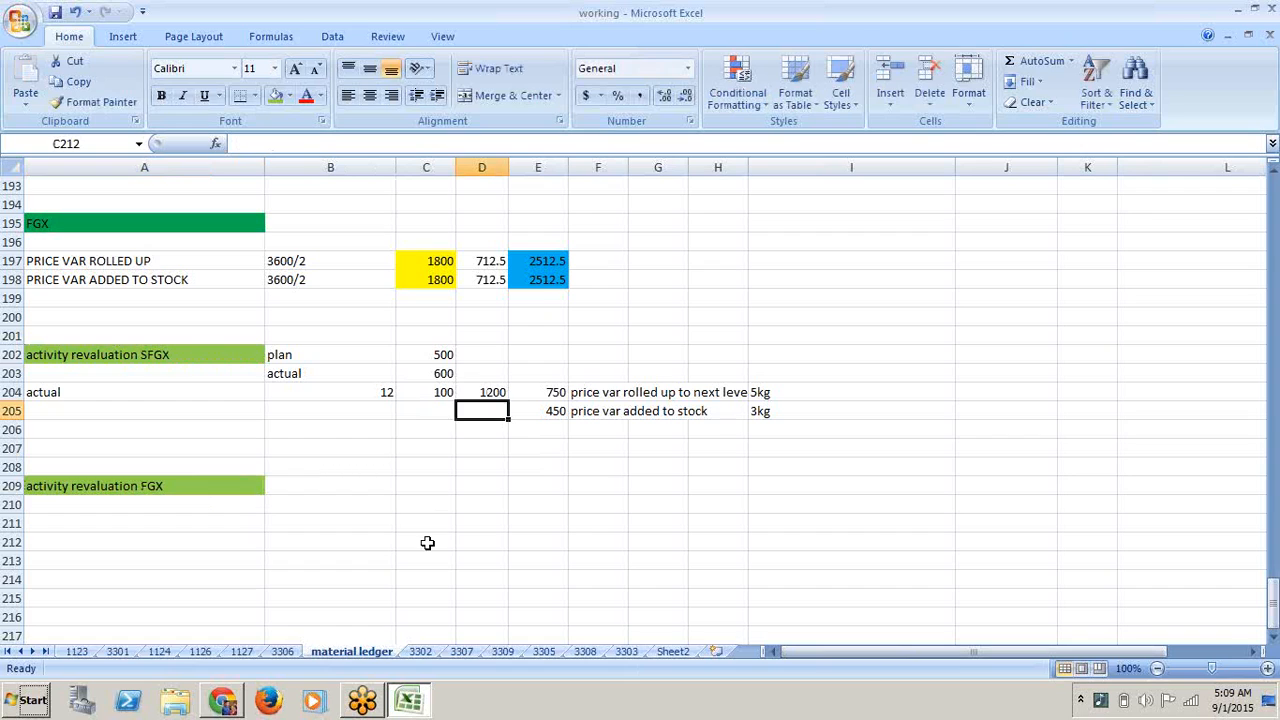
- Fill in the FGX activity revaluation row with 2 in B209, 1 in C209 and 1 in D209
{"action": "left_click", "coordinate": [375, 485]}
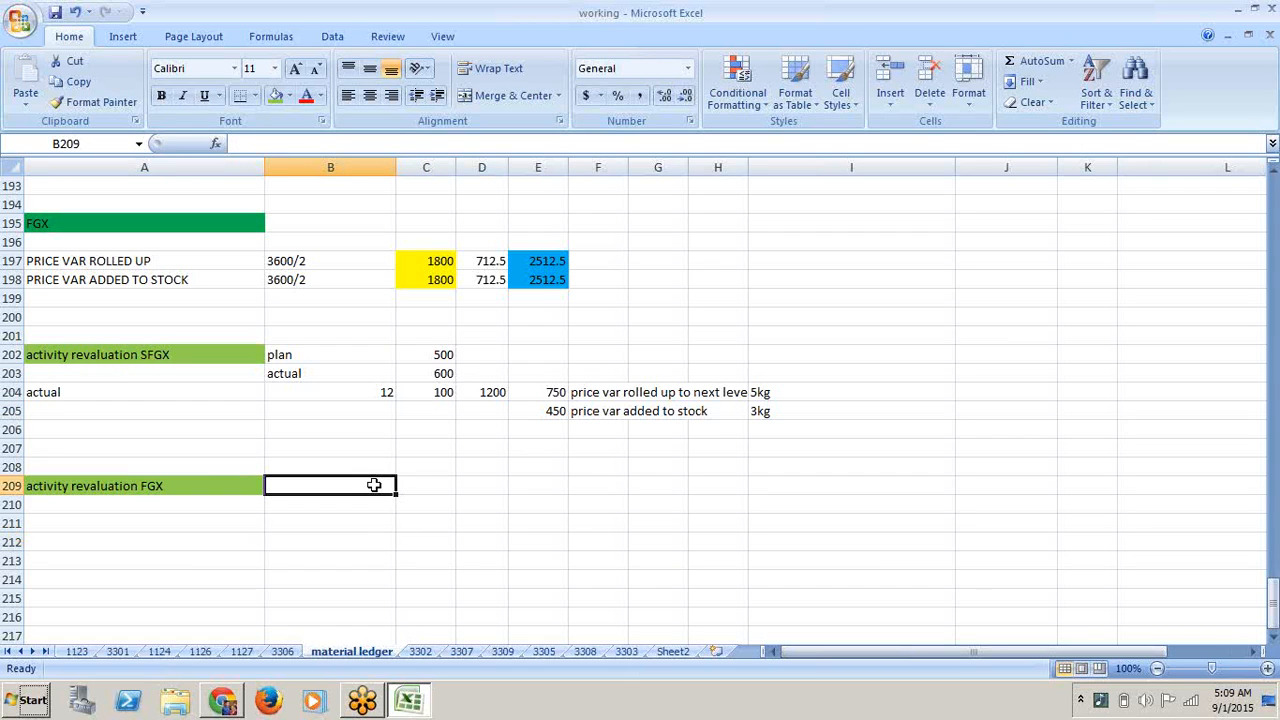
{"action": "type", "text": "2"}
{"action": "left_click", "coordinate": [418, 525]}
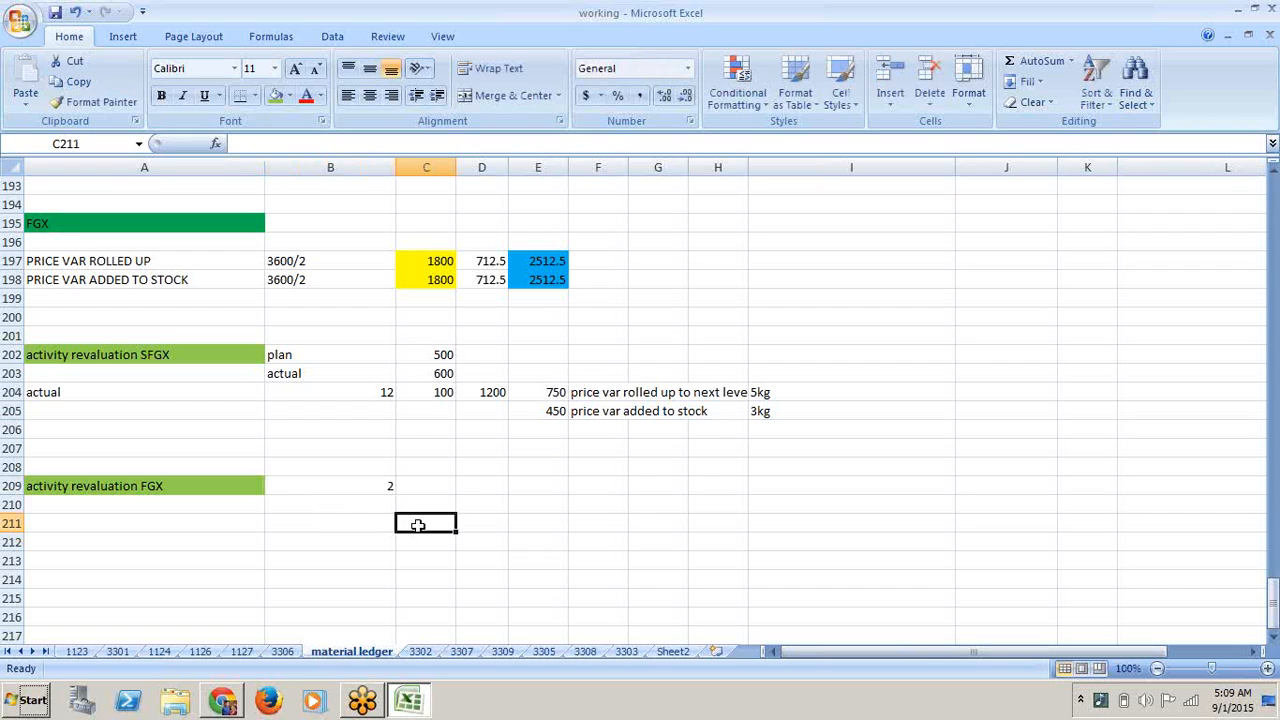
{"action": "left_click", "coordinate": [422, 486]}
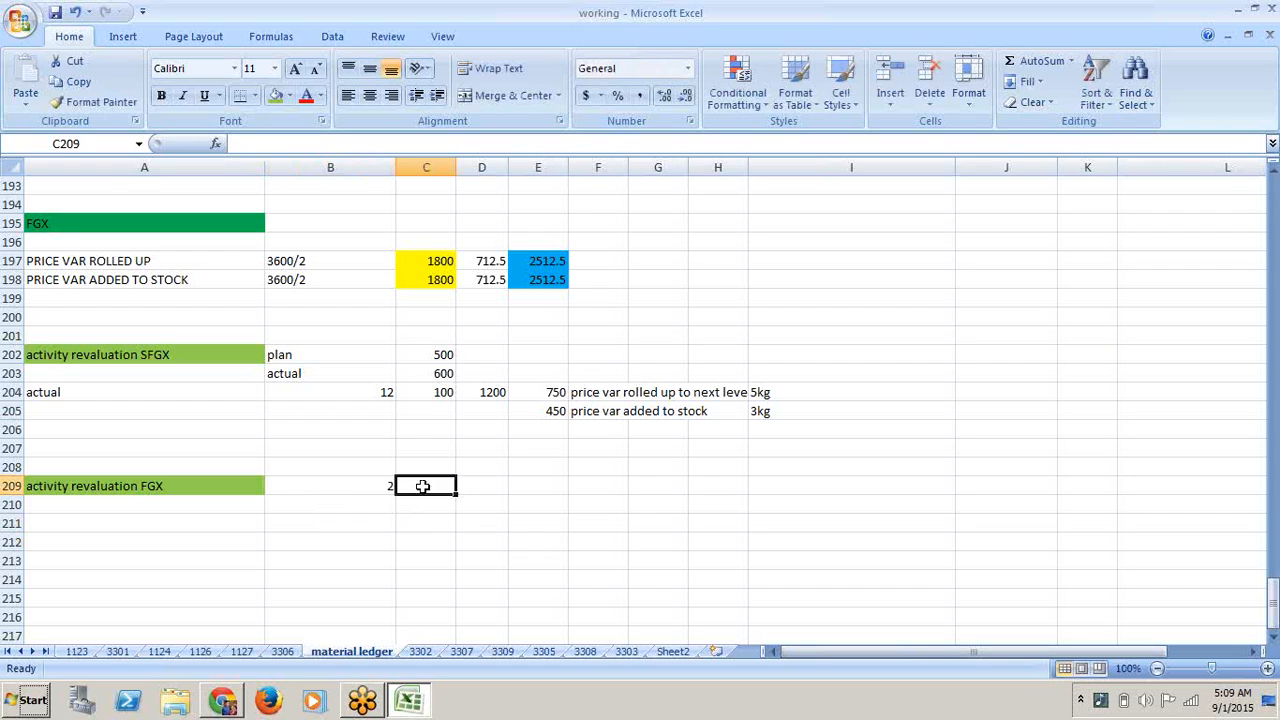
{"action": "type", "text": "1"}
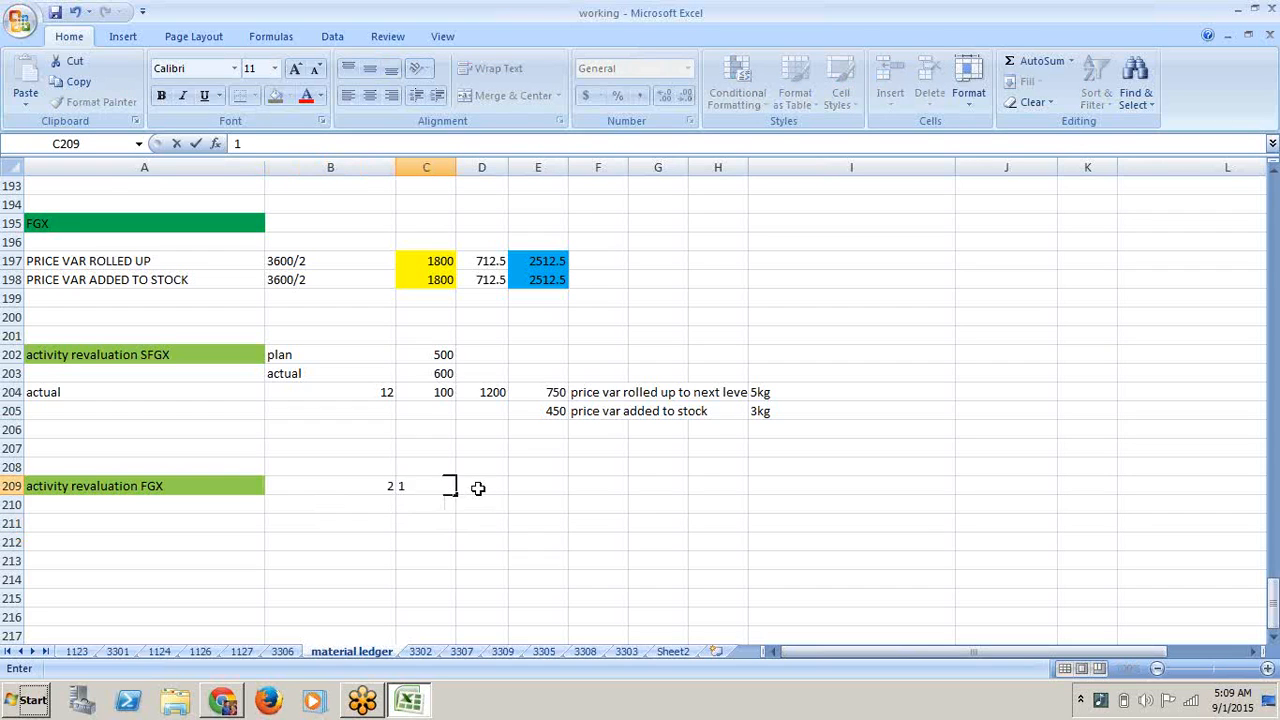
{"action": "left_click", "coordinate": [477, 488]}
{"action": "type", "text": "1"}
{"action": "key", "text": "Down"}
{"action": "key", "text": "Down"}
{"action": "key", "text": "Down"}
{"action": "key", "text": "Down"}
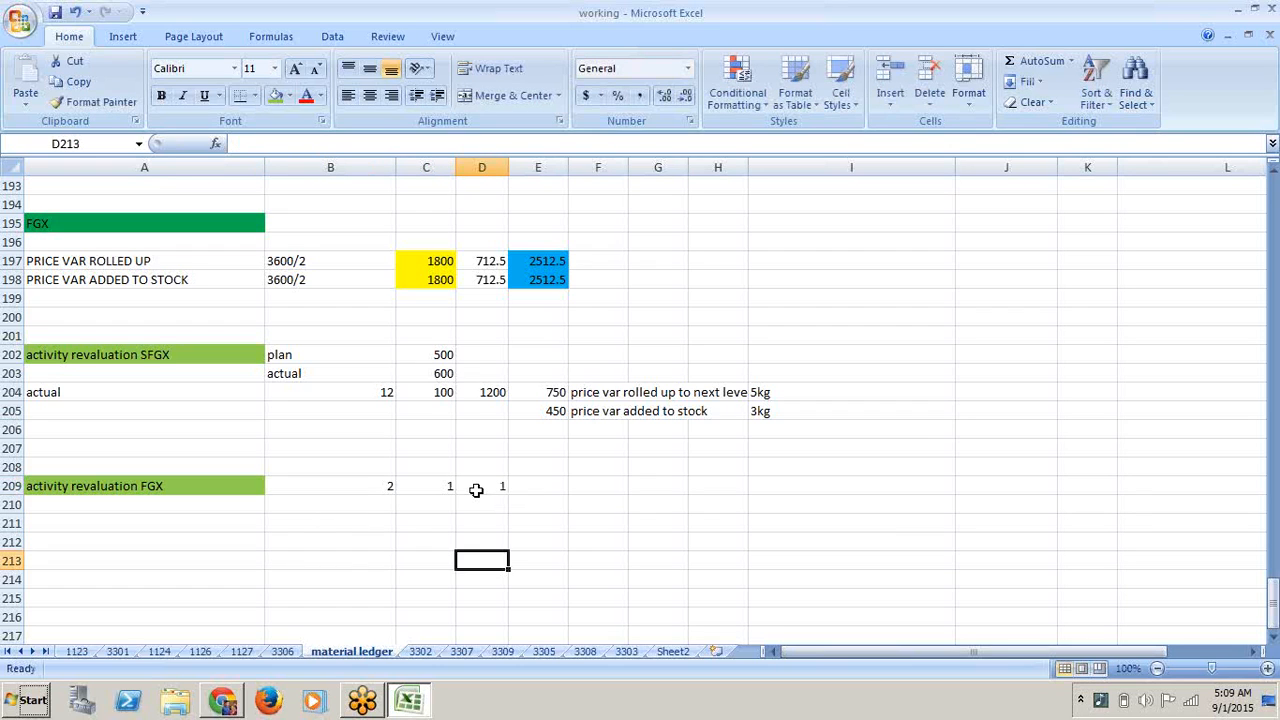
{"action": "left_click", "coordinate": [371, 545]}
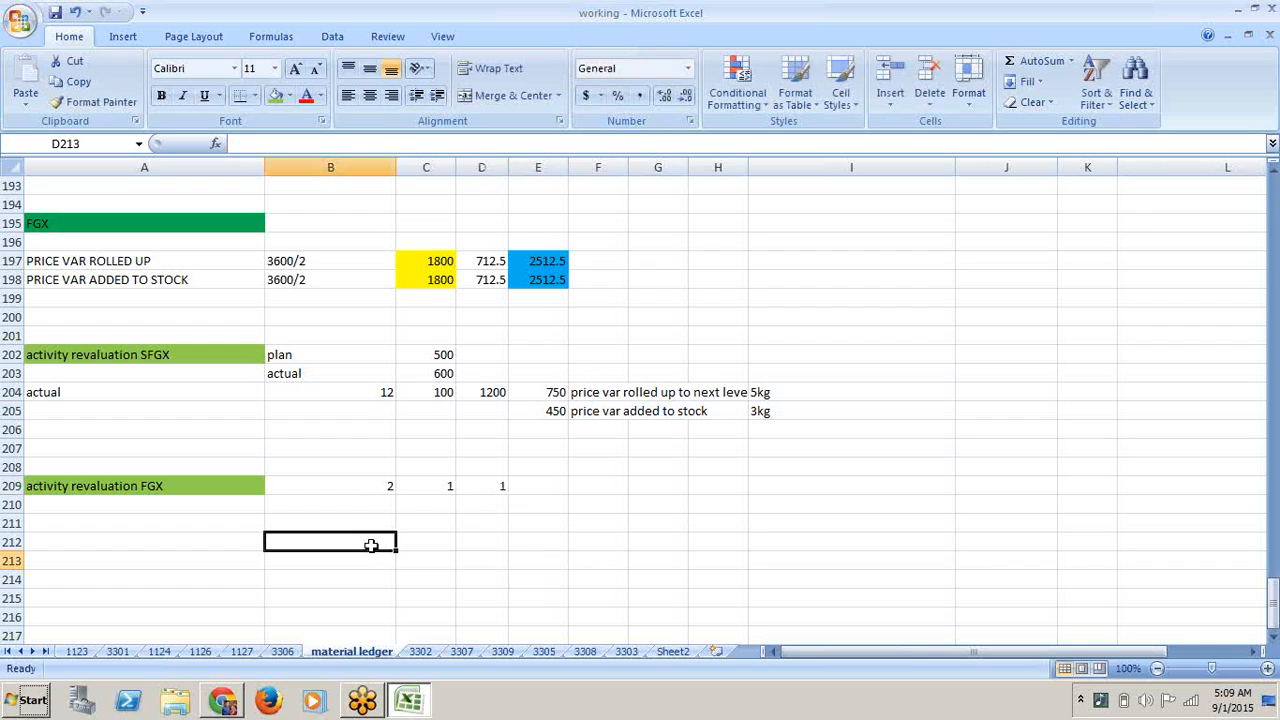
{"action": "left_click", "coordinate": [366, 485]}
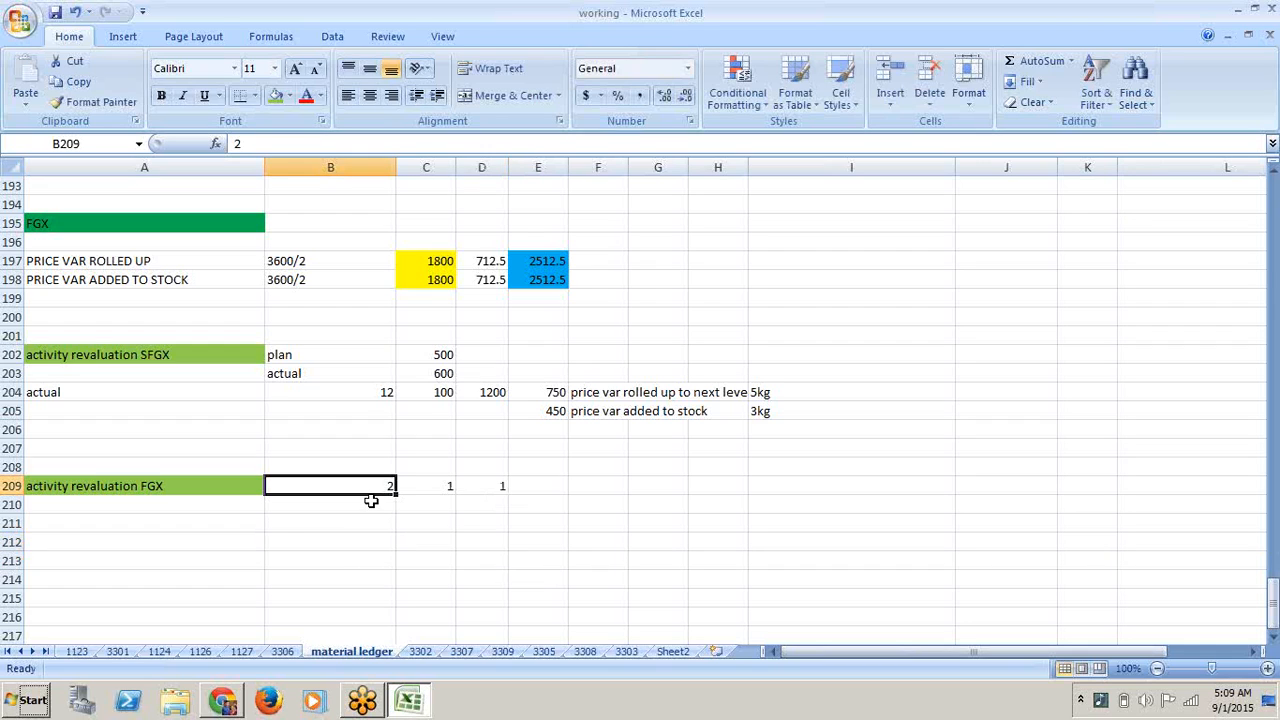
{"action": "key", "text": "Up"}
{"action": "key", "text": "Up"}
{"action": "key", "text": "Up"}
{"action": "key", "text": "Up"}
{"action": "key", "text": "Up"}
{"action": "key", "text": "Up"}
{"action": "key", "text": "Up"}
{"action": "key", "text": "Up"}
{"action": "key", "text": "Up"}
{"action": "key", "text": "Up"}
{"action": "key", "text": "Up"}
{"action": "key", "text": "Up"}
{"action": "key", "text": "Up"}
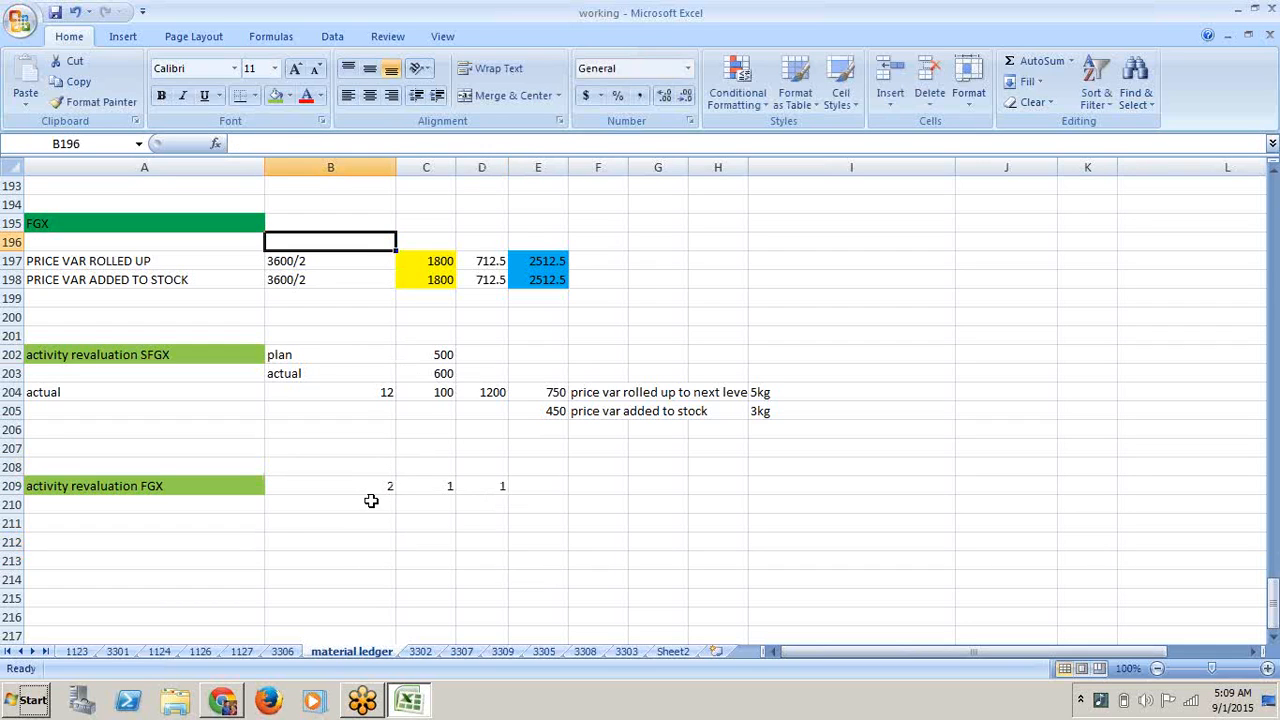
{"action": "left_click", "coordinate": [475, 560]}
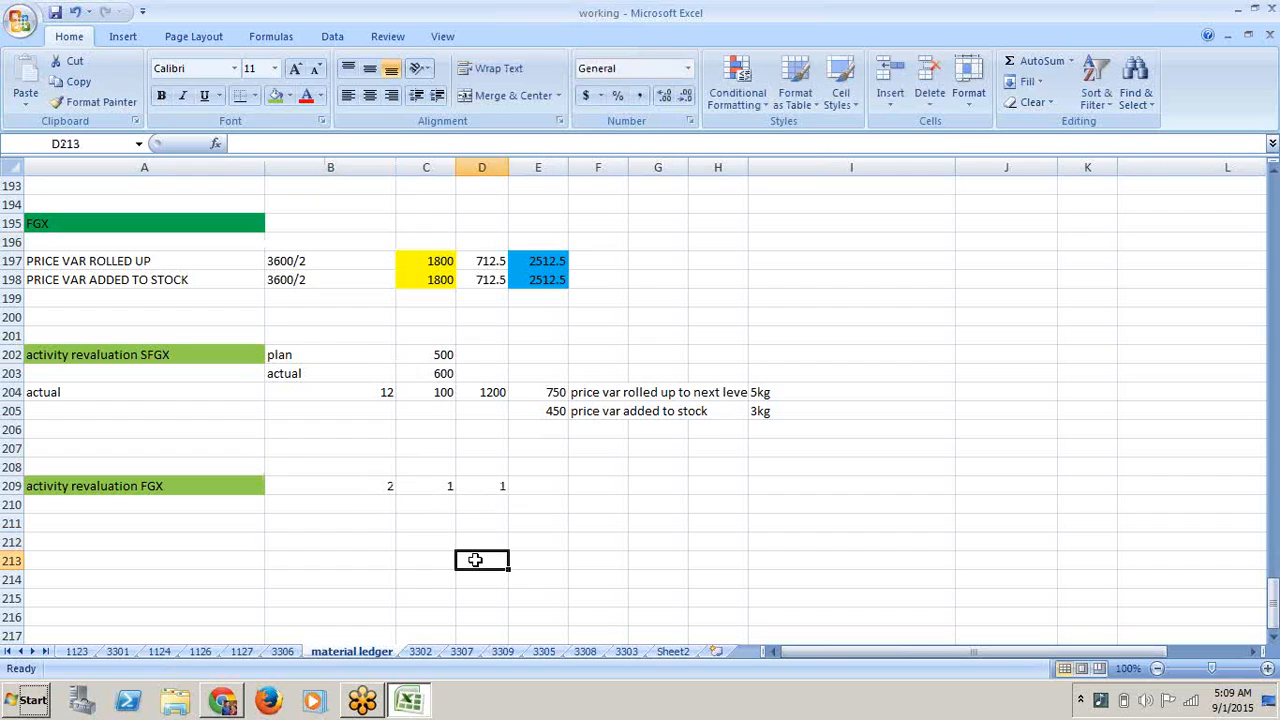
- Highlight the rolled-up SFGX revaluation share in E204 with a yellow fill
{"action": "left_click", "coordinate": [555, 392]}
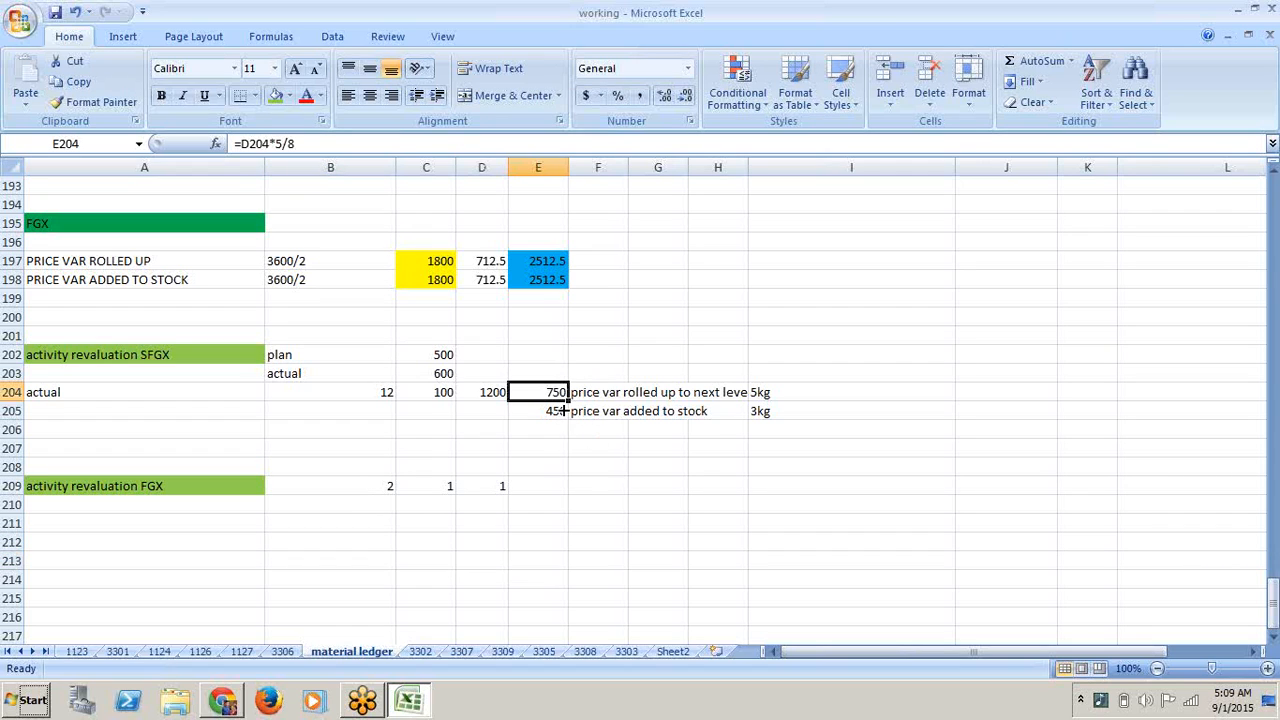
{"action": "left_click", "coordinate": [289, 97]}
{"action": "left_click", "coordinate": [322, 241]}
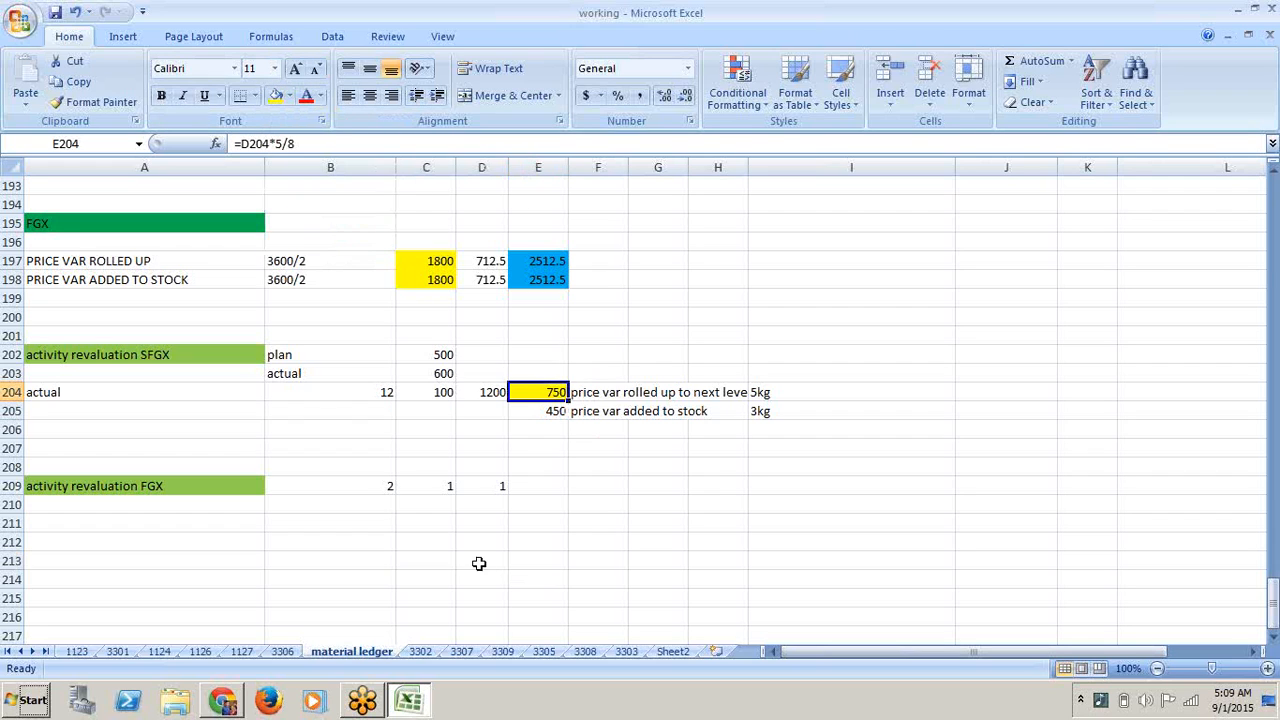
- Add a "rolled up from sfgx" line in A212 with the amount 750 in B212
{"action": "left_click", "coordinate": [472, 565]}
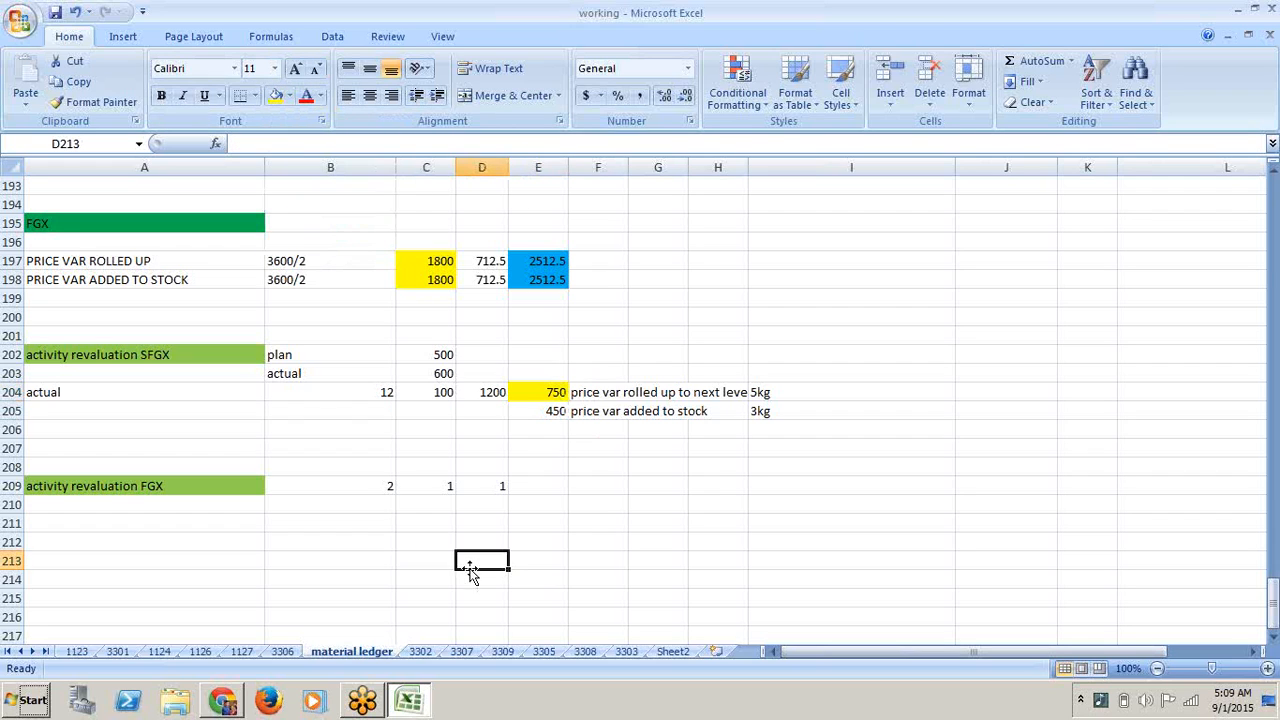
{"action": "left_click", "coordinate": [555, 395]}
{"action": "left_click", "coordinate": [388, 487]}
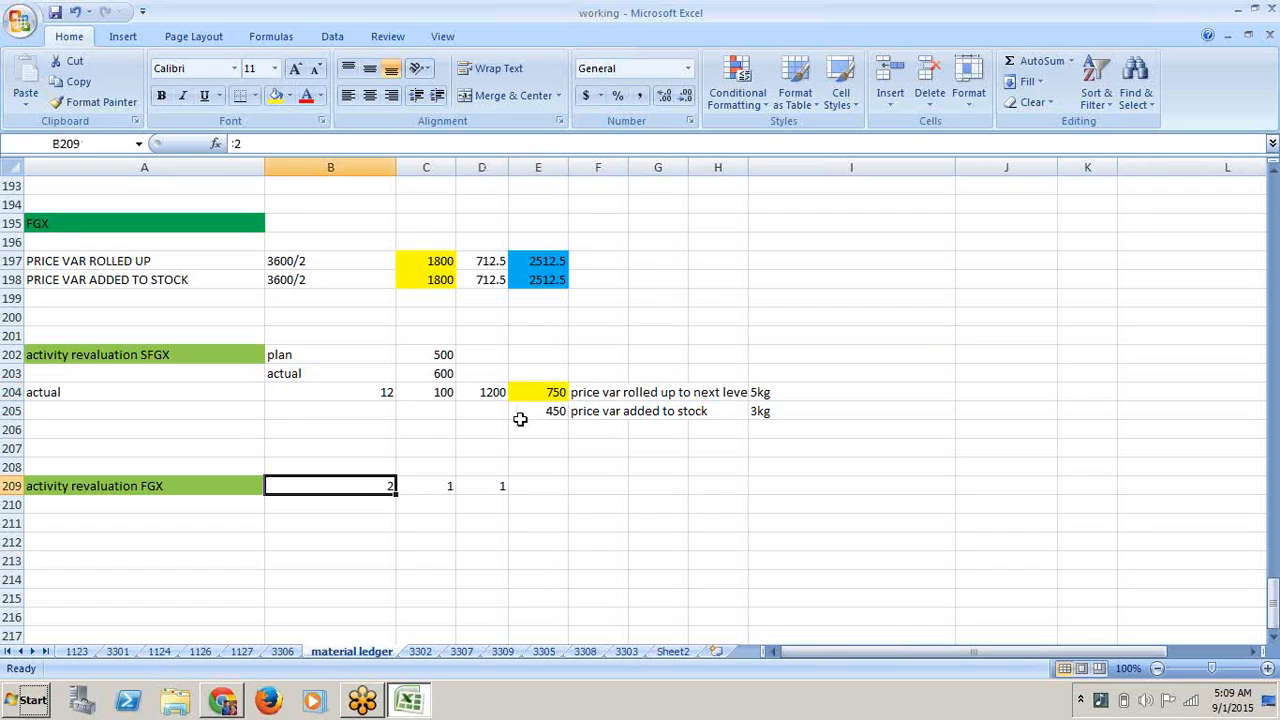
{"action": "left_click", "coordinate": [543, 396]}
{"action": "left_click", "coordinate": [169, 547]}
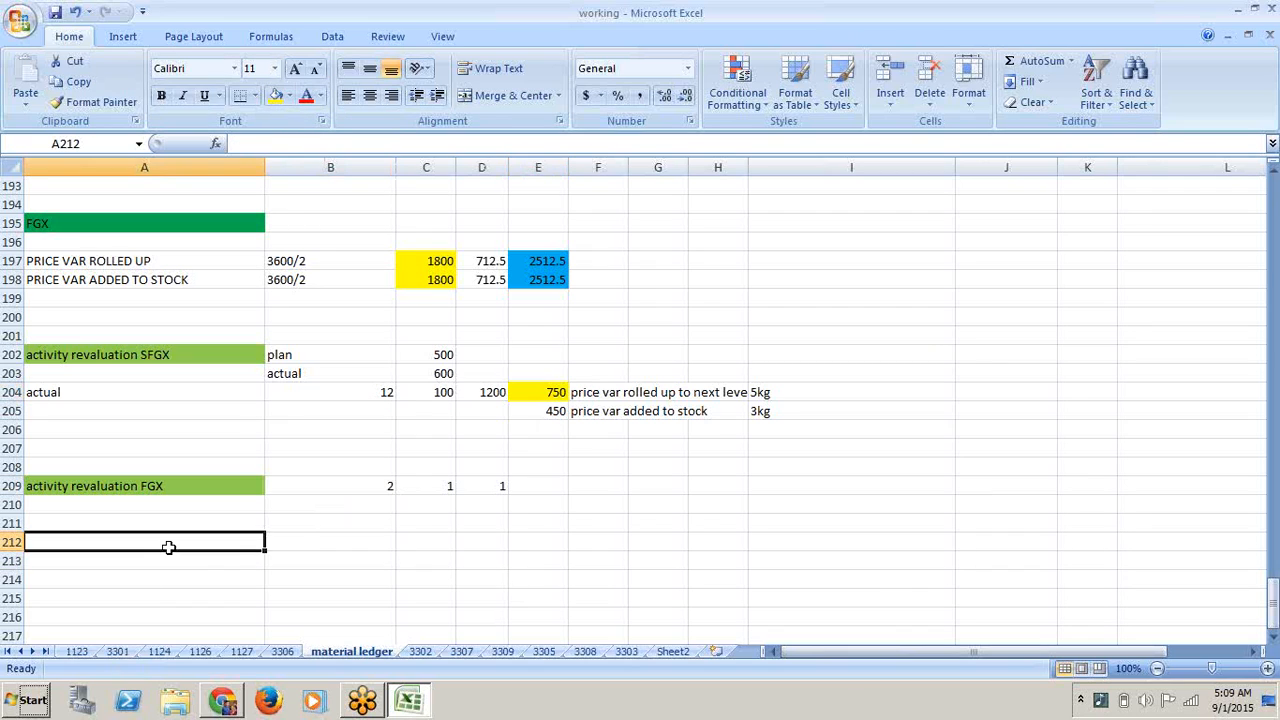
{"action": "type", "text": "costs"}
{"action": "key", "text": "ctrl+Return"}
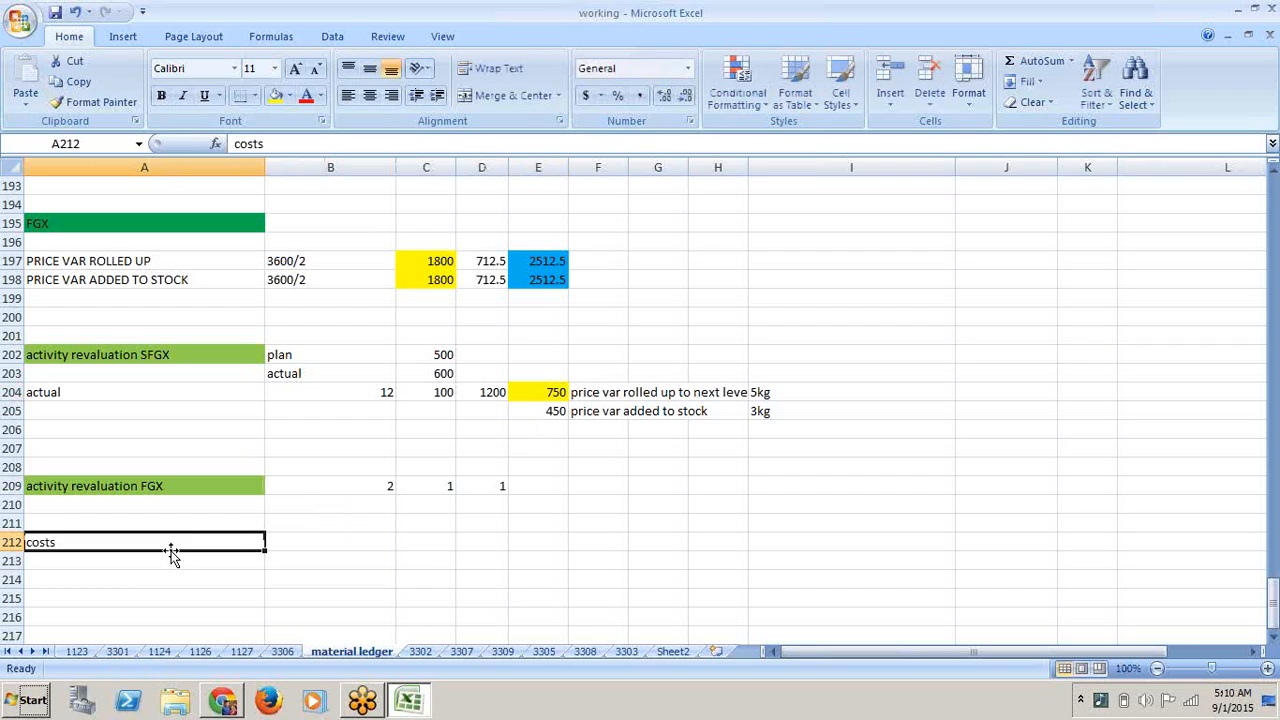
{"action": "type", "text": "rolled up"}
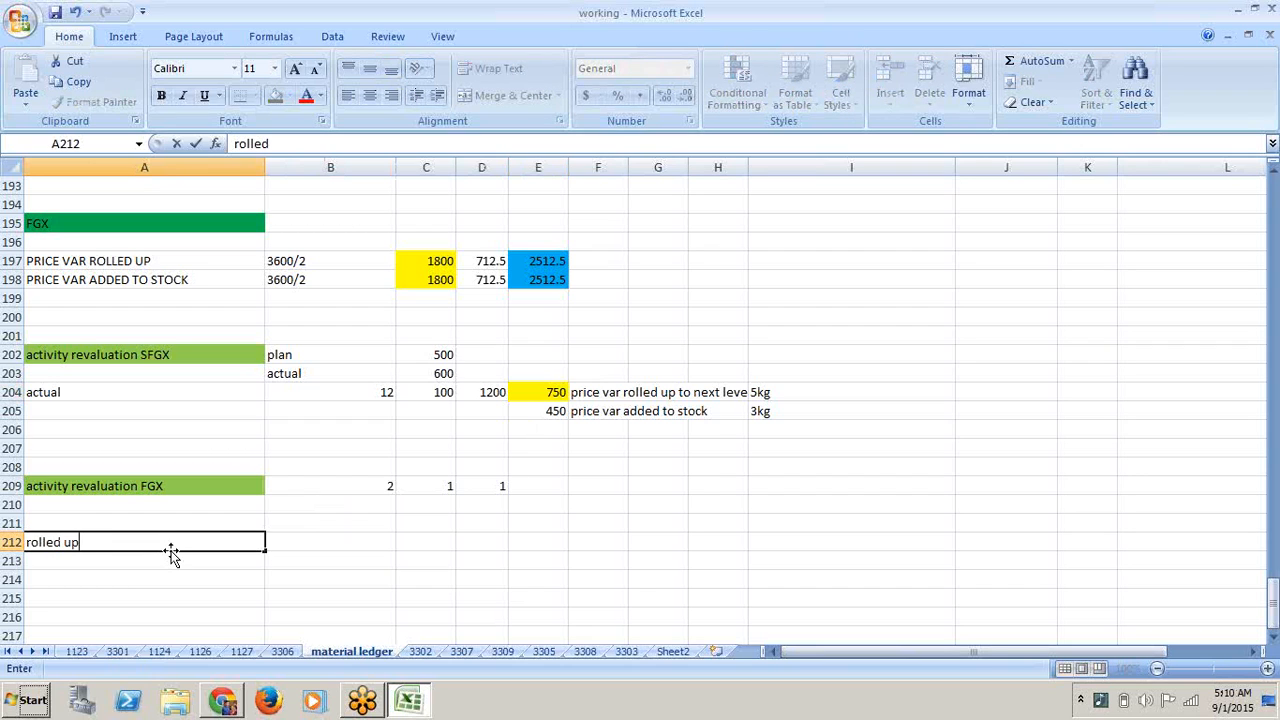
{"action": "type", "text": " from sfgx"}
{"action": "left_click", "coordinate": [317, 543]}
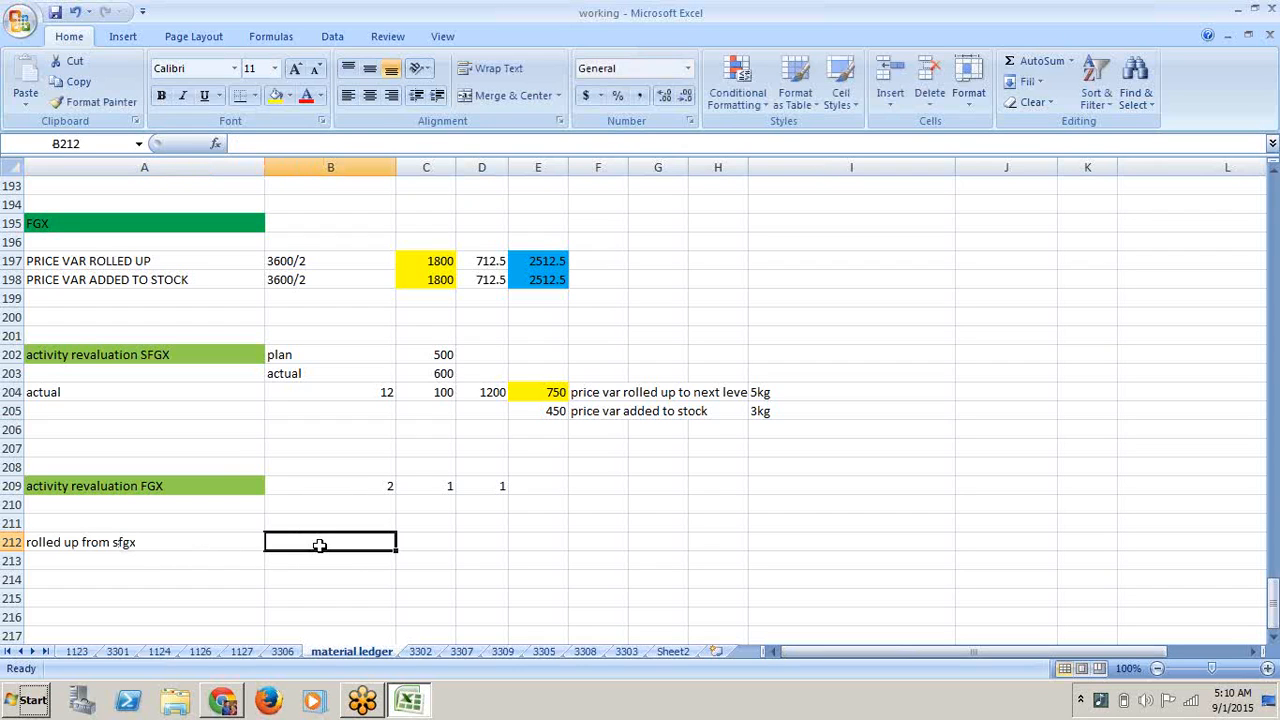
{"action": "type", "text": "750"}
{"action": "left_click", "coordinate": [435, 612]}
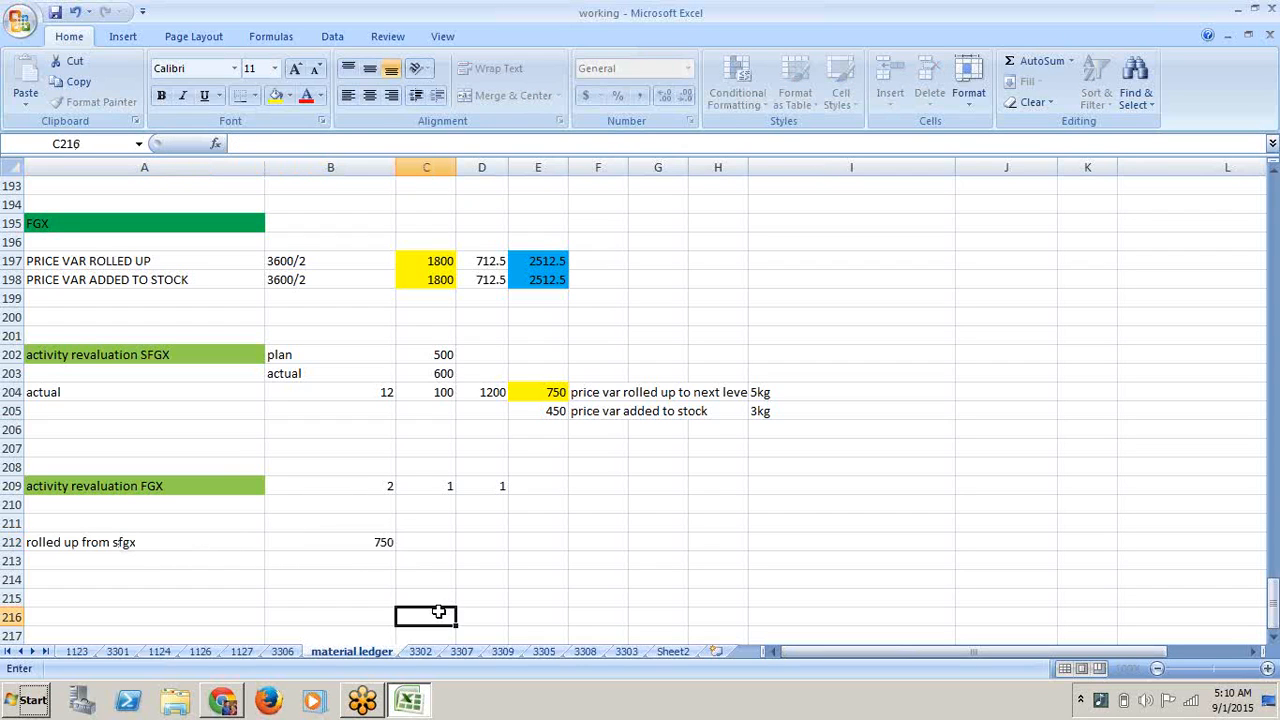
- Split the amount rolled up from SFGX into two halves with =B212/2 in both C212 and D212
{"action": "left_click", "coordinate": [444, 546]}
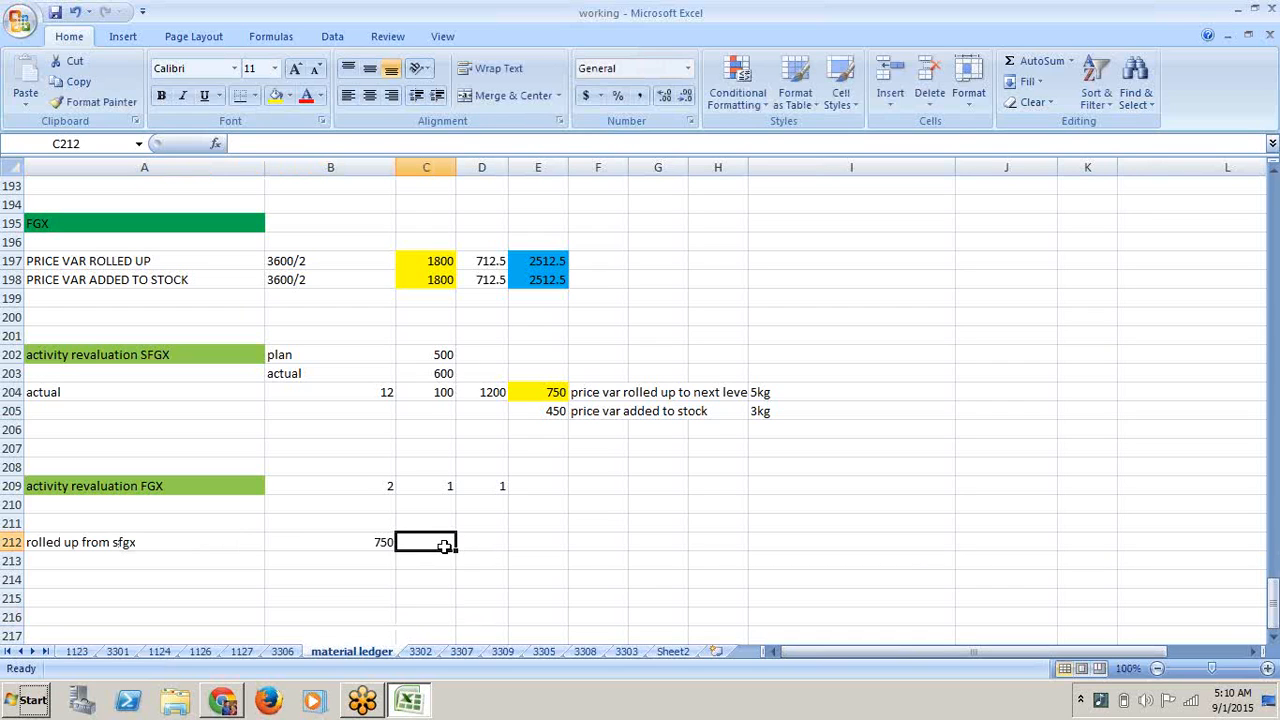
{"action": "type", "text": "="}
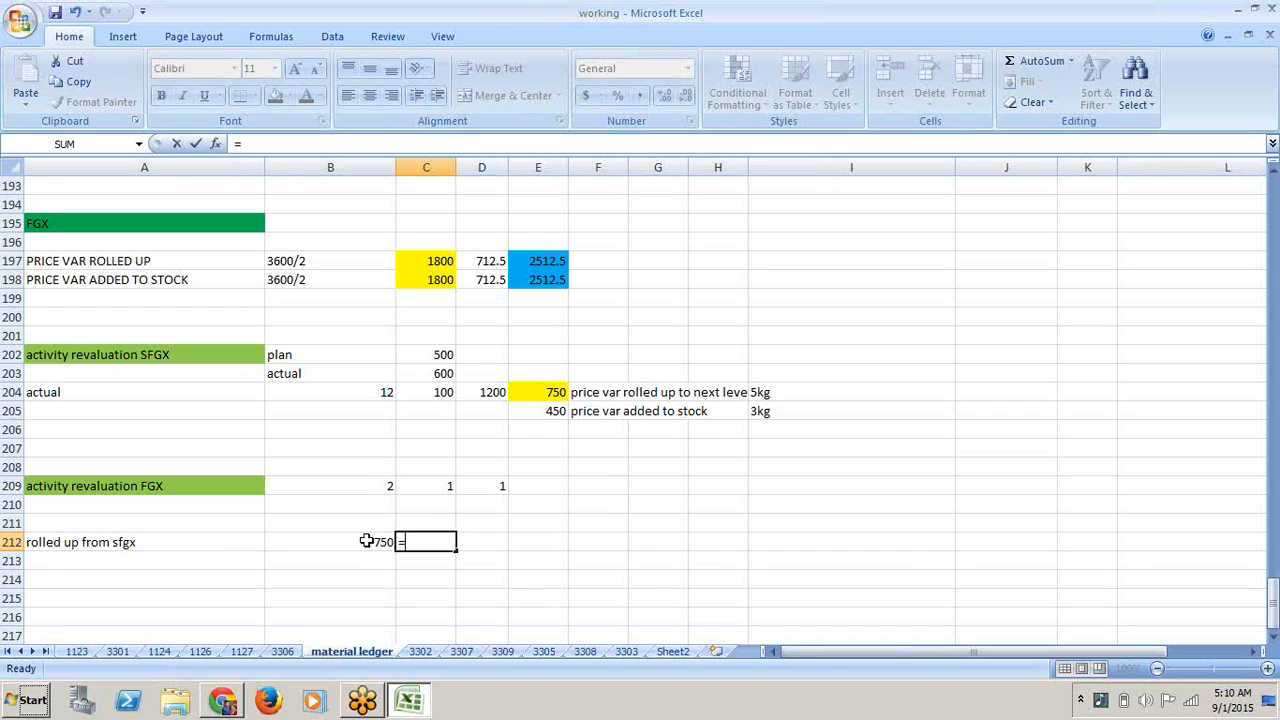
{"action": "left_click", "coordinate": [367, 541]}
{"action": "type", "text": "/2"}
{"action": "key", "text": "Return"}
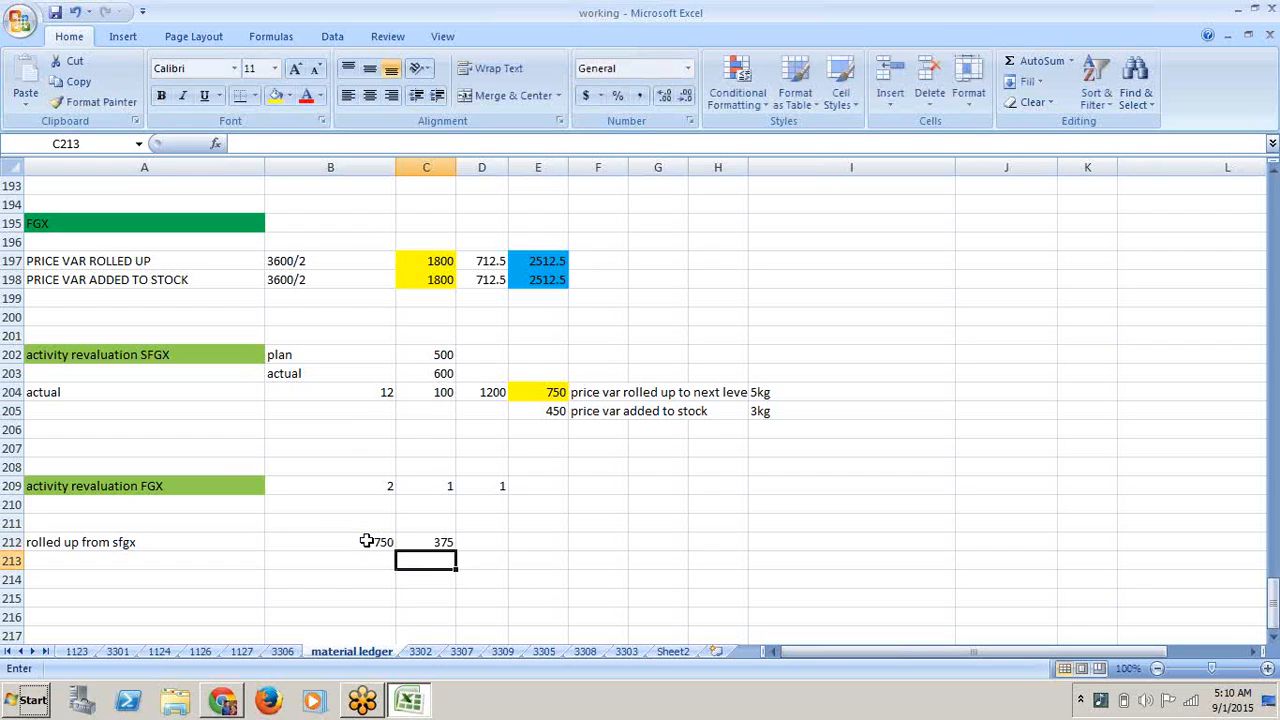
{"action": "left_click", "coordinate": [490, 542]}
{"action": "type", "text": "="}
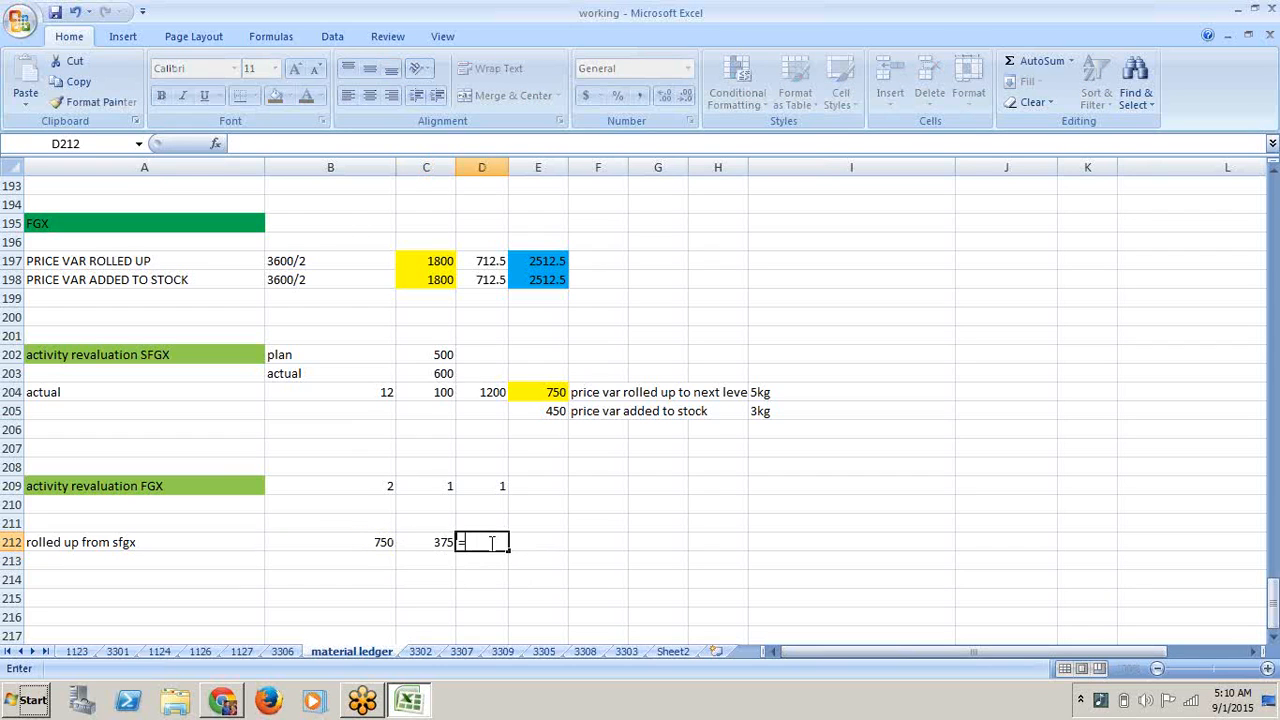
{"action": "left_click", "coordinate": [376, 544]}
{"action": "type", "text": "/2"}
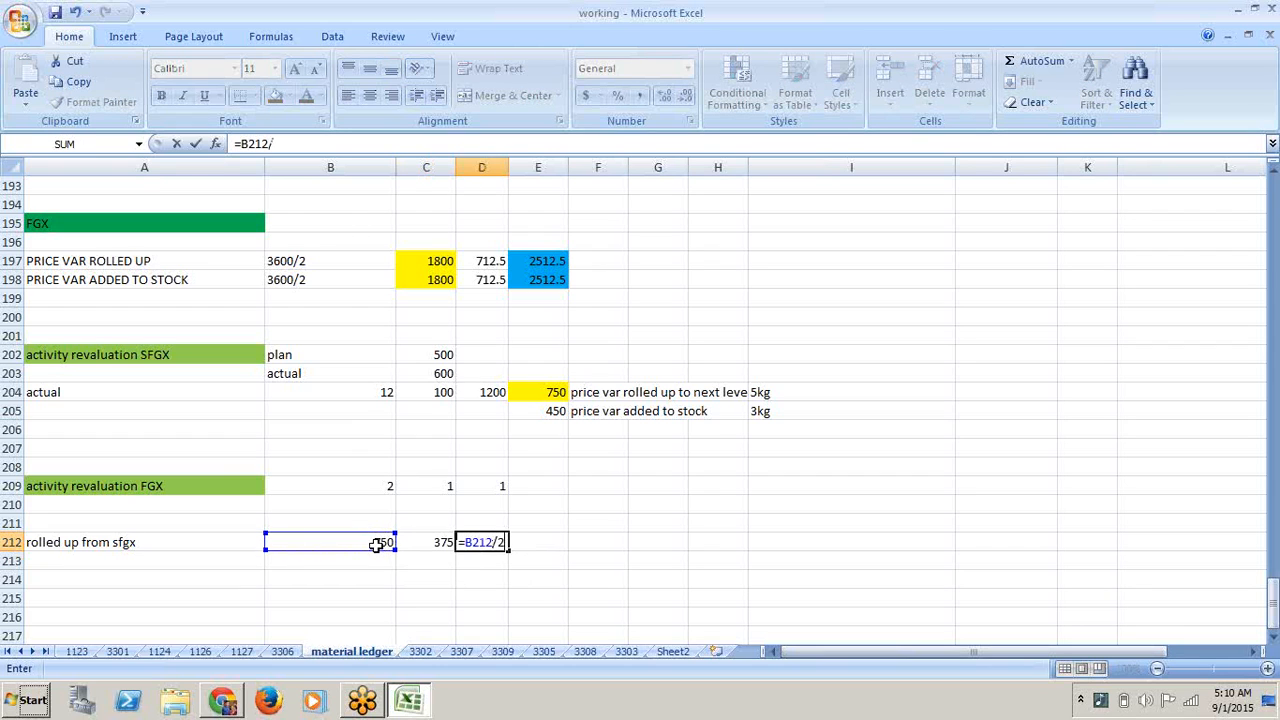
{"action": "key", "text": "Return"}
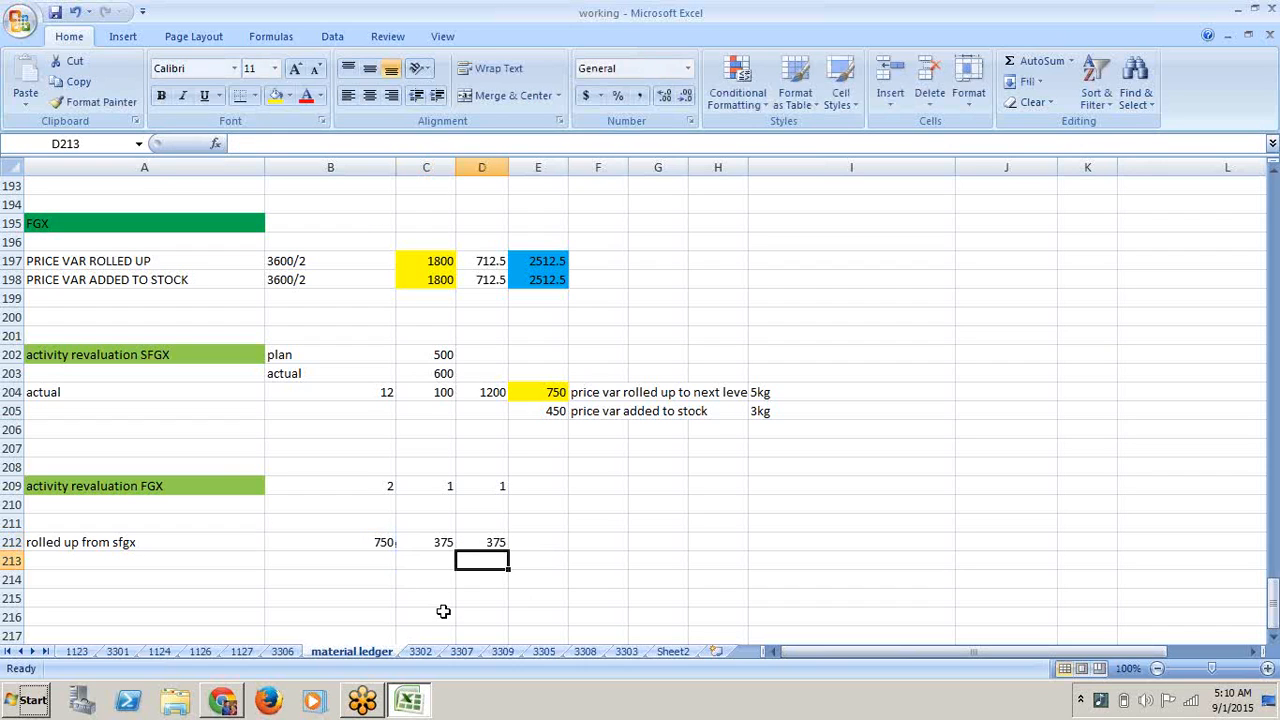
{"action": "left_click_drag", "start_coordinate": [580, 580], "coordinate": [478, 540]}
{"action": "left_click", "coordinate": [478, 540]}
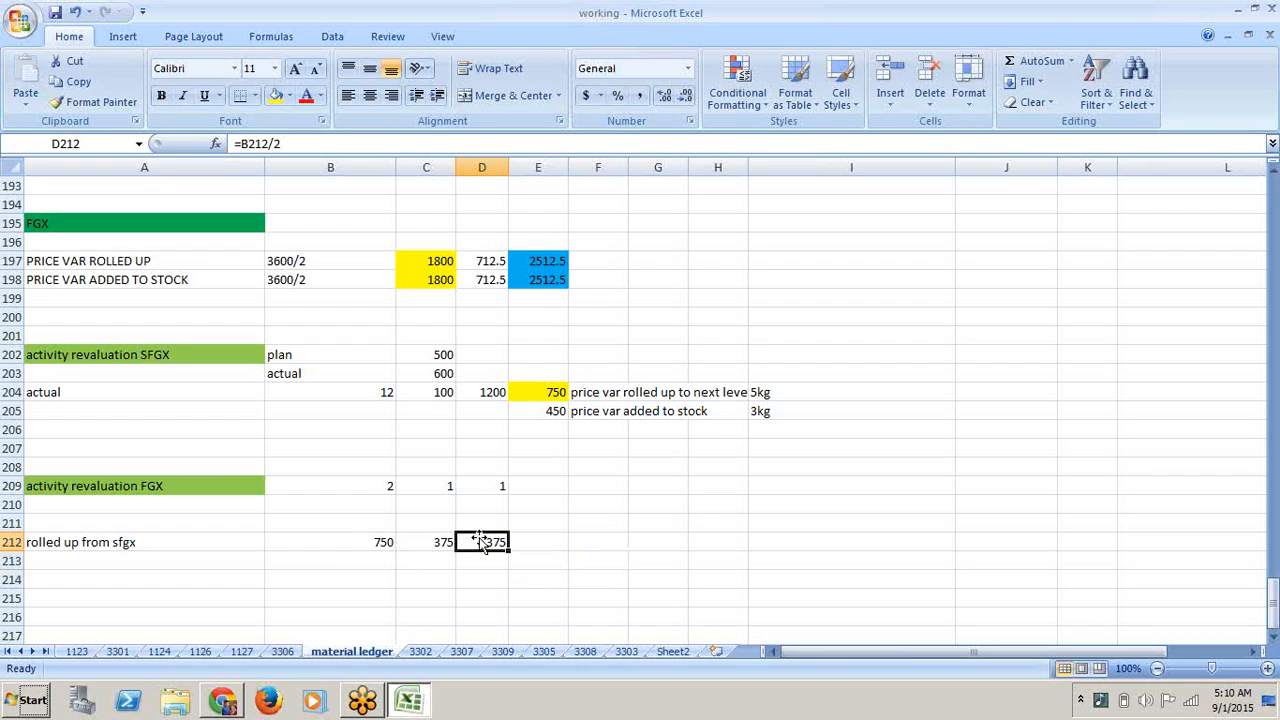
{"action": "left_click", "coordinate": [434, 542]}
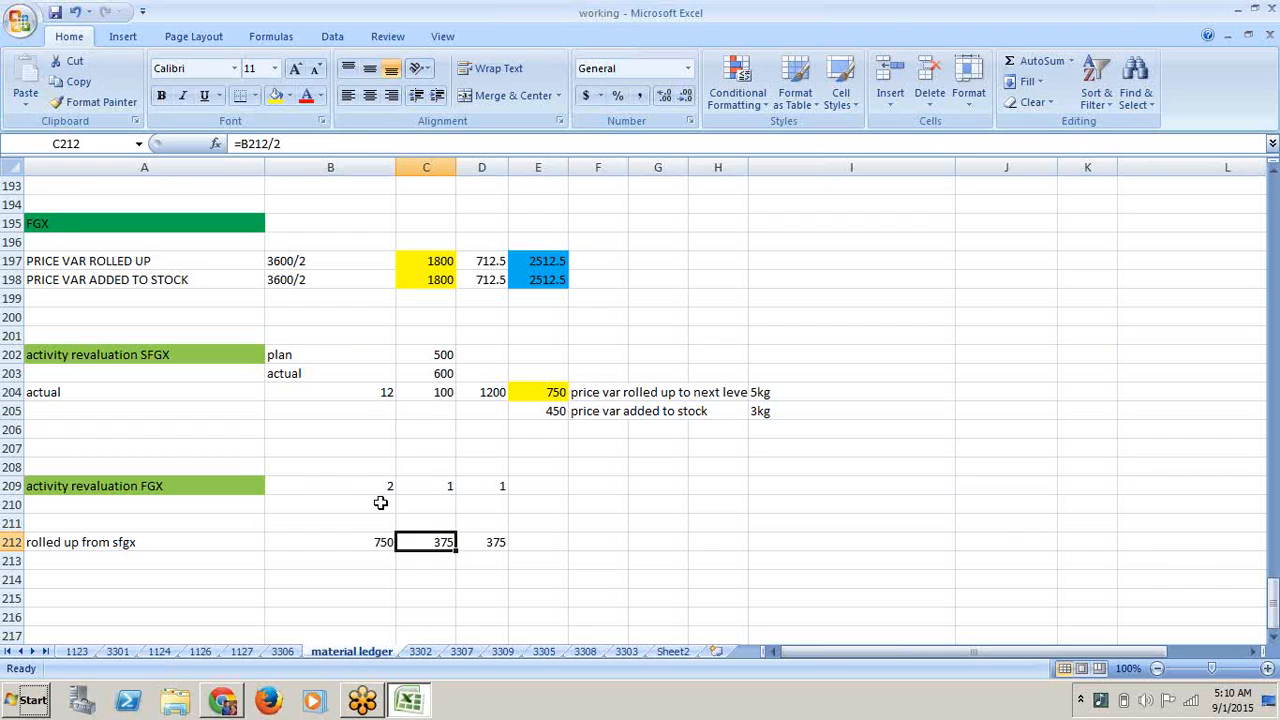
- Examine the labour quantity and rate in the earlier FGX cost block, cells C149 and D149
{"action": "left_click", "coordinate": [322, 482]}
{"action": "key", "text": "Up"}
{"action": "key", "text": "Up"}
{"action": "key", "text": "Up"}
{"action": "key", "text": "Up"}
{"action": "key", "text": "Up"}
{"action": "key", "text": "Up"}
{"action": "key", "text": "Up"}
{"action": "key", "text": "Up"}
{"action": "key", "text": "Up"}
{"action": "key", "text": "Up"}
{"action": "key", "text": "Up"}
{"action": "key", "text": "Up"}
{"action": "key", "text": "Up"}
{"action": "key", "text": "Up"}
{"action": "key", "text": "Up"}
{"action": "key", "text": "Up"}
{"action": "key", "text": "Up"}
{"action": "key", "text": "Up"}
{"action": "key", "text": "Up"}
{"action": "key", "text": "Up"}
{"action": "key", "text": "Up"}
{"action": "key", "text": "Up"}
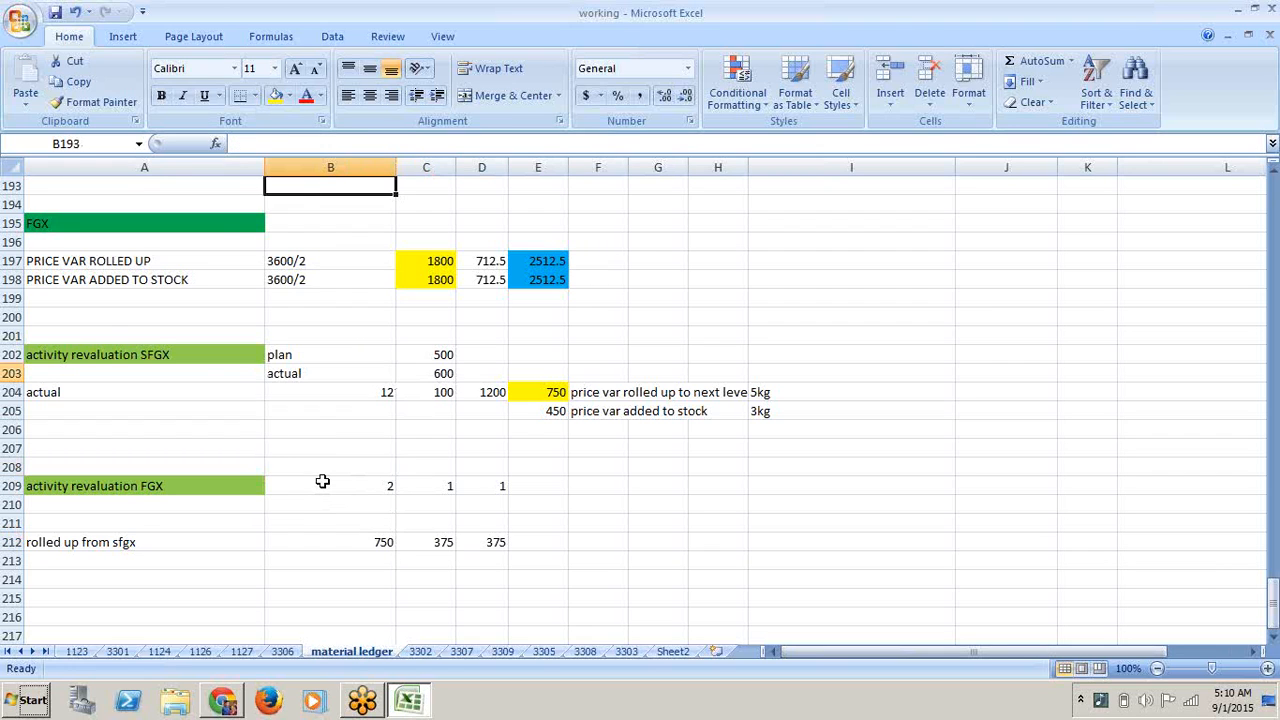
{"action": "key", "text": "Up"}
{"action": "key", "text": "Up"}
{"action": "key", "text": "Up"}
{"action": "key", "text": "Up"}
{"action": "key", "text": "Up"}
{"action": "key", "text": "Up"}
{"action": "key", "text": "Up"}
{"action": "key", "text": "Up"}
{"action": "key", "text": "Up"}
{"action": "key", "text": "Up"}
{"action": "key", "text": "Up"}
{"action": "key", "text": "Up"}
{"action": "key", "text": "Up"}
{"action": "key", "text": "Up"}
{"action": "key", "text": "Up"}
{"action": "key", "text": "Up"}
{"action": "key", "text": "Up"}
{"action": "key", "text": "Up"}
{"action": "key", "text": "Up"}
{"action": "key", "text": "Up"}
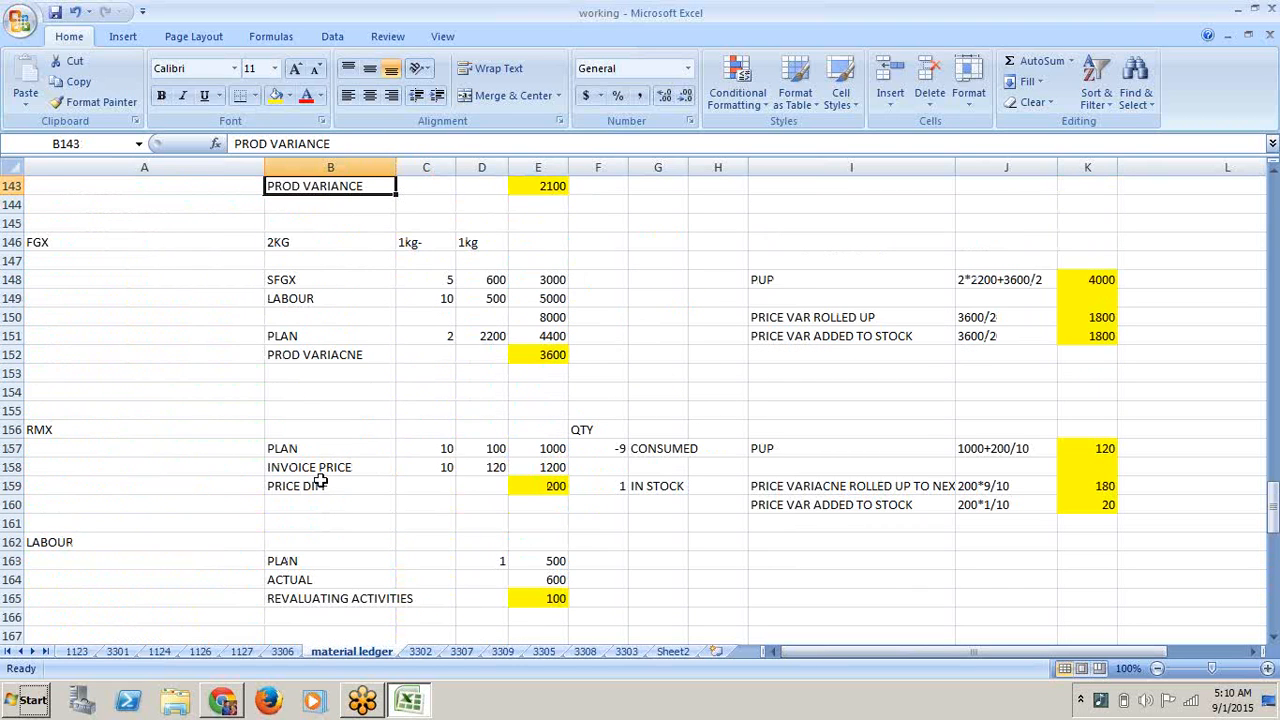
{"action": "left_click", "coordinate": [440, 298]}
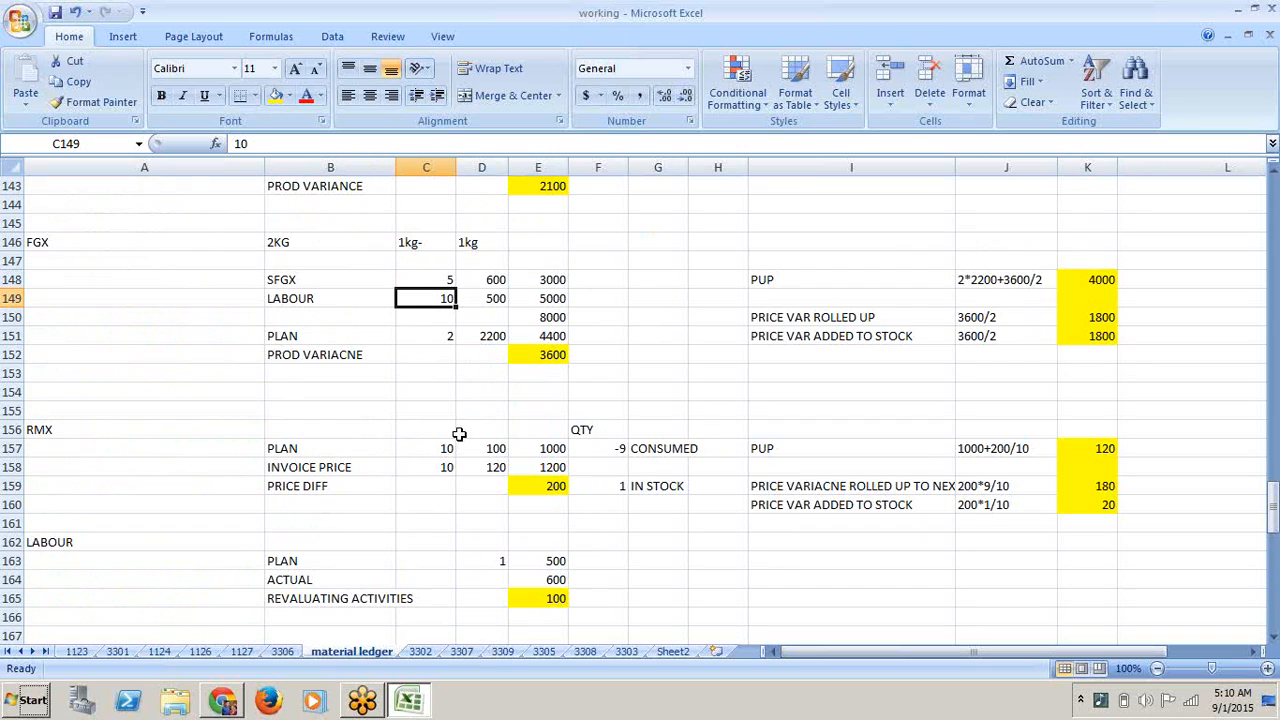
{"action": "left_click", "coordinate": [490, 297]}
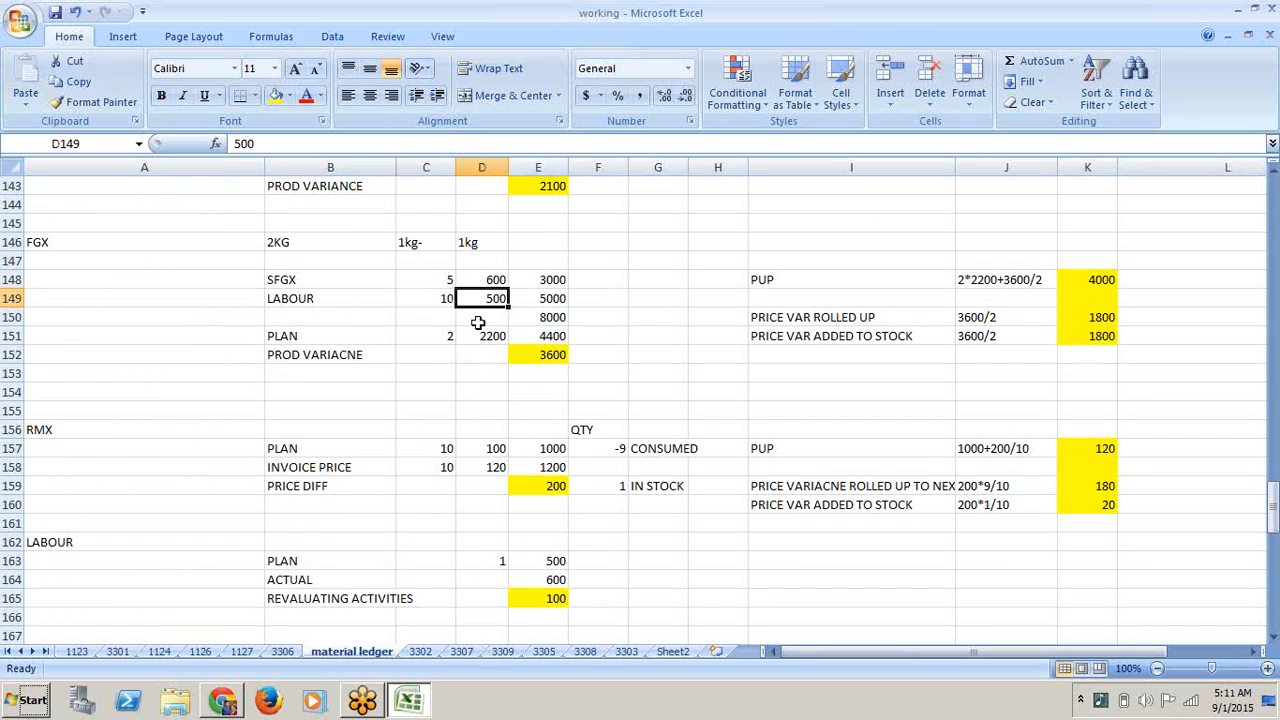
{"action": "left_click", "coordinate": [446, 299]}
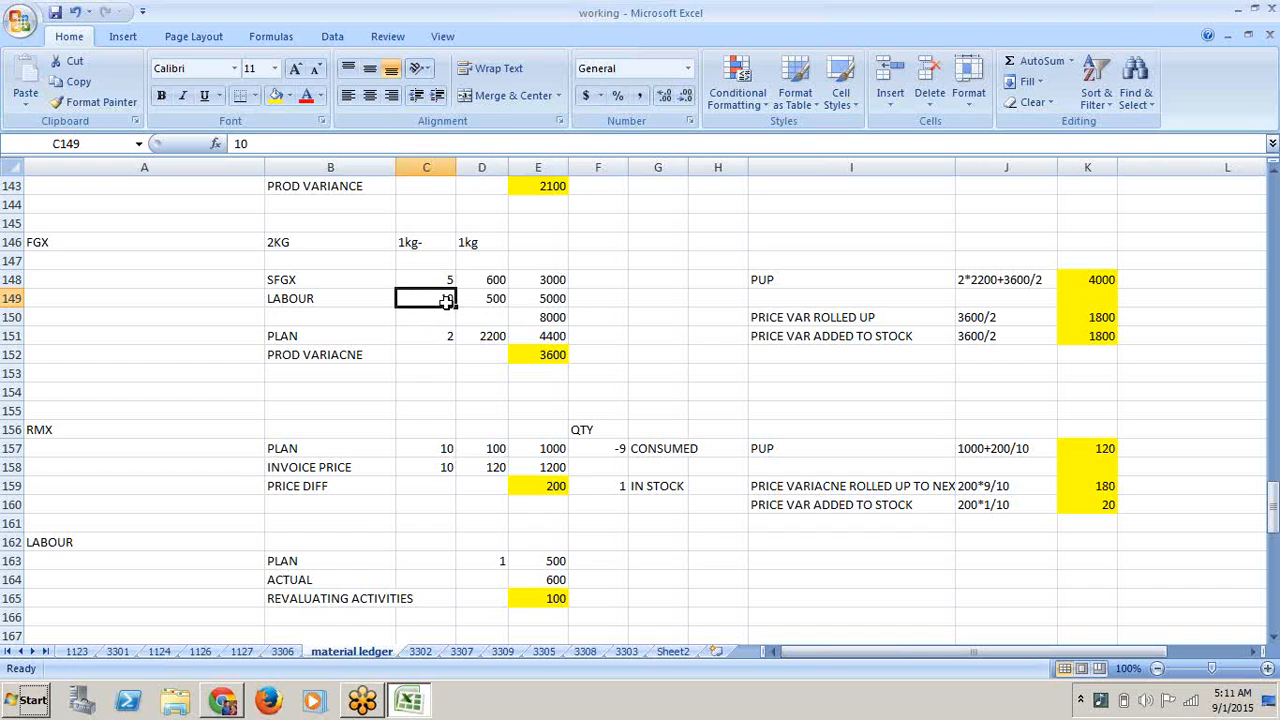
- Add a "revaluation" line in A214 below the rolled-up SFGX row, with 10 in B214, 100 in B215 and 1000 in B216
{"action": "left_click", "coordinate": [383, 451]}
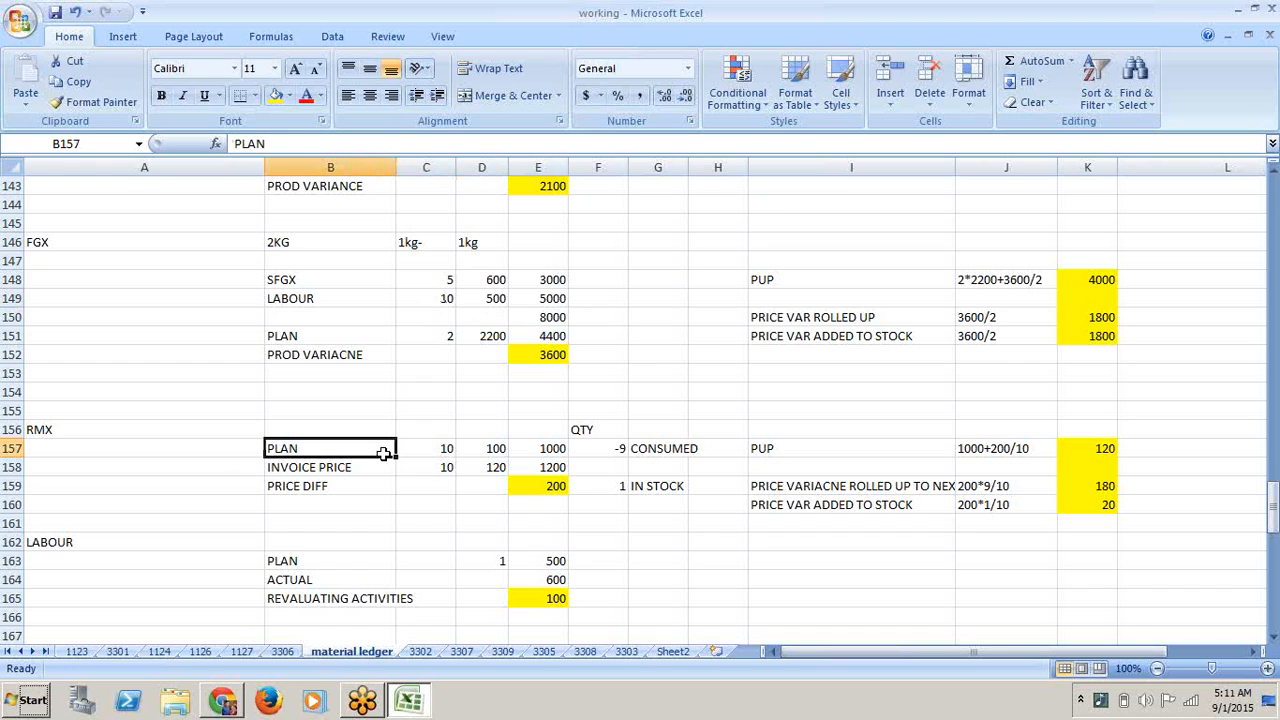
{"action": "key", "text": "Down"}
{"action": "key", "text": "Down"}
{"action": "key", "text": "Down"}
{"action": "key", "text": "Down"}
{"action": "key", "text": "Down"}
{"action": "key", "text": "Down"}
{"action": "key", "text": "Down"}
{"action": "key", "text": "Down"}
{"action": "key", "text": "Down"}
{"action": "key", "text": "Down"}
{"action": "key", "text": "Down"}
{"action": "key", "text": "Down"}
{"action": "key", "text": "Down"}
{"action": "key", "text": "Down"}
{"action": "key", "text": "Down"}
{"action": "key", "text": "Down"}
{"action": "key", "text": "Down"}
{"action": "key", "text": "Down"}
{"action": "key", "text": "Down"}
{"action": "key", "text": "Down"}
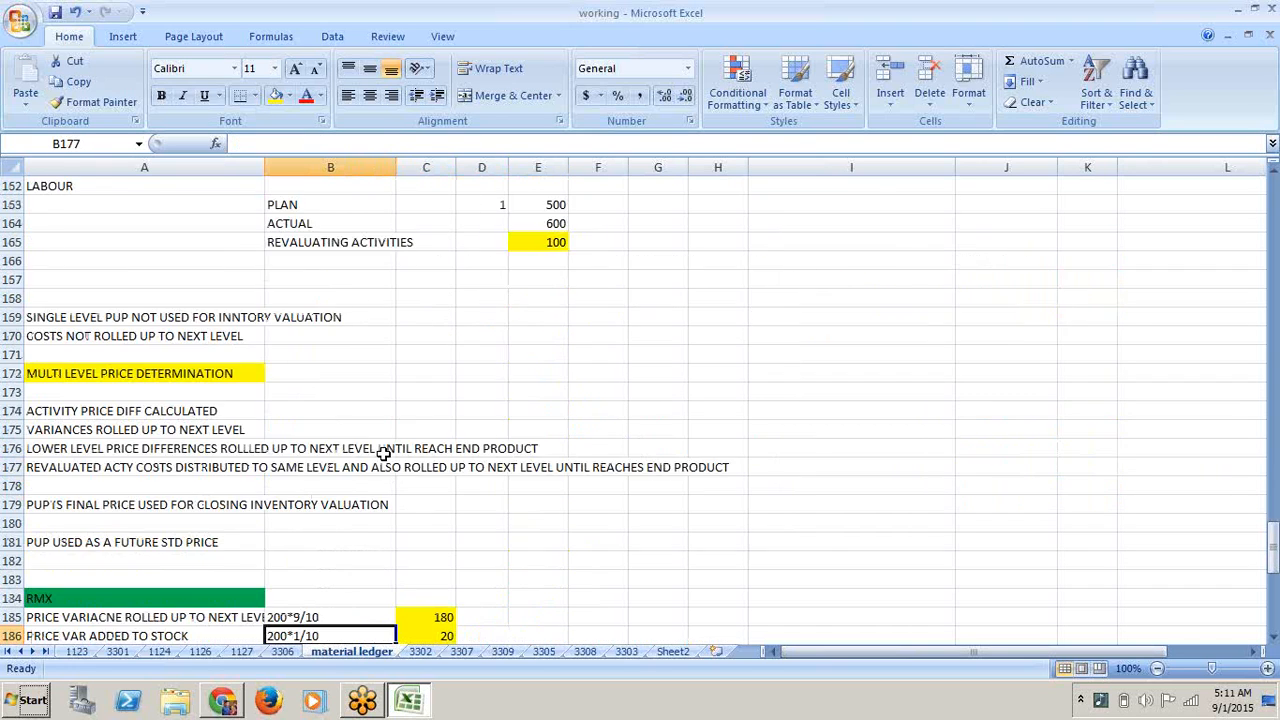
{"action": "key", "text": "Down"}
{"action": "key", "text": "Down"}
{"action": "key", "text": "Down"}
{"action": "key", "text": "Down"}
{"action": "key", "text": "Down"}
{"action": "key", "text": "Down"}
{"action": "key", "text": "Down"}
{"action": "key", "text": "Down"}
{"action": "key", "text": "Down"}
{"action": "key", "text": "Down"}
{"action": "key", "text": "Down"}
{"action": "key", "text": "Down"}
{"action": "key", "text": "Down"}
{"action": "key", "text": "Down"}
{"action": "key", "text": "Down"}
{"action": "key", "text": "Down"}
{"action": "key", "text": "Down"}
{"action": "key", "text": "Down"}
{"action": "key", "text": "Down"}
{"action": "key", "text": "Down"}
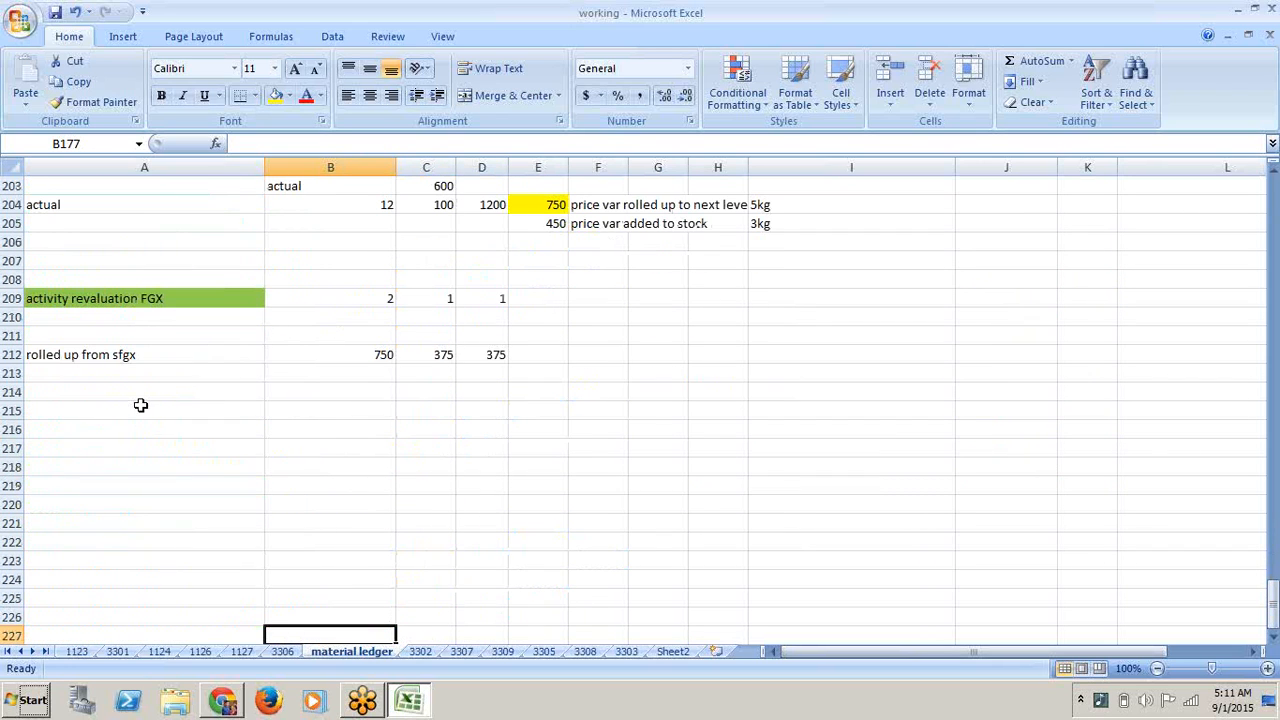
{"action": "left_click", "coordinate": [140, 395]}
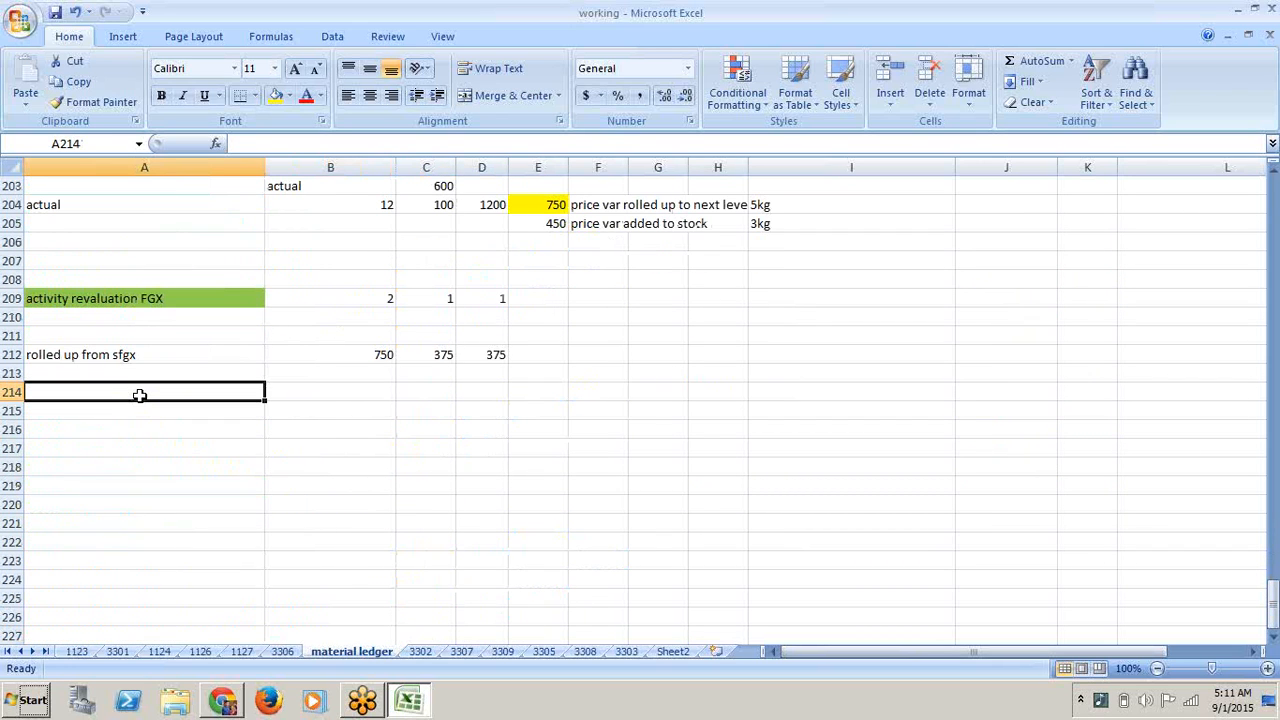
{"action": "type", "text": "re"}
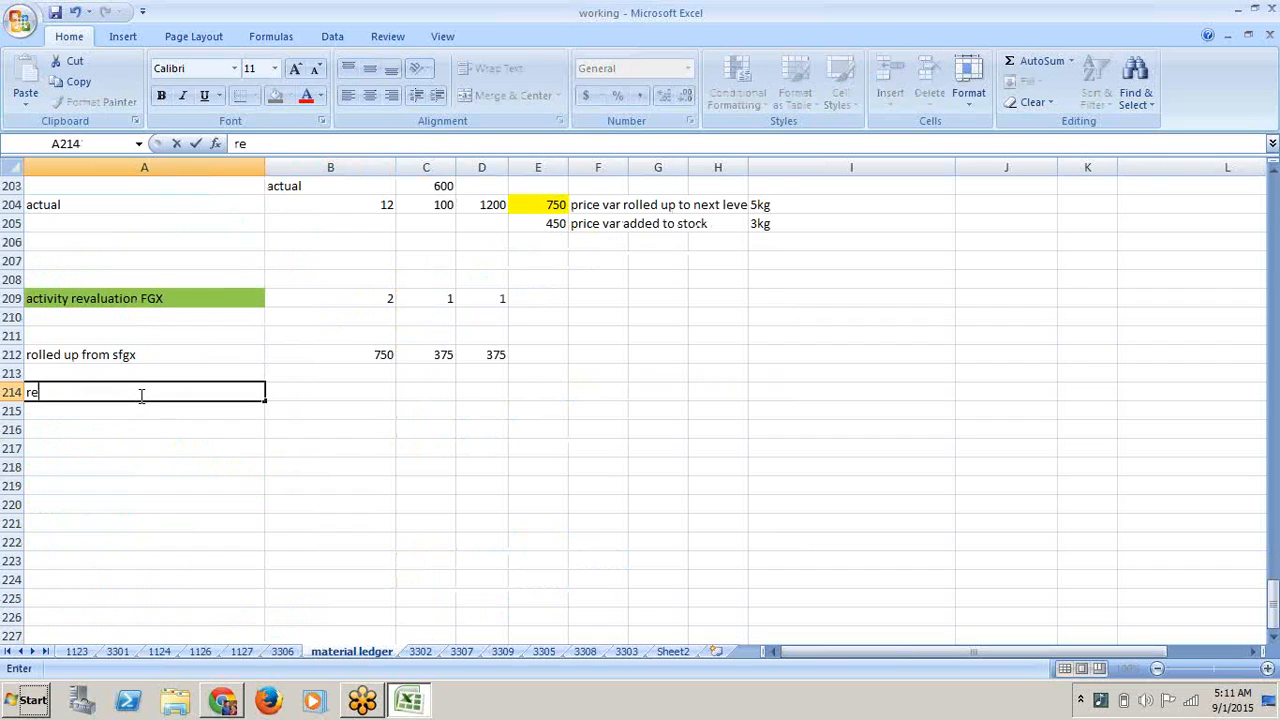
{"action": "type", "text": "valuation"}
{"action": "left_click", "coordinate": [358, 390]}
{"action": "type", "text": "1"}
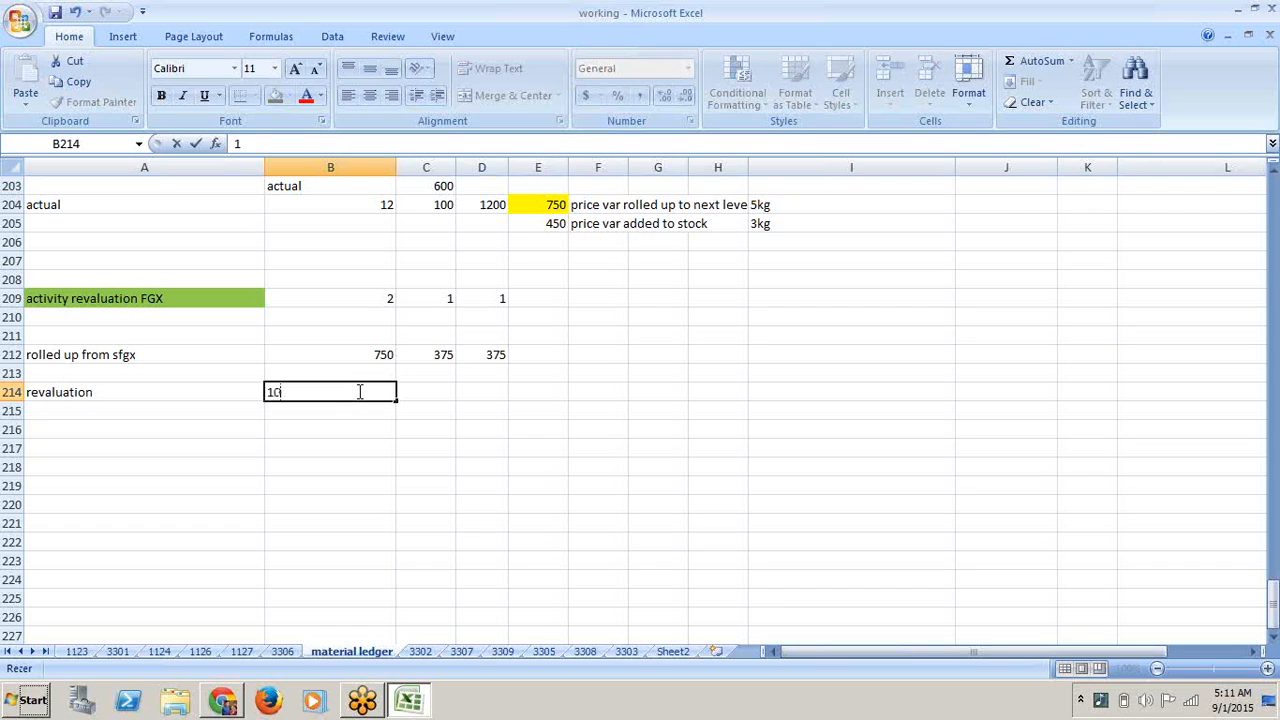
{"action": "type", "text": "0"}
{"action": "key", "text": "Return"}
{"action": "type", "text": "100"}
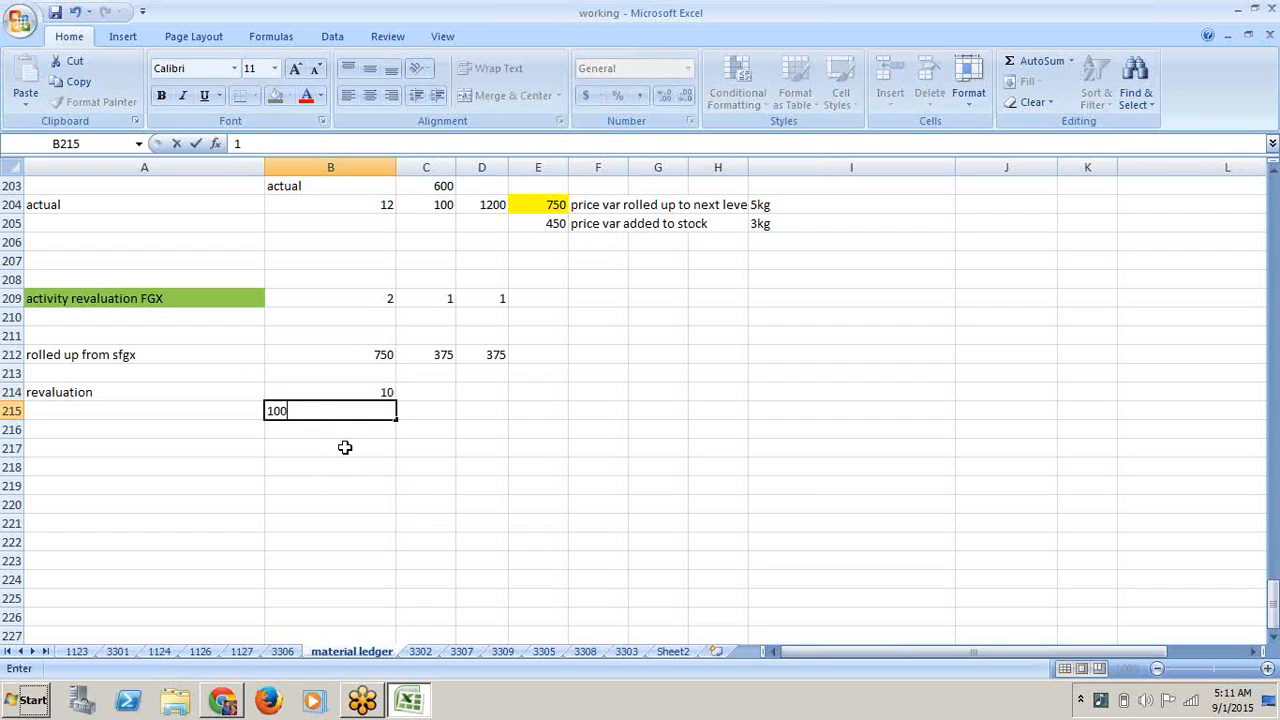
{"action": "key", "text": "Return"}
{"action": "type", "text": "10000"}
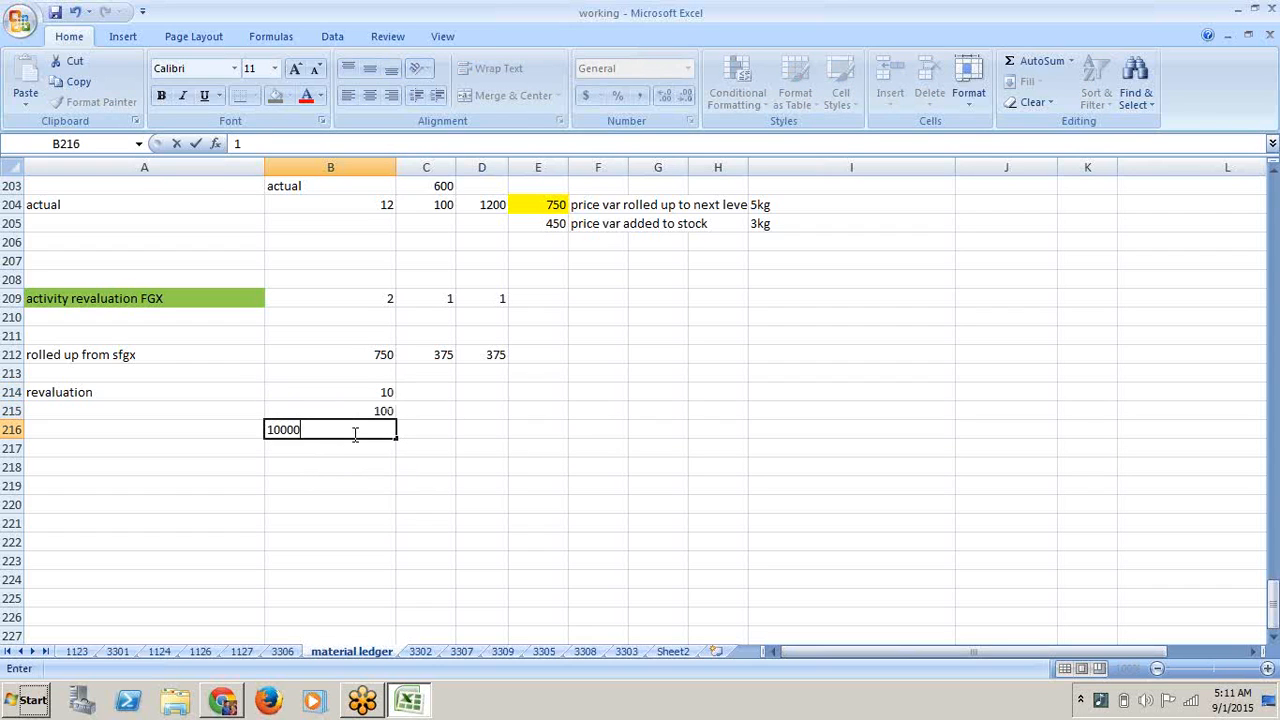
{"action": "key", "text": "BackSpace"}
{"action": "left_click", "coordinate": [374, 511]}
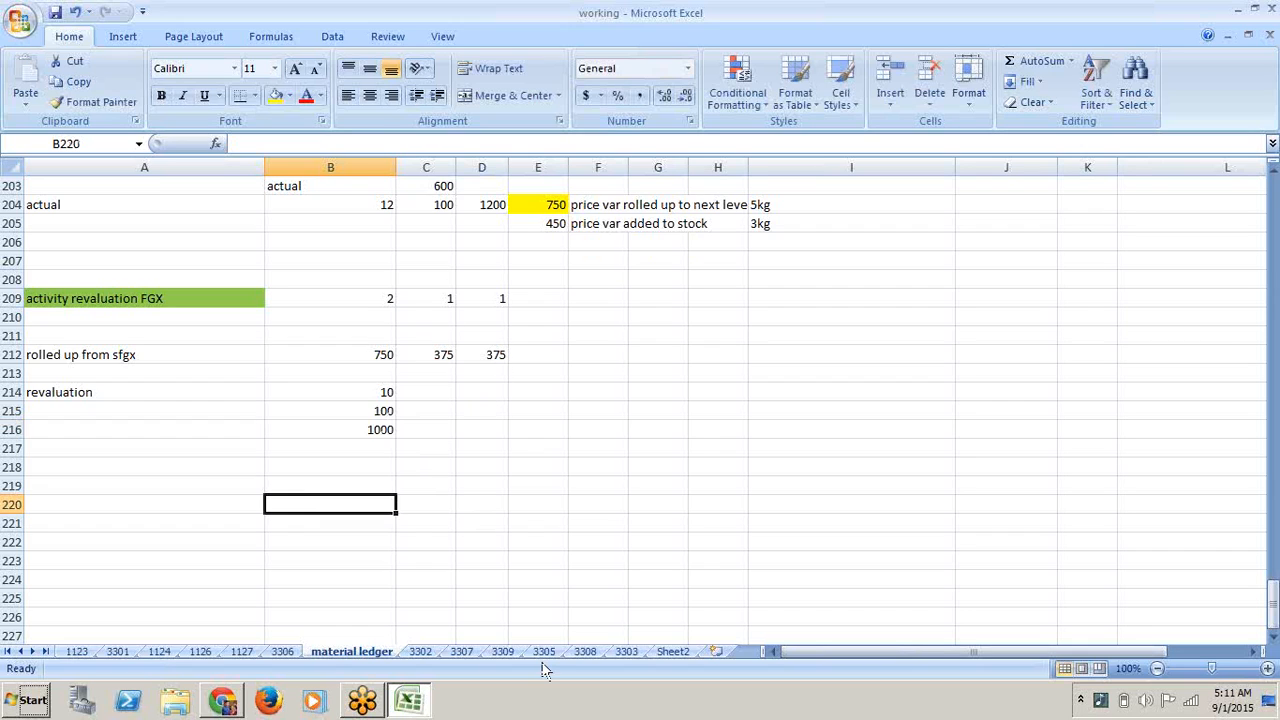
- Split the FGX revaluation amount into two halves with =B216/2 in both C216 and D216
{"action": "left_click", "coordinate": [440, 430]}
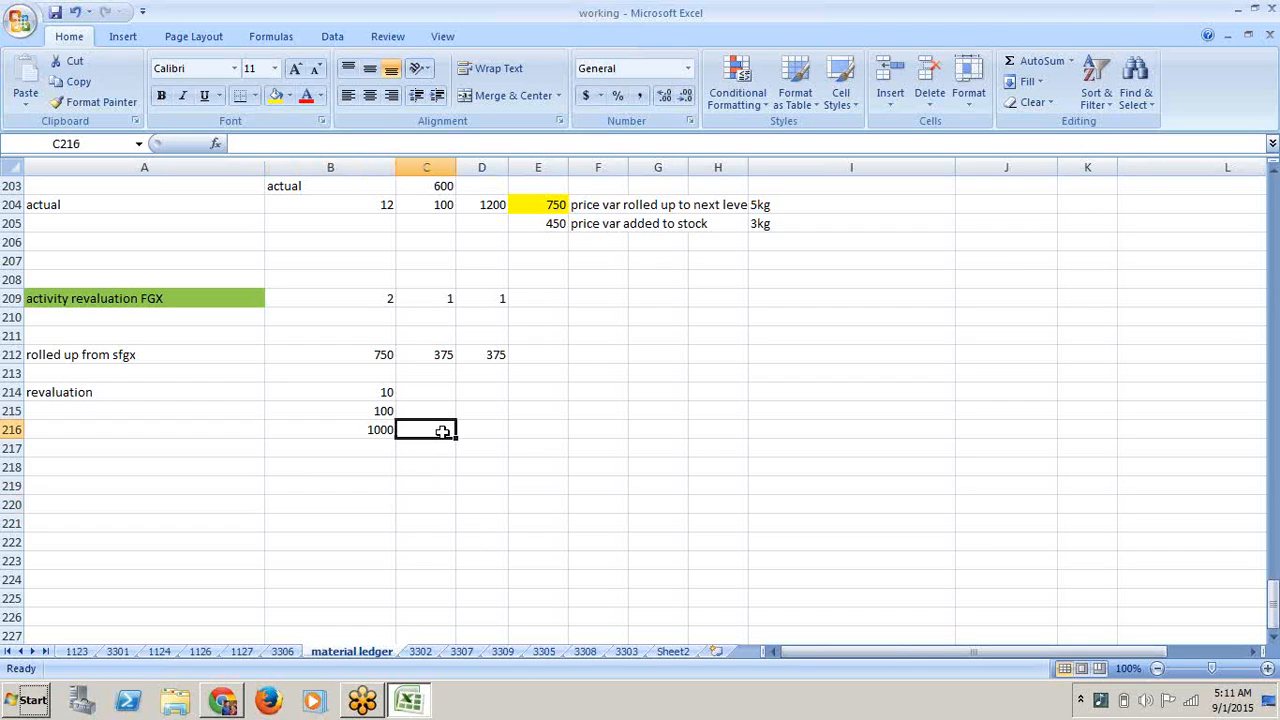
{"action": "type", "text": "="}
{"action": "left_click", "coordinate": [383, 429]}
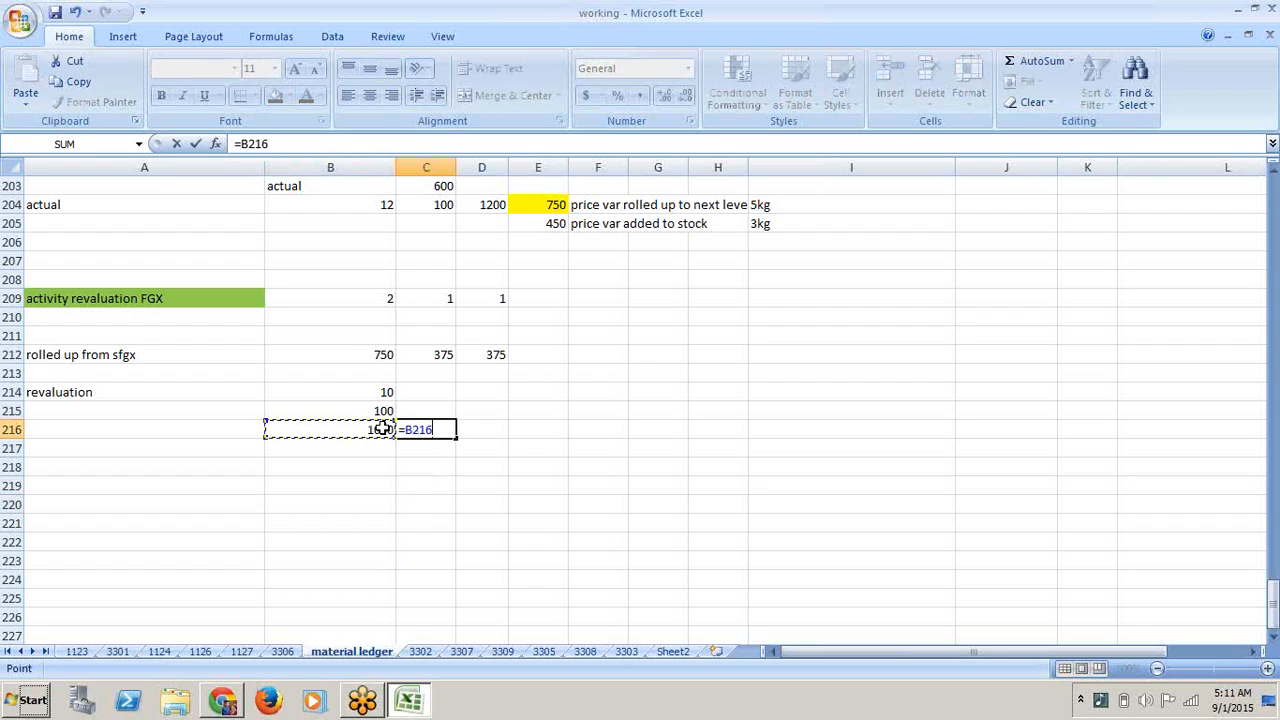
{"action": "type", "text": "/2"}
{"action": "key", "text": "Return"}
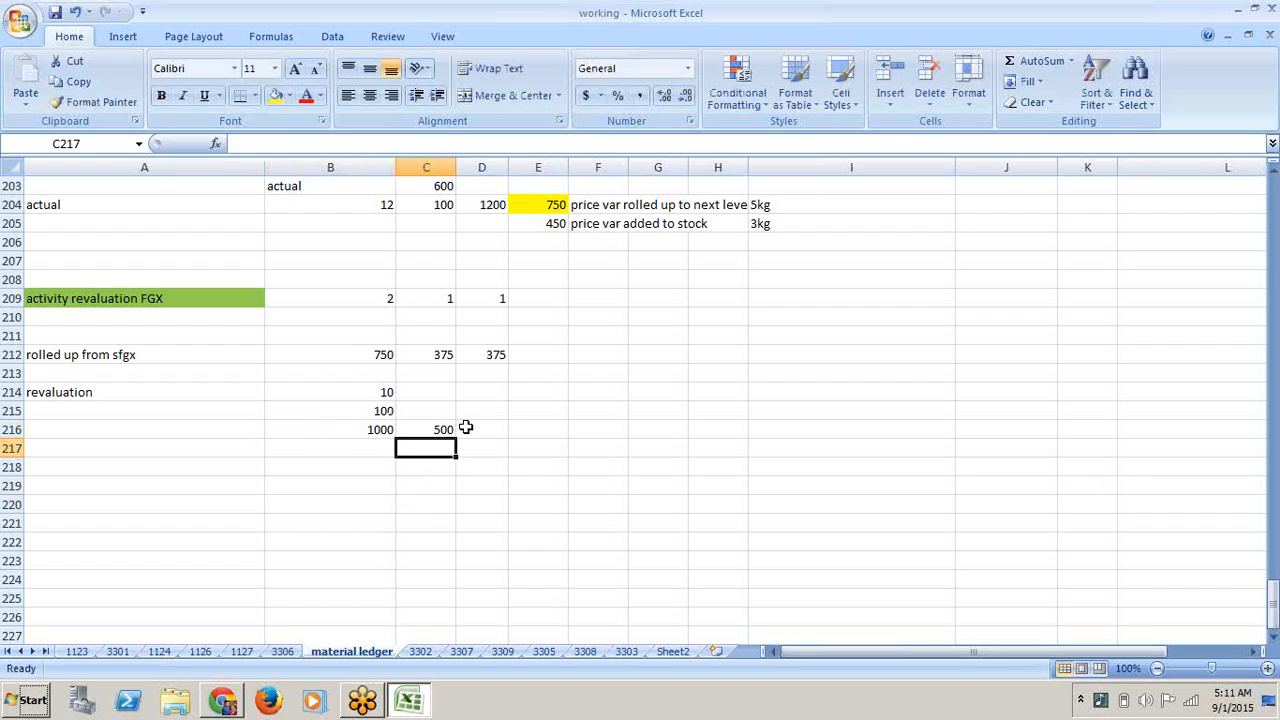
{"action": "left_click", "coordinate": [479, 430]}
{"action": "type", "text": "="}
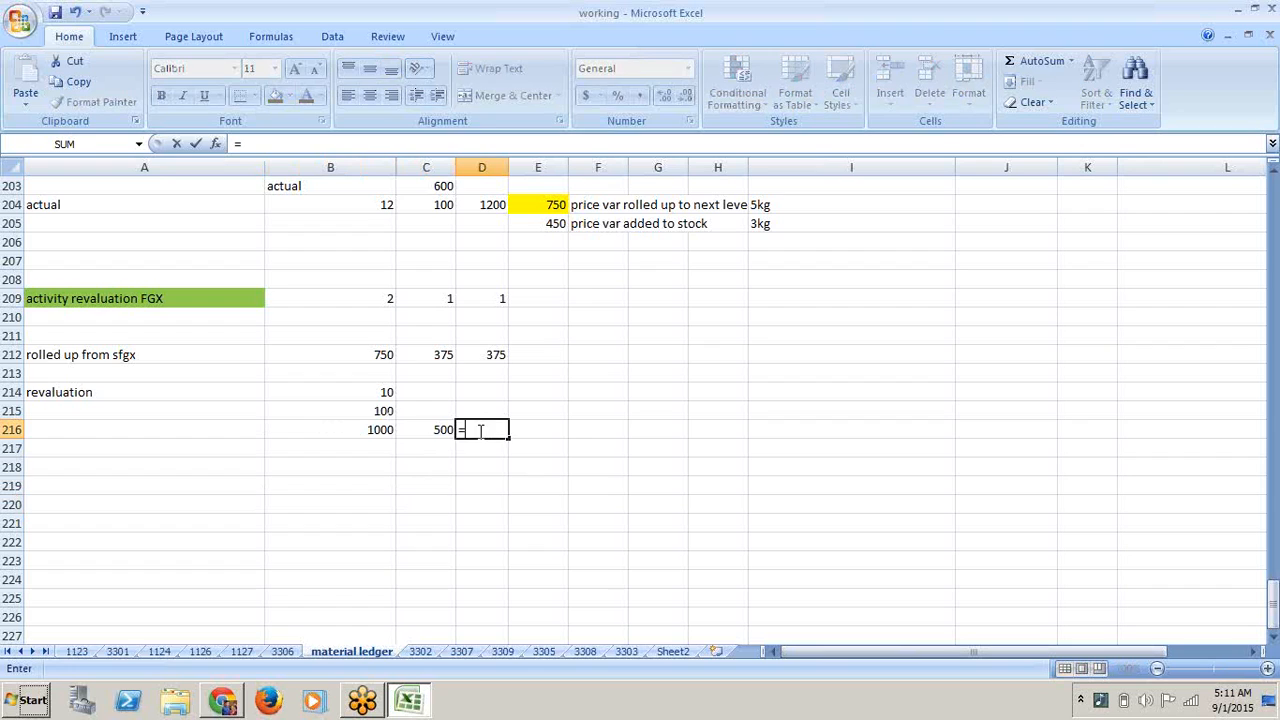
{"action": "left_click", "coordinate": [378, 430]}
{"action": "type", "text": "/2"}
{"action": "key", "text": "Return"}
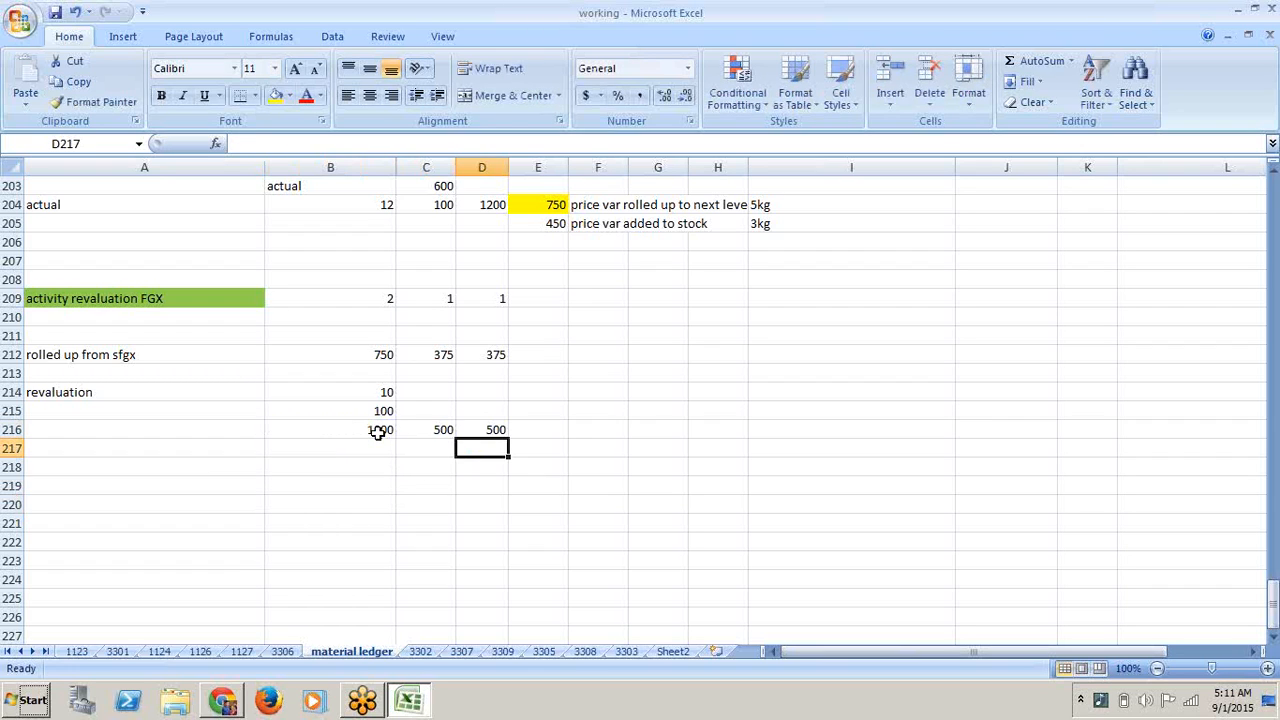
{"action": "left_click", "coordinate": [533, 490]}
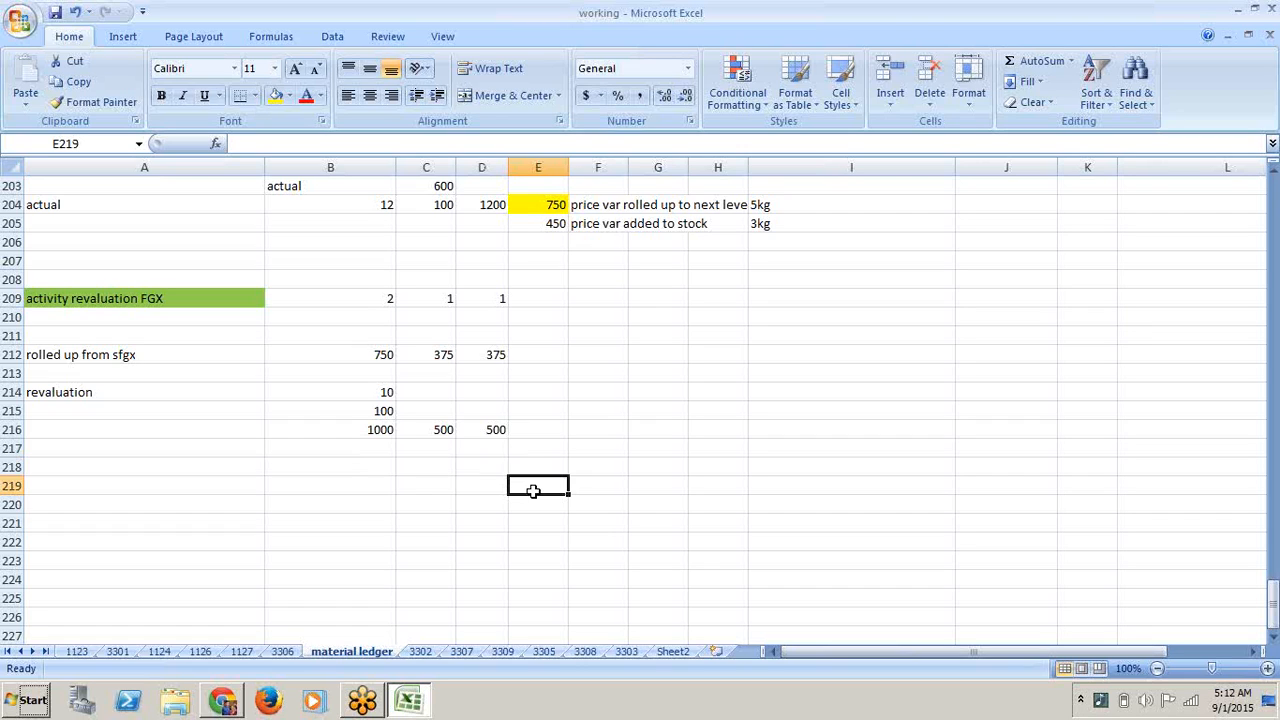
{"action": "left_click", "coordinate": [427, 481]}
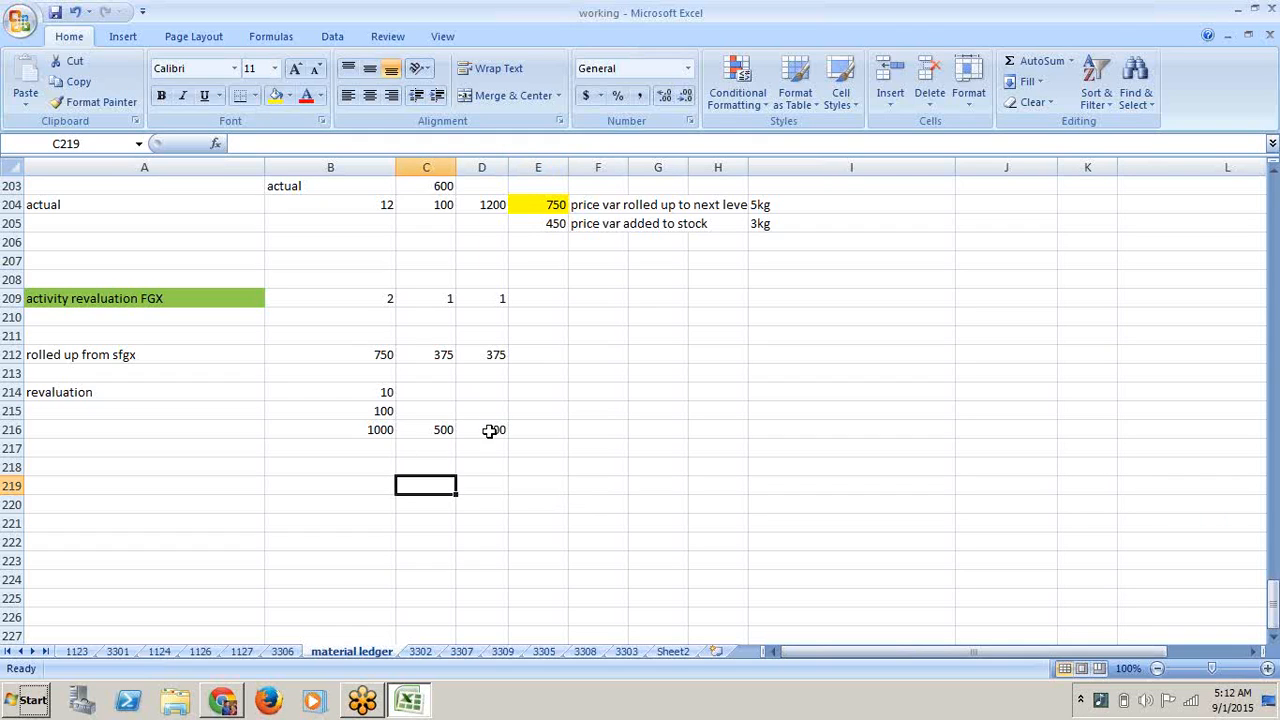
{"action": "left_click", "coordinate": [440, 432]}
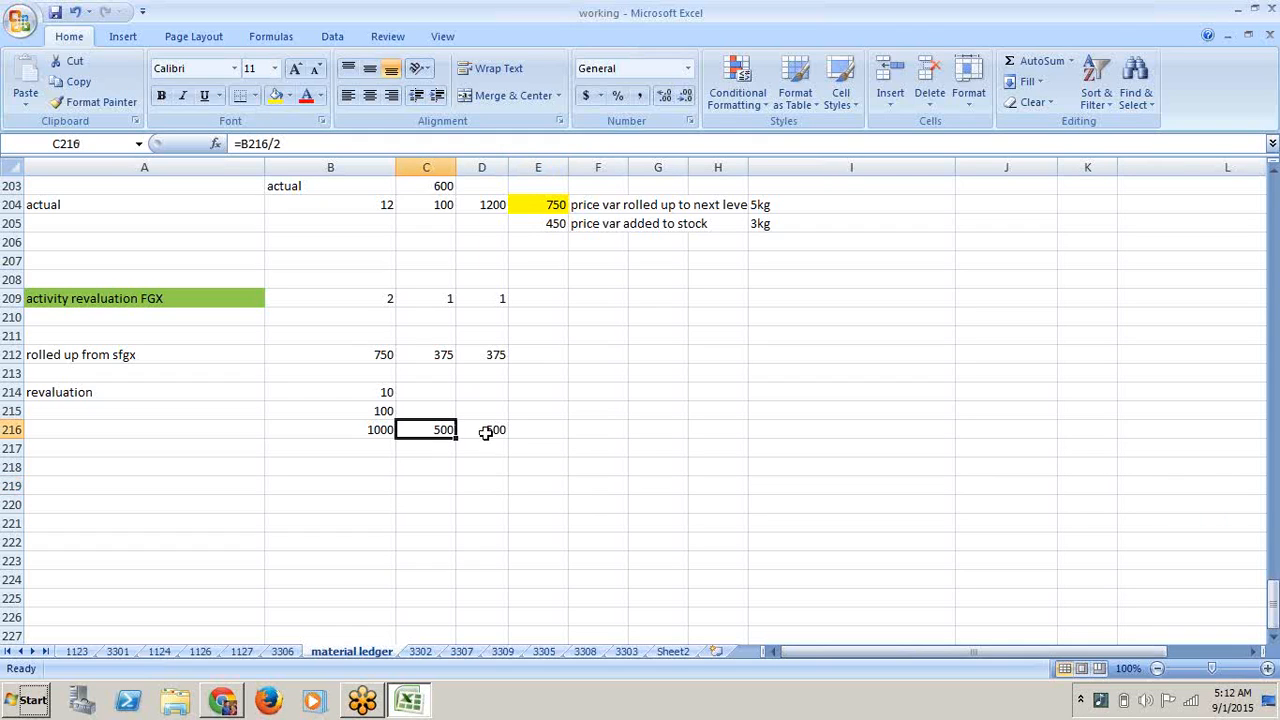
{"action": "left_click", "coordinate": [488, 430]}
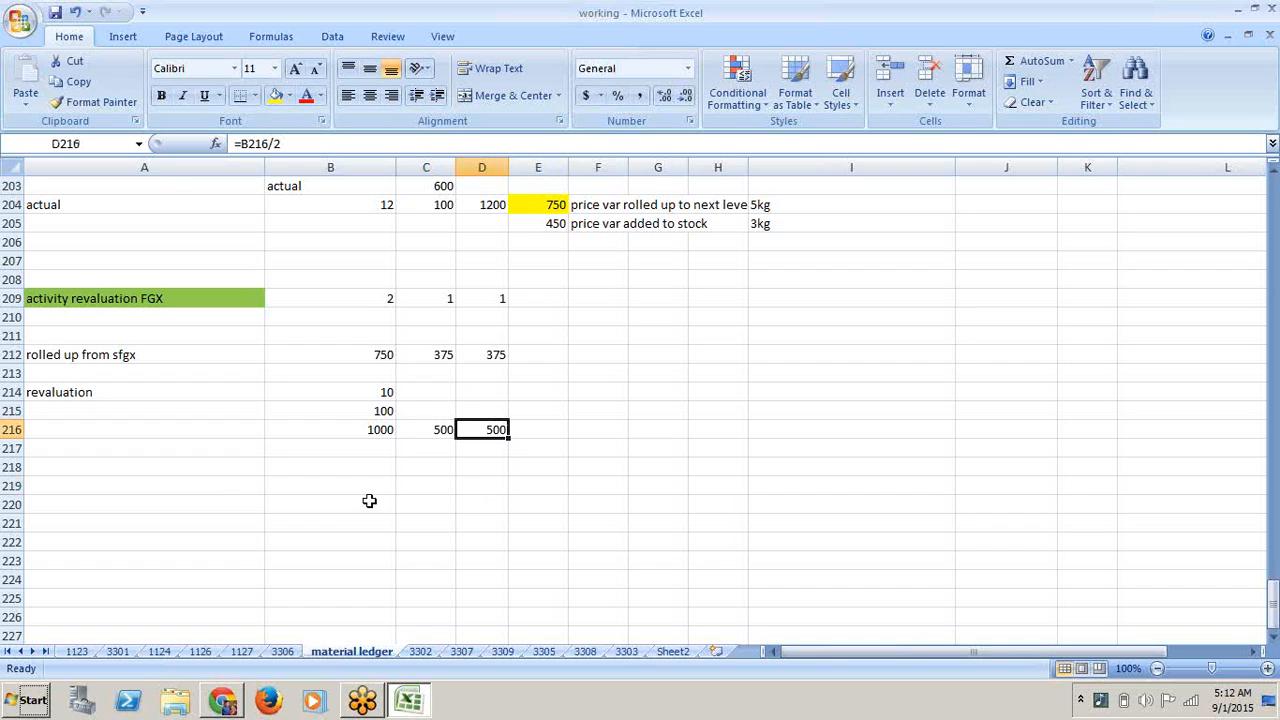
- Enter the heading PUP in A220, below the FGX revaluation figures, and fill the cell yellow
{"action": "left_click", "coordinate": [178, 499]}
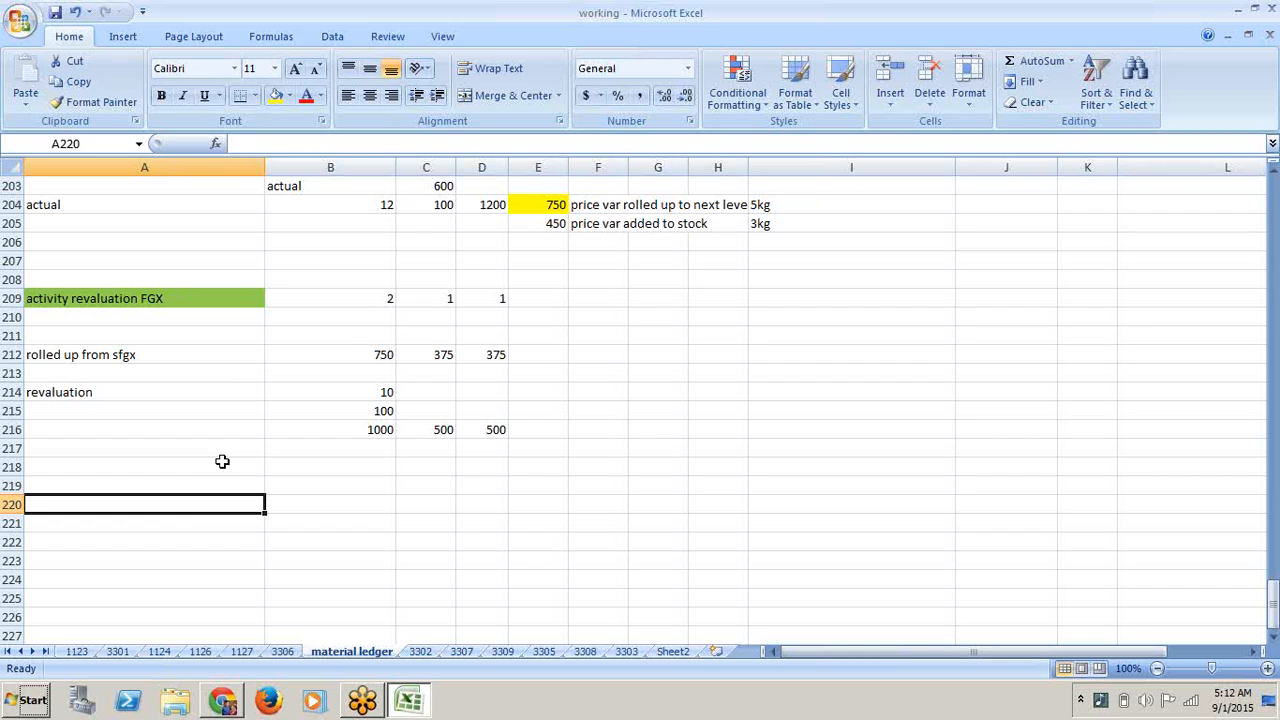
{"action": "type", "text": "PUP"}
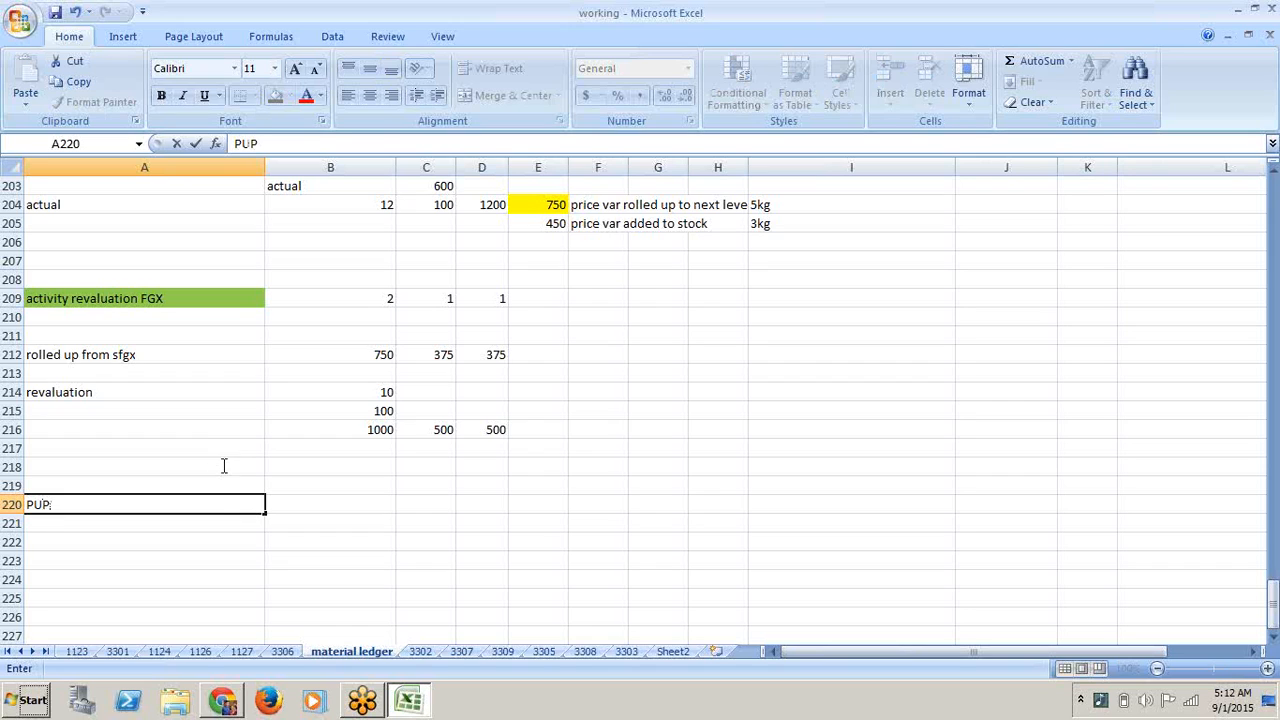
{"action": "left_click", "coordinate": [216, 579]}
{"action": "left_click", "coordinate": [184, 502]}
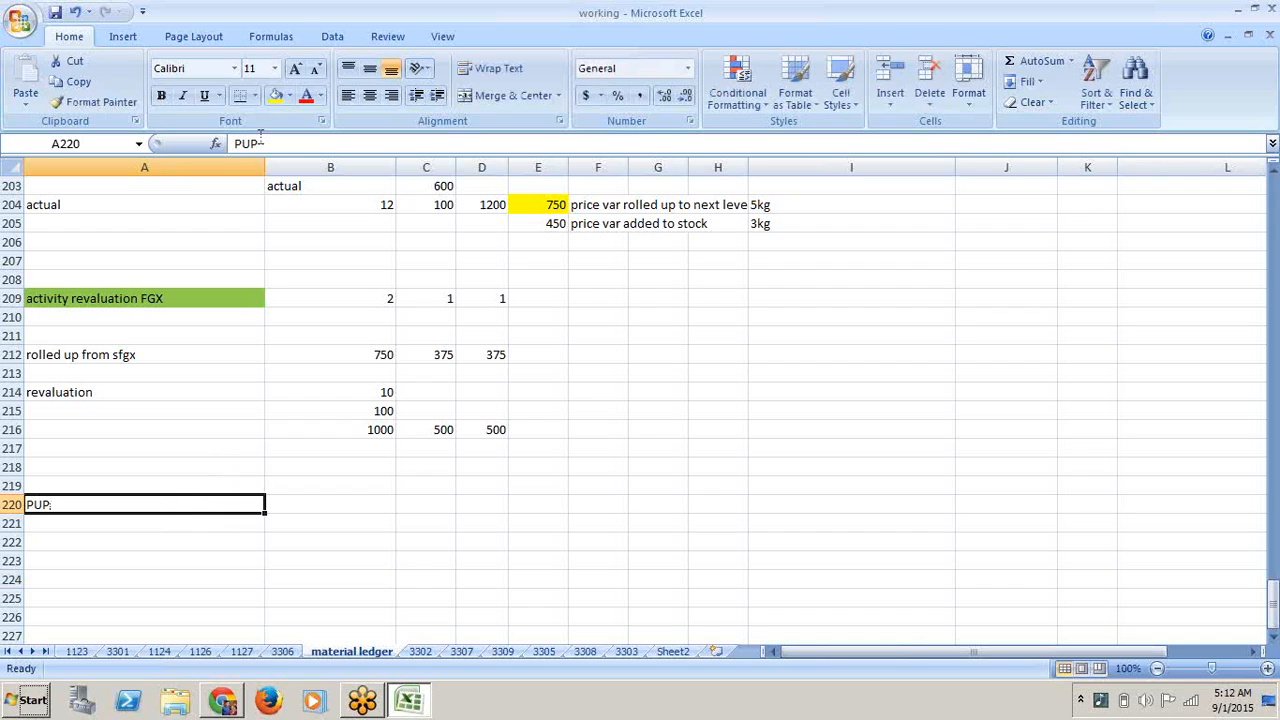
{"action": "left_click", "coordinate": [278, 95]}
{"action": "left_click", "coordinate": [342, 561]}
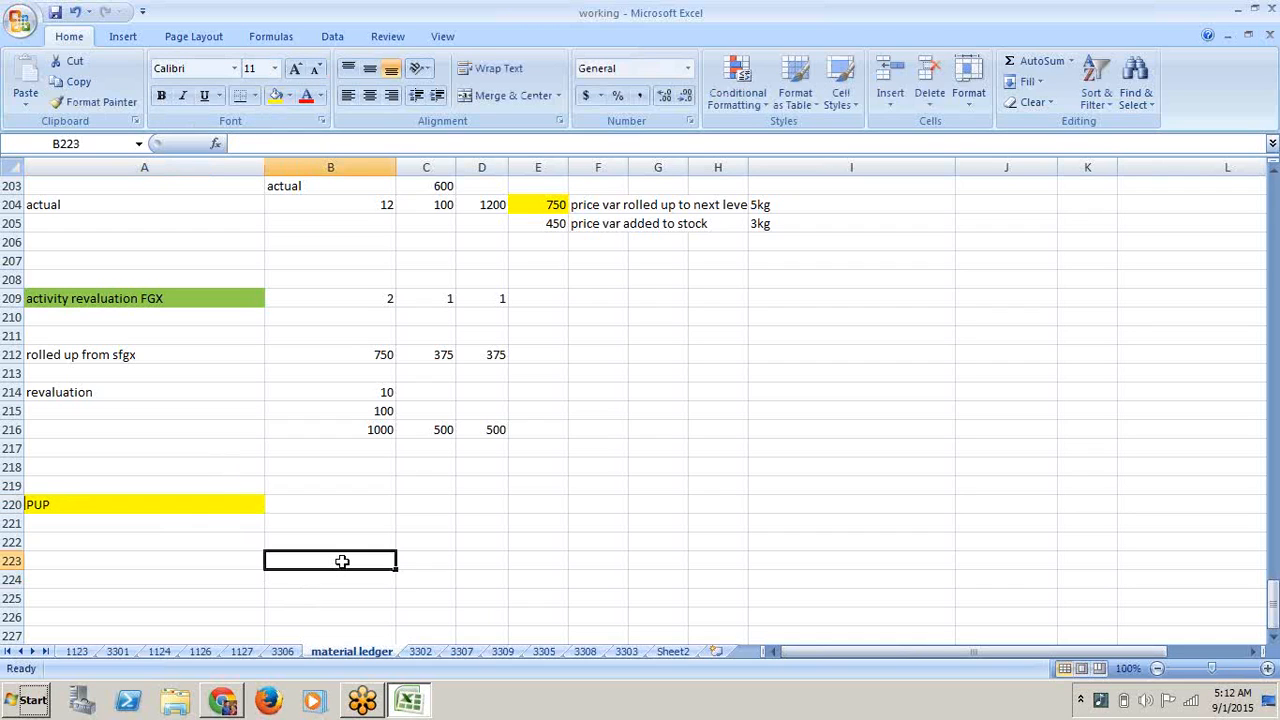
- Start the written PUP formula in B220 with the text "CUMM PRELIMINARY VAL+CUMM PRICE DIFF OF SAME LEVEL"
{"action": "left_click", "coordinate": [332, 507]}
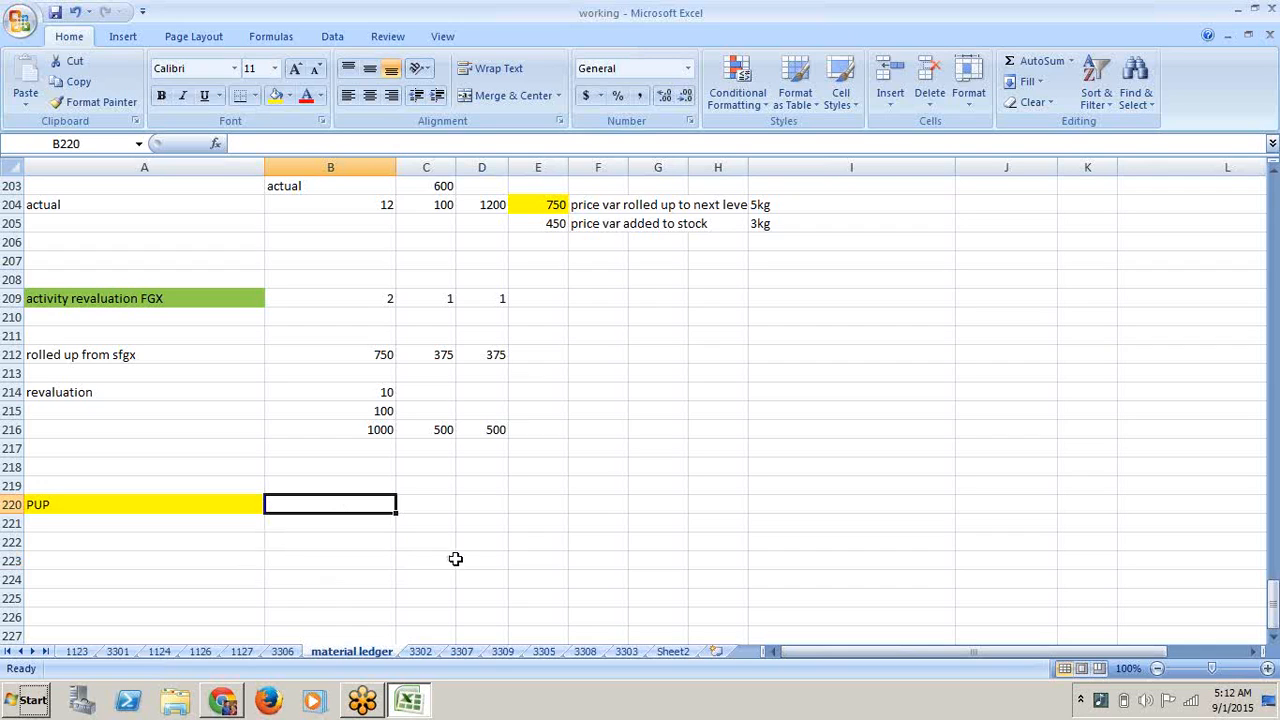
{"action": "type", "text": "CUMM"}
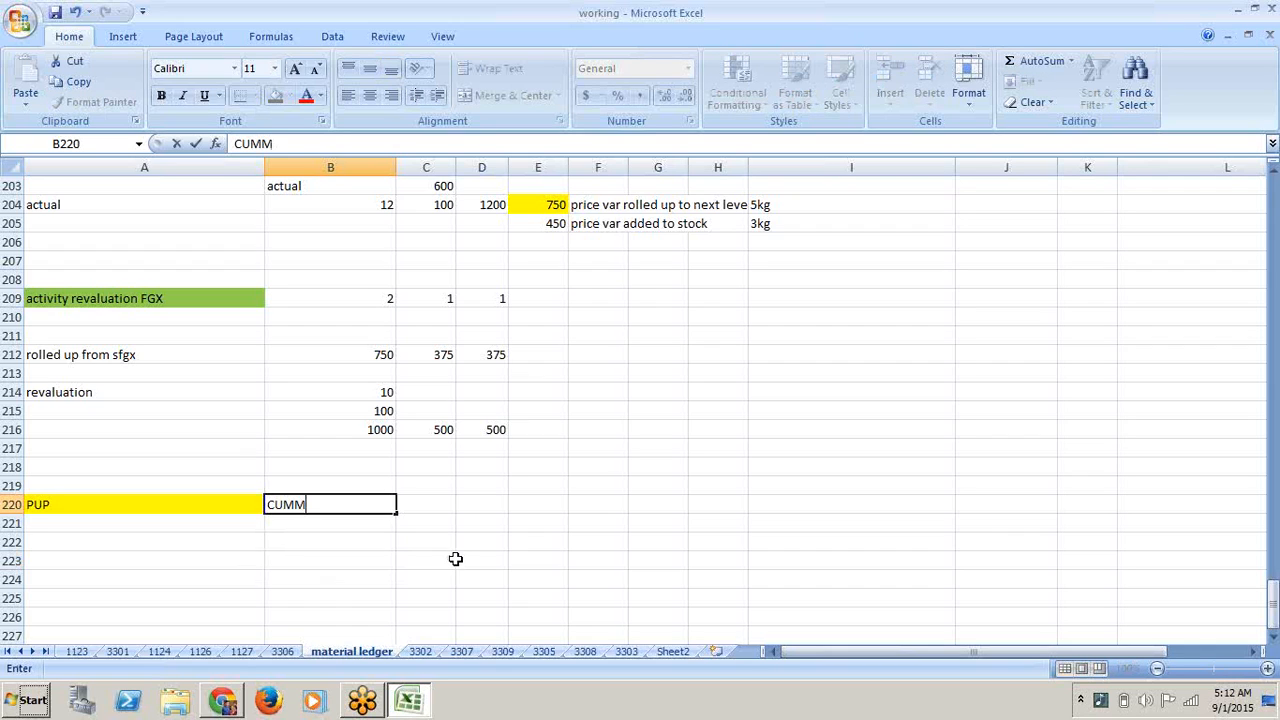
{"action": "type", "text": " PRELIMINARY VAL"}
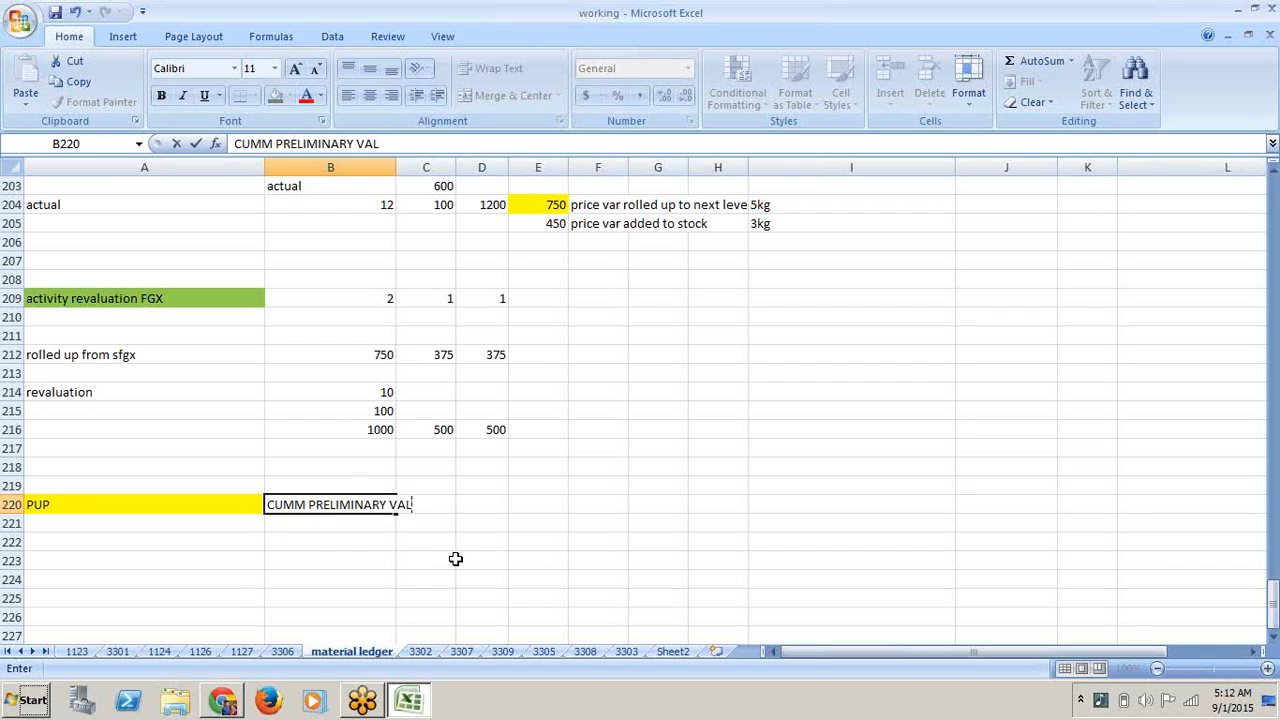
{"action": "type", "text": "+CUMM PRICE D"}
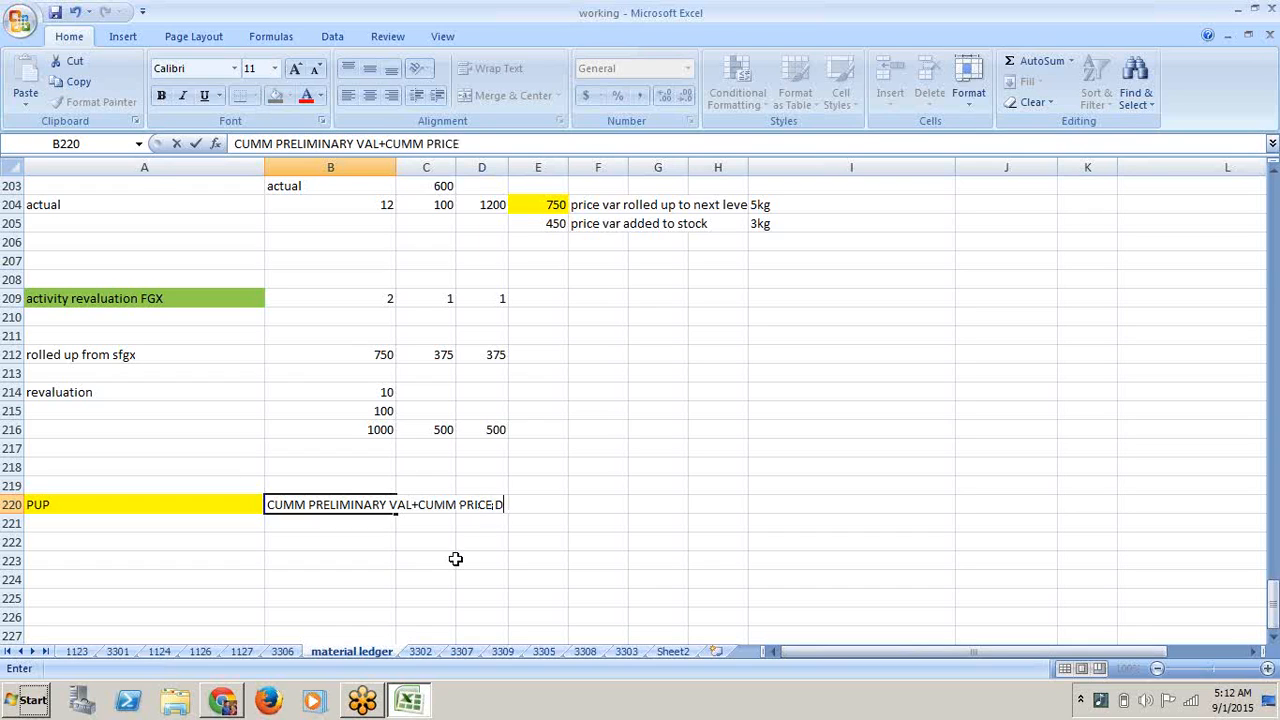
{"action": "type", "text": "IFF OF SAME LEVEL"}
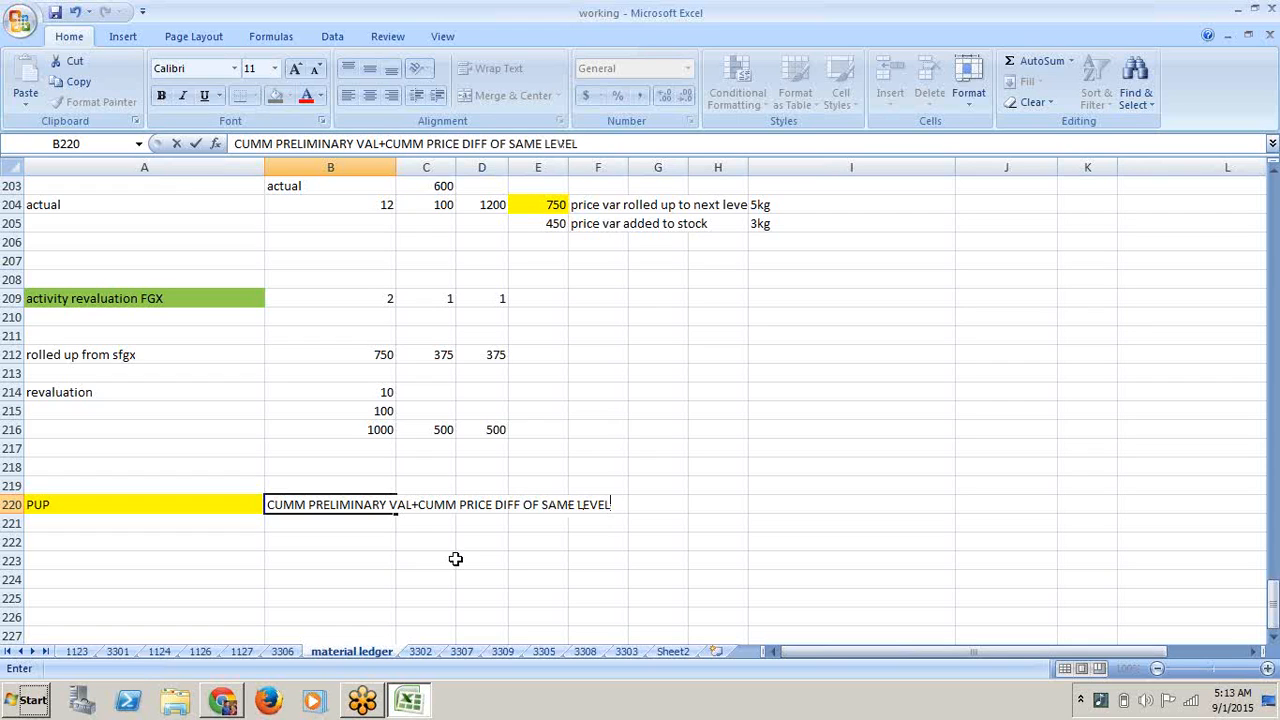
- Extend the PUP formula text in B220 with "+CUMM PRIVCE DIFF OF LOWER LEVEL"
{"action": "type", "text": "+CUMM PRIVCE"}
{"action": "key", "text": "BackSpace"}
{"action": "type", "text": "CE D"}
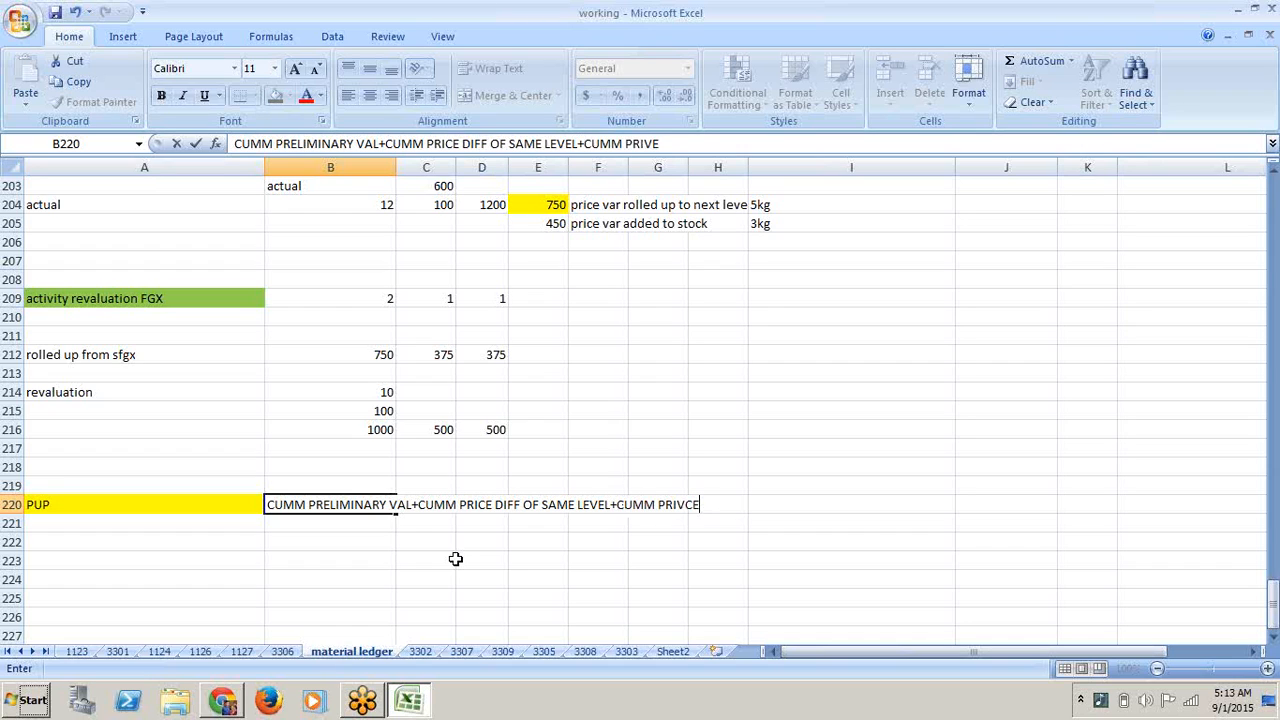
{"action": "type", "text": "IFF OF LOWER LEVEL"}
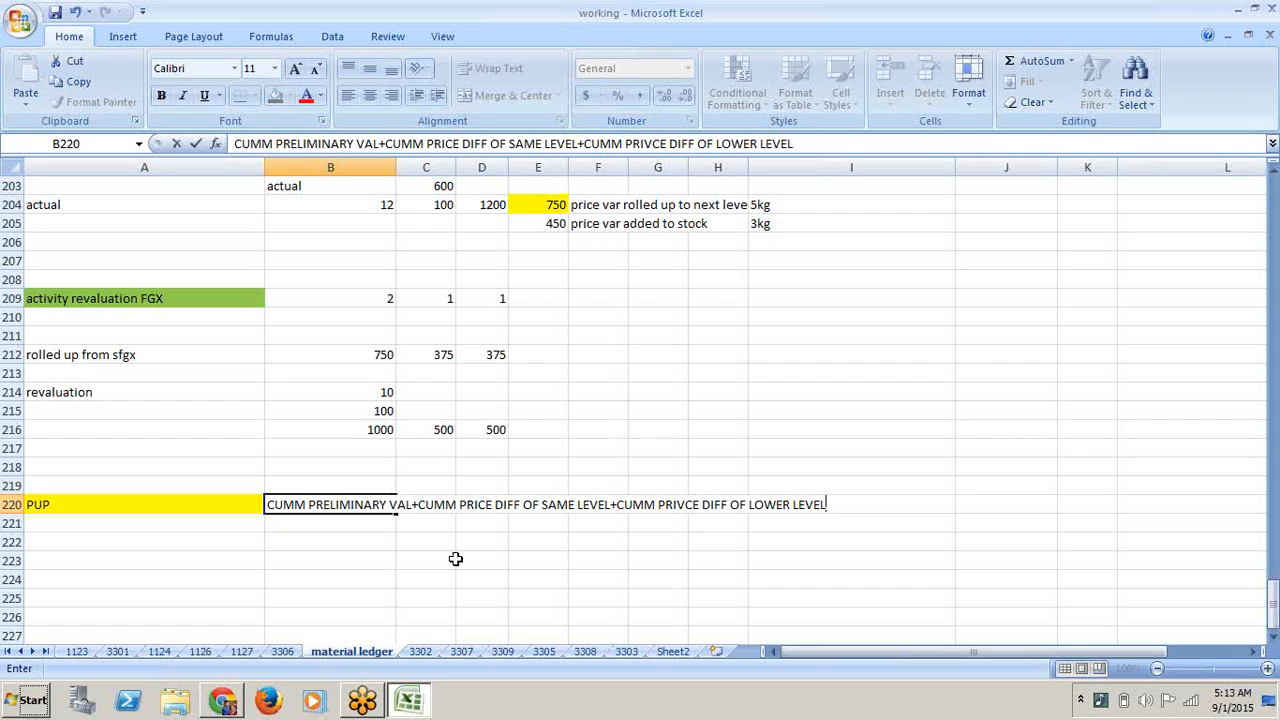
- Add the exchange rate term "+CUMM EXCHANGE RATE DIFF SAME LEVEL AND LOWER LEVEL" to the PUP formula text in B220
{"action": "type", "text": "+CUMM EXC"}
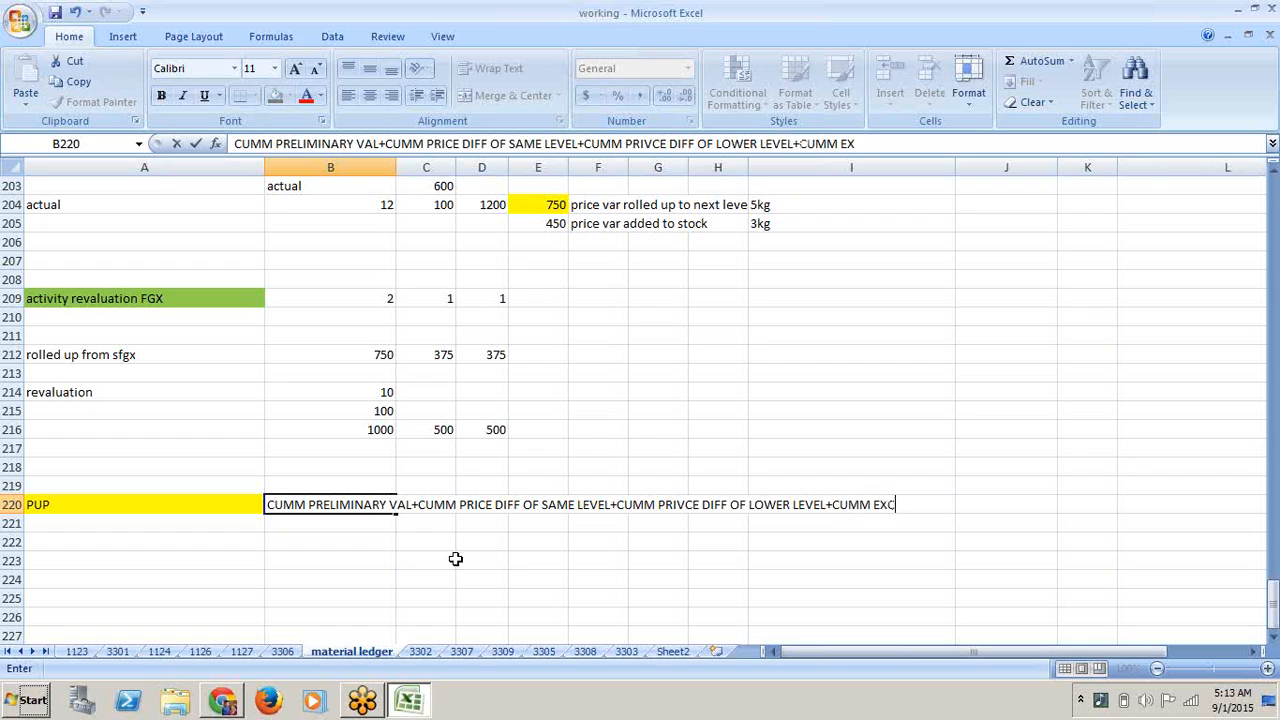
{"action": "type", "text": "HANGE RATE"}
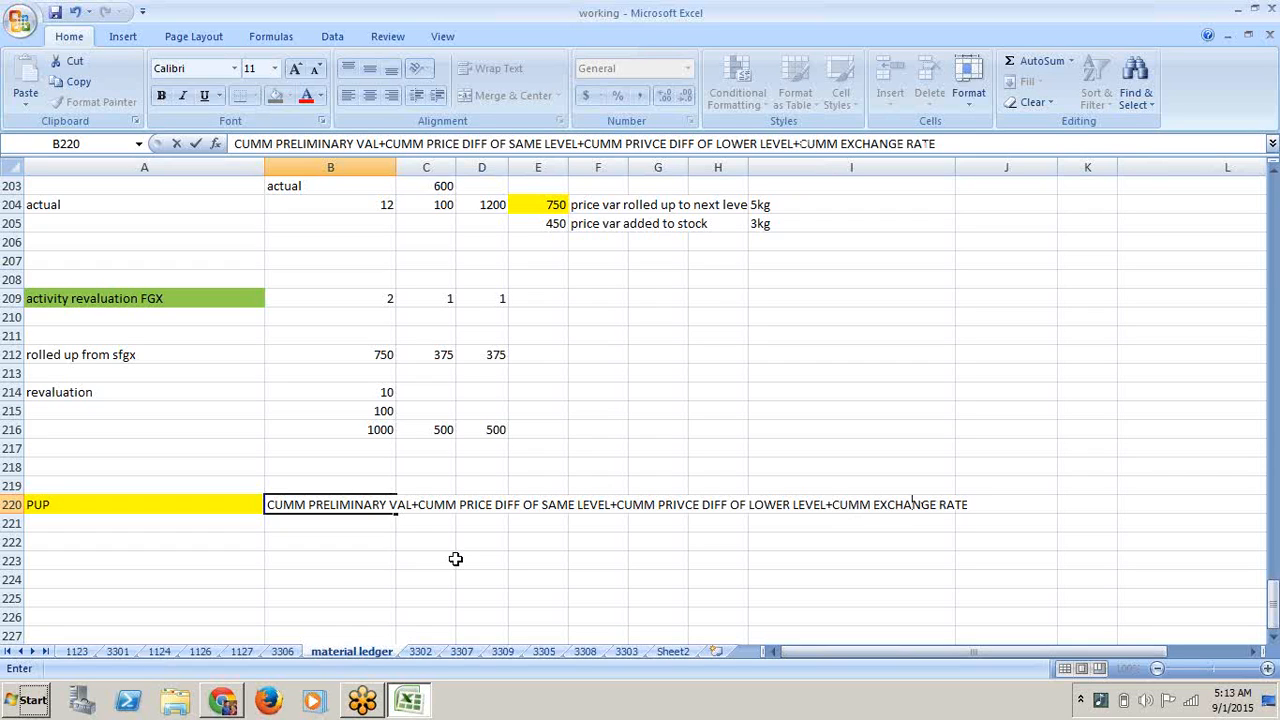
{"action": "type", "text": " DIFF"}
{"action": "type", "text": " SAME LEVE"}
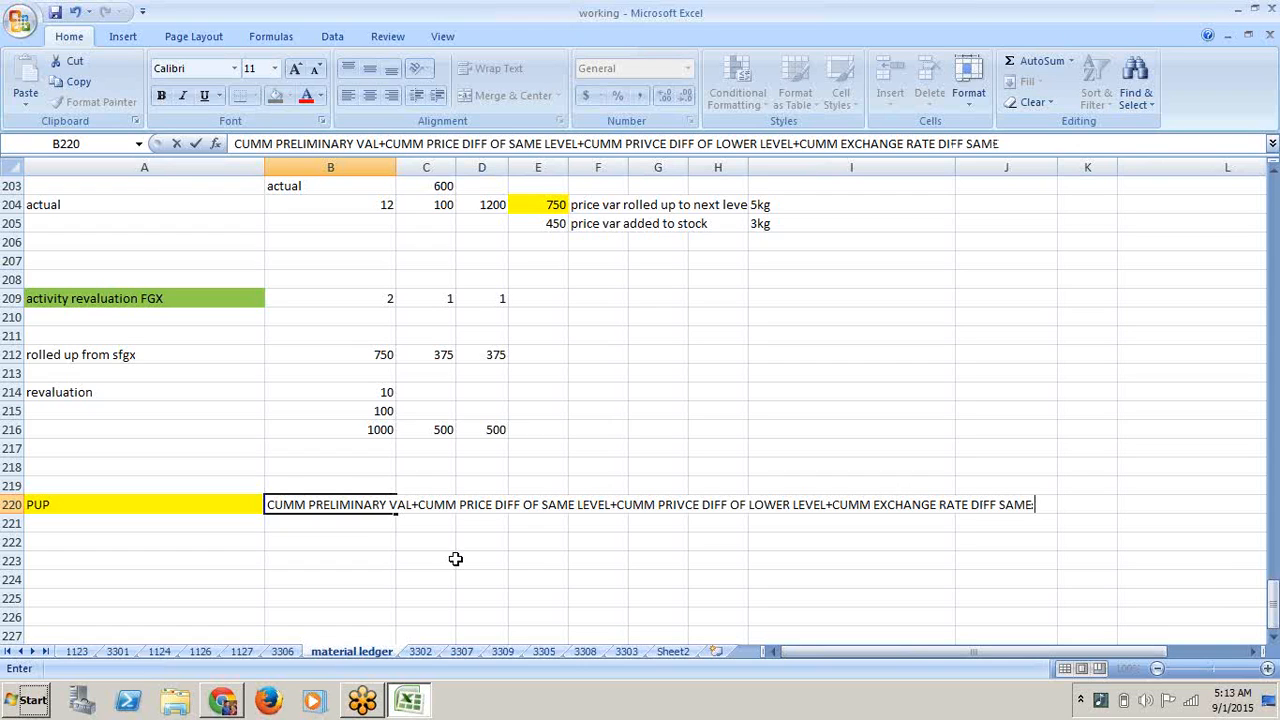
{"action": "type", "text": "L AND LOWER LEVEL"}
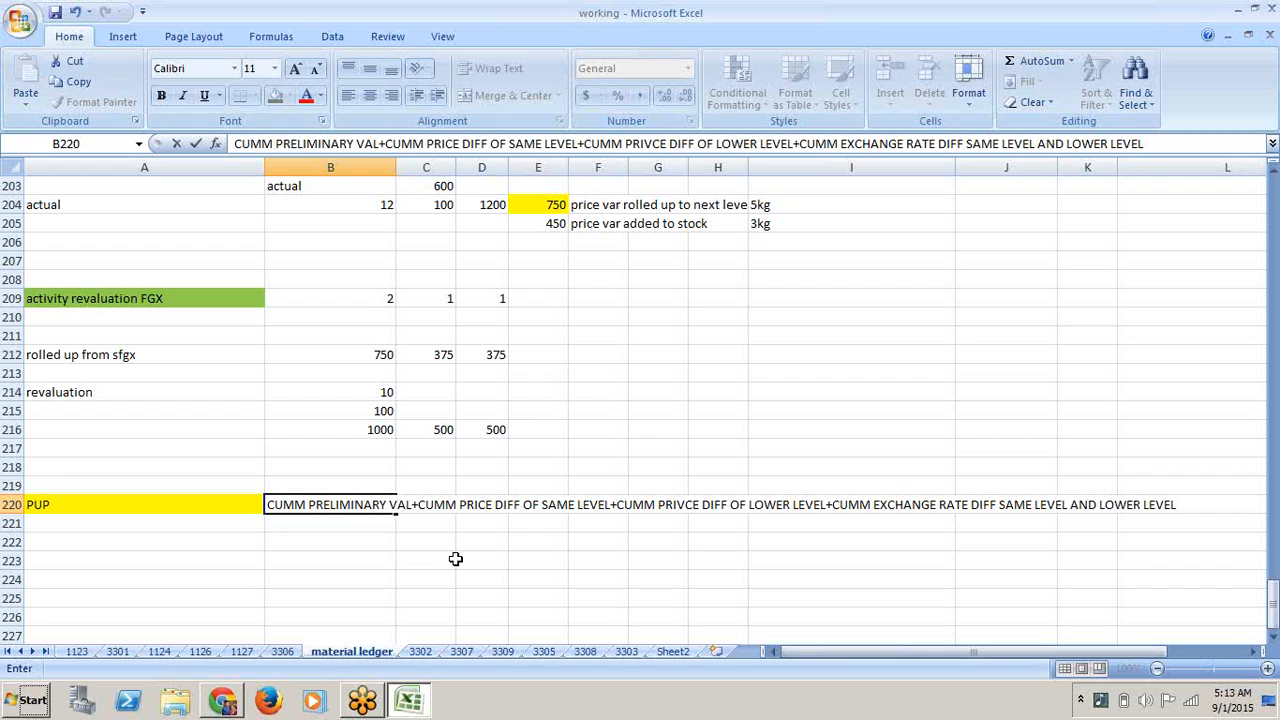
- Append the start of the divisor, "/CUMM INVEN", to the PUP formula text in B220
{"action": "left_click_drag", "start_coordinate": [820, 650], "coordinate": [879, 650]}
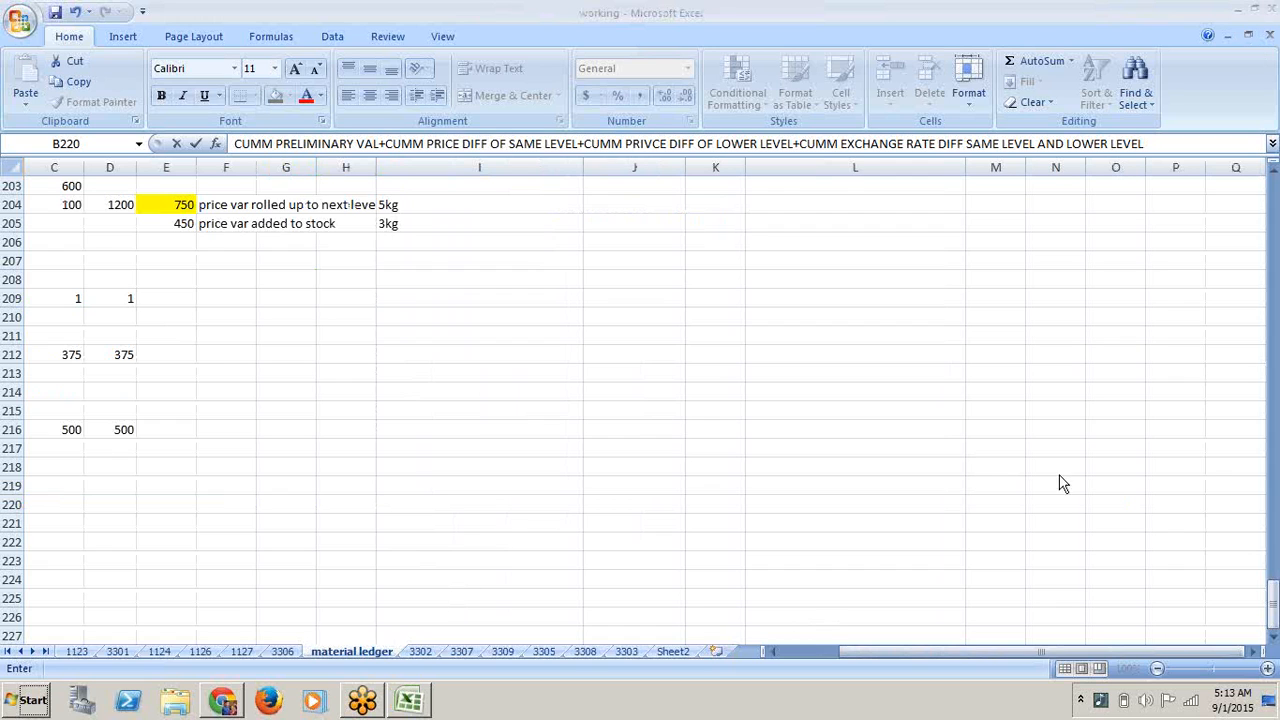
{"action": "left_click", "coordinate": [979, 650]}
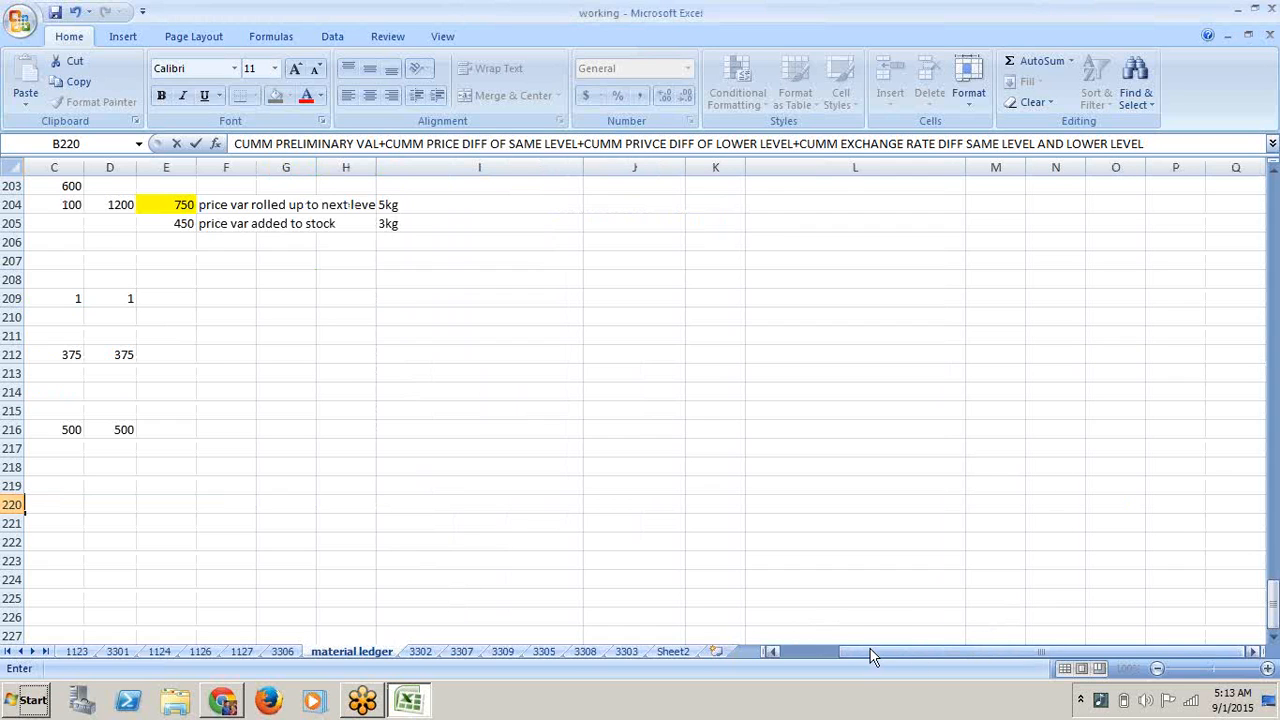
{"action": "left_click_drag", "start_coordinate": [862, 653], "coordinate": [795, 652]}
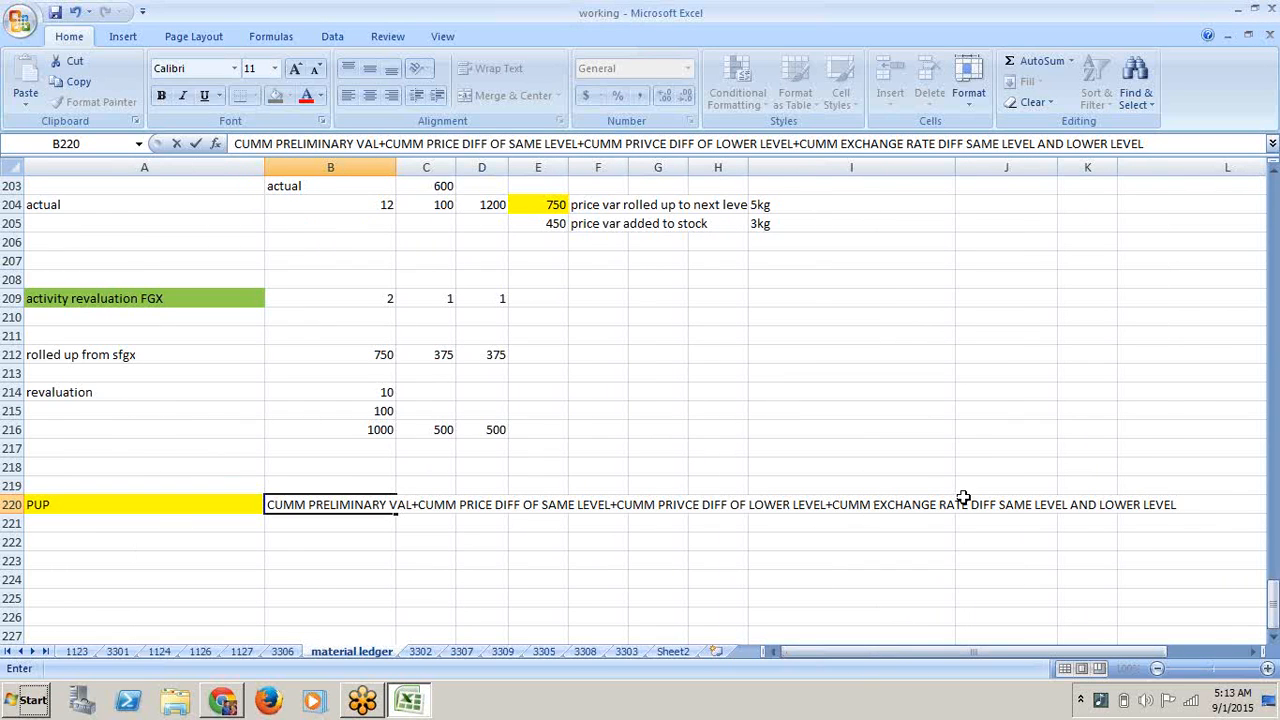
{"action": "type", "text": "/CUMM INVEN"}
{"action": "left_click", "coordinate": [1087, 561]}
{"action": "type", "text": "TORY"}
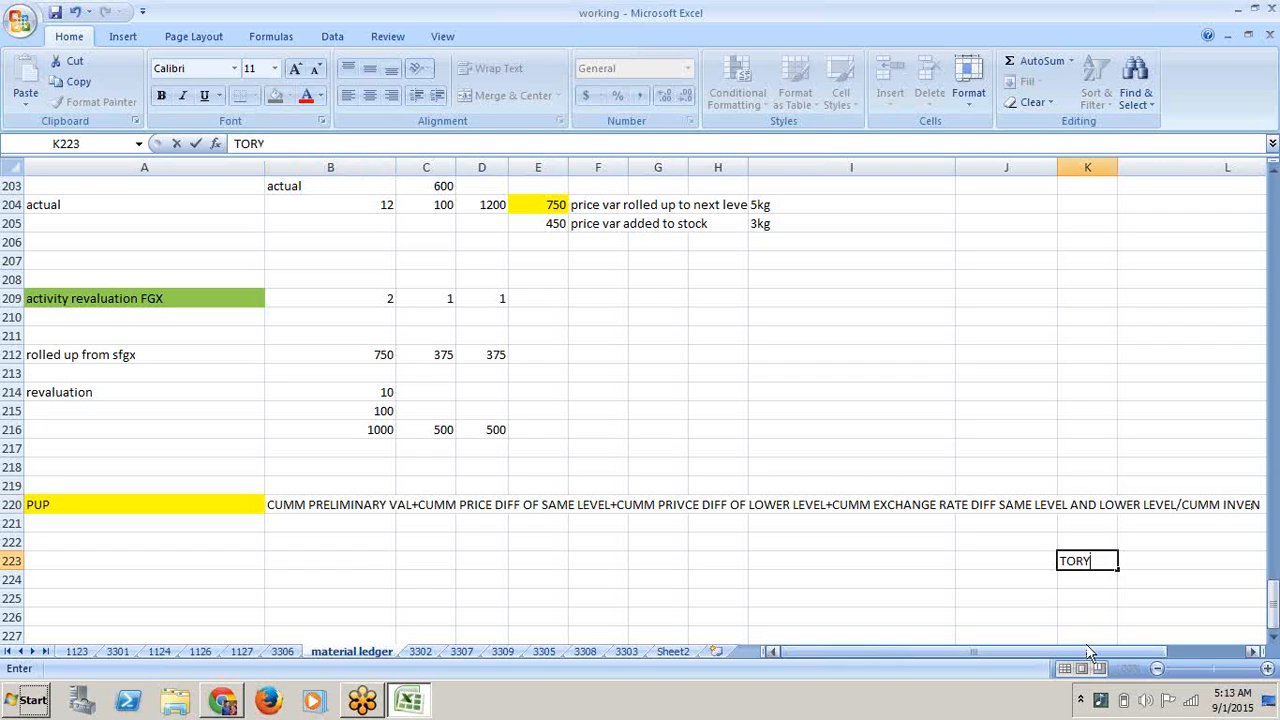
{"action": "key", "text": "BackSpace"}
{"action": "key", "text": "BackSpace"}
{"action": "key", "text": "BackSpace"}
{"action": "key", "text": "BackSpace"}
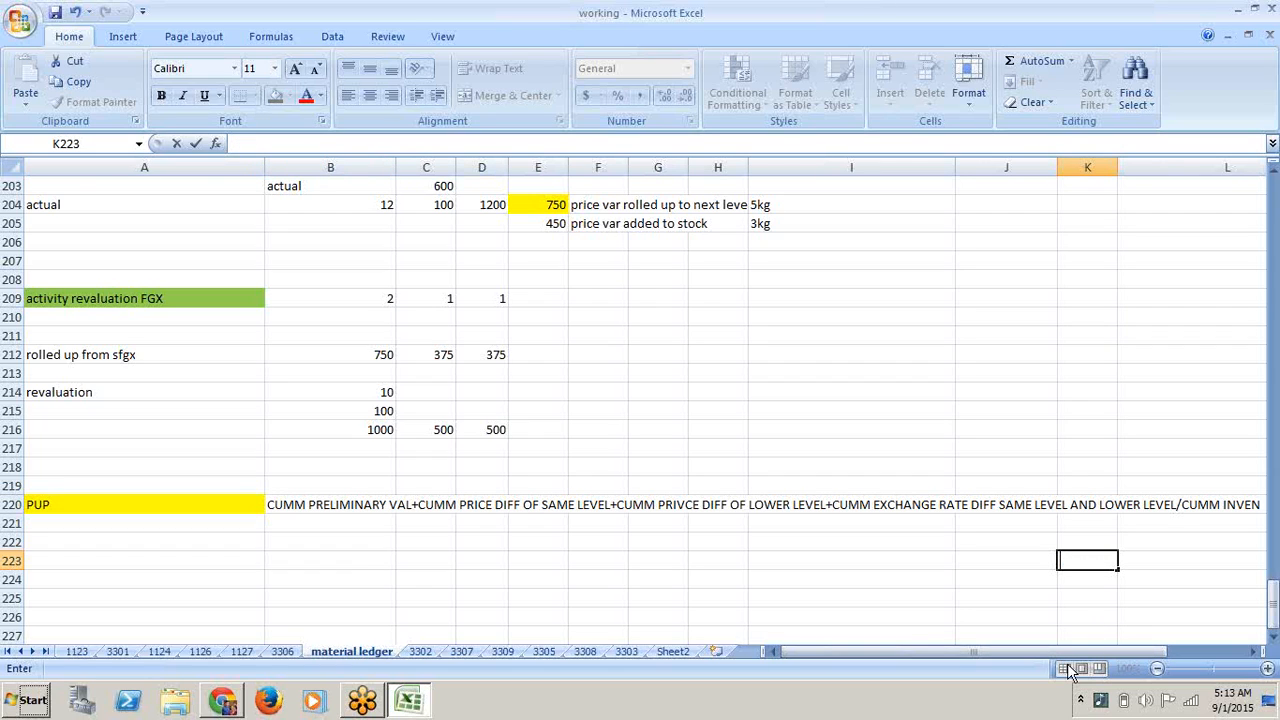
- Complete the divisor at the end of the B220 formula text so that it reads "CUMM INVENTORY"
{"action": "left_click", "coordinate": [385, 505]}
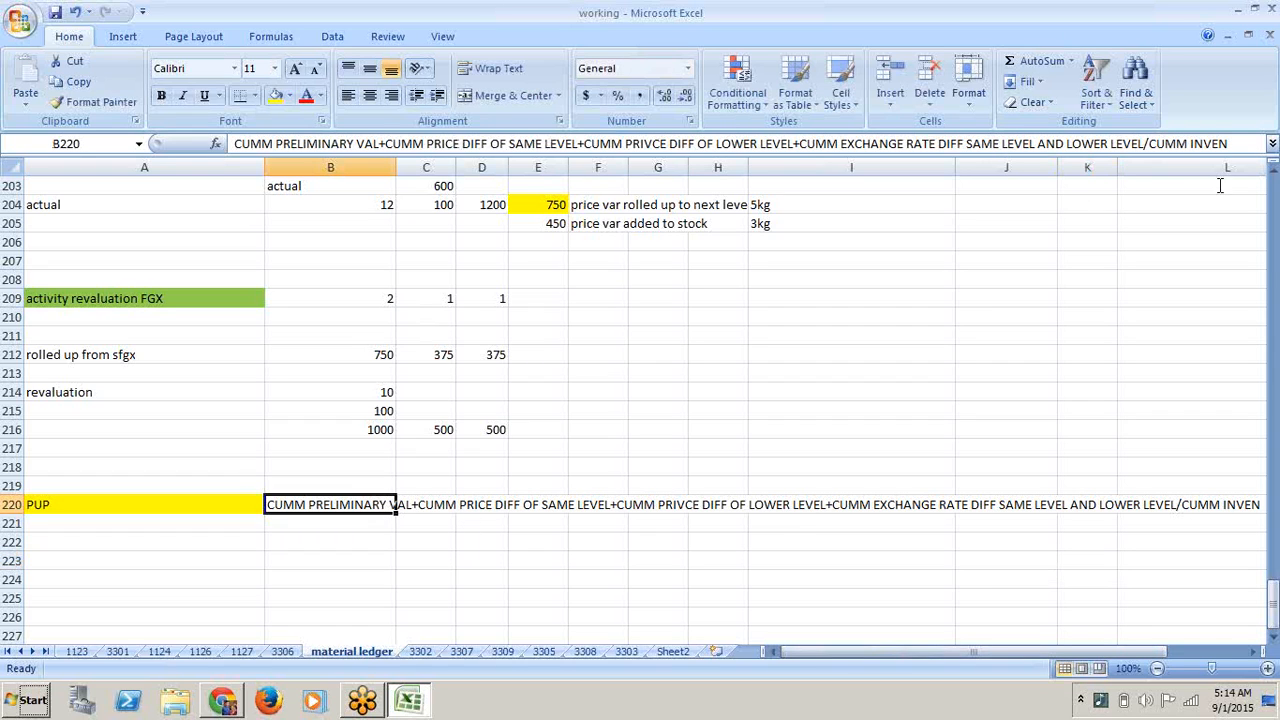
{"action": "left_click", "coordinate": [1236, 143]}
{"action": "type", "text": "T"}
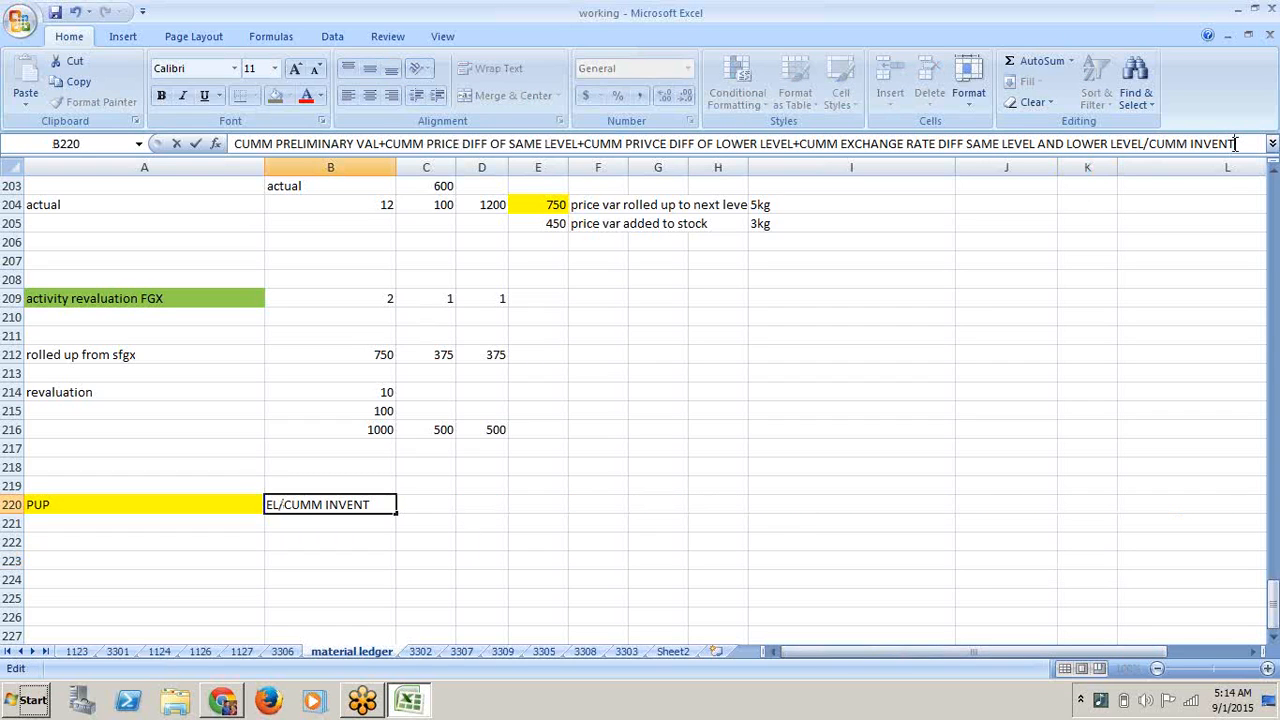
{"action": "type", "text": "ORY"}
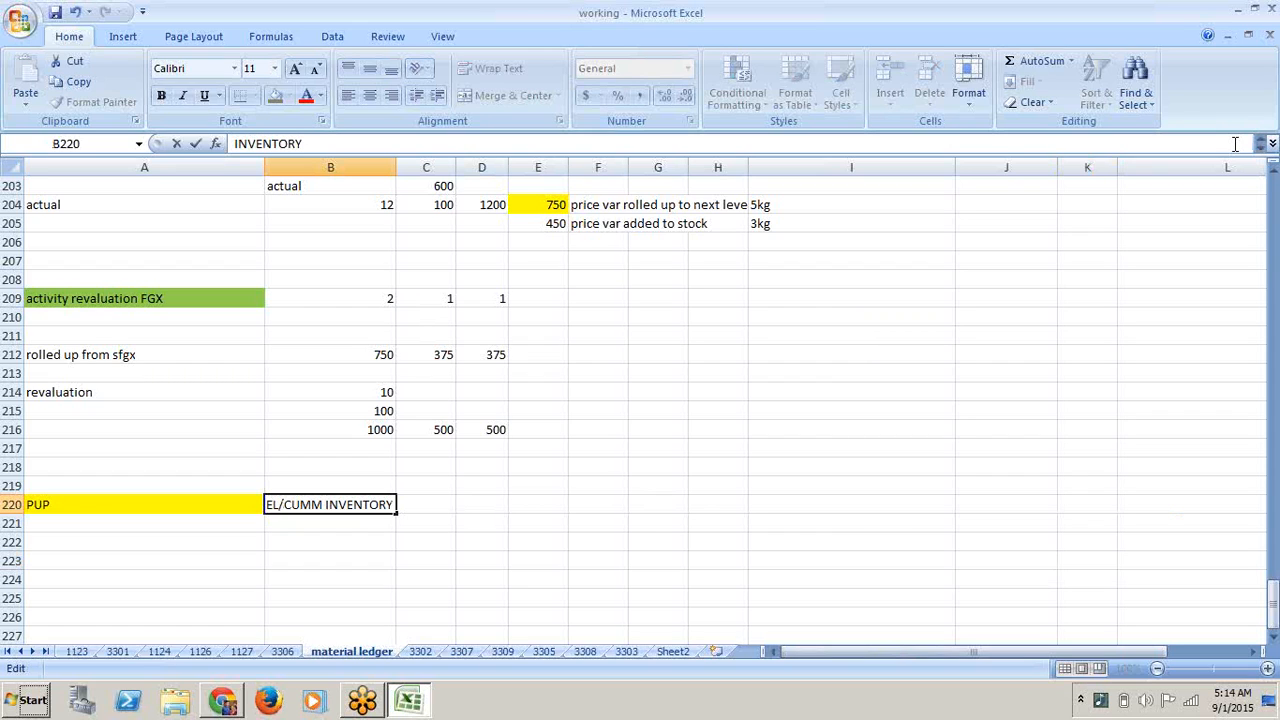
{"action": "left_click", "coordinate": [849, 535]}
{"action": "left_click_drag", "start_coordinate": [851, 653], "coordinate": [798, 656]}
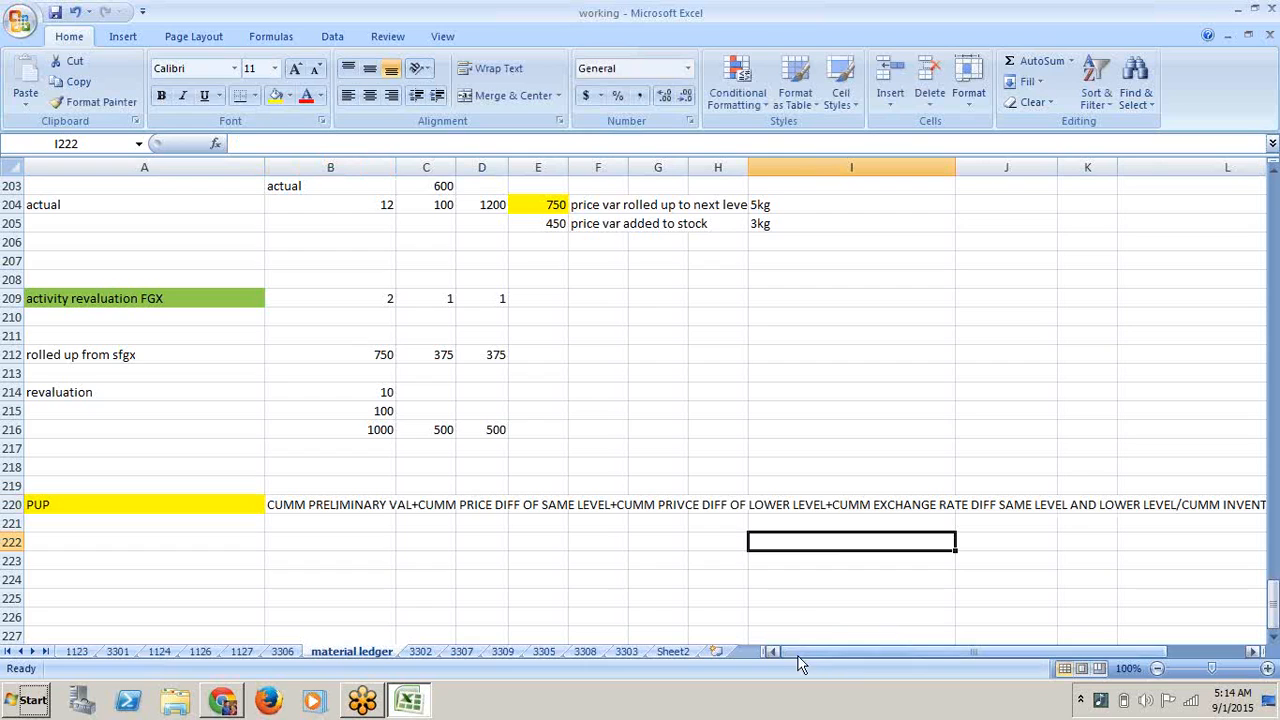
- Enter the material label RMX in A222, below the PUP formula row
{"action": "left_click", "coordinate": [172, 542]}
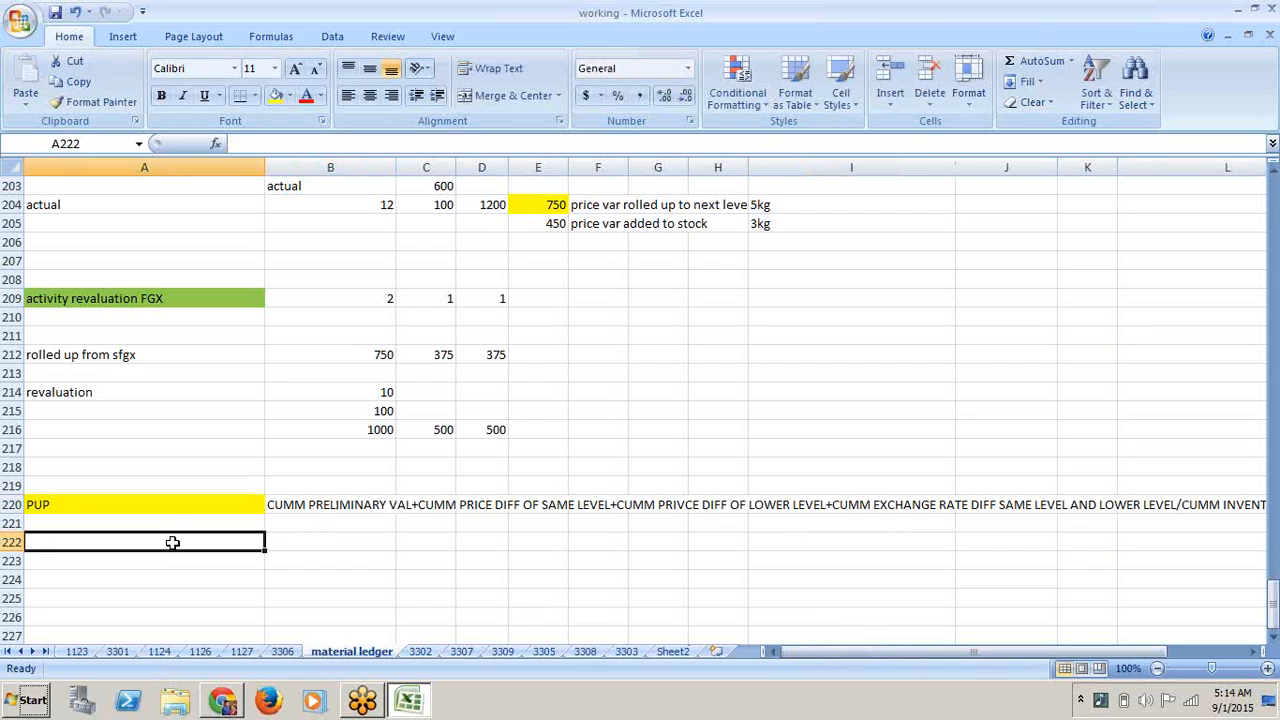
{"action": "type", "text": "RM"}
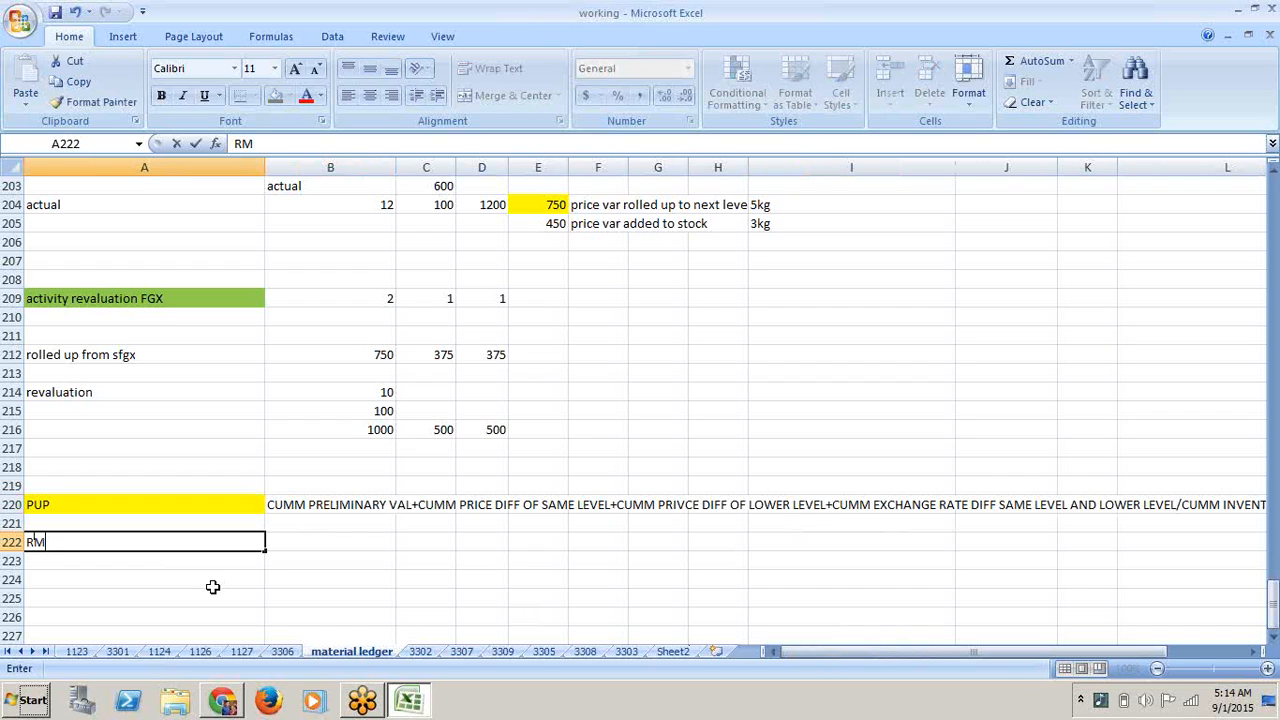
{"action": "type", "text": "X"}
{"action": "left_click", "coordinate": [342, 632]}
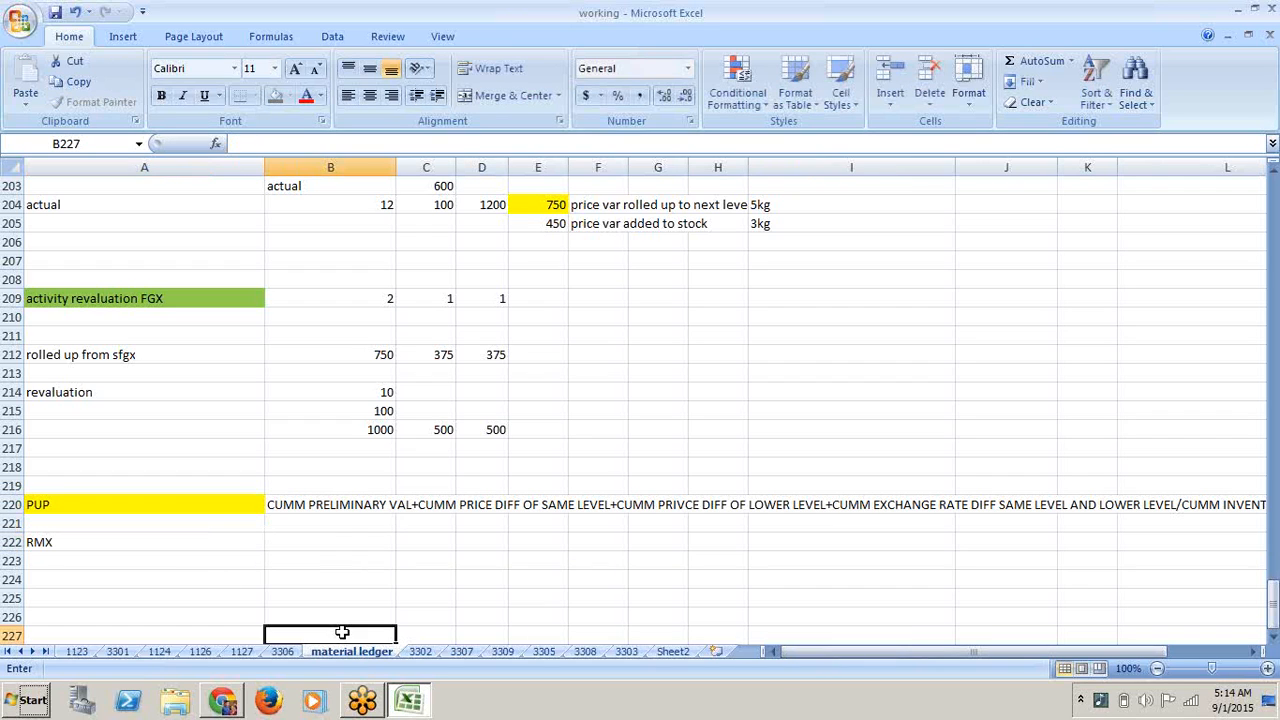
{"action": "left_click", "coordinate": [358, 581]}
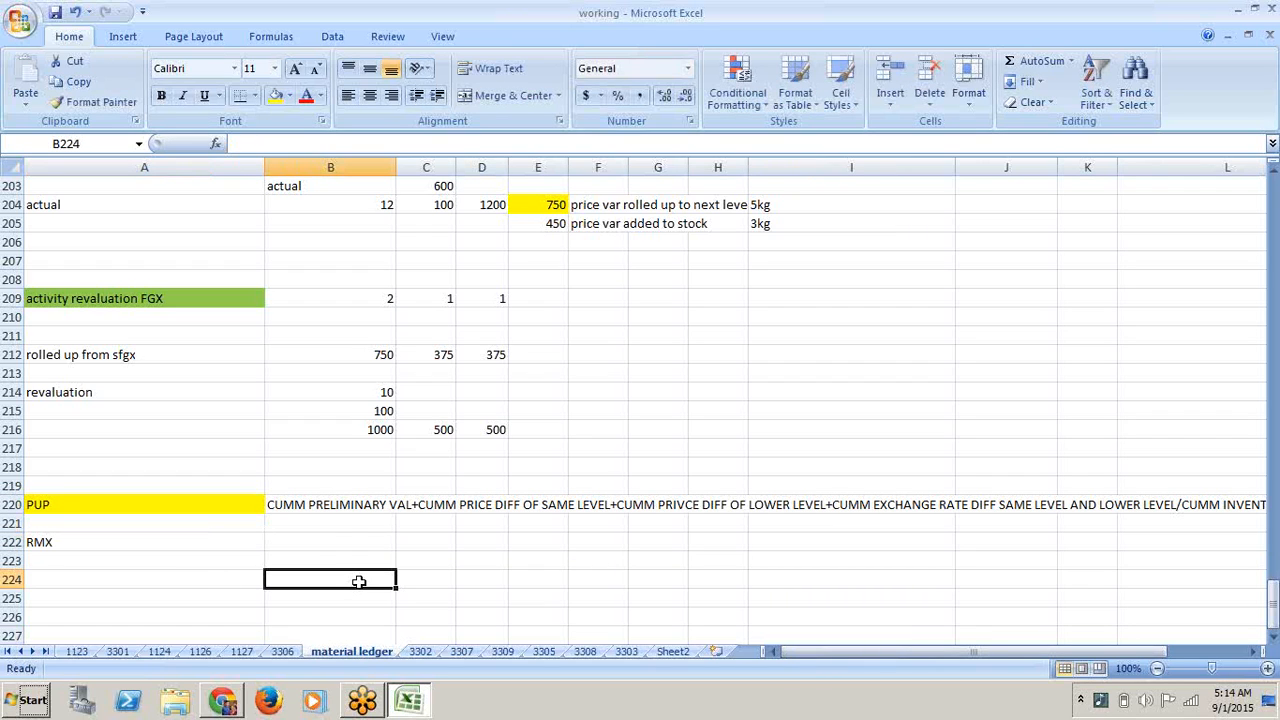
- Look back from the PUP formula through the activity revaluations and the FGX, SFGX and RMX price variance splits
{"action": "left_click", "coordinate": [346, 537]}
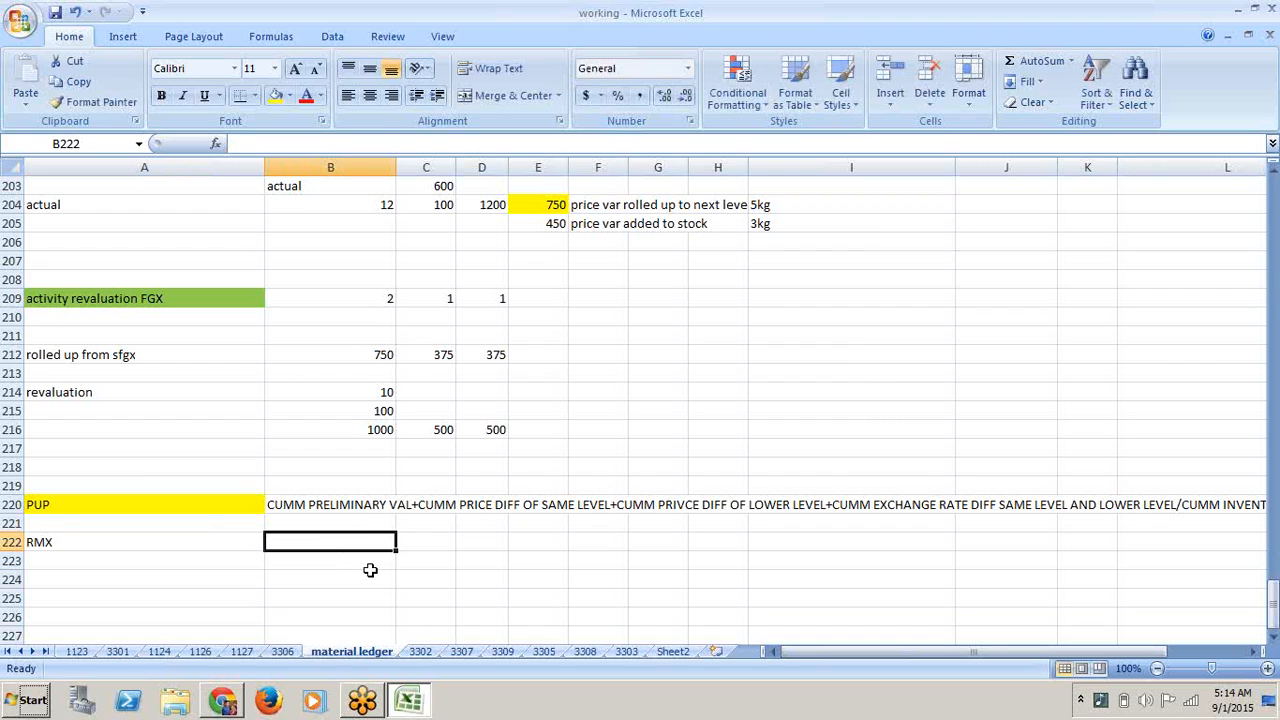
{"action": "key", "text": "Up"}
{"action": "key", "text": "Up"}
{"action": "key", "text": "Up"}
{"action": "key", "text": "Up"}
{"action": "key", "text": "Up"}
{"action": "key", "text": "Up"}
{"action": "key", "text": "Up"}
{"action": "key", "text": "Up"}
{"action": "key", "text": "Up"}
{"action": "key", "text": "Up"}
{"action": "key", "text": "Up"}
{"action": "key", "text": "Up"}
{"action": "key", "text": "Up"}
{"action": "key", "text": "Up"}
{"action": "key", "text": "Up"}
{"action": "key", "text": "Up"}
{"action": "key", "text": "Up"}
{"action": "key", "text": "Up"}
{"action": "key", "text": "Up"}
{"action": "key", "text": "Up"}
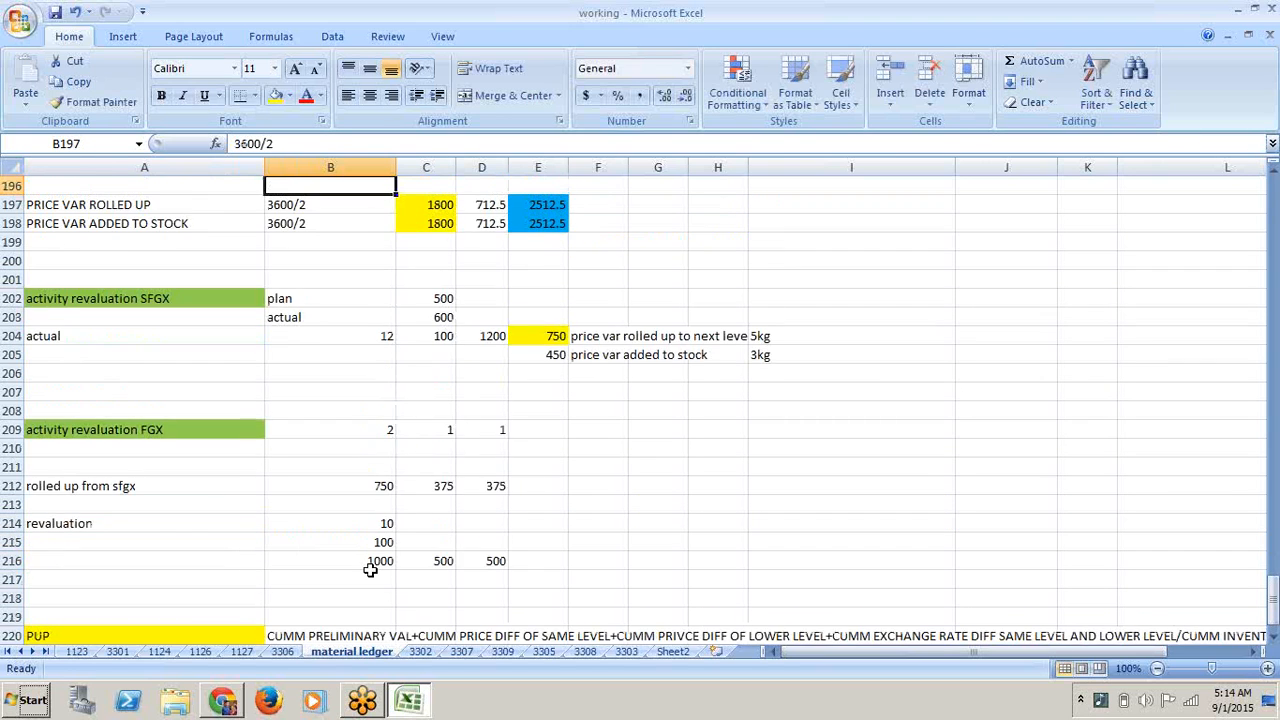
{"action": "key", "text": "Up"}
{"action": "key", "text": "Up"}
{"action": "key", "text": "Up"}
{"action": "key", "text": "Up"}
{"action": "key", "text": "Up"}
{"action": "key", "text": "Up"}
{"action": "key", "text": "Up"}
{"action": "key", "text": "Up"}
{"action": "key", "text": "Up"}
{"action": "key", "text": "Up"}
{"action": "key", "text": "Up"}
{"action": "key", "text": "Up"}
{"action": "key", "text": "Up"}
{"action": "key", "text": "Up"}
{"action": "key", "text": "Up"}
{"action": "key", "text": "Up"}
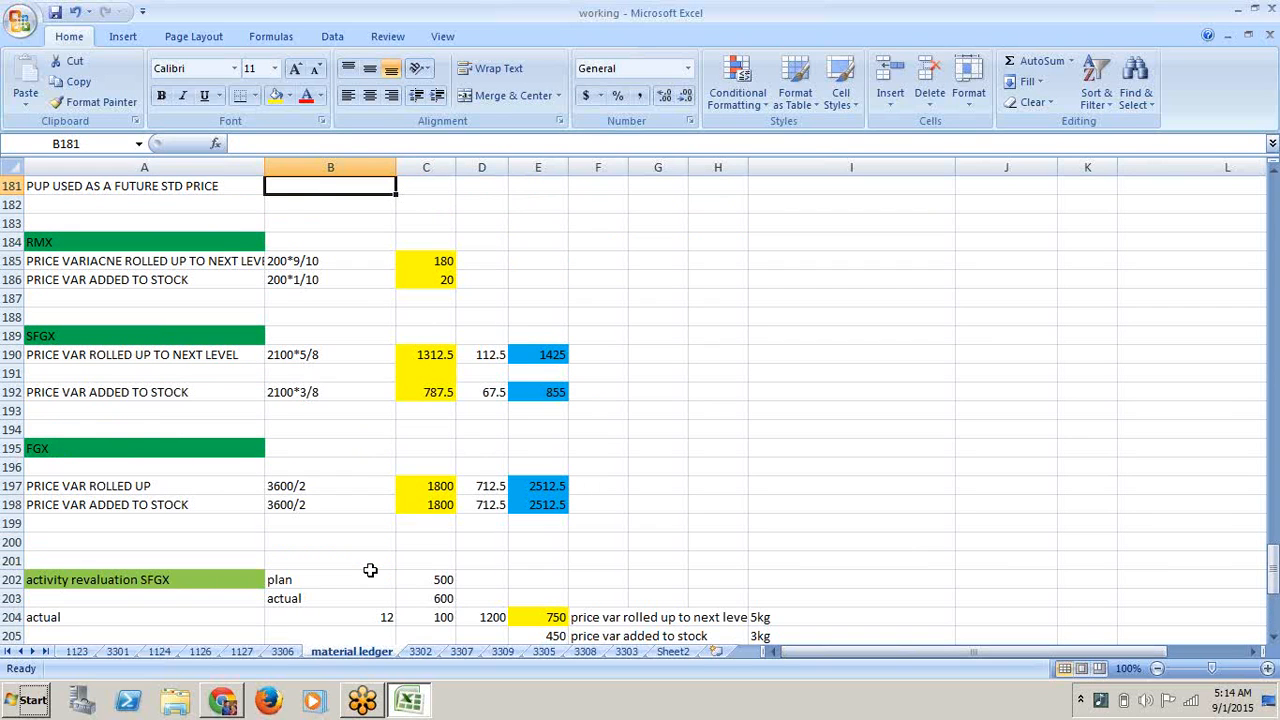
{"action": "key", "text": "Up"}
{"action": "key", "text": "Up"}
{"action": "key", "text": "Up"}
{"action": "key", "text": "Up"}
{"action": "key", "text": "Up"}
{"action": "key", "text": "Up"}
{"action": "key", "text": "Up"}
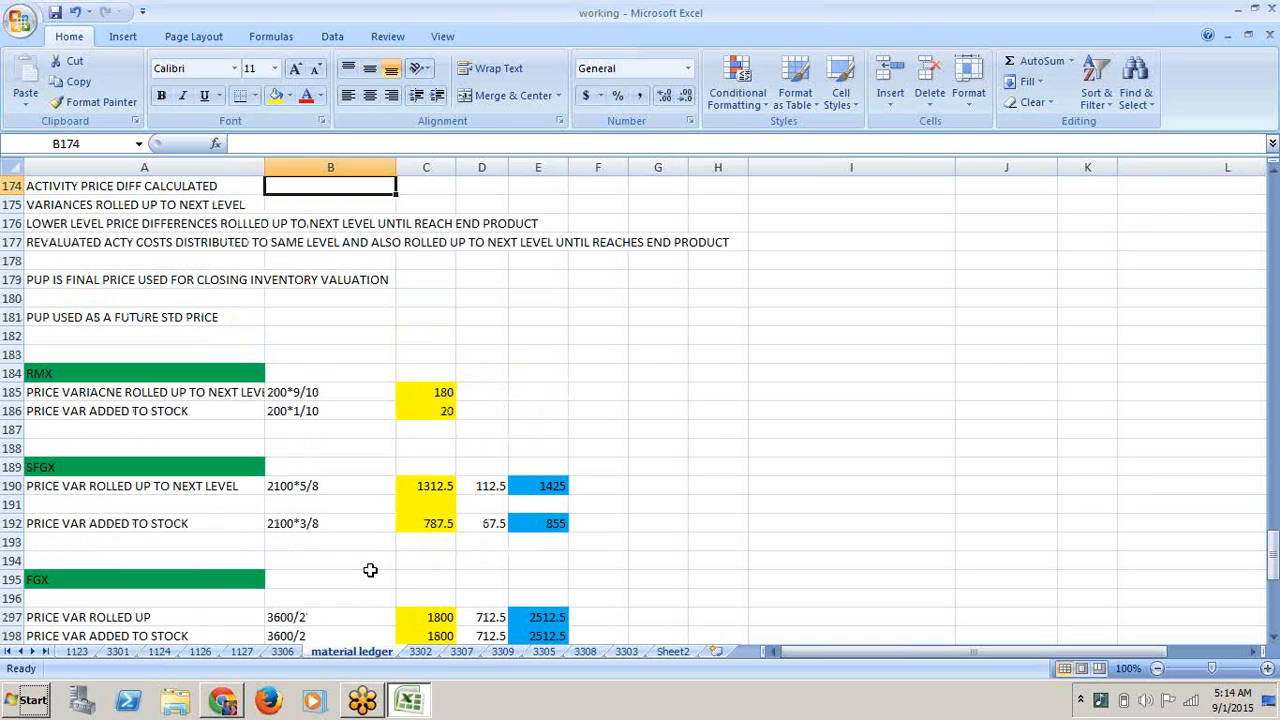
{"action": "left_click", "coordinate": [310, 418]}
{"action": "left_click", "coordinate": [311, 401]}
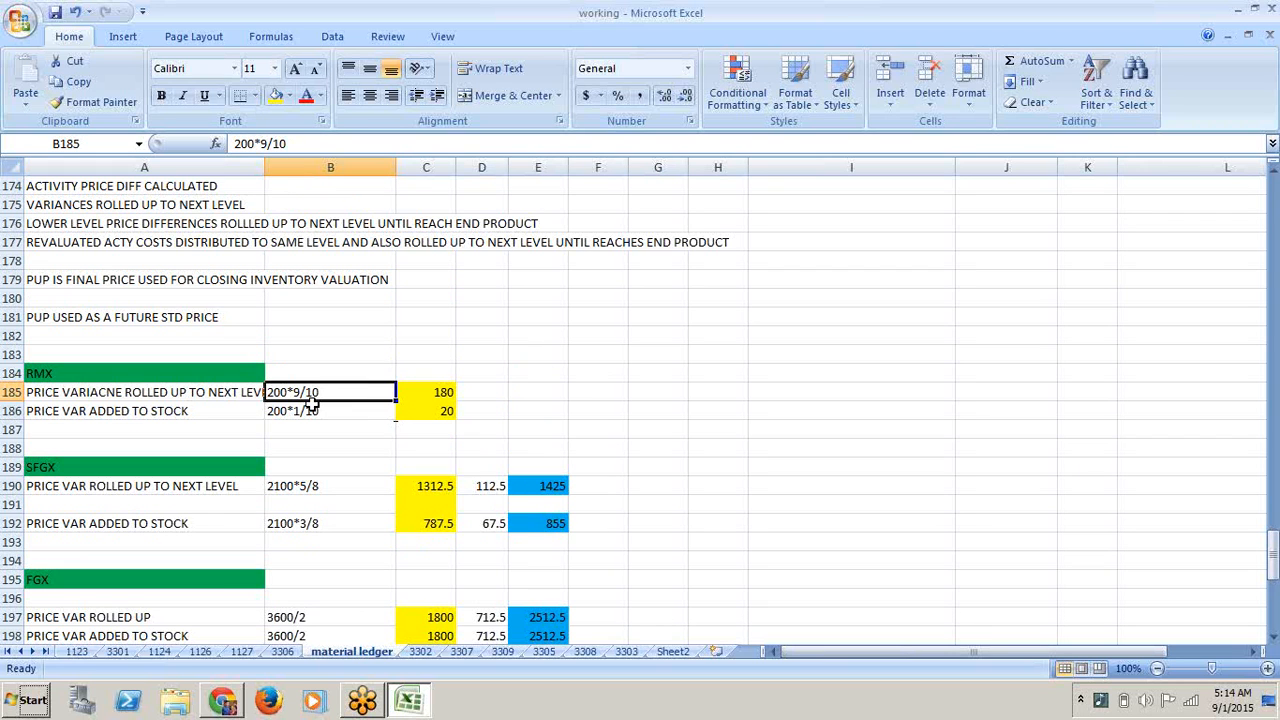
- Examine the actual RMX, FGX and SFGX cost blocks with their single-level PUP and variance calculations
{"action": "key", "text": "Up"}
{"action": "key", "text": "Up"}
{"action": "key", "text": "Up"}
{"action": "key", "text": "Up"}
{"action": "key", "text": "Up"}
{"action": "key", "text": "Up"}
{"action": "key", "text": "Up"}
{"action": "key", "text": "Up"}
{"action": "key", "text": "Up"}
{"action": "key", "text": "Up"}
{"action": "key", "text": "Up"}
{"action": "key", "text": "Up"}
{"action": "key", "text": "Up"}
{"action": "key", "text": "Up"}
{"action": "key", "text": "Up"}
{"action": "key", "text": "Up"}
{"action": "key", "text": "Up"}
{"action": "key", "text": "Up"}
{"action": "key", "text": "Up"}
{"action": "key", "text": "Up"}
{"action": "key", "text": "Up"}
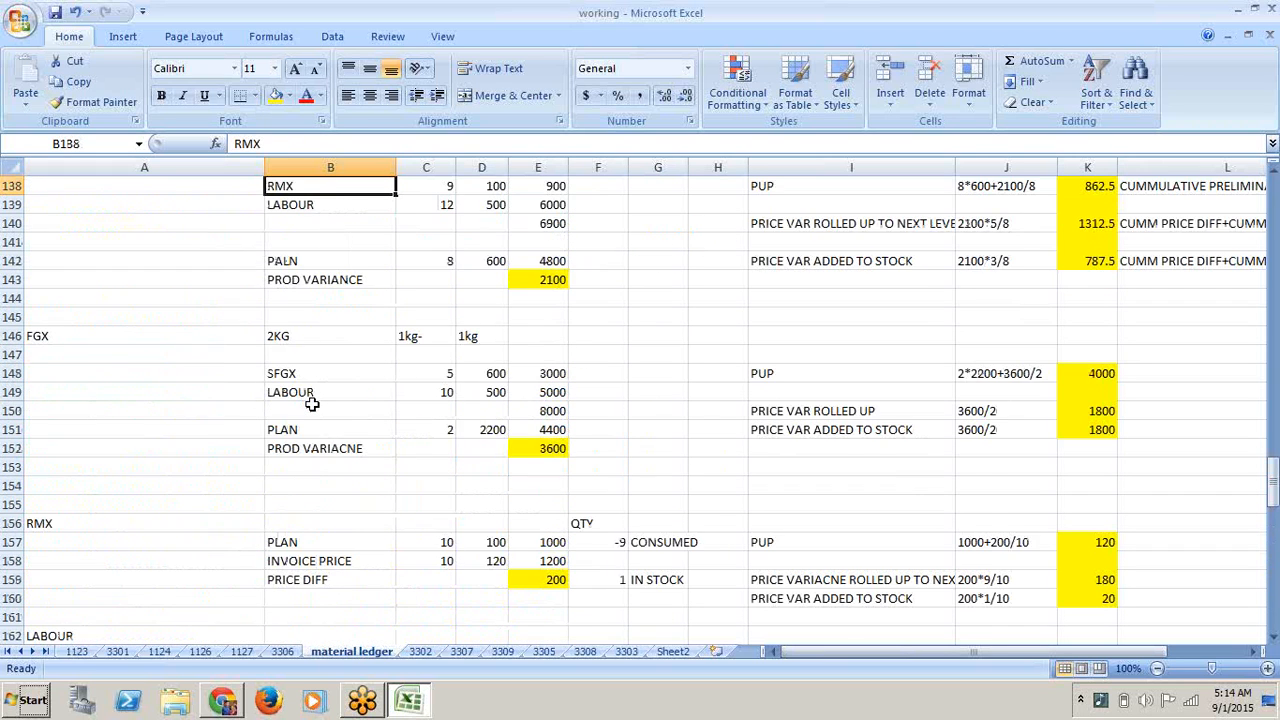
{"action": "key", "text": "Up"}
{"action": "key", "text": "Up"}
{"action": "key", "text": "Up"}
{"action": "key", "text": "Up"}
{"action": "key", "text": "Up"}
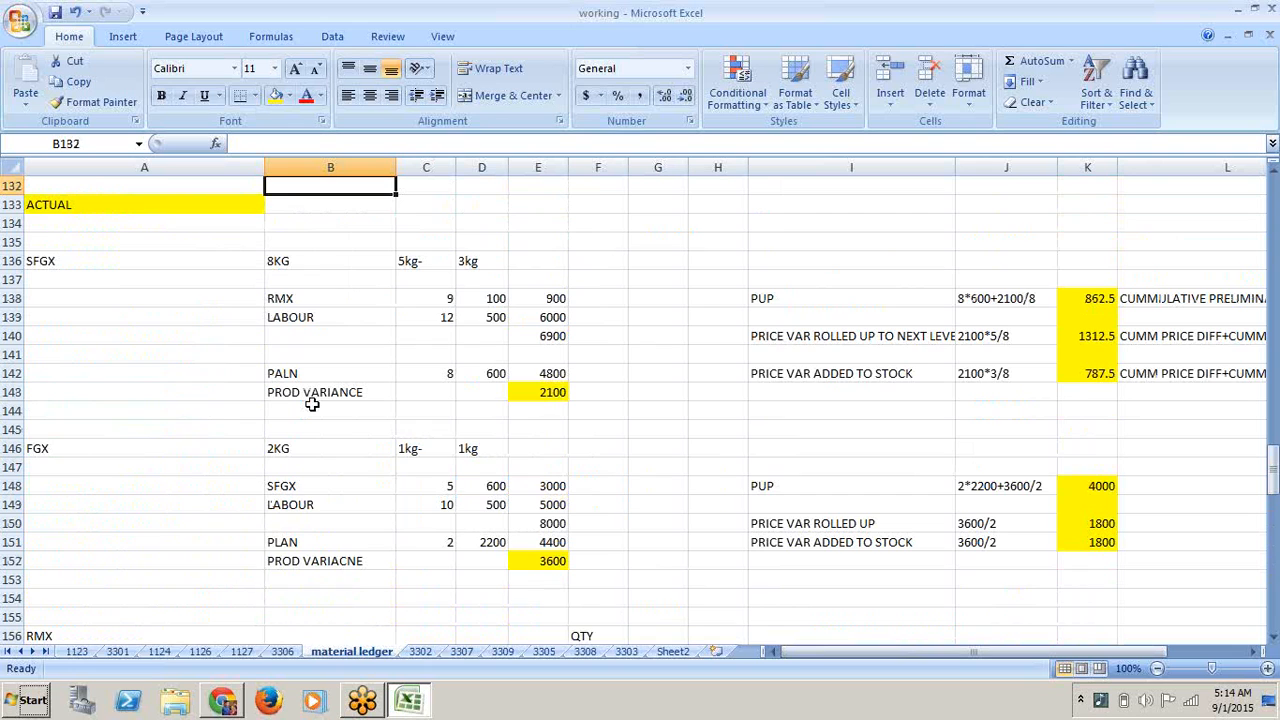
- Examine the PLAN section with the planned costs of FGX, SFGX and RMX
{"action": "key", "text": "Up"}
{"action": "key", "text": "Up"}
{"action": "key", "text": "Up"}
{"action": "key", "text": "Up"}
{"action": "key", "text": "Up"}
{"action": "key", "text": "Up"}
{"action": "key", "text": "Up"}
{"action": "key", "text": "Up"}
{"action": "key", "text": "Up"}
{"action": "key", "text": "Up"}
{"action": "key", "text": "Up"}
{"action": "key", "text": "Up"}
{"action": "key", "text": "Up"}
{"action": "key", "text": "Up"}
{"action": "key", "text": "Up"}
{"action": "key", "text": "Up"}
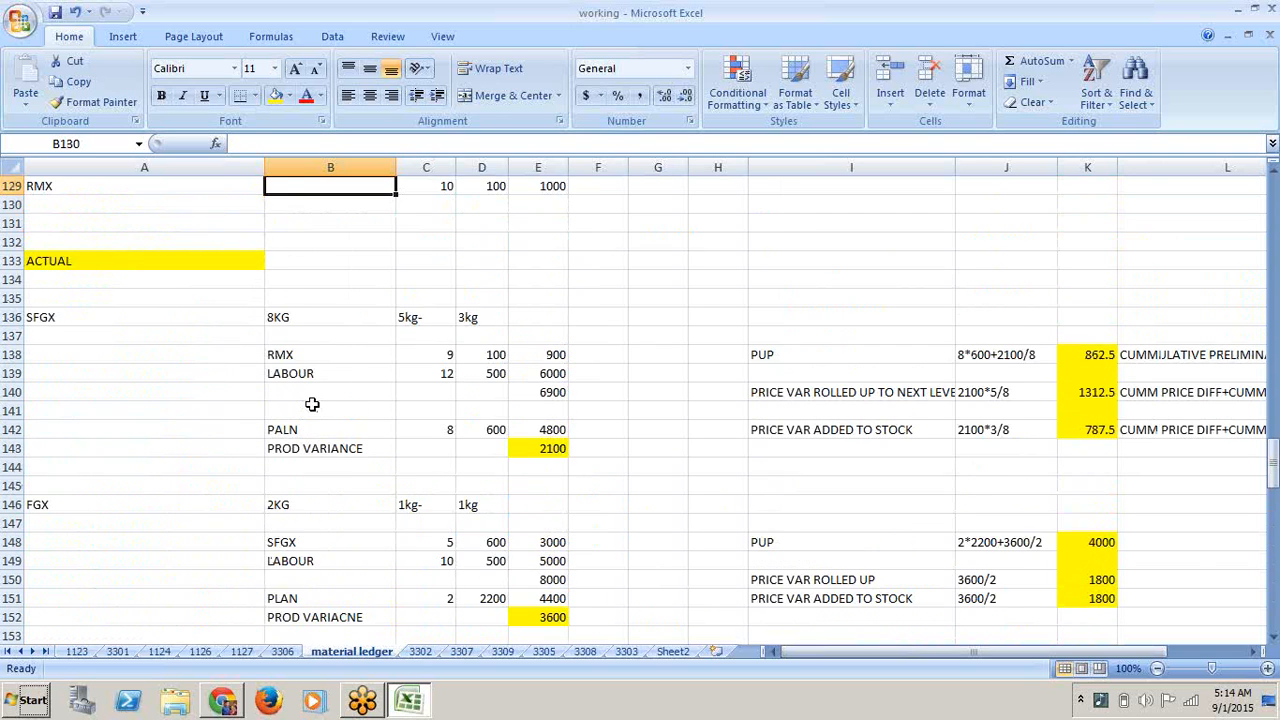
{"action": "key", "text": "Up"}
{"action": "key", "text": "Up"}
{"action": "key", "text": "Up"}
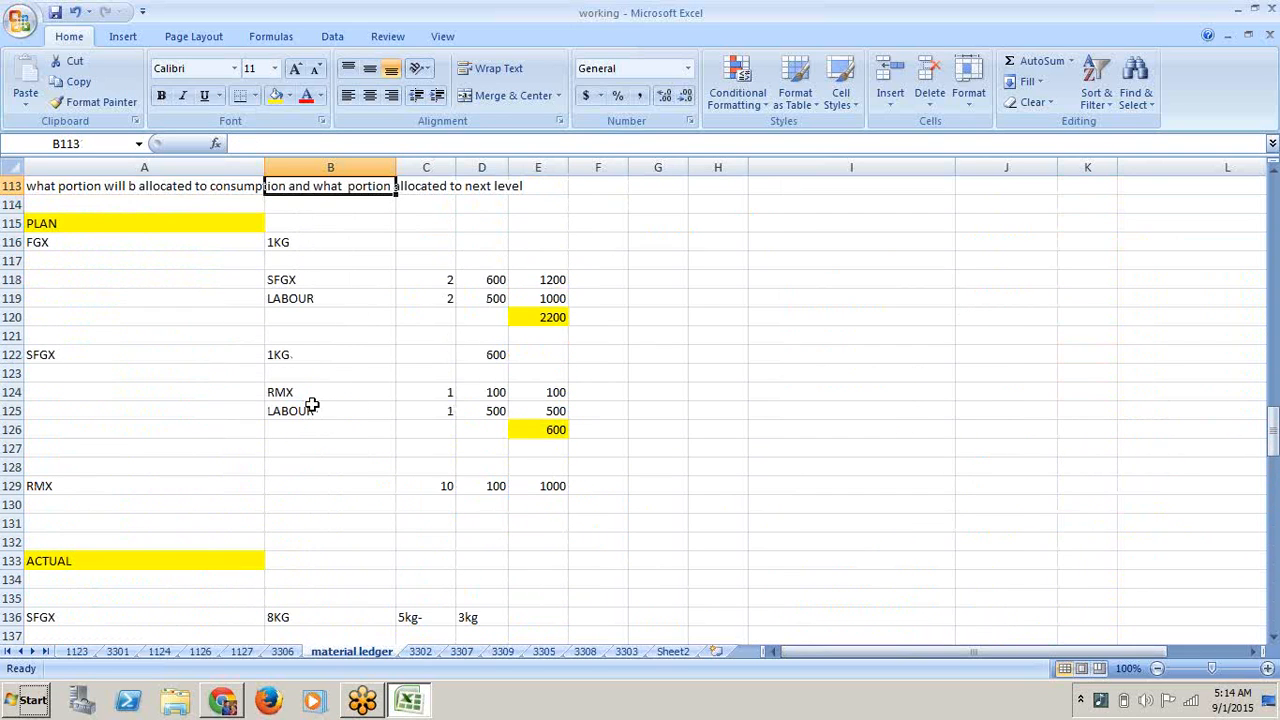
- Return to the actual RMX block and check its plan value and price difference as inputs for the PUP
{"action": "key", "text": "Down"}
{"action": "key", "text": "Down"}
{"action": "key", "text": "Down"}
{"action": "key", "text": "Down"}
{"action": "key", "text": "Down"}
{"action": "key", "text": "Down"}
{"action": "key", "text": "Down"}
{"action": "key", "text": "Down"}
{"action": "key", "text": "Down"}
{"action": "key", "text": "Down"}
{"action": "key", "text": "Down"}
{"action": "key", "text": "Down"}
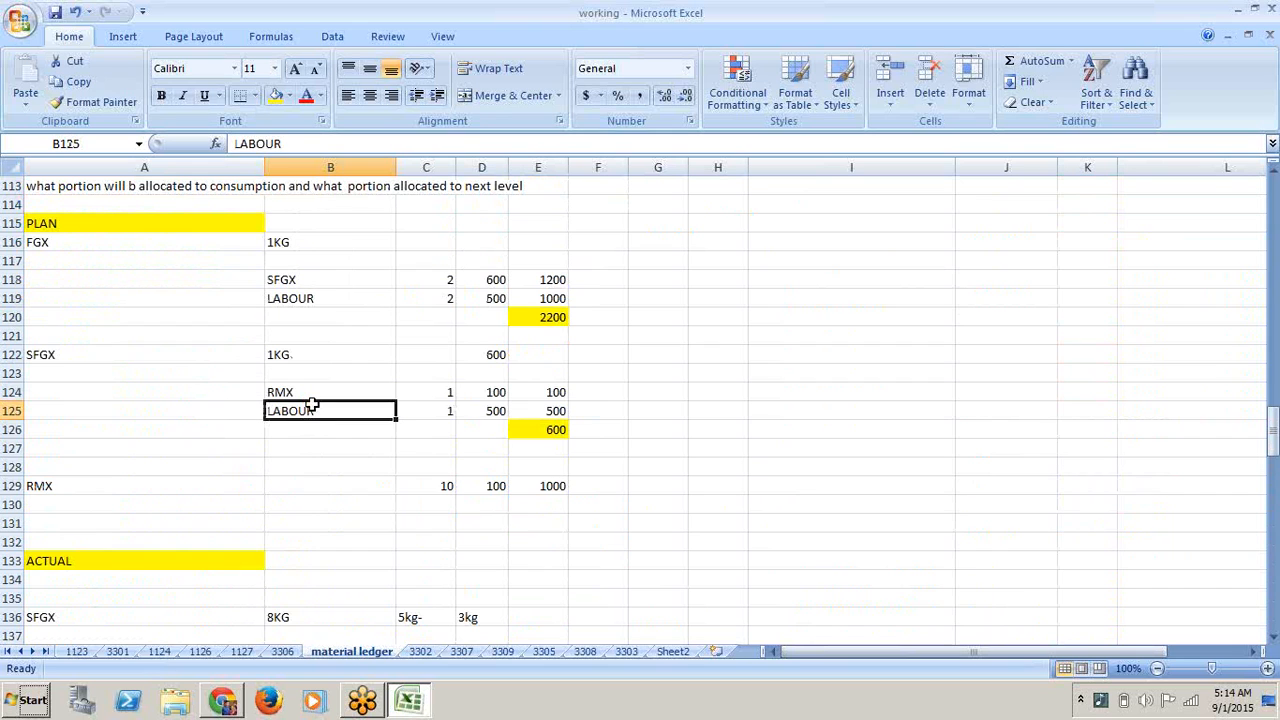
{"action": "key", "text": "Down"}
{"action": "key", "text": "Down"}
{"action": "key", "text": "Down"}
{"action": "key", "text": "Down"}
{"action": "key", "text": "Down"}
{"action": "key", "text": "Down"}
{"action": "key", "text": "Down"}
{"action": "key", "text": "Down"}
{"action": "key", "text": "Down"}
{"action": "key", "text": "Down"}
{"action": "key", "text": "Down"}
{"action": "key", "text": "Down"}
{"action": "key", "text": "Down"}
{"action": "key", "text": "Down"}
{"action": "key", "text": "Down"}
{"action": "key", "text": "Down"}
{"action": "key", "text": "Down"}
{"action": "key", "text": "Down"}
{"action": "key", "text": "Down"}
{"action": "key", "text": "Down"}
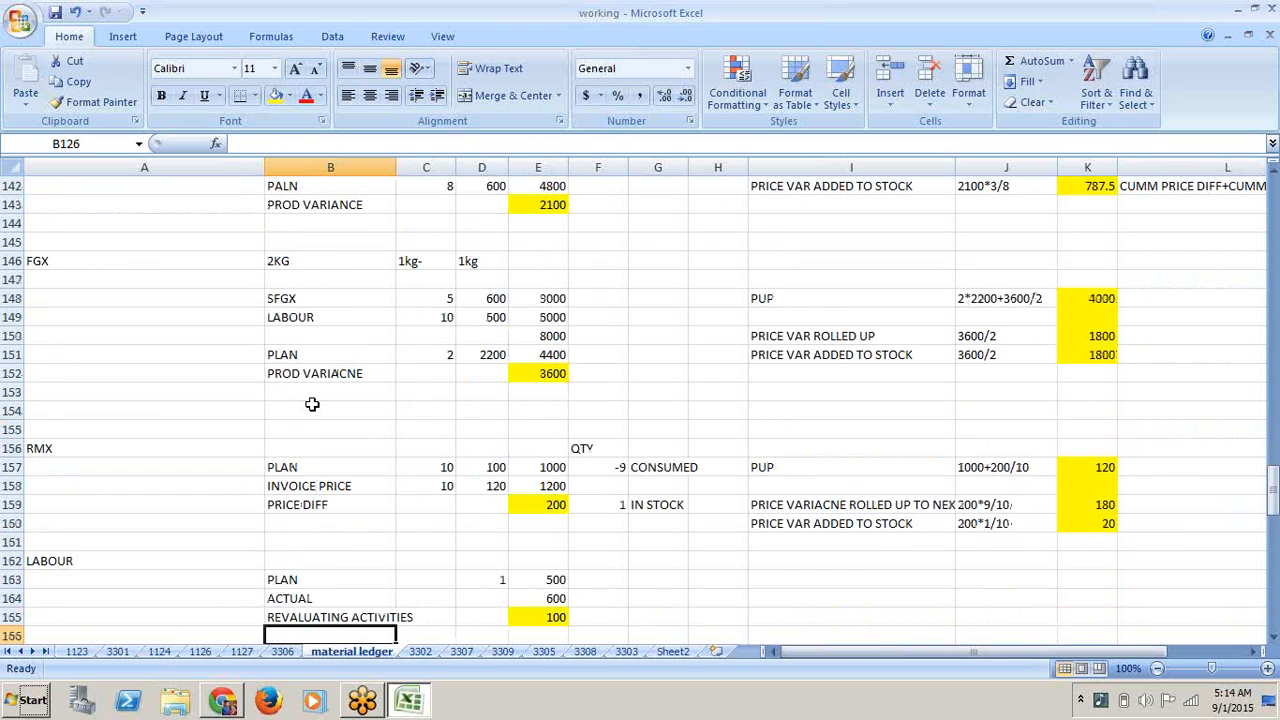
{"action": "key", "text": "Down"}
{"action": "key", "text": "Down"}
{"action": "key", "text": "Down"}
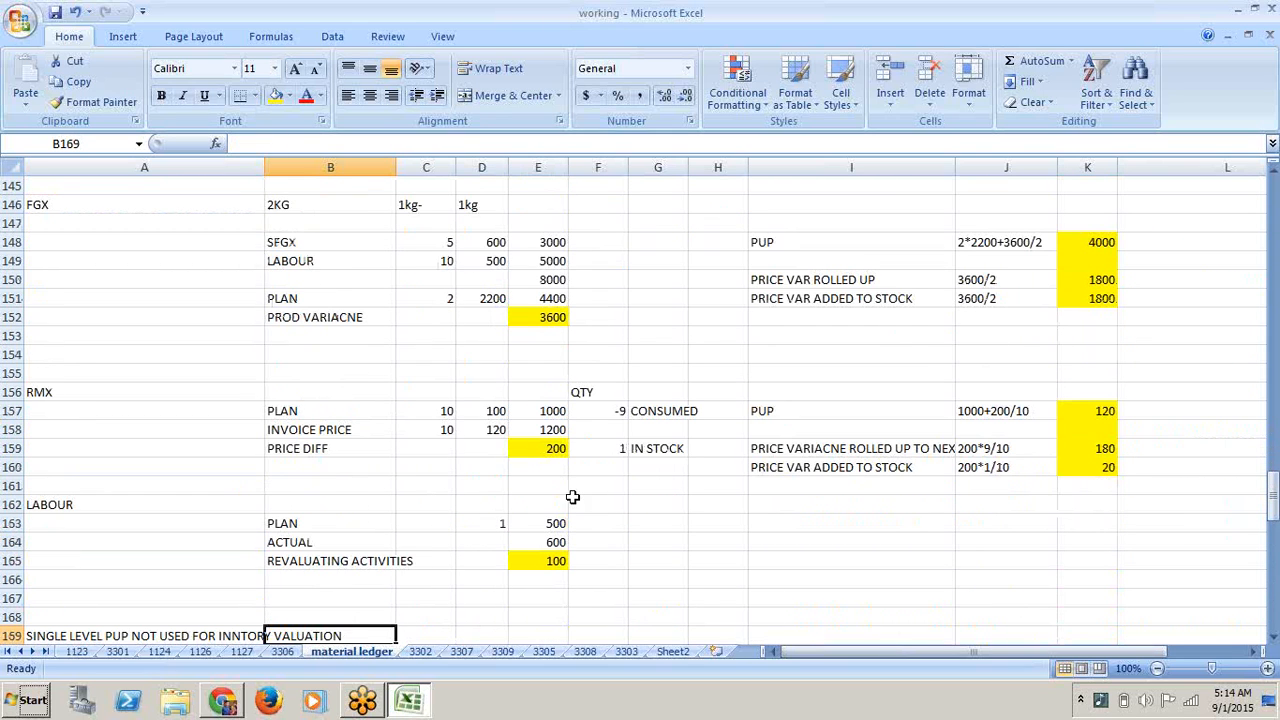
{"action": "left_click", "coordinate": [645, 518]}
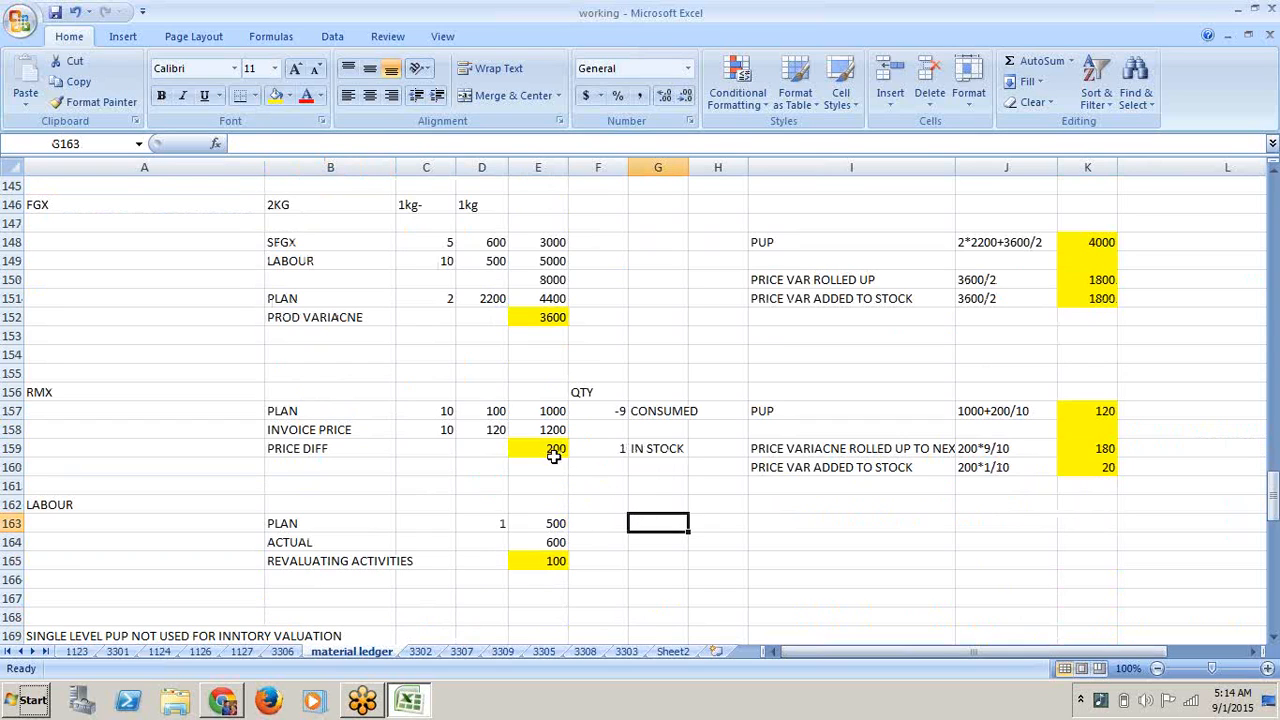
{"action": "left_click", "coordinate": [555, 418]}
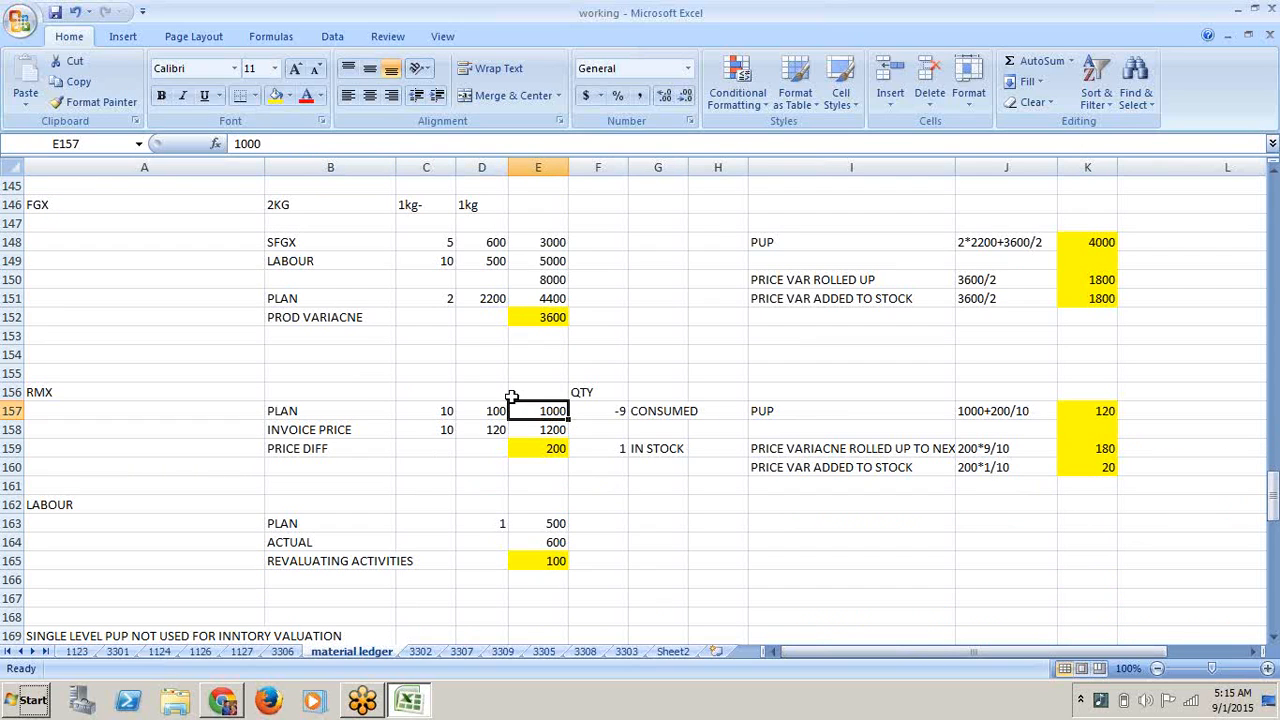
{"action": "left_click", "coordinate": [554, 462]}
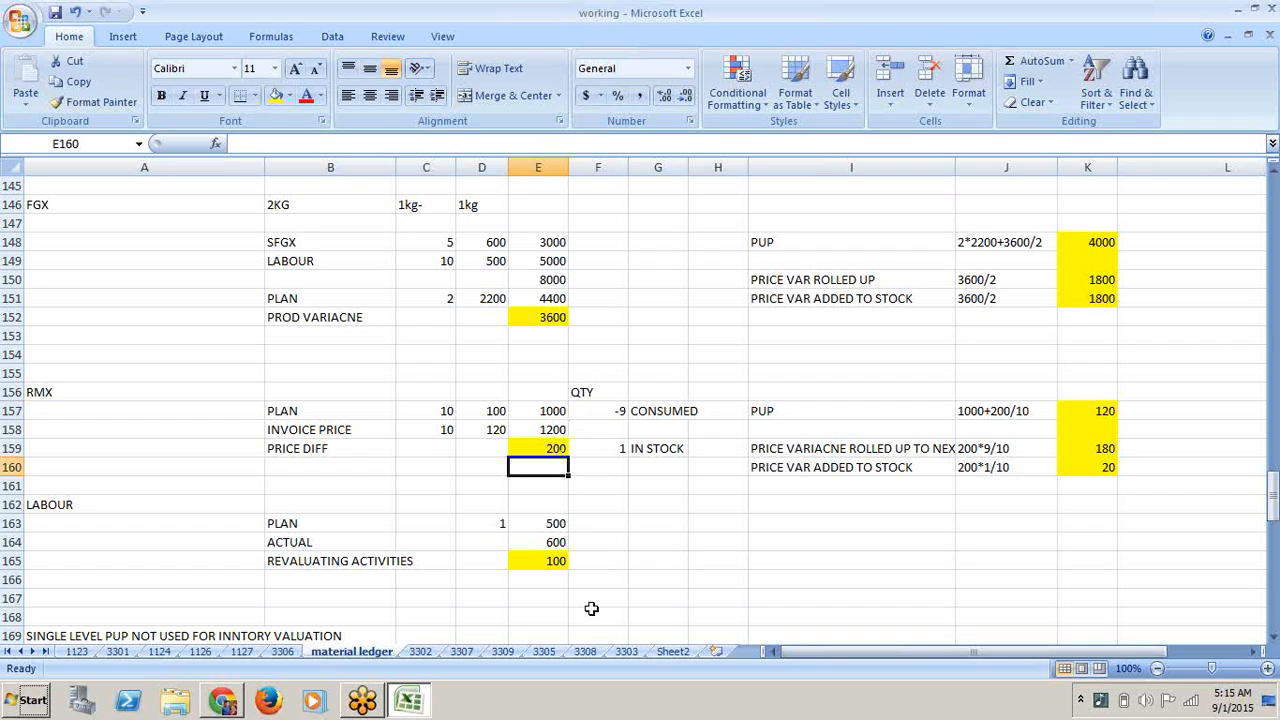
{"action": "left_click", "coordinate": [554, 458]}
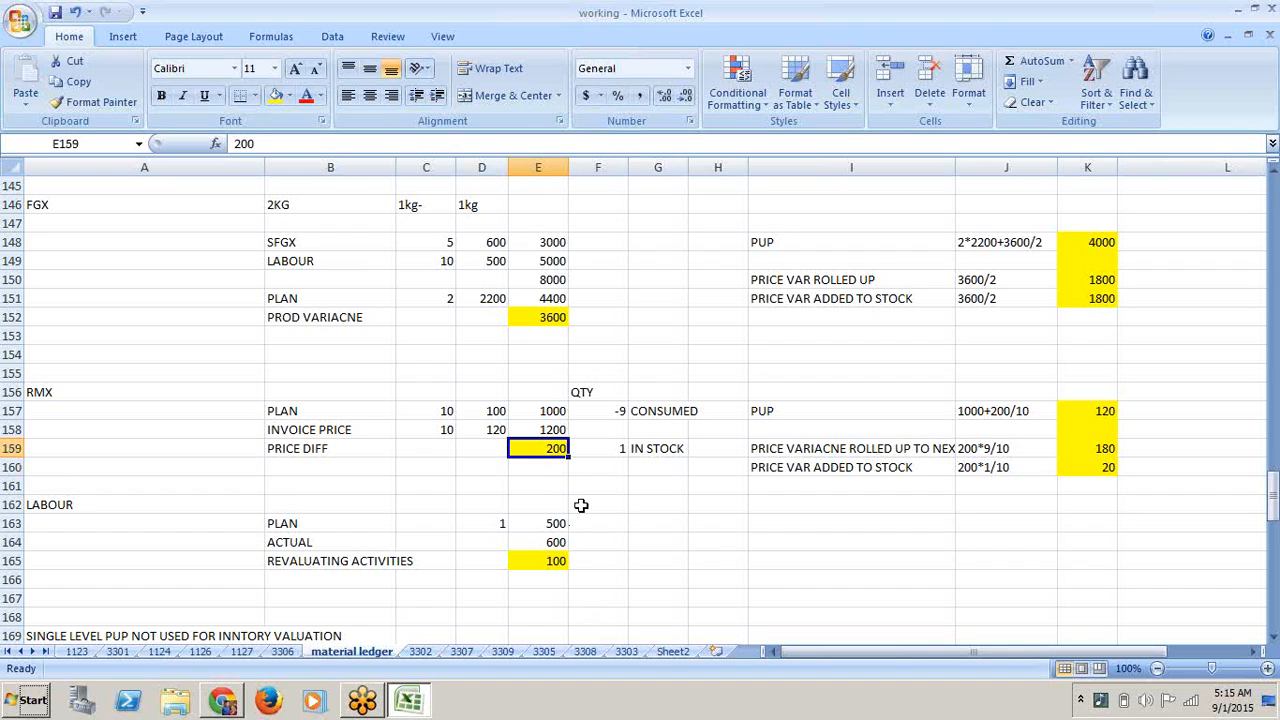
- Start the RMX calculation below the PUP formula by entering 1000+200/ in B222
{"action": "key", "text": "Down"}
{"action": "key", "text": "Down"}
{"action": "key", "text": "Down"}
{"action": "key", "text": "Down"}
{"action": "key", "text": "Down"}
{"action": "key", "text": "Down"}
{"action": "key", "text": "Down"}
{"action": "key", "text": "Down"}
{"action": "key", "text": "Down"}
{"action": "key", "text": "Down"}
{"action": "key", "text": "Down"}
{"action": "key", "text": "Down"}
{"action": "key", "text": "Down"}
{"action": "key", "text": "Down"}
{"action": "key", "text": "Down"}
{"action": "key", "text": "Down"}
{"action": "key", "text": "Down"}
{"action": "key", "text": "Down"}
{"action": "key", "text": "Down"}
{"action": "key", "text": "Down"}
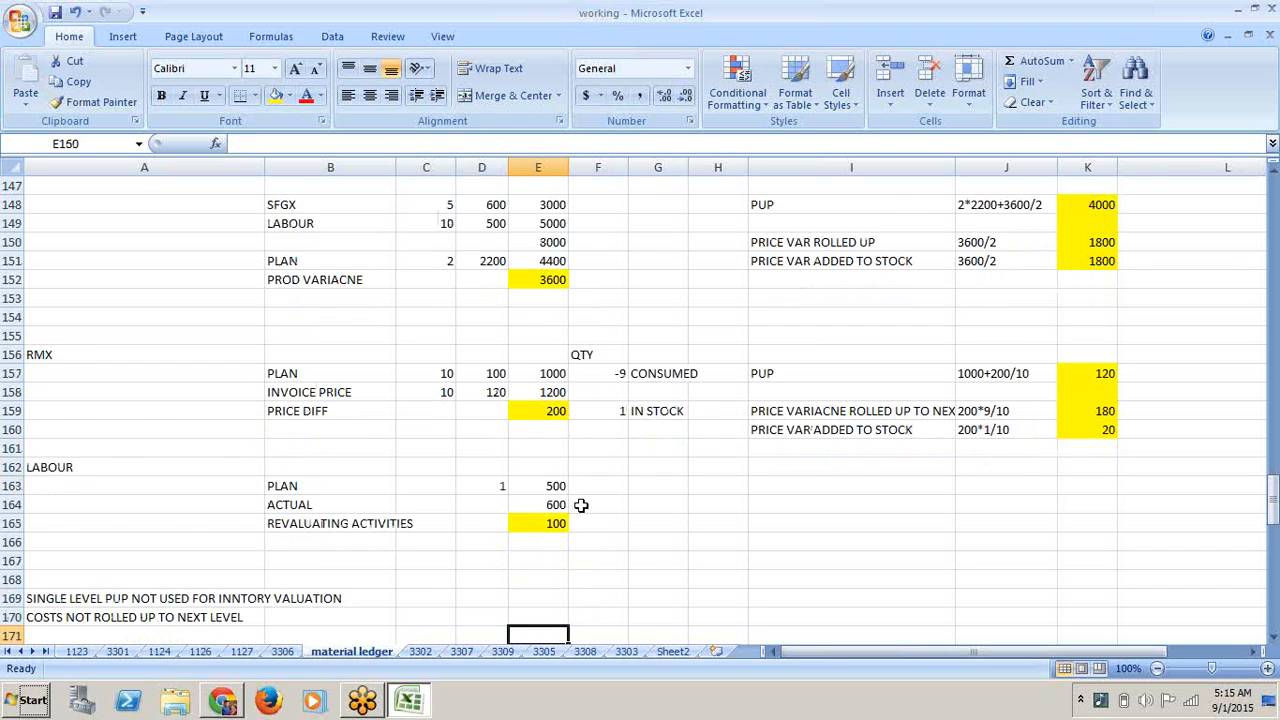
{"action": "key", "text": "Down"}
{"action": "key", "text": "Down"}
{"action": "key", "text": "Down"}
{"action": "key", "text": "Down"}
{"action": "key", "text": "Down"}
{"action": "key", "text": "Down"}
{"action": "key", "text": "Down"}
{"action": "key", "text": "Down"}
{"action": "key", "text": "Down"}
{"action": "key", "text": "Down"}
{"action": "key", "text": "Down"}
{"action": "key", "text": "Down"}
{"action": "key", "text": "Down"}
{"action": "key", "text": "Down"}
{"action": "key", "text": "Down"}
{"action": "key", "text": "Down"}
{"action": "key", "text": "Down"}
{"action": "key", "text": "Down"}
{"action": "key", "text": "Down"}
{"action": "key", "text": "Down"}
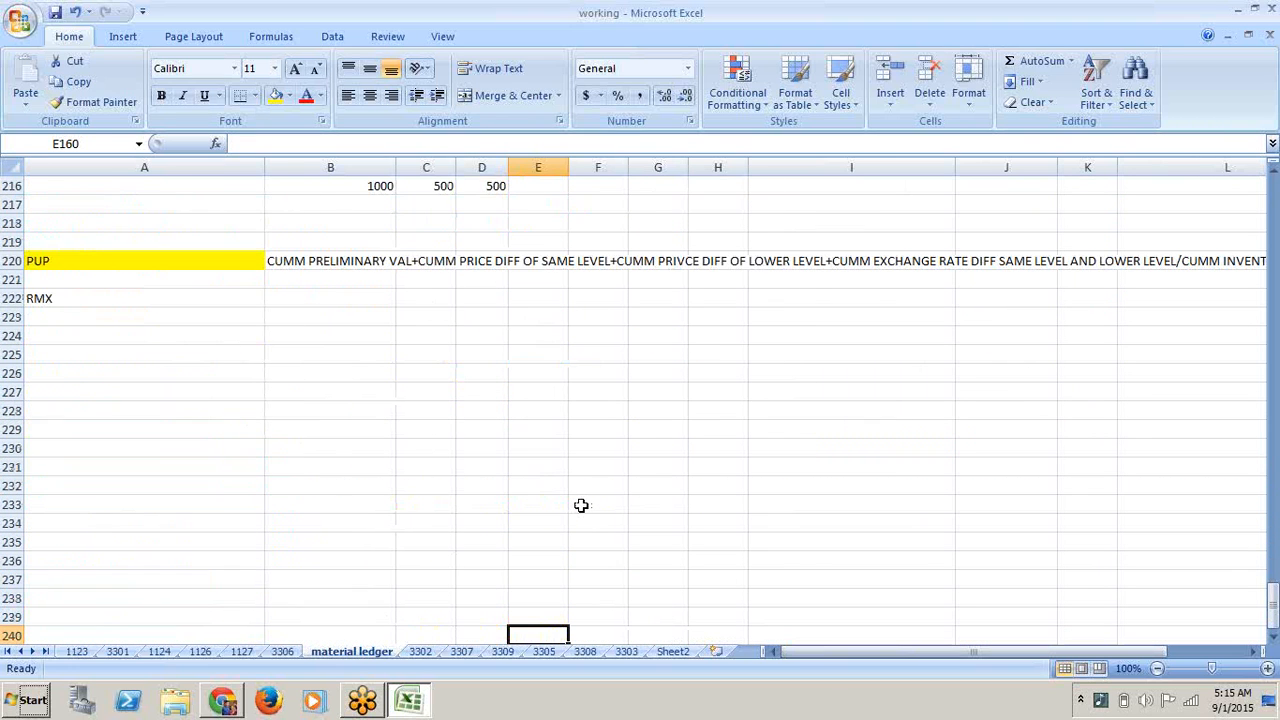
{"action": "left_click", "coordinate": [346, 290]}
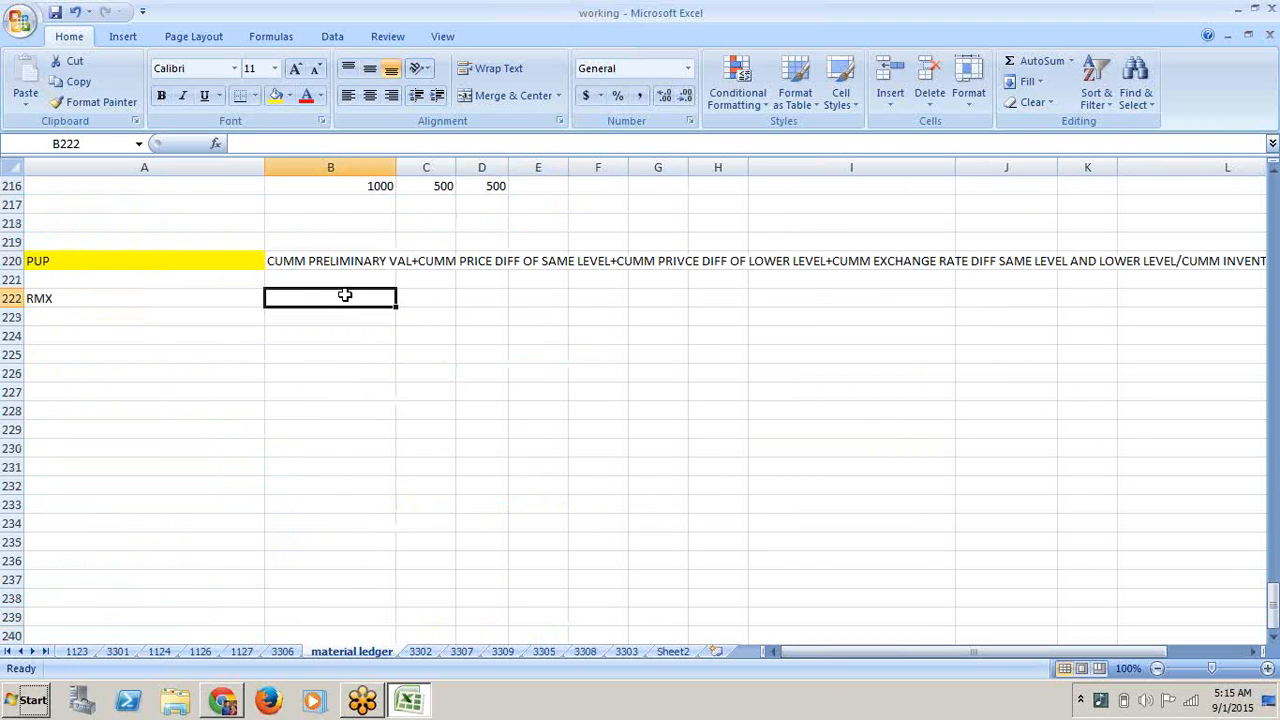
{"action": "type", "text": "1000"}
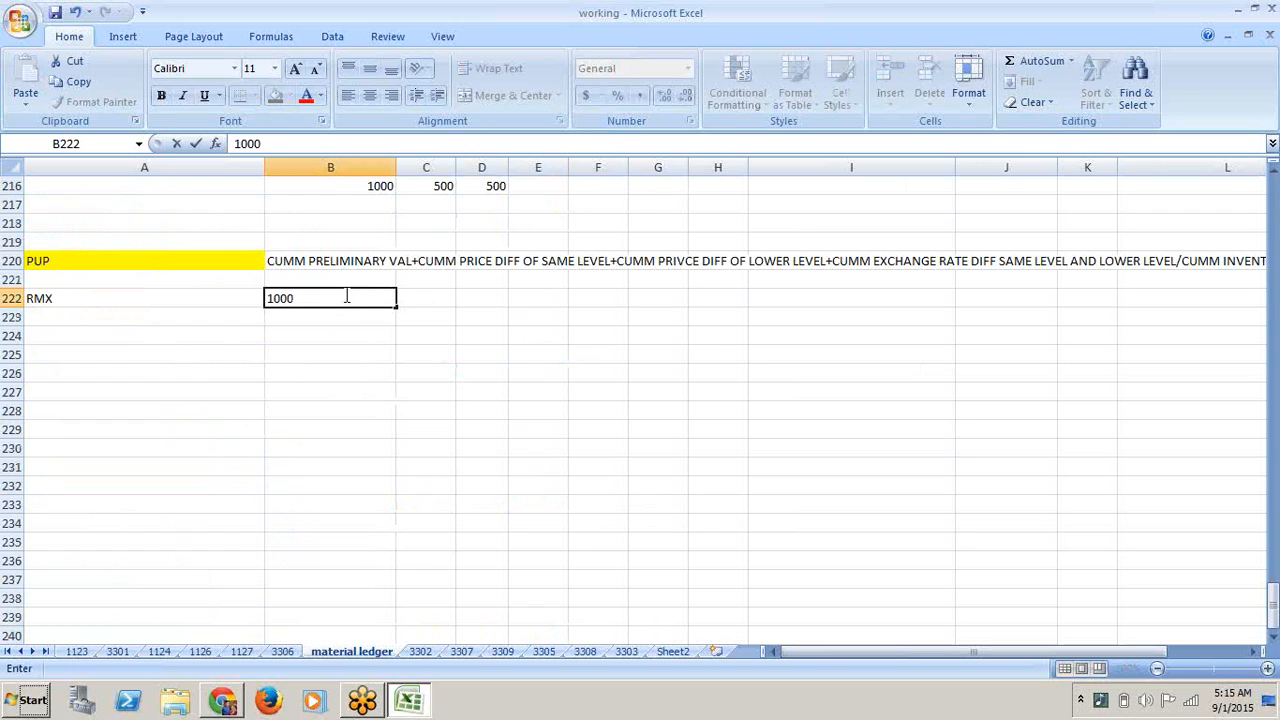
{"action": "type", "text": "+200/"}
- Go back to the actual RMX block and check its plan, consumed and in-stock quantities for the PUP divisor
{"action": "key", "text": "Up"}
{"action": "key", "text": "Up"}
{"action": "key", "text": "Up"}
{"action": "key", "text": "Up"}
{"action": "key", "text": "Up"}
{"action": "key", "text": "Up"}
{"action": "key", "text": "Up"}
{"action": "key", "text": "Up"}
{"action": "key", "text": "Up"}
{"action": "key", "text": "Up"}
{"action": "key", "text": "Up"}
{"action": "key", "text": "Up"}
{"action": "key", "text": "Up"}
{"action": "key", "text": "Up"}
{"action": "key", "text": "Up"}
{"action": "key", "text": "Up"}
{"action": "key", "text": "Up"}
{"action": "key", "text": "Up"}
{"action": "key", "text": "Up"}
{"action": "key", "text": "Up"}
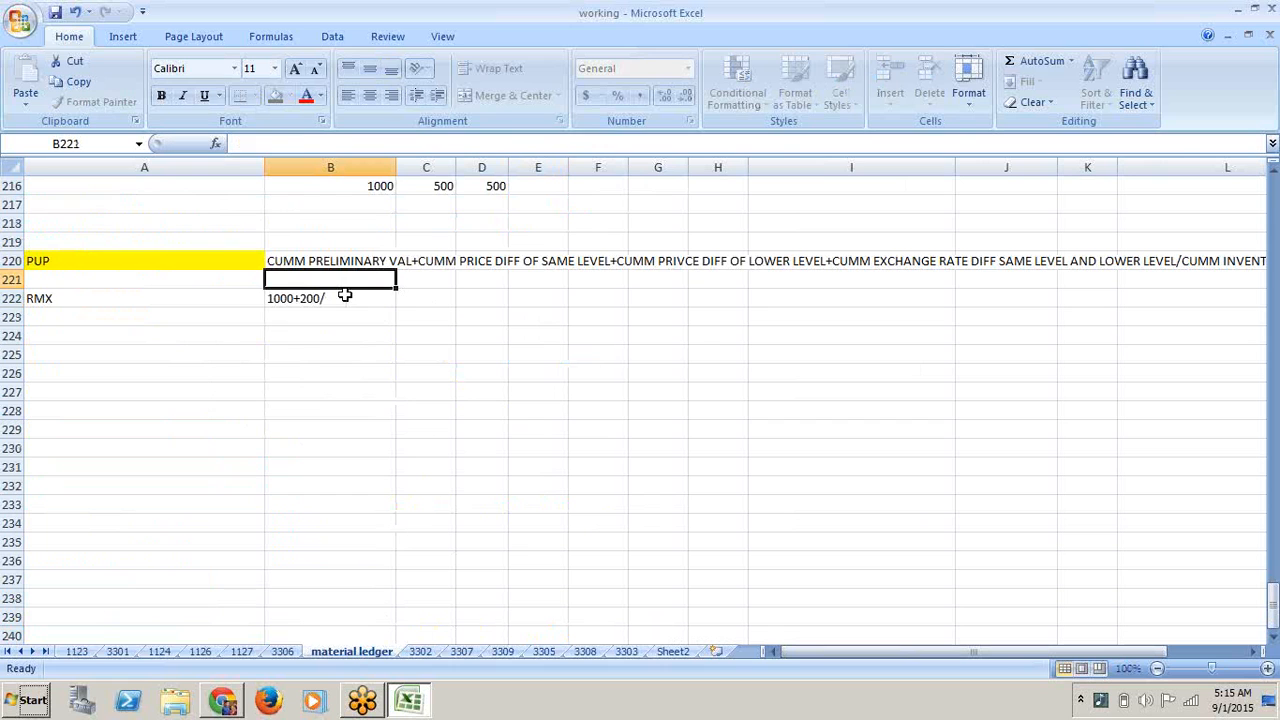
{"action": "key", "text": "Up"}
{"action": "key", "text": "Up"}
{"action": "key", "text": "Up"}
{"action": "key", "text": "Up"}
{"action": "key", "text": "Up"}
{"action": "key", "text": "Up"}
{"action": "key", "text": "Up"}
{"action": "key", "text": "Up"}
{"action": "key", "text": "Up"}
{"action": "key", "text": "Up"}
{"action": "key", "text": "Up"}
{"action": "key", "text": "Up"}
{"action": "key", "text": "Up"}
{"action": "key", "text": "Up"}
{"action": "key", "text": "Up"}
{"action": "key", "text": "Up"}
{"action": "key", "text": "Up"}
{"action": "key", "text": "Up"}
{"action": "key", "text": "Up"}
{"action": "key", "text": "Up"}
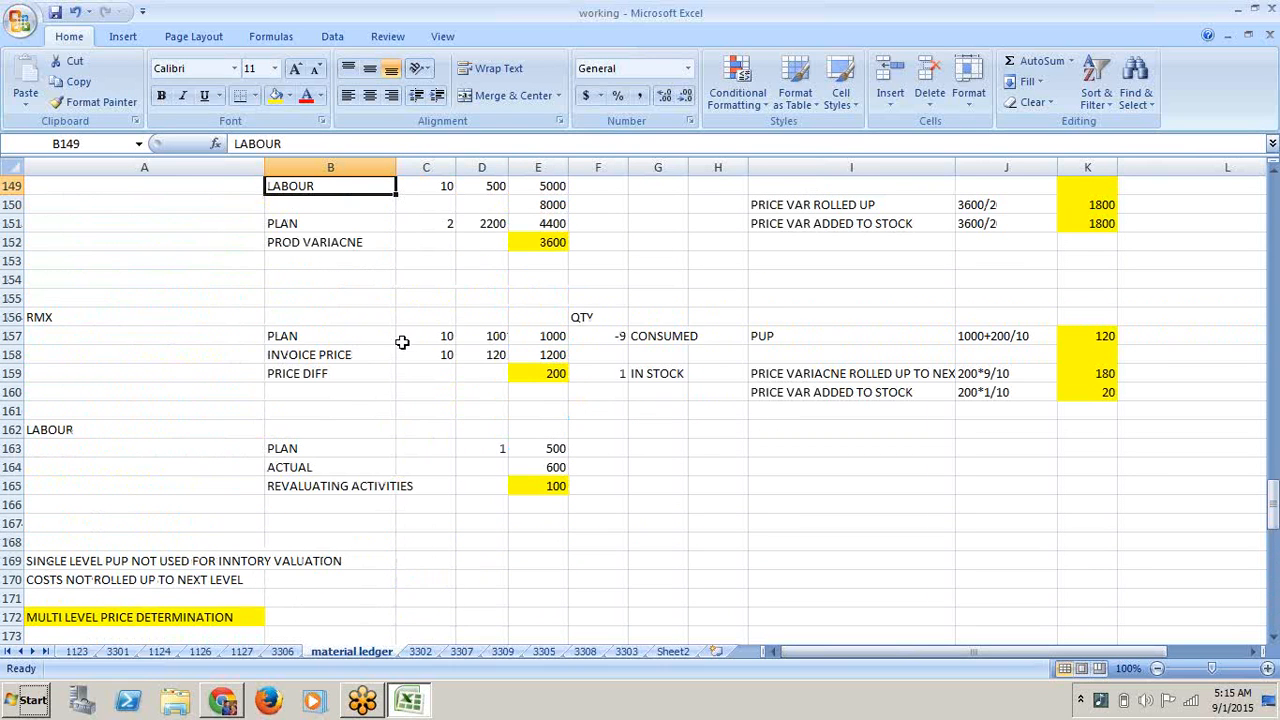
{"action": "left_click", "coordinate": [437, 341]}
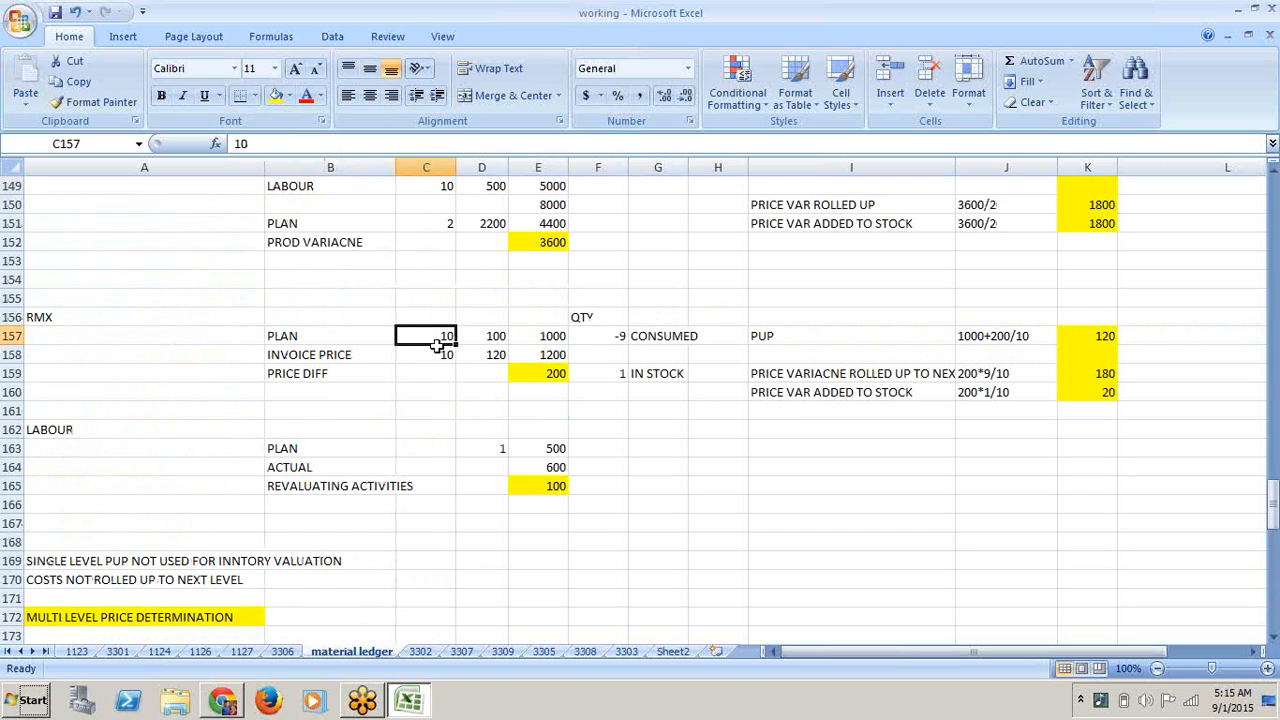
{"action": "key", "text": "Down"}
{"action": "key", "text": "Down"}
{"action": "key", "text": "Down"}
{"action": "key", "text": "Down"}
{"action": "key", "text": "Down"}
{"action": "key", "text": "Down"}
{"action": "key", "text": "Down"}
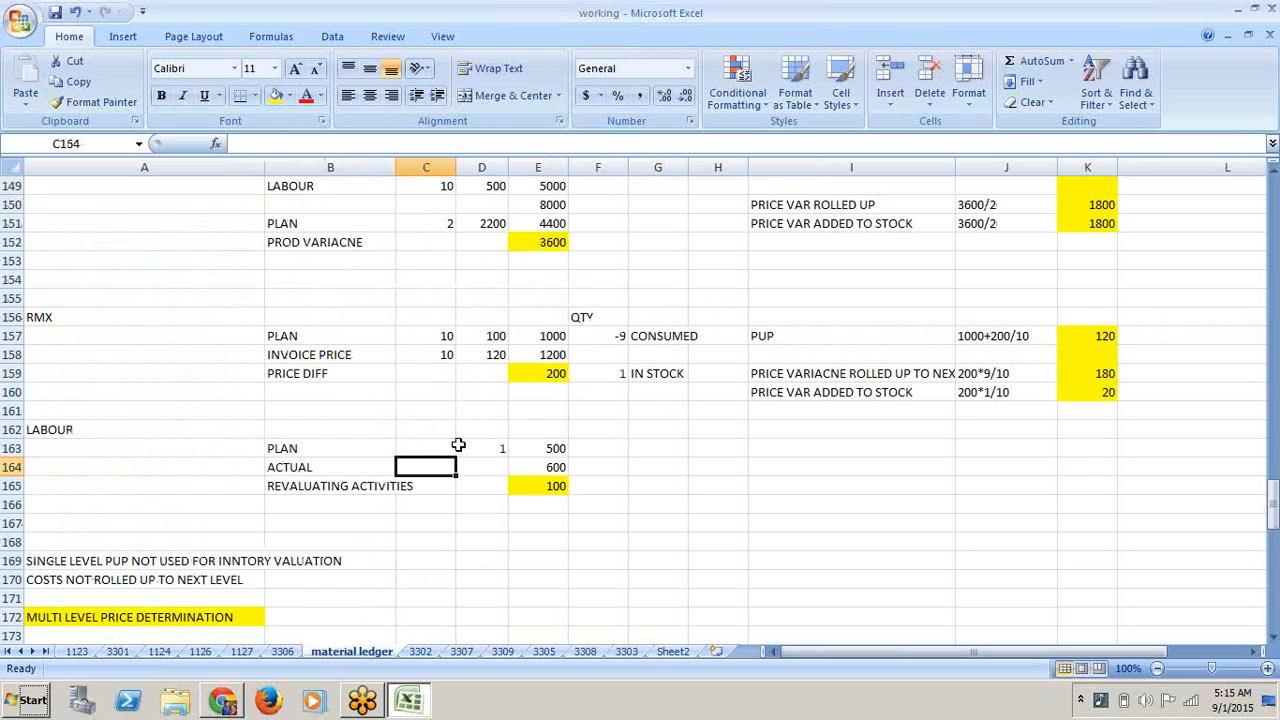
{"action": "left_click", "coordinate": [613, 336]}
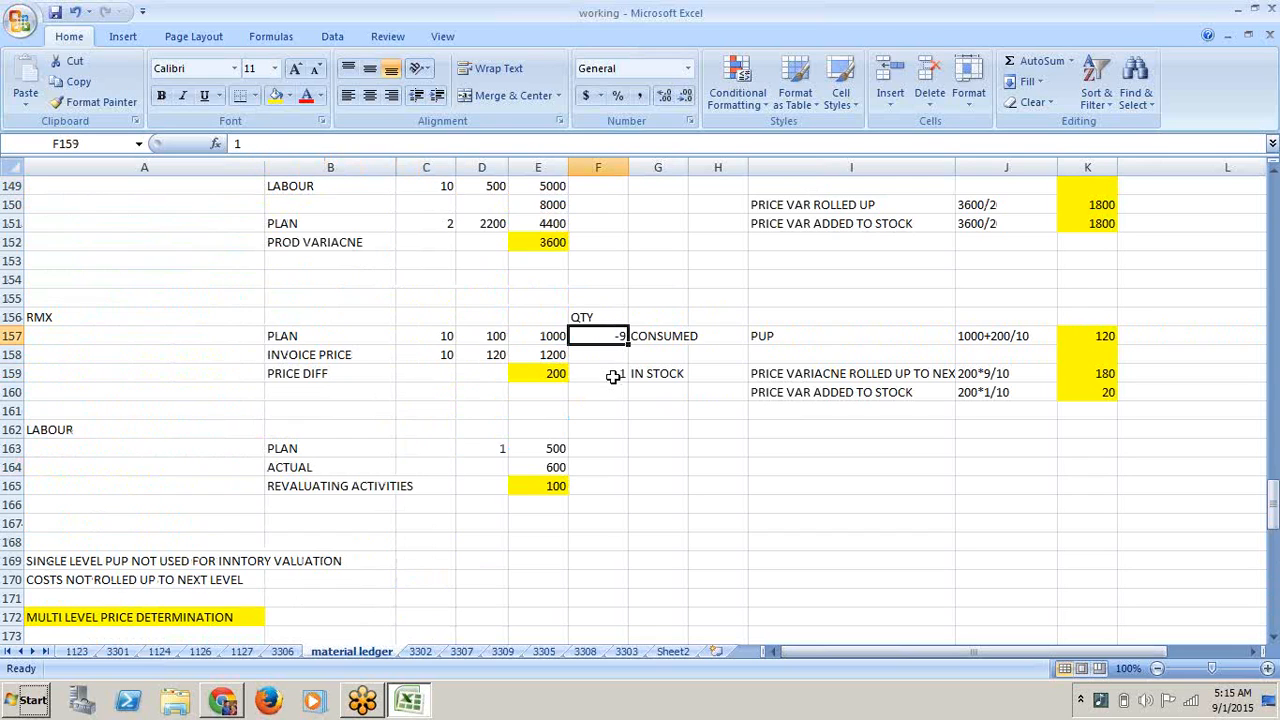
{"action": "left_click", "coordinate": [609, 373]}
- Complete the RMX calculation in B222 with the quantity 10 so it reads 1000+200/10
{"action": "key", "text": "Down"}
{"action": "key", "text": "Down"}
{"action": "key", "text": "Down"}
{"action": "key", "text": "Down"}
{"action": "key", "text": "Down"}
{"action": "key", "text": "Down"}
{"action": "key", "text": "Down"}
{"action": "key", "text": "Down"}
{"action": "key", "text": "Down"}
{"action": "key", "text": "Down"}
{"action": "key", "text": "Down"}
{"action": "key", "text": "Down"}
{"action": "key", "text": "Down"}
{"action": "key", "text": "Down"}
{"action": "key", "text": "Down"}
{"action": "key", "text": "Down"}
{"action": "key", "text": "Down"}
{"action": "key", "text": "Down"}
{"action": "key", "text": "Down"}
{"action": "key", "text": "Down"}
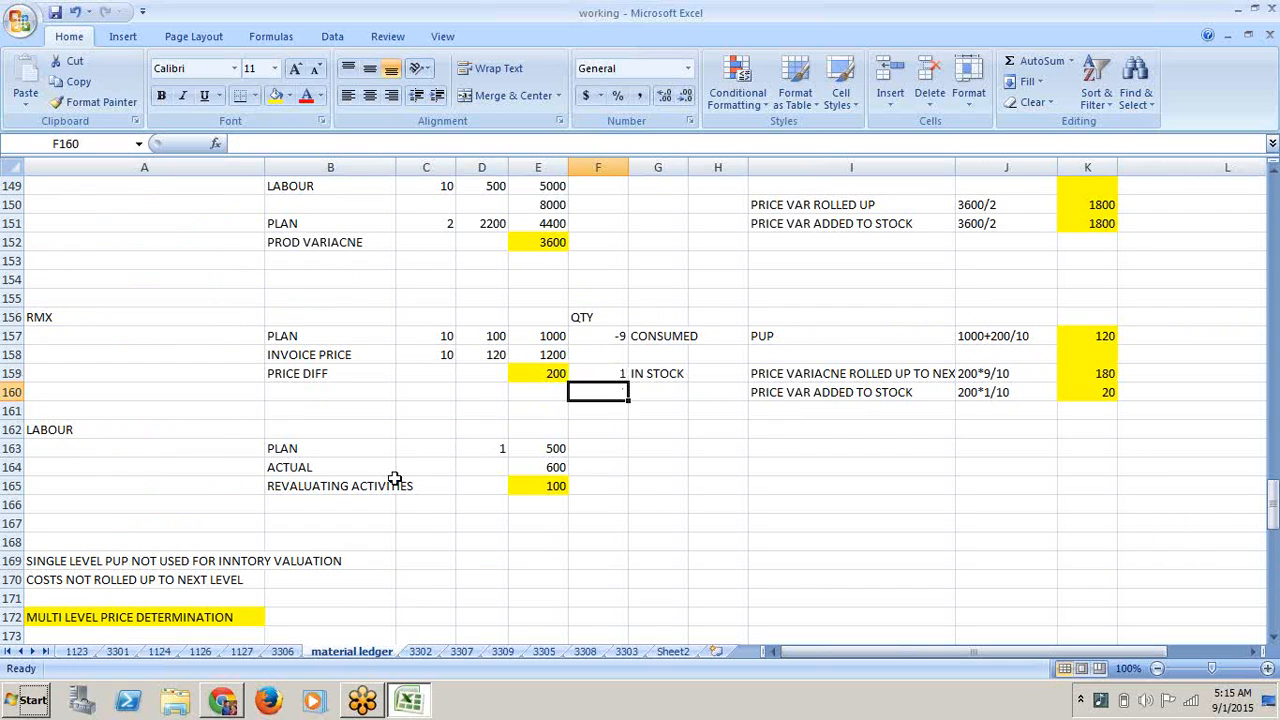
{"action": "key", "text": "Down"}
{"action": "key", "text": "Down"}
{"action": "key", "text": "Down"}
{"action": "key", "text": "Down"}
{"action": "key", "text": "Down"}
{"action": "key", "text": "Down"}
{"action": "key", "text": "Down"}
{"action": "key", "text": "Down"}
{"action": "key", "text": "Down"}
{"action": "key", "text": "Down"}
{"action": "key", "text": "Down"}
{"action": "key", "text": "Down"}
{"action": "key", "text": "Down"}
{"action": "key", "text": "Down"}
{"action": "key", "text": "Down"}
{"action": "key", "text": "Down"}
{"action": "key", "text": "Down"}
{"action": "key", "text": "Down"}
{"action": "key", "text": "Down"}
{"action": "key", "text": "Down"}
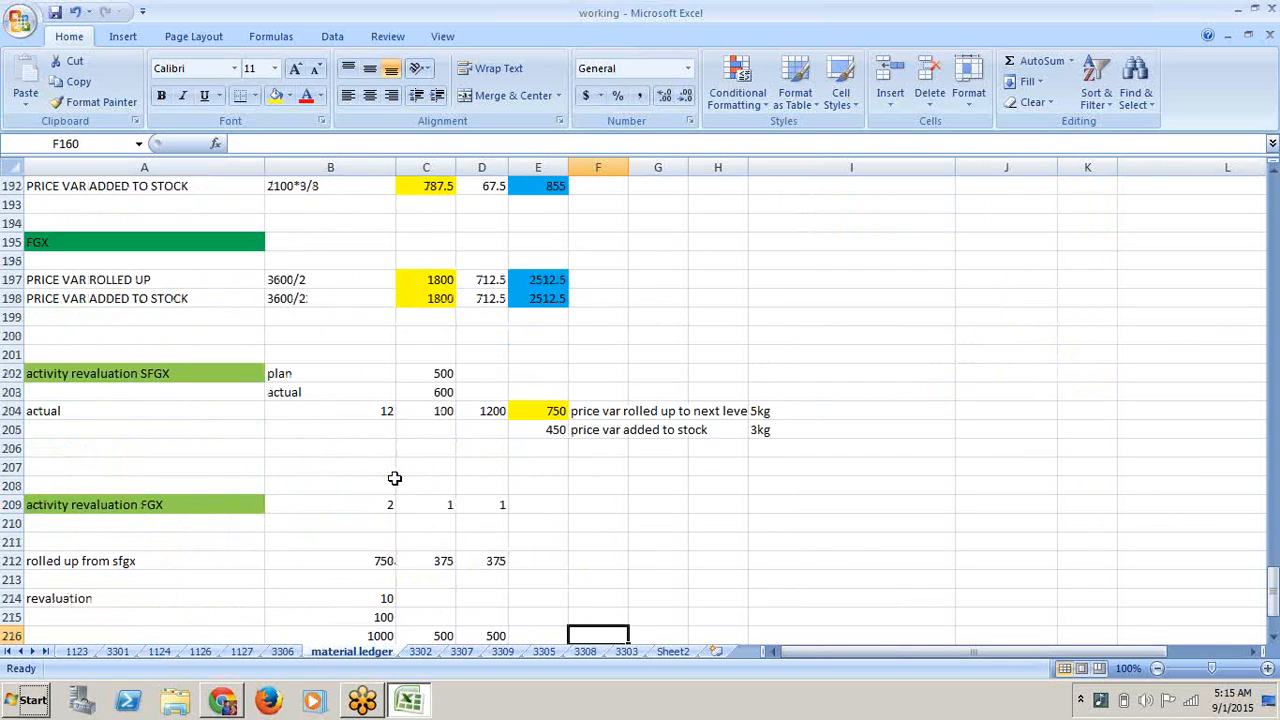
{"action": "left_click", "coordinate": [339, 385]}
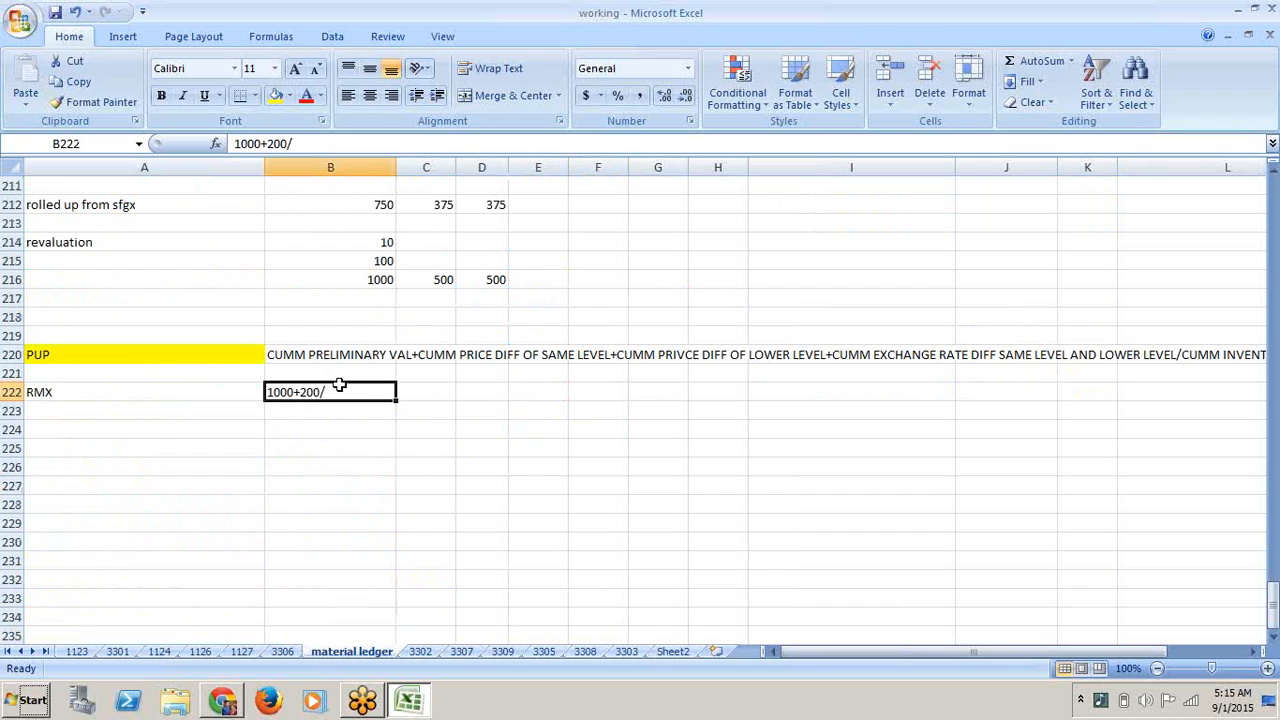
{"action": "left_click", "coordinate": [361, 143]}
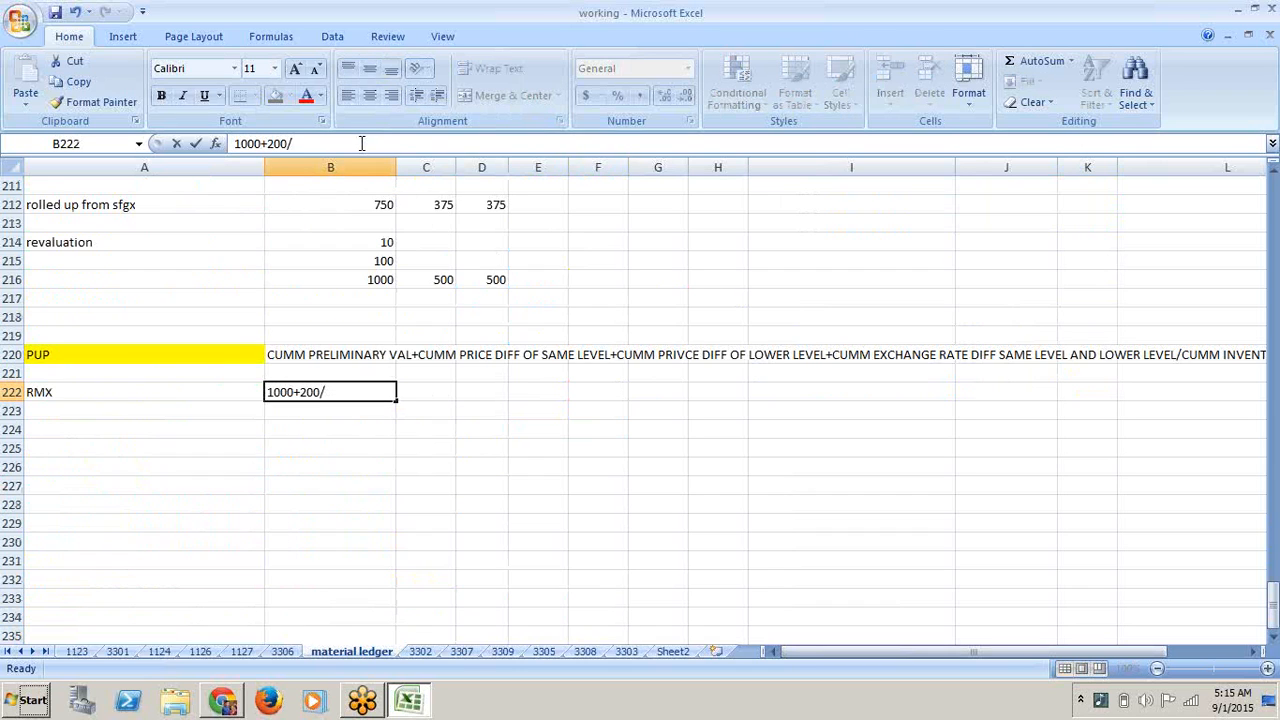
{"action": "type", "text": "10"}
{"action": "left_click", "coordinate": [444, 396]}
- Enter 120 in D222 as the resulting PUP for RMX
{"action": "left_click", "coordinate": [496, 398]}
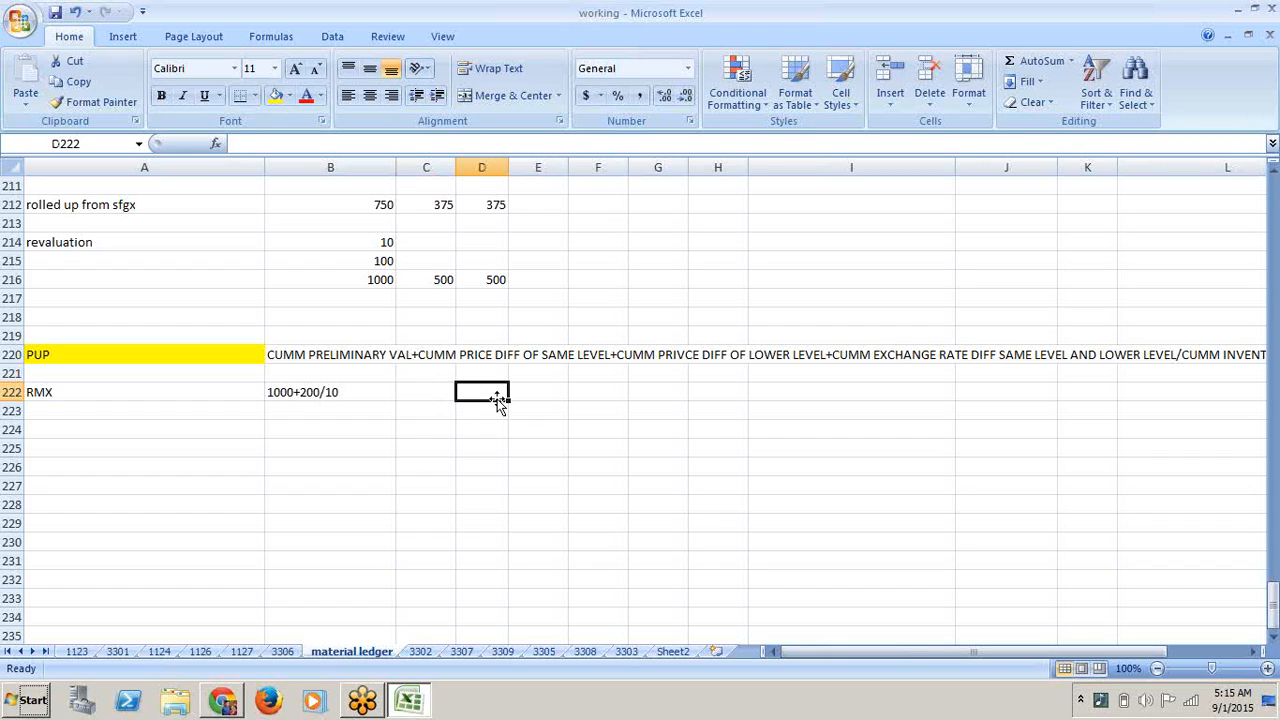
{"action": "type", "text": "120"}
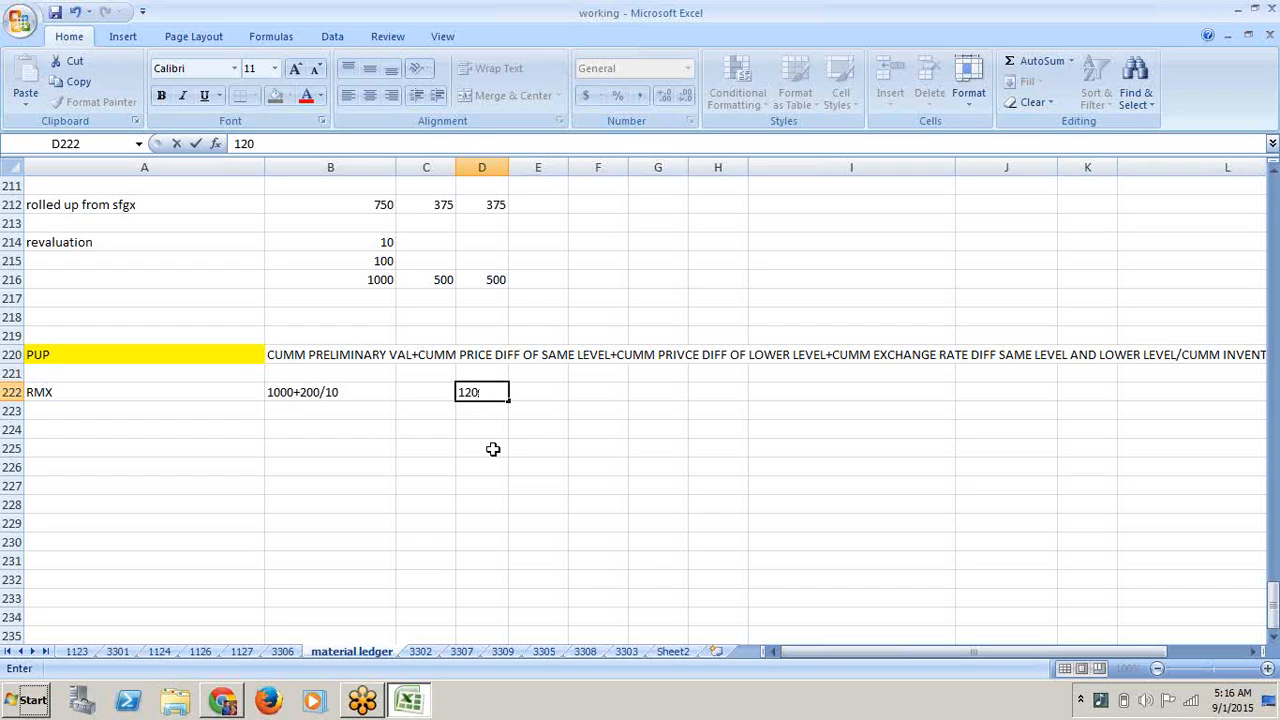
{"action": "left_click", "coordinate": [491, 449]}
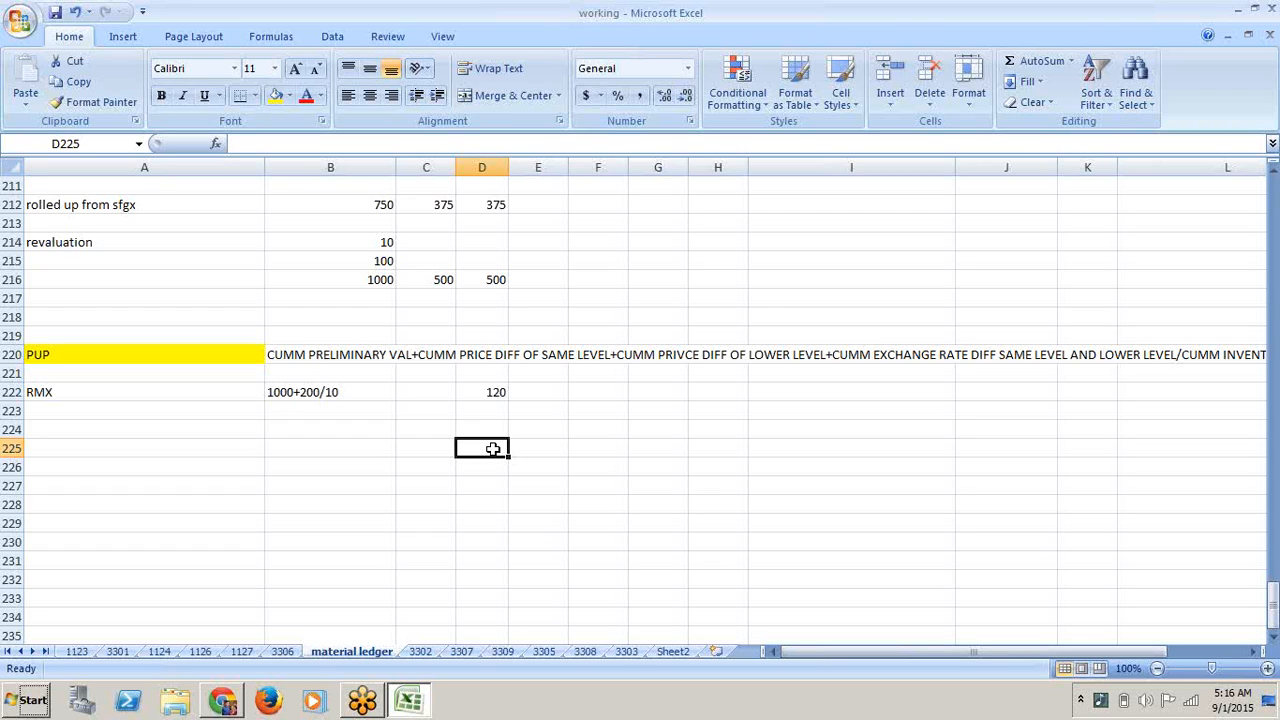
- Label the next PUP calculation SFX in A224, below the RMX row
{"action": "left_click", "coordinate": [170, 433]}
{"action": "type", "text": "SFX"}
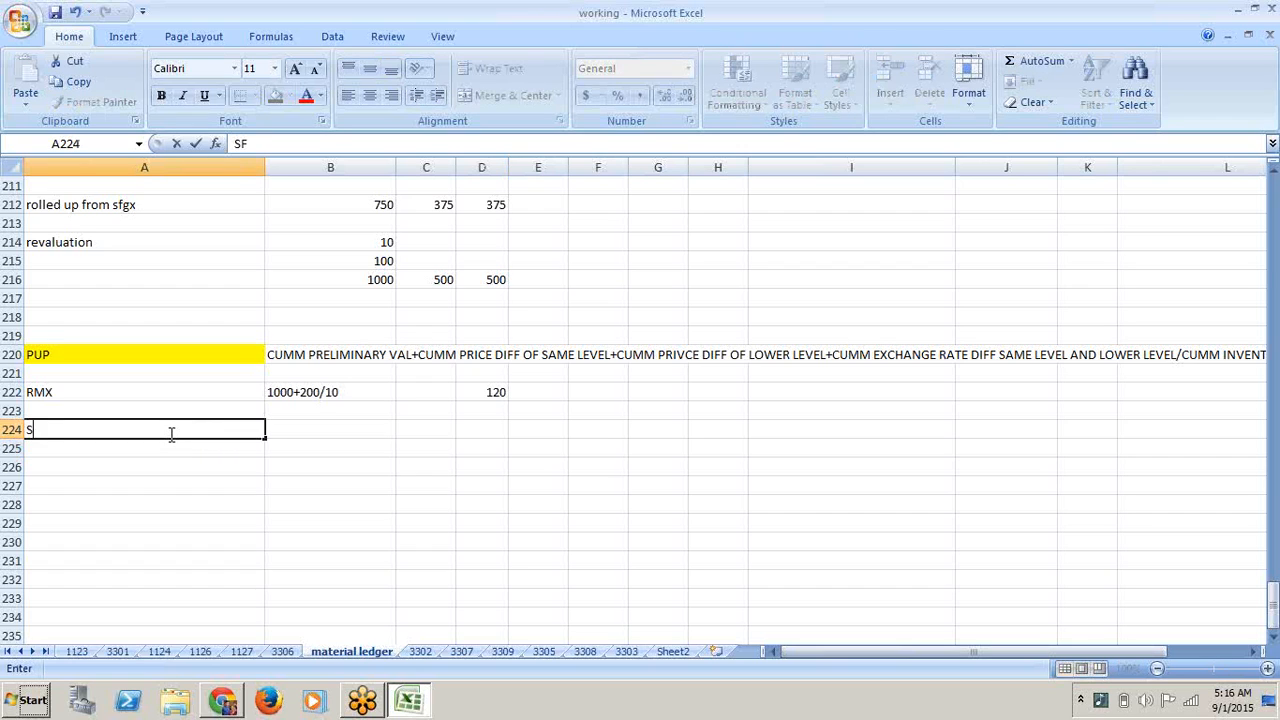
{"action": "key", "text": "Down"}
{"action": "key", "text": "Down"}
{"action": "key", "text": "Down"}
{"action": "key", "text": "Down"}
{"action": "key", "text": "Right"}
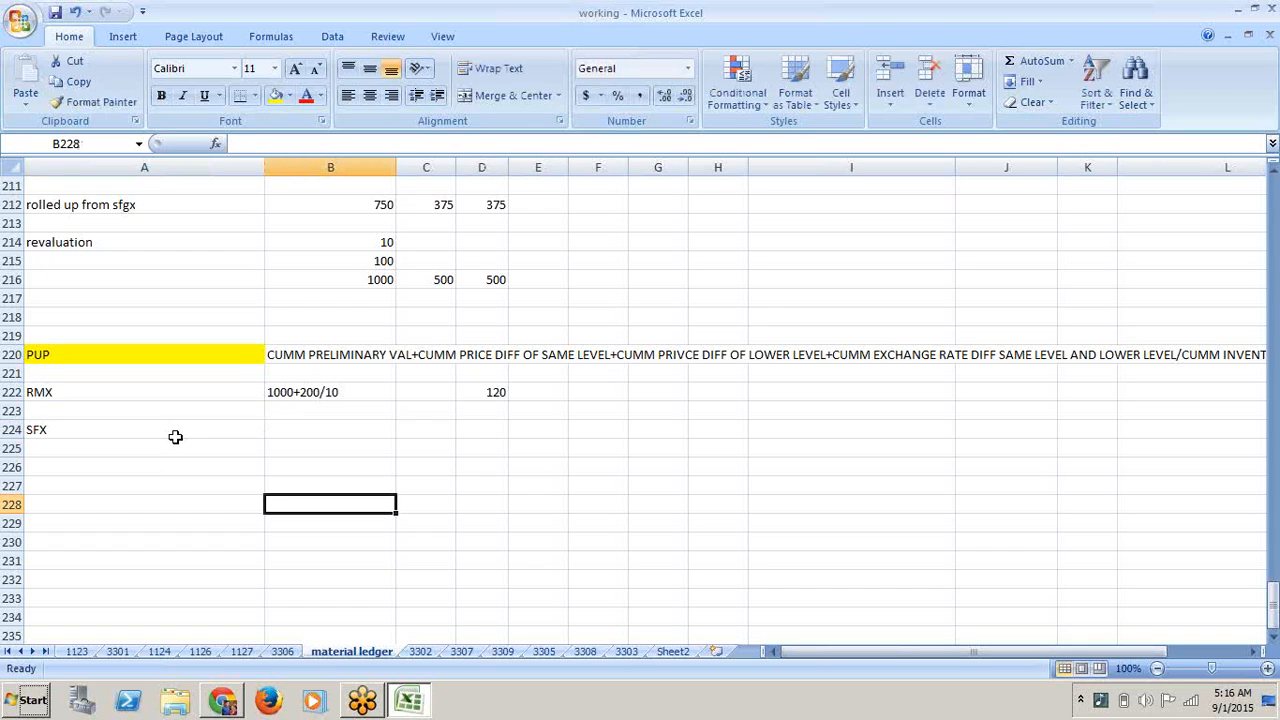
- Go back to the actual SFGX block and check its plan quantity, price and value and its production variance for the SFX PUP
{"action": "left_click", "coordinate": [295, 430]}
{"action": "key", "text": "Up"}
{"action": "key", "text": "Up"}
{"action": "key", "text": "Up"}
{"action": "key", "text": "Up"}
{"action": "key", "text": "Up"}
{"action": "key", "text": "Up"}
{"action": "key", "text": "Up"}
{"action": "key", "text": "Up"}
{"action": "key", "text": "Up"}
{"action": "key", "text": "Up"}
{"action": "key", "text": "Up"}
{"action": "key", "text": "Up"}
{"action": "key", "text": "Up"}
{"action": "key", "text": "Up"}
{"action": "key", "text": "Up"}
{"action": "key", "text": "Up"}
{"action": "key", "text": "Up"}
{"action": "key", "text": "Up"}
{"action": "key", "text": "Up"}
{"action": "key", "text": "Up"}
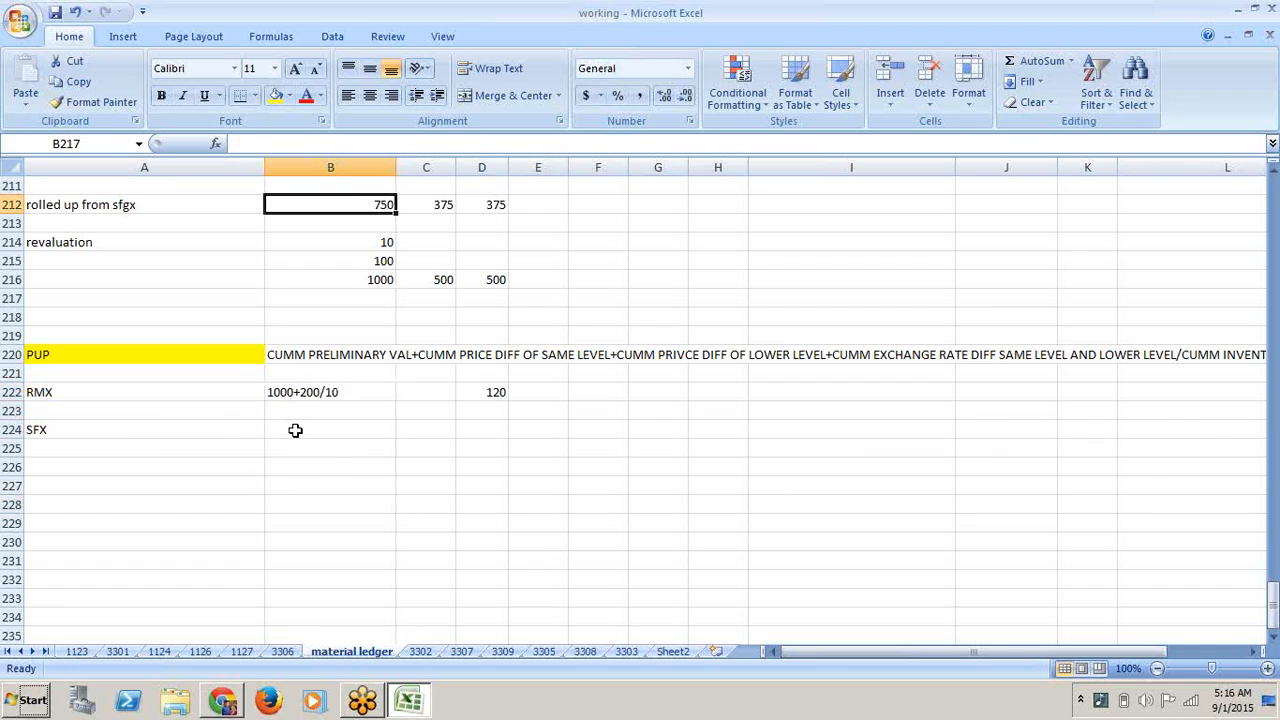
{"action": "key", "text": "Up"}
{"action": "key", "text": "Up"}
{"action": "key", "text": "Up"}
{"action": "key", "text": "Up"}
{"action": "key", "text": "Up"}
{"action": "key", "text": "Up"}
{"action": "key", "text": "Up"}
{"action": "key", "text": "Up"}
{"action": "key", "text": "Up"}
{"action": "key", "text": "Up"}
{"action": "key", "text": "Up"}
{"action": "key", "text": "Up"}
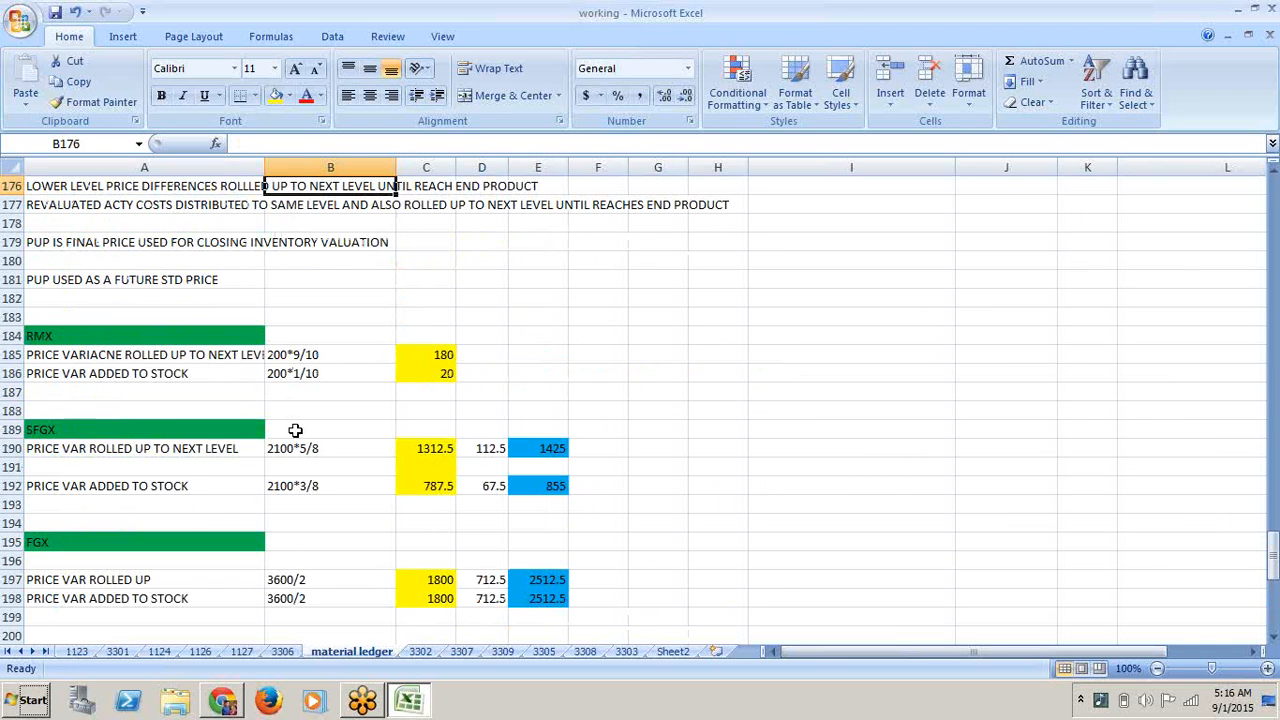
{"action": "key", "text": "Up"}
{"action": "key", "text": "Up"}
{"action": "key", "text": "Up"}
{"action": "key", "text": "Up"}
{"action": "key", "text": "Up"}
{"action": "key", "text": "Up"}
{"action": "key", "text": "Up"}
{"action": "key", "text": "Up"}
{"action": "key", "text": "Up"}
{"action": "key", "text": "Up"}
{"action": "key", "text": "Up"}
{"action": "key", "text": "Up"}
{"action": "key", "text": "Up"}
{"action": "key", "text": "Up"}
{"action": "key", "text": "Up"}
{"action": "key", "text": "Up"}
{"action": "key", "text": "Up"}
{"action": "key", "text": "Up"}
{"action": "key", "text": "Up"}
{"action": "key", "text": "Up"}
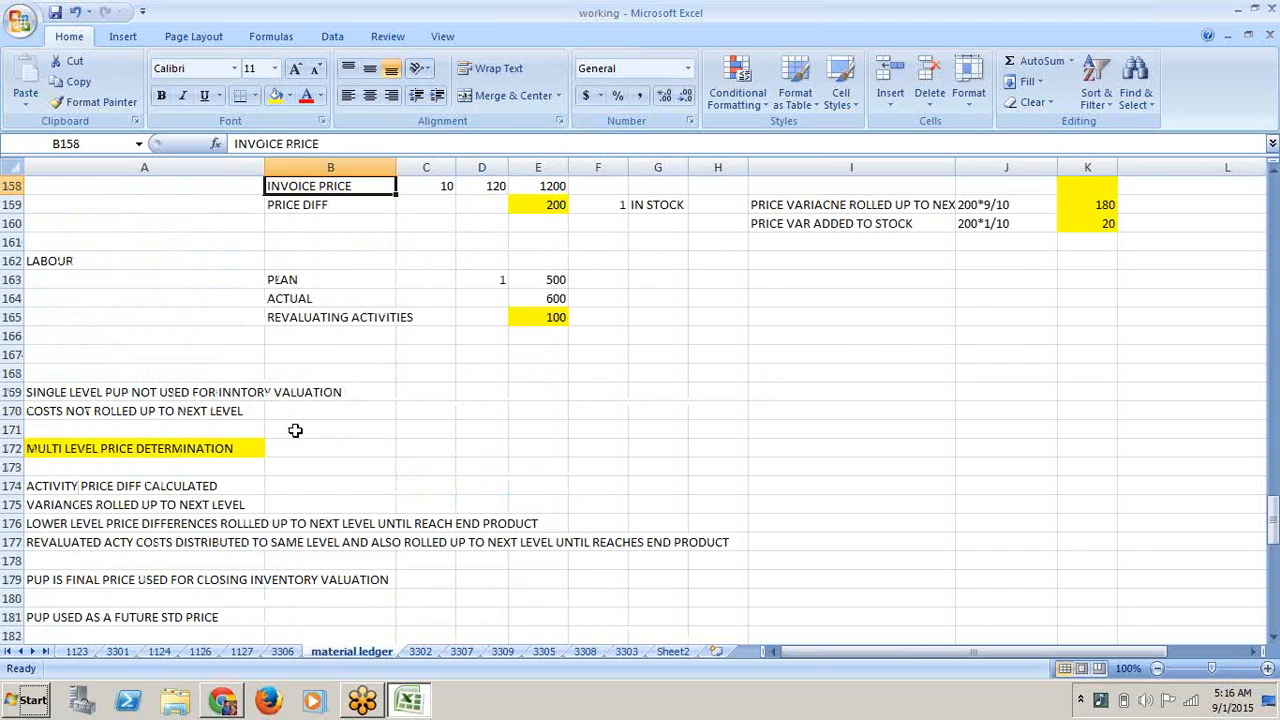
{"action": "key", "text": "Up"}
{"action": "key", "text": "Up"}
{"action": "key", "text": "Up"}
{"action": "key", "text": "Up"}
{"action": "key", "text": "Up"}
{"action": "key", "text": "Up"}
{"action": "key", "text": "Up"}
{"action": "key", "text": "Up"}
{"action": "key", "text": "Up"}
{"action": "key", "text": "Up"}
{"action": "key", "text": "Up"}
{"action": "key", "text": "Up"}
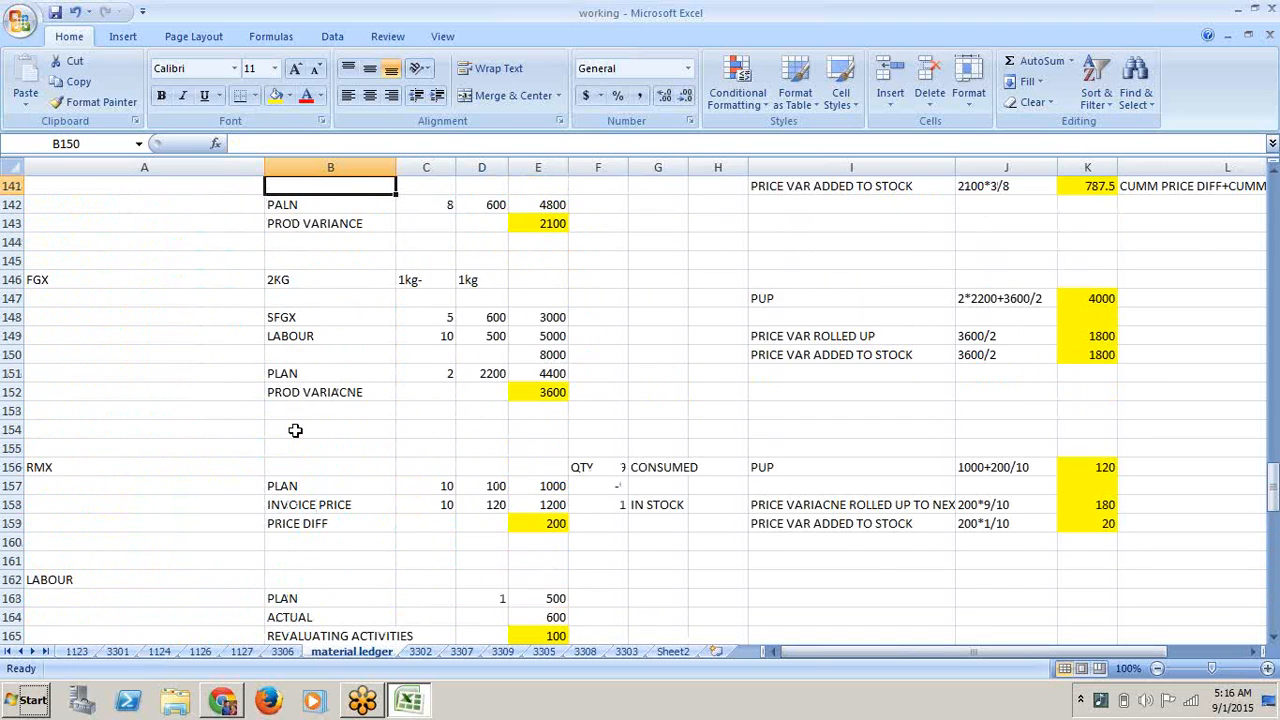
{"action": "key", "text": "Up"}
{"action": "key", "text": "Up"}
{"action": "key", "text": "Up"}
{"action": "key", "text": "Up"}
{"action": "key", "text": "Up"}
{"action": "key", "text": "Up"}
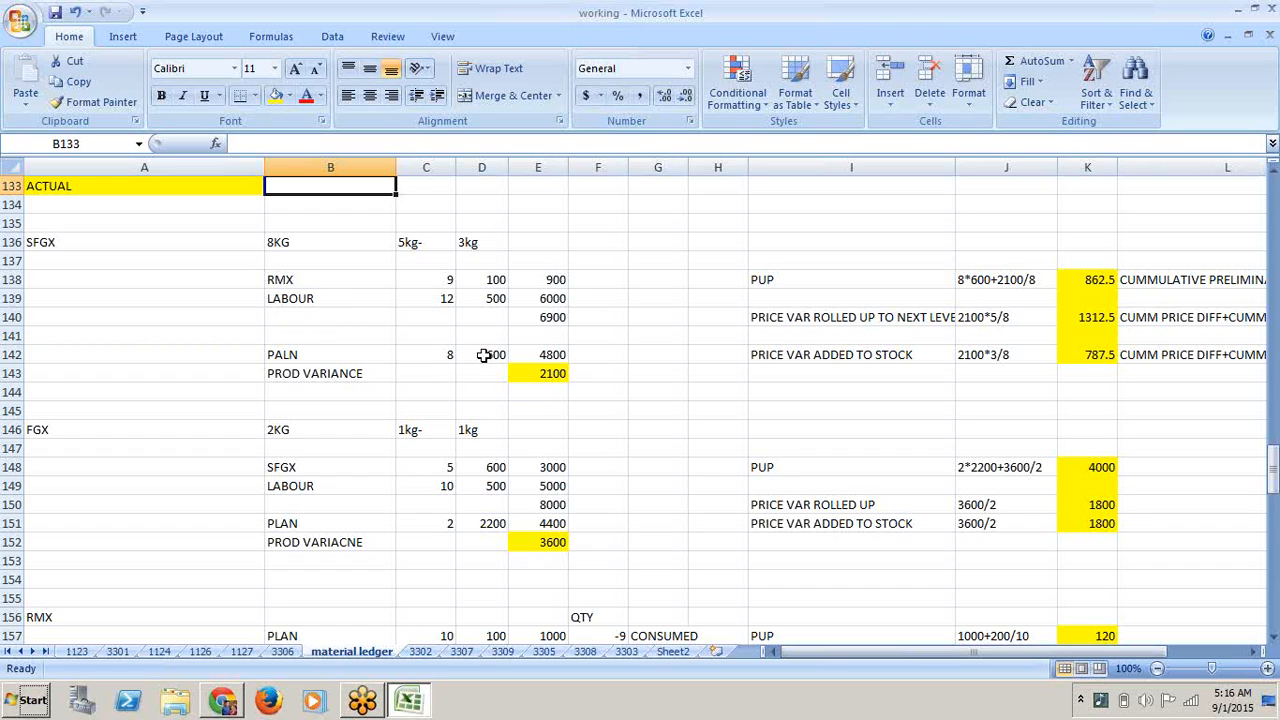
{"action": "left_click", "coordinate": [540, 359]}
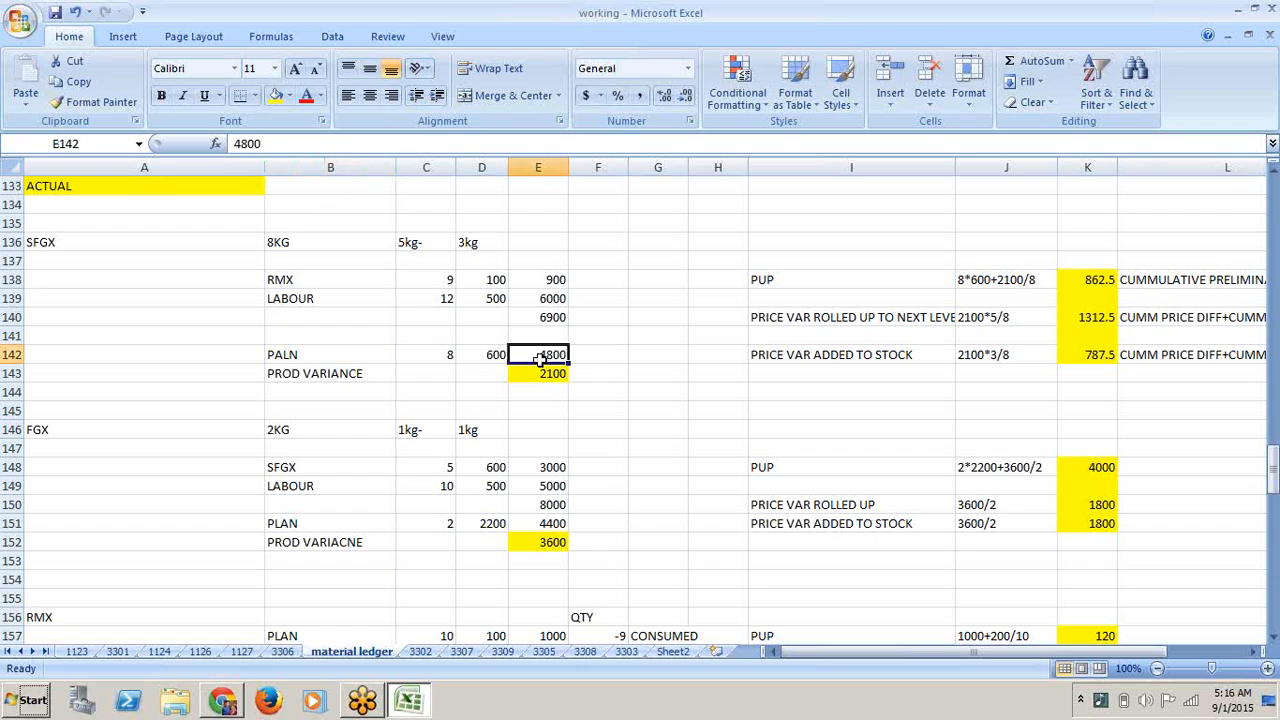
{"action": "left_click", "coordinate": [432, 357]}
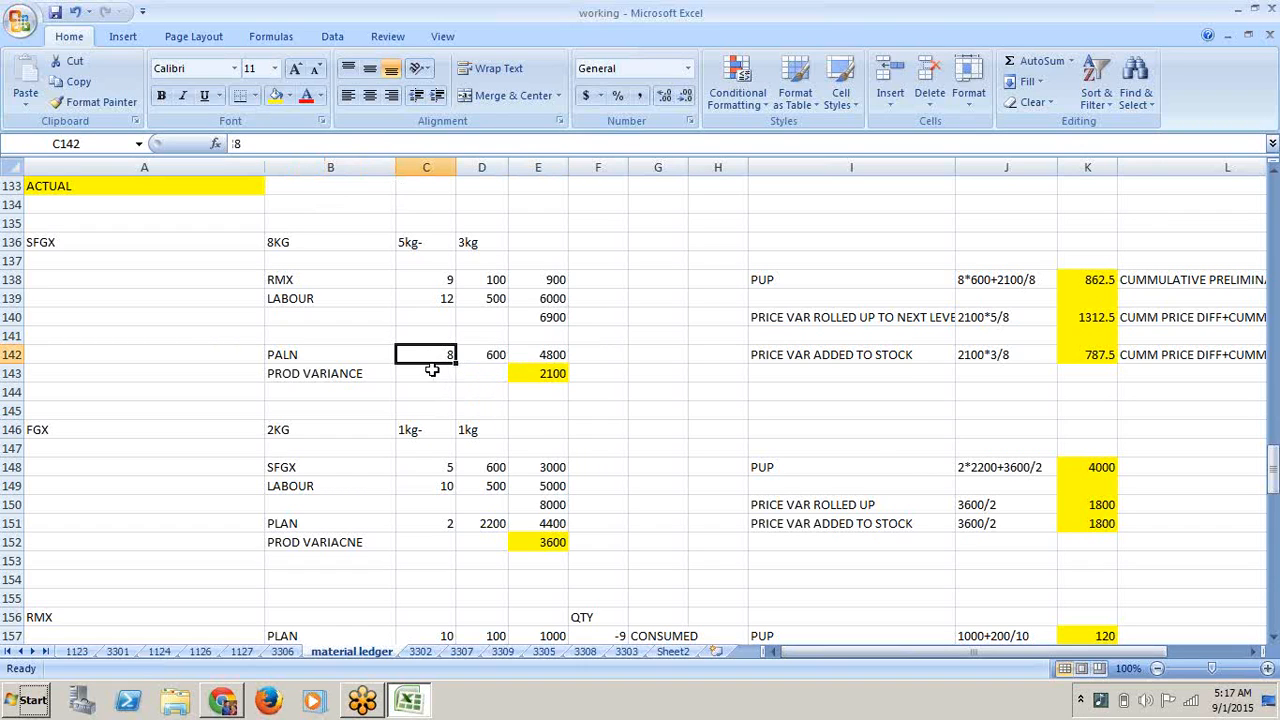
{"action": "left_click", "coordinate": [484, 357]}
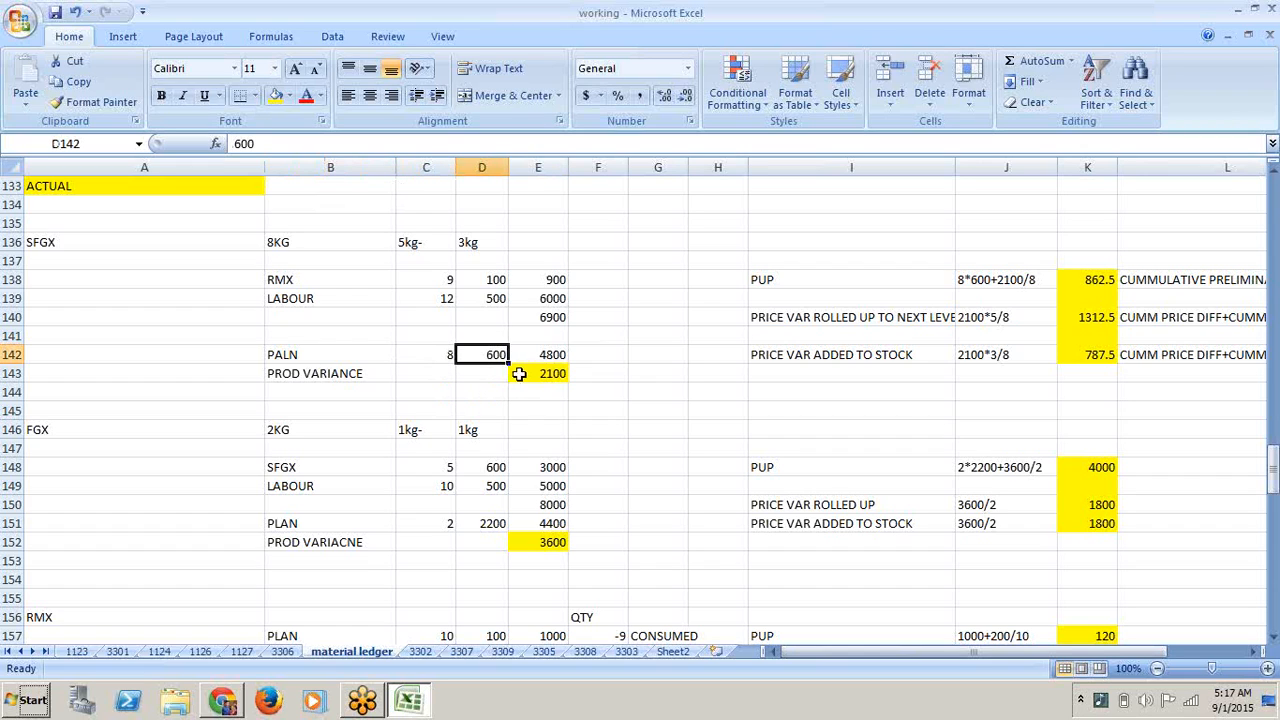
{"action": "left_click", "coordinate": [545, 357]}
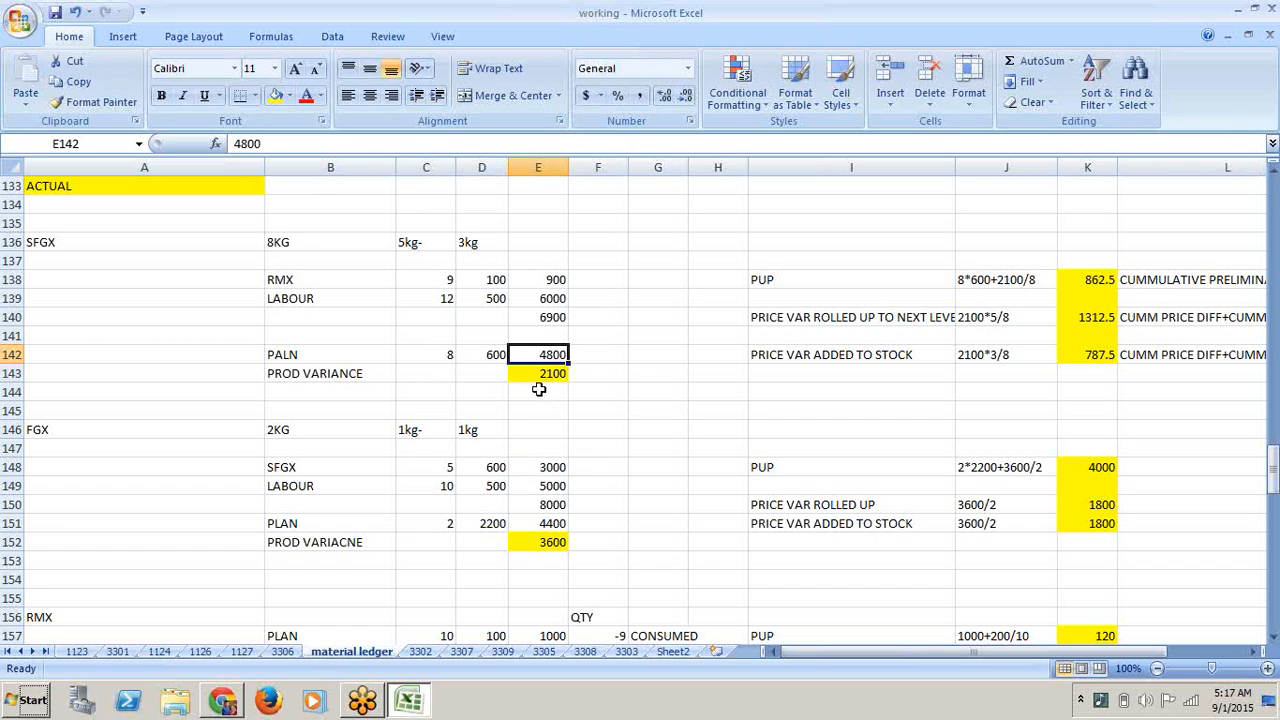
{"action": "left_click", "coordinate": [545, 374]}
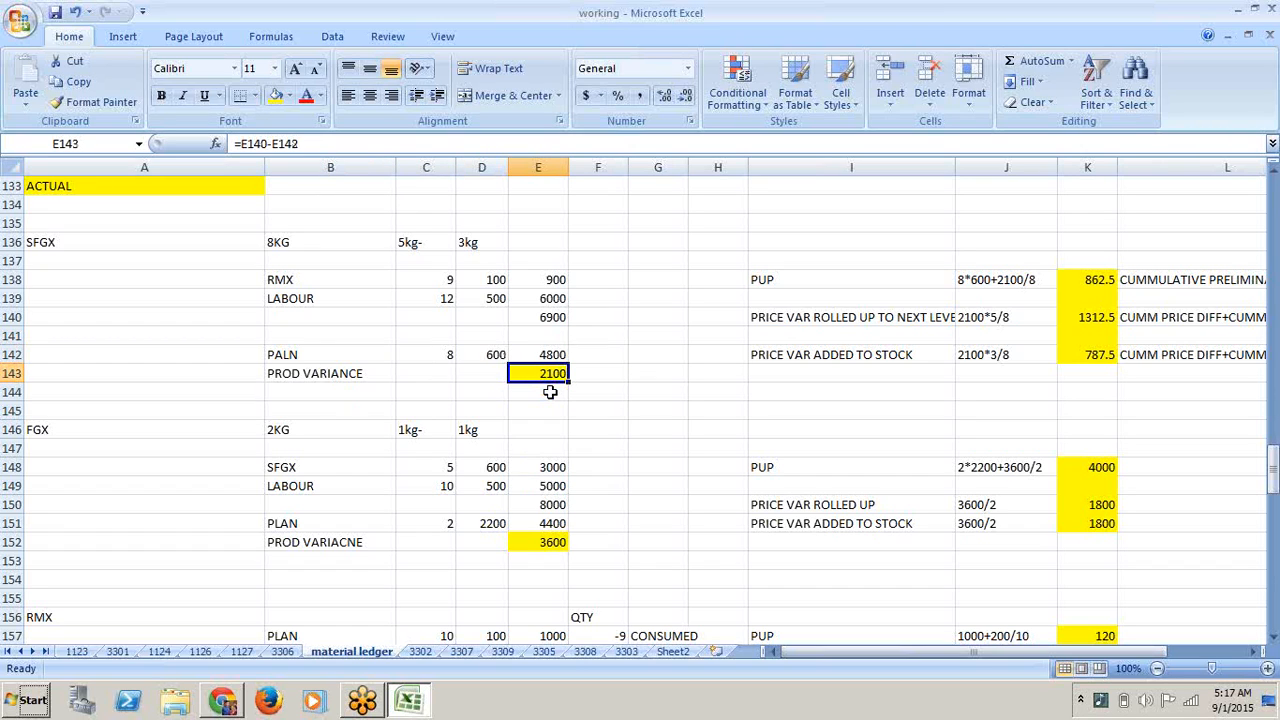
{"action": "left_click", "coordinate": [552, 354]}
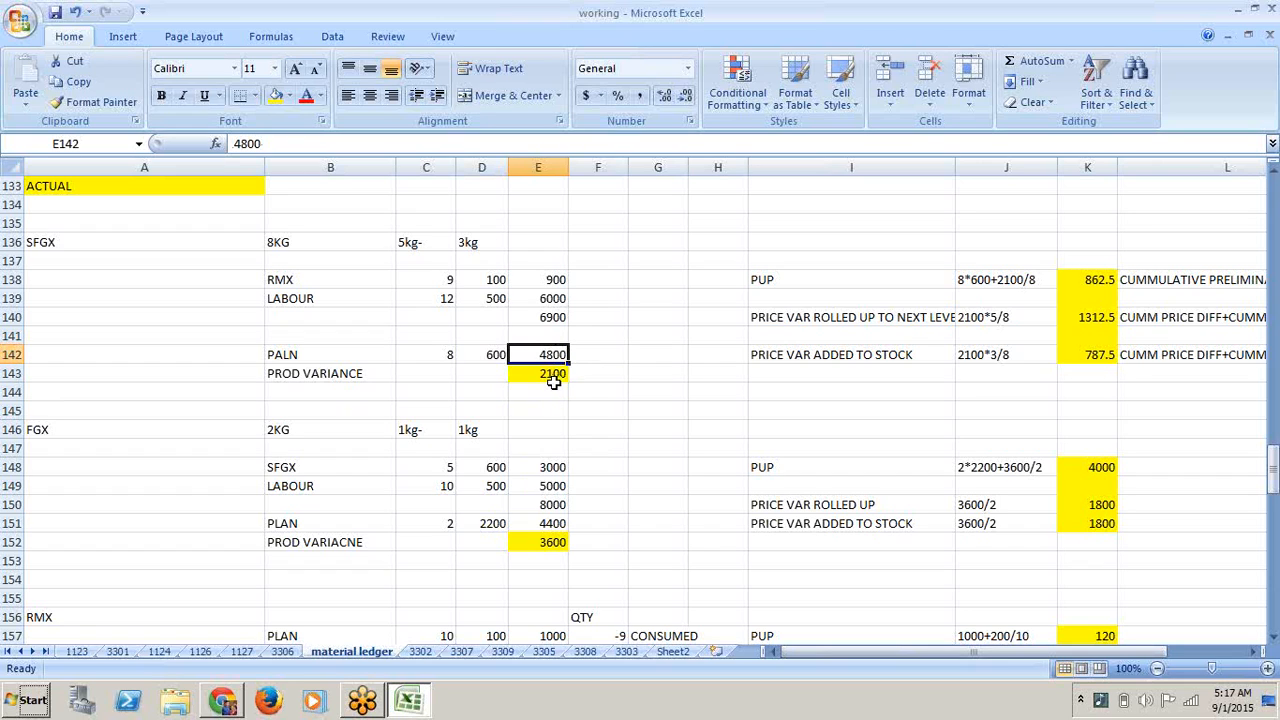
{"action": "left_click", "coordinate": [556, 382]}
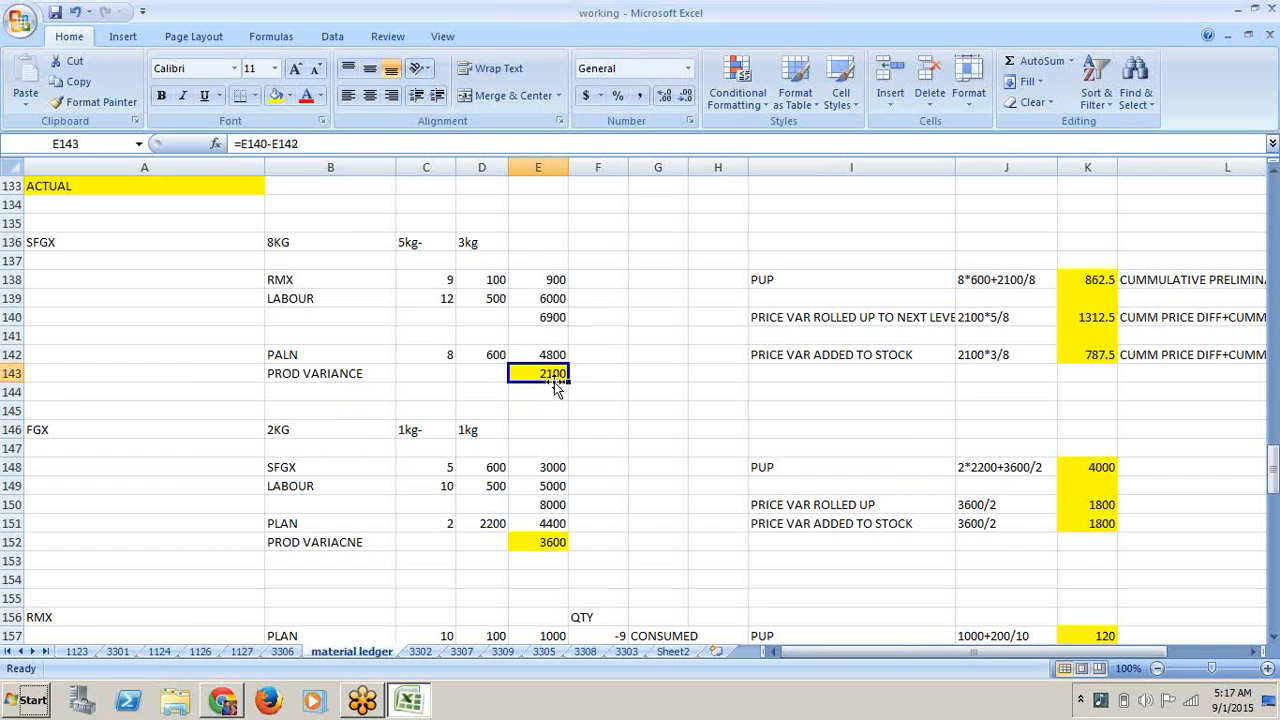
- Start the SFX PUP calculation in B224 with the plan value and production variance, as 4800+2100+
{"action": "key", "text": "Down"}
{"action": "key", "text": "Down"}
{"action": "key", "text": "Down"}
{"action": "key", "text": "Down"}
{"action": "key", "text": "Down"}
{"action": "key", "text": "Down"}
{"action": "key", "text": "Down"}
{"action": "key", "text": "Down"}
{"action": "key", "text": "Down"}
{"action": "key", "text": "Down"}
{"action": "key", "text": "Down"}
{"action": "key", "text": "Down"}
{"action": "key", "text": "Down"}
{"action": "key", "text": "Down"}
{"action": "key", "text": "Down"}
{"action": "key", "text": "Down"}
{"action": "key", "text": "Down"}
{"action": "key", "text": "Down"}
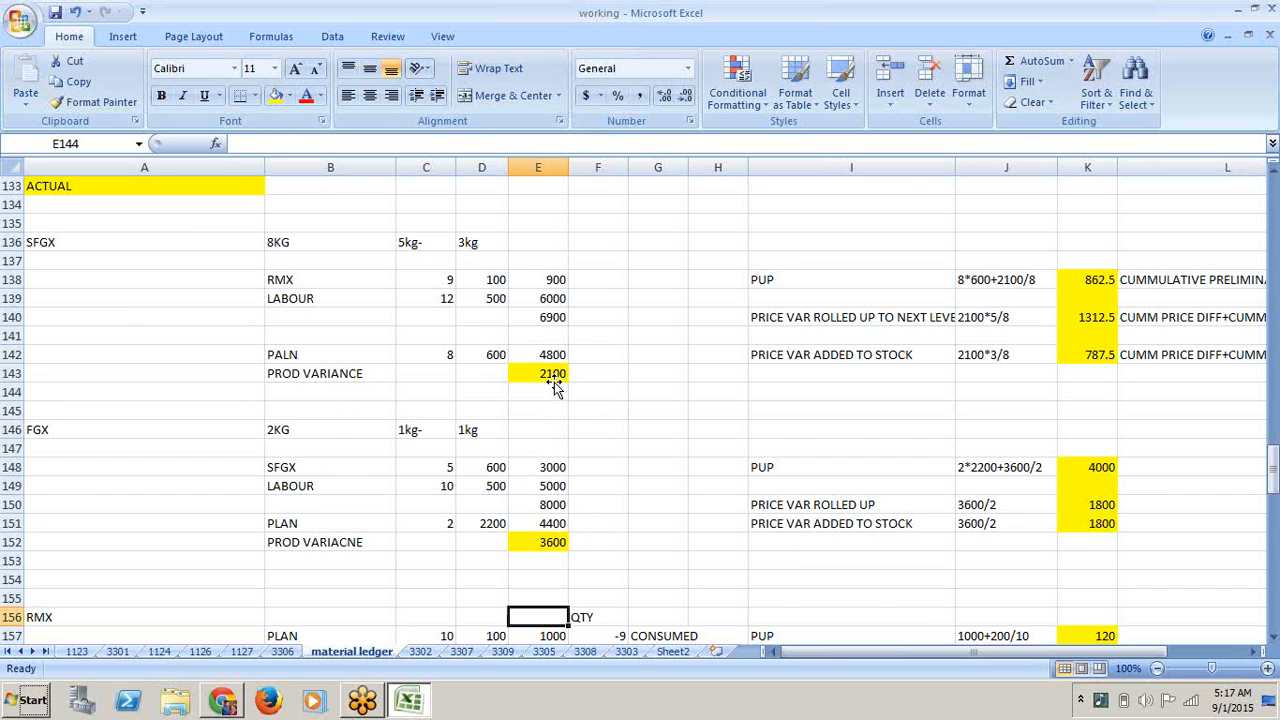
{"action": "key", "text": "Down"}
{"action": "key", "text": "Down"}
{"action": "key", "text": "Down"}
{"action": "key", "text": "Down"}
{"action": "key", "text": "Down"}
{"action": "key", "text": "Down"}
{"action": "key", "text": "Down"}
{"action": "key", "text": "Down"}
{"action": "key", "text": "Down"}
{"action": "key", "text": "Down"}
{"action": "key", "text": "Down"}
{"action": "key", "text": "Down"}
{"action": "key", "text": "Down"}
{"action": "key", "text": "Down"}
{"action": "key", "text": "Down"}
{"action": "key", "text": "Down"}
{"action": "key", "text": "Down"}
{"action": "key", "text": "Down"}
{"action": "key", "text": "Down"}
{"action": "key", "text": "Down"}
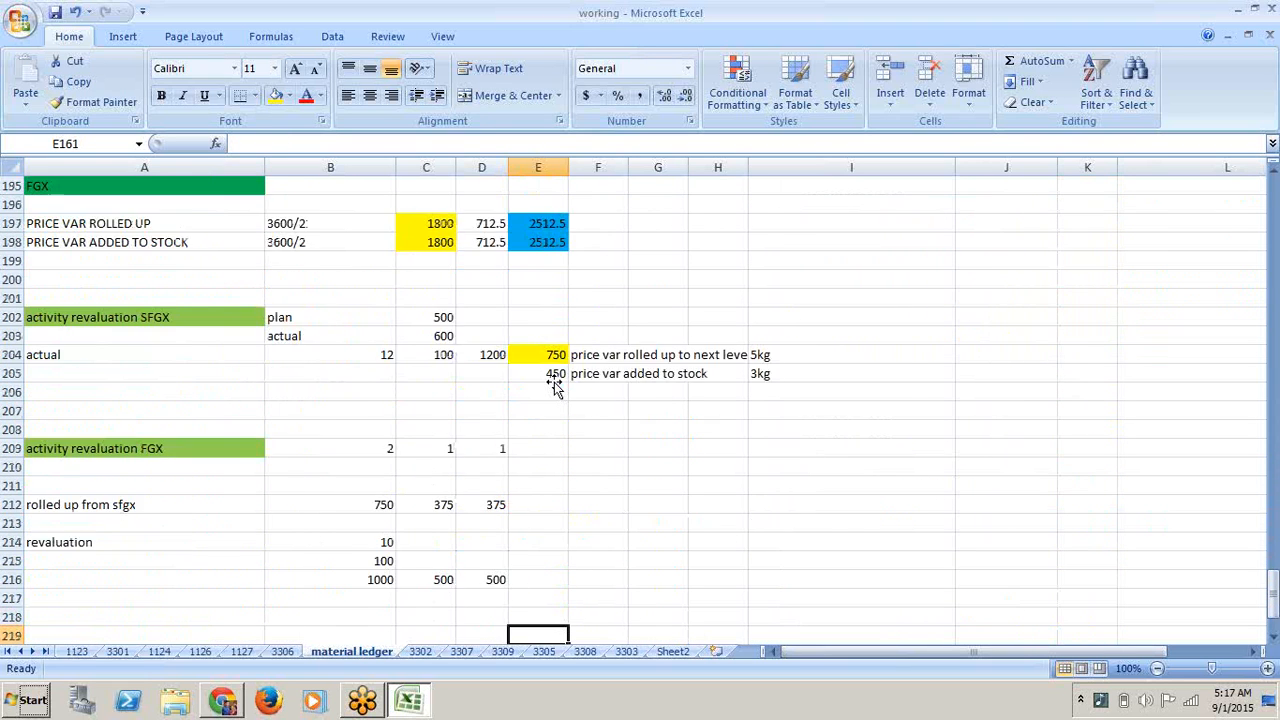
{"action": "key", "text": "Down"}
{"action": "key", "text": "Down"}
{"action": "key", "text": "Down"}
{"action": "key", "text": "Down"}
{"action": "key", "text": "Down"}
{"action": "key", "text": "Down"}
{"action": "key", "text": "Down"}
{"action": "left_click", "coordinate": [308, 316]}
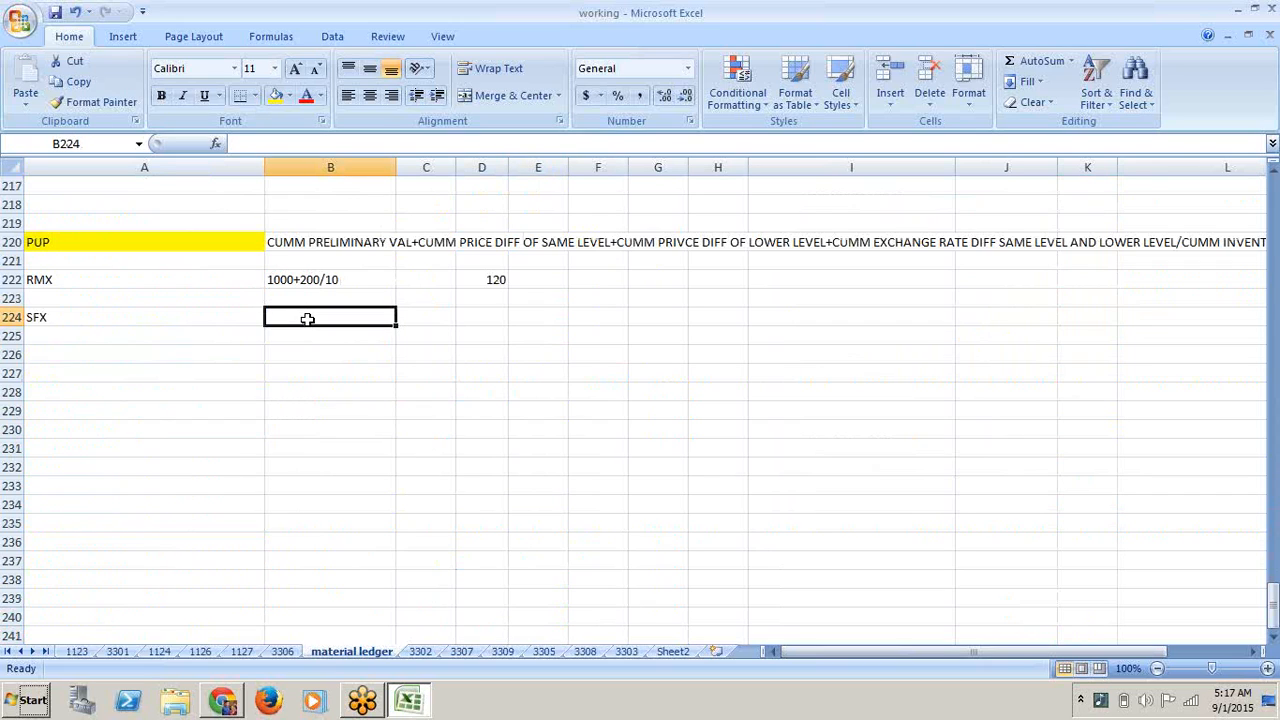
{"action": "type", "text": "4"}
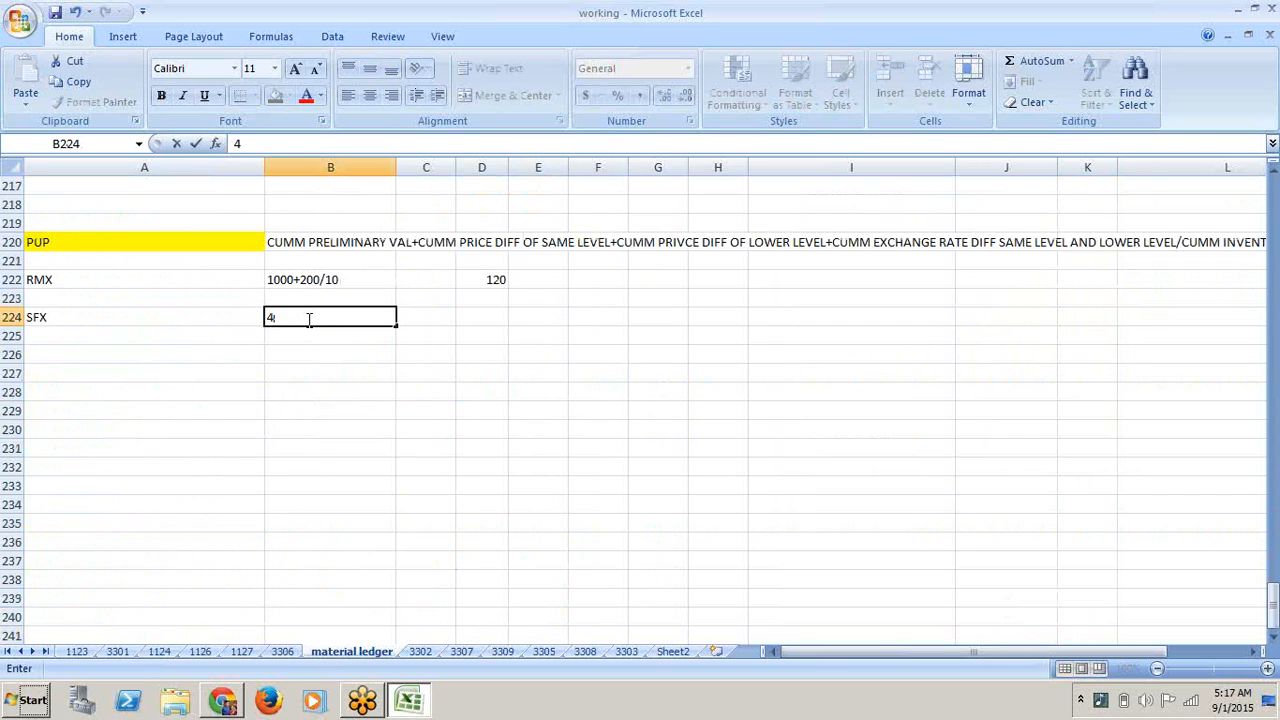
{"action": "type", "text": "800"}
{"action": "key", "text": "F2"}
{"action": "type", "text": "+210"}
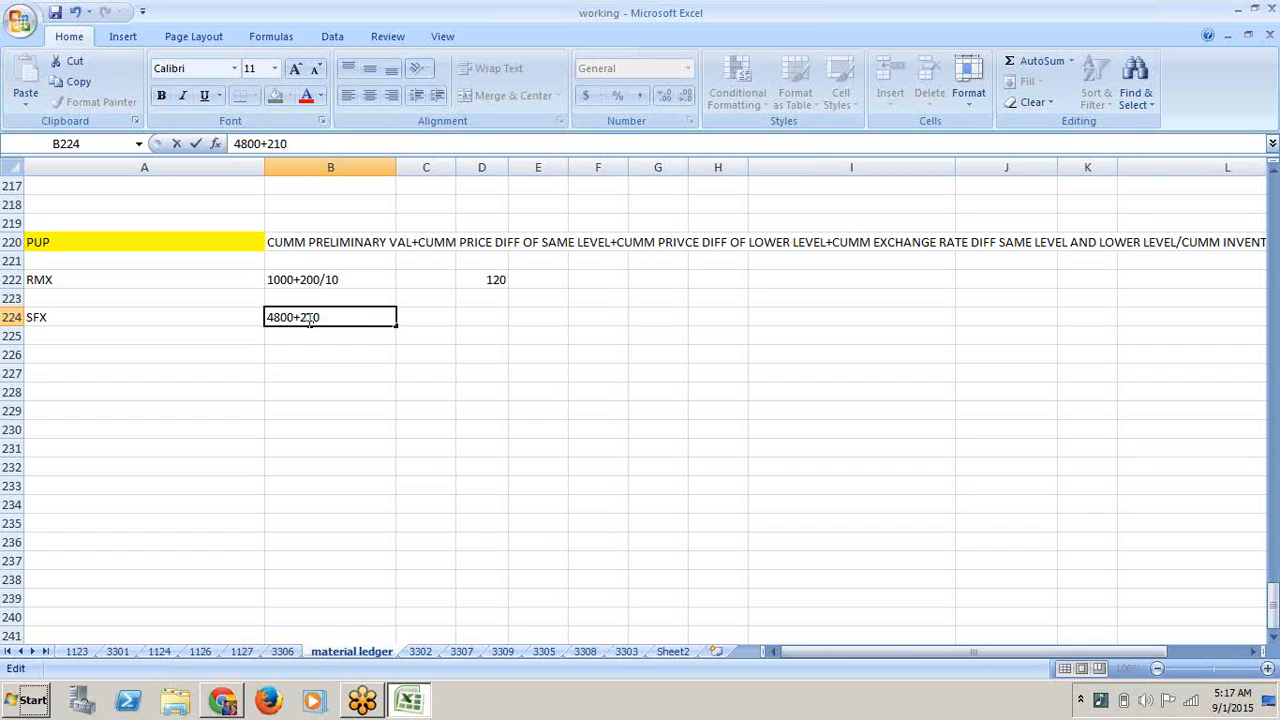
{"action": "type", "text": "0+"}
{"action": "left_click", "coordinate": [351, 397]}
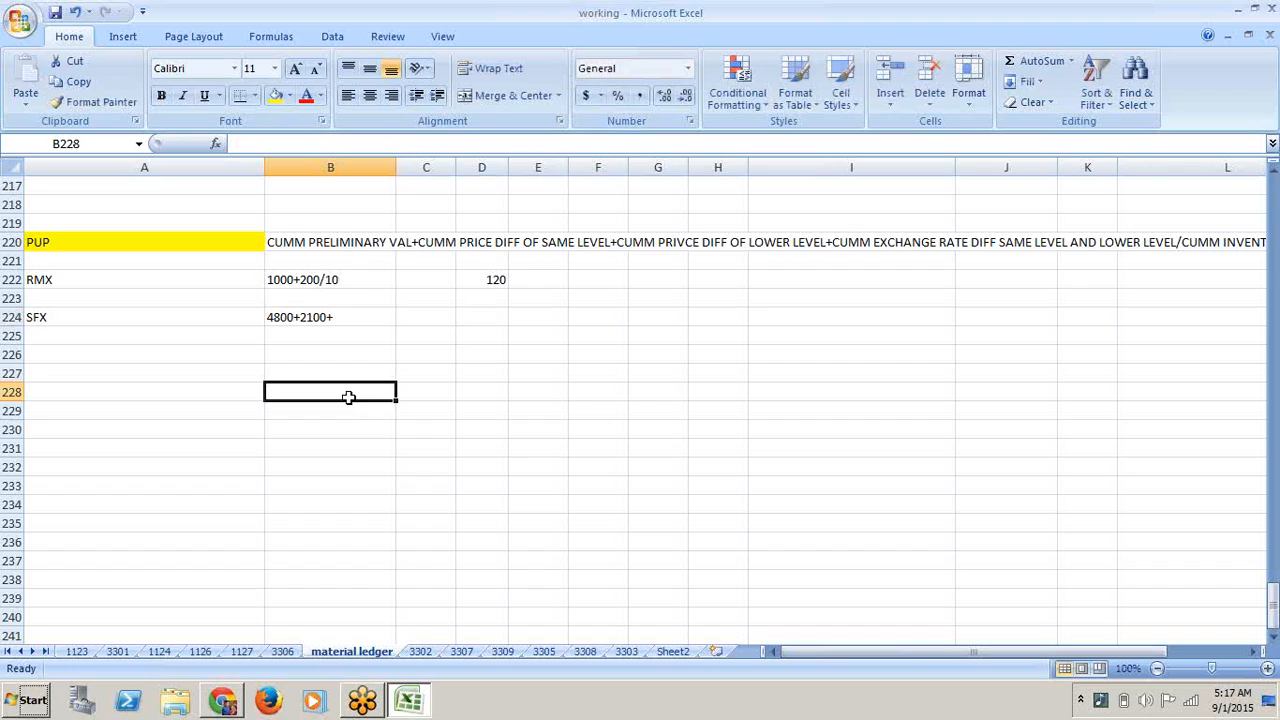
- Go back to the RMX price variance block and check the amount rolled up to the next level
{"action": "left_click", "coordinate": [367, 276]}
{"action": "key", "text": "Up"}
{"action": "key", "text": "Up"}
{"action": "key", "text": "Up"}
{"action": "key", "text": "Up"}
{"action": "key", "text": "Up"}
{"action": "key", "text": "Up"}
{"action": "key", "text": "Up"}
{"action": "key", "text": "Up"}
{"action": "key", "text": "Up"}
{"action": "key", "text": "Up"}
{"action": "key", "text": "Up"}
{"action": "key", "text": "Up"}
{"action": "key", "text": "Up"}
{"action": "key", "text": "Up"}
{"action": "key", "text": "Up"}
{"action": "key", "text": "Up"}
{"action": "key", "text": "Up"}
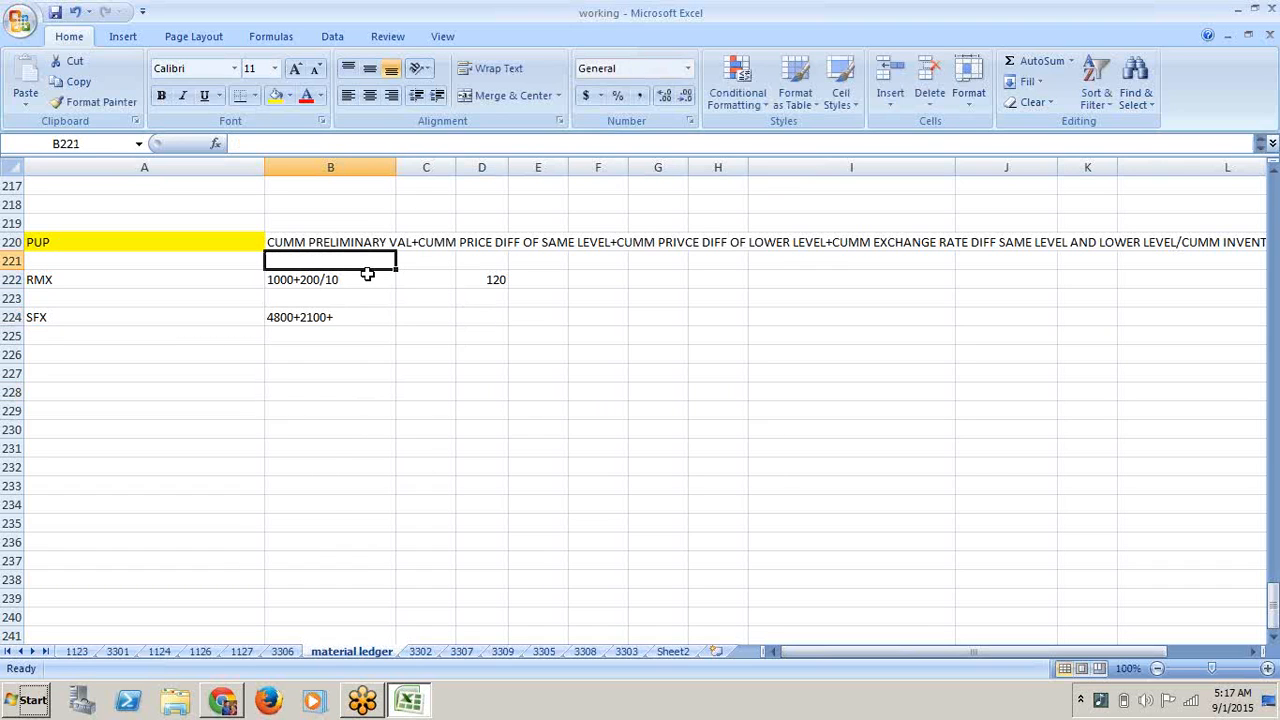
{"action": "key", "text": "Up"}
{"action": "key", "text": "Up"}
{"action": "key", "text": "Up"}
{"action": "key", "text": "Up"}
{"action": "key", "text": "Up"}
{"action": "key", "text": "Up"}
{"action": "key", "text": "Up"}
{"action": "key", "text": "Up"}
{"action": "key", "text": "Up"}
{"action": "key", "text": "Up"}
{"action": "key", "text": "Up"}
{"action": "key", "text": "Up"}
{"action": "key", "text": "Up"}
{"action": "key", "text": "Up"}
{"action": "key", "text": "Up"}
{"action": "key", "text": "Up"}
{"action": "key", "text": "Up"}
{"action": "key", "text": "Up"}
{"action": "key", "text": "Up"}
{"action": "key", "text": "Up"}
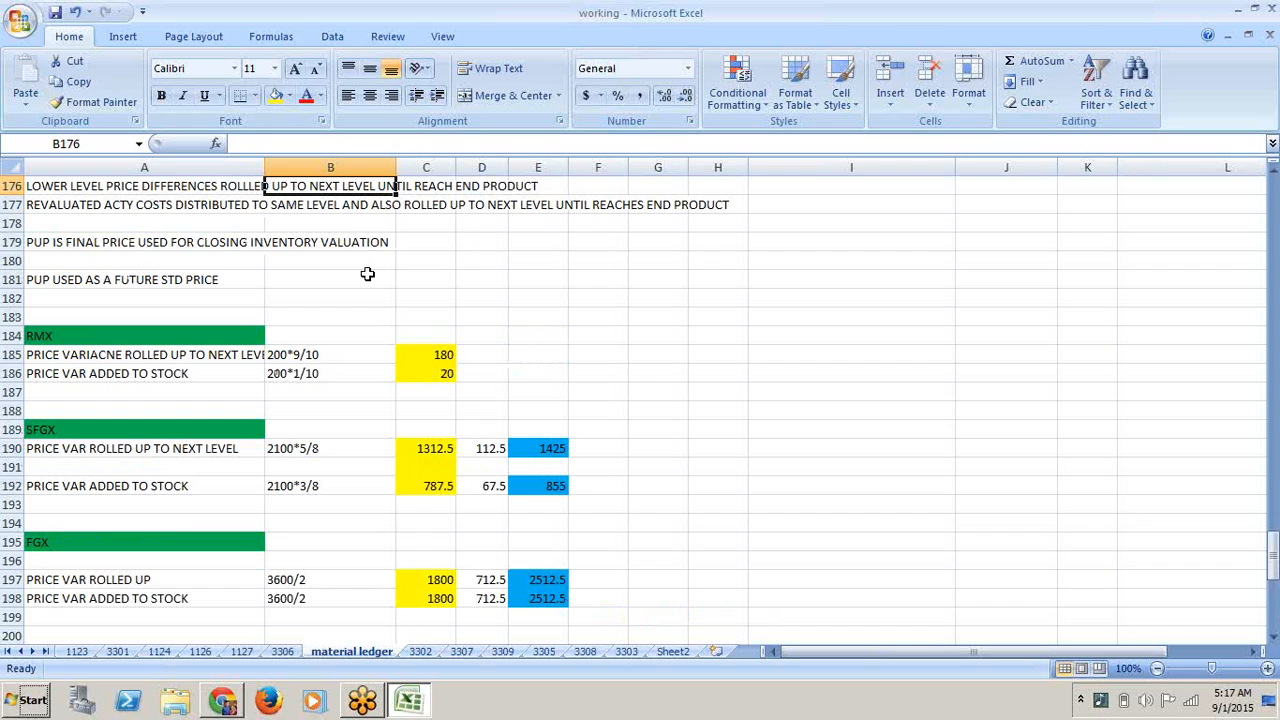
{"action": "left_click", "coordinate": [445, 358]}
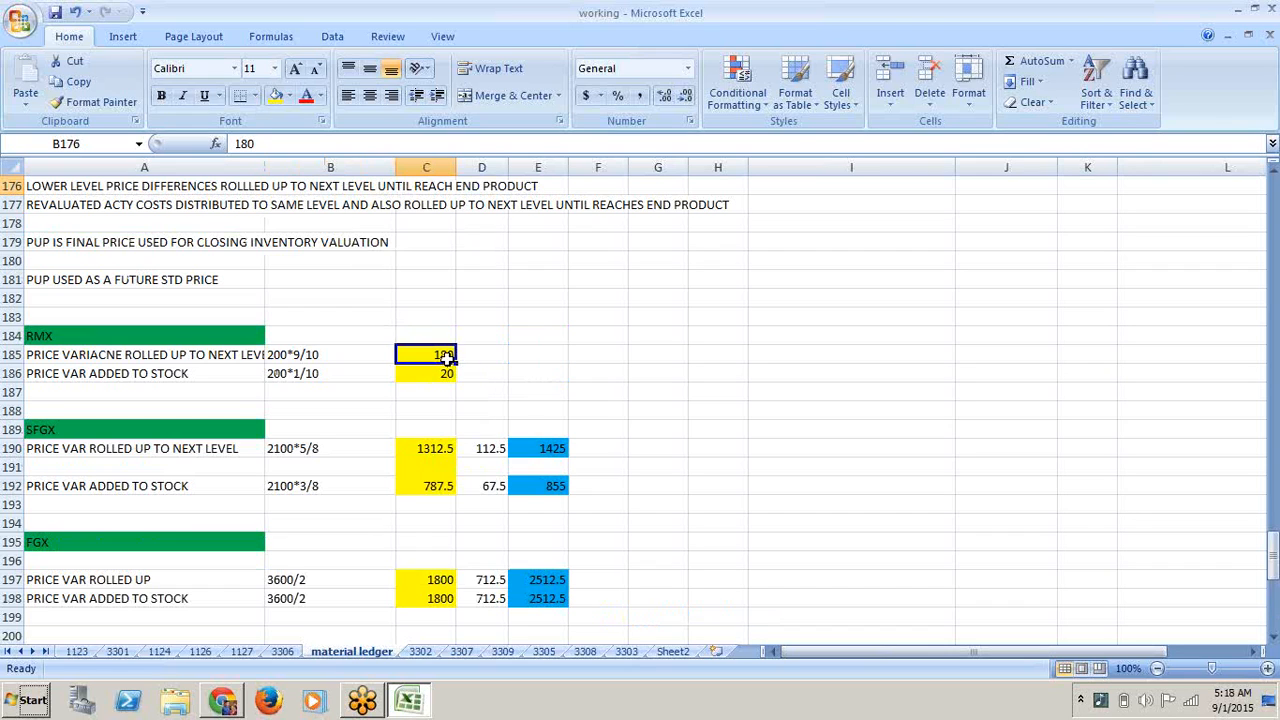
- Widen column A so the full rolled-up price variance label in A185 fits inside its cell
{"action": "left_click", "coordinate": [185, 356]}
{"action": "left_click_drag", "start_coordinate": [265, 167], "coordinate": [323, 167]}
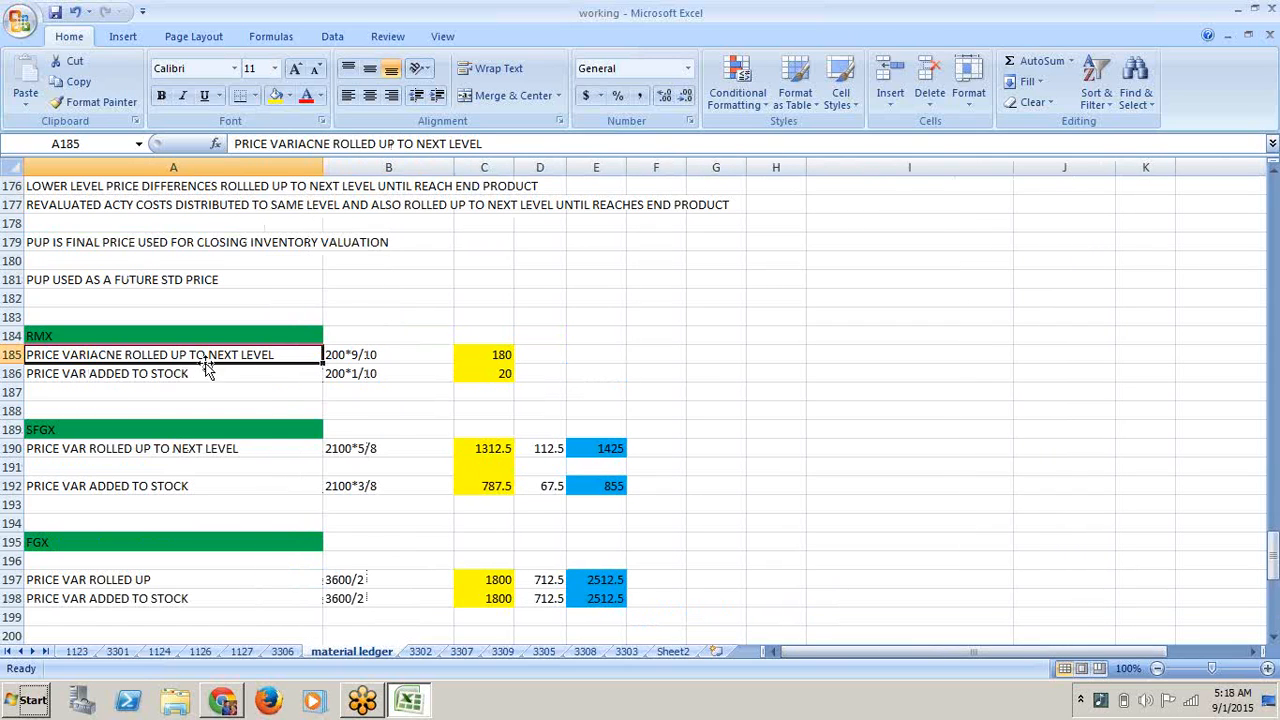
- Compare the formulas and amounts for RMX's rolled-up variance and its variance added to stock
{"action": "left_click", "coordinate": [381, 372]}
{"action": "left_click", "coordinate": [374, 357]}
{"action": "left_click", "coordinate": [371, 373]}
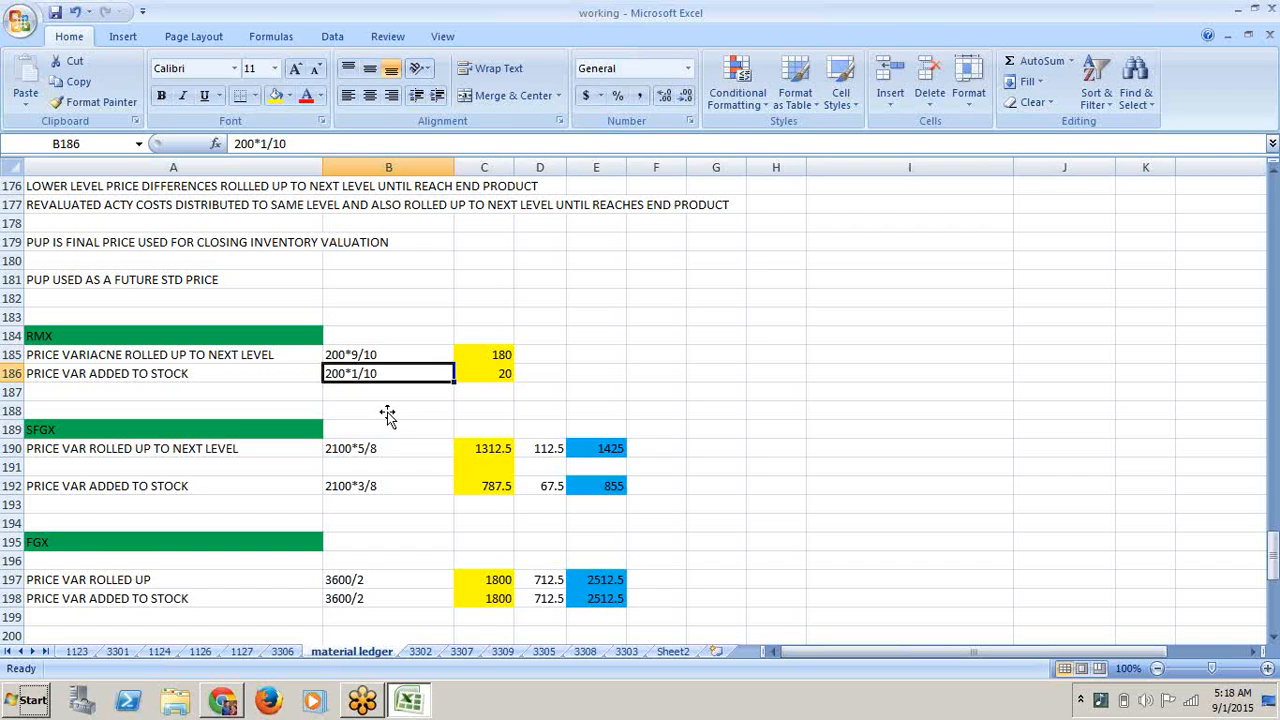
{"action": "left_click", "coordinate": [391, 362]}
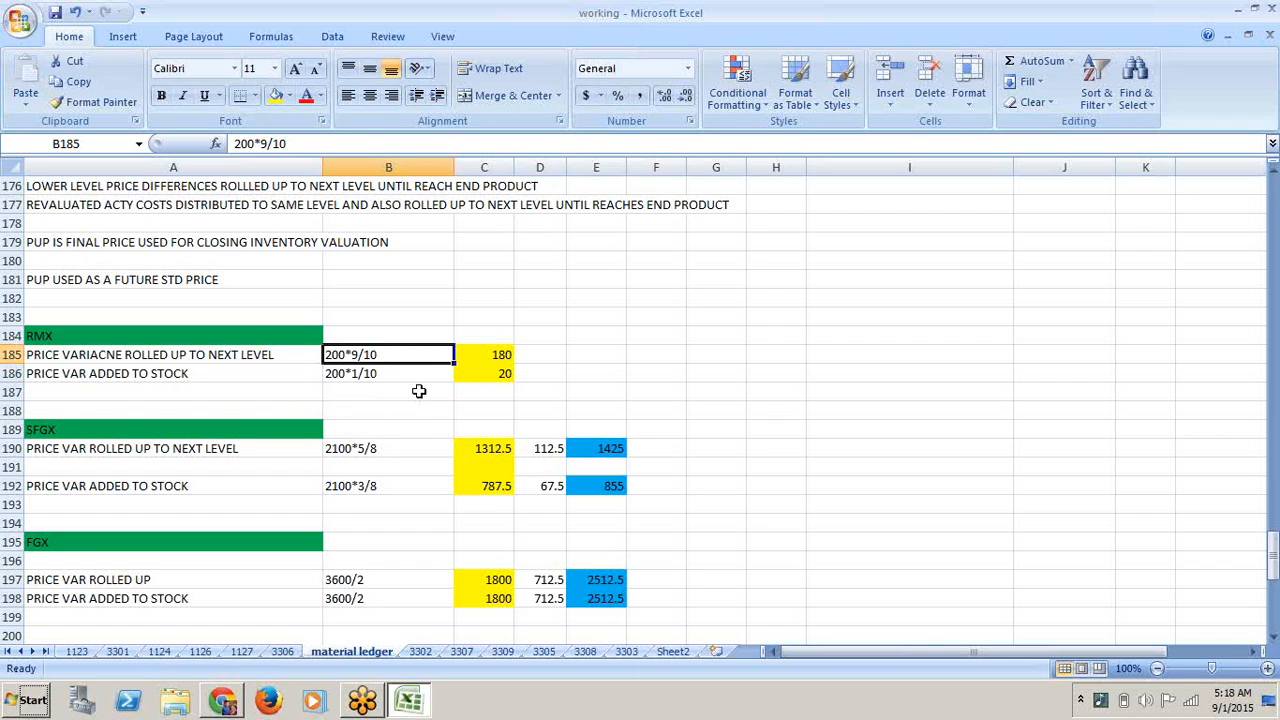
{"action": "left_click", "coordinate": [503, 369]}
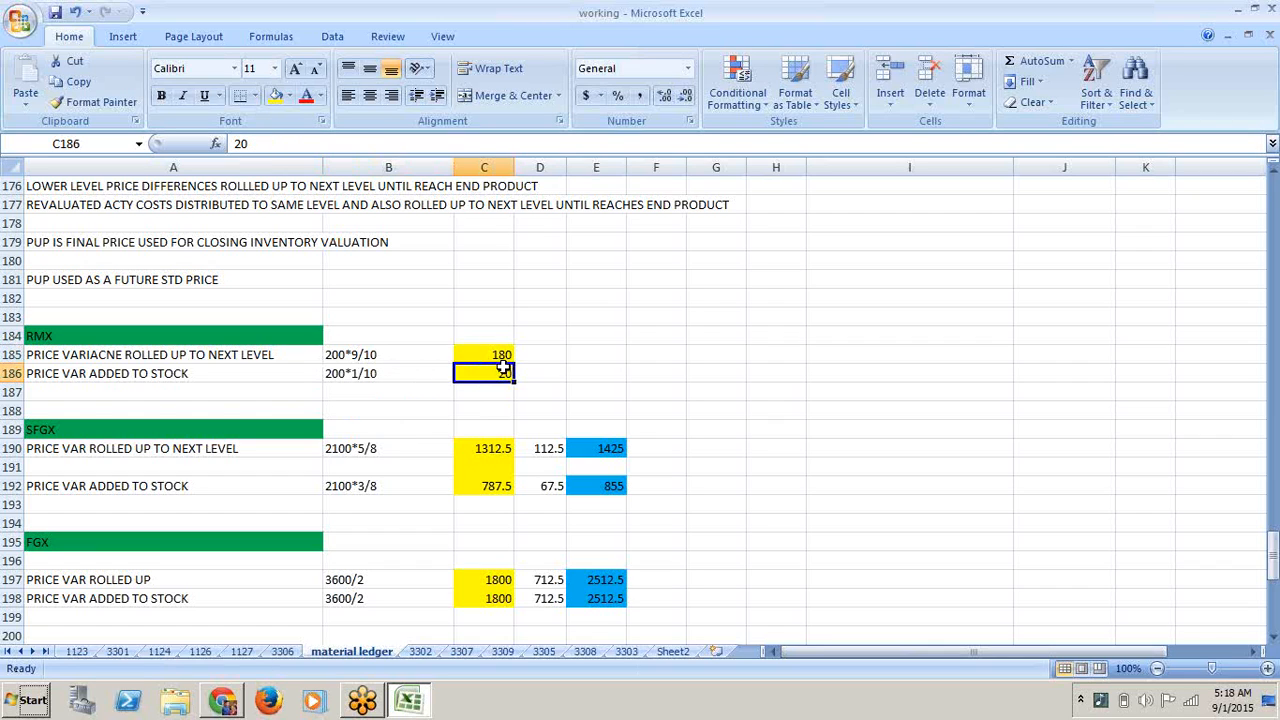
{"action": "left_click", "coordinate": [503, 355]}
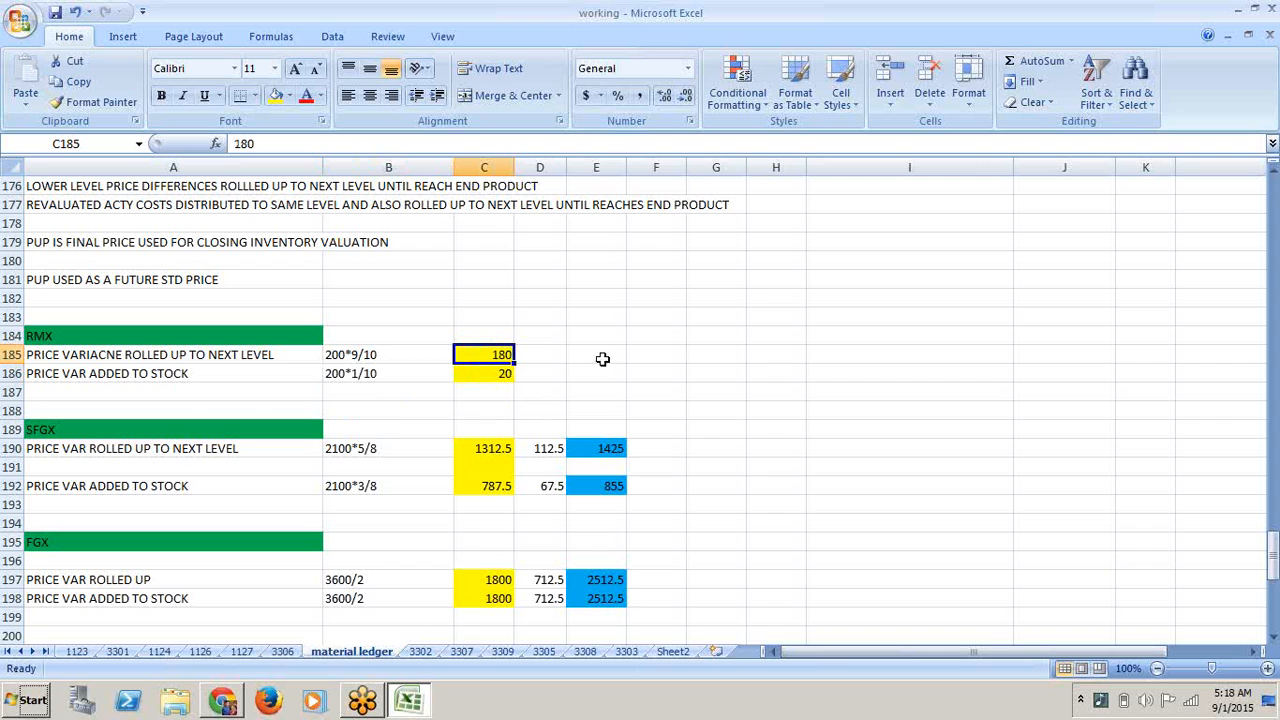
- Extend the SFX PUP calculation in B224 with the variance rolled up from RMX, making it 4800+2100+180+
{"action": "key", "text": "Down"}
{"action": "key", "text": "Down"}
{"action": "key", "text": "Down"}
{"action": "key", "text": "Down"}
{"action": "key", "text": "Down"}
{"action": "key", "text": "Down"}
{"action": "key", "text": "Down"}
{"action": "key", "text": "Down"}
{"action": "key", "text": "Down"}
{"action": "key", "text": "Down"}
{"action": "key", "text": "Down"}
{"action": "key", "text": "Down"}
{"action": "key", "text": "Down"}
{"action": "key", "text": "Down"}
{"action": "key", "text": "Down"}
{"action": "key", "text": "Down"}
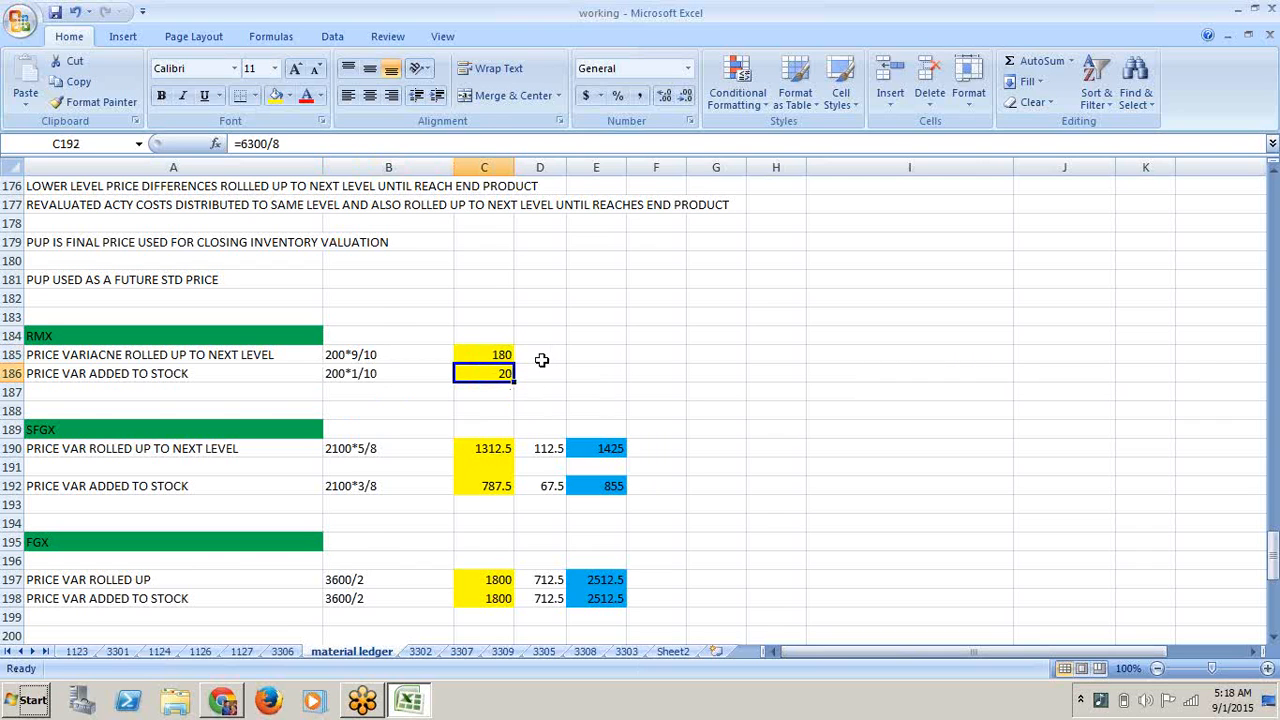
{"action": "key", "text": "Down"}
{"action": "key", "text": "Down"}
{"action": "key", "text": "Down"}
{"action": "key", "text": "Down"}
{"action": "key", "text": "Down"}
{"action": "key", "text": "Down"}
{"action": "key", "text": "Down"}
{"action": "key", "text": "Down"}
{"action": "key", "text": "Down"}
{"action": "key", "text": "Down"}
{"action": "key", "text": "Down"}
{"action": "key", "text": "Down"}
{"action": "key", "text": "Down"}
{"action": "key", "text": "Down"}
{"action": "key", "text": "Down"}
{"action": "key", "text": "Down"}
{"action": "key", "text": "Down"}
{"action": "key", "text": "Down"}
{"action": "key", "text": "Down"}
{"action": "key", "text": "Down"}
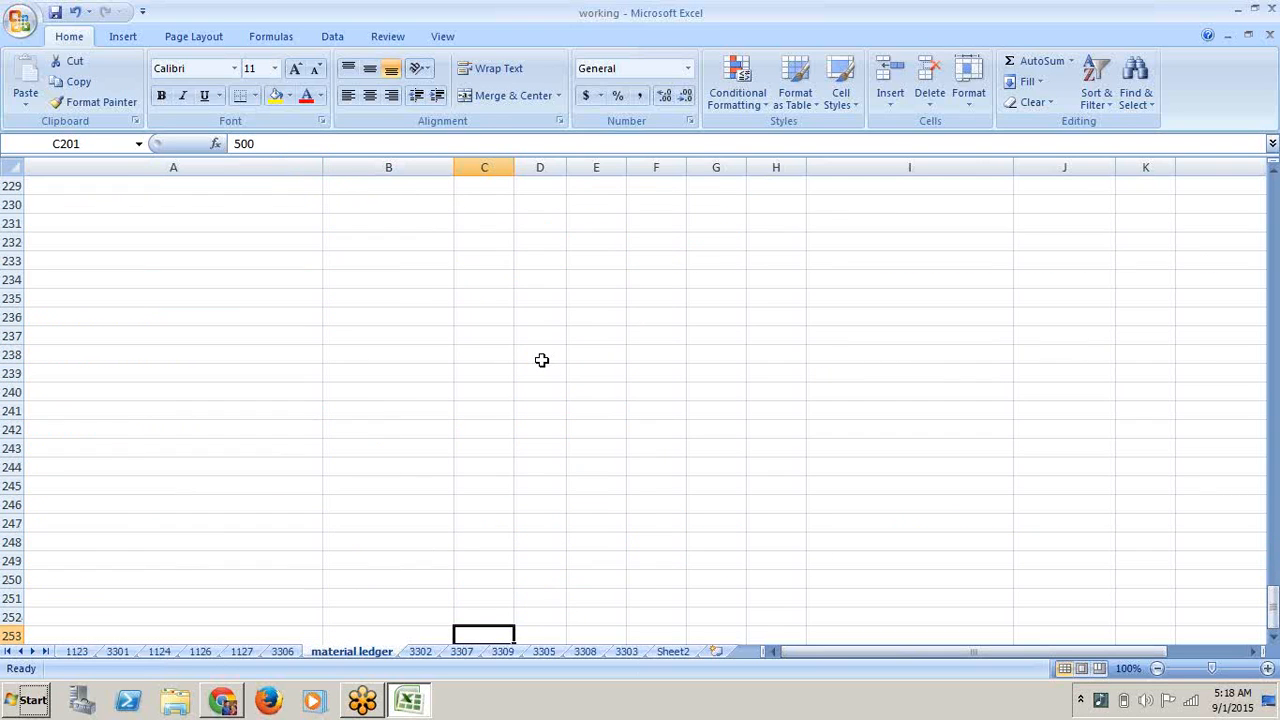
{"action": "key", "text": "Up"}
{"action": "key", "text": "Up"}
{"action": "key", "text": "Up"}
{"action": "key", "text": "Up"}
{"action": "key", "text": "Up"}
{"action": "key", "text": "Up"}
{"action": "key", "text": "Up"}
{"action": "key", "text": "Up"}
{"action": "key", "text": "Up"}
{"action": "key", "text": "Up"}
{"action": "key", "text": "Up"}
{"action": "key", "text": "Up"}
{"action": "key", "text": "Up"}
{"action": "key", "text": "Up"}
{"action": "key", "text": "Up"}
{"action": "key", "text": "Up"}
{"action": "key", "text": "Up"}
{"action": "key", "text": "Up"}
{"action": "key", "text": "Up"}
{"action": "key", "text": "Up"}
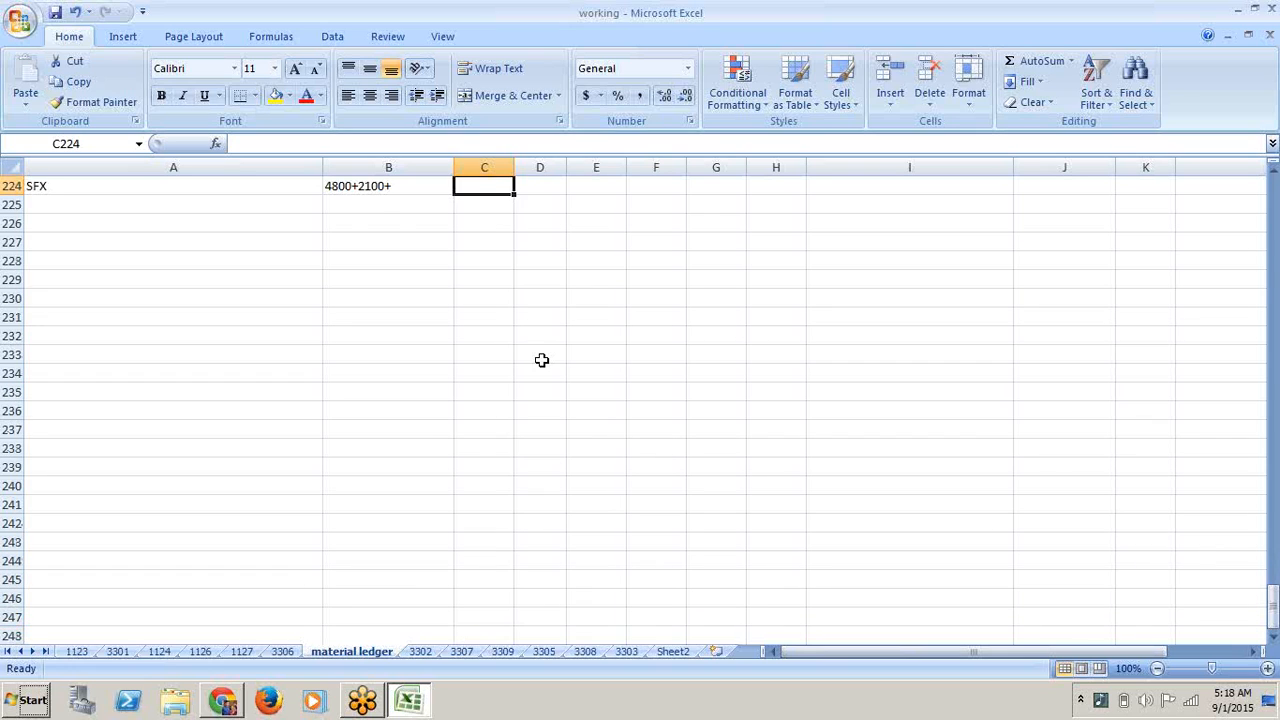
{"action": "left_click", "coordinate": [400, 242]}
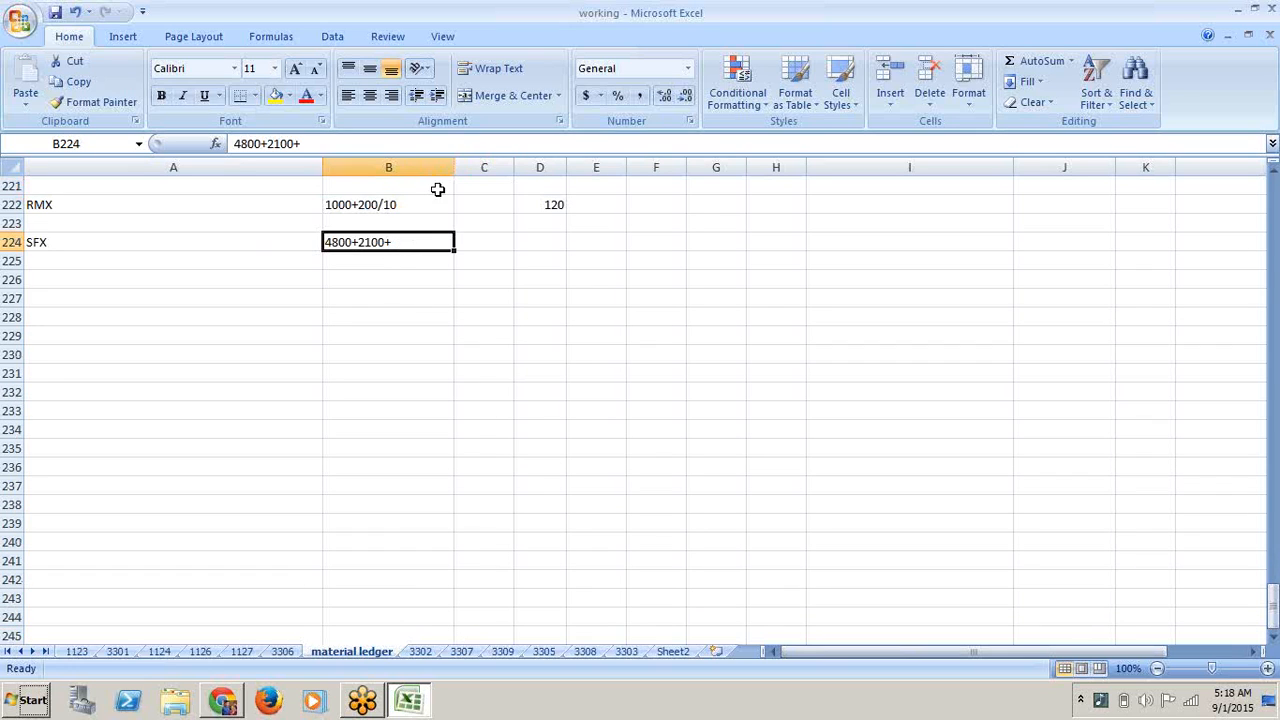
{"action": "left_click", "coordinate": [400, 146]}
{"action": "type", "text": "180"}
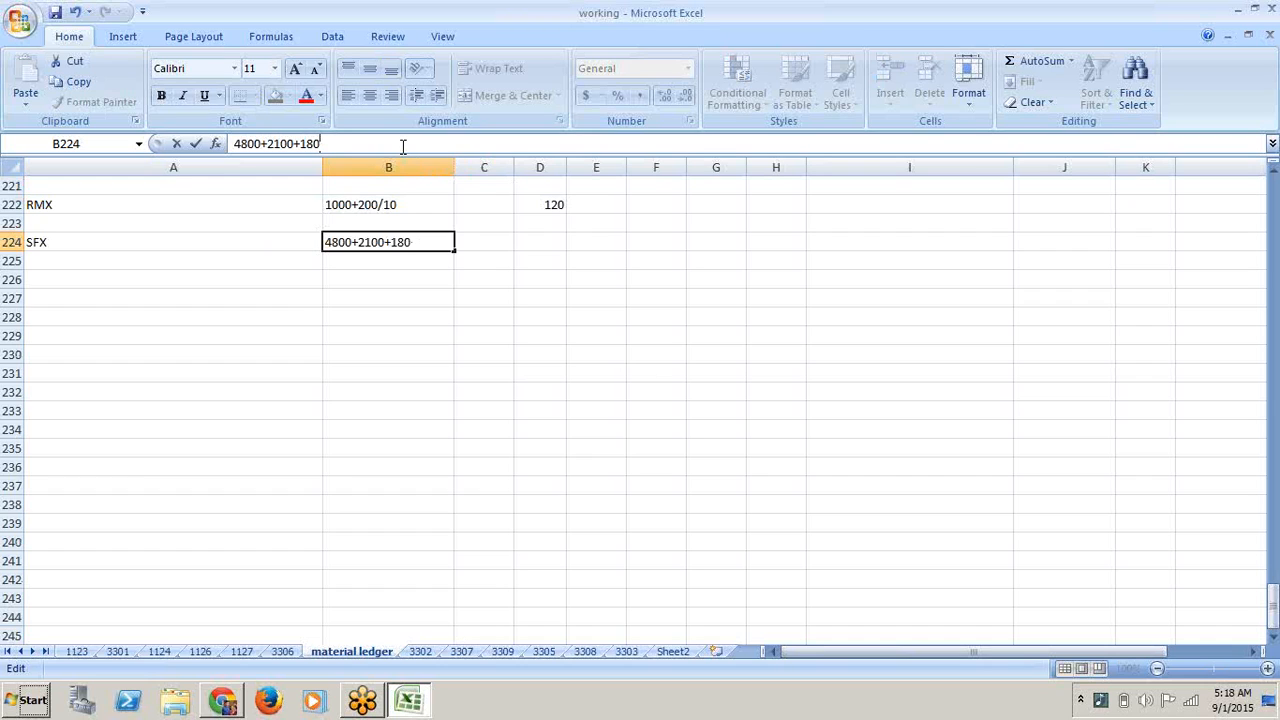
{"action": "type", "text": "+"}
{"action": "left_click", "coordinate": [485, 410]}
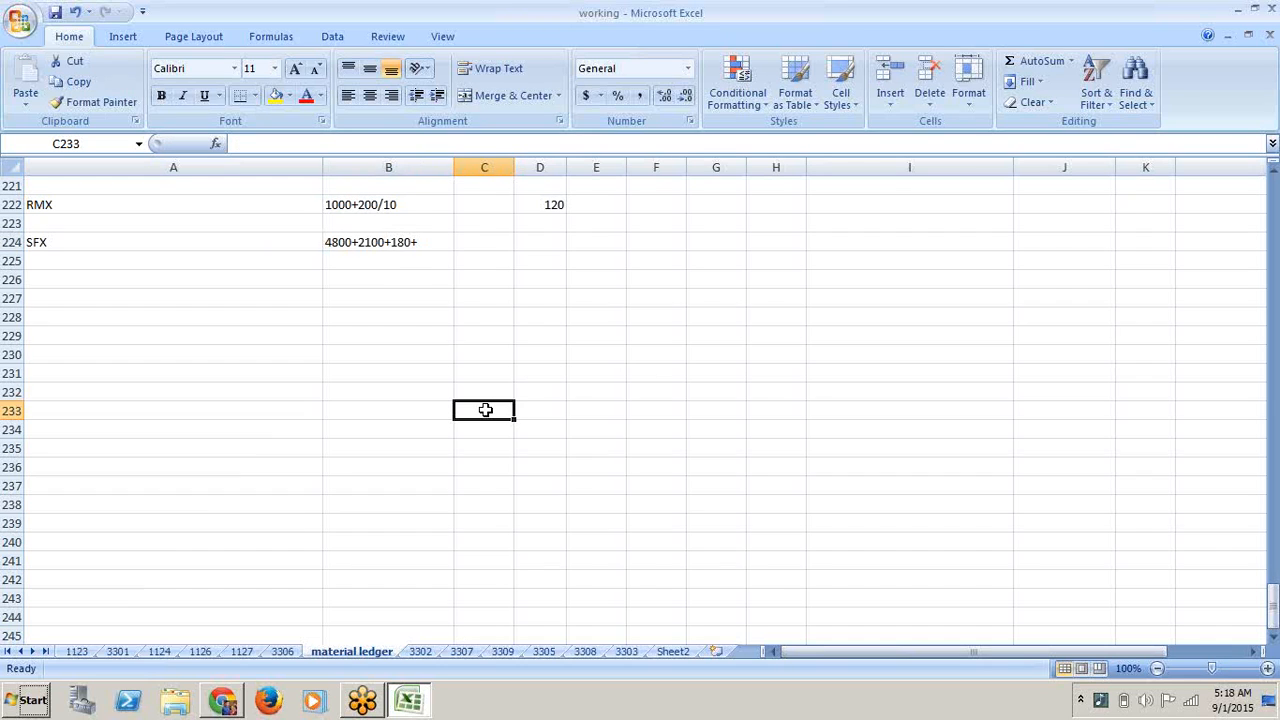
- Go back to the SFGX activity revaluation block and check its actual quantity, rate difference and total revaluation amount for the SFX PUP
{"action": "key", "text": "Up"}
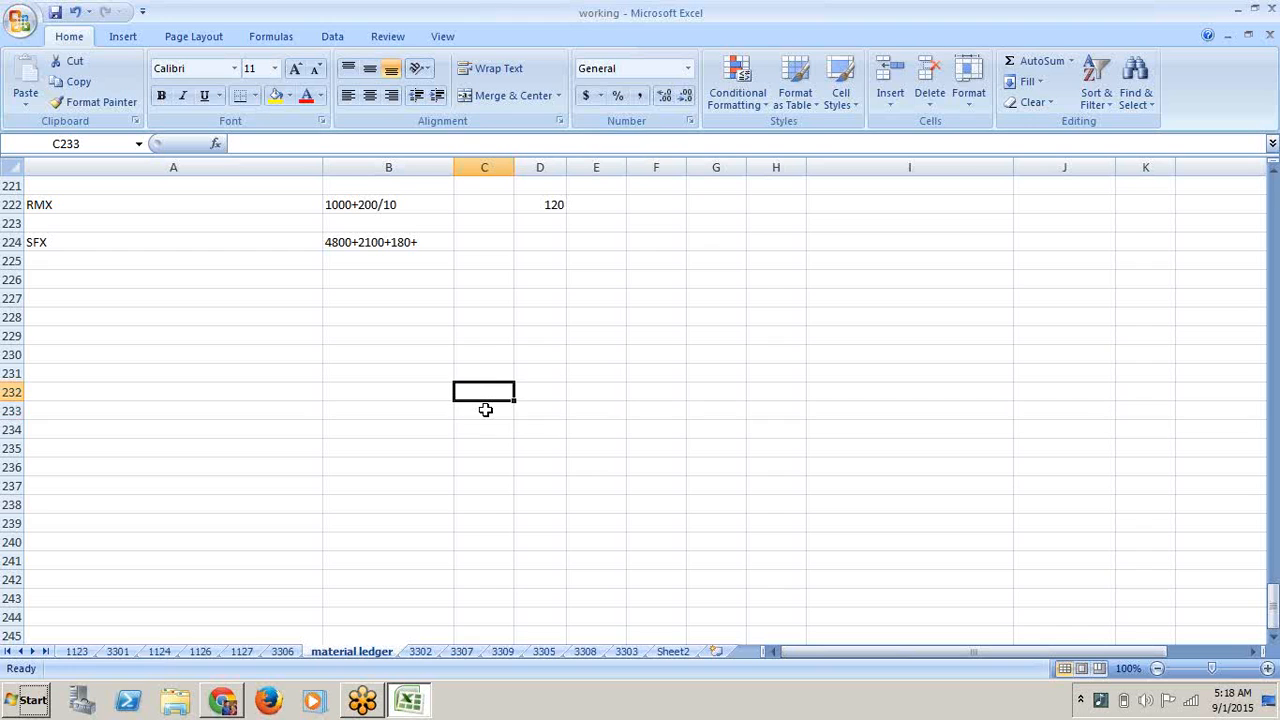
{"action": "key", "text": "Up"}
{"action": "key", "text": "Up"}
{"action": "key", "text": "Up"}
{"action": "key", "text": "Up"}
{"action": "key", "text": "Up"}
{"action": "key", "text": "Up"}
{"action": "key", "text": "Up"}
{"action": "key", "text": "Up"}
{"action": "key", "text": "Up"}
{"action": "key", "text": "Up"}
{"action": "key", "text": "Up"}
{"action": "key", "text": "Up"}
{"action": "key", "text": "Up"}
{"action": "key", "text": "Up"}
{"action": "key", "text": "Up"}
{"action": "key", "text": "Up"}
{"action": "key", "text": "Up"}
{"action": "key", "text": "Up"}
{"action": "key", "text": "Up"}
{"action": "key", "text": "Up"}
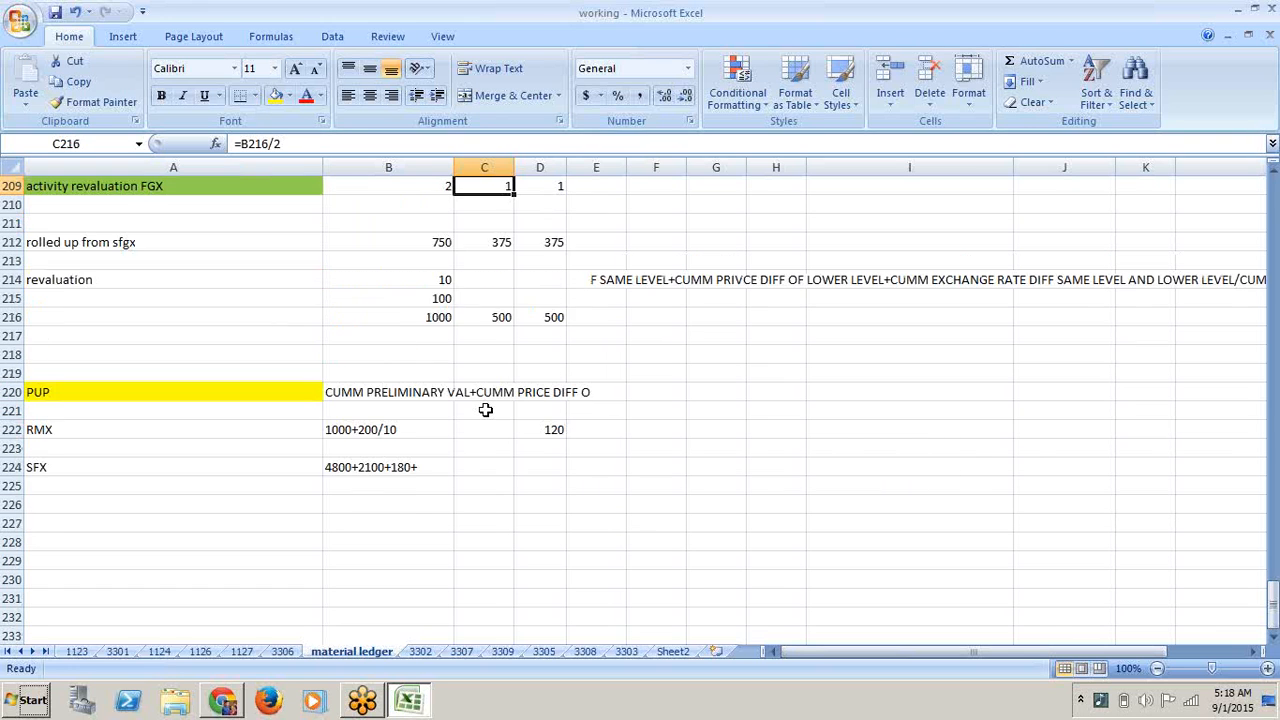
{"action": "key", "text": "Up"}
{"action": "key", "text": "Up"}
{"action": "key", "text": "Up"}
{"action": "key", "text": "Up"}
{"action": "key", "text": "Up"}
{"action": "key", "text": "Up"}
{"action": "key", "text": "Up"}
{"action": "key", "text": "Up"}
{"action": "key", "text": "Up"}
{"action": "key", "text": "Up"}
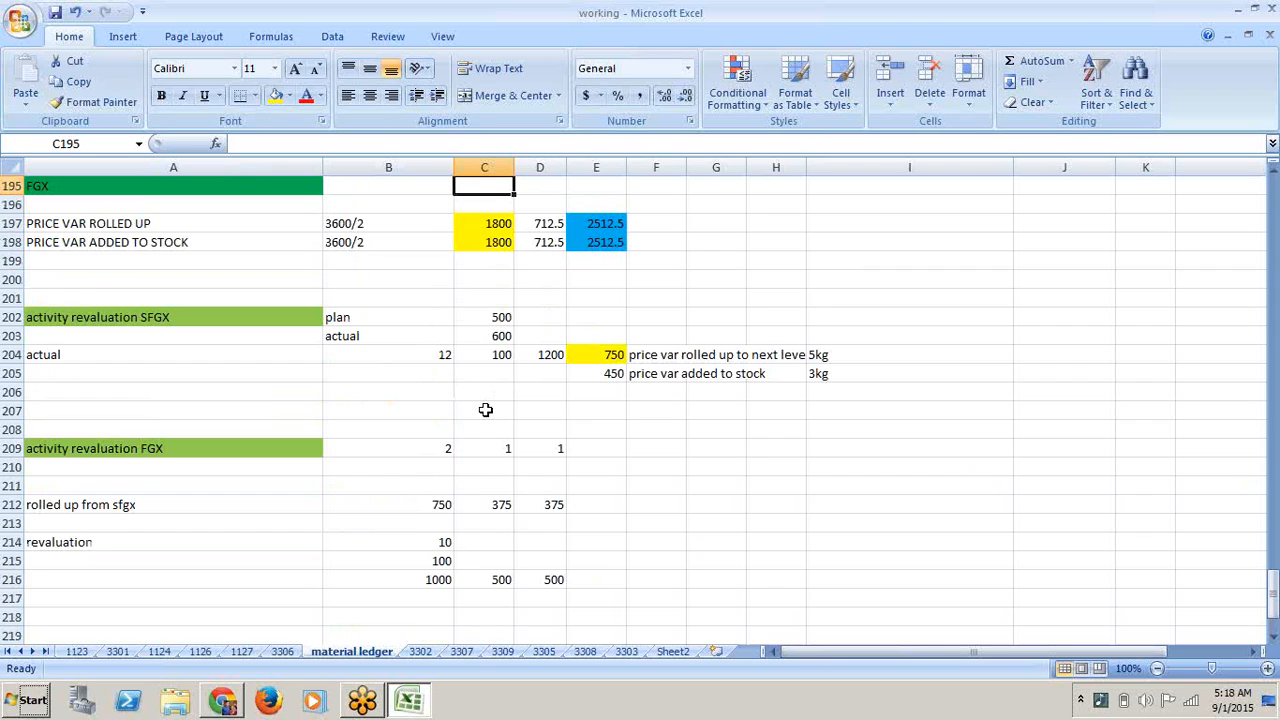
{"action": "left_click", "coordinate": [545, 358]}
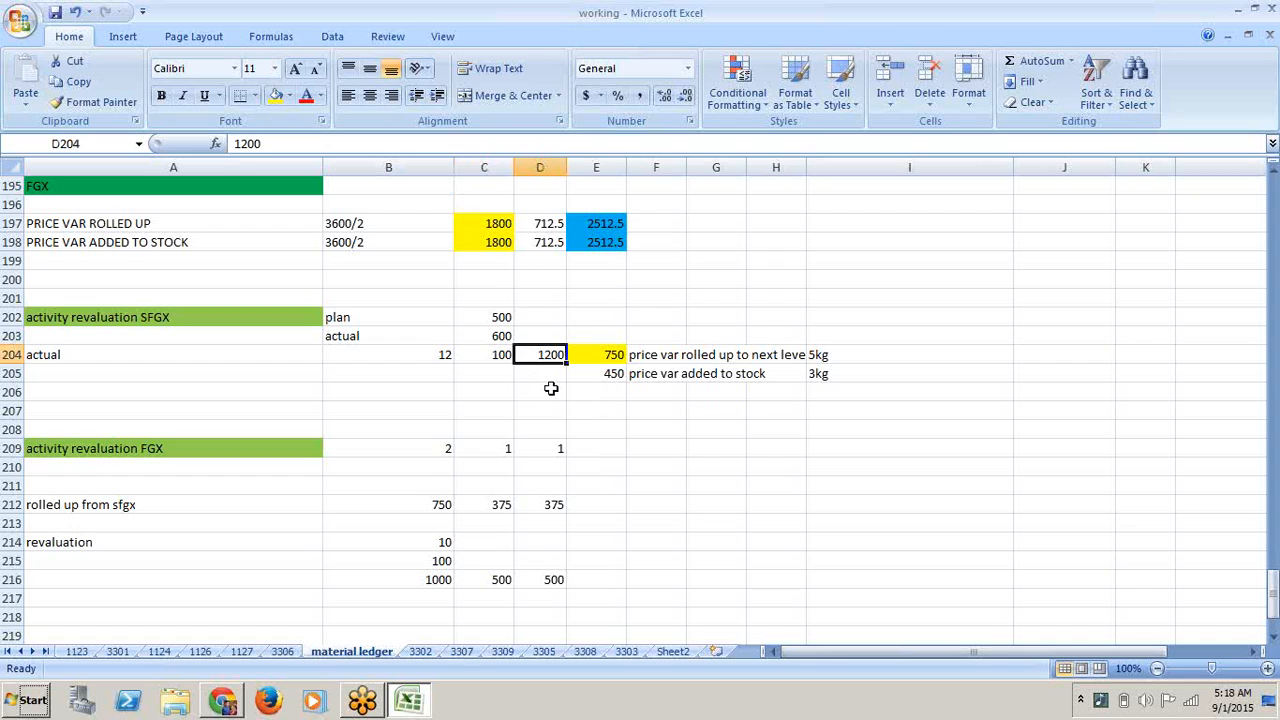
{"action": "left_click", "coordinate": [437, 362]}
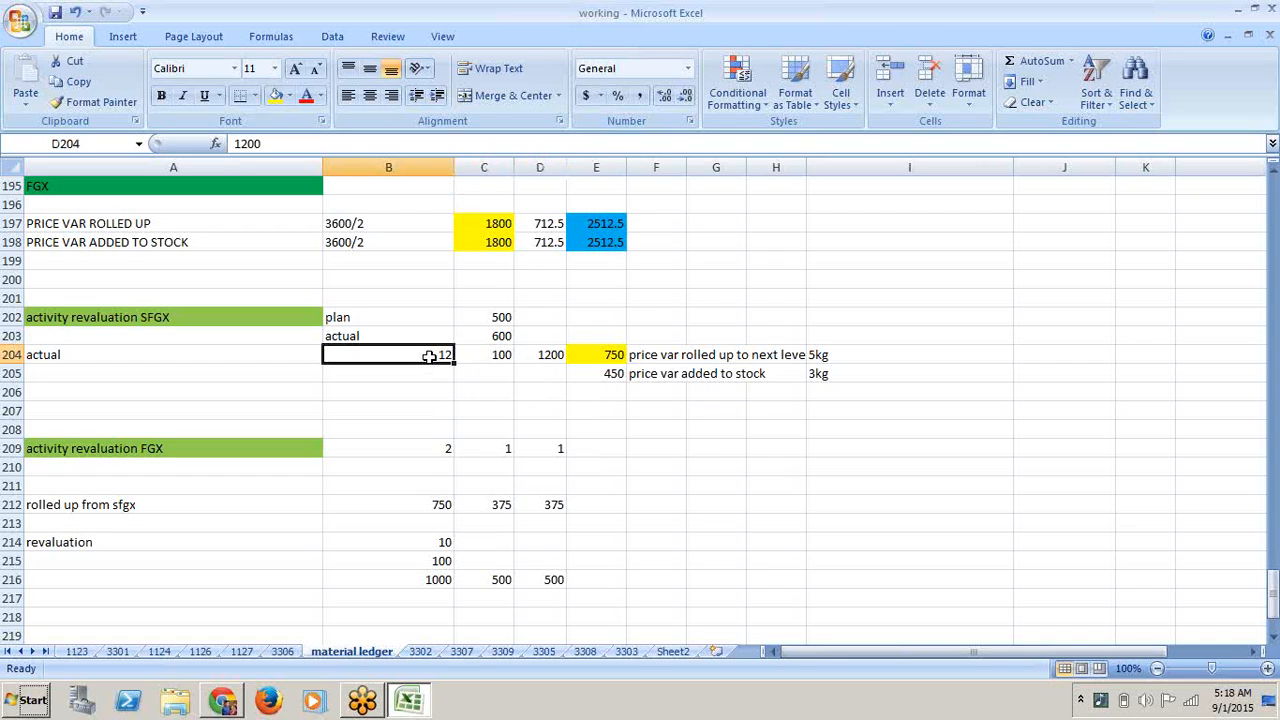
{"action": "left_click", "coordinate": [500, 358]}
{"action": "left_click", "coordinate": [543, 357]}
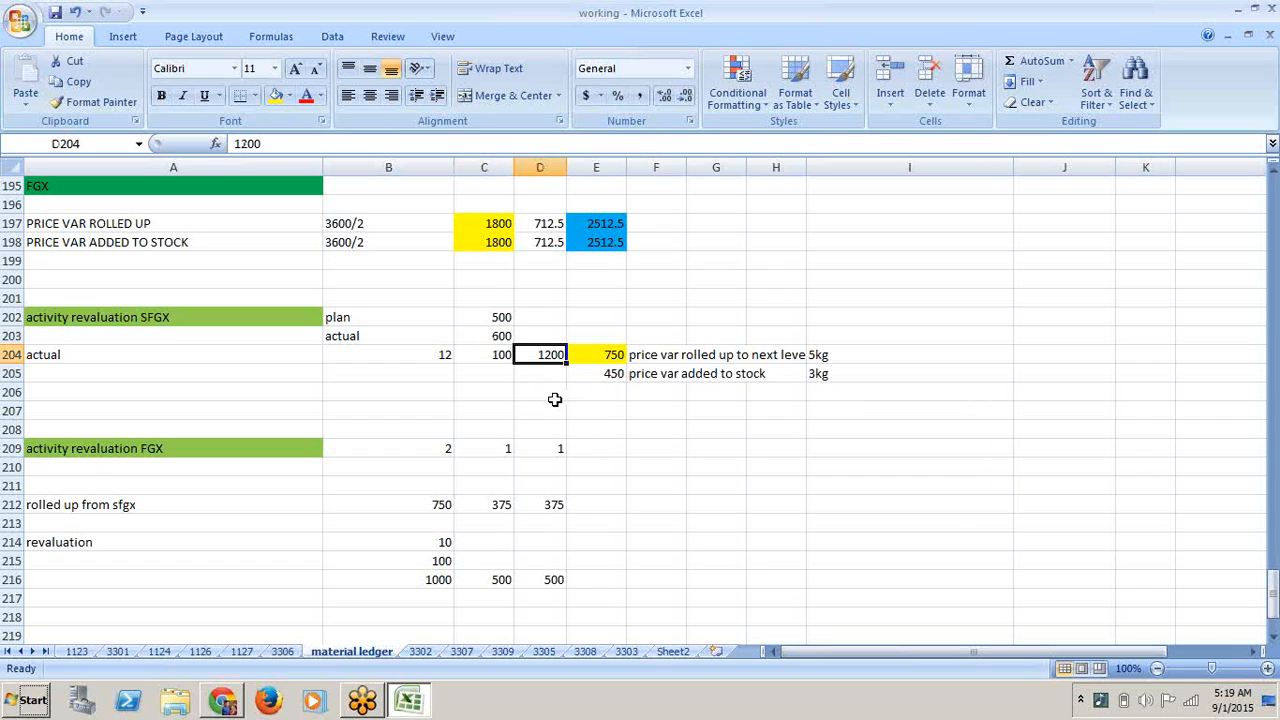
{"action": "key", "text": "Down"}
{"action": "key", "text": "Down"}
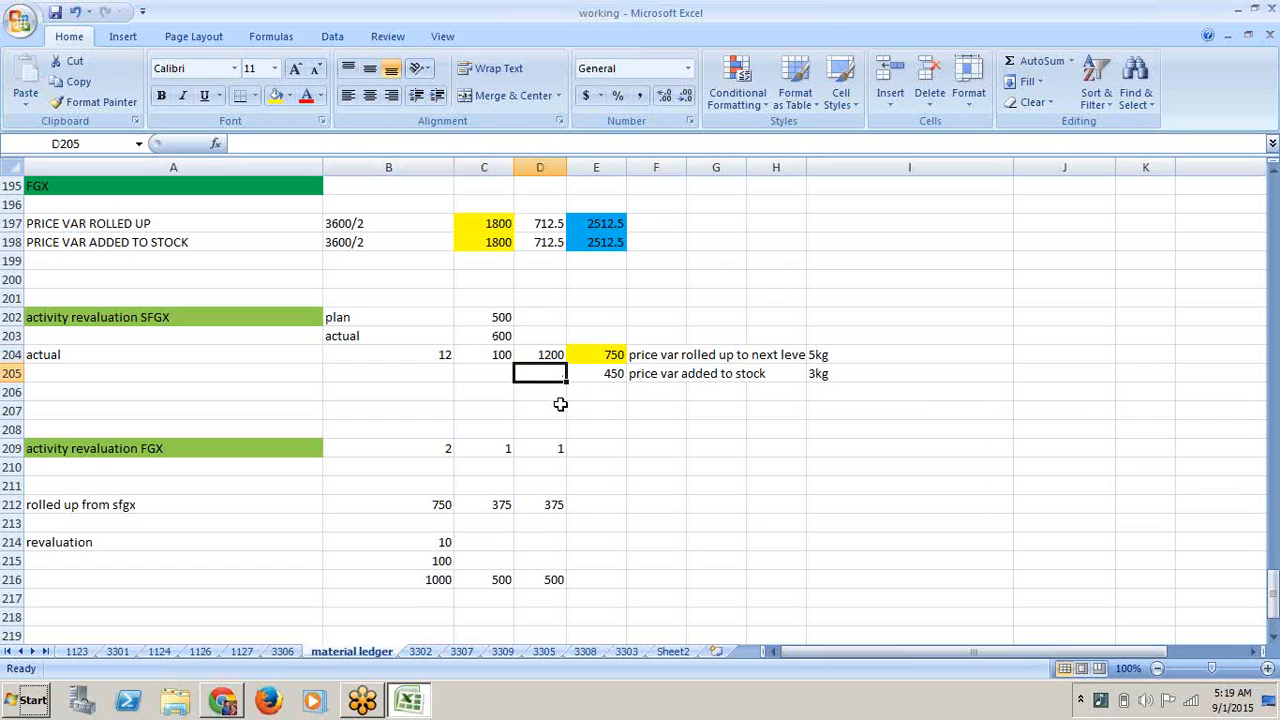
{"action": "left_click", "coordinate": [158, 317]}
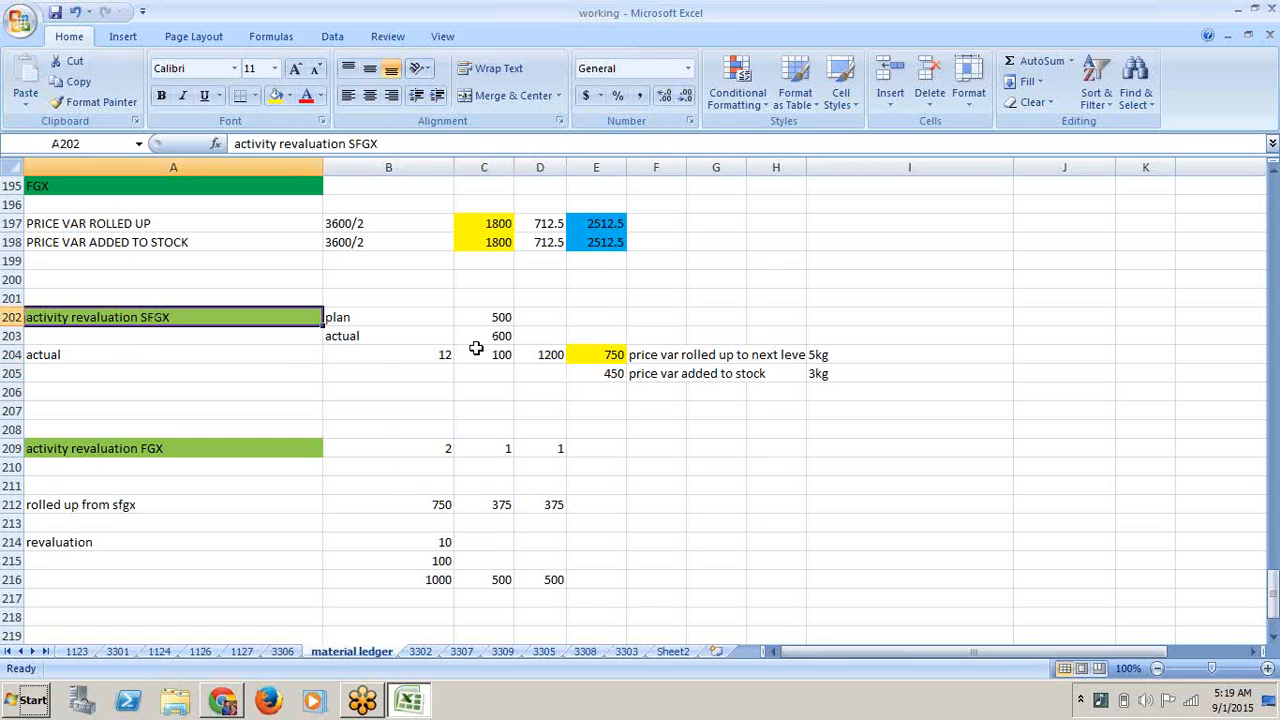
{"action": "left_click", "coordinate": [546, 357]}
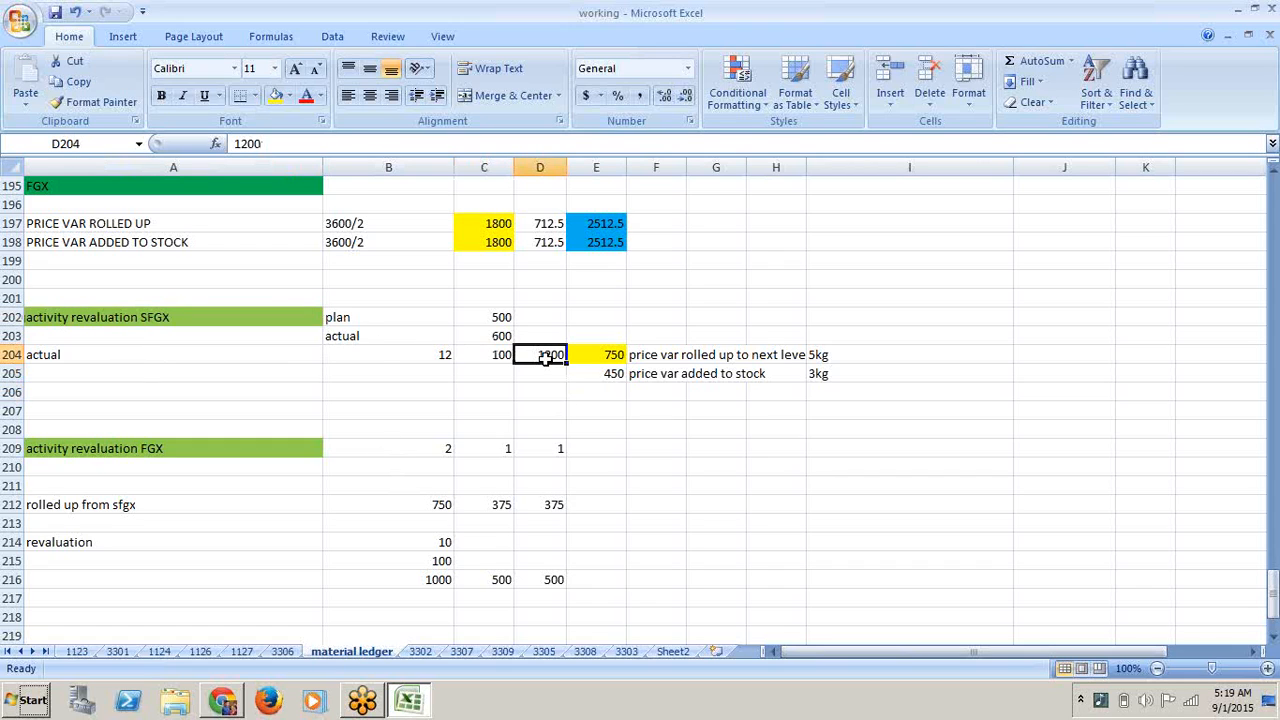
- Extend the SFX PUP calculation in B224 with the total activity revaluation and a division sign, making it 4800+2100+180+1200/
{"action": "key", "text": "Down"}
{"action": "key", "text": "Down"}
{"action": "key", "text": "Down"}
{"action": "key", "text": "Down"}
{"action": "key", "text": "Down"}
{"action": "key", "text": "Down"}
{"action": "key", "text": "Down"}
{"action": "key", "text": "Down"}
{"action": "key", "text": "Down"}
{"action": "key", "text": "Down"}
{"action": "key", "text": "Down"}
{"action": "key", "text": "Down"}
{"action": "key", "text": "Down"}
{"action": "key", "text": "Down"}
{"action": "key", "text": "Down"}
{"action": "key", "text": "Down"}
{"action": "key", "text": "Down"}
{"action": "key", "text": "Down"}
{"action": "key", "text": "Down"}
{"action": "key", "text": "Down"}
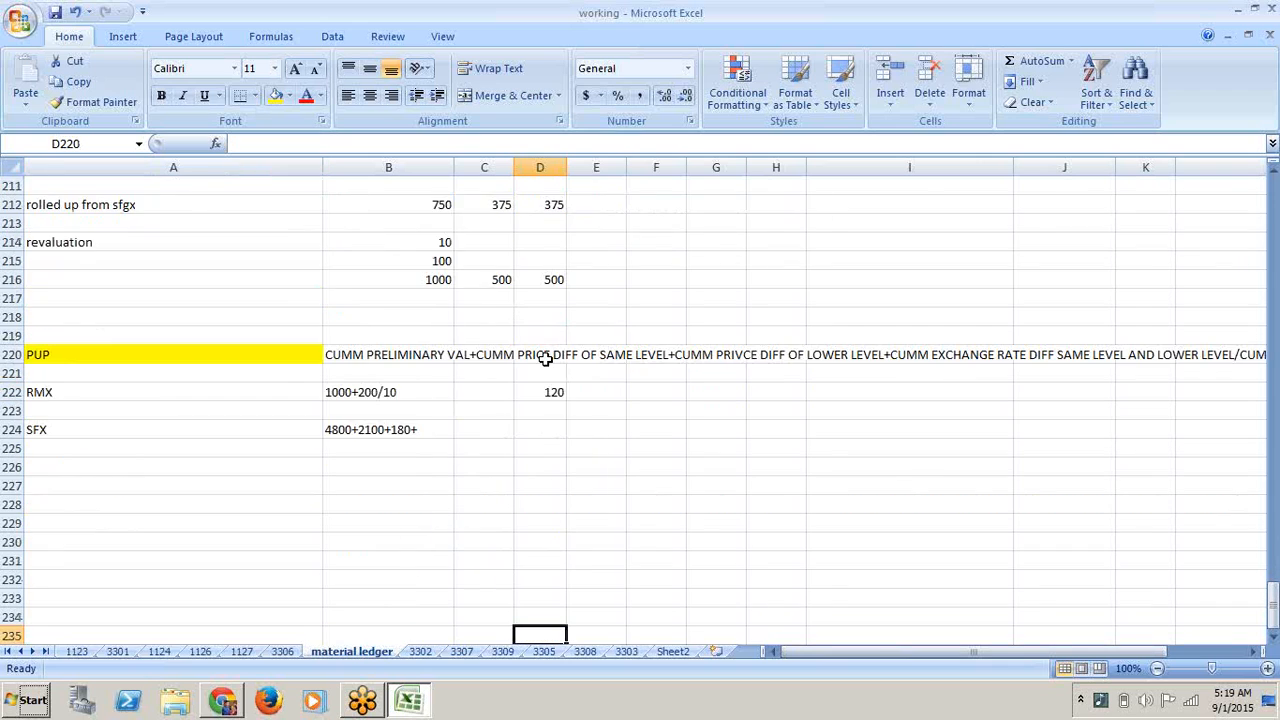
{"action": "left_click", "coordinate": [397, 260]}
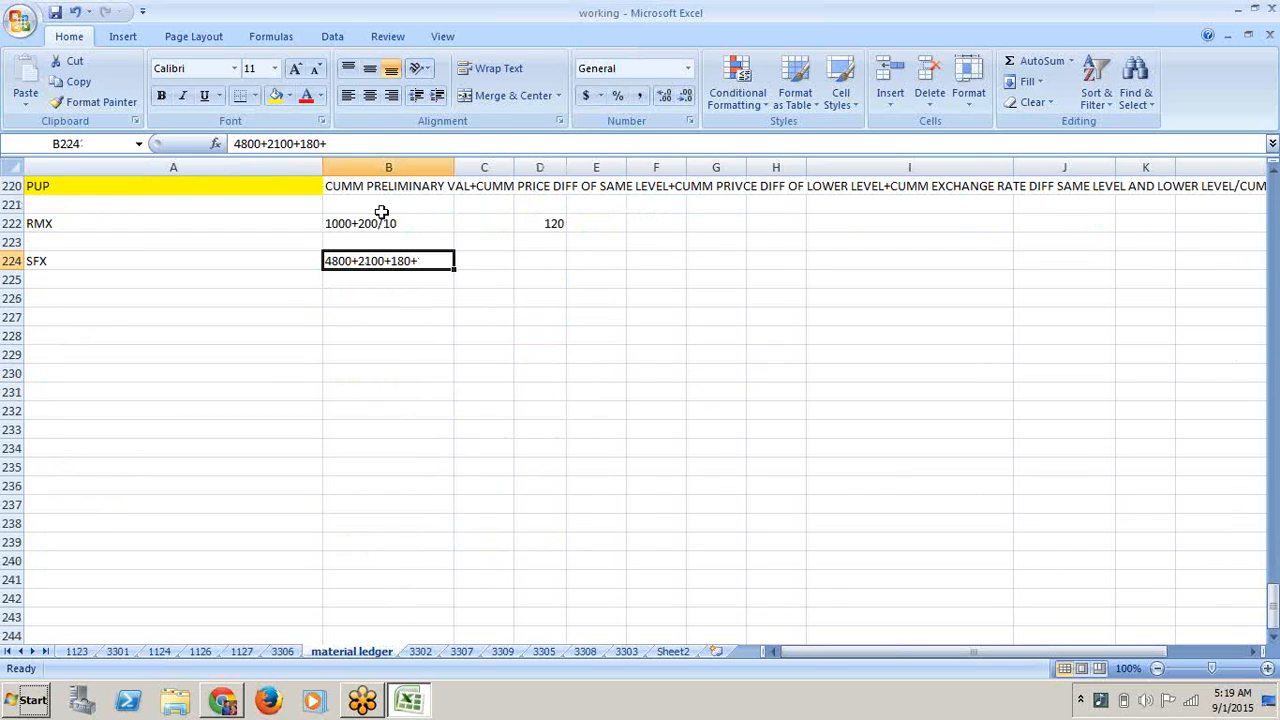
{"action": "left_click", "coordinate": [380, 144]}
{"action": "type", "text": "1200"}
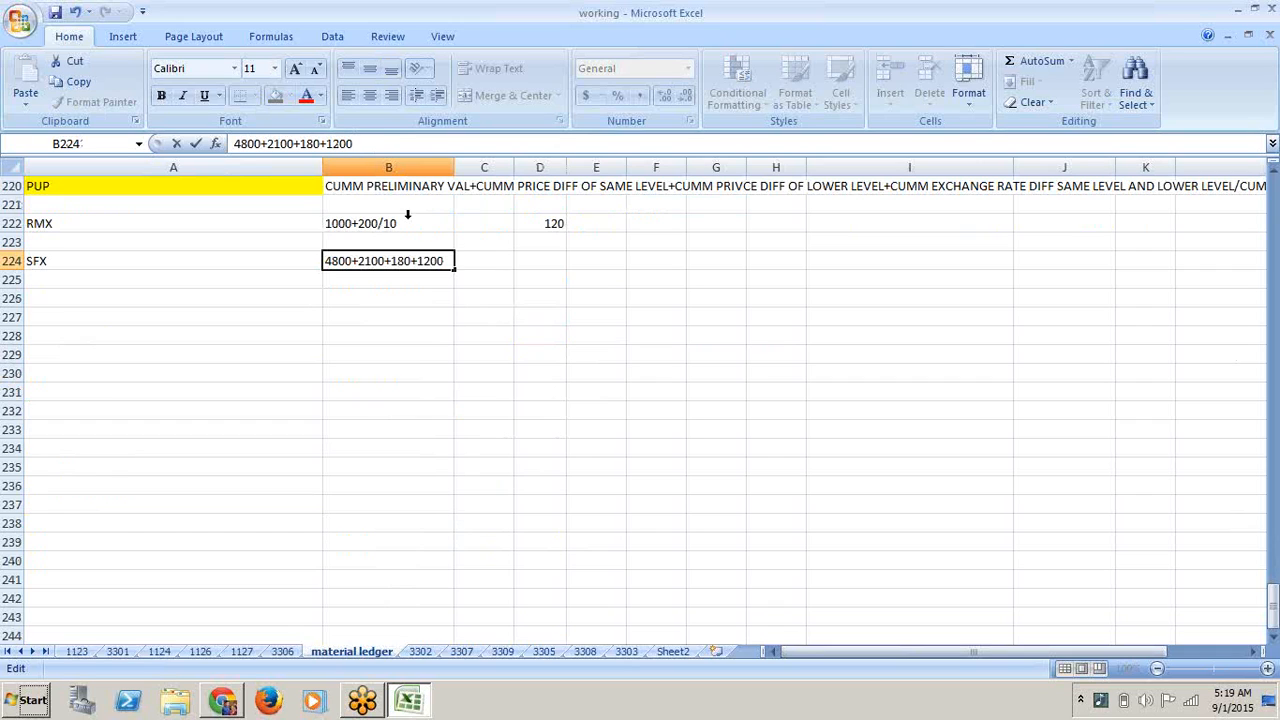
{"action": "type", "text": "/"}
{"action": "left_click", "coordinate": [476, 377]}
- Go back to the SFGX variance and activity revaluation blocks and check the rolled-up and stock quantities that make up the SFX divisor
{"action": "key", "text": "Up"}
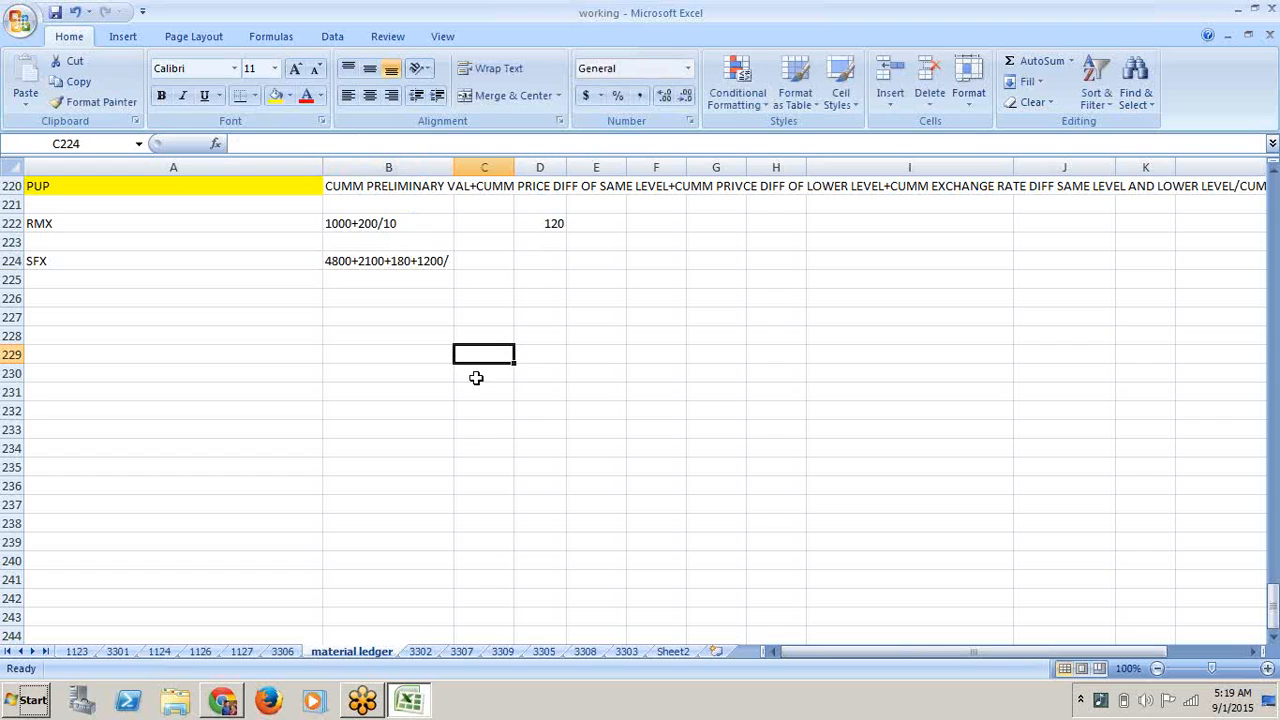
{"action": "key", "text": "Up"}
{"action": "key", "text": "Up"}
{"action": "key", "text": "Up"}
{"action": "key", "text": "Up"}
{"action": "key", "text": "Up"}
{"action": "key", "text": "Up"}
{"action": "key", "text": "Up"}
{"action": "key", "text": "Up"}
{"action": "key", "text": "Up"}
{"action": "key", "text": "Up"}
{"action": "key", "text": "Up"}
{"action": "key", "text": "Up"}
{"action": "key", "text": "Up"}
{"action": "key", "text": "Up"}
{"action": "key", "text": "Up"}
{"action": "key", "text": "Up"}
{"action": "key", "text": "Up"}
{"action": "key", "text": "Up"}
{"action": "key", "text": "Up"}
{"action": "key", "text": "Up"}
{"action": "key", "text": "Up"}
{"action": "key", "text": "Up"}
{"action": "key", "text": "Up"}
{"action": "key", "text": "Up"}
{"action": "key", "text": "Up"}
{"action": "key", "text": "Up"}
{"action": "key", "text": "Up"}
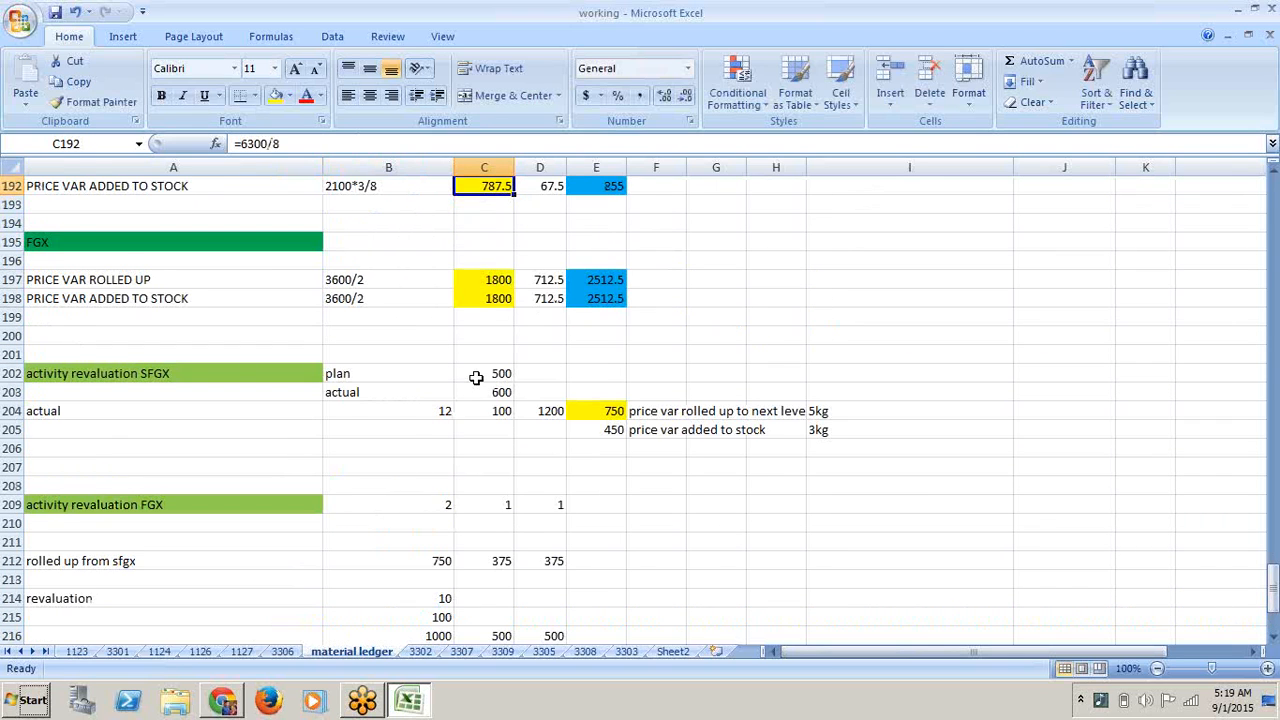
{"action": "key", "text": "Up"}
{"action": "key", "text": "Up"}
{"action": "key", "text": "Up"}
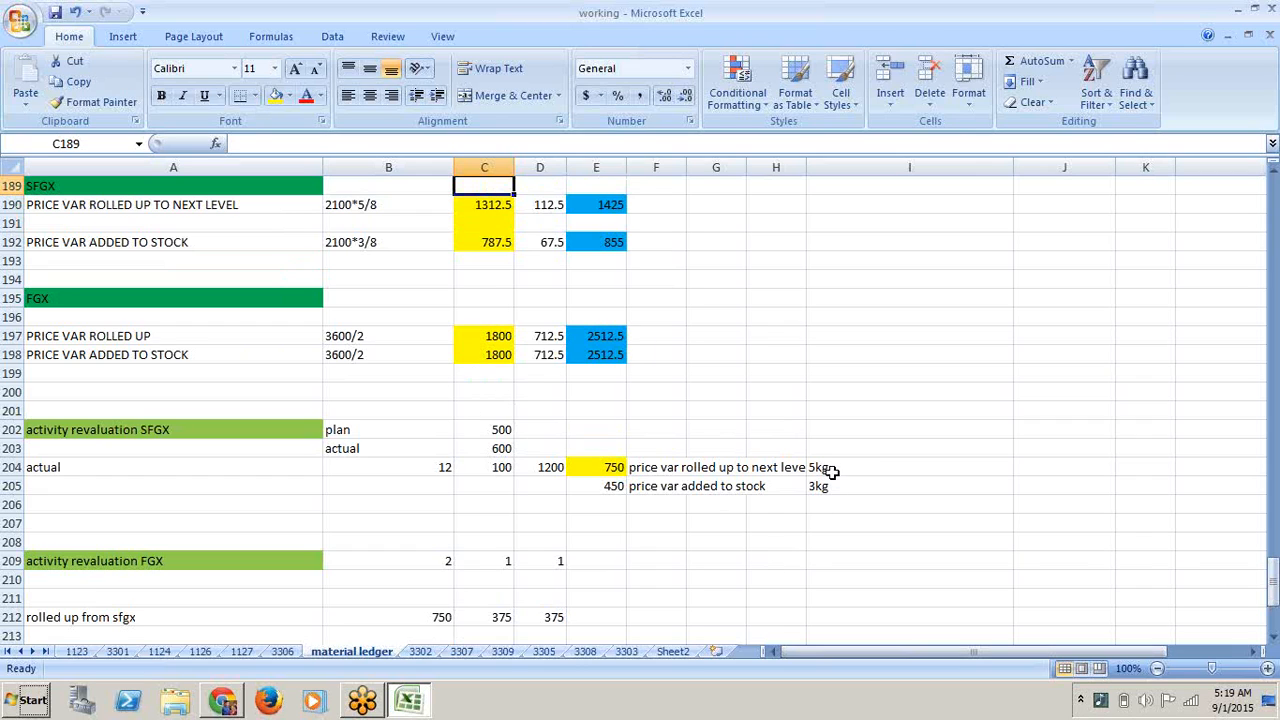
{"action": "left_click_drag", "start_coordinate": [830, 468], "coordinate": [834, 481]}
{"action": "left_click", "coordinate": [812, 542]}
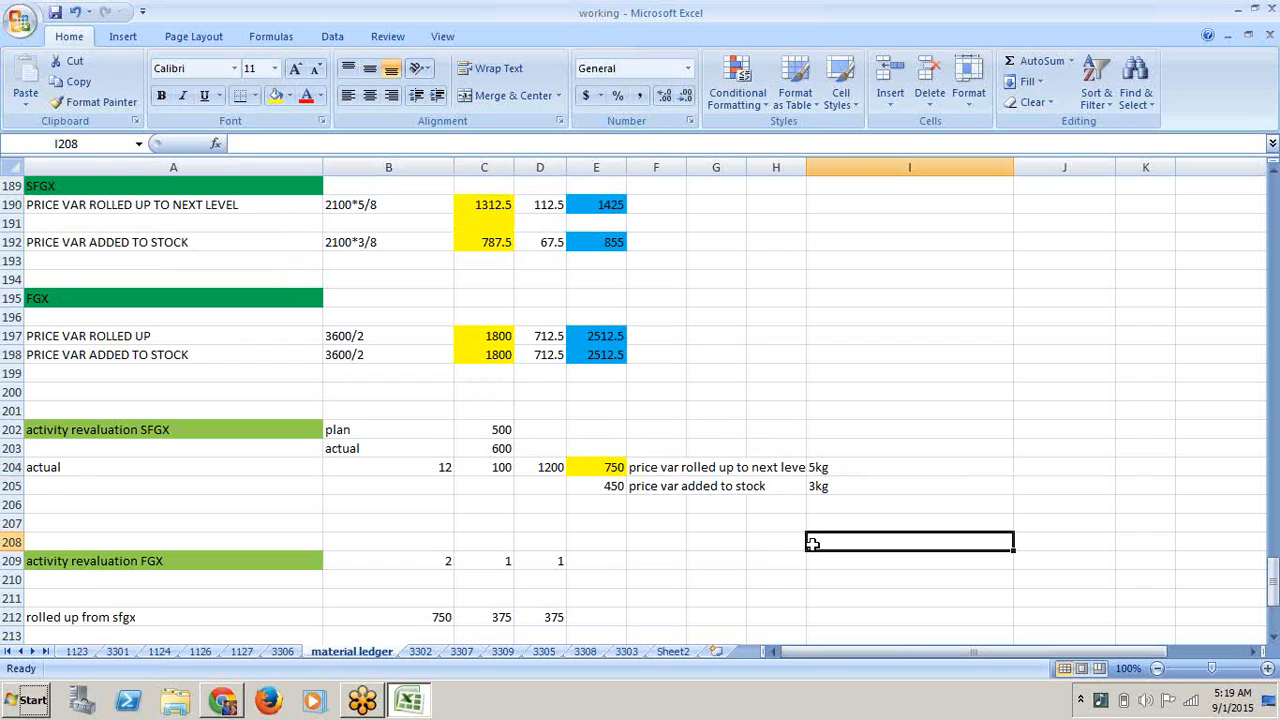
- Complete the SFX PUP calculation in B224 with the divisor 8 and widen column B so the full text fits
{"action": "key", "text": "Down"}
{"action": "scroll", "coordinate": [812, 543], "scroll_direction": "down", "scroll_amount": 10}
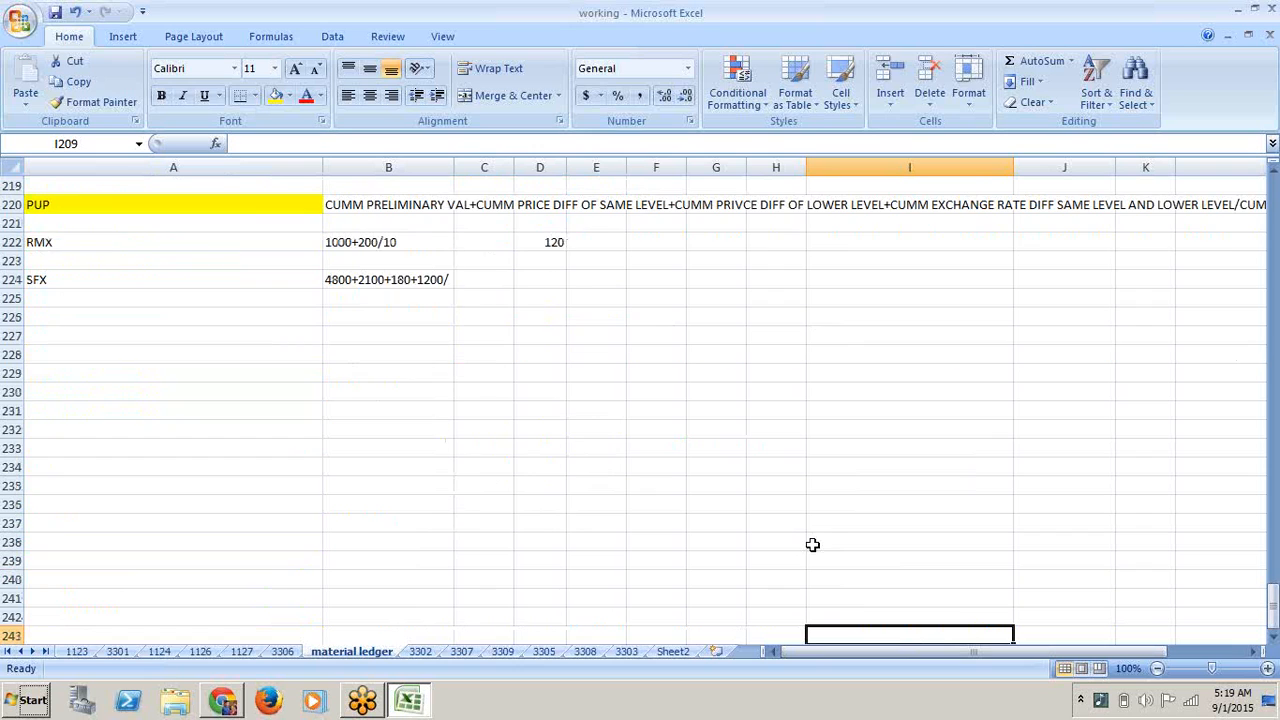
{"action": "left_click", "coordinate": [401, 280]}
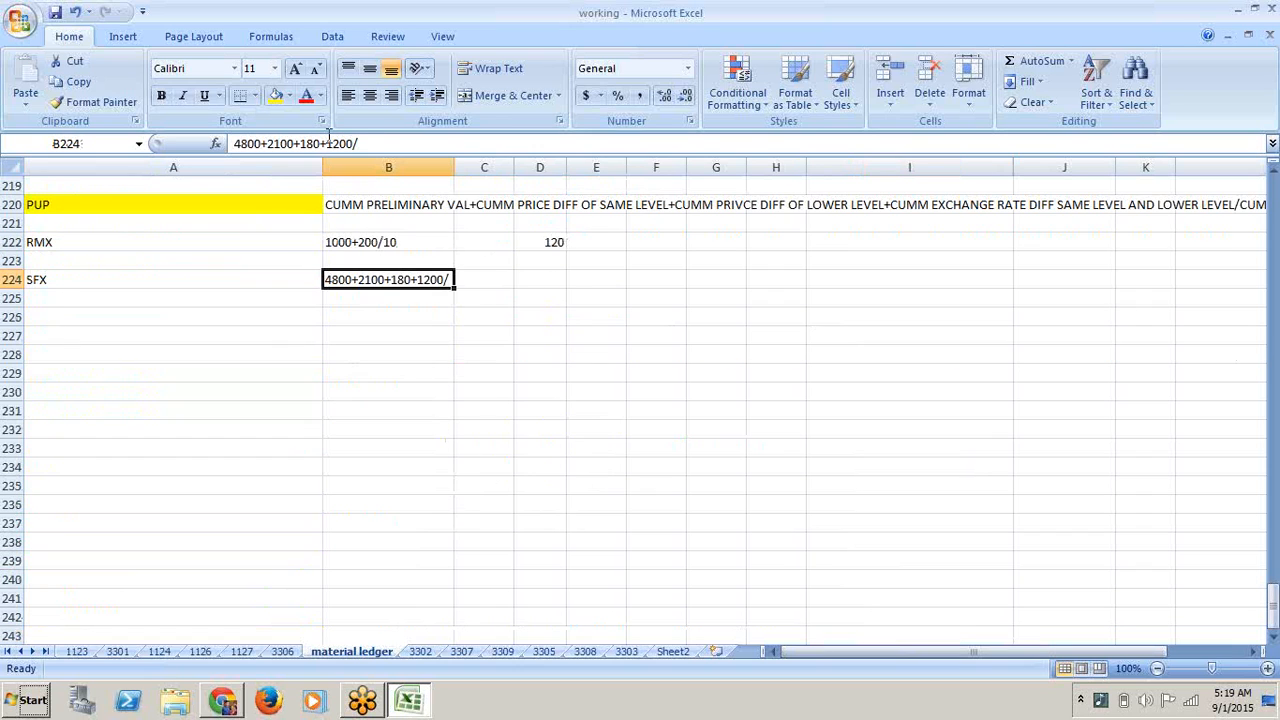
{"action": "left_click", "coordinate": [366, 144]}
{"action": "type", "text": "8"}
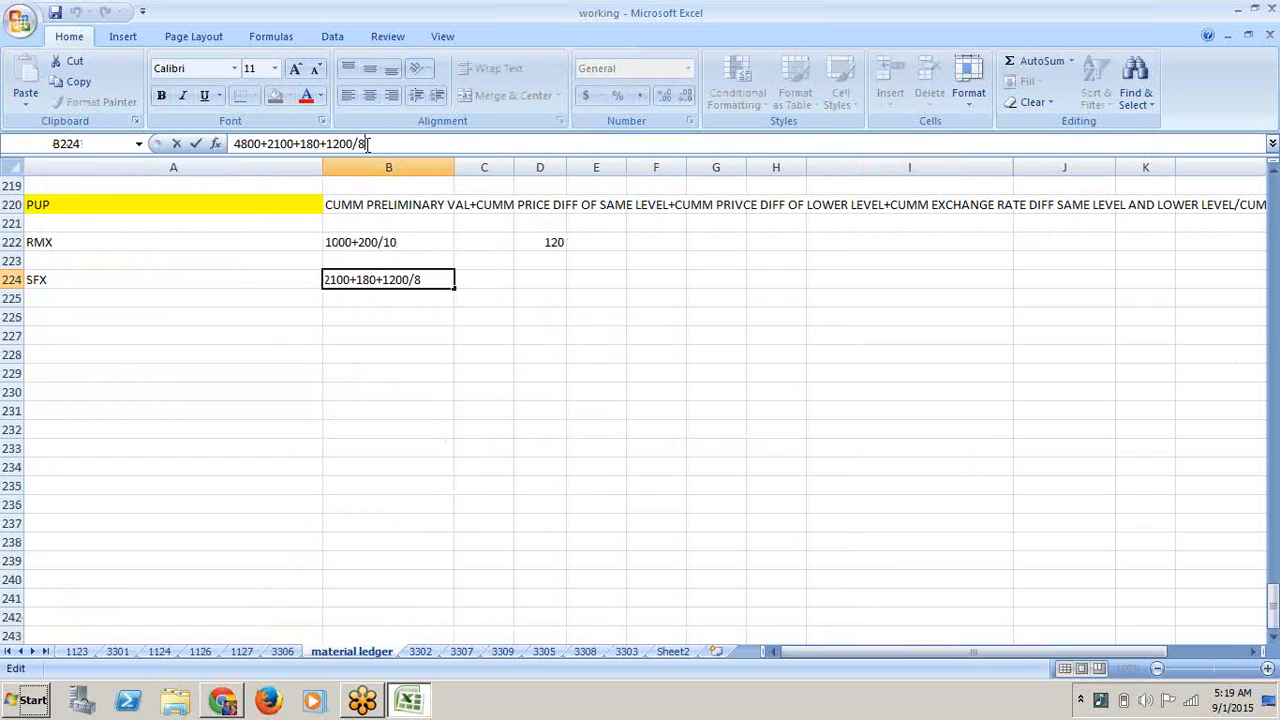
{"action": "left_click", "coordinate": [539, 286]}
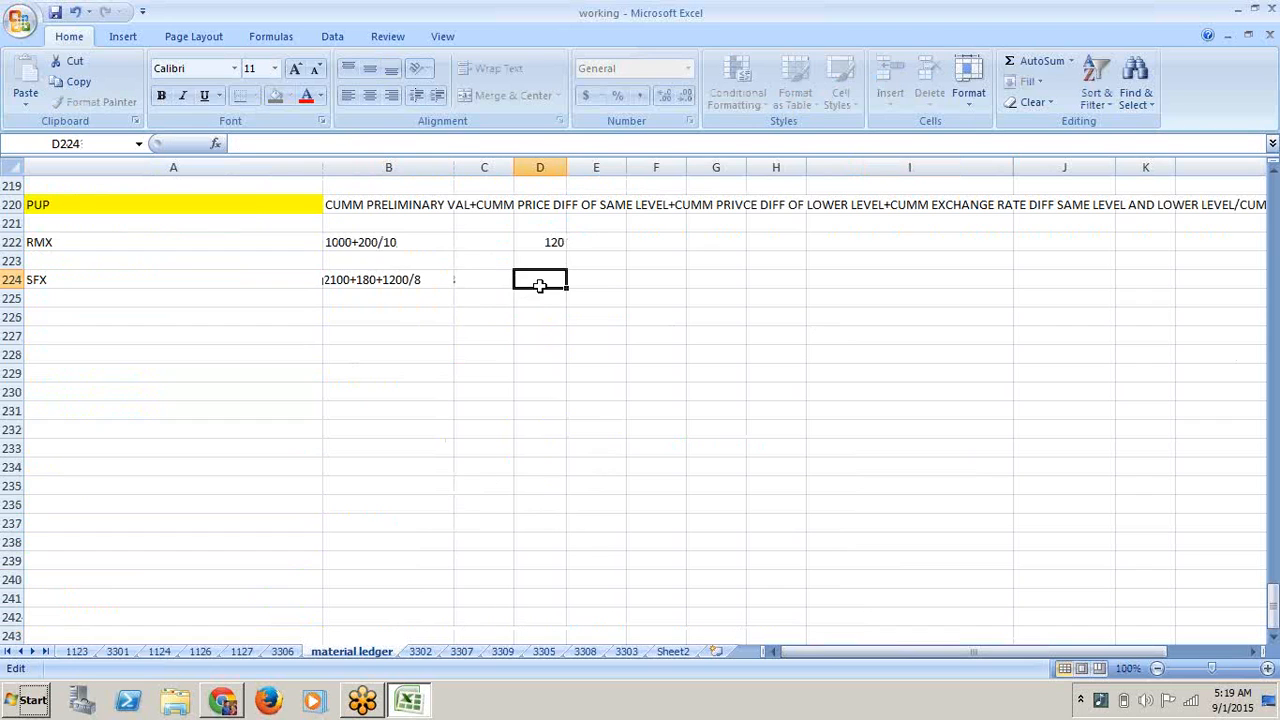
{"action": "left_click_drag", "start_coordinate": [453, 167], "coordinate": [471, 167]}
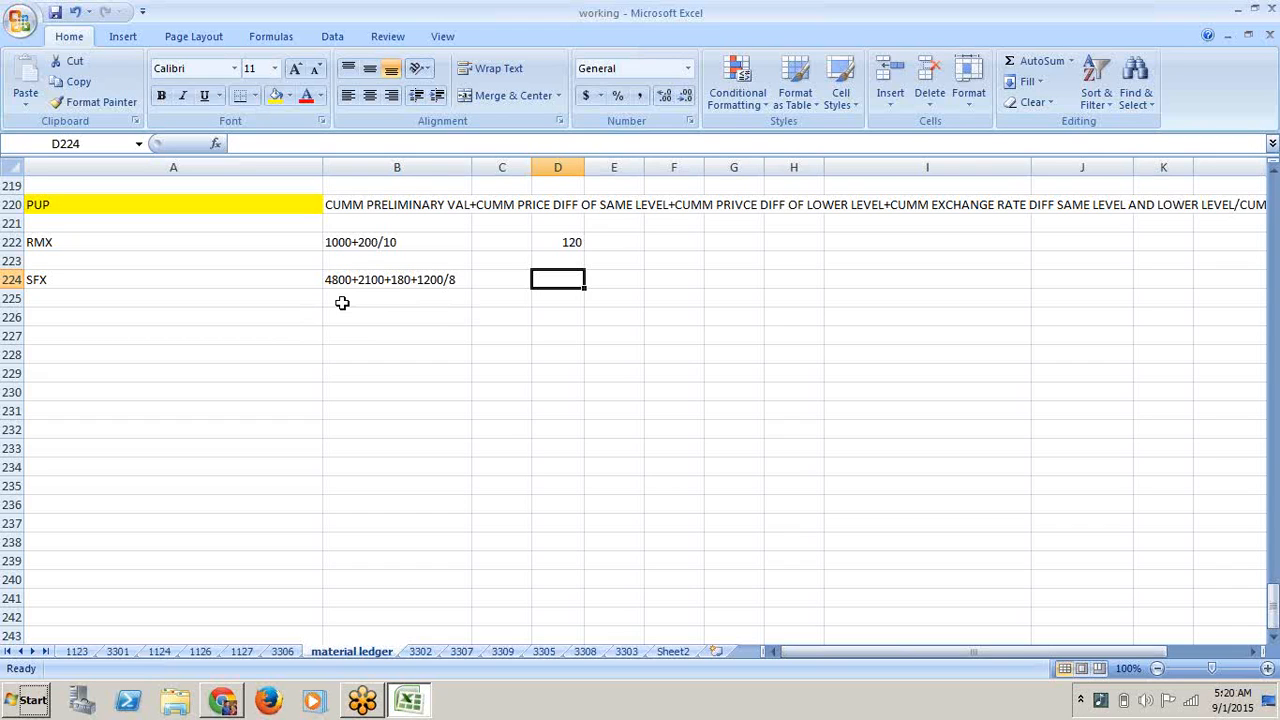
- Switch to Calculator, add 4800, 2100, 180 and 1200, and divide the sum by 8
{"action": "left_click", "coordinate": [377, 281]}
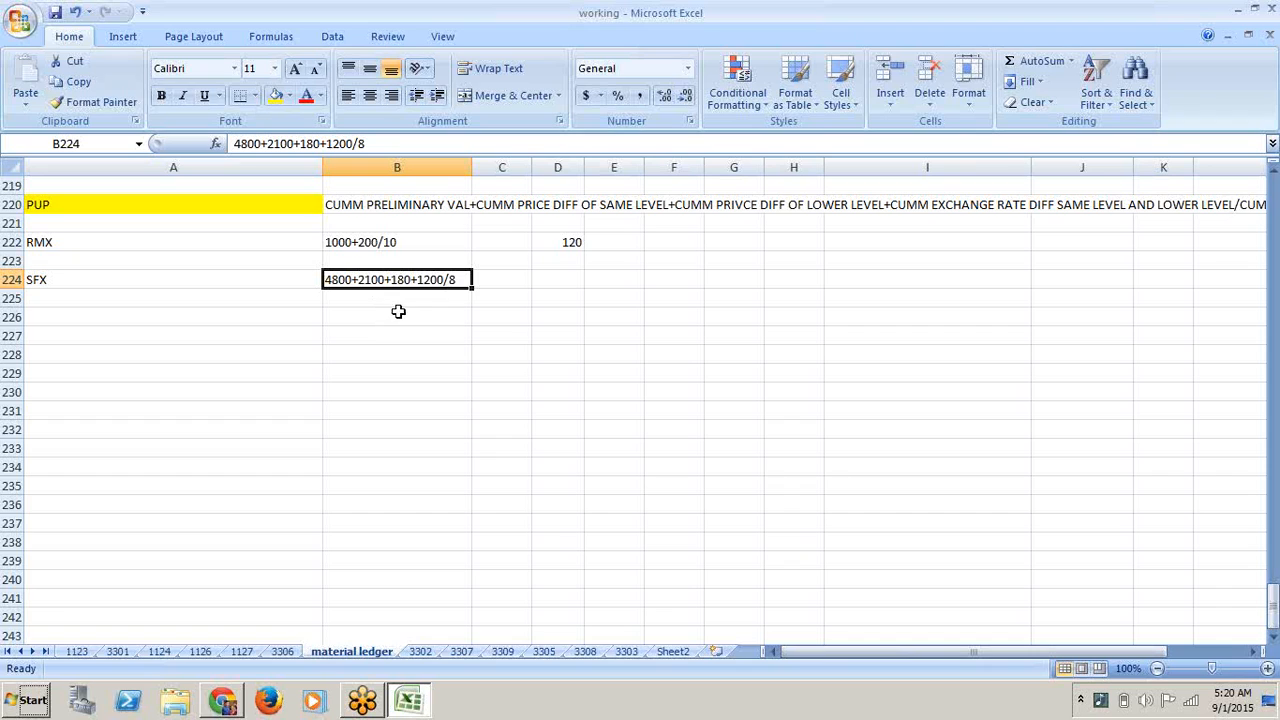
{"action": "left_click", "coordinate": [517, 284]}
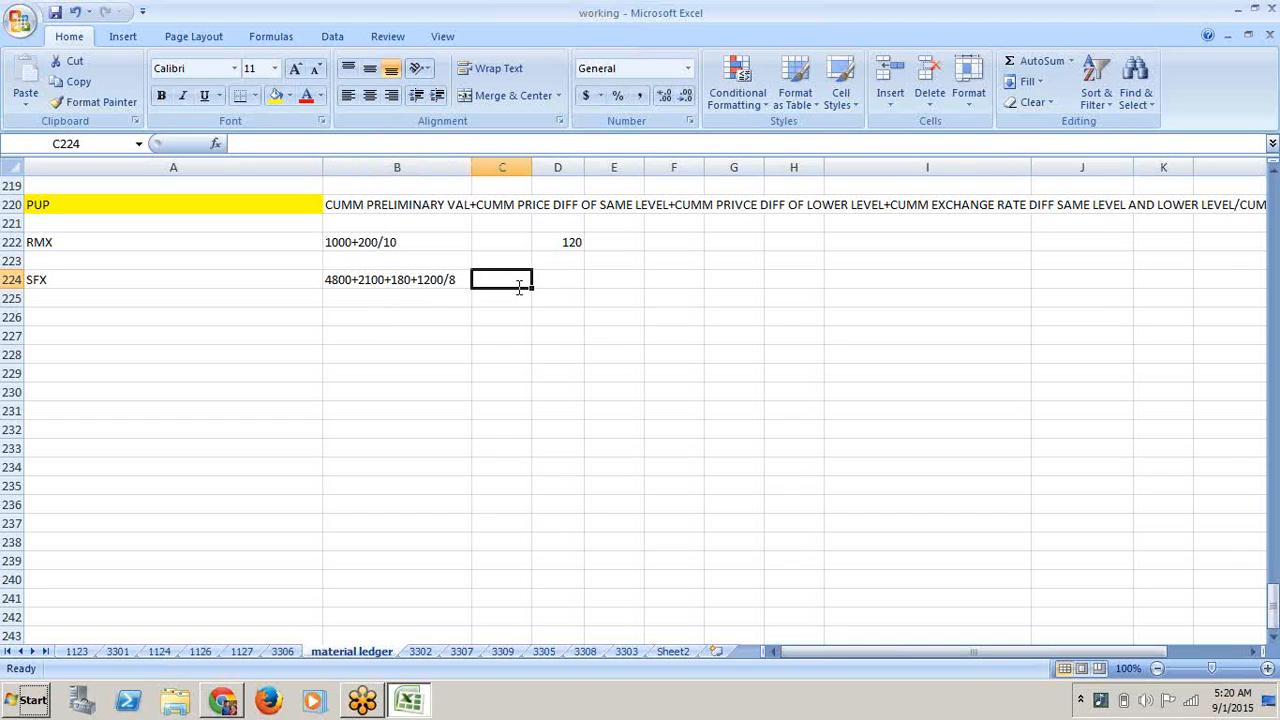
{"action": "type", "text": "="}
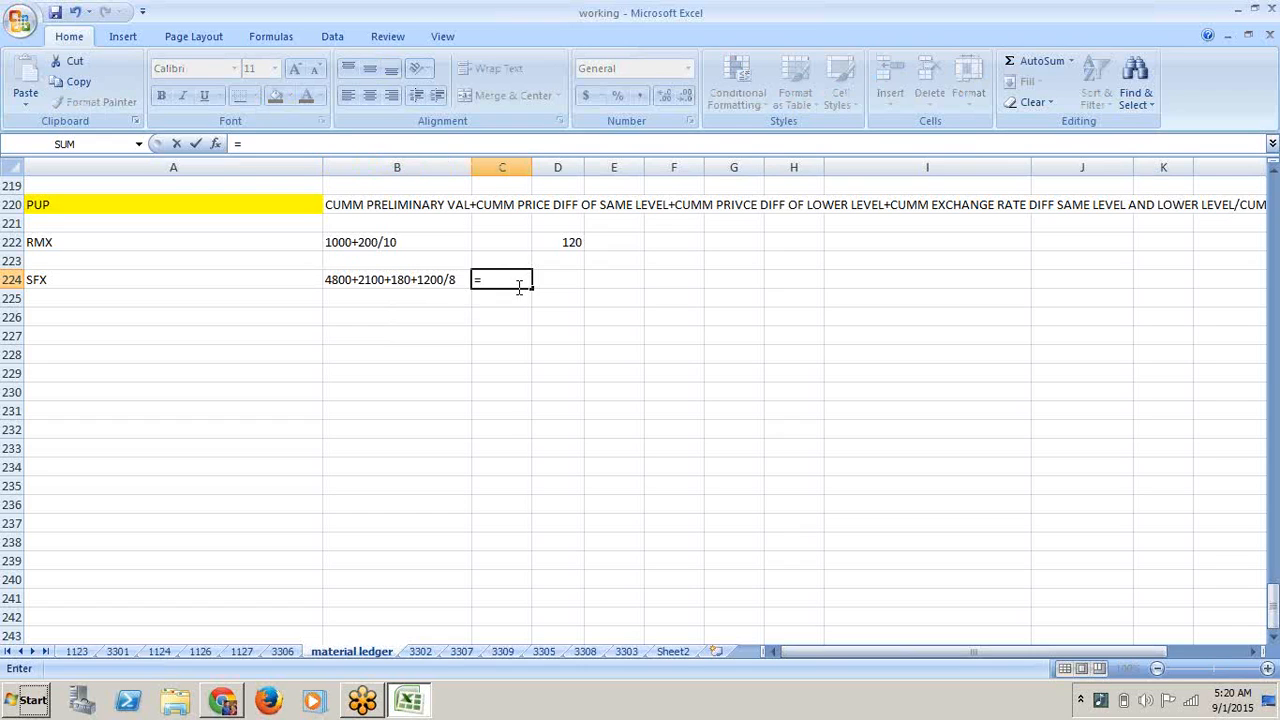
{"action": "key", "text": "BackSpace"}
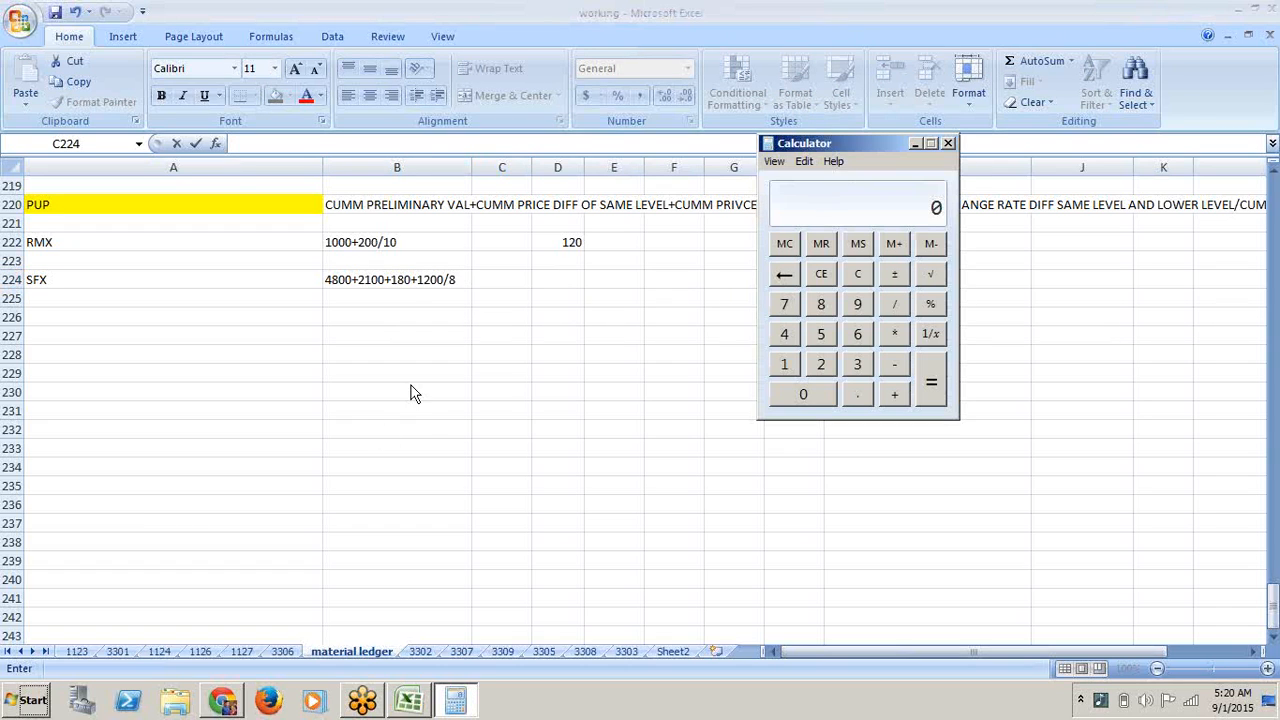
{"action": "left_click", "coordinate": [786, 334]}
{"action": "left_click", "coordinate": [821, 312]}
{"action": "left_click", "coordinate": [804, 399]}
{"action": "left_click", "coordinate": [804, 399]}
{"action": "left_click", "coordinate": [893, 393]}
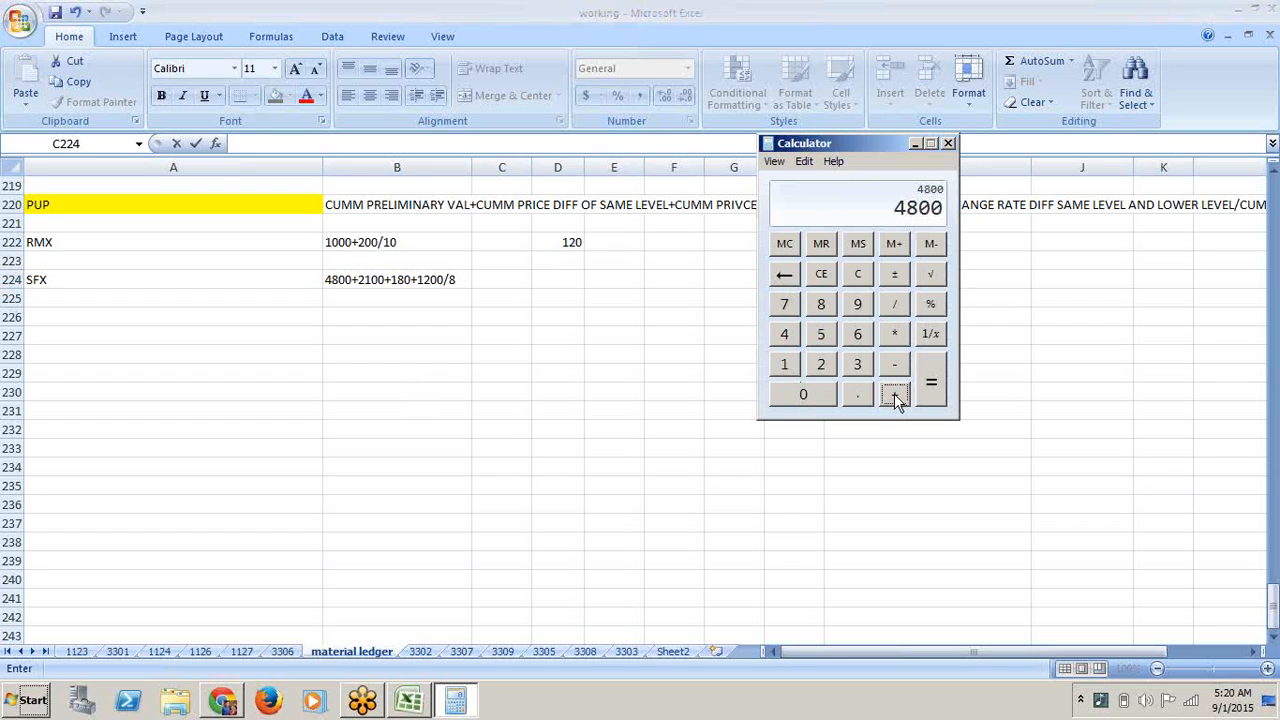
{"action": "left_click", "coordinate": [821, 366]}
{"action": "left_click", "coordinate": [788, 366]}
{"action": "double_click", "coordinate": [799, 396]}
{"action": "left_click", "coordinate": [897, 397]}
{"action": "left_click", "coordinate": [790, 366]}
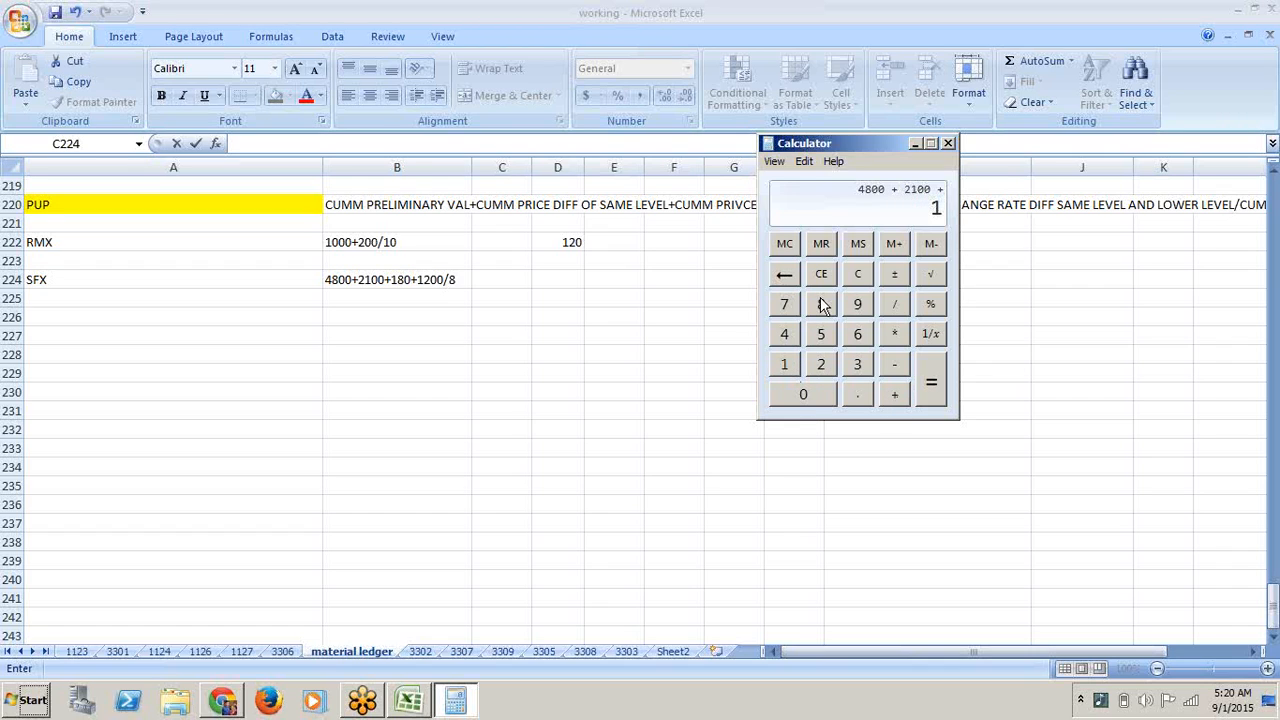
{"action": "left_click", "coordinate": [821, 305]}
{"action": "left_click", "coordinate": [808, 399]}
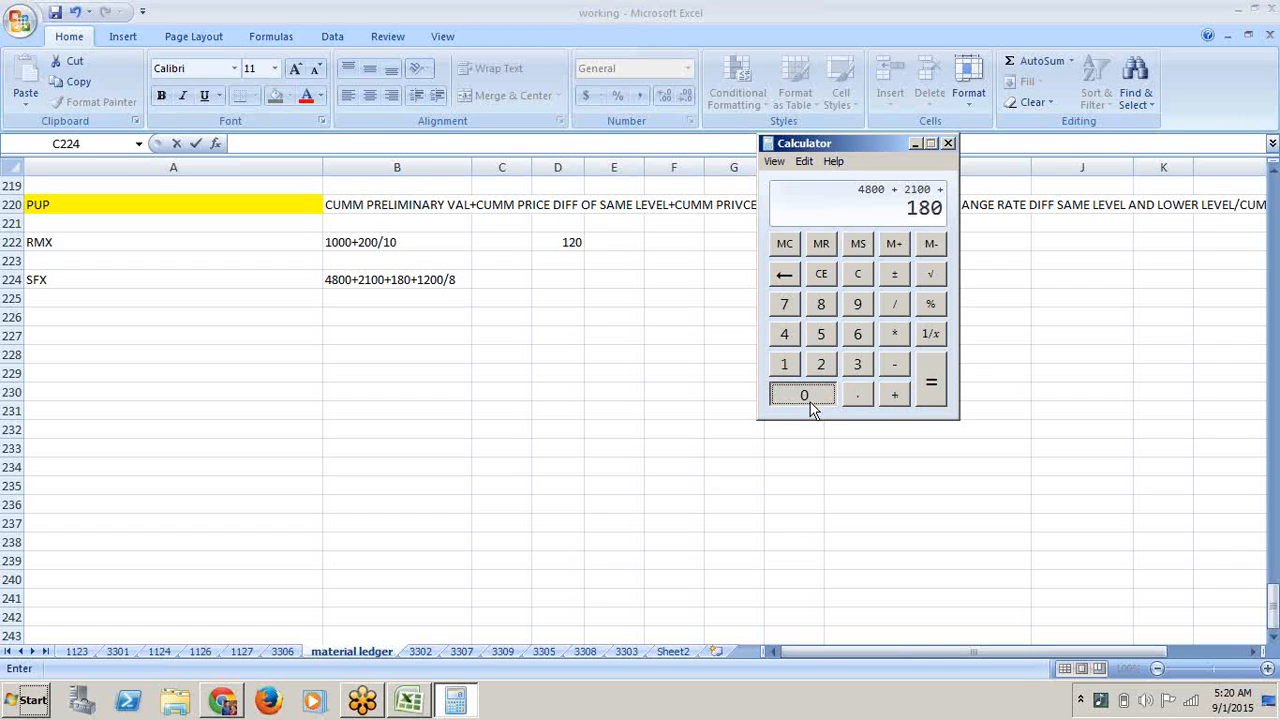
{"action": "left_click", "coordinate": [891, 404]}
{"action": "left_click", "coordinate": [786, 365]}
{"action": "left_click", "coordinate": [818, 364]}
{"action": "left_click", "coordinate": [808, 396]}
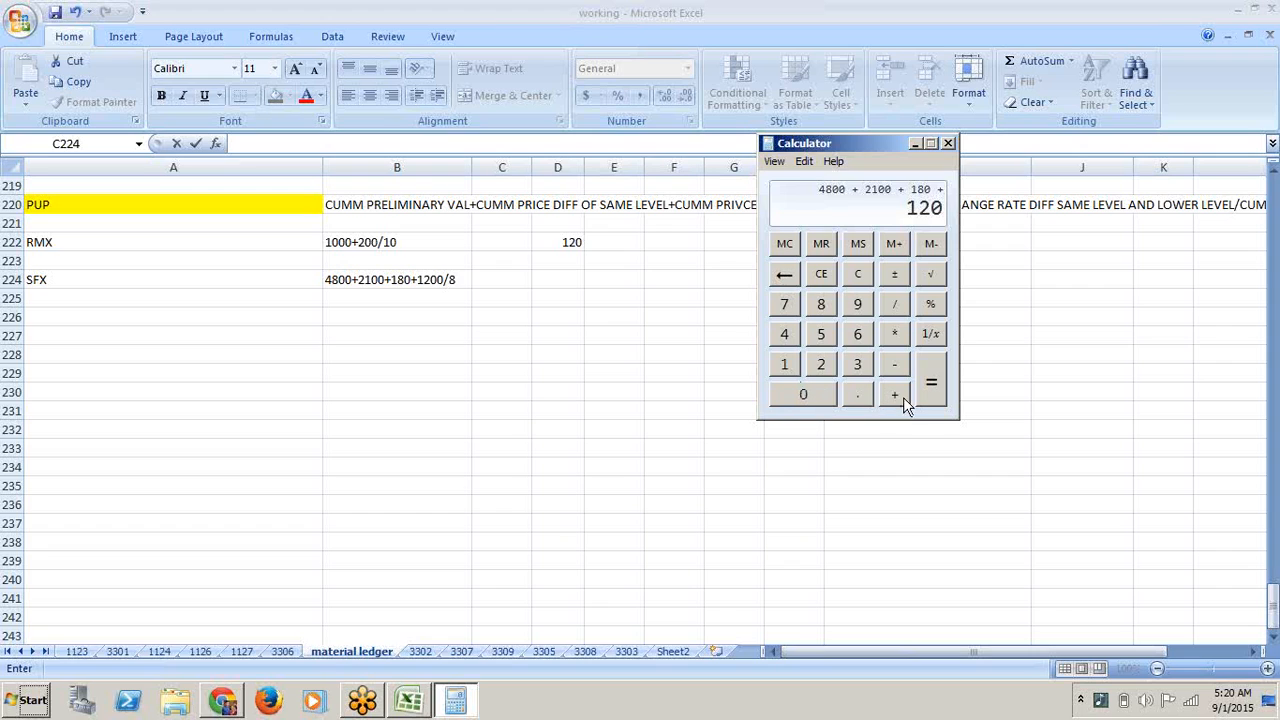
{"action": "key", "text": "0"}
{"action": "left_click", "coordinate": [933, 393]}
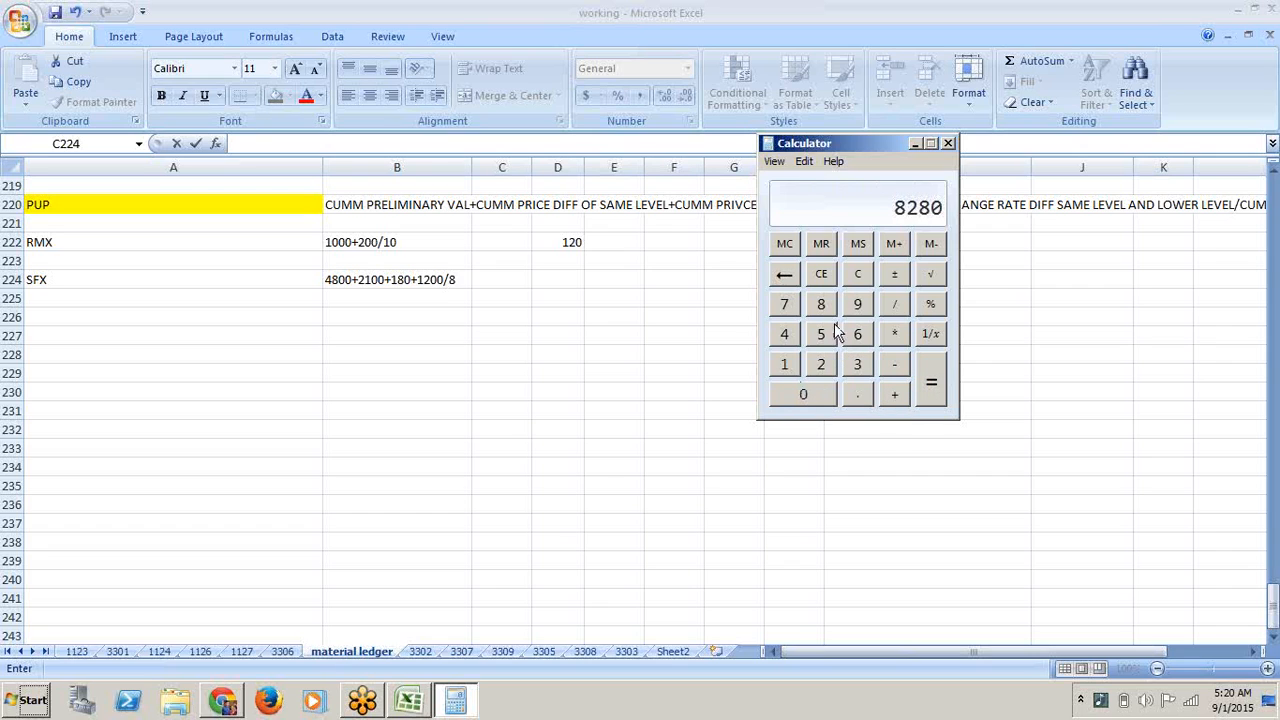
{"action": "left_click", "coordinate": [894, 308]}
{"action": "left_click", "coordinate": [820, 305]}
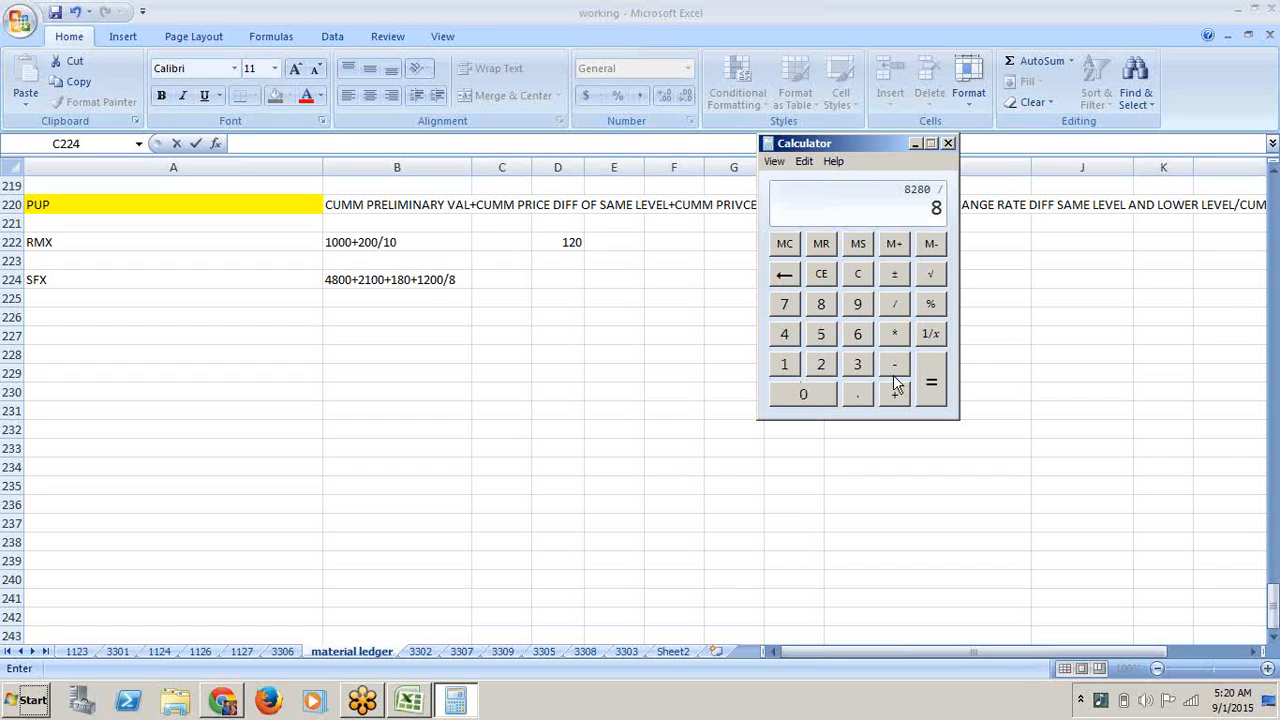
{"action": "left_click", "coordinate": [934, 386]}
{"action": "left_click", "coordinate": [915, 144]}
- Enter 8280/8 in C224 and the resulting SFX PUP of 1035 in D224
{"action": "type", "text": "8"}
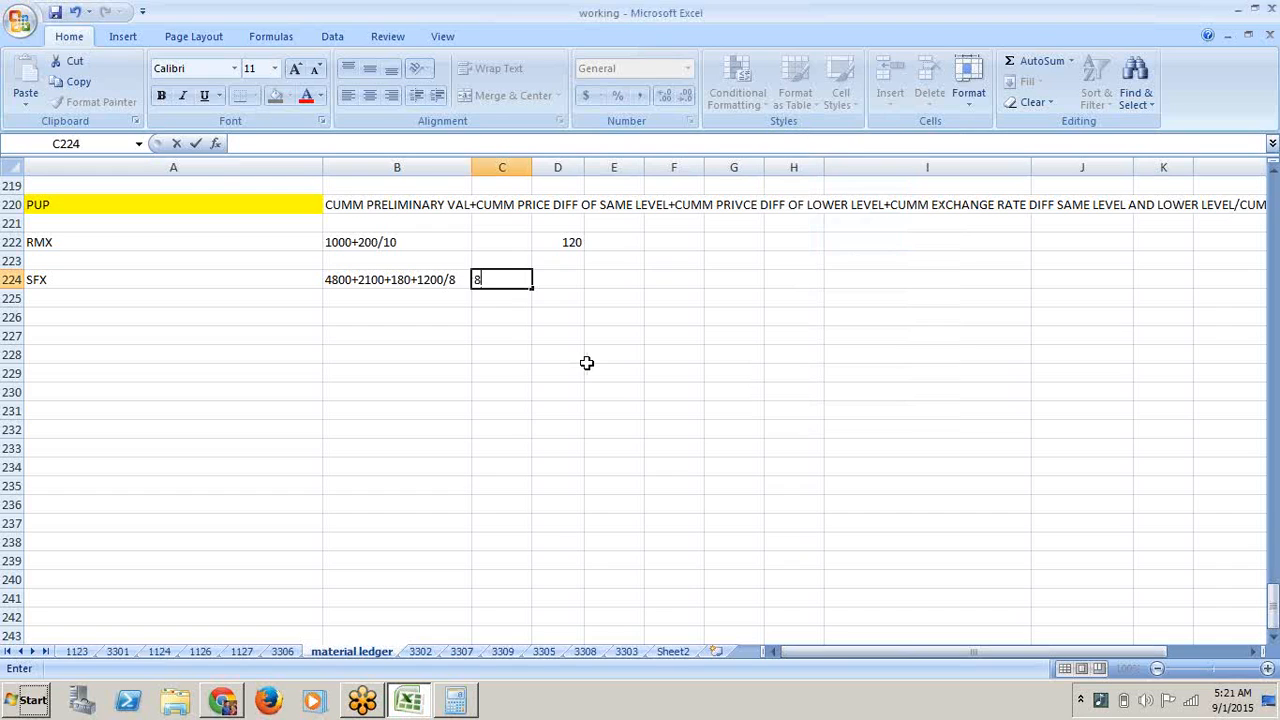
{"action": "type", "text": "280/8"}
{"action": "left_click", "coordinate": [572, 283]}
{"action": "type", "text": "1035"}
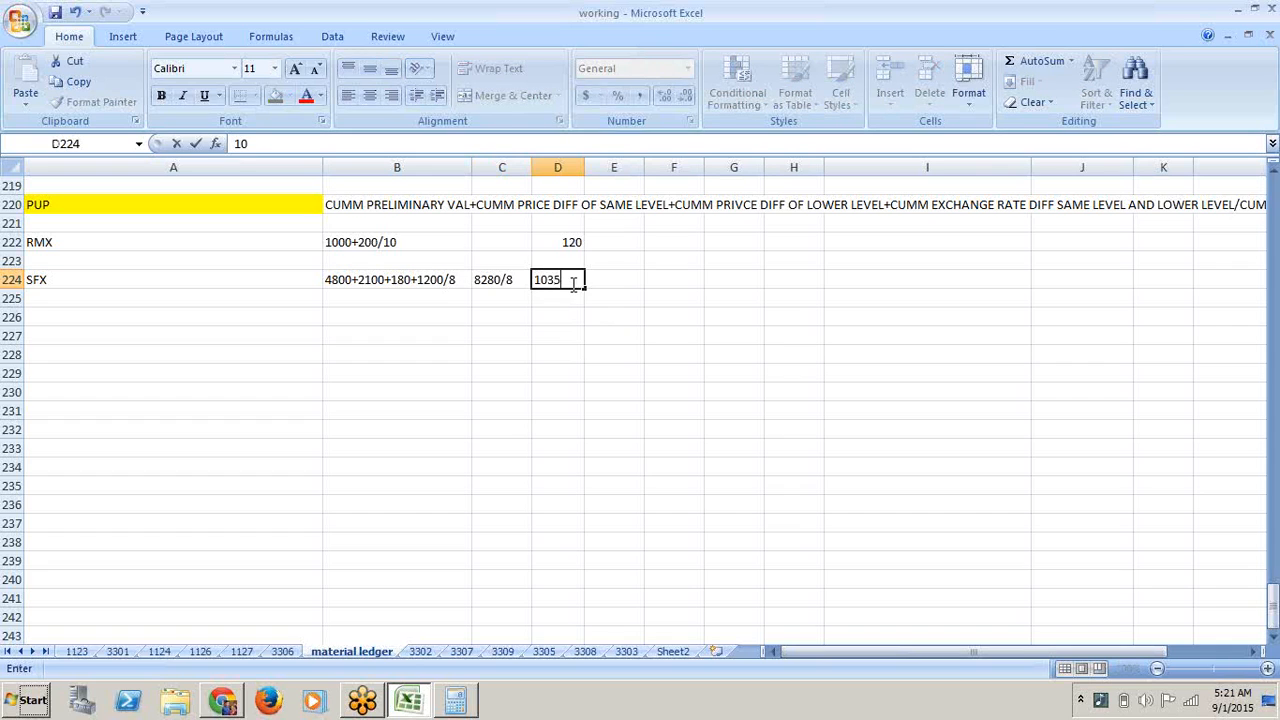
{"action": "left_click", "coordinate": [595, 442]}
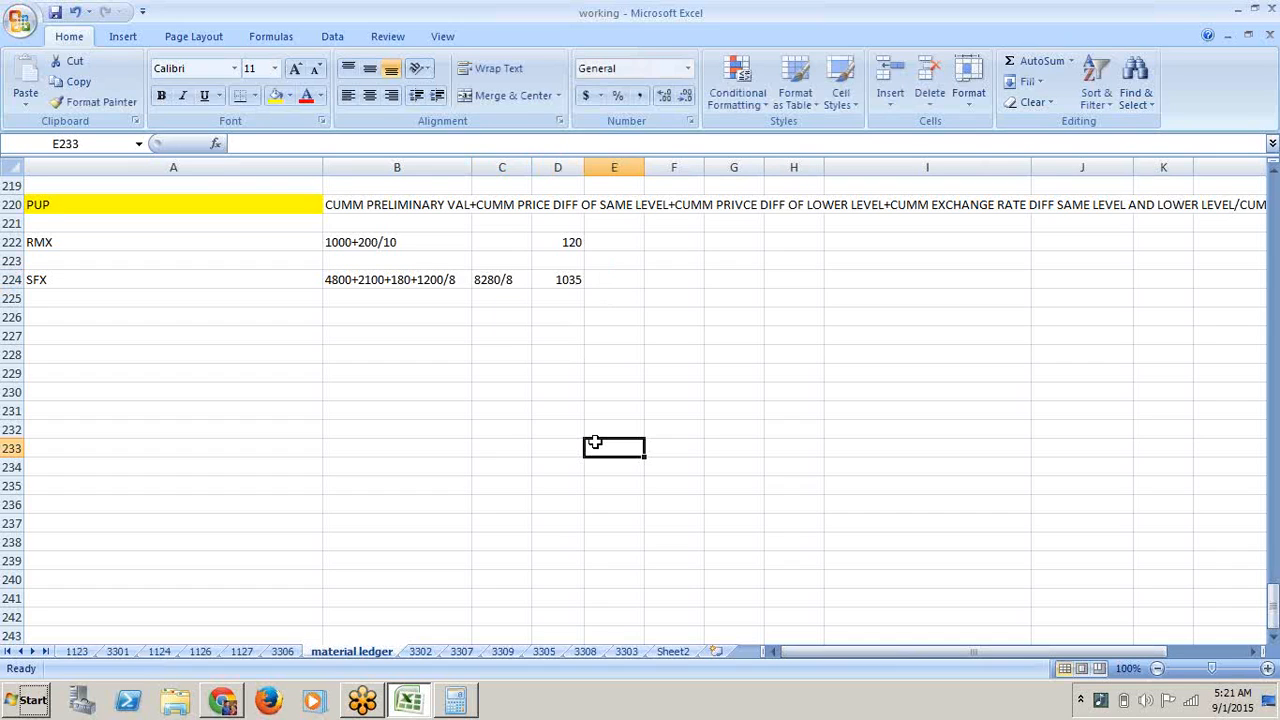
- Compare the RMX and SFX PUP results in column D
{"action": "left_click", "coordinate": [574, 332]}
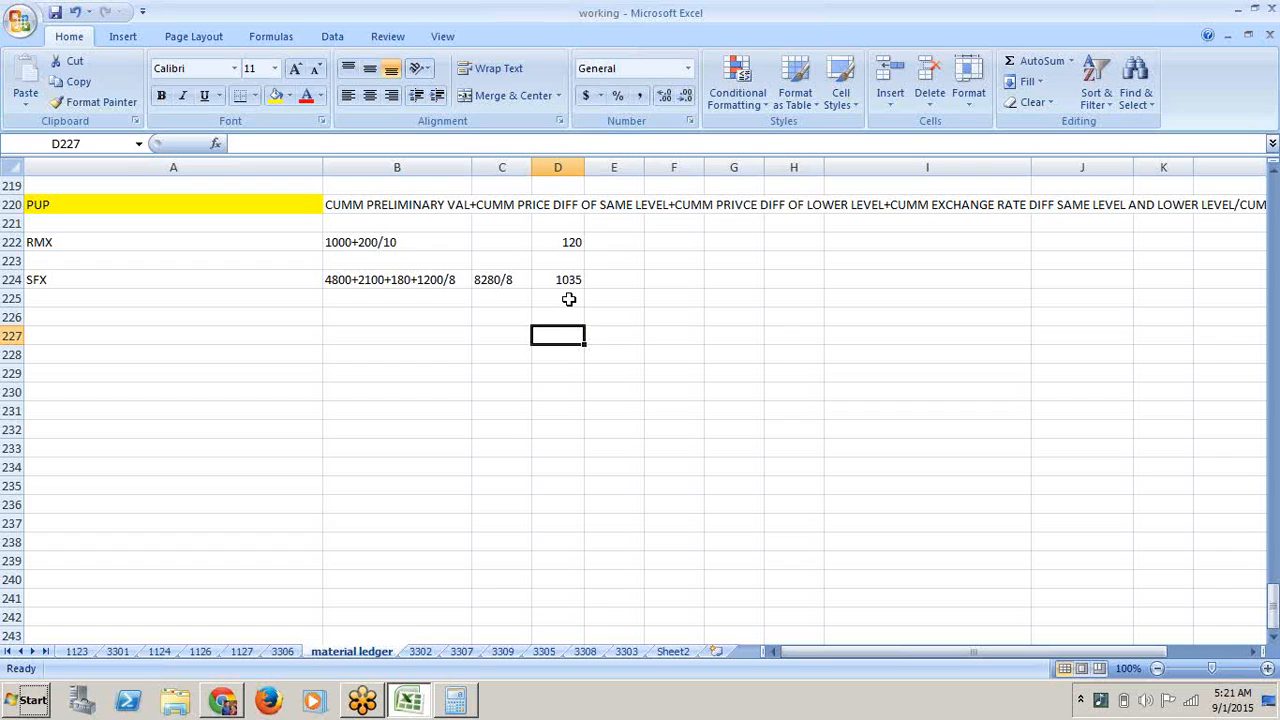
{"action": "left_click", "coordinate": [570, 248]}
{"action": "key", "text": "Down"}
{"action": "key", "text": "Down"}
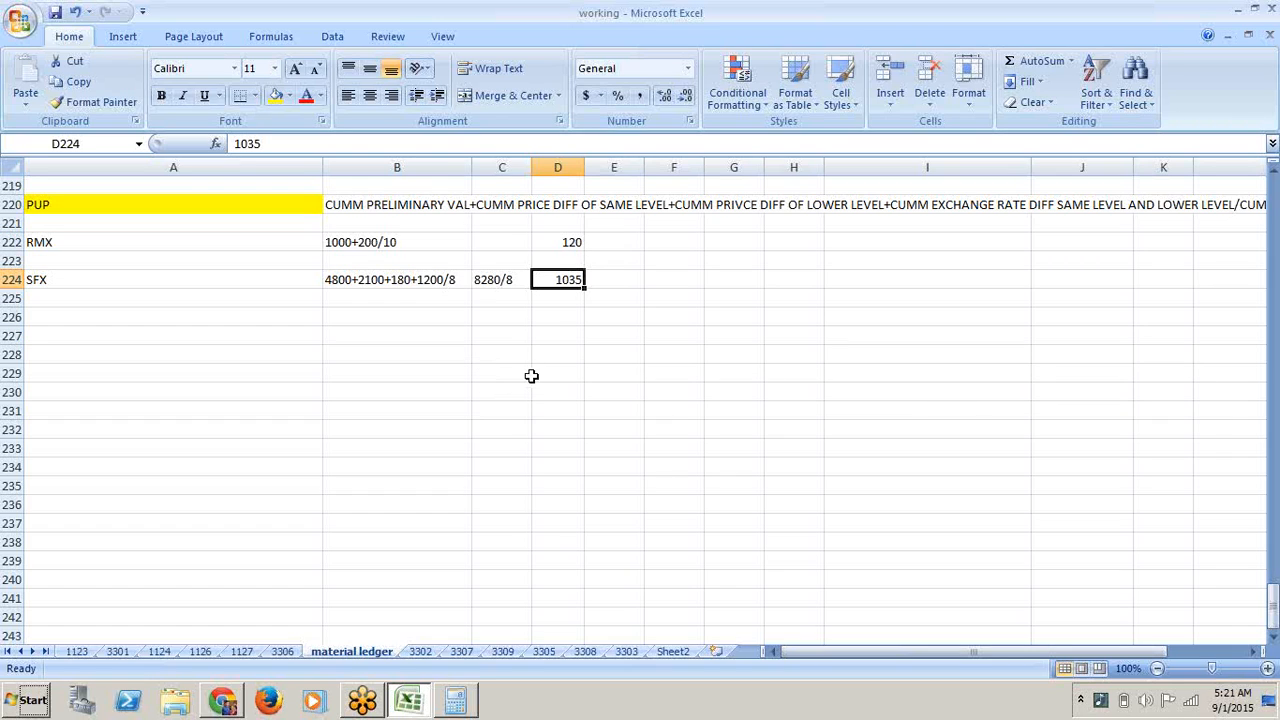
- Label A227 as FGX for its PUP calculation and widen column B to make room for a longer expression
{"action": "left_click", "coordinate": [237, 333]}
{"action": "type", "text": "FGX"}
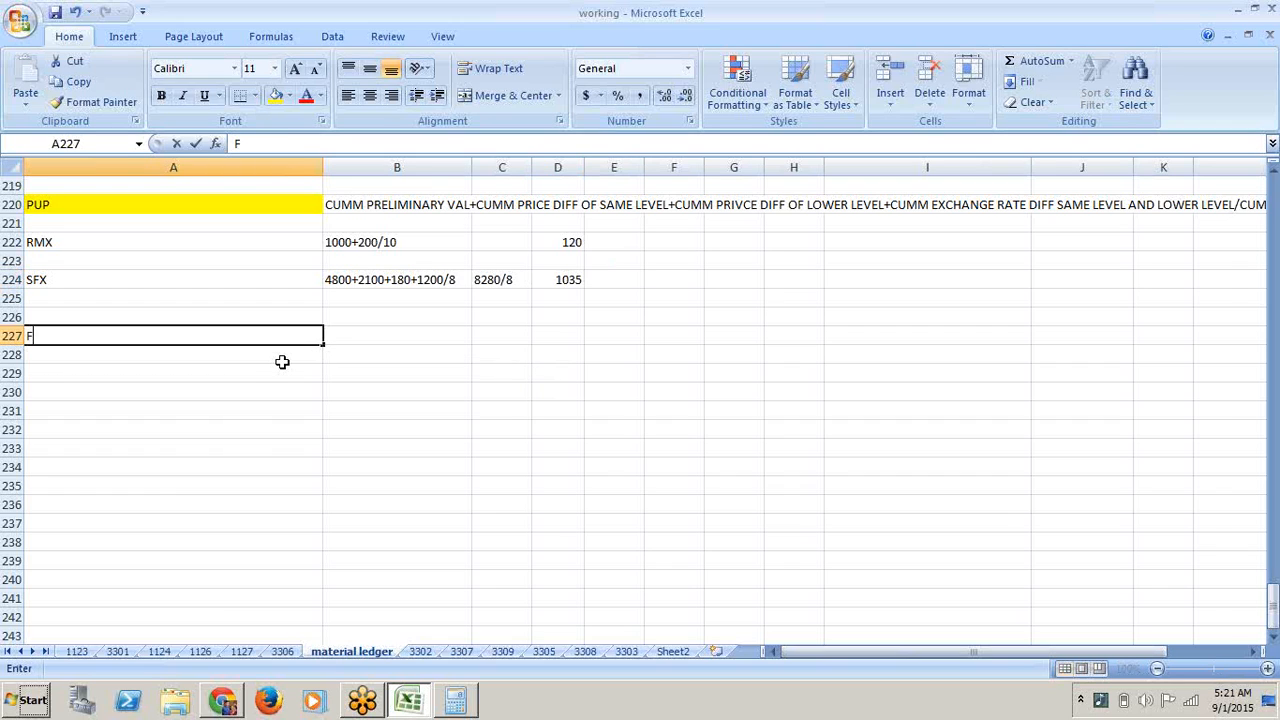
{"action": "left_click", "coordinate": [371, 424]}
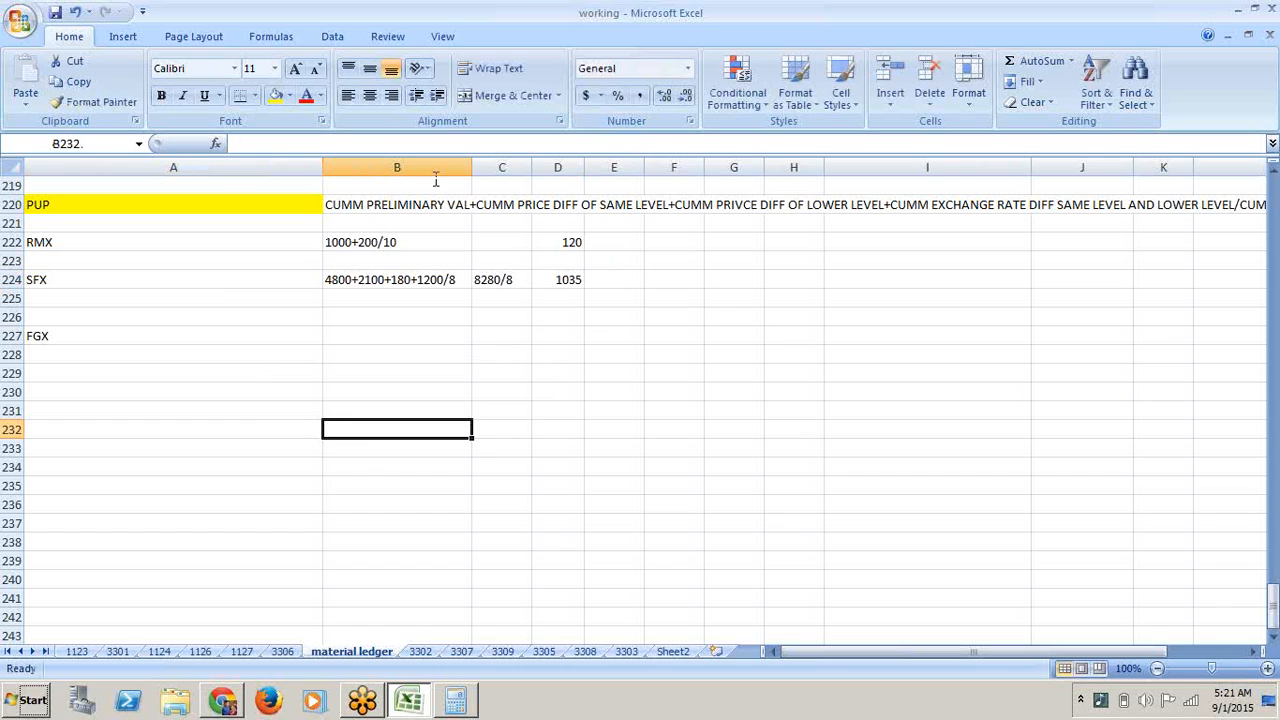
{"action": "left_click_drag", "start_coordinate": [472, 167], "coordinate": [532, 159]}
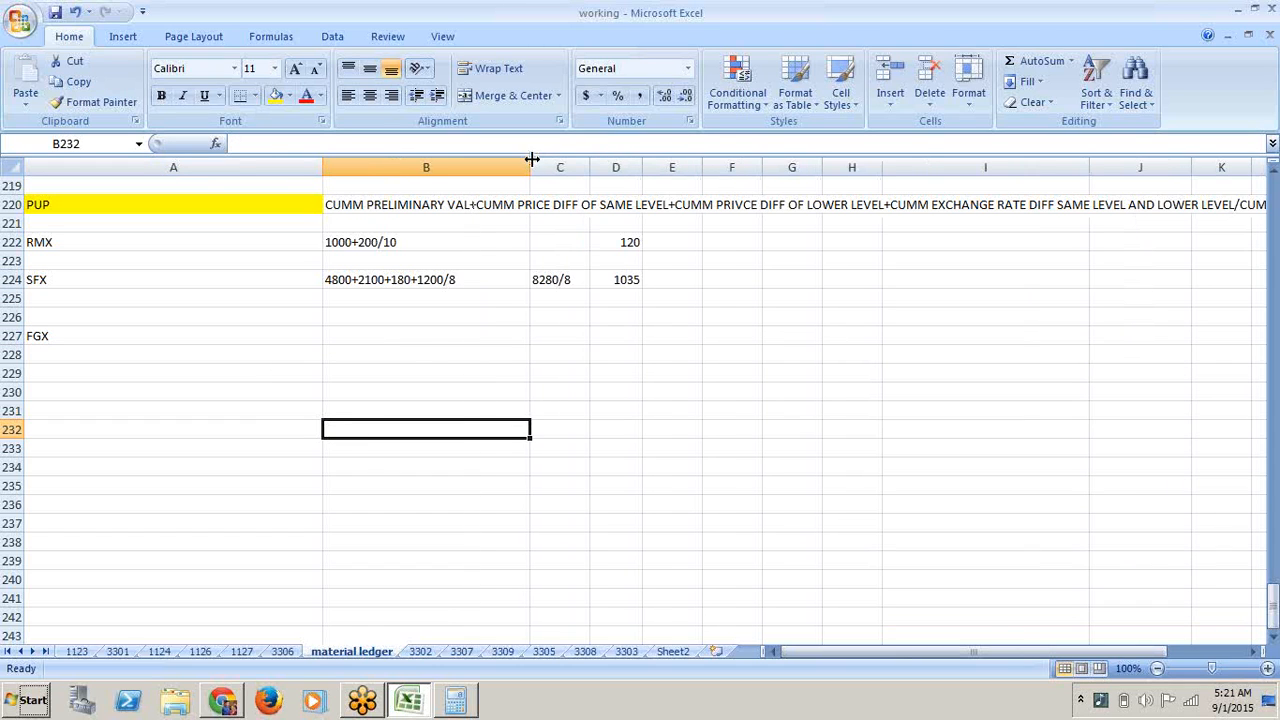
- Check the FGX plan quantity, price and total in row 151 and its production variance in E152
{"action": "left_click", "coordinate": [403, 337]}
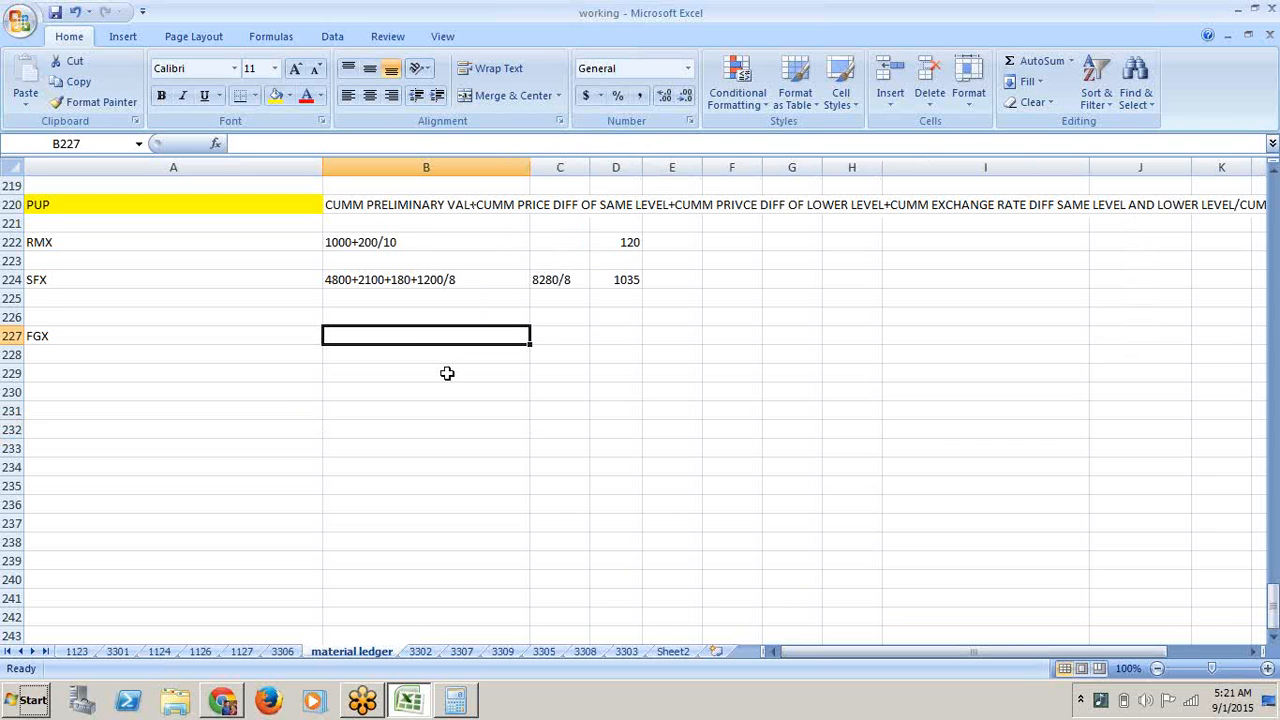
{"action": "key", "text": "Up"}
{"action": "key", "text": "Up"}
{"action": "key", "text": "Up"}
{"action": "key", "text": "Up"}
{"action": "key", "text": "Up"}
{"action": "key", "text": "Up"}
{"action": "key", "text": "Up"}
{"action": "key", "text": "Up"}
{"action": "key", "text": "Up"}
{"action": "key", "text": "Up"}
{"action": "key", "text": "Up"}
{"action": "key", "text": "Up"}
{"action": "key", "text": "Up"}
{"action": "key", "text": "Up"}
{"action": "key", "text": "Up"}
{"action": "key", "text": "Up"}
{"action": "key", "text": "Up"}
{"action": "key", "text": "Up"}
{"action": "key", "text": "Up"}
{"action": "key", "text": "Up"}
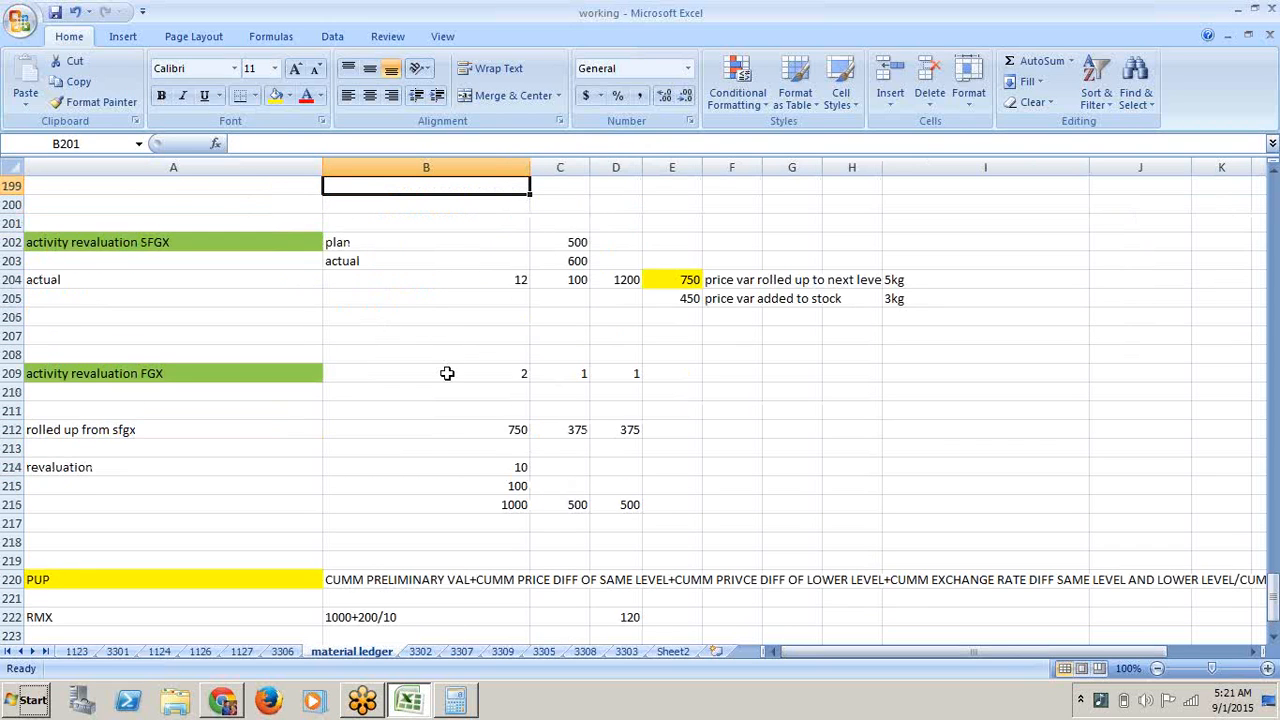
{"action": "key", "text": "Up"}
{"action": "key", "text": "Up"}
{"action": "key", "text": "Up"}
{"action": "key", "text": "Up"}
{"action": "key", "text": "Up"}
{"action": "key", "text": "Up"}
{"action": "key", "text": "Up"}
{"action": "key", "text": "Up"}
{"action": "key", "text": "Up"}
{"action": "key", "text": "Up"}
{"action": "key", "text": "Up"}
{"action": "key", "text": "Up"}
{"action": "key", "text": "Up"}
{"action": "key", "text": "Up"}
{"action": "key", "text": "Up"}
{"action": "key", "text": "Up"}
{"action": "key", "text": "Up"}
{"action": "key", "text": "Up"}
{"action": "key", "text": "Up"}
{"action": "key", "text": "Up"}
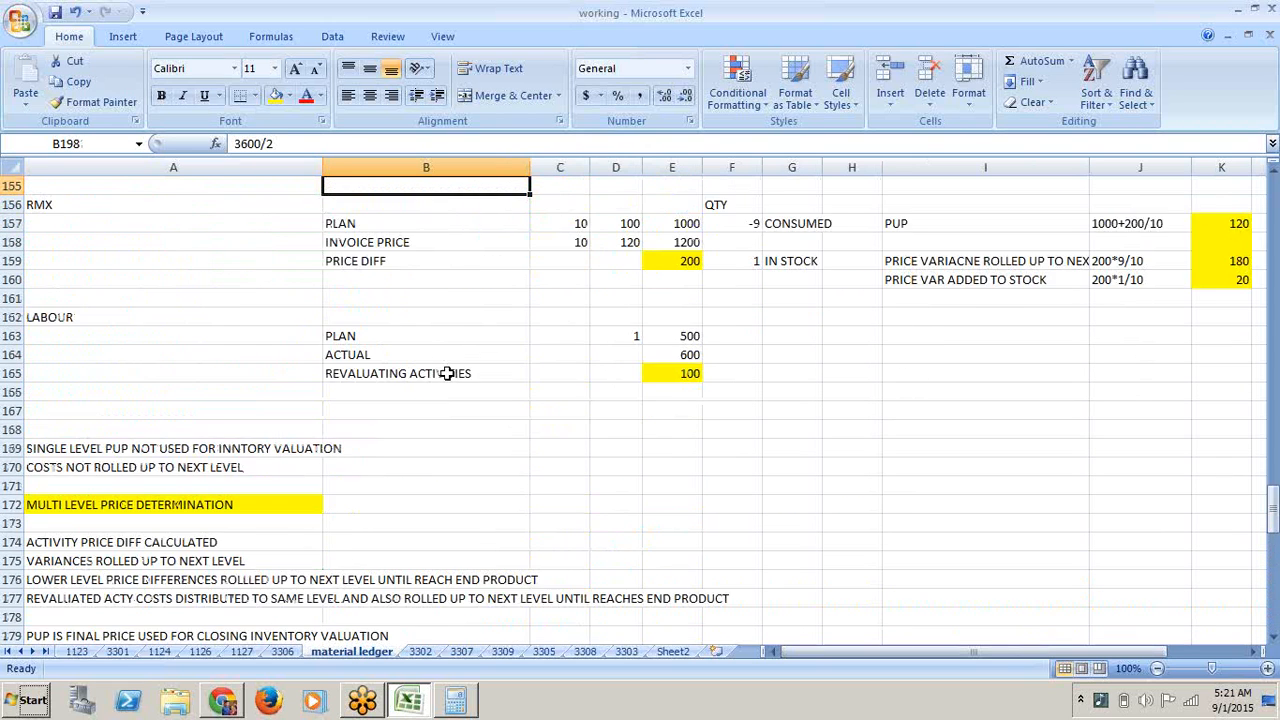
{"action": "key", "text": "Up"}
{"action": "key", "text": "Up"}
{"action": "key", "text": "Up"}
{"action": "key", "text": "Up"}
{"action": "key", "text": "Up"}
{"action": "key", "text": "Up"}
{"action": "key", "text": "Up"}
{"action": "key", "text": "Up"}
{"action": "key", "text": "Up"}
{"action": "key", "text": "Up"}
{"action": "key", "text": "Up"}
{"action": "key", "text": "Up"}
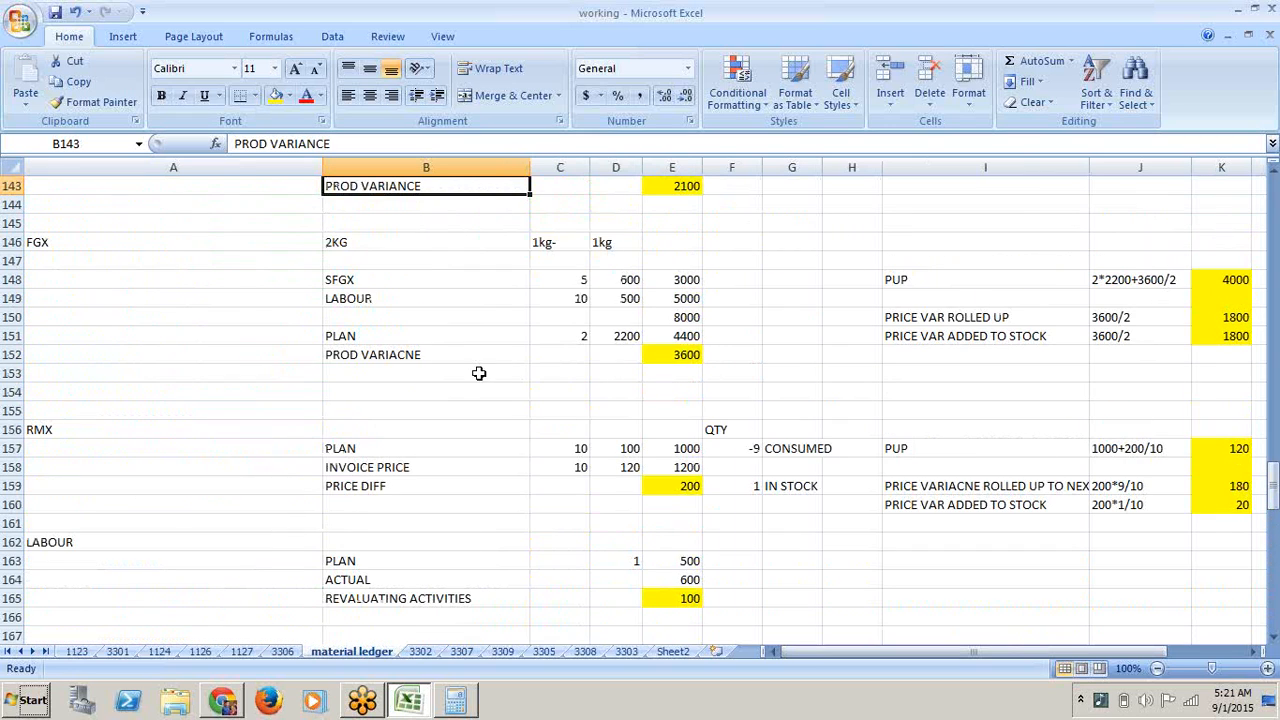
{"action": "left_click", "coordinate": [450, 333]}
{"action": "left_click", "coordinate": [559, 337]}
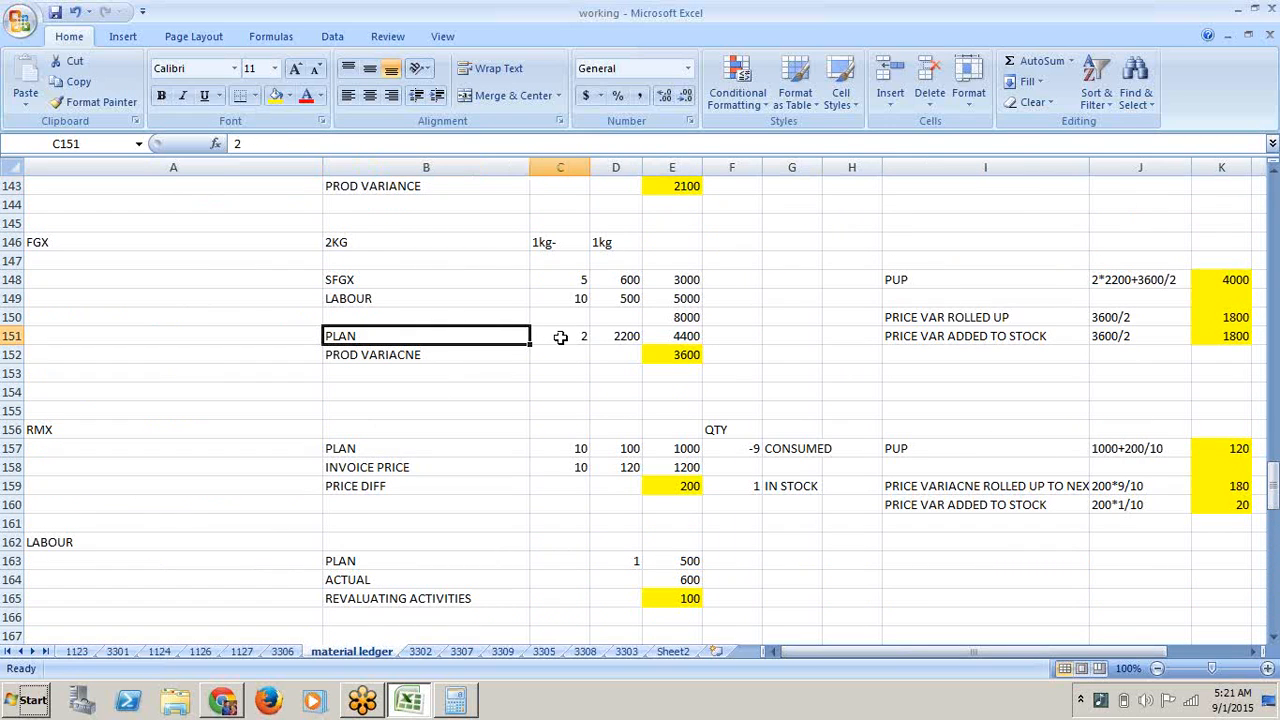
{"action": "left_click", "coordinate": [620, 345]}
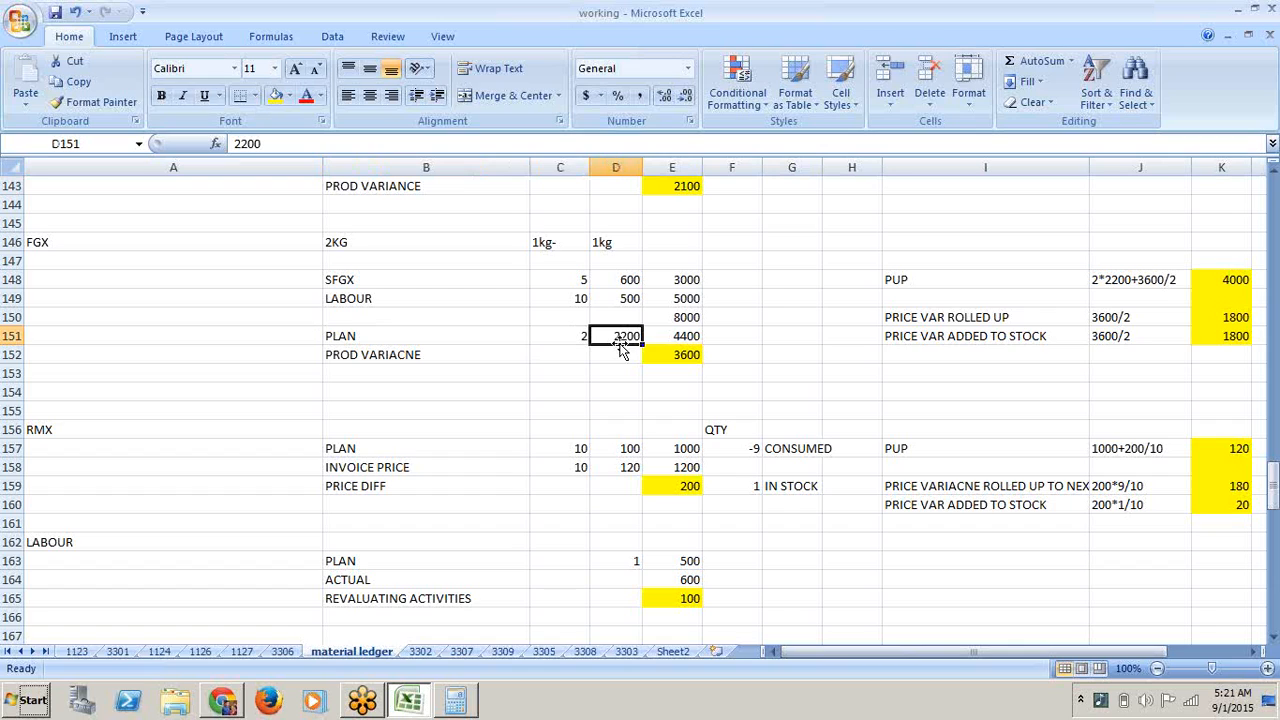
{"action": "left_click", "coordinate": [682, 337]}
{"action": "key", "text": "Down"}
{"action": "key", "text": "Down"}
{"action": "key", "text": "Down"}
{"action": "key", "text": "Down"}
{"action": "key", "text": "Down"}
{"action": "key", "text": "Down"}
{"action": "key", "text": "Down"}
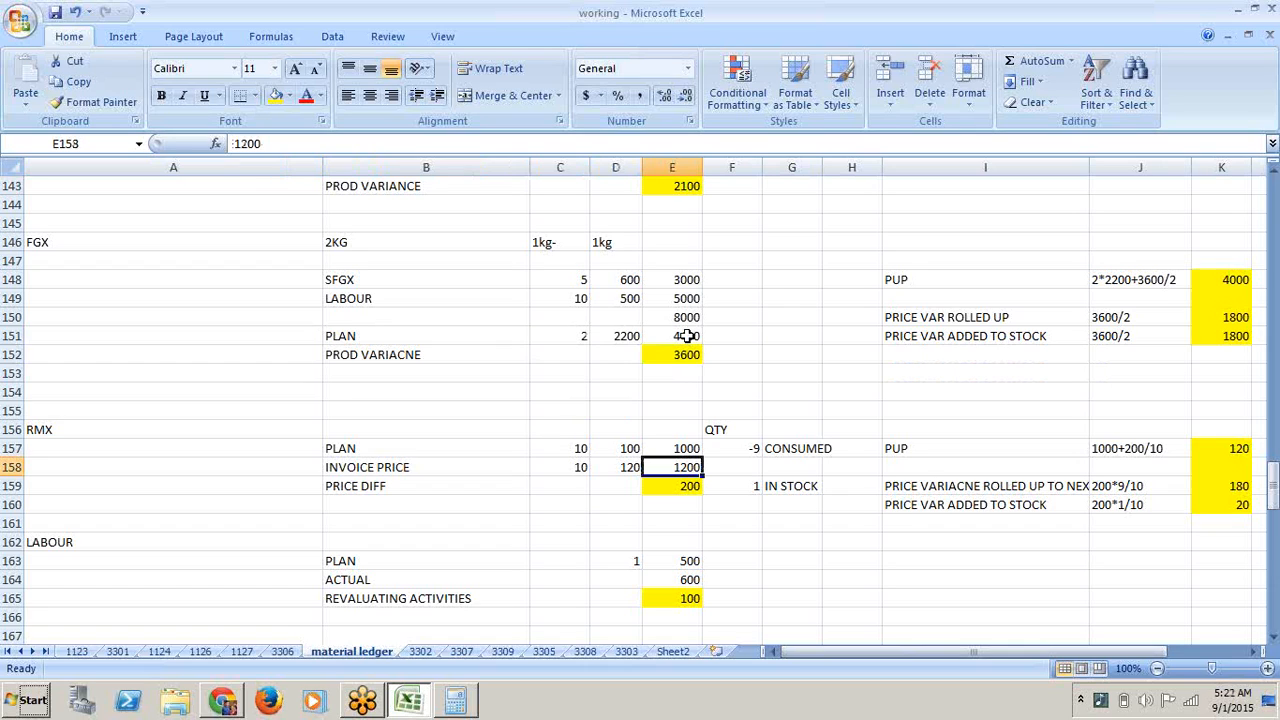
{"action": "left_click", "coordinate": [687, 338]}
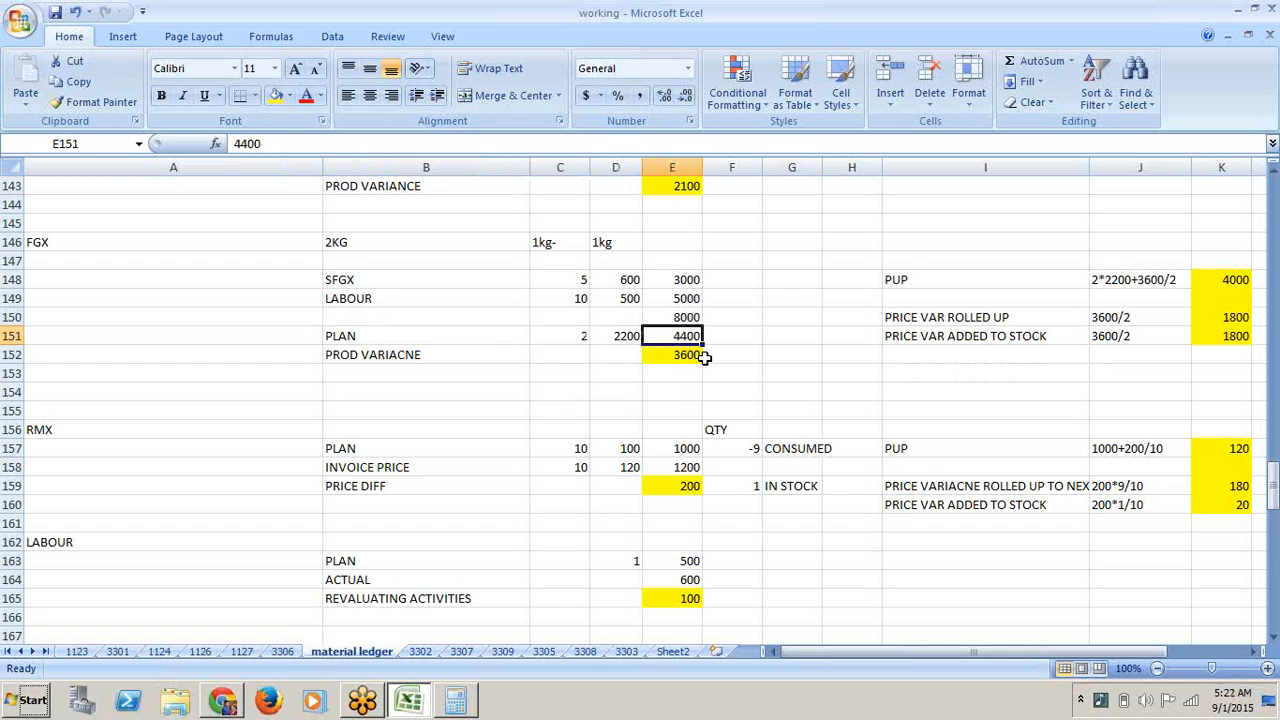
{"action": "left_click", "coordinate": [692, 356]}
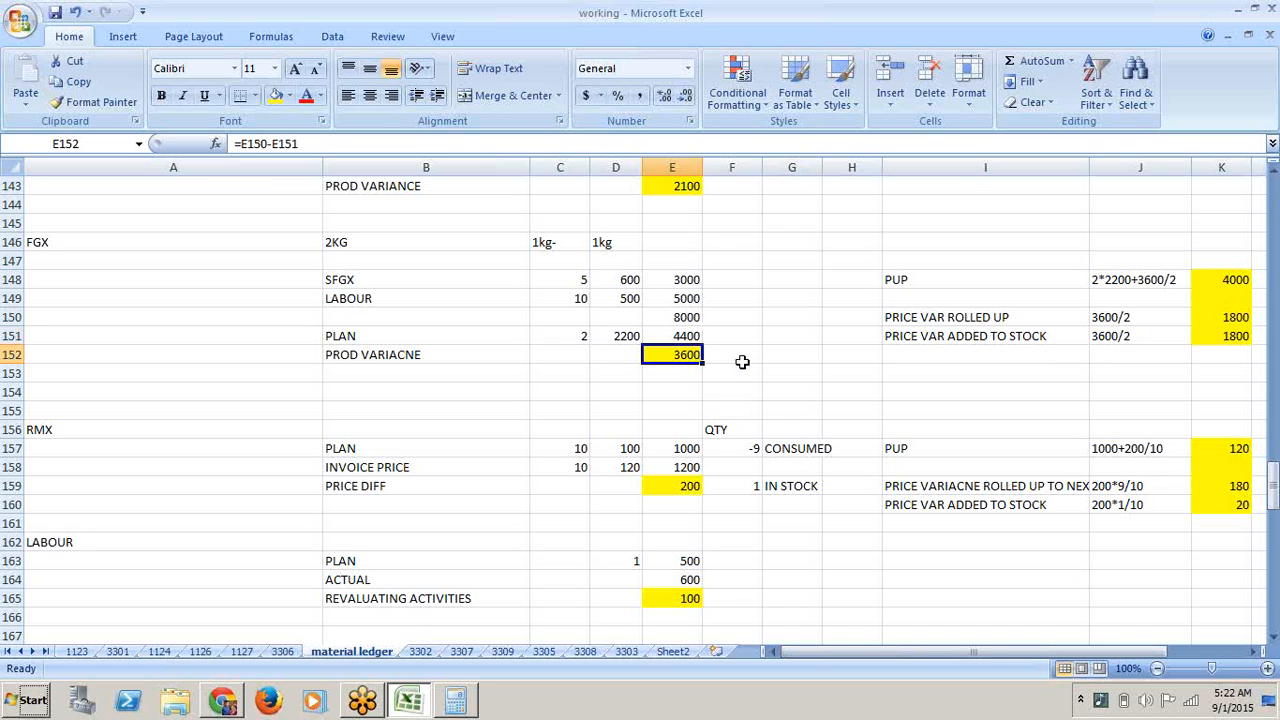
- Begin the FGX PUP expression in B227 with 4400+3600+
{"action": "key", "text": "Down"}
{"action": "key", "text": "Down"}
{"action": "key", "text": "Down"}
{"action": "key", "text": "Down"}
{"action": "key", "text": "Down"}
{"action": "key", "text": "Down"}
{"action": "key", "text": "Down"}
{"action": "key", "text": "Down"}
{"action": "key", "text": "Down"}
{"action": "key", "text": "Down"}
{"action": "key", "text": "Down"}
{"action": "key", "text": "Down"}
{"action": "key", "text": "Down"}
{"action": "key", "text": "Down"}
{"action": "key", "text": "Down"}
{"action": "key", "text": "Down"}
{"action": "key", "text": "Down"}
{"action": "key", "text": "Down"}
{"action": "key", "text": "Down"}
{"action": "key", "text": "Down"}
{"action": "key", "text": "Down"}
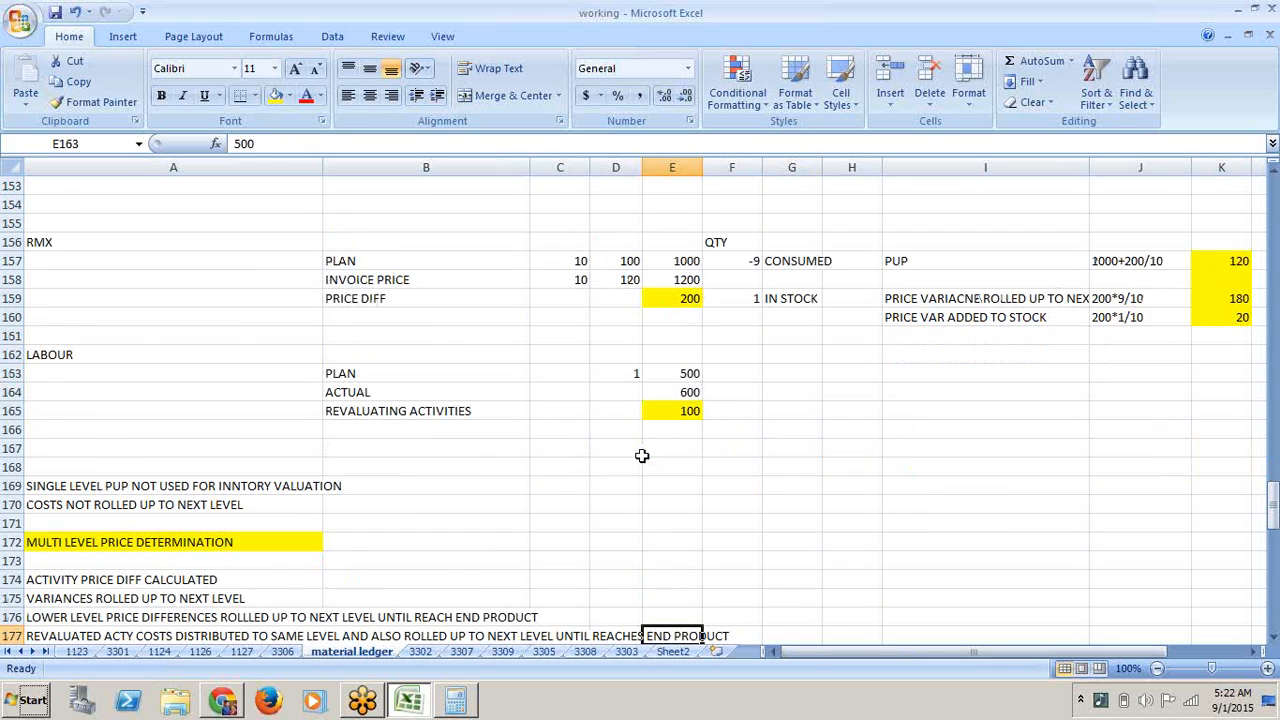
{"action": "key", "text": "Down"}
{"action": "key", "text": "Down"}
{"action": "key", "text": "Down"}
{"action": "key", "text": "Down"}
{"action": "key", "text": "Down"}
{"action": "key", "text": "Down"}
{"action": "key", "text": "Down"}
{"action": "key", "text": "Down"}
{"action": "key", "text": "Down"}
{"action": "key", "text": "Down"}
{"action": "key", "text": "Down"}
{"action": "key", "text": "Down"}
{"action": "key", "text": "Down"}
{"action": "key", "text": "Down"}
{"action": "key", "text": "Down"}
{"action": "key", "text": "Down"}
{"action": "key", "text": "Down"}
{"action": "key", "text": "Down"}
{"action": "key", "text": "Down"}
{"action": "key", "text": "Down"}
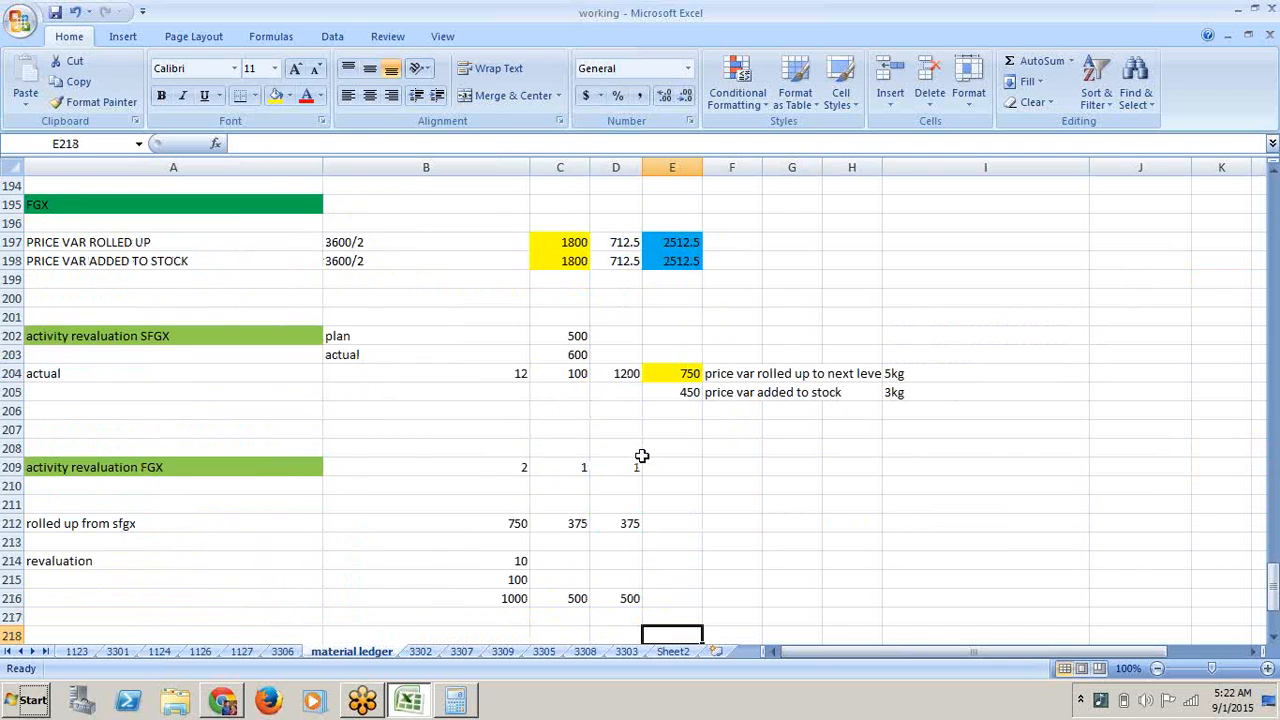
{"action": "left_click", "coordinate": [394, 354]}
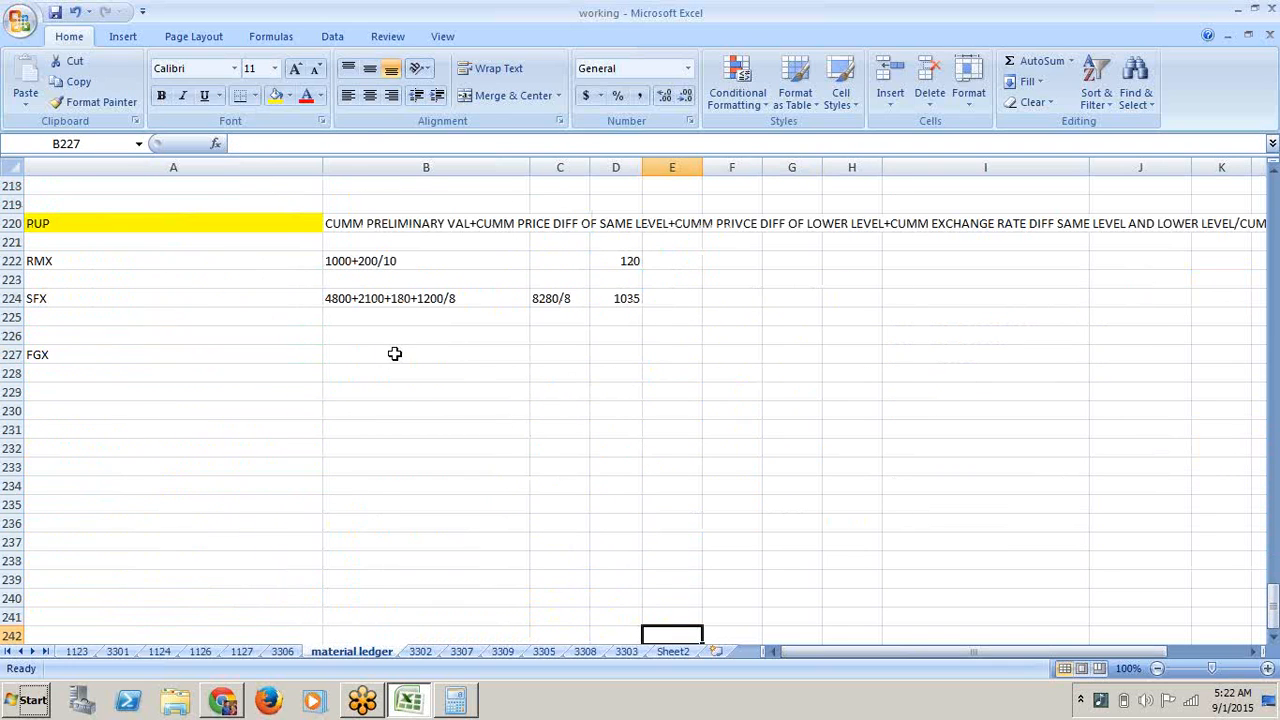
{"action": "type", "text": "4400"}
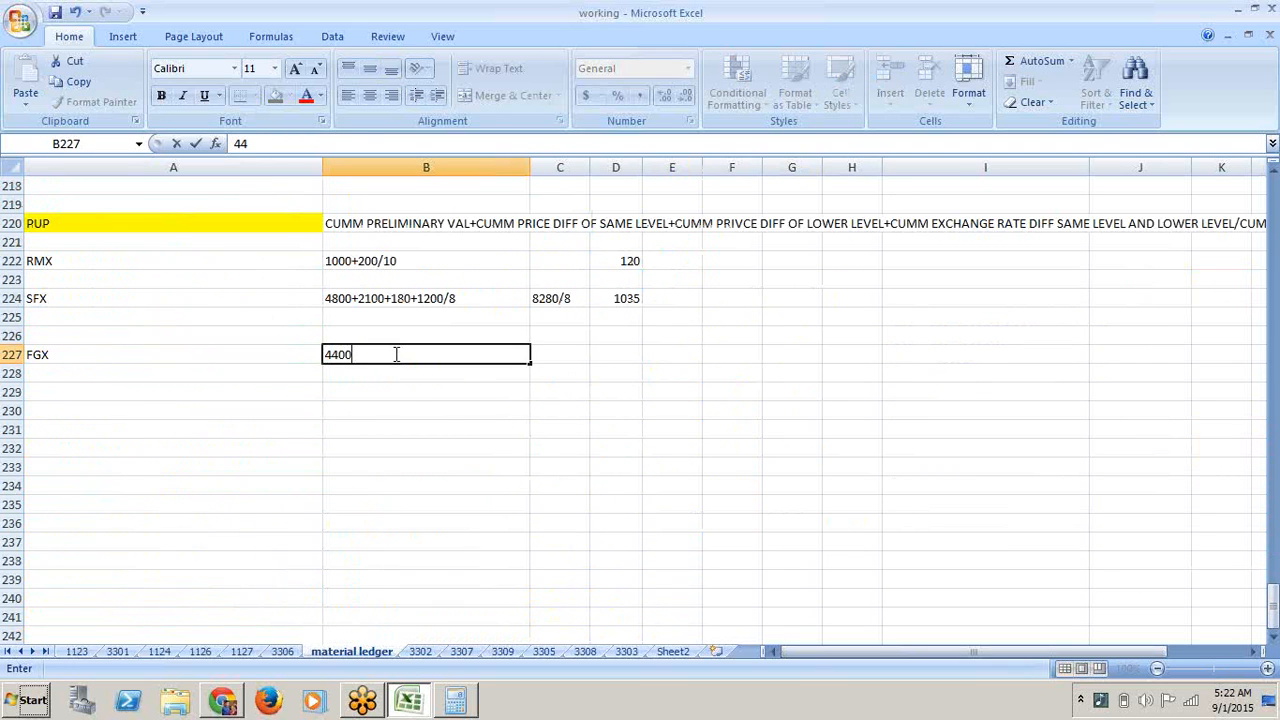
{"action": "type", "text": "+3600"}
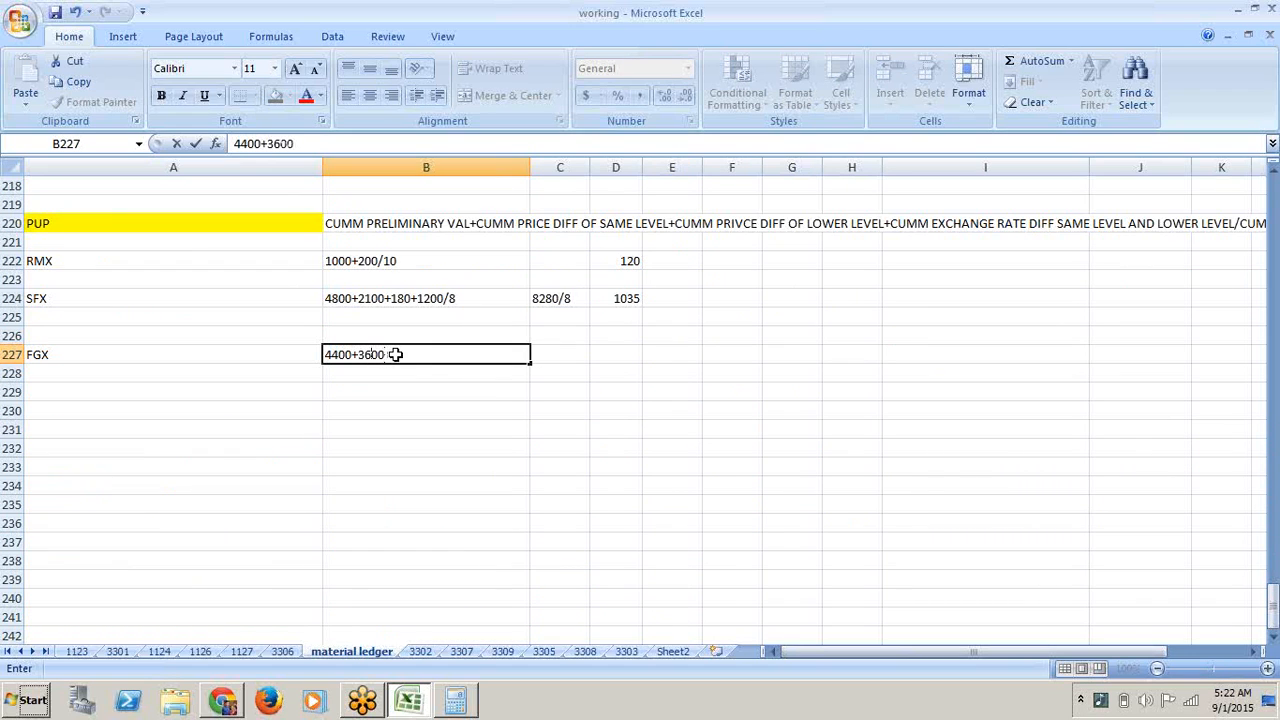
{"action": "type", "text": "+"}
- Check the SFGX price variance rolled up to the next level, comparing the expression in B190 with the value in C190
{"action": "key", "text": "Up"}
{"action": "key", "text": "Up"}
{"action": "key", "text": "Up"}
{"action": "key", "text": "Up"}
{"action": "key", "text": "Up"}
{"action": "key", "text": "Up"}
{"action": "key", "text": "Up"}
{"action": "key", "text": "Up"}
{"action": "key", "text": "Up"}
{"action": "key", "text": "Up"}
{"action": "key", "text": "Up"}
{"action": "key", "text": "Up"}
{"action": "key", "text": "Up"}
{"action": "key", "text": "Up"}
{"action": "key", "text": "Up"}
{"action": "key", "text": "Up"}
{"action": "key", "text": "Up"}
{"action": "key", "text": "Up"}
{"action": "key", "text": "Up"}
{"action": "key", "text": "Up"}
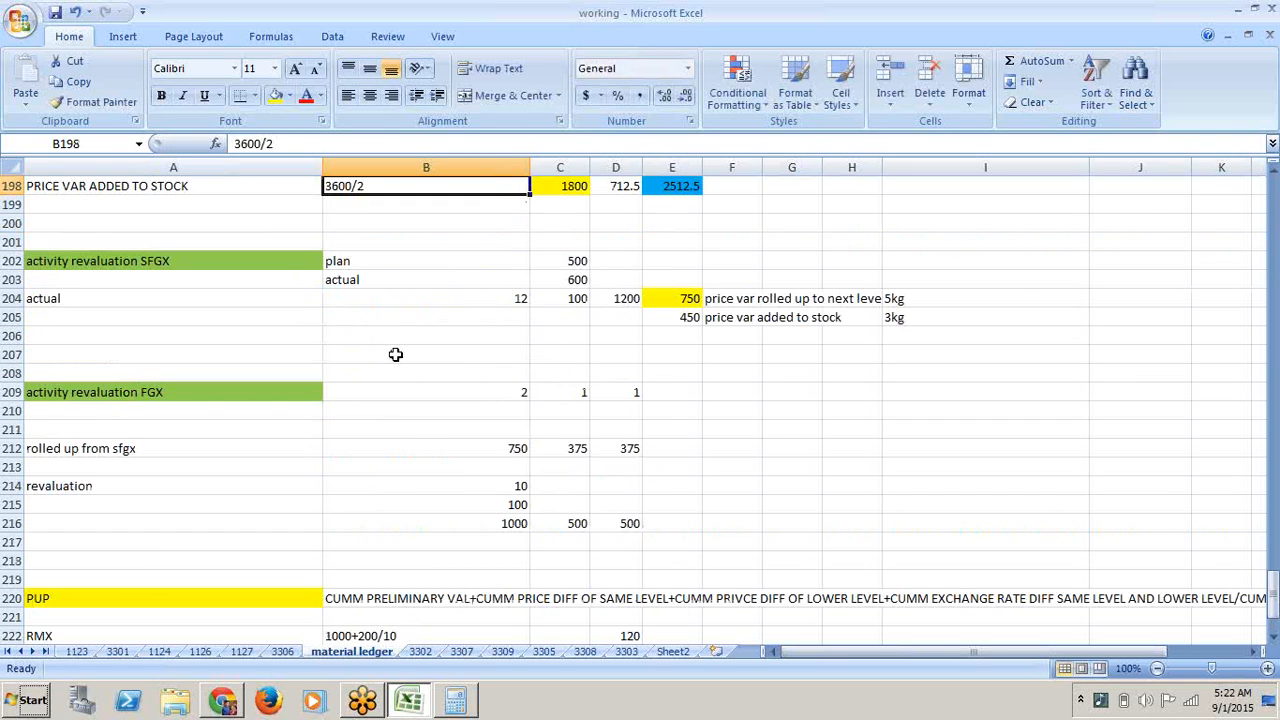
{"action": "key", "text": "Up"}
{"action": "key", "text": "Up"}
{"action": "key", "text": "Up"}
{"action": "key", "text": "Up"}
{"action": "key", "text": "Up"}
{"action": "key", "text": "Up"}
{"action": "key", "text": "Up"}
{"action": "key", "text": "Up"}
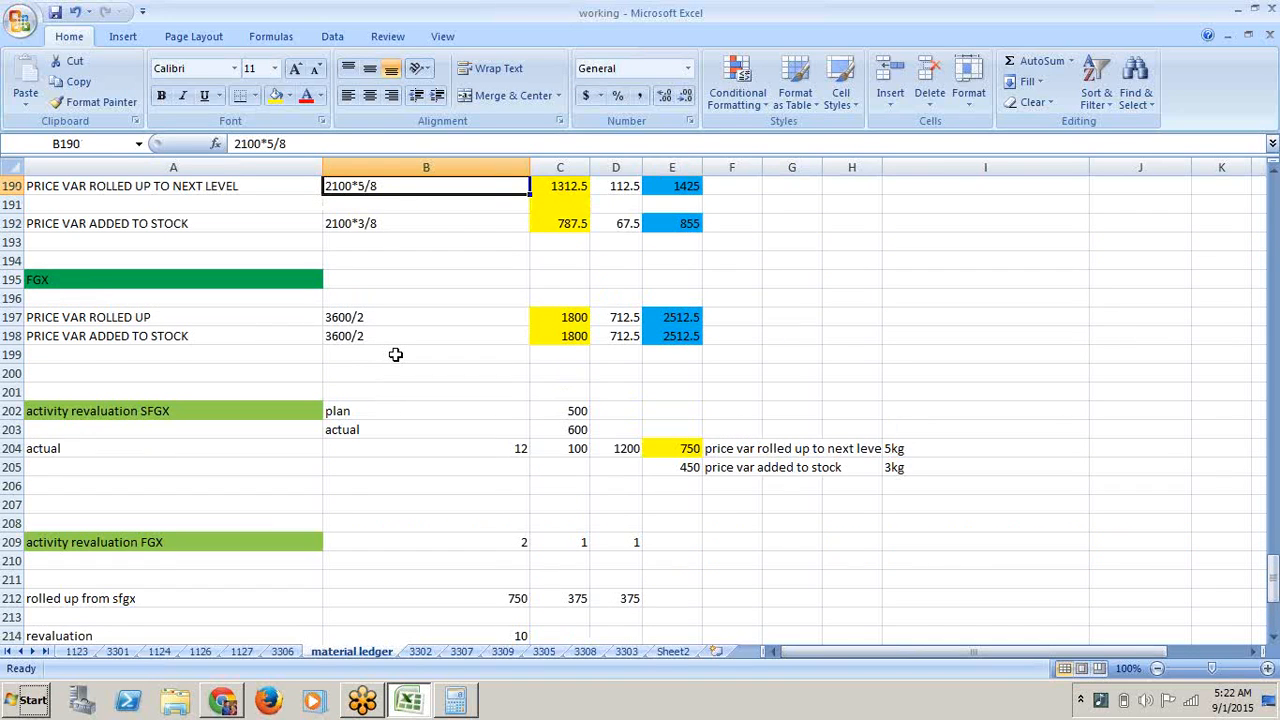
{"action": "key", "text": "Up"}
{"action": "key", "text": "Up"}
{"action": "key", "text": "Up"}
{"action": "key", "text": "Up"}
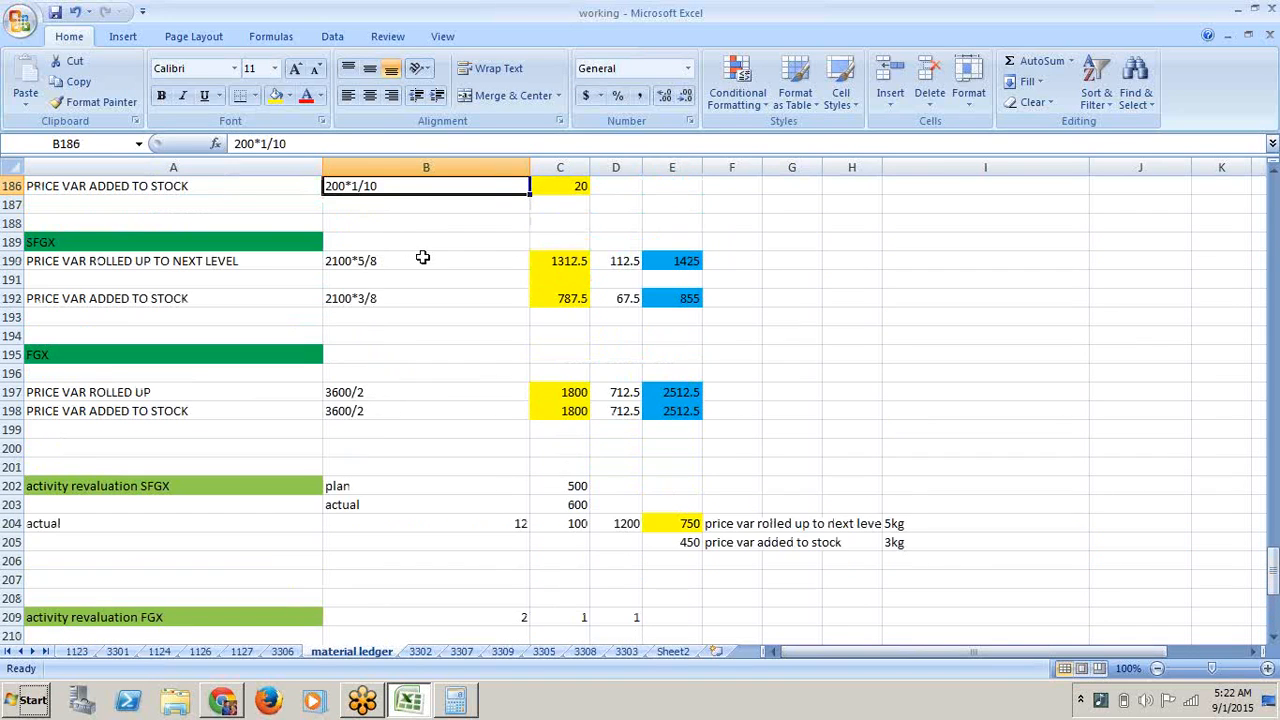
{"action": "left_click", "coordinate": [568, 261]}
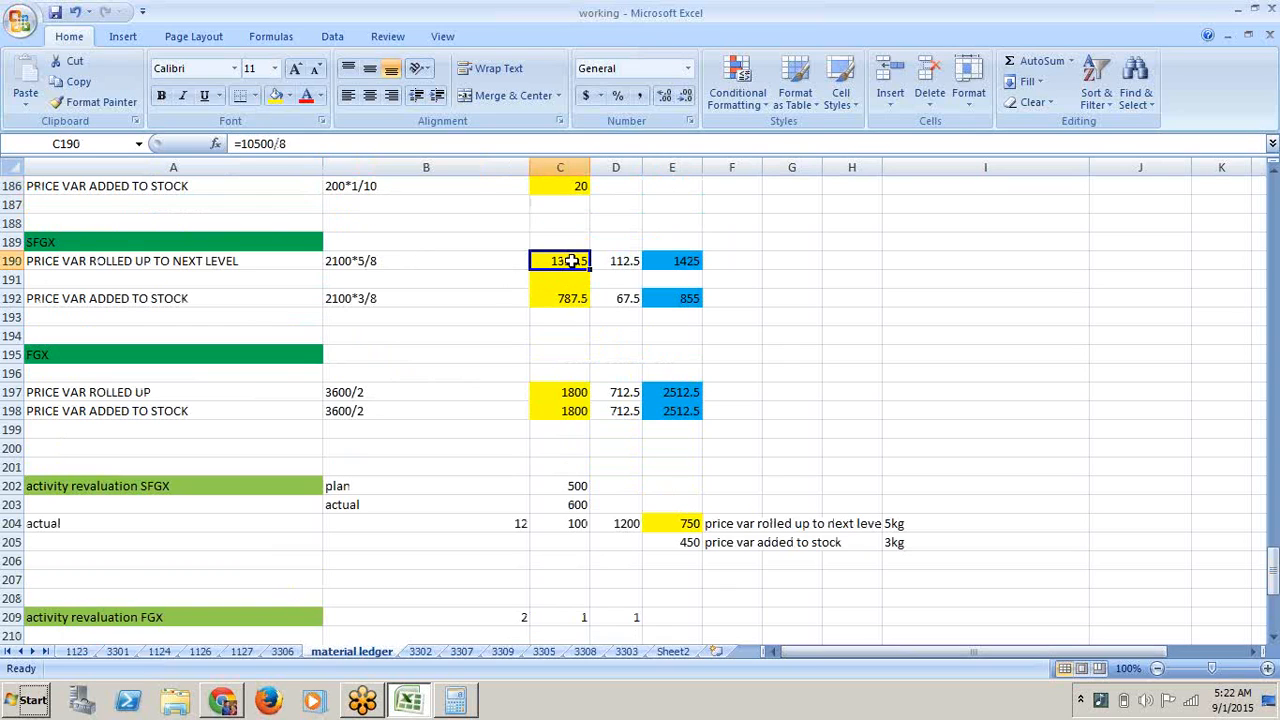
{"action": "left_click", "coordinate": [380, 261]}
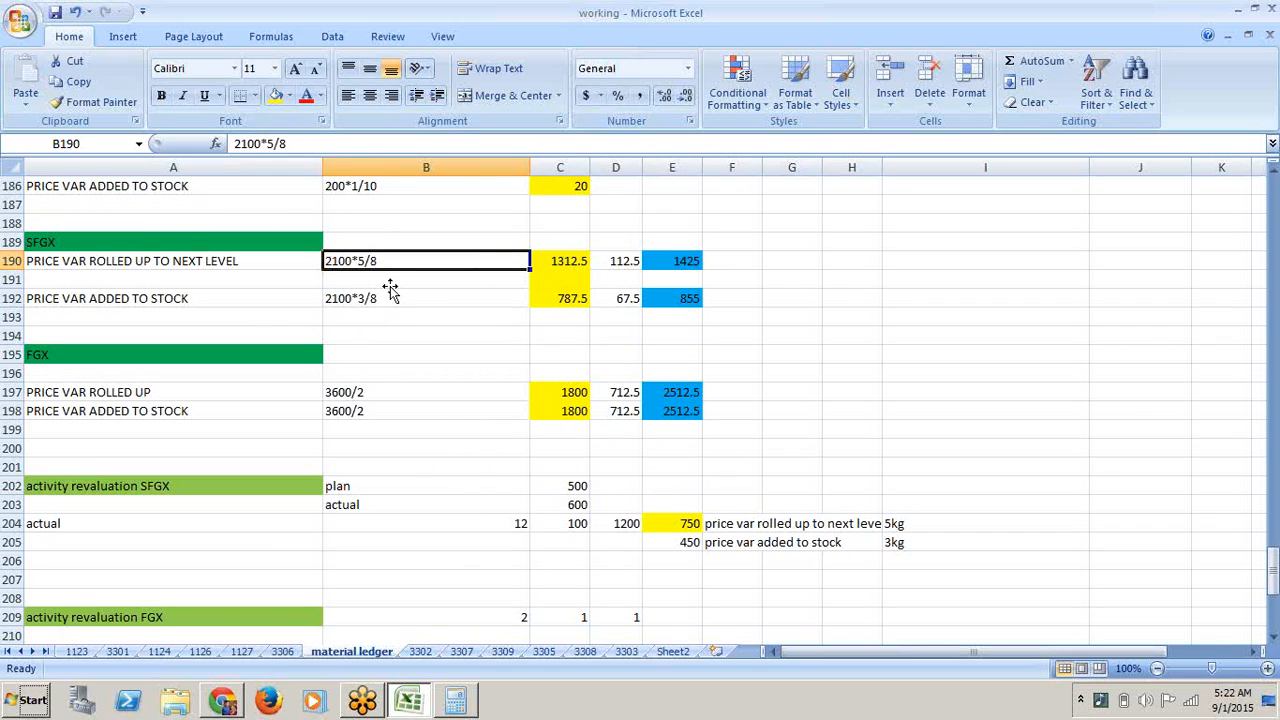
{"action": "left_click", "coordinate": [566, 262]}
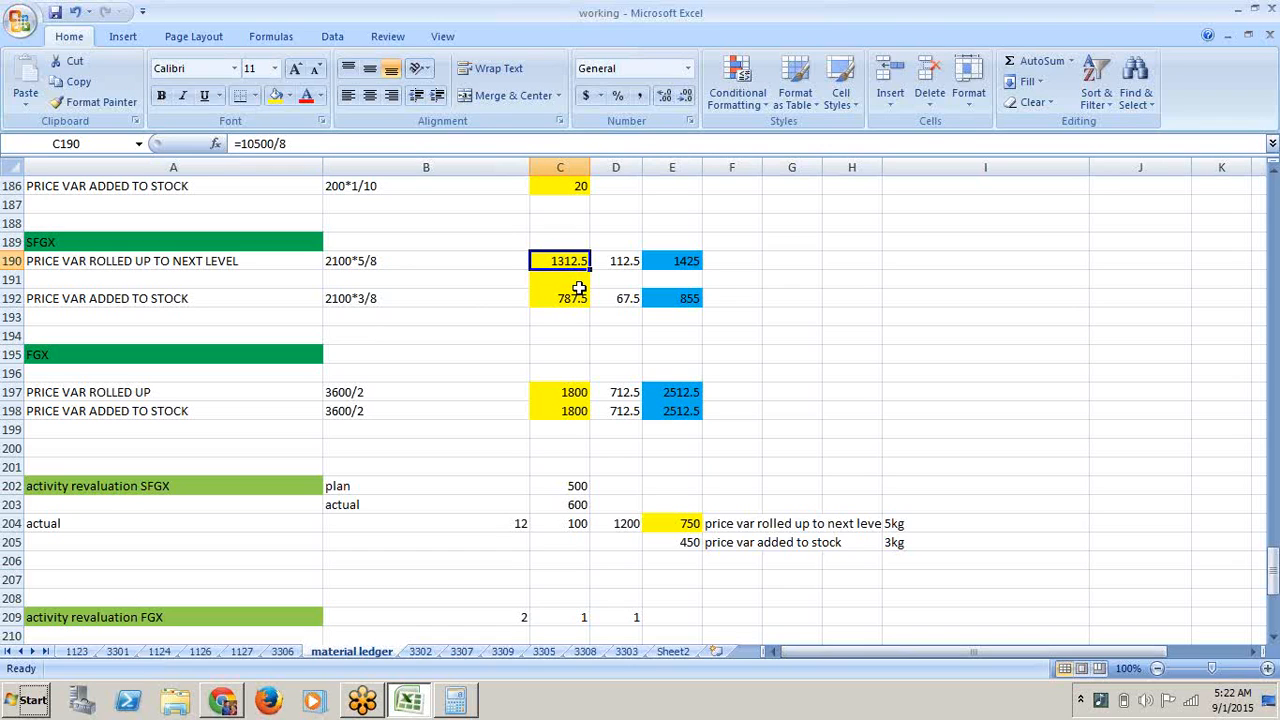
- Extend the FGX PUP expression in B227 by appending 1312.5+ for the lower-level price variance
{"action": "key", "text": "Down"}
{"action": "key", "text": "Down"}
{"action": "key", "text": "Down"}
{"action": "key", "text": "Down"}
{"action": "key", "text": "Down"}
{"action": "key", "text": "Down"}
{"action": "key", "text": "Down"}
{"action": "key", "text": "Down"}
{"action": "key", "text": "Down"}
{"action": "key", "text": "Down"}
{"action": "key", "text": "Down"}
{"action": "key", "text": "Down"}
{"action": "key", "text": "Down"}
{"action": "key", "text": "Down"}
{"action": "key", "text": "Down"}
{"action": "key", "text": "Down"}
{"action": "key", "text": "Down"}
{"action": "key", "text": "Down"}
{"action": "key", "text": "Down"}
{"action": "key", "text": "Down"}
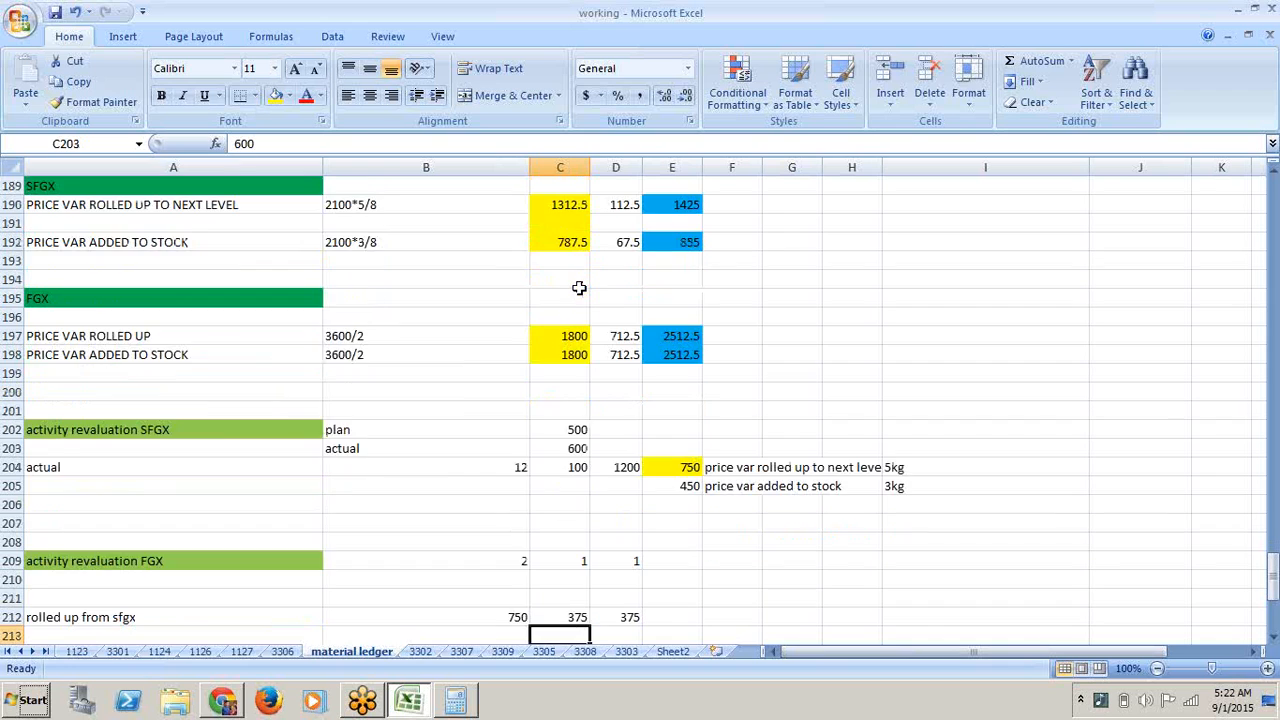
{"action": "key", "text": "Down"}
{"action": "key", "text": "Down"}
{"action": "key", "text": "Down"}
{"action": "key", "text": "Down"}
{"action": "key", "text": "Down"}
{"action": "key", "text": "Down"}
{"action": "key", "text": "Down"}
{"action": "key", "text": "Down"}
{"action": "key", "text": "Down"}
{"action": "key", "text": "Down"}
{"action": "key", "text": "Down"}
{"action": "key", "text": "Down"}
{"action": "key", "text": "Down"}
{"action": "key", "text": "Down"}
{"action": "key", "text": "Down"}
{"action": "key", "text": "Down"}
{"action": "key", "text": "Down"}
{"action": "key", "text": "Down"}
{"action": "key", "text": "Down"}
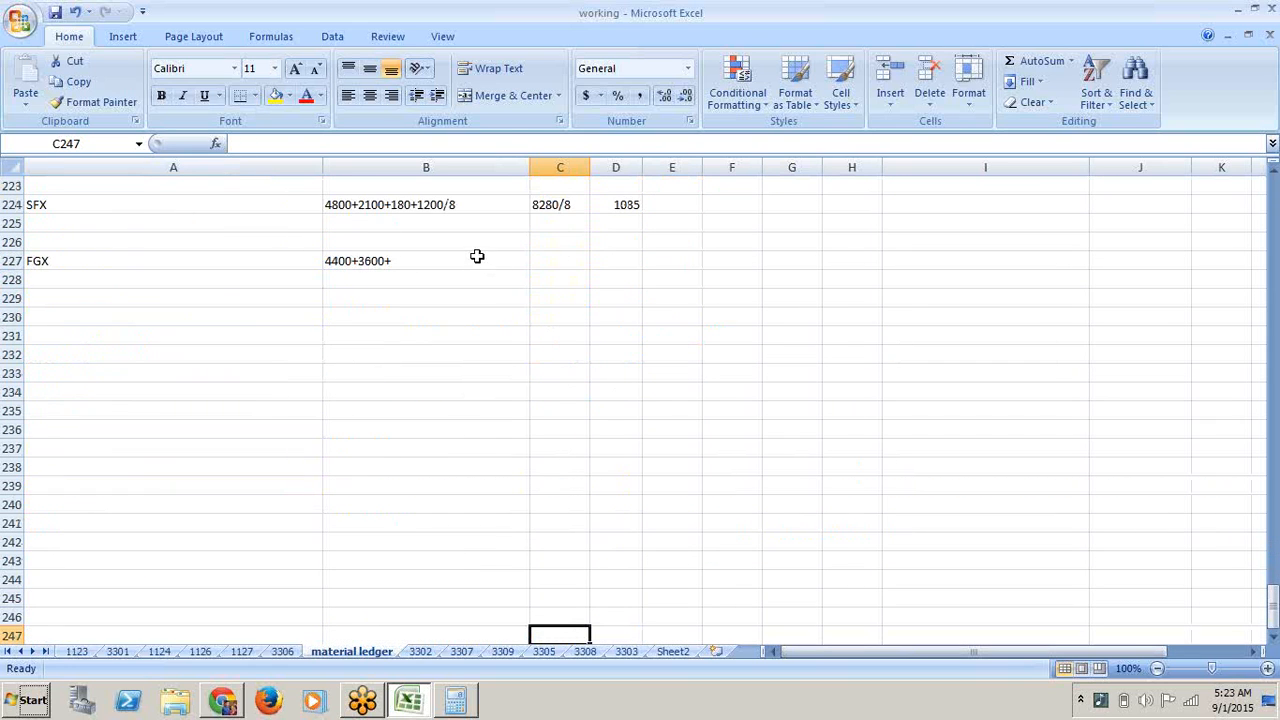
{"action": "left_click", "coordinate": [475, 256]}
{"action": "double_click", "coordinate": [477, 256]}
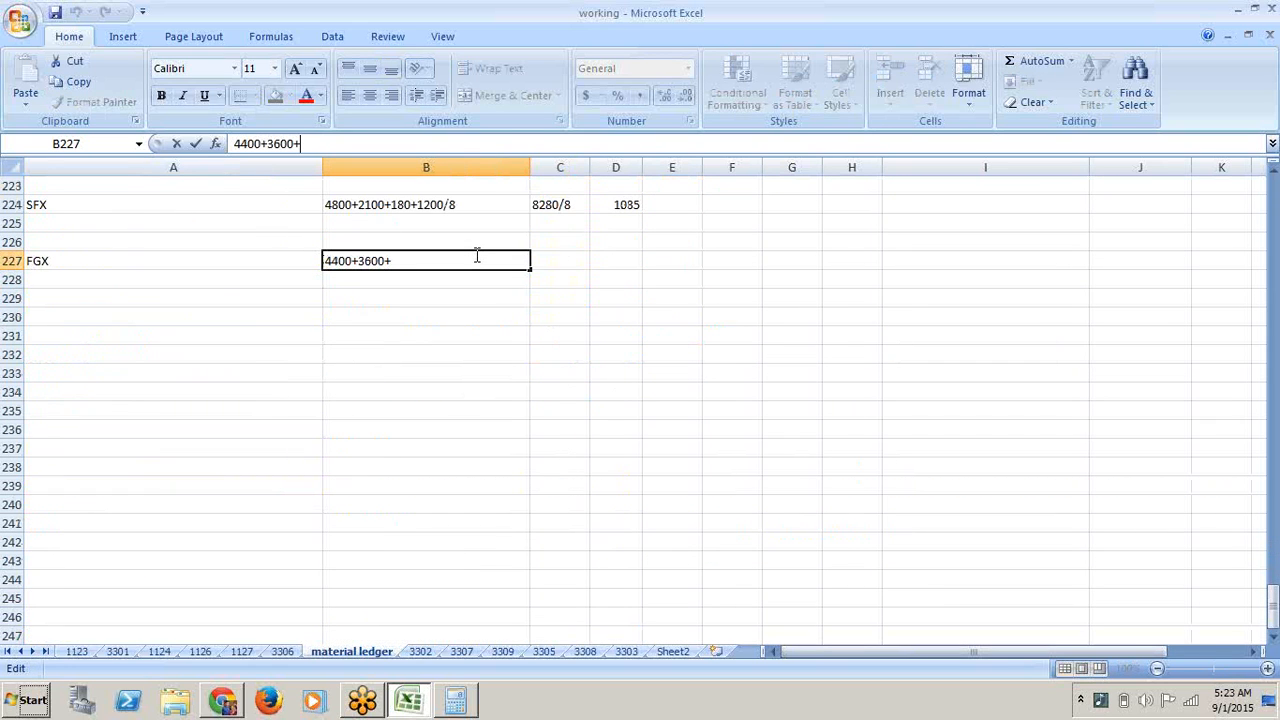
{"action": "type", "text": "1312.5+"}
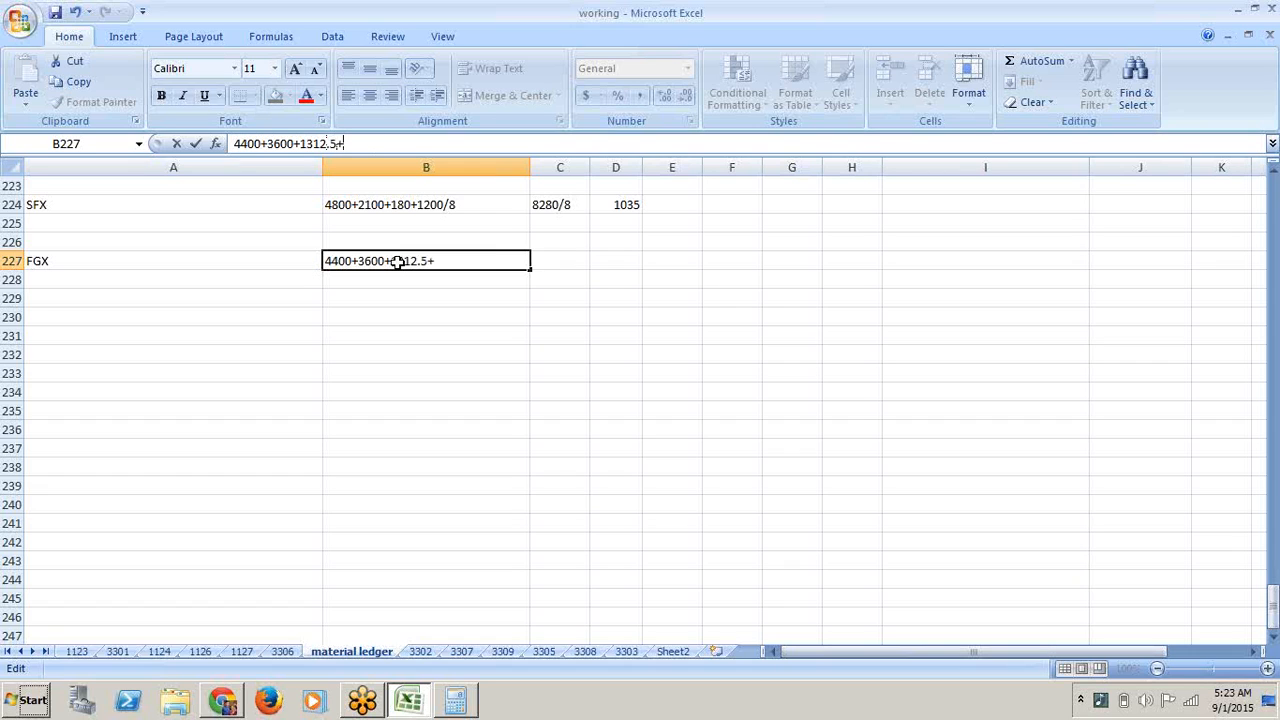
{"action": "left_click", "coordinate": [421, 333]}
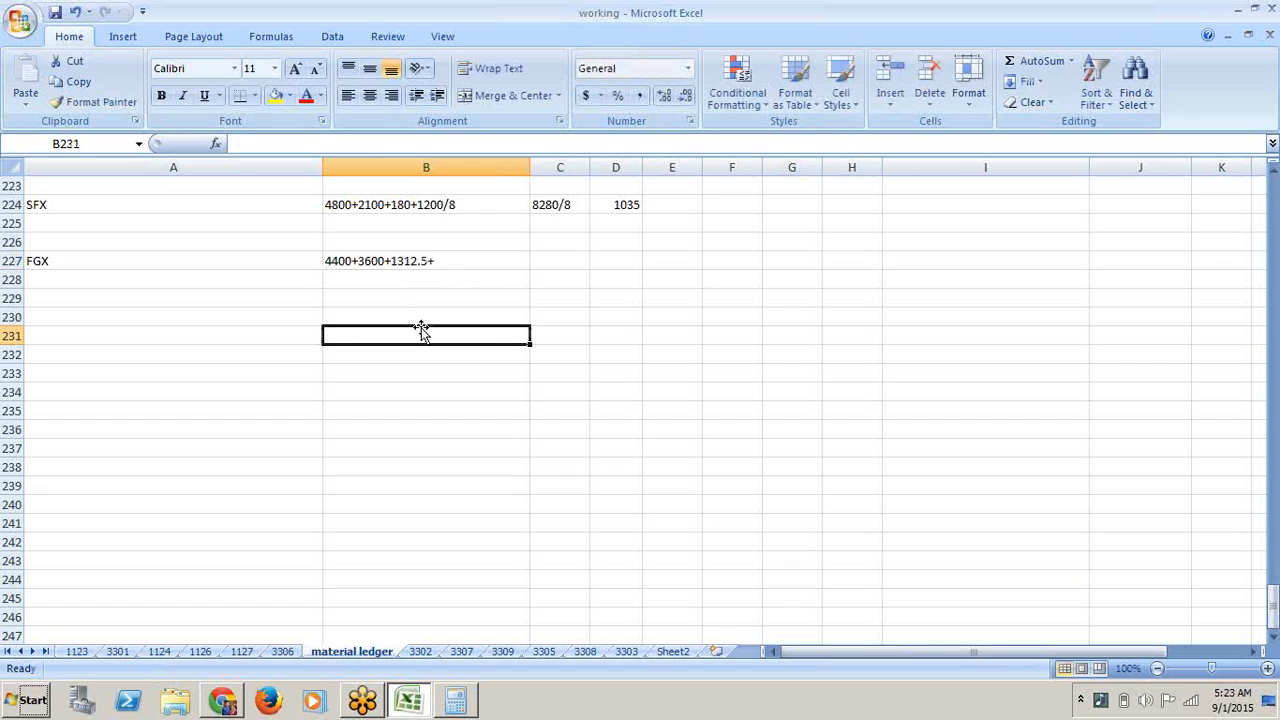
- Examine the components in C190 and D190 and the sum in E190 of the SFGX price variance rolled up to the next level
{"action": "key", "text": "Up"}
{"action": "key", "text": "Up"}
{"action": "key", "text": "Up"}
{"action": "key", "text": "Up"}
{"action": "key", "text": "Up"}
{"action": "key", "text": "Up"}
{"action": "key", "text": "Up"}
{"action": "key", "text": "Up"}
{"action": "key", "text": "Up"}
{"action": "key", "text": "Up"}
{"action": "key", "text": "Up"}
{"action": "key", "text": "Up"}
{"action": "key", "text": "Up"}
{"action": "key", "text": "Up"}
{"action": "key", "text": "Up"}
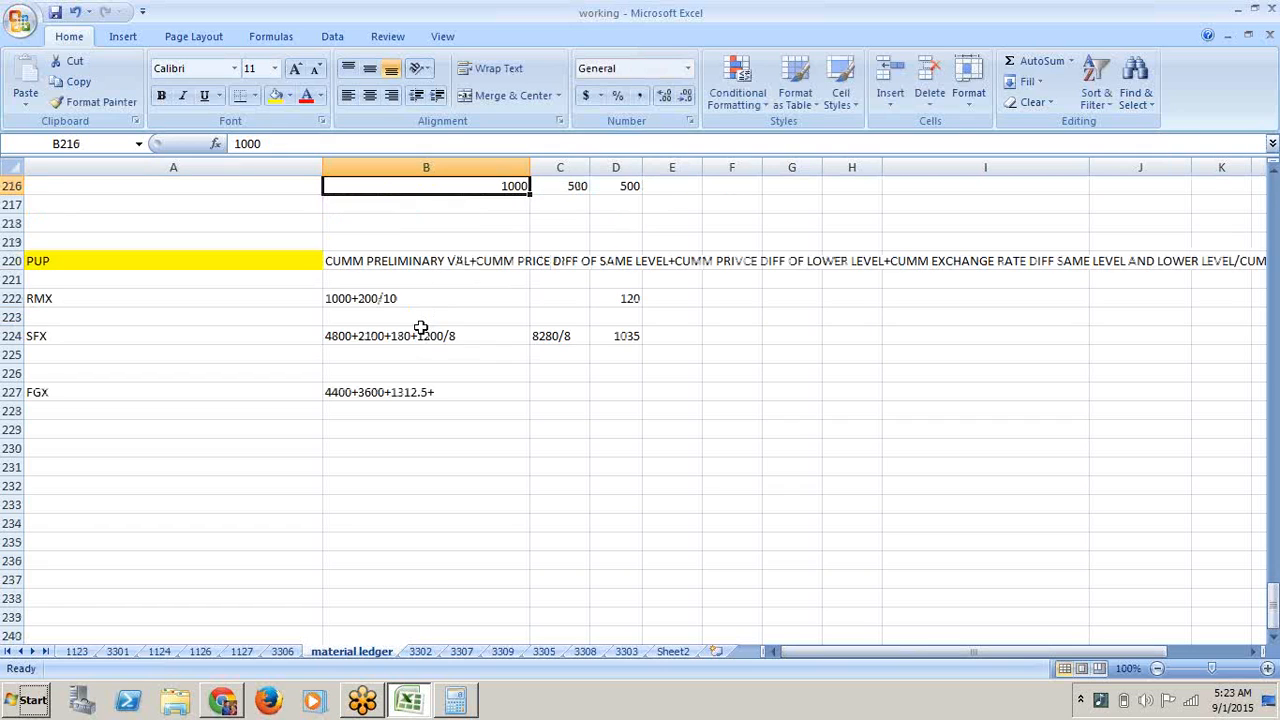
{"action": "key", "text": "Up"}
{"action": "key", "text": "Up"}
{"action": "key", "text": "Up"}
{"action": "key", "text": "Up"}
{"action": "key", "text": "Up"}
{"action": "key", "text": "Up"}
{"action": "key", "text": "Up"}
{"action": "key", "text": "Up"}
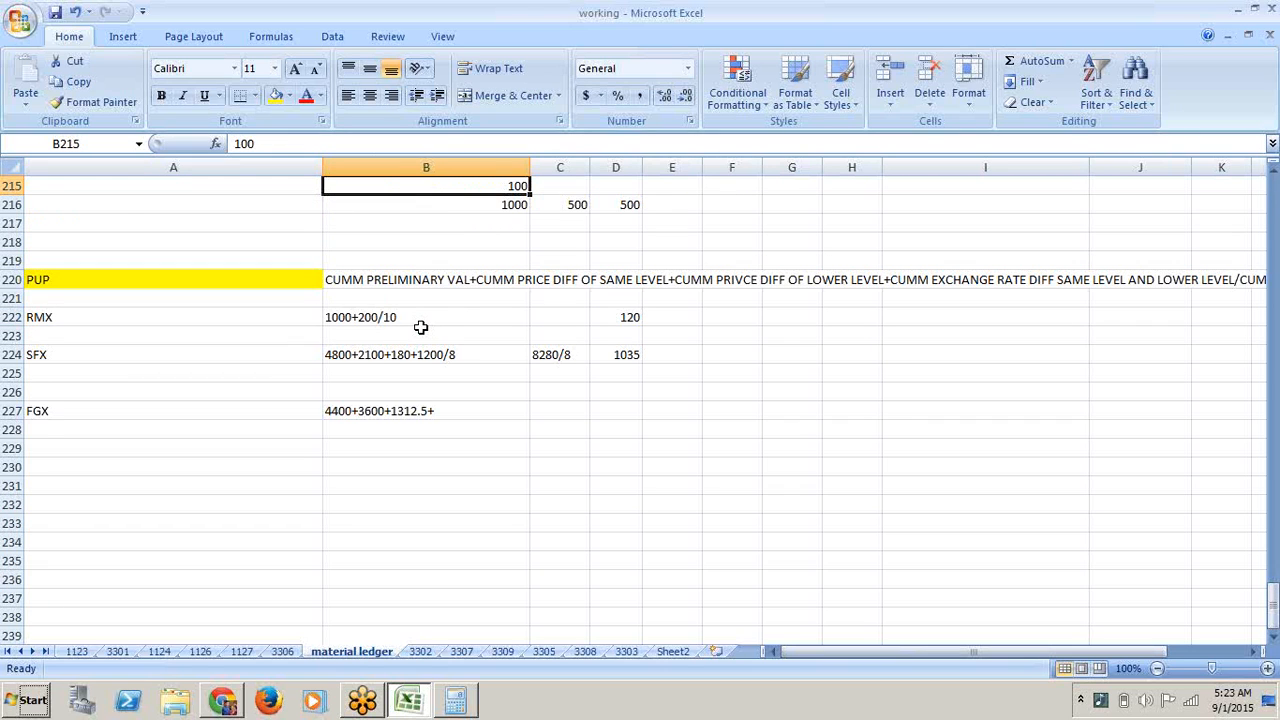
{"action": "key", "text": "Up"}
{"action": "key", "text": "Up"}
{"action": "key", "text": "Up"}
{"action": "key", "text": "Up"}
{"action": "key", "text": "Up"}
{"action": "key", "text": "Up"}
{"action": "key", "text": "Up"}
{"action": "key", "text": "Up"}
{"action": "key", "text": "Up"}
{"action": "key", "text": "Up"}
{"action": "key", "text": "Up"}
{"action": "key", "text": "Up"}
{"action": "key", "text": "Up"}
{"action": "key", "text": "Up"}
{"action": "key", "text": "Up"}
{"action": "key", "text": "Up"}
{"action": "key", "text": "Up"}
{"action": "key", "text": "Up"}
{"action": "key", "text": "Up"}
{"action": "key", "text": "Up"}
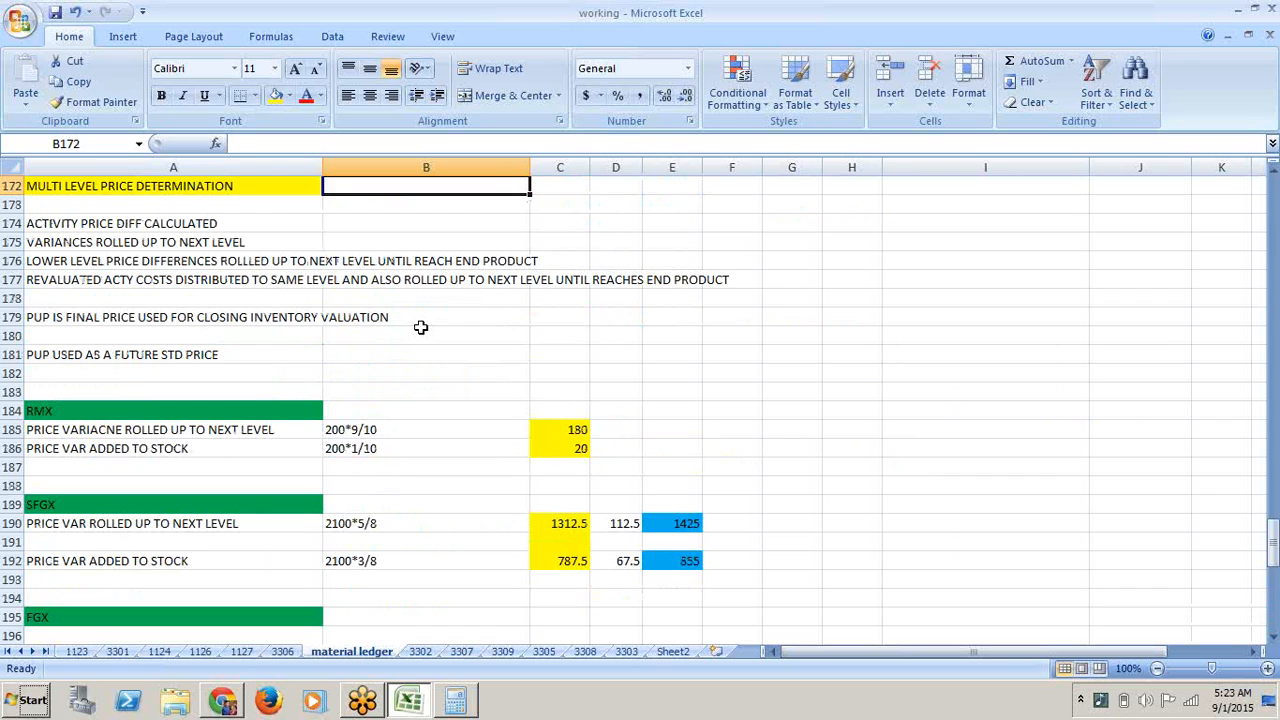
{"action": "key", "text": "Down"}
{"action": "key", "text": "Down"}
{"action": "key", "text": "Down"}
{"action": "key", "text": "Down"}
{"action": "key", "text": "Down"}
{"action": "key", "text": "Down"}
{"action": "key", "text": "Down"}
{"action": "key", "text": "Down"}
{"action": "key", "text": "Down"}
{"action": "key", "text": "Down"}
{"action": "key", "text": "Down"}
{"action": "key", "text": "Down"}
{"action": "key", "text": "Down"}
{"action": "key", "text": "Down"}
{"action": "key", "text": "Down"}
{"action": "key", "text": "Down"}
{"action": "key", "text": "Down"}
{"action": "key", "text": "Down"}
{"action": "key", "text": "Down"}
{"action": "key", "text": "Down"}
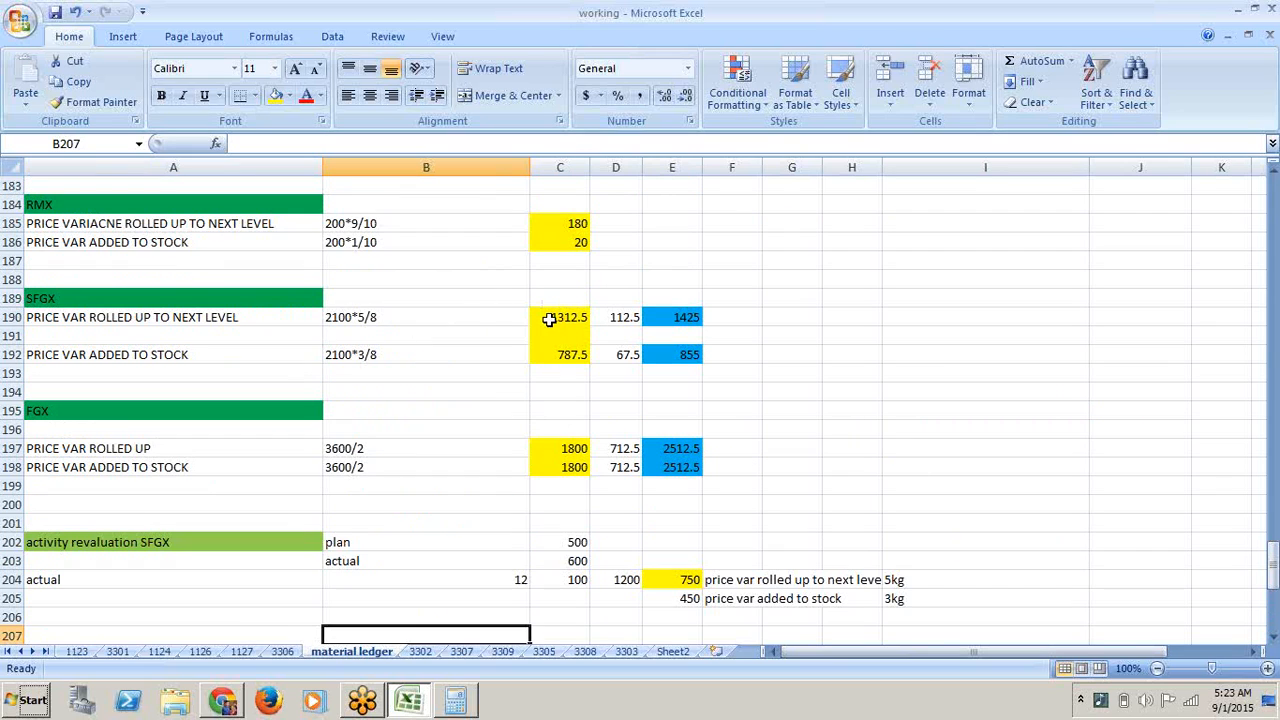
{"action": "left_click", "coordinate": [614, 322]}
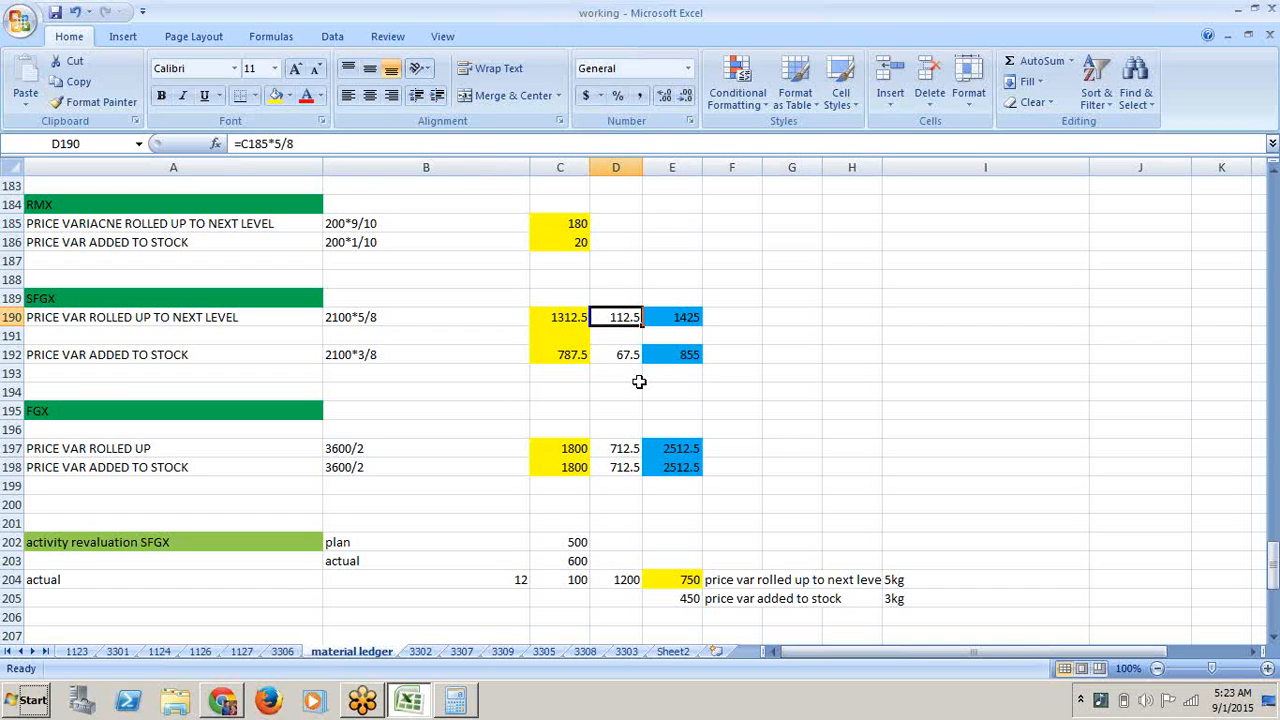
{"action": "left_click", "coordinate": [688, 322]}
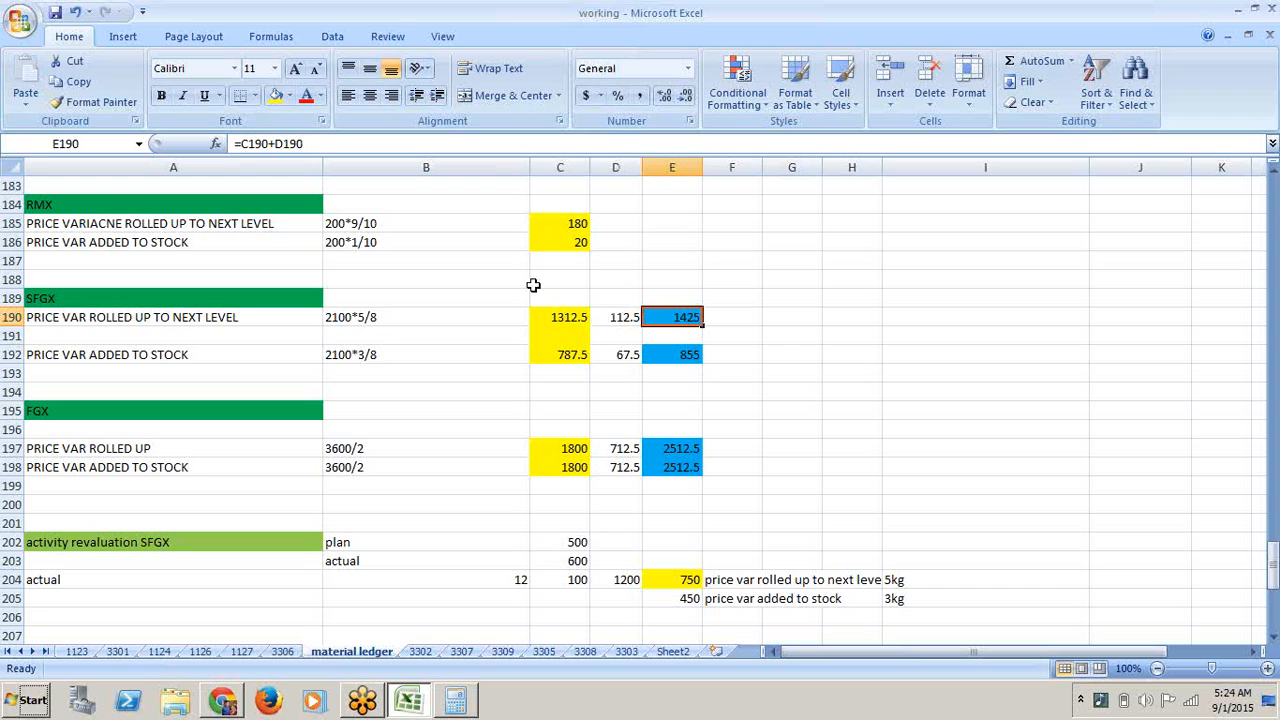
{"action": "left_click", "coordinate": [633, 320]}
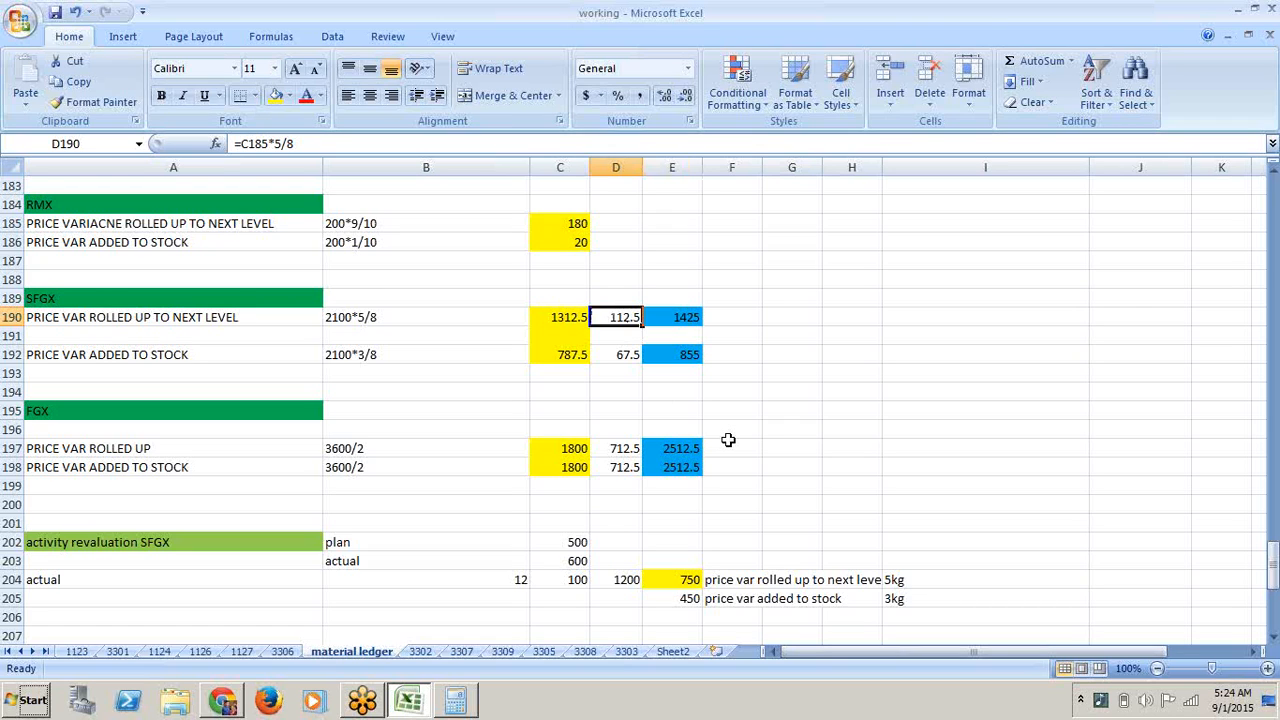
{"action": "left_click", "coordinate": [578, 321]}
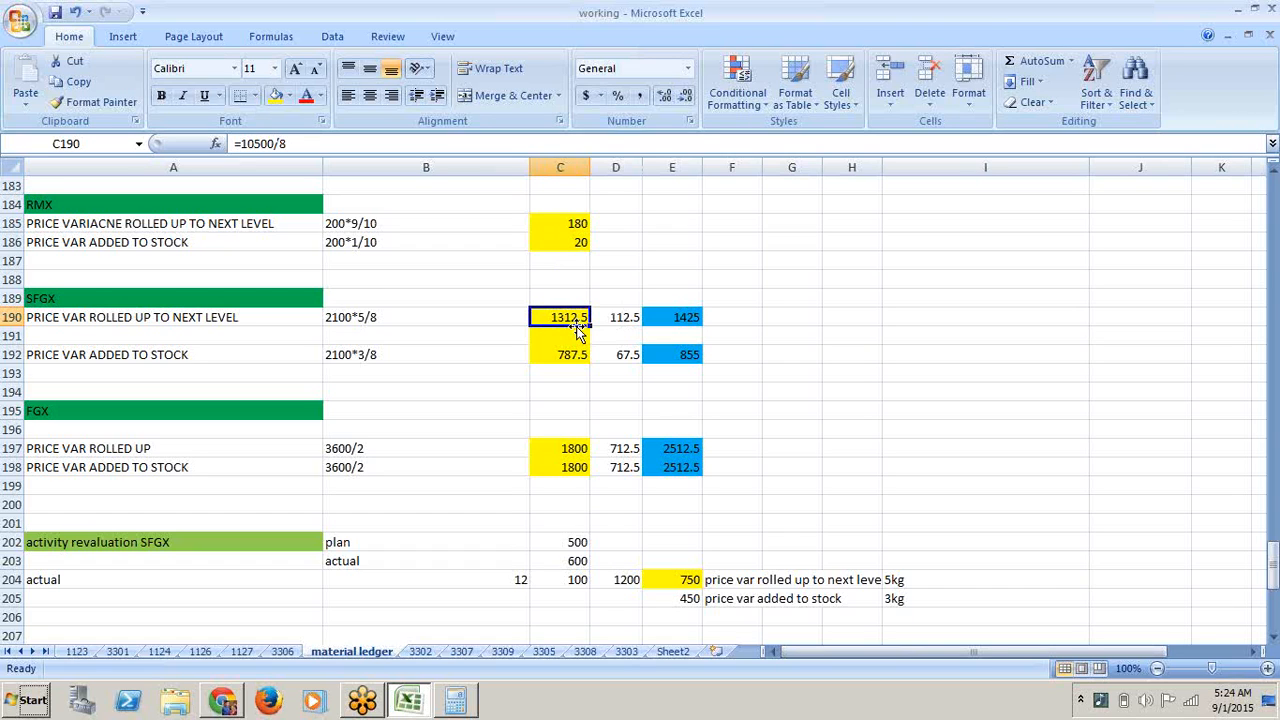
{"action": "left_click", "coordinate": [688, 328]}
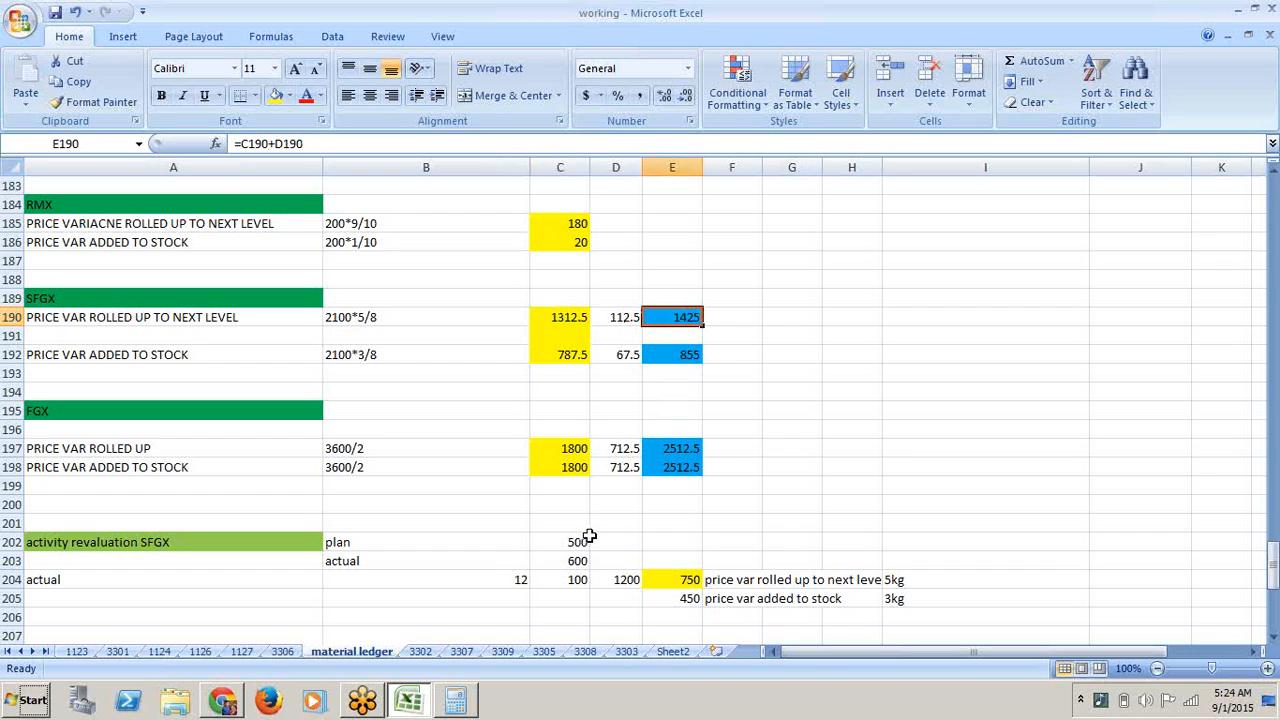
- Replace the lower-level price variance in the FGX PUP expression in B227 with 1425, making it 4400+3600+1425+
{"action": "key", "text": "Down"}
{"action": "key", "text": "Up"}
{"action": "key", "text": "Down"}
{"action": "key", "text": "Down"}
{"action": "key", "text": "Down"}
{"action": "key", "text": "Down"}
{"action": "key", "text": "Down"}
{"action": "key", "text": "Down"}
{"action": "key", "text": "Down"}
{"action": "key", "text": "Down"}
{"action": "key", "text": "Down"}
{"action": "key", "text": "Down"}
{"action": "key", "text": "Down"}
{"action": "key", "text": "Down"}
{"action": "key", "text": "Down"}
{"action": "key", "text": "Down"}
{"action": "key", "text": "Down"}
{"action": "key", "text": "Down"}
{"action": "key", "text": "Down"}
{"action": "key", "text": "Down"}
{"action": "key", "text": "Down"}
{"action": "key", "text": "Down"}
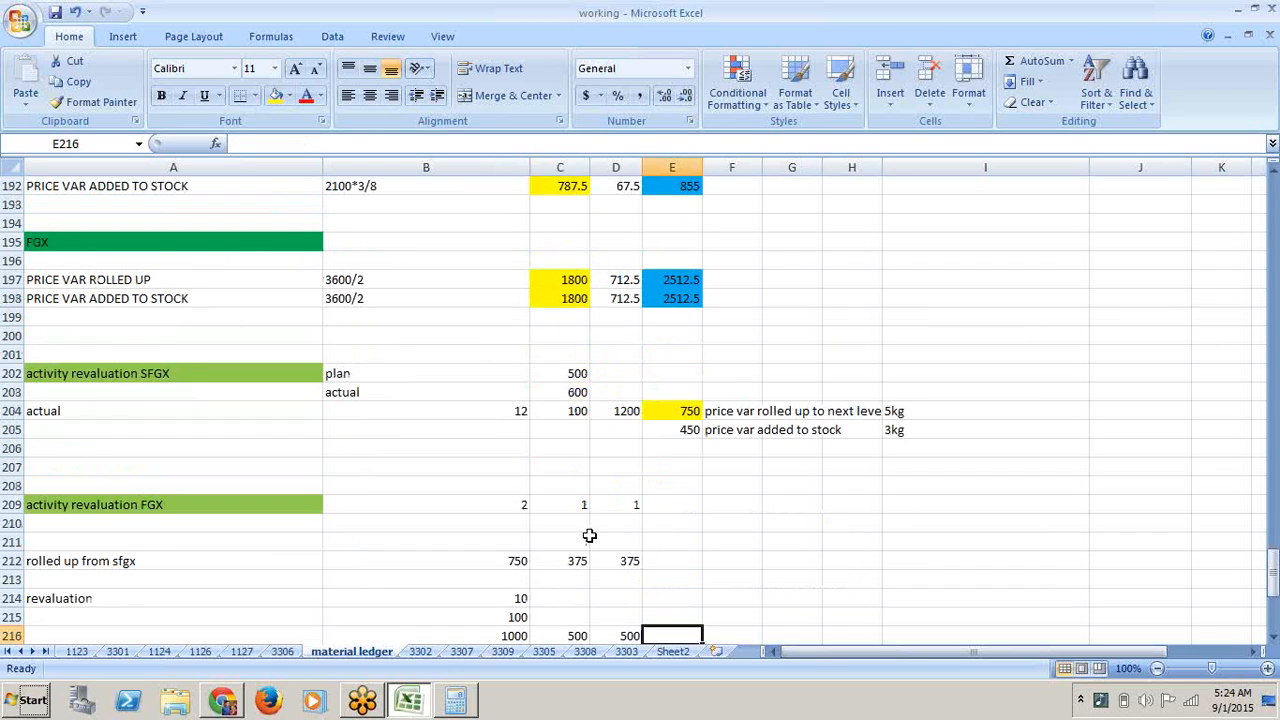
{"action": "key", "text": "Down"}
{"action": "key", "text": "Down"}
{"action": "key", "text": "Down"}
{"action": "key", "text": "Down"}
{"action": "key", "text": "Down"}
{"action": "key", "text": "Down"}
{"action": "key", "text": "Down"}
{"action": "key", "text": "Down"}
{"action": "key", "text": "Down"}
{"action": "key", "text": "Down"}
{"action": "key", "text": "Down"}
{"action": "key", "text": "Down"}
{"action": "key", "text": "Down"}
{"action": "key", "text": "Down"}
{"action": "key", "text": "Down"}
{"action": "key", "text": "Down"}
{"action": "key", "text": "Down"}
{"action": "key", "text": "Down"}
{"action": "key", "text": "Down"}
{"action": "key", "text": "Down"}
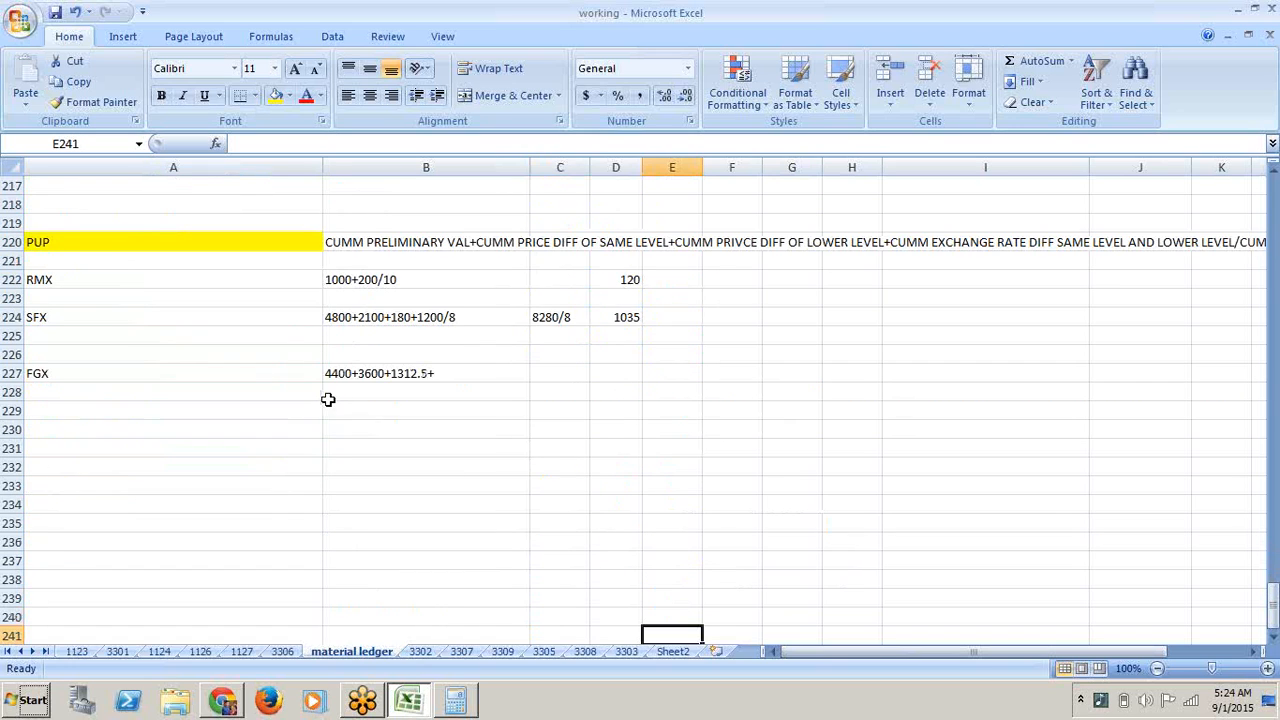
{"action": "left_click", "coordinate": [390, 375]}
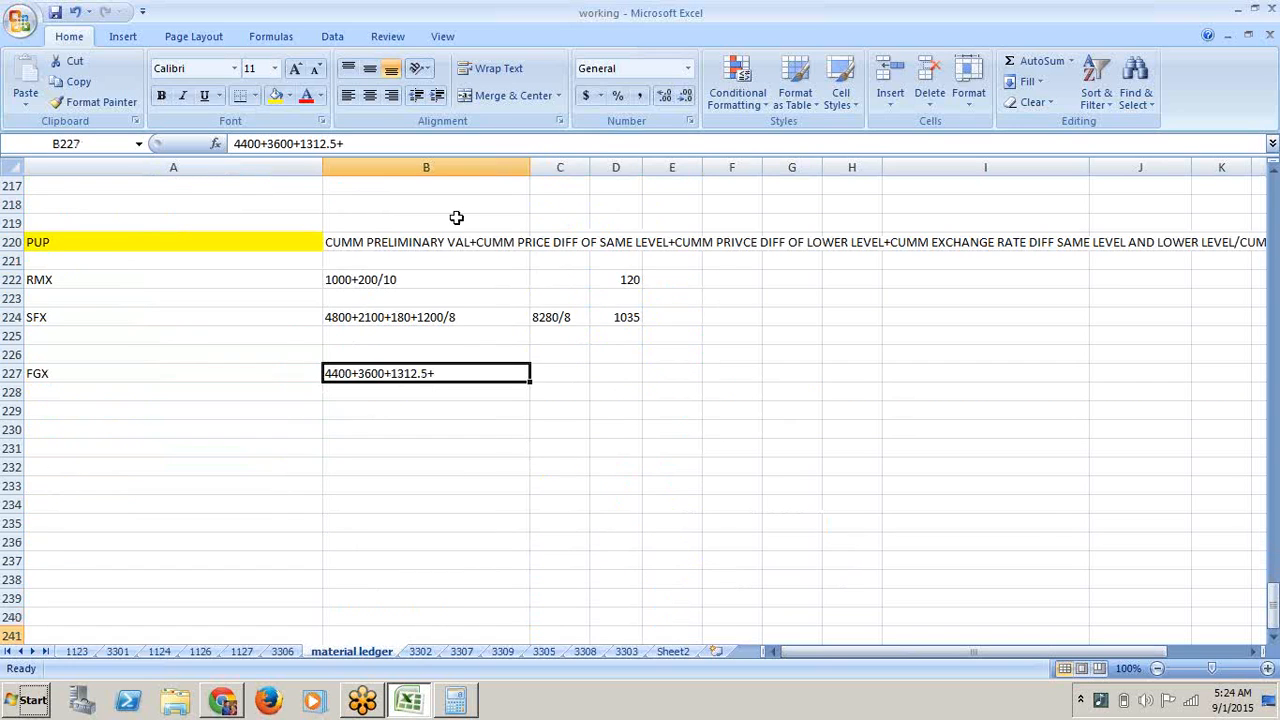
{"action": "left_click", "coordinate": [338, 144]}
{"action": "key", "text": "BackSpace"}
{"action": "key", "text": "BackSpace"}
{"action": "key", "text": "BackSpace"}
{"action": "key", "text": "BackSpace"}
{"action": "key", "text": "BackSpace"}
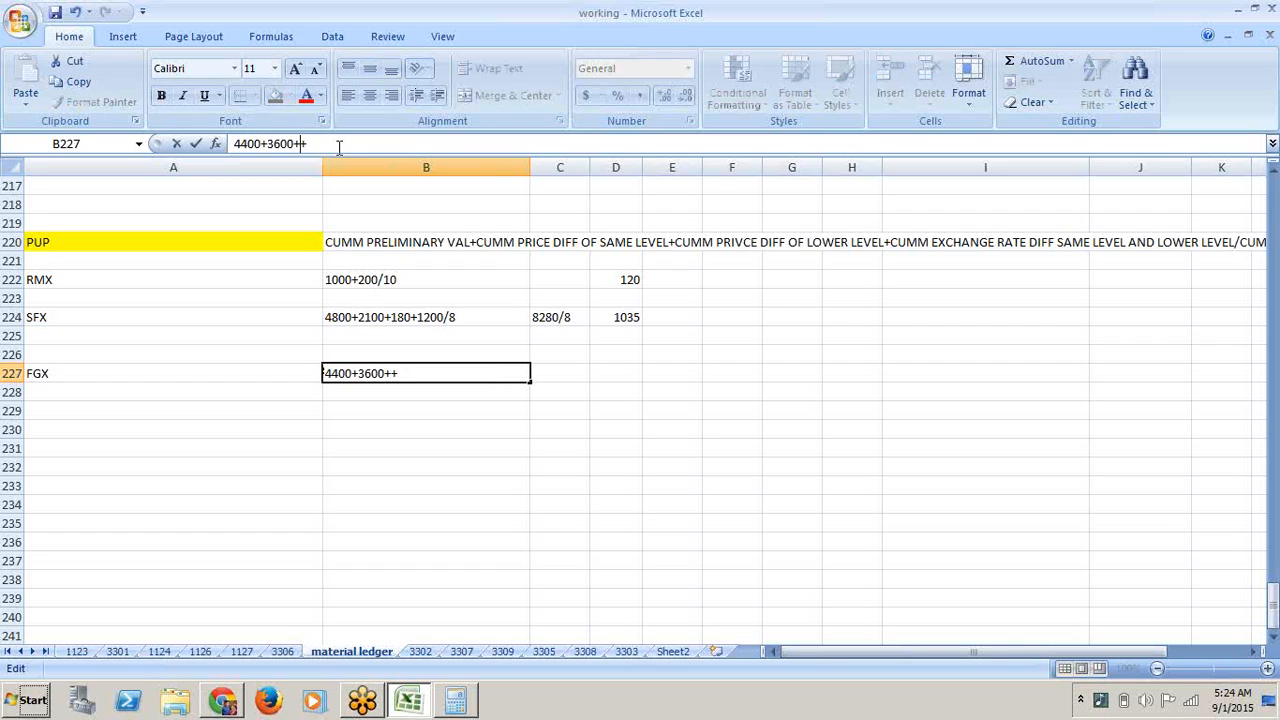
{"action": "type", "text": "425"}
{"action": "left_click", "coordinate": [438, 488]}
- Review how the SFGX rolled-up price variance is built from C190 and D190 into the sum in E190
{"action": "key", "text": "Up"}
{"action": "key", "text": "Up"}
{"action": "key", "text": "Up"}
{"action": "key", "text": "Up"}
{"action": "key", "text": "Up"}
{"action": "key", "text": "Up"}
{"action": "key", "text": "Up"}
{"action": "key", "text": "Up"}
{"action": "key", "text": "Up"}
{"action": "key", "text": "Up"}
{"action": "key", "text": "Up"}
{"action": "key", "text": "Up"}
{"action": "key", "text": "Up"}
{"action": "key", "text": "Up"}
{"action": "key", "text": "Up"}
{"action": "key", "text": "Up"}
{"action": "key", "text": "Up"}
{"action": "key", "text": "Up"}
{"action": "key", "text": "Up"}
{"action": "key", "text": "Up"}
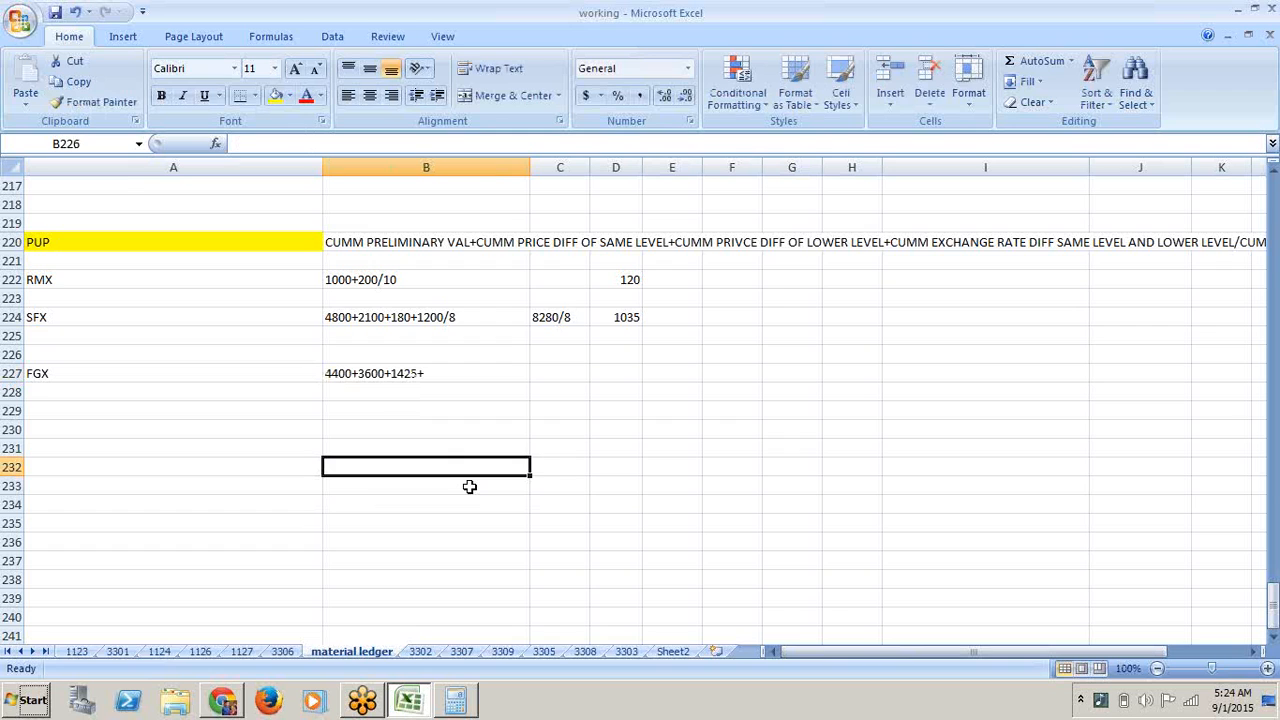
{"action": "key", "text": "Up"}
{"action": "key", "text": "Up"}
{"action": "key", "text": "Up"}
{"action": "key", "text": "Up"}
{"action": "key", "text": "Up"}
{"action": "key", "text": "Up"}
{"action": "key", "text": "Up"}
{"action": "key", "text": "Up"}
{"action": "key", "text": "Up"}
{"action": "key", "text": "Up"}
{"action": "key", "text": "Up"}
{"action": "key", "text": "Up"}
{"action": "key", "text": "Up"}
{"action": "key", "text": "Up"}
{"action": "key", "text": "Up"}
{"action": "key", "text": "Up"}
{"action": "key", "text": "Up"}
{"action": "key", "text": "Up"}
{"action": "key", "text": "Up"}
{"action": "key", "text": "Up"}
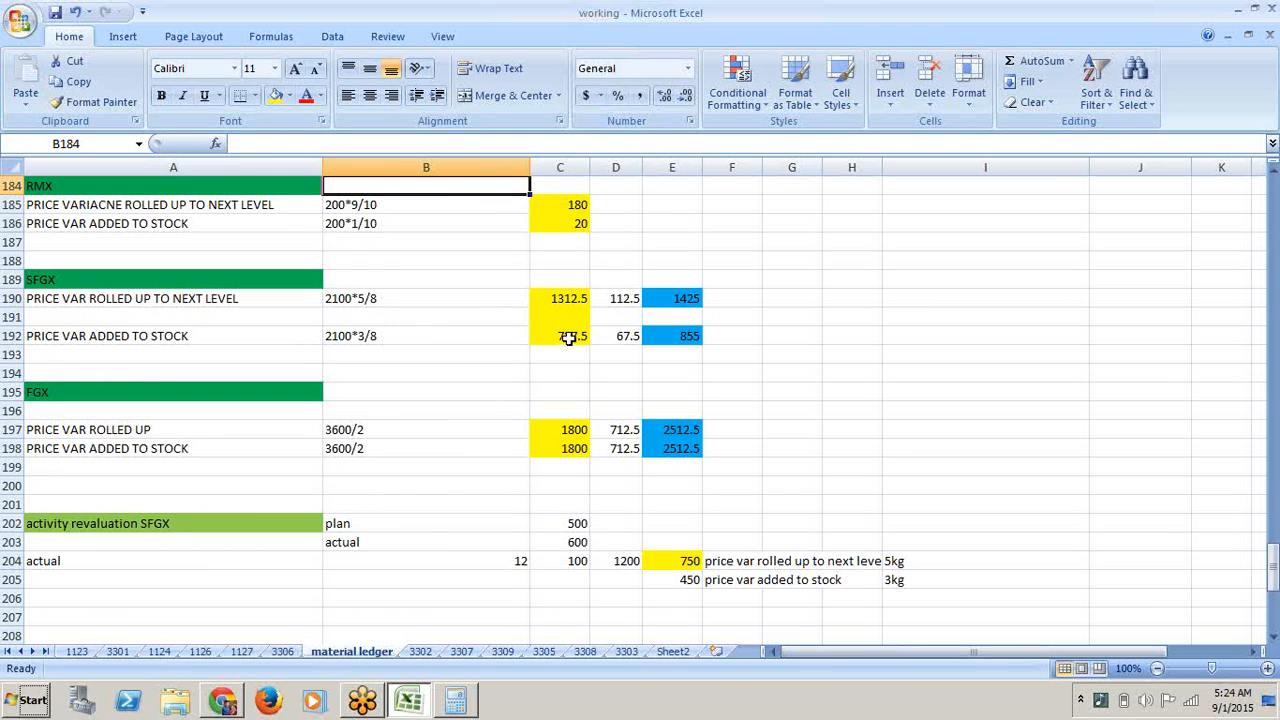
{"action": "left_click", "coordinate": [577, 297]}
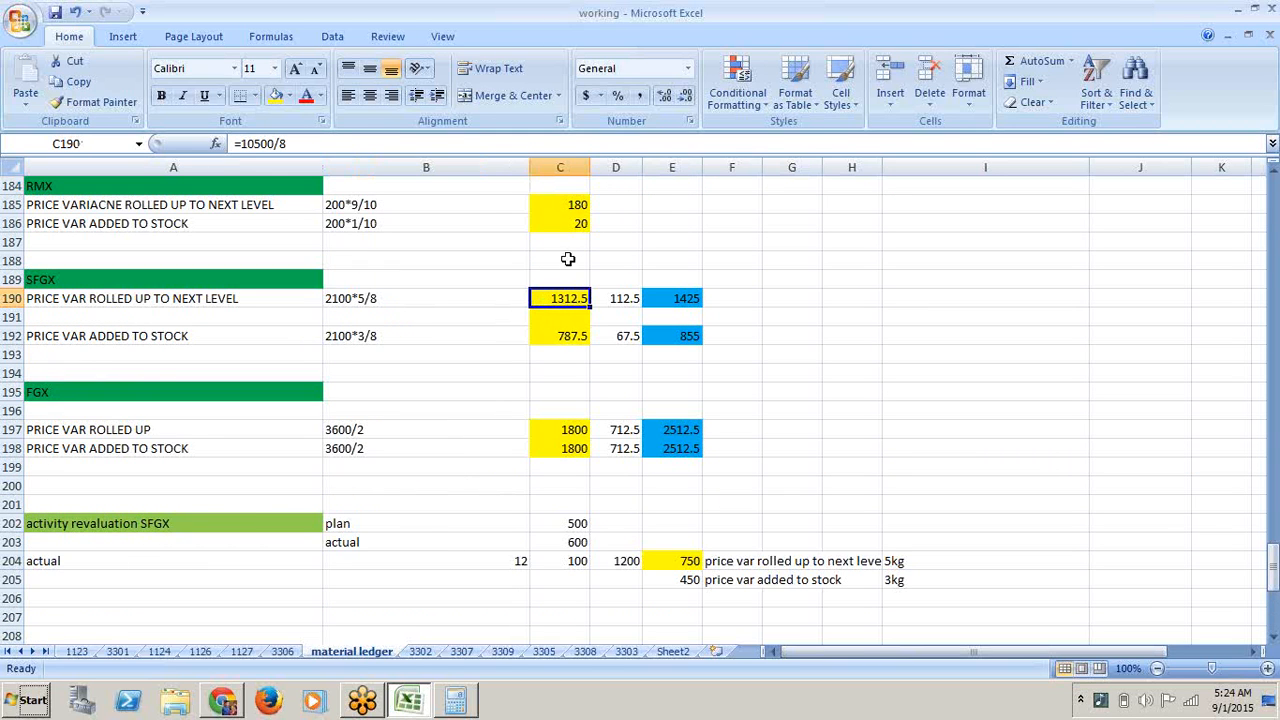
{"action": "left_click", "coordinate": [633, 300]}
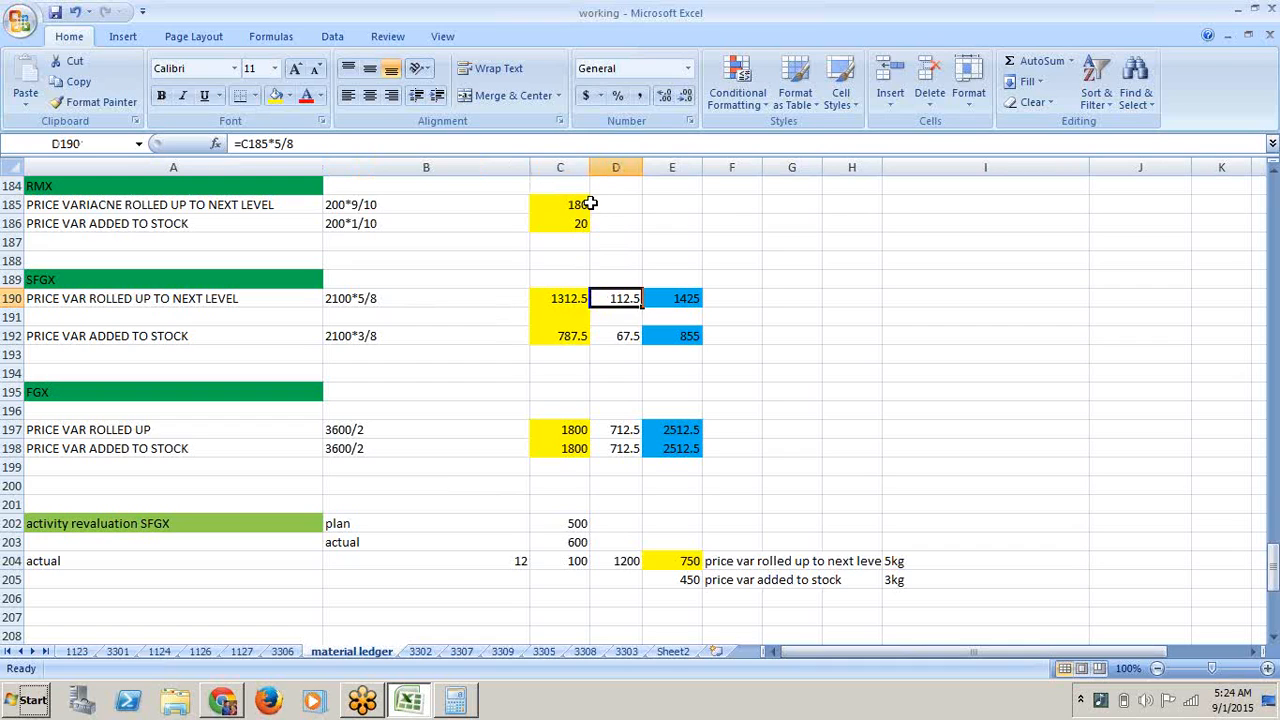
{"action": "left_click", "coordinate": [675, 296]}
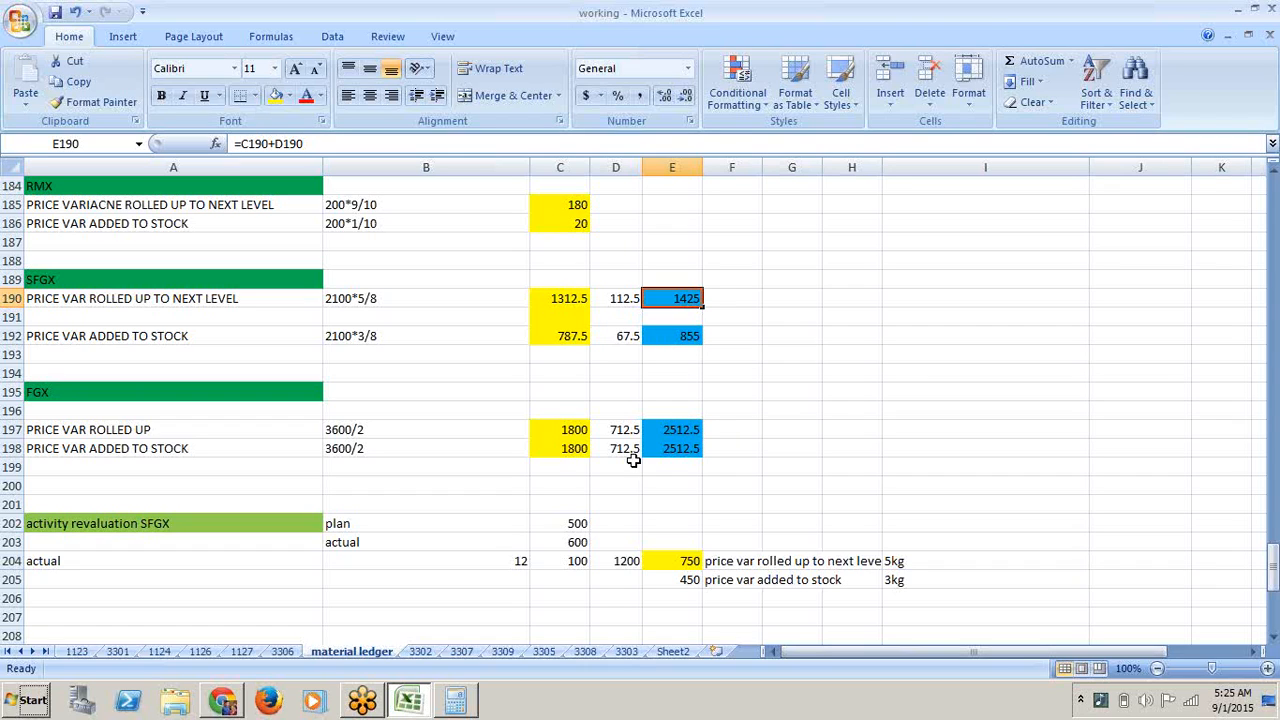
- Check the FGX PUP expression in B227 against the PUP formula in row 220 for the missing components
{"action": "left_click", "coordinate": [586, 488]}
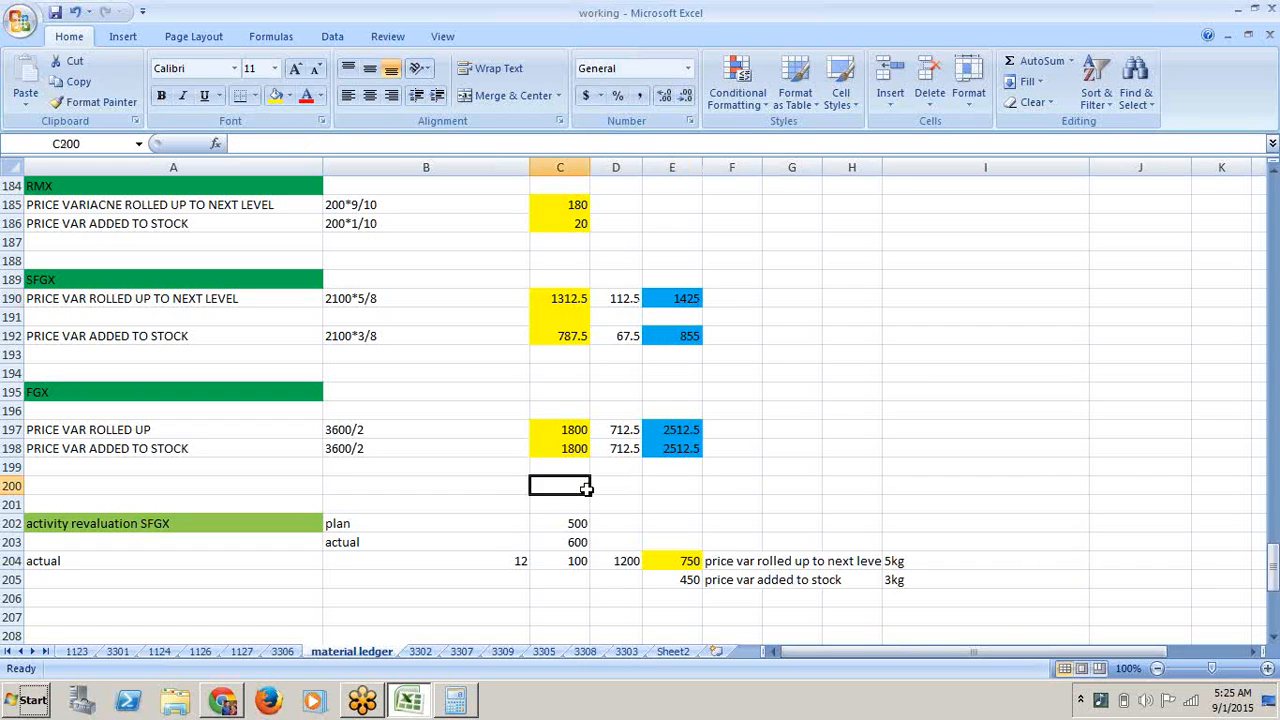
{"action": "key", "text": "Down"}
{"action": "key", "text": "Down"}
{"action": "key", "text": "Down"}
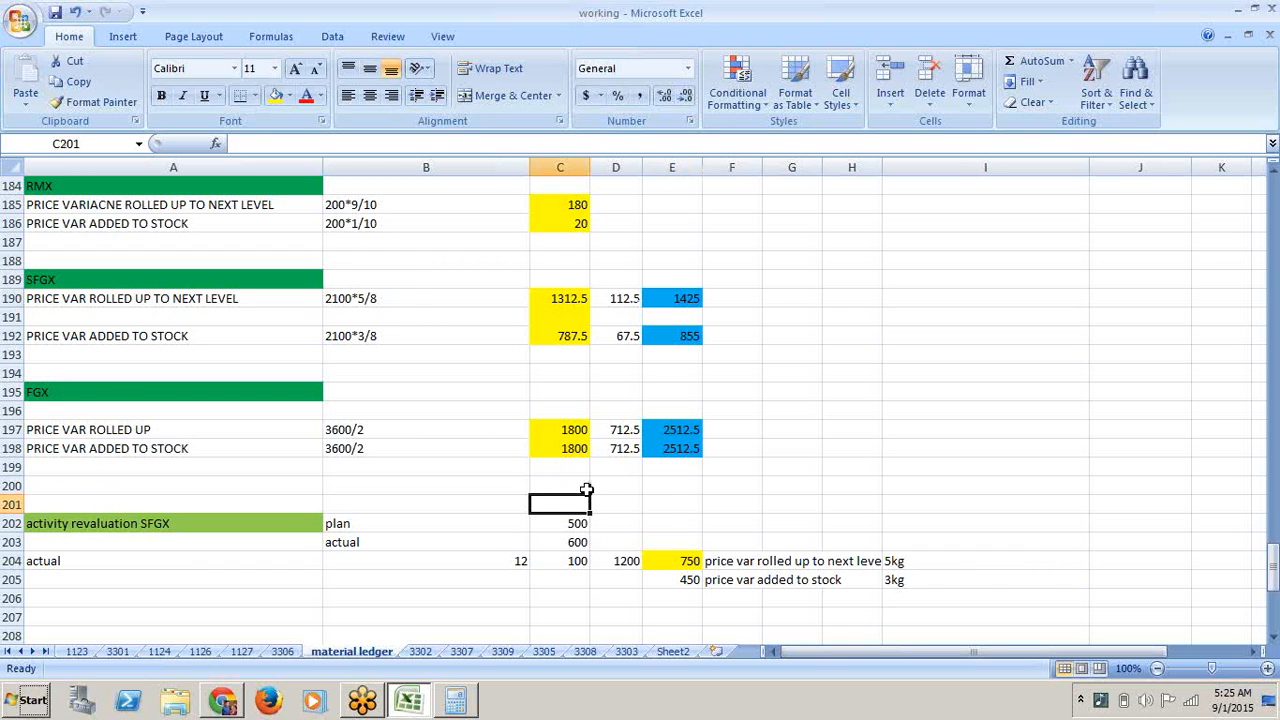
{"action": "scroll", "coordinate": [586, 488], "scroll_direction": "down", "scroll_amount": 4}
{"action": "key", "text": "Down"}
{"action": "key", "text": "Down"}
{"action": "key", "text": "Down"}
{"action": "key", "text": "Down"}
{"action": "key", "text": "Down"}
{"action": "key", "text": "Down"}
{"action": "key", "text": "Down"}
{"action": "key", "text": "Down"}
{"action": "key", "text": "Down"}
{"action": "key", "text": "Down"}
{"action": "key", "text": "Down"}
{"action": "key", "text": "Down"}
{"action": "key", "text": "Down"}
{"action": "key", "text": "Down"}
{"action": "key", "text": "Down"}
{"action": "key", "text": "Down"}
{"action": "key", "text": "Down"}
{"action": "key", "text": "Down"}
{"action": "key", "text": "Down"}
{"action": "key", "text": "Down"}
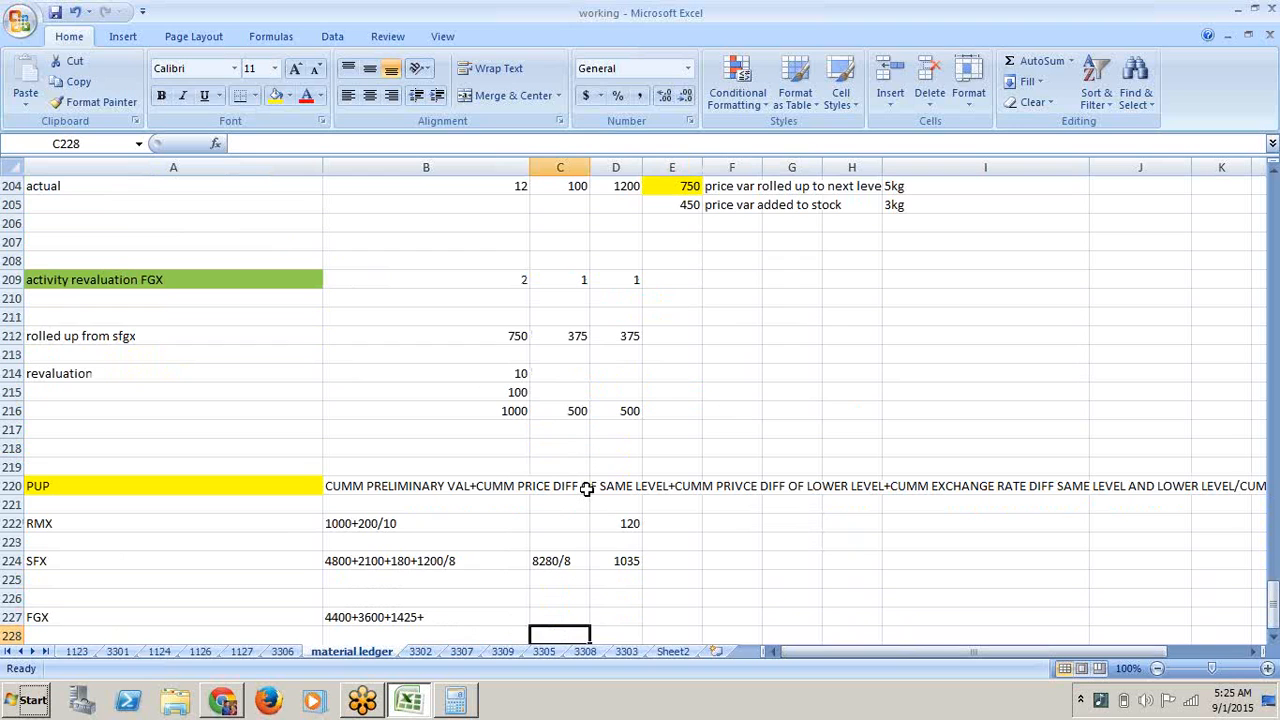
- Examine the FGX activity revaluation section, covering the amount rolled up from SFGX and the revaluation split in C216
{"action": "key", "text": "Up"}
{"action": "key", "text": "Up"}
{"action": "key", "text": "Up"}
{"action": "key", "text": "Up"}
{"action": "key", "text": "Up"}
{"action": "key", "text": "Up"}
{"action": "key", "text": "Up"}
{"action": "key", "text": "Up"}
{"action": "key", "text": "Up"}
{"action": "key", "text": "Up"}
{"action": "key", "text": "Up"}
{"action": "key", "text": "Up"}
{"action": "key", "text": "Up"}
{"action": "key", "text": "Up"}
{"action": "key", "text": "Up"}
{"action": "key", "text": "Up"}
{"action": "key", "text": "Up"}
{"action": "key", "text": "Up"}
{"action": "key", "text": "Up"}
{"action": "key", "text": "Up"}
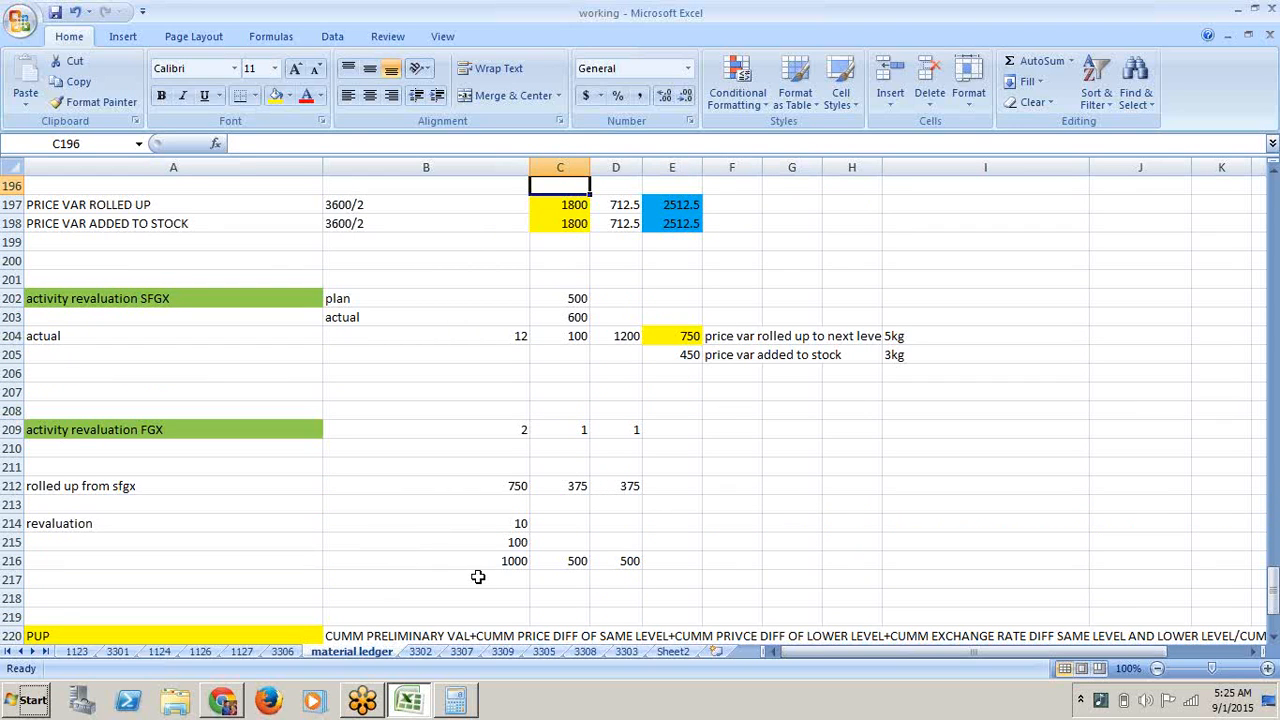
{"action": "left_click", "coordinate": [225, 472]}
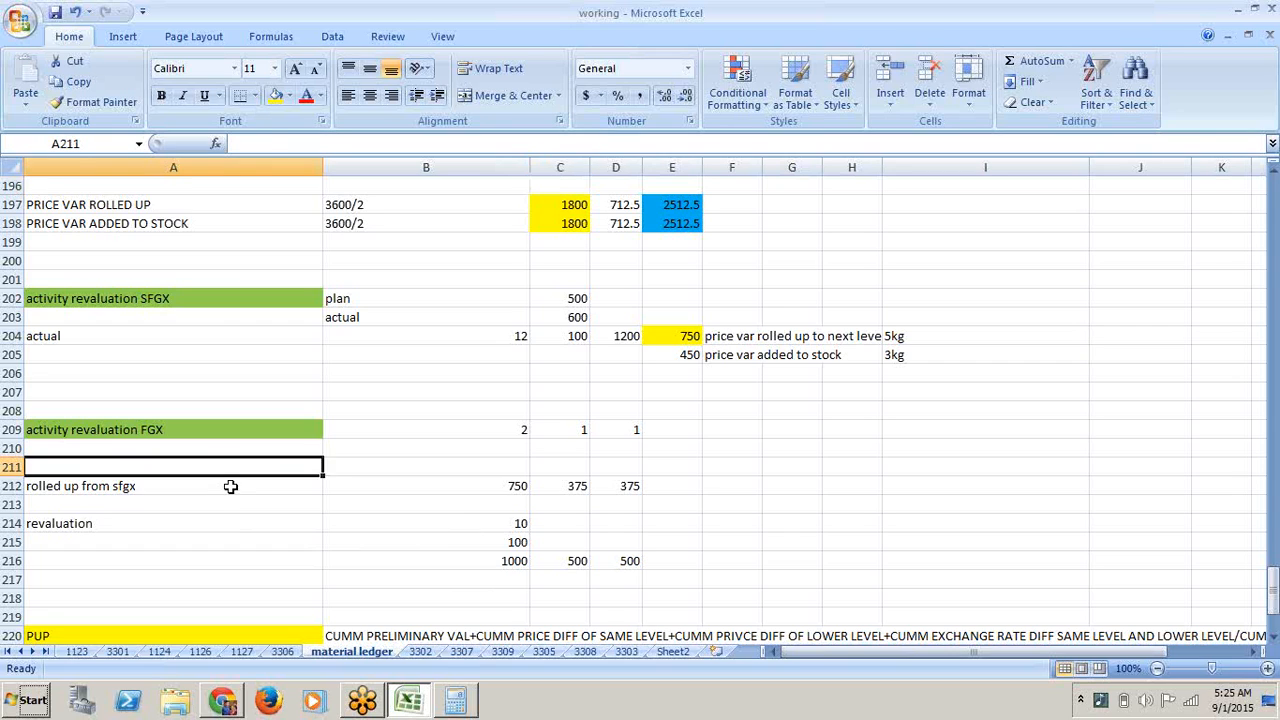
{"action": "left_click", "coordinate": [230, 486]}
{"action": "left_click", "coordinate": [232, 520]}
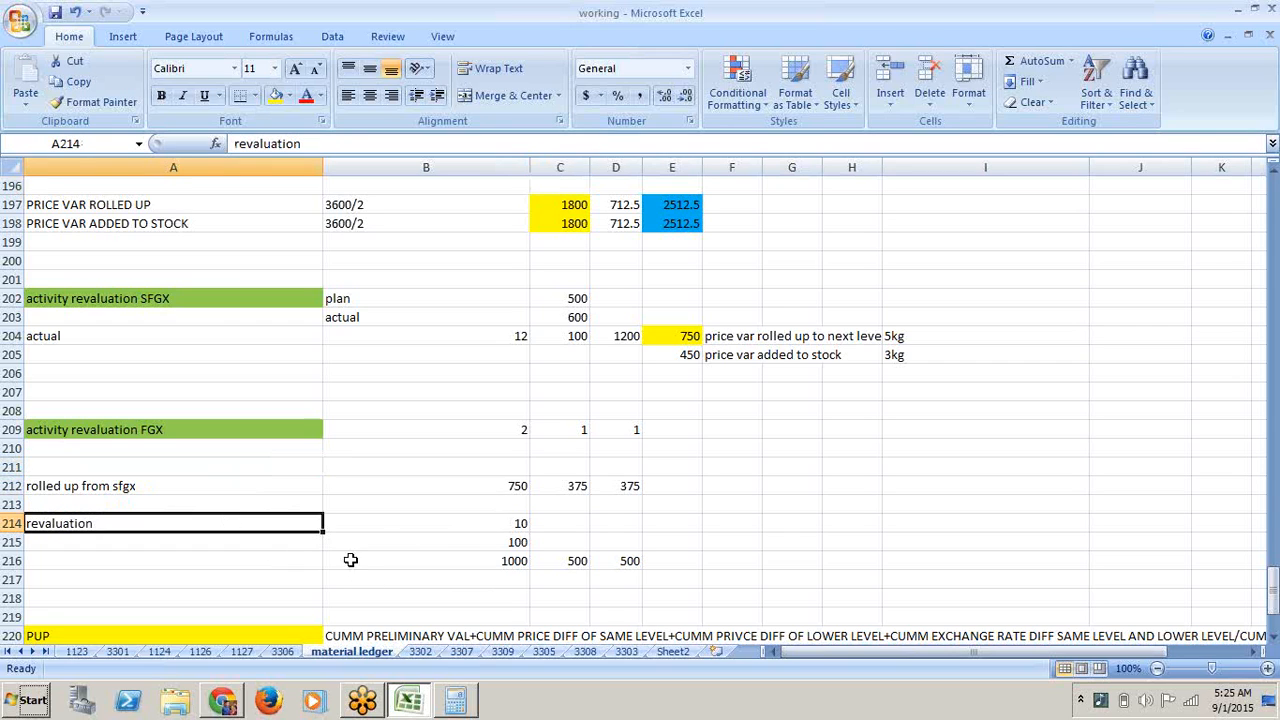
{"action": "left_click", "coordinate": [570, 563]}
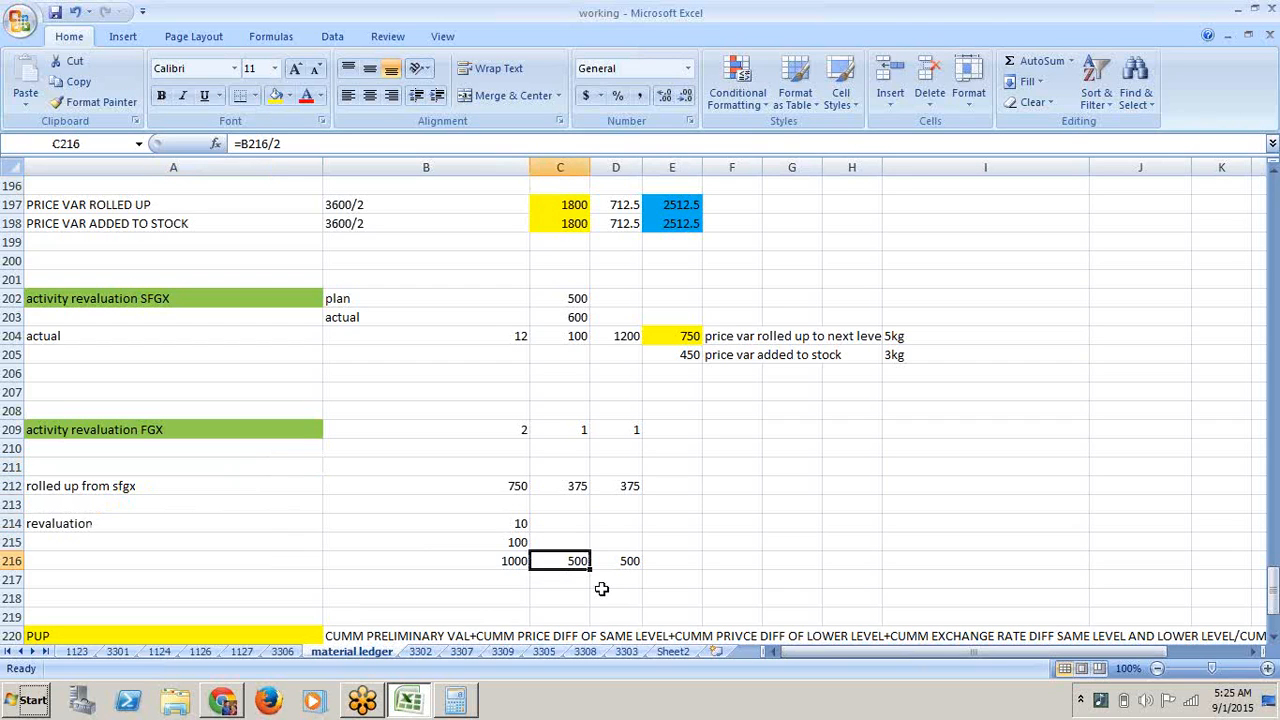
- Highlight the FGX activity revaluation total in B216 with a yellow fill
{"action": "left_click", "coordinate": [505, 566]}
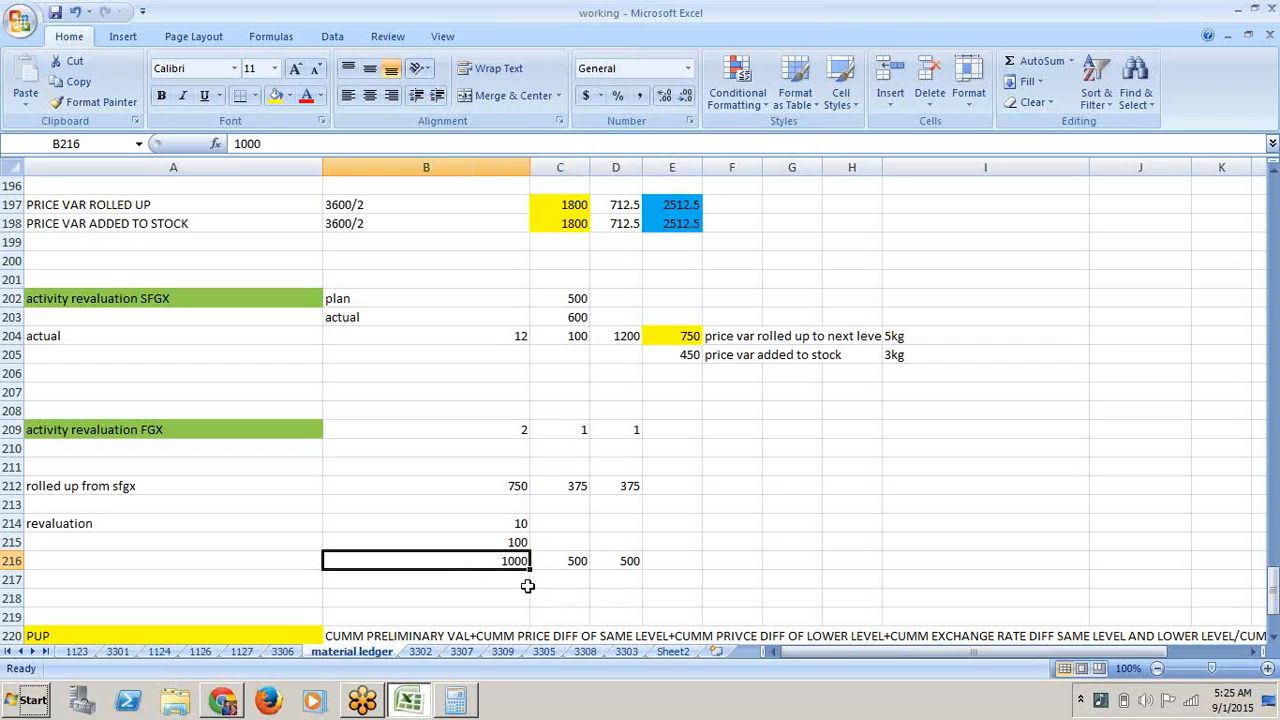
{"action": "left_click", "coordinate": [277, 96]}
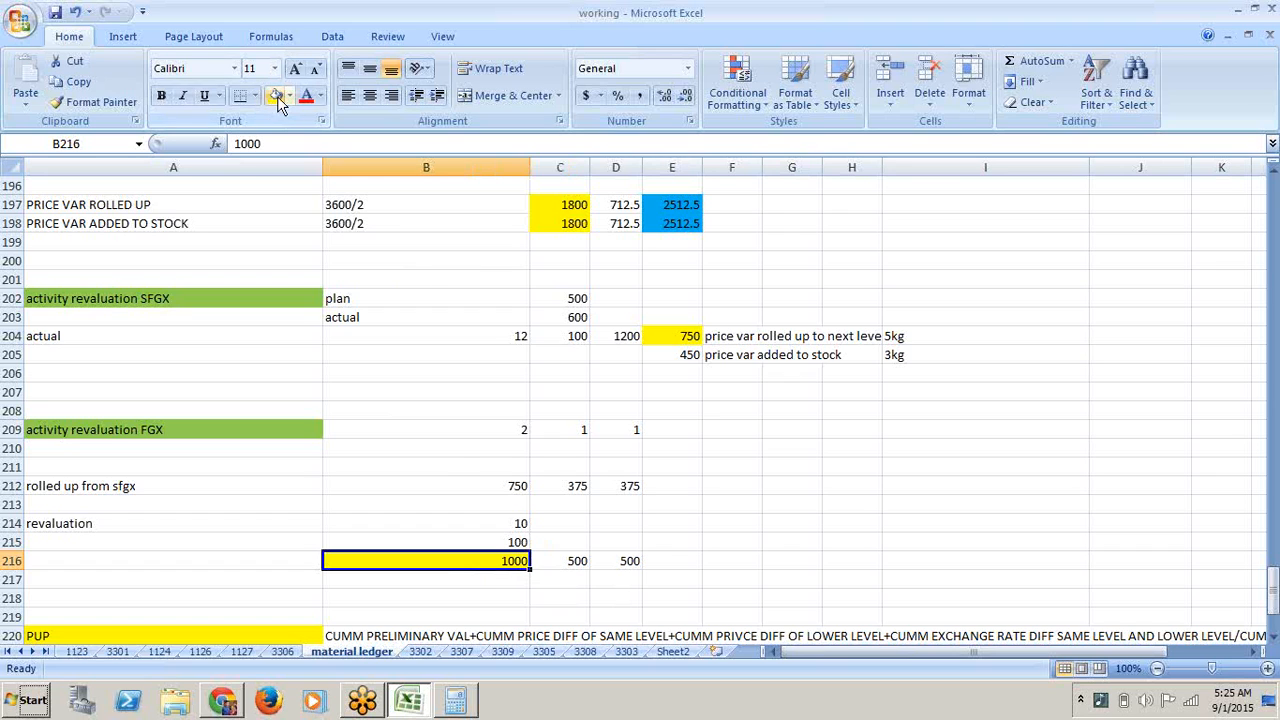
{"action": "left_click", "coordinate": [597, 535]}
- Append the 1000 activity revaluation and a trailing plus sign to the FGX PUP expression in B227
{"action": "key", "text": "Down"}
{"action": "key", "text": "Down"}
{"action": "key", "text": "Down"}
{"action": "key", "text": "Down"}
{"action": "key", "text": "Down"}
{"action": "key", "text": "Down"}
{"action": "key", "text": "Down"}
{"action": "key", "text": "Down"}
{"action": "key", "text": "Down"}
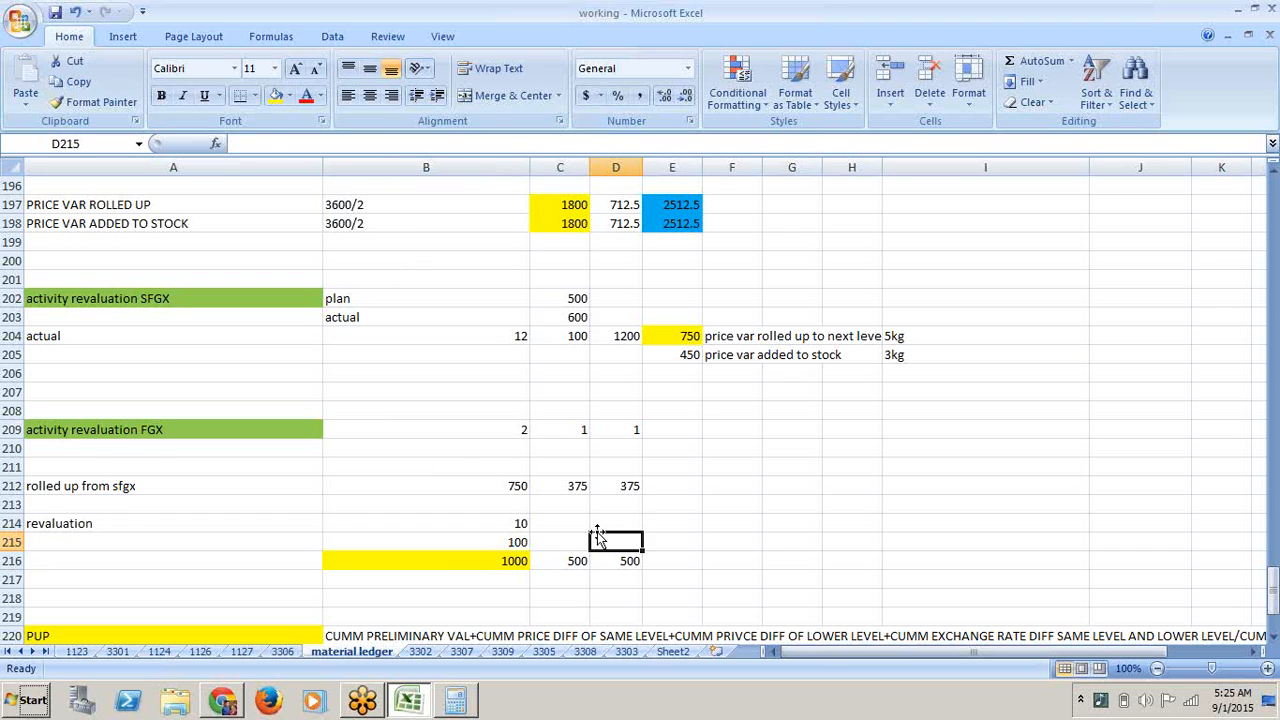
{"action": "key", "text": "Down"}
{"action": "key", "text": "Down"}
{"action": "key", "text": "Down"}
{"action": "key", "text": "Down"}
{"action": "key", "text": "Down"}
{"action": "key", "text": "Down"}
{"action": "key", "text": "Down"}
{"action": "key", "text": "Down"}
{"action": "key", "text": "Down"}
{"action": "key", "text": "Down"}
{"action": "key", "text": "Down"}
{"action": "key", "text": "Down"}
{"action": "key", "text": "Down"}
{"action": "key", "text": "Down"}
{"action": "key", "text": "Down"}
{"action": "key", "text": "Down"}
{"action": "key", "text": "Down"}
{"action": "key", "text": "Down"}
{"action": "key", "text": "Down"}
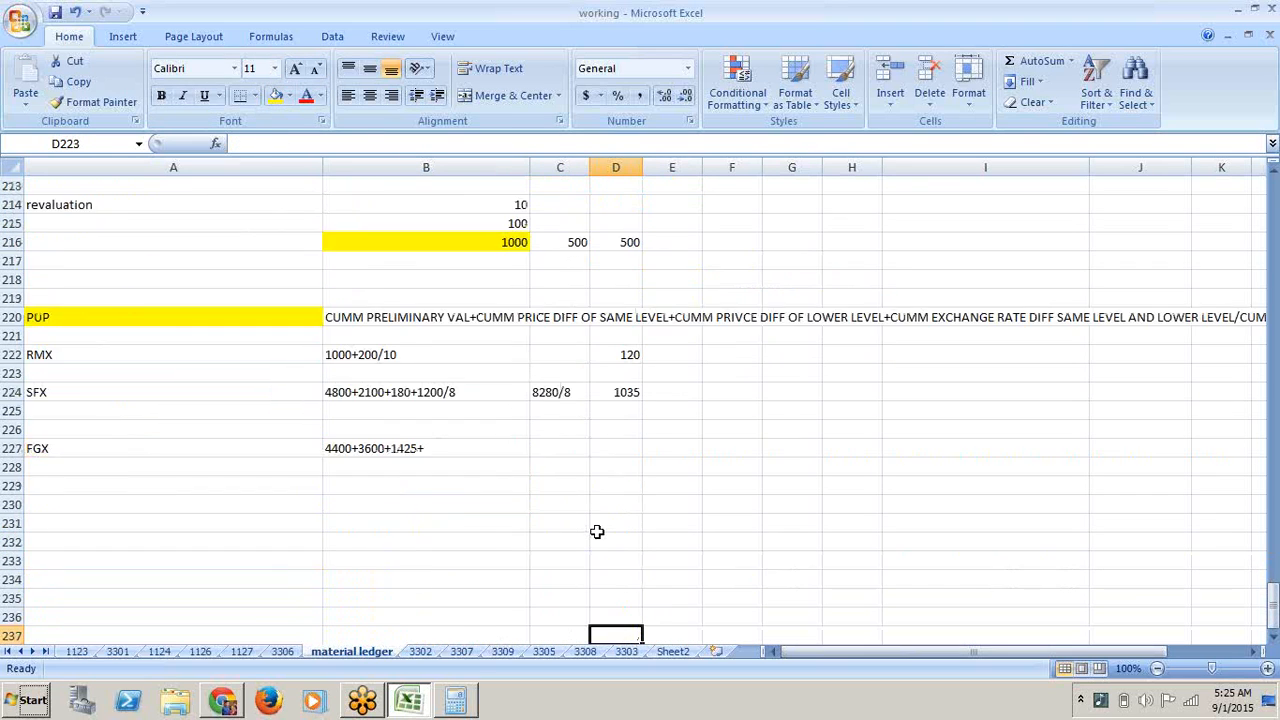
{"action": "left_click", "coordinate": [441, 350]}
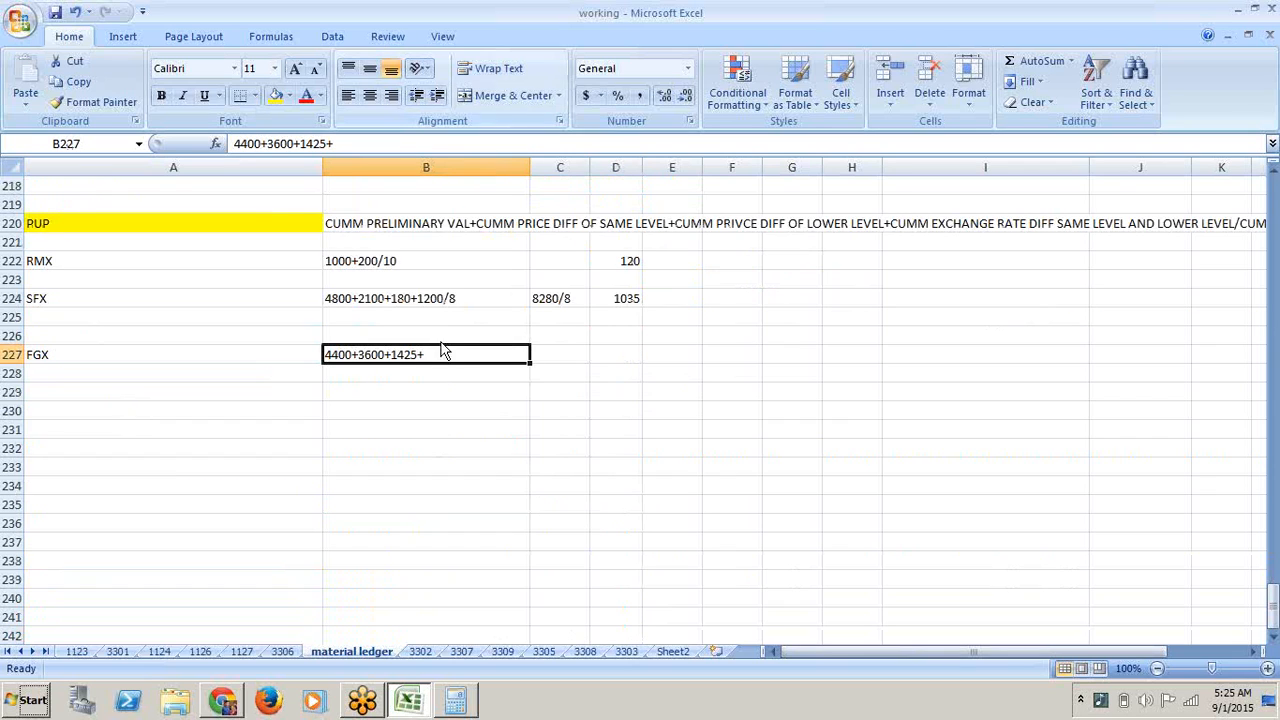
{"action": "left_click", "coordinate": [391, 143]}
{"action": "type", "text": "1"}
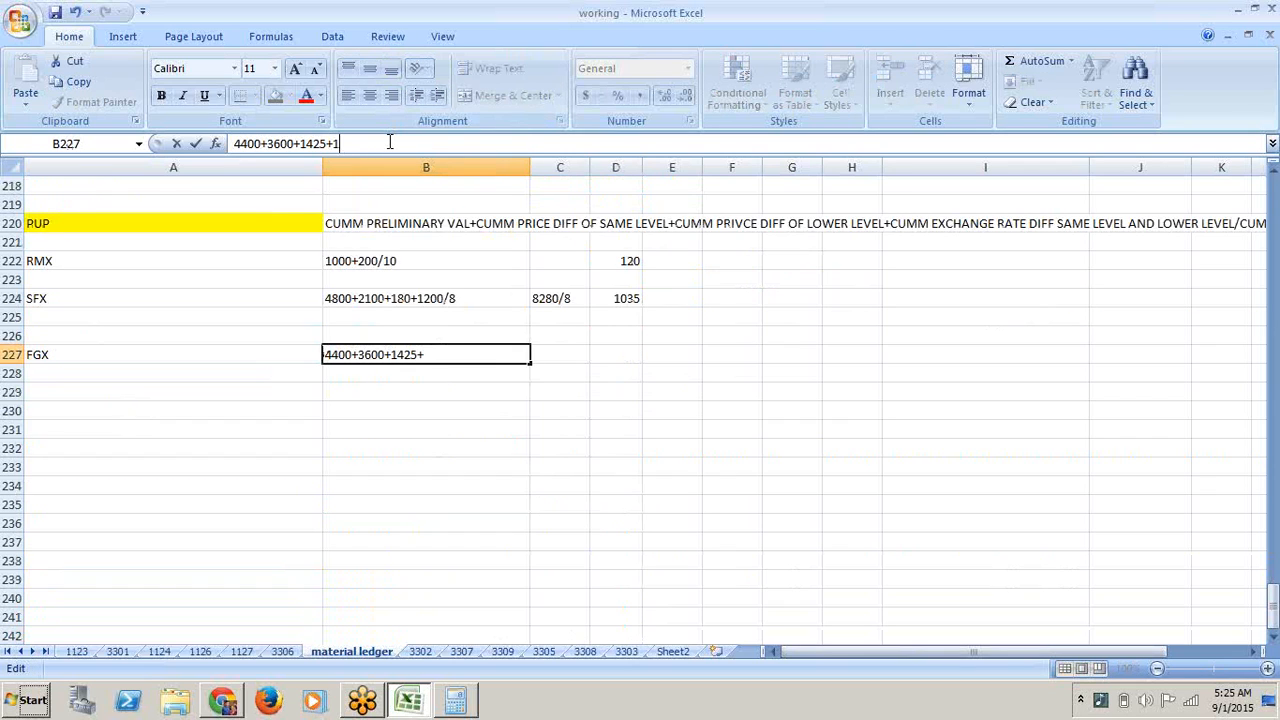
{"action": "type", "text": "000+"}
{"action": "left_click", "coordinate": [535, 452]}
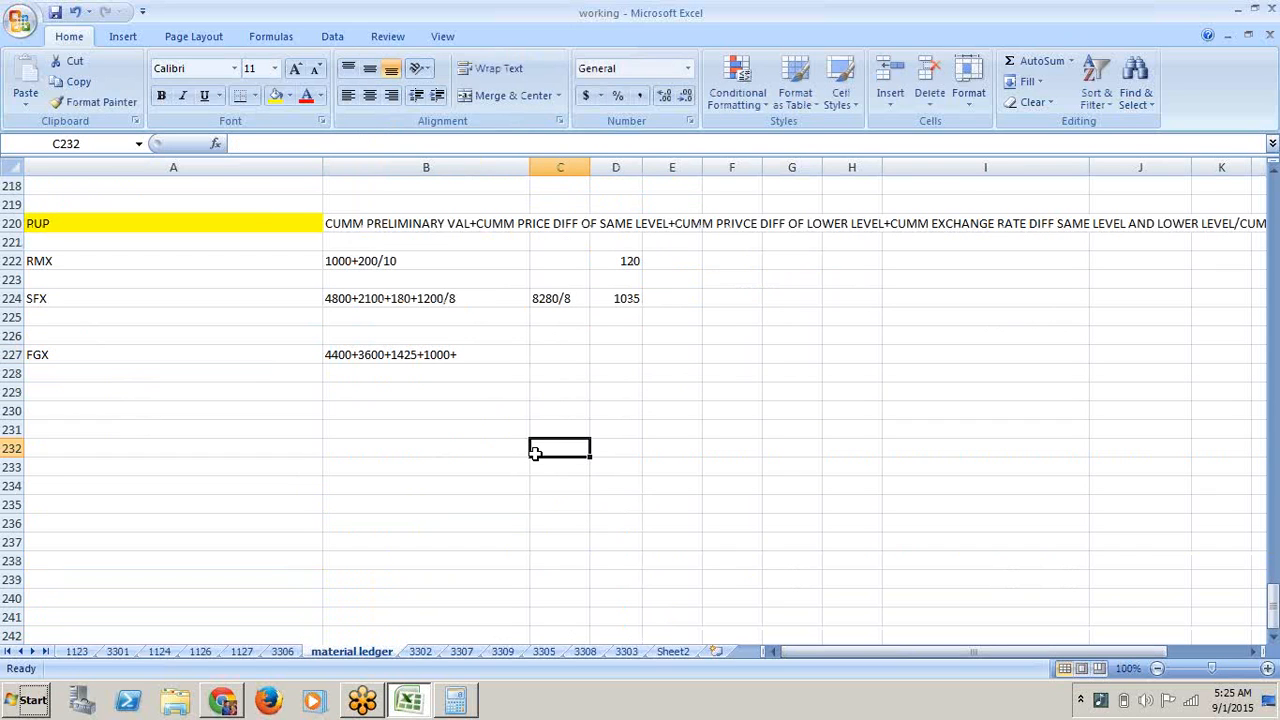
- Highlight the amount rolled up from SFGX in B212 with a yellow fill and compare it with E204
{"action": "key", "text": "Up"}
{"action": "key", "text": "Up"}
{"action": "key", "text": "Up"}
{"action": "key", "text": "Up"}
{"action": "key", "text": "Up"}
{"action": "key", "text": "Up"}
{"action": "key", "text": "Up"}
{"action": "key", "text": "Up"}
{"action": "key", "text": "Up"}
{"action": "key", "text": "Up"}
{"action": "key", "text": "Up"}
{"action": "key", "text": "Up"}
{"action": "key", "text": "Up"}
{"action": "key", "text": "Up"}
{"action": "key", "text": "Up"}
{"action": "key", "text": "Up"}
{"action": "key", "text": "Up"}
{"action": "key", "text": "Up"}
{"action": "key", "text": "Up"}
{"action": "key", "text": "Up"}
{"action": "key", "text": "Up"}
{"action": "key", "text": "Up"}
{"action": "key", "text": "Up"}
{"action": "key", "text": "Up"}
{"action": "key", "text": "Up"}
{"action": "key", "text": "Up"}
{"action": "key", "text": "Up"}
{"action": "key", "text": "Up"}
{"action": "key", "text": "Up"}
{"action": "key", "text": "Up"}
{"action": "key", "text": "Up"}
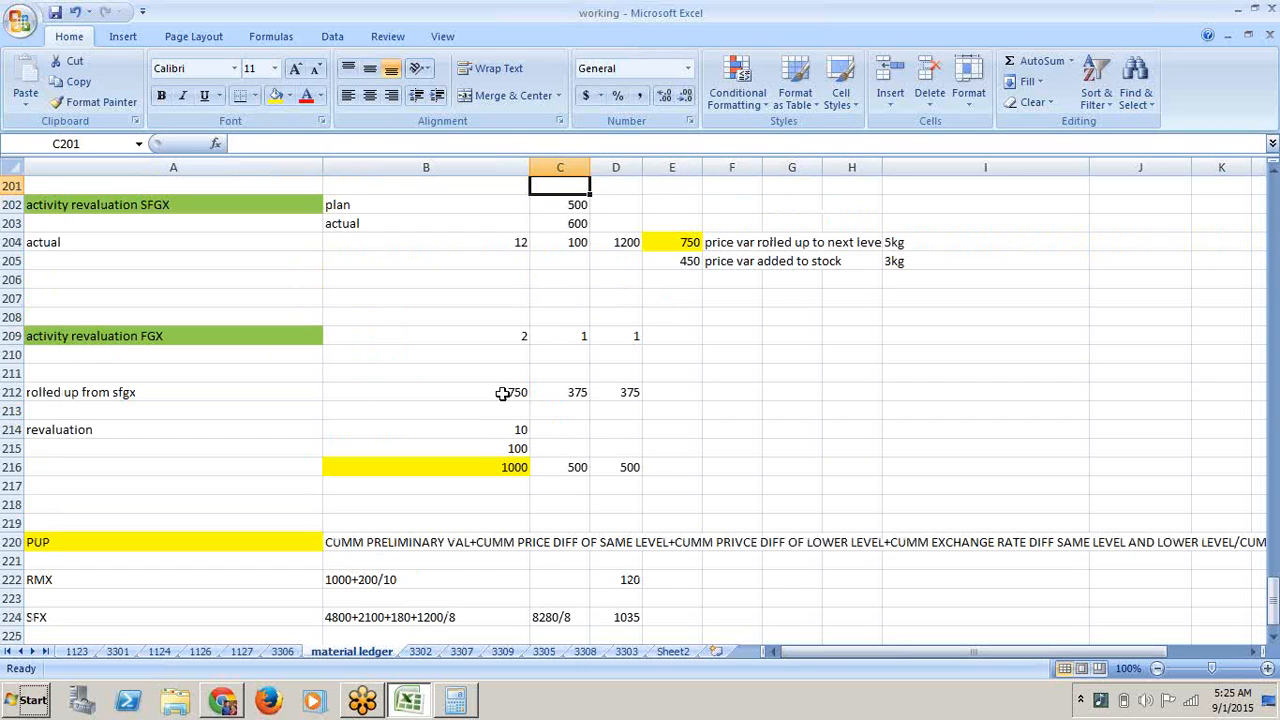
{"action": "left_click", "coordinate": [502, 393]}
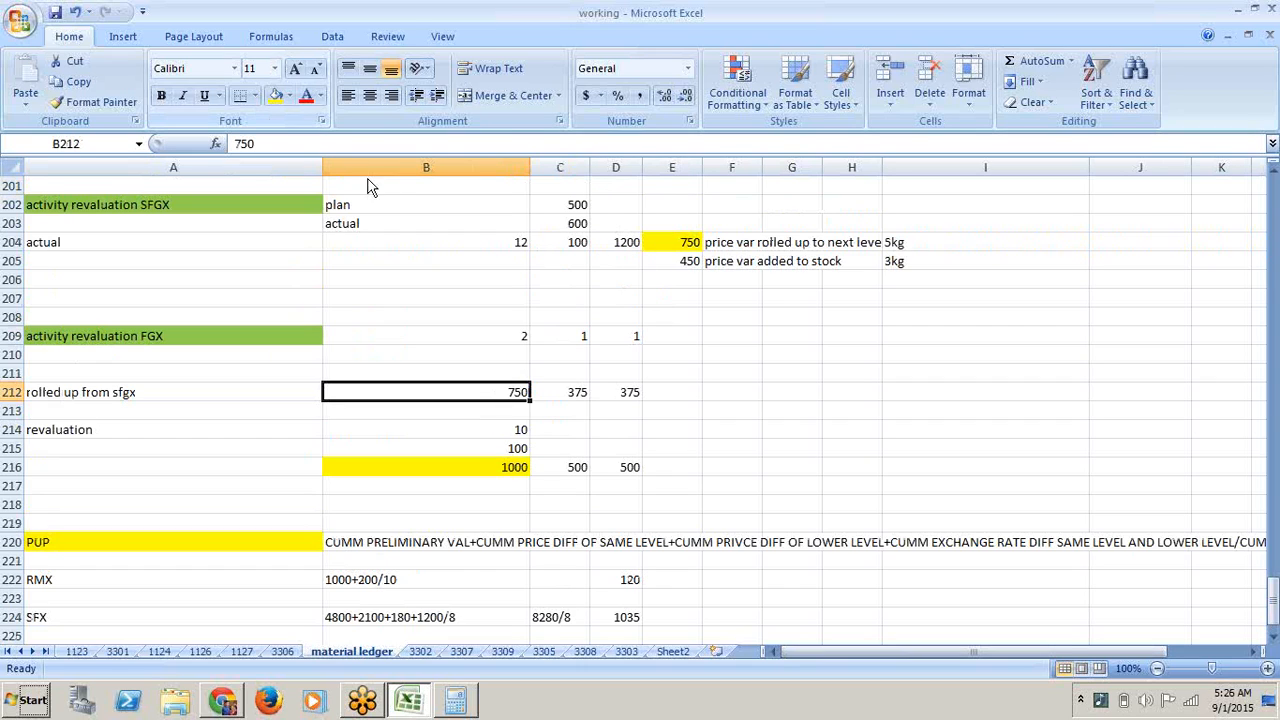
{"action": "left_click", "coordinate": [276, 96]}
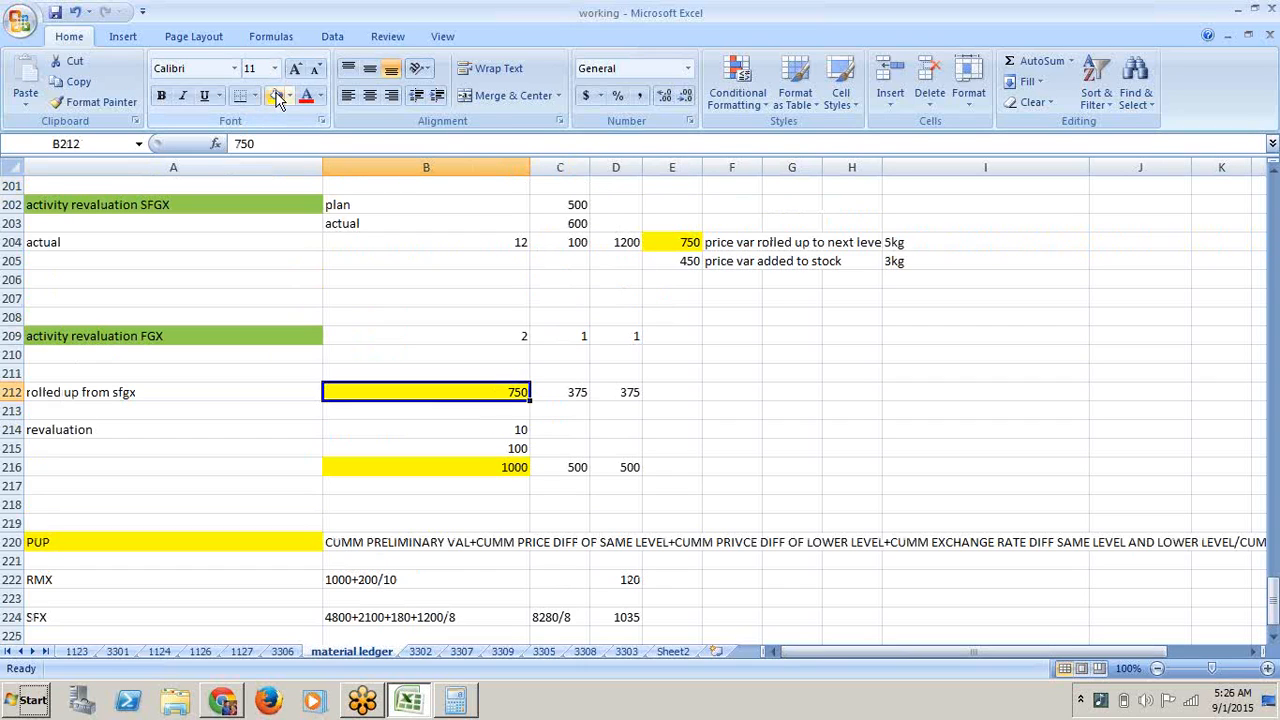
{"action": "left_click", "coordinate": [688, 243]}
{"action": "left_click", "coordinate": [525, 397]}
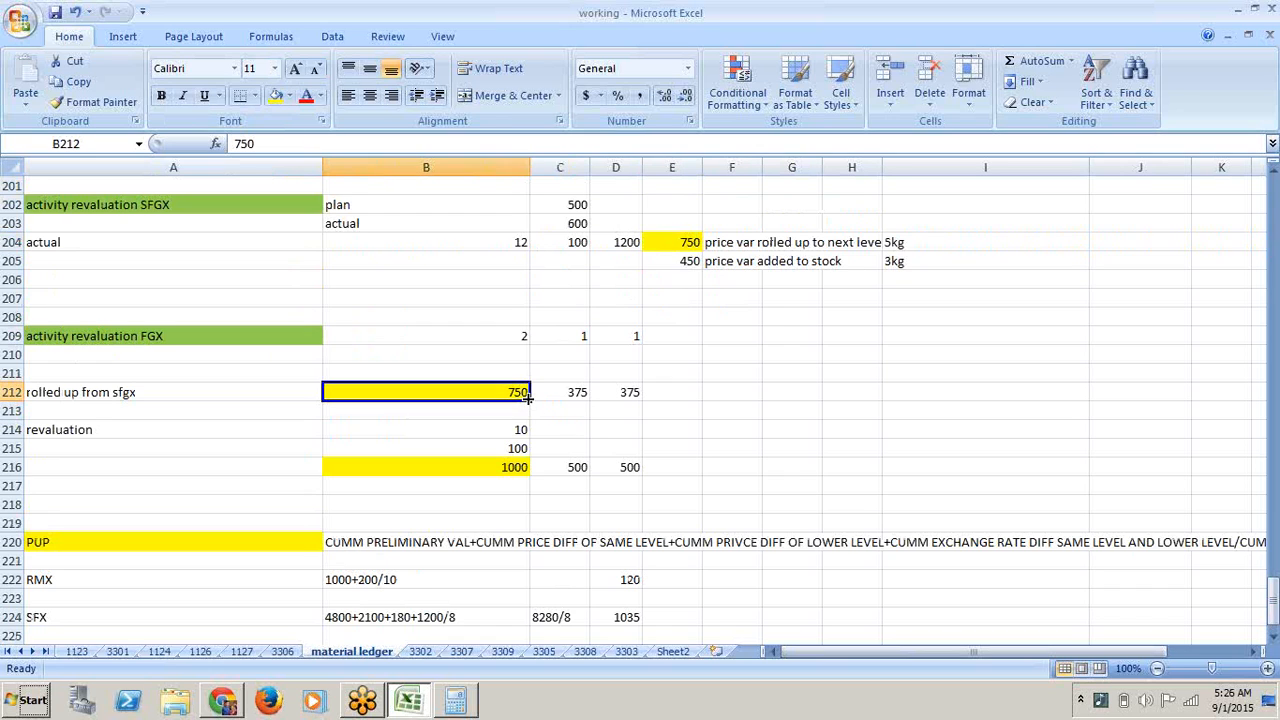
- Complete the FGX PUP expression in B227 by adding the rolled-up 750 and dividing by 2
{"action": "key", "text": "Down"}
{"action": "key", "text": "Down"}
{"action": "key", "text": "Down"}
{"action": "key", "text": "Down"}
{"action": "key", "text": "Down"}
{"action": "key", "text": "Down"}
{"action": "key", "text": "Down"}
{"action": "key", "text": "Down"}
{"action": "key", "text": "Down"}
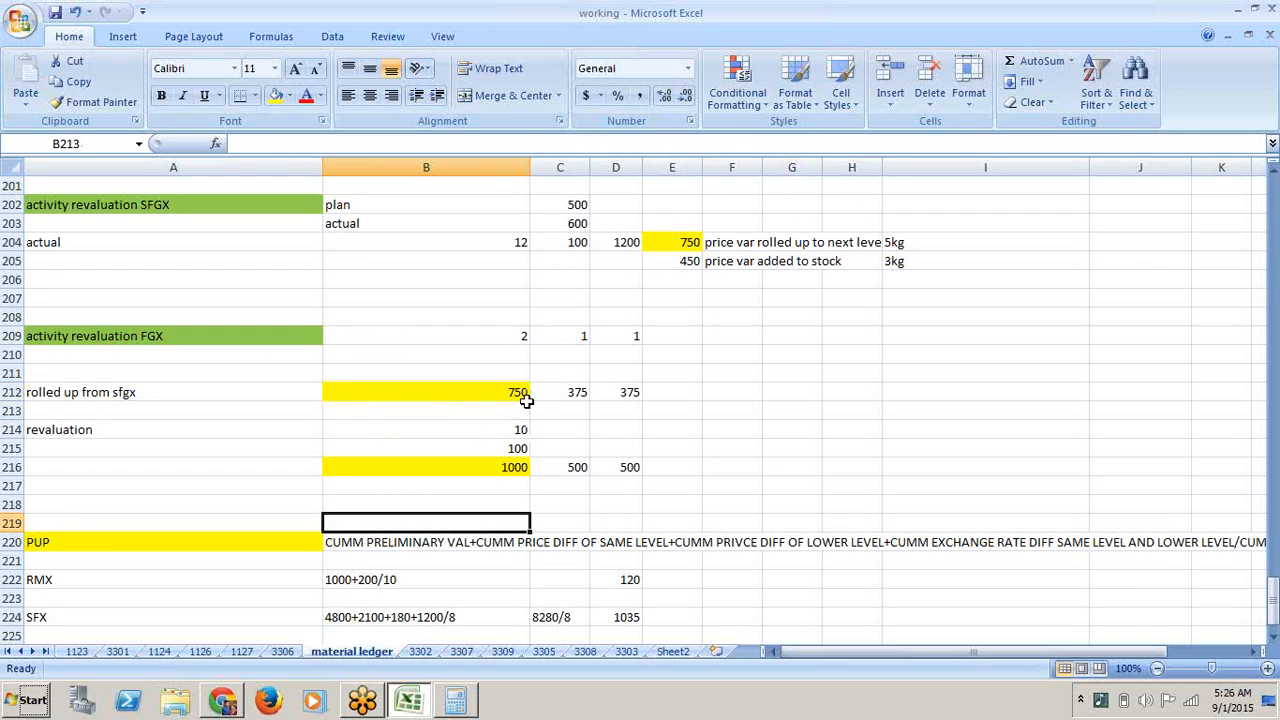
{"action": "key", "text": "Down"}
{"action": "key", "text": "Down"}
{"action": "key", "text": "Down"}
{"action": "key", "text": "Down"}
{"action": "key", "text": "Down"}
{"action": "key", "text": "Down"}
{"action": "scroll", "coordinate": [526, 400], "scroll_direction": "down", "scroll_amount": 5}
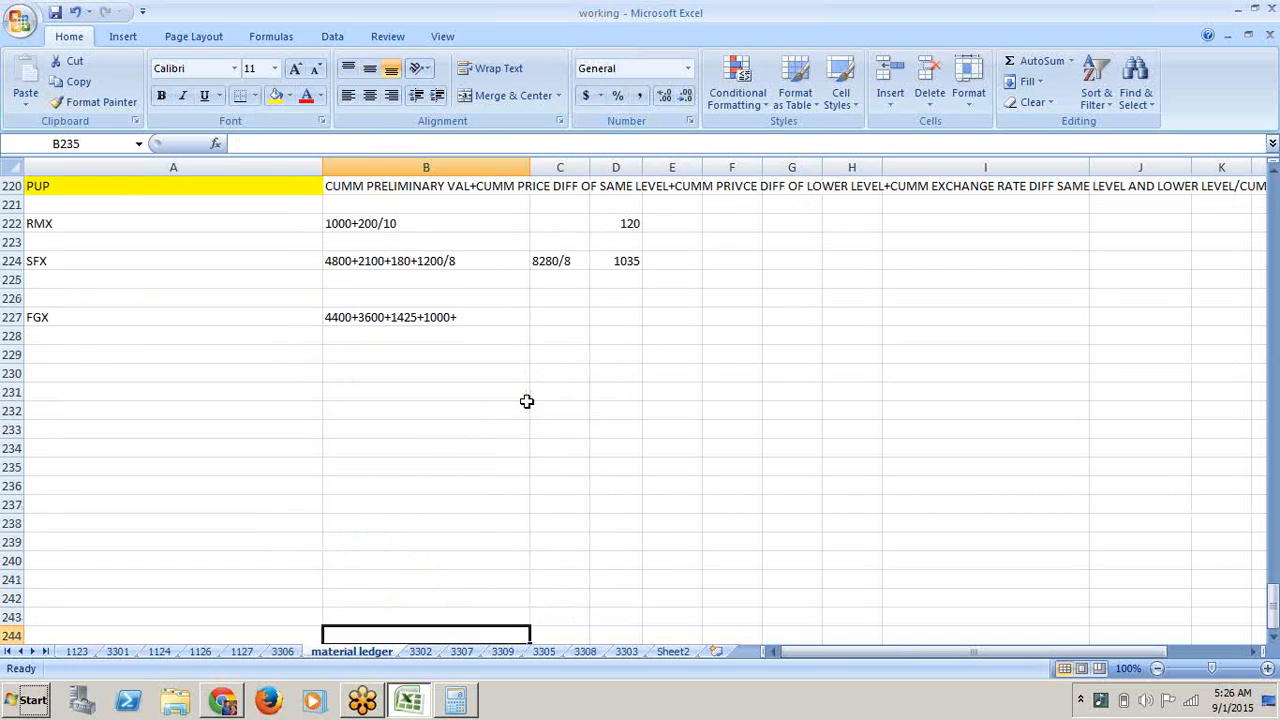
{"action": "left_click", "coordinate": [409, 143]}
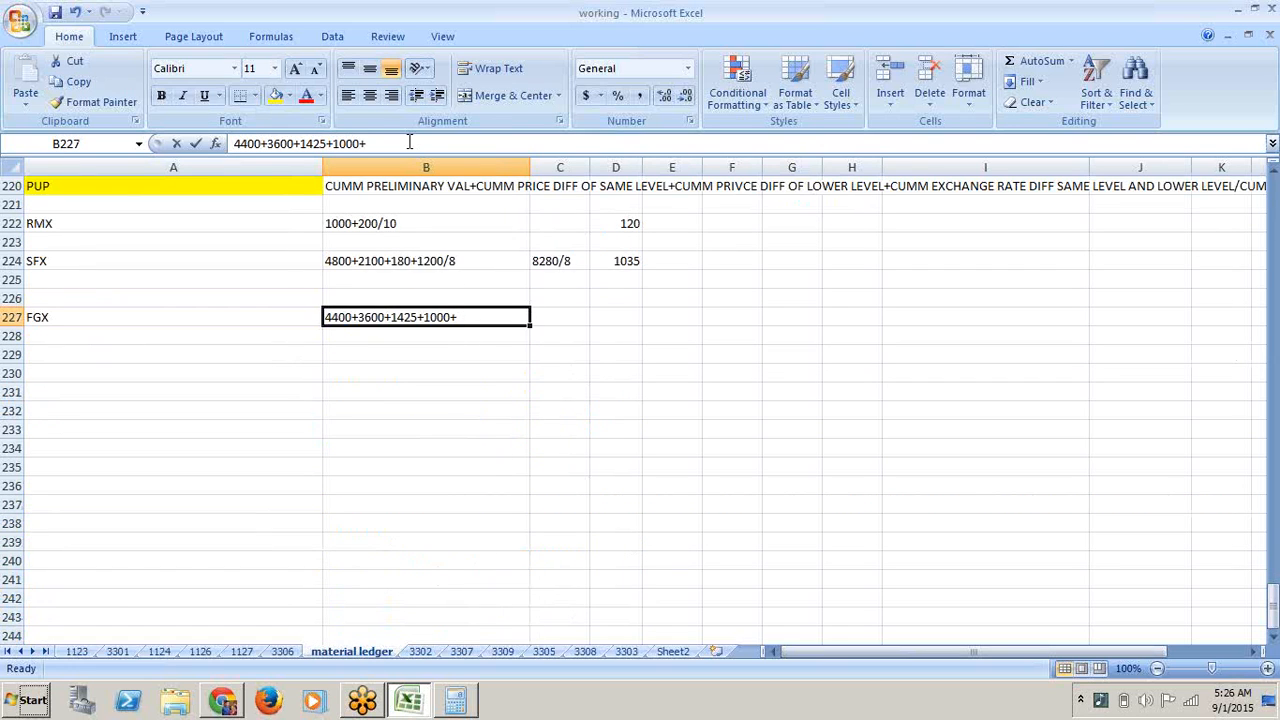
{"action": "type", "text": "750"}
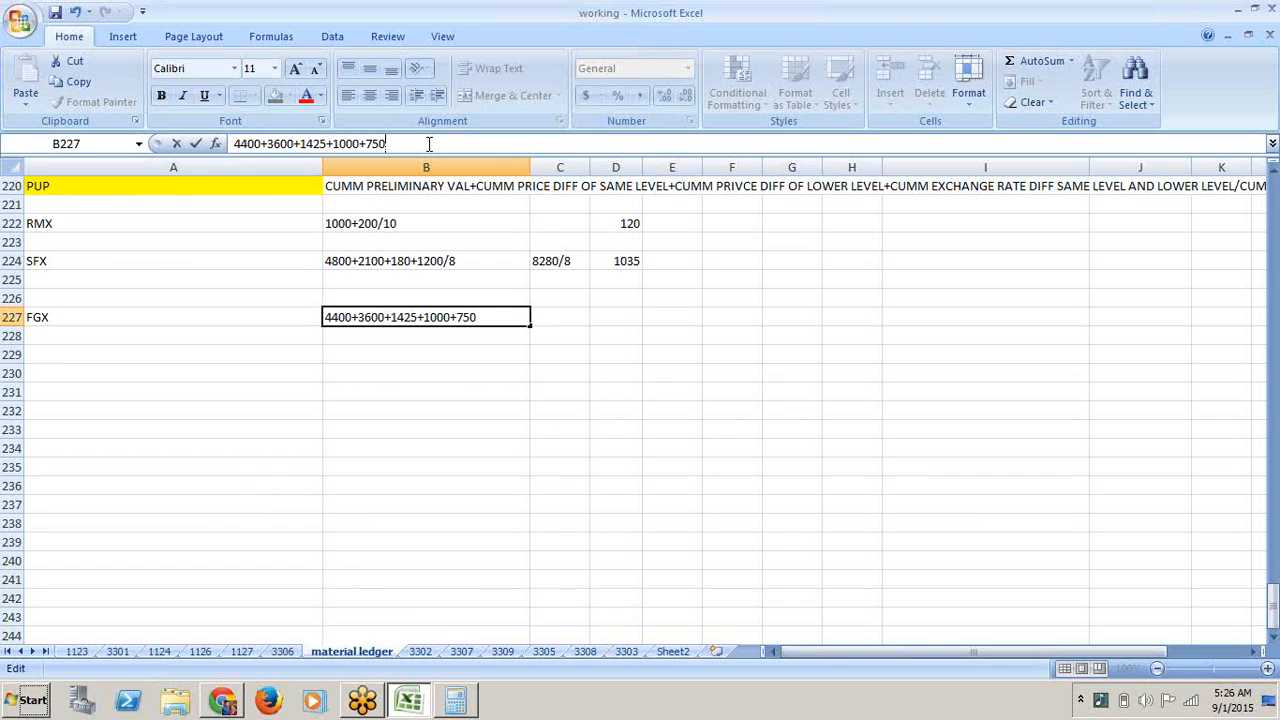
{"action": "type", "text": "/2"}
{"action": "left_click", "coordinate": [578, 322]}
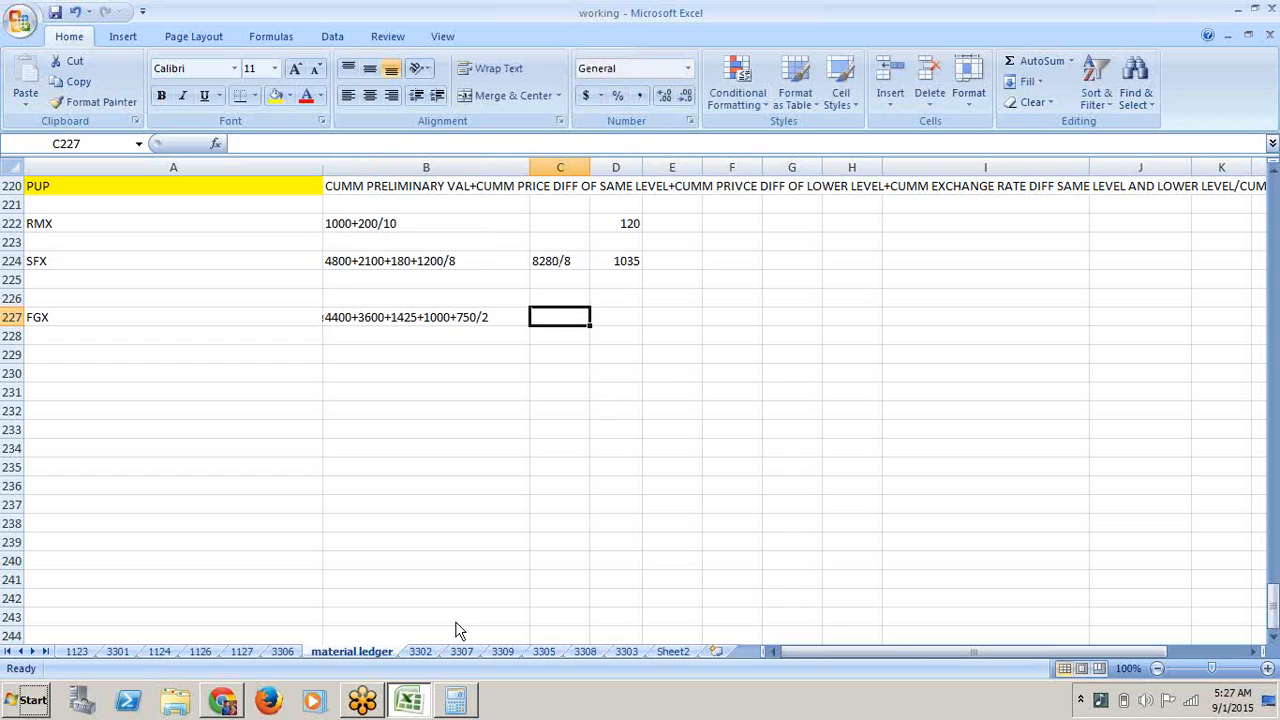
- Switch to the Calculator, clear the old result and add 4400 and 3600 for the FGX PUP
{"action": "left_click", "coordinate": [463, 704]}
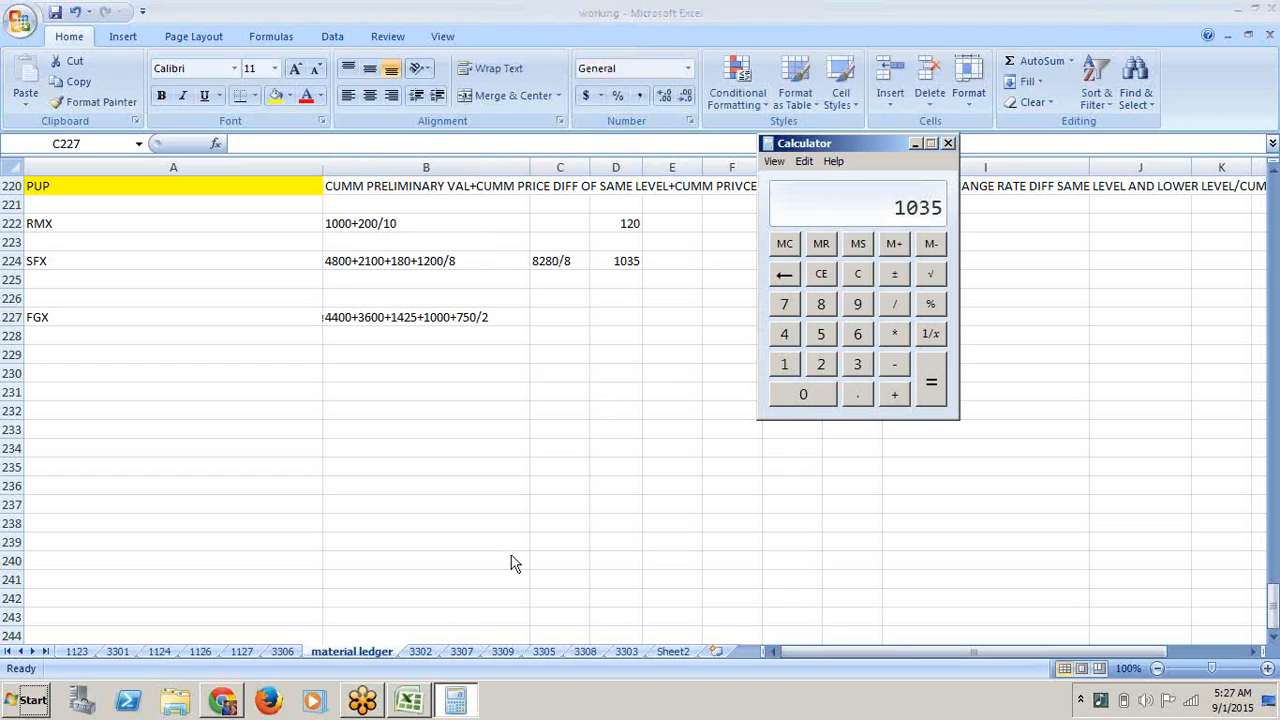
{"action": "left_click", "coordinate": [862, 280]}
{"action": "left_click", "coordinate": [788, 334]}
{"action": "left_click", "coordinate": [788, 334]}
{"action": "left_click", "coordinate": [800, 392]}
{"action": "left_click", "coordinate": [862, 397]}
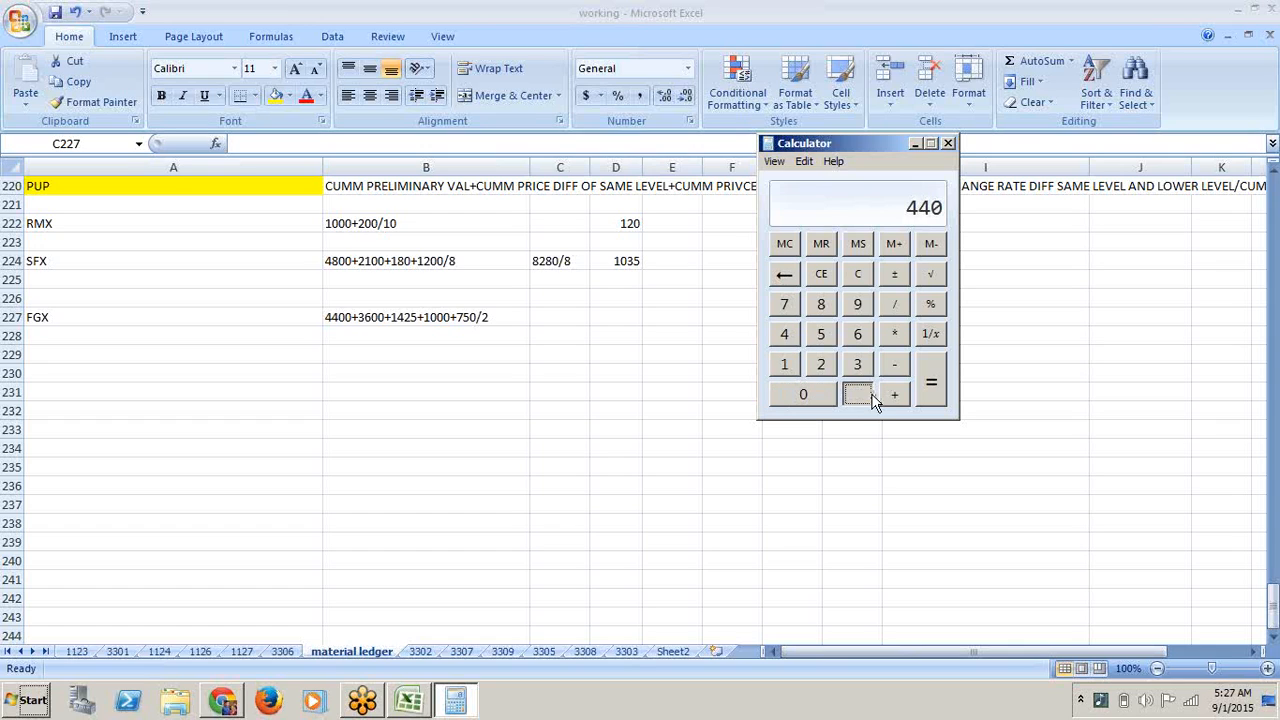
{"action": "left_click", "coordinate": [806, 390]}
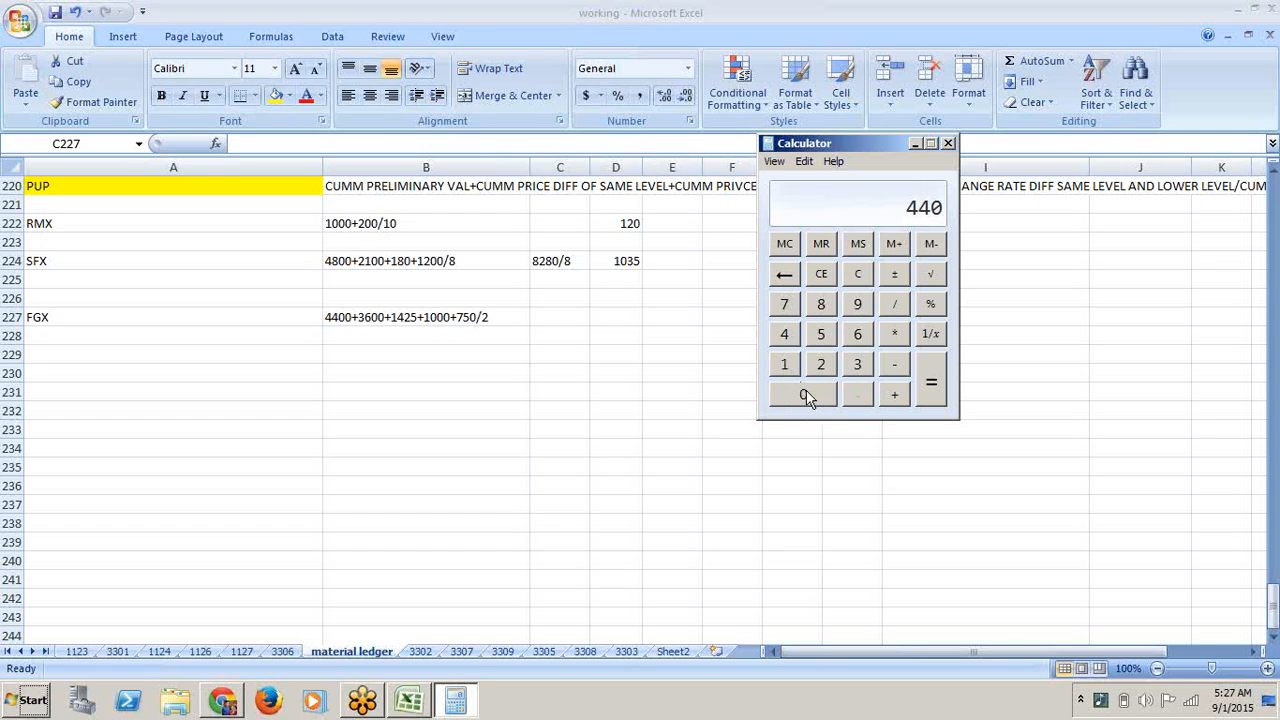
{"action": "left_click", "coordinate": [895, 390]}
{"action": "left_click", "coordinate": [858, 364]}
{"action": "left_click", "coordinate": [859, 336]}
{"action": "left_click", "coordinate": [818, 399]}
{"action": "left_click", "coordinate": [818, 399]}
{"action": "left_click", "coordinate": [893, 394]}
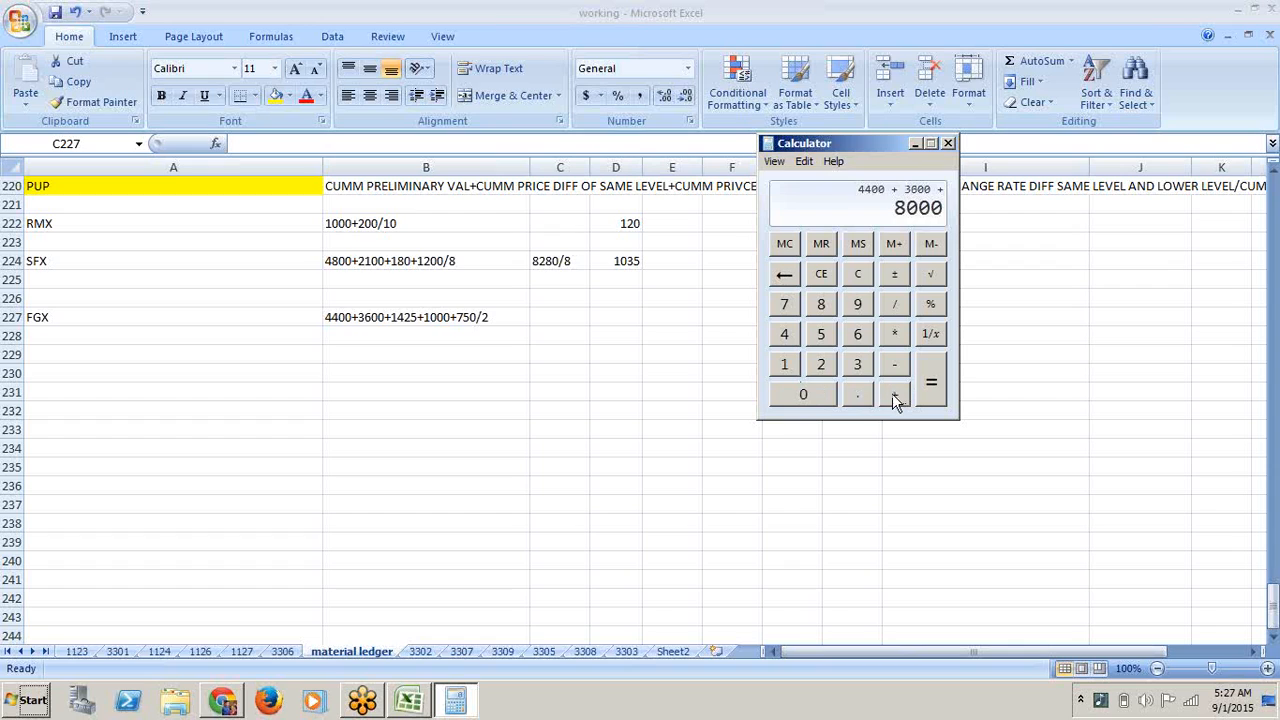
- Add 2425 and 750 to the running FGX sum and divide the total by 2
{"action": "left_click", "coordinate": [818, 370]}
{"action": "left_click", "coordinate": [786, 338]}
{"action": "left_click", "coordinate": [818, 365]}
{"action": "left_click", "coordinate": [821, 336]}
{"action": "left_click", "coordinate": [894, 394]}
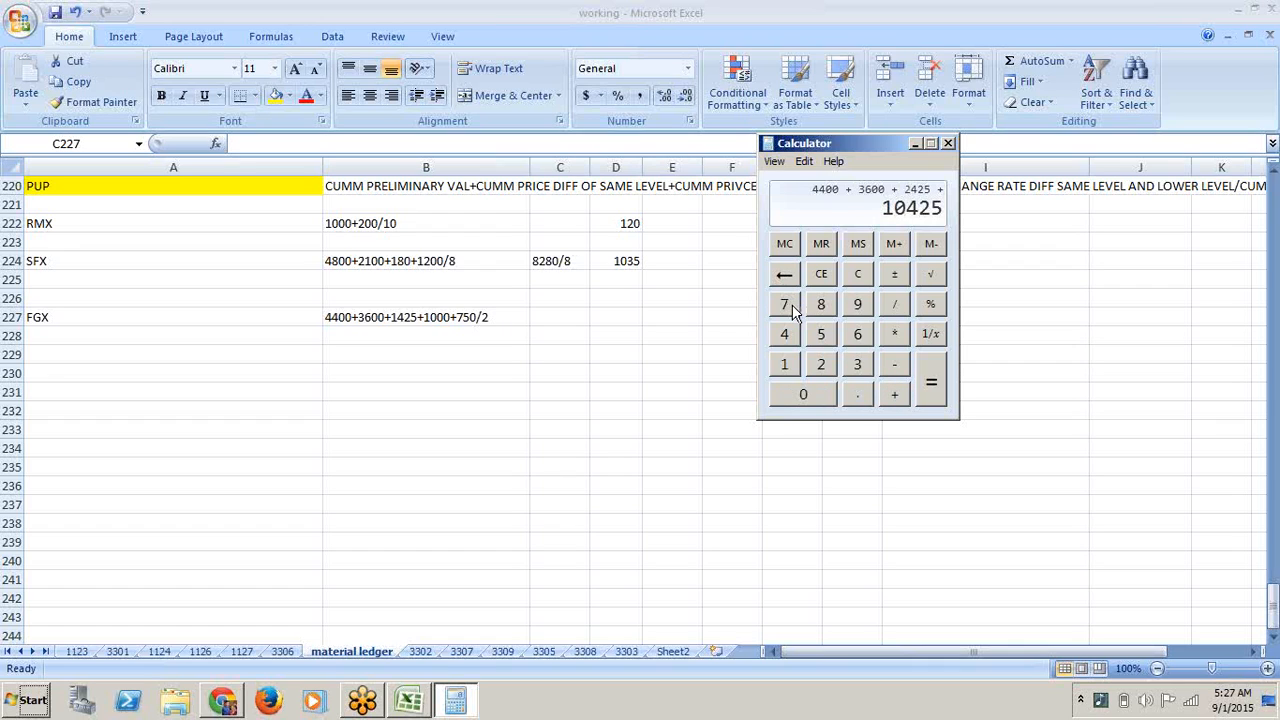
{"action": "left_click", "coordinate": [788, 306]}
{"action": "left_click", "coordinate": [818, 336]}
{"action": "left_click", "coordinate": [803, 394]}
{"action": "left_click", "coordinate": [895, 305]}
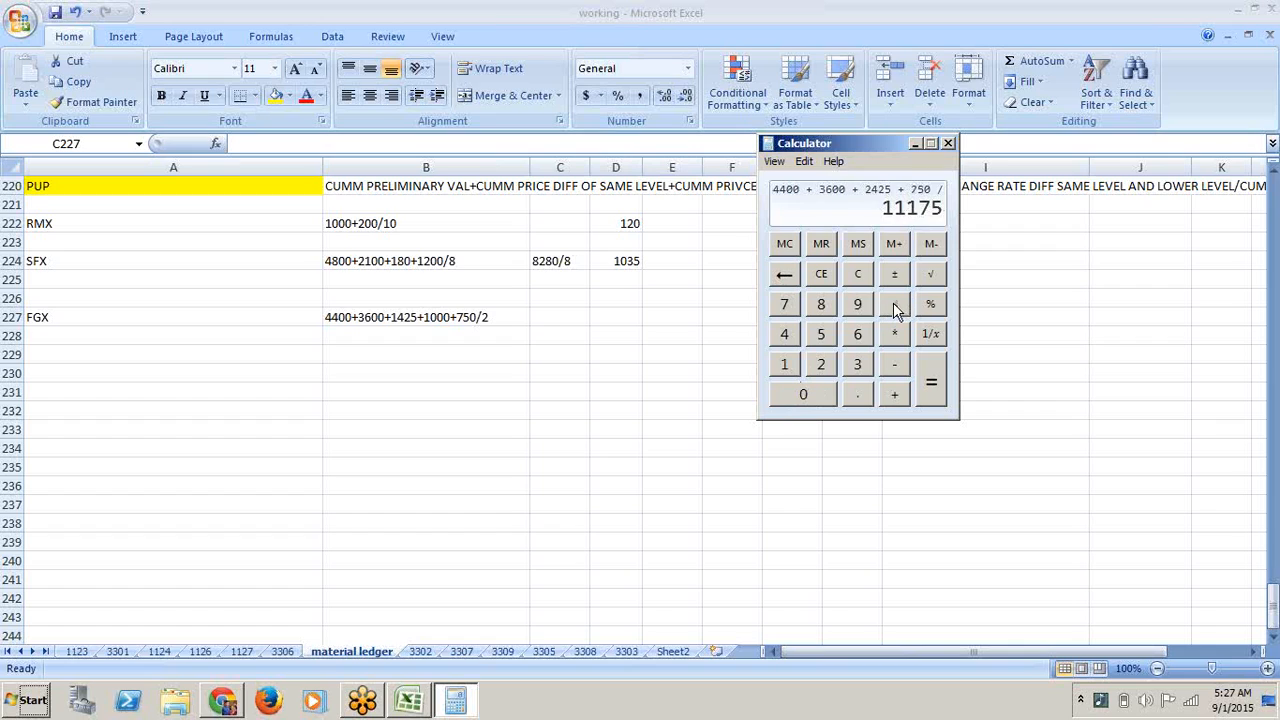
{"action": "left_click", "coordinate": [826, 364]}
{"action": "left_click", "coordinate": [932, 390]}
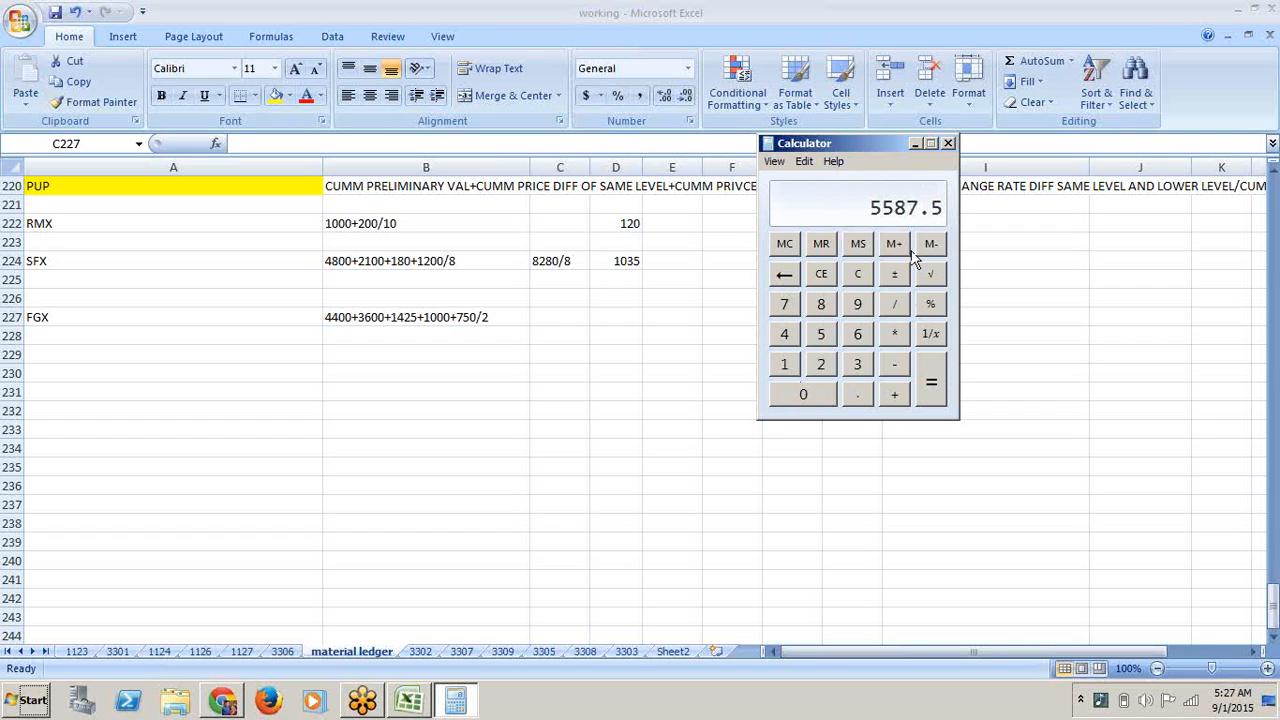
- Return to the Excel worksheet and enter the calculated FGX PUP in C227
{"action": "left_click", "coordinate": [916, 145]}
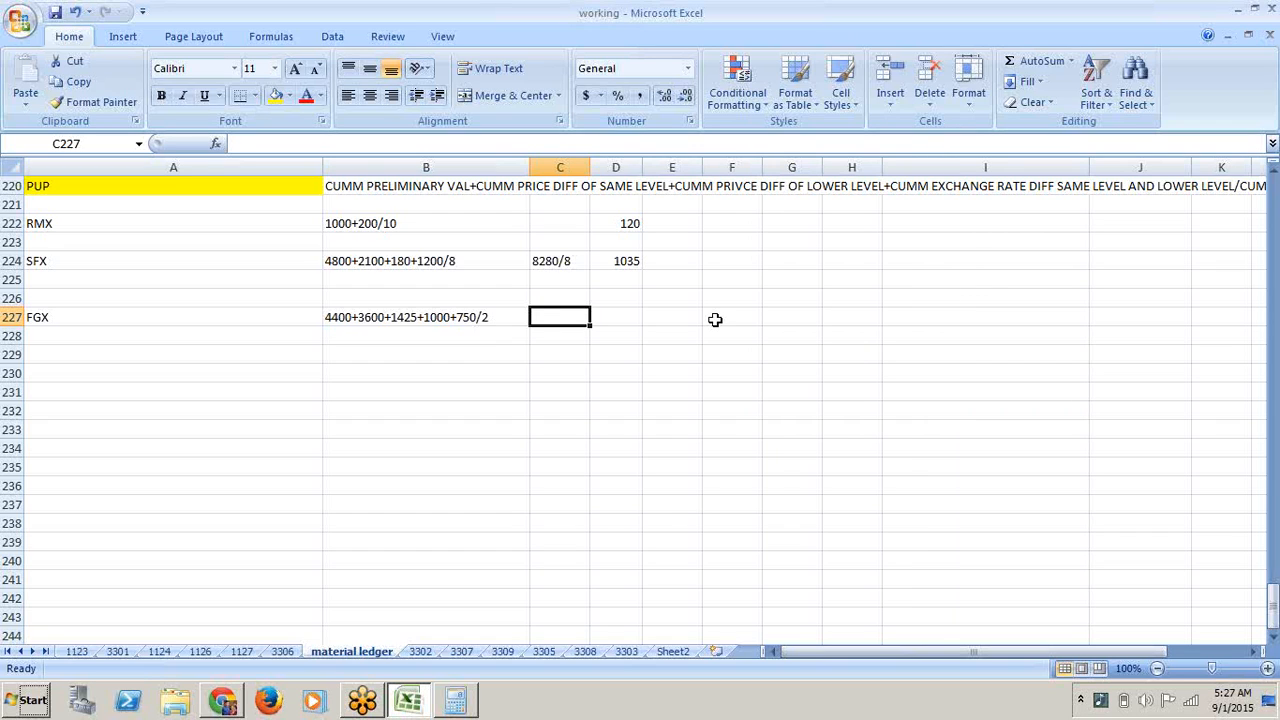
{"action": "type", "text": "55"}
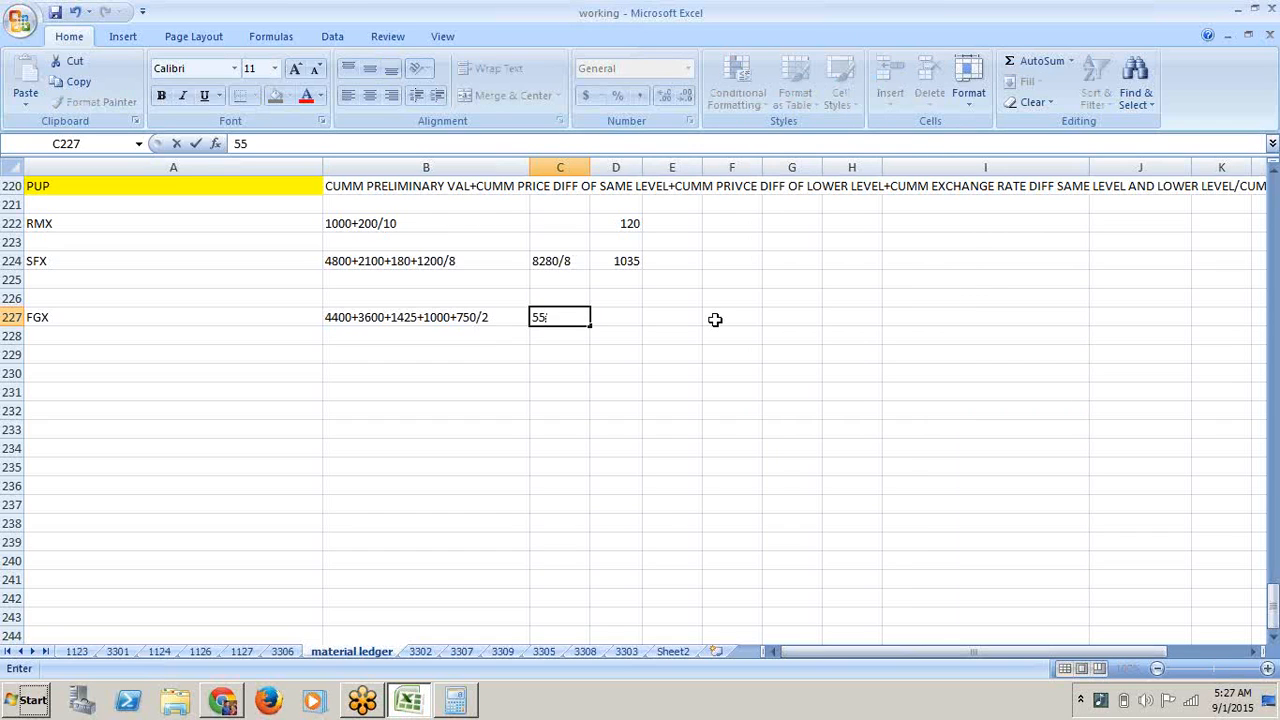
- Enter 5587.5 as the FGX result and move it from C227 into D227, in line with the RMX and SFX values
{"action": "type", "text": "87.5"}
{"action": "left_click", "coordinate": [630, 461]}
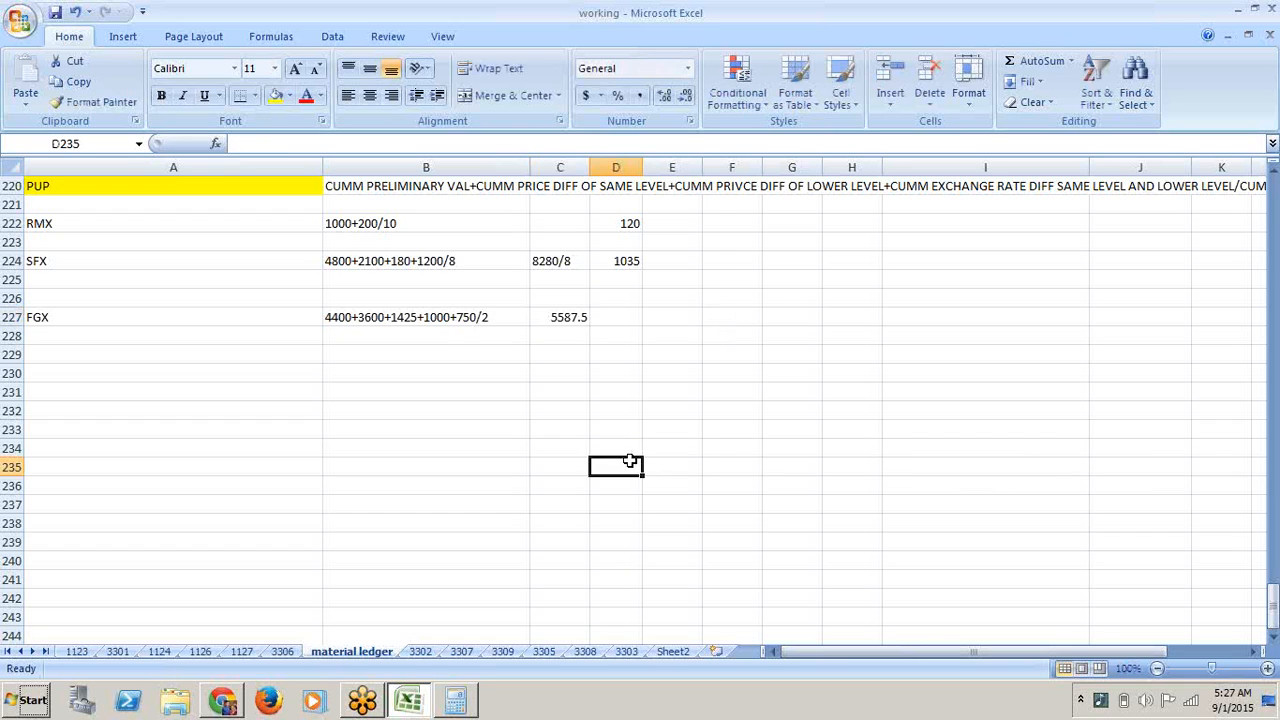
{"action": "left_click", "coordinate": [457, 336]}
{"action": "left_click", "coordinate": [570, 323]}
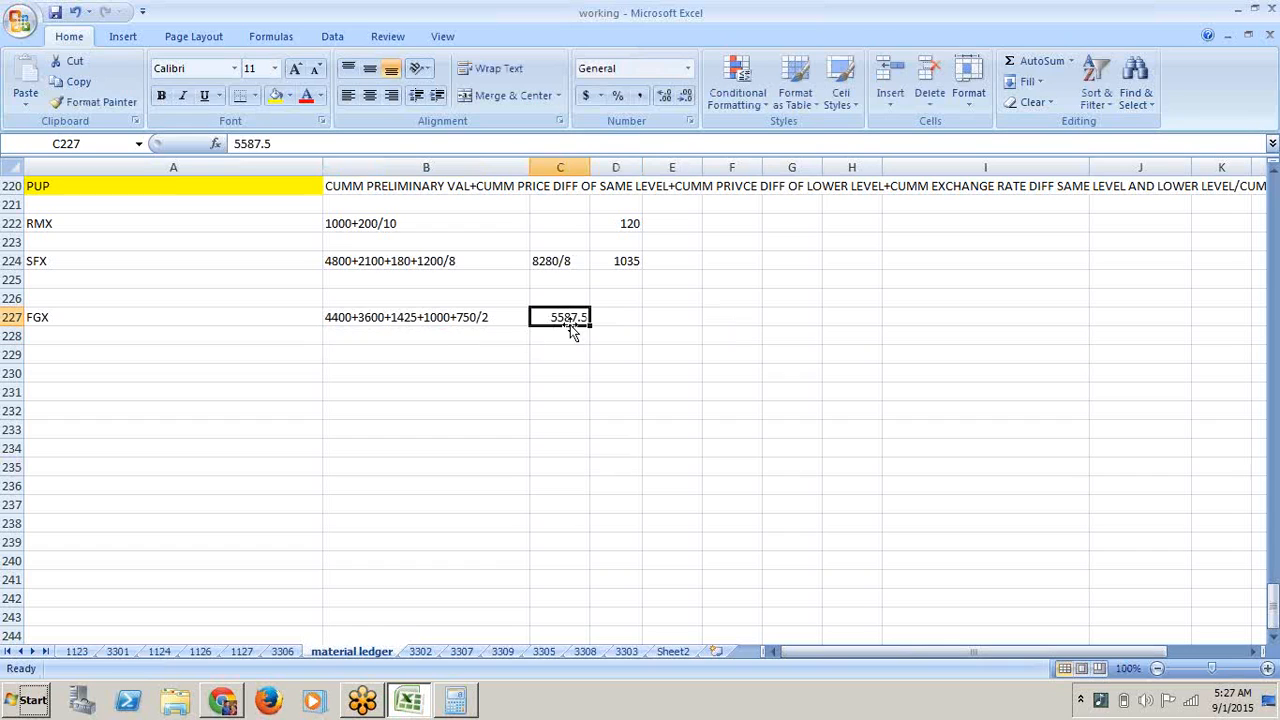
{"action": "key", "text": "ctrl+c"}
{"action": "left_click", "coordinate": [613, 317]}
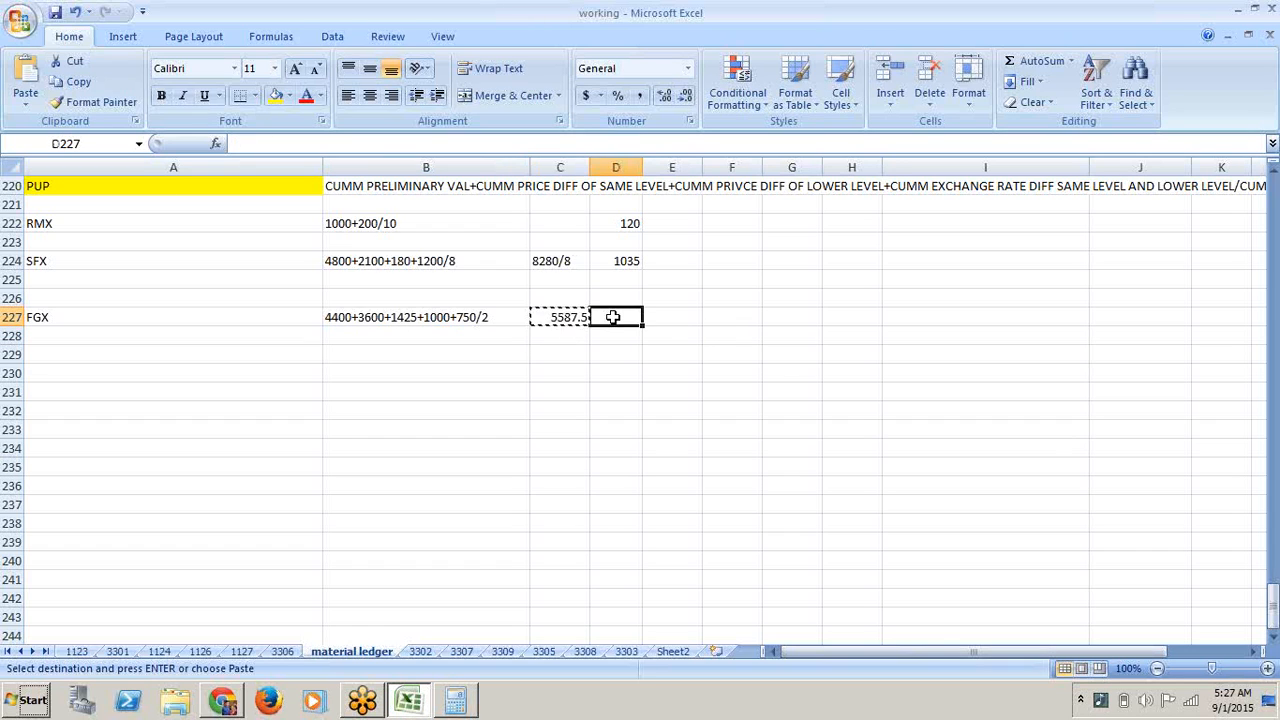
{"action": "key", "text": "Return"}
{"action": "left_click", "coordinate": [649, 398]}
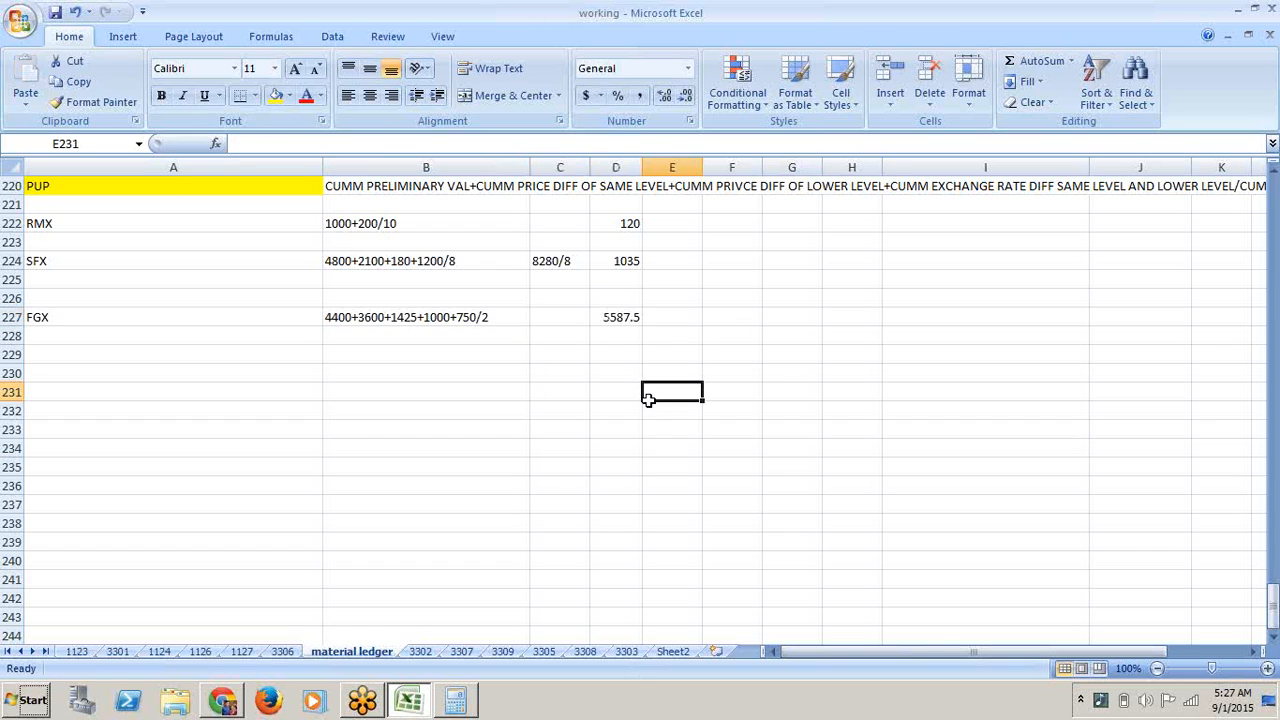
- Fill the FGX, SFX and RMX result cells D227, D224 and D222 with the standard light blue colour
{"action": "left_click", "coordinate": [630, 316]}
{"action": "left_click", "coordinate": [290, 96]}
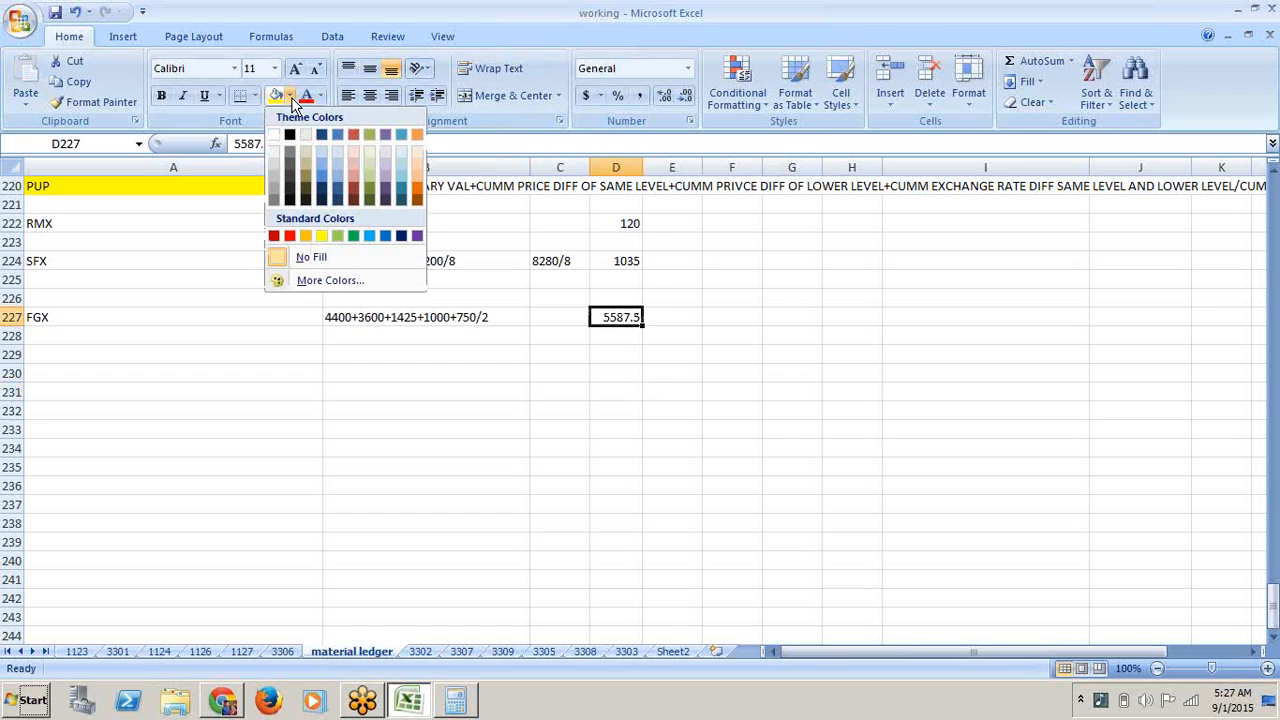
{"action": "left_click", "coordinate": [369, 235]}
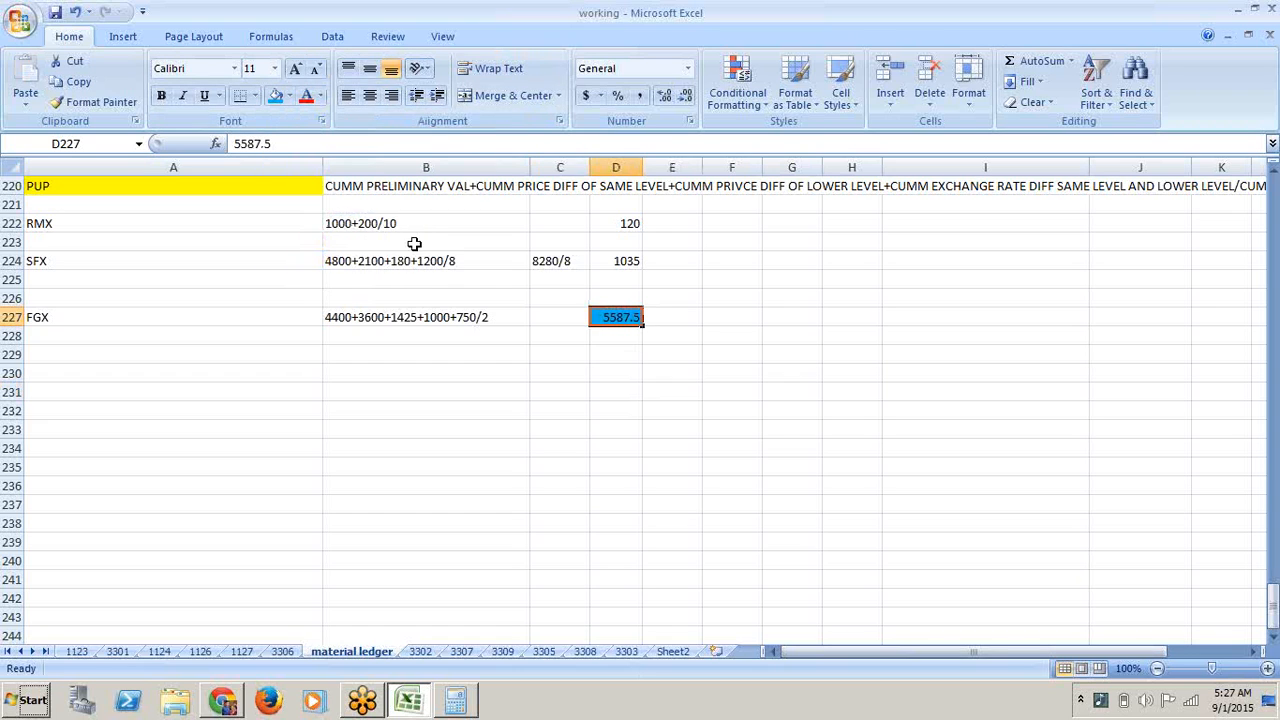
{"action": "left_click", "coordinate": [598, 261]}
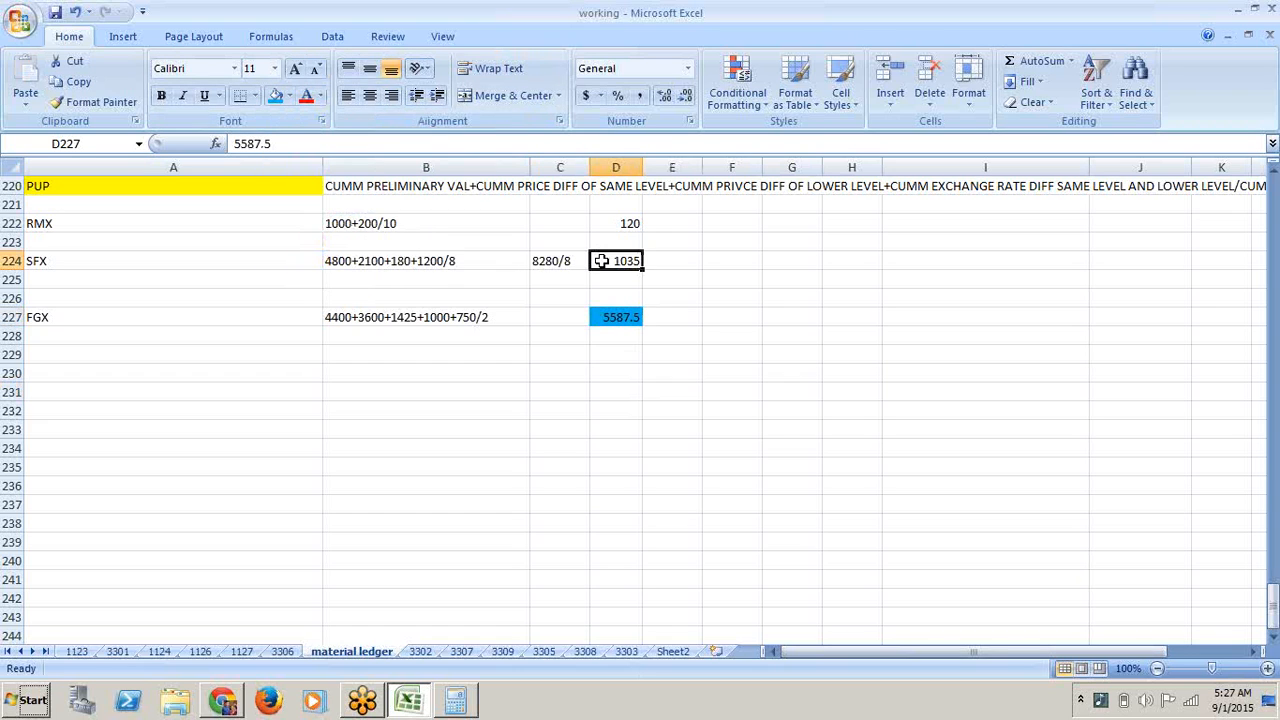
{"action": "left_click", "coordinate": [276, 97]}
{"action": "left_click", "coordinate": [622, 224]}
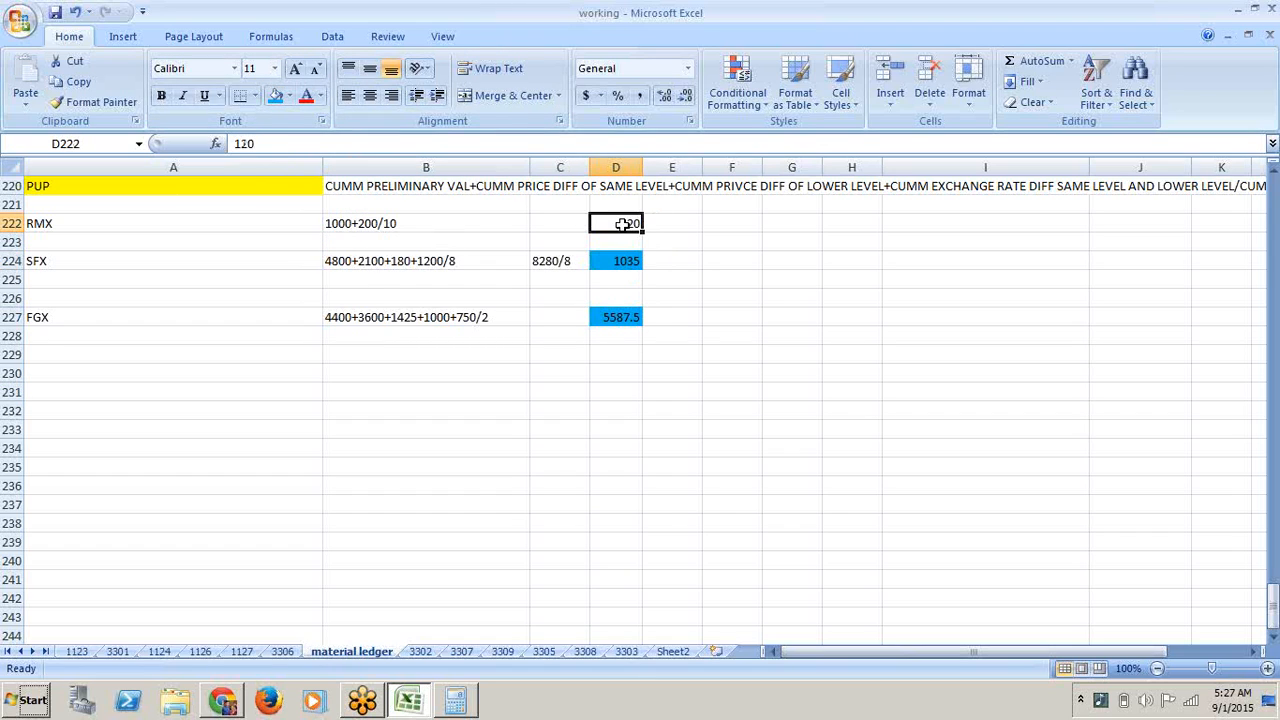
{"action": "left_click", "coordinate": [276, 97]}
{"action": "left_click", "coordinate": [712, 428]}
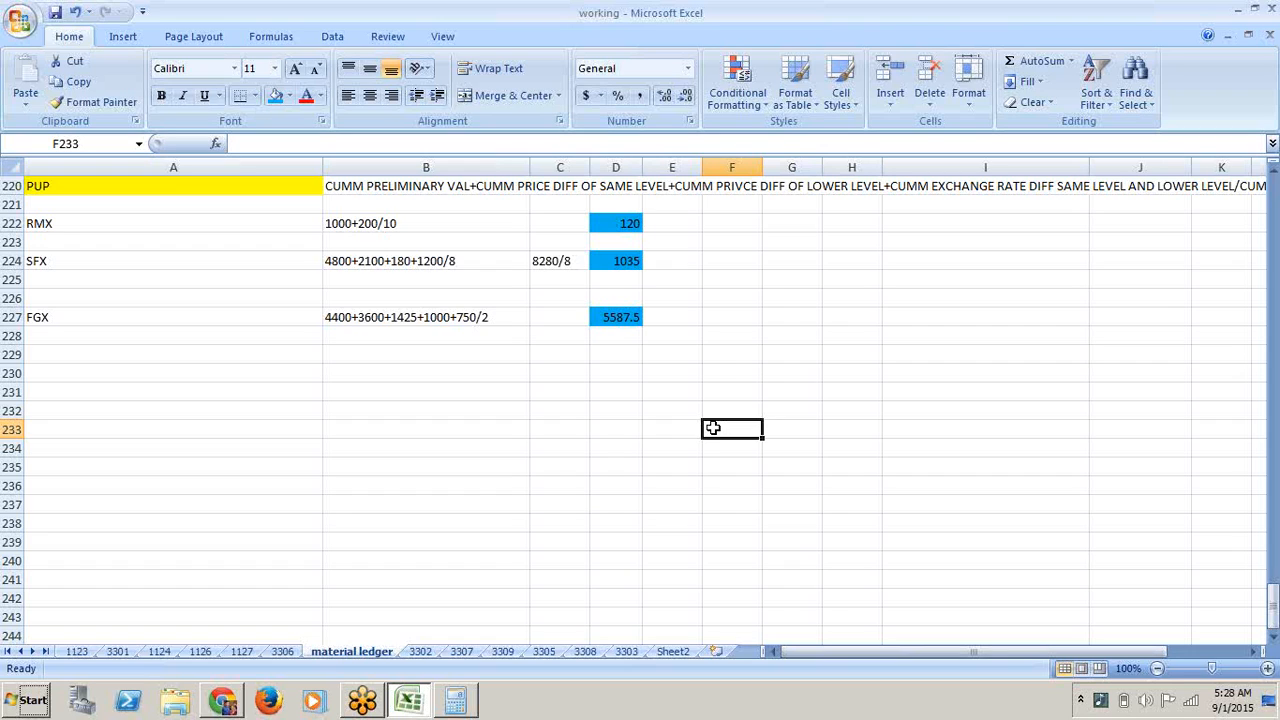
- Review the highlighted RMX and SFX results and the rows above the PUP table up to the revaluation row
{"action": "left_click", "coordinate": [524, 449]}
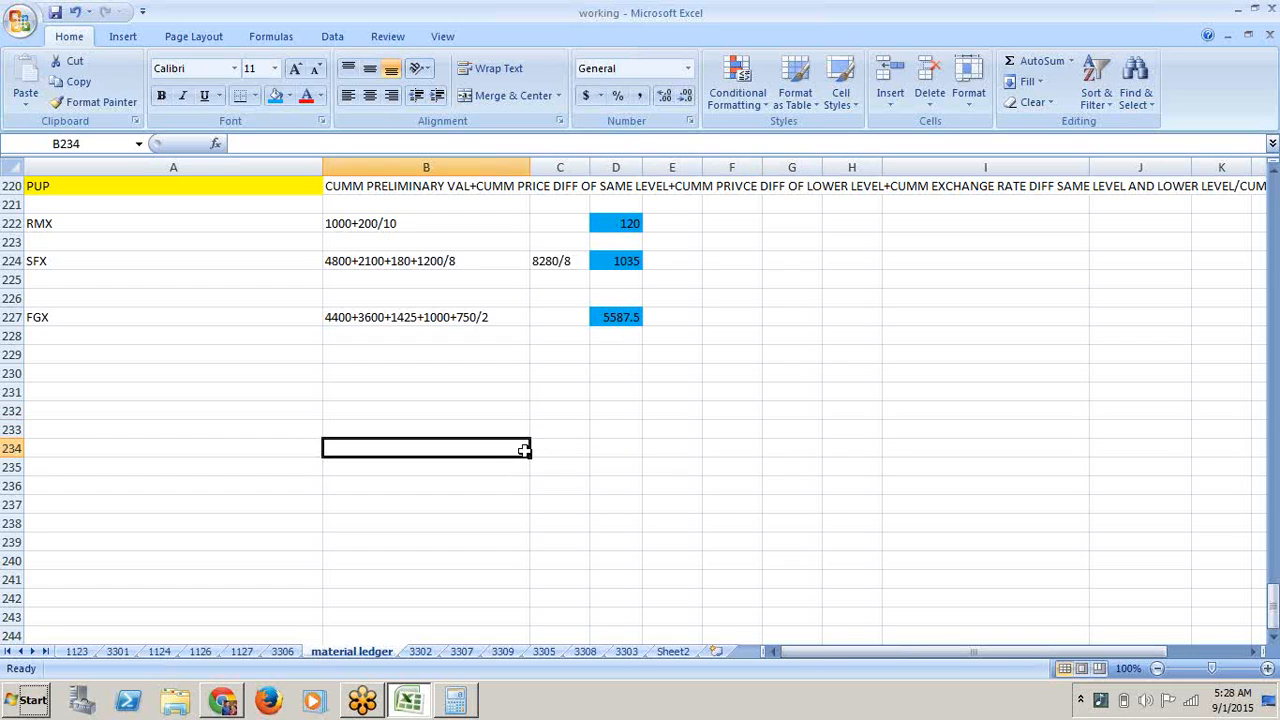
{"action": "left_click", "coordinate": [627, 223]}
{"action": "left_click", "coordinate": [624, 262]}
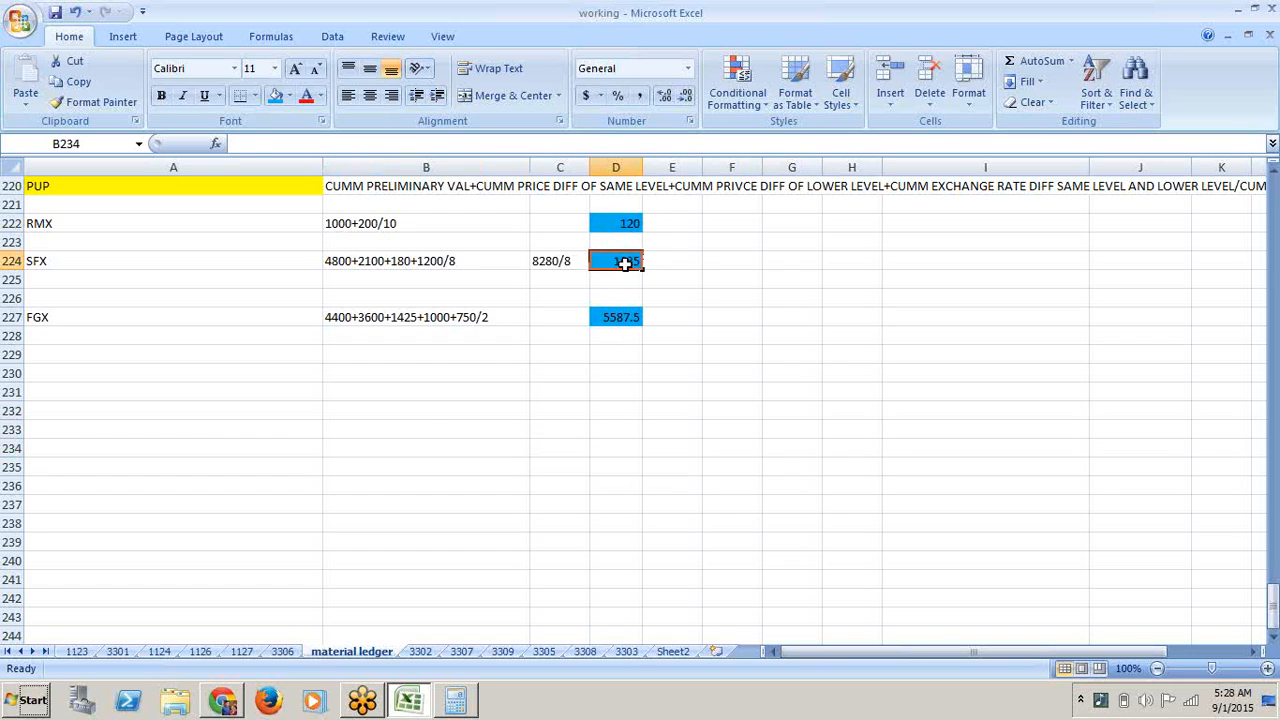
{"action": "left_click", "coordinate": [426, 398]}
{"action": "key", "text": "Up"}
{"action": "key", "text": "Up"}
{"action": "key", "text": "Up"}
{"action": "key", "text": "Up"}
{"action": "key", "text": "Up"}
{"action": "key", "text": "Up"}
{"action": "key", "text": "Up"}
{"action": "key", "text": "Up"}
{"action": "key", "text": "Up"}
{"action": "key", "text": "Up"}
{"action": "key", "text": "Up"}
{"action": "key", "text": "Up"}
{"action": "key", "text": "Up"}
{"action": "key", "text": "Up"}
{"action": "key", "text": "Up"}
{"action": "key", "text": "Up"}
{"action": "key", "text": "Up"}
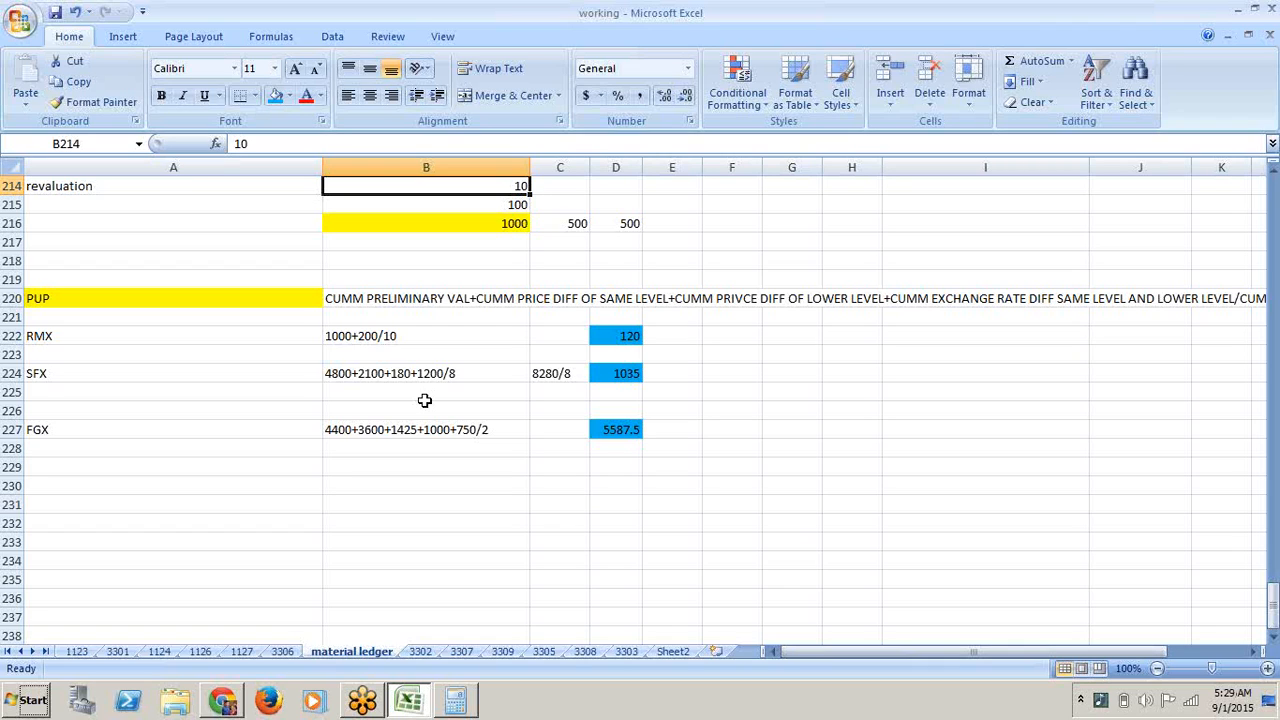
- Enter the heading REVALUATION OF CONSUMPTION in A230 and fill the cell light blue
{"action": "left_click", "coordinate": [262, 488]}
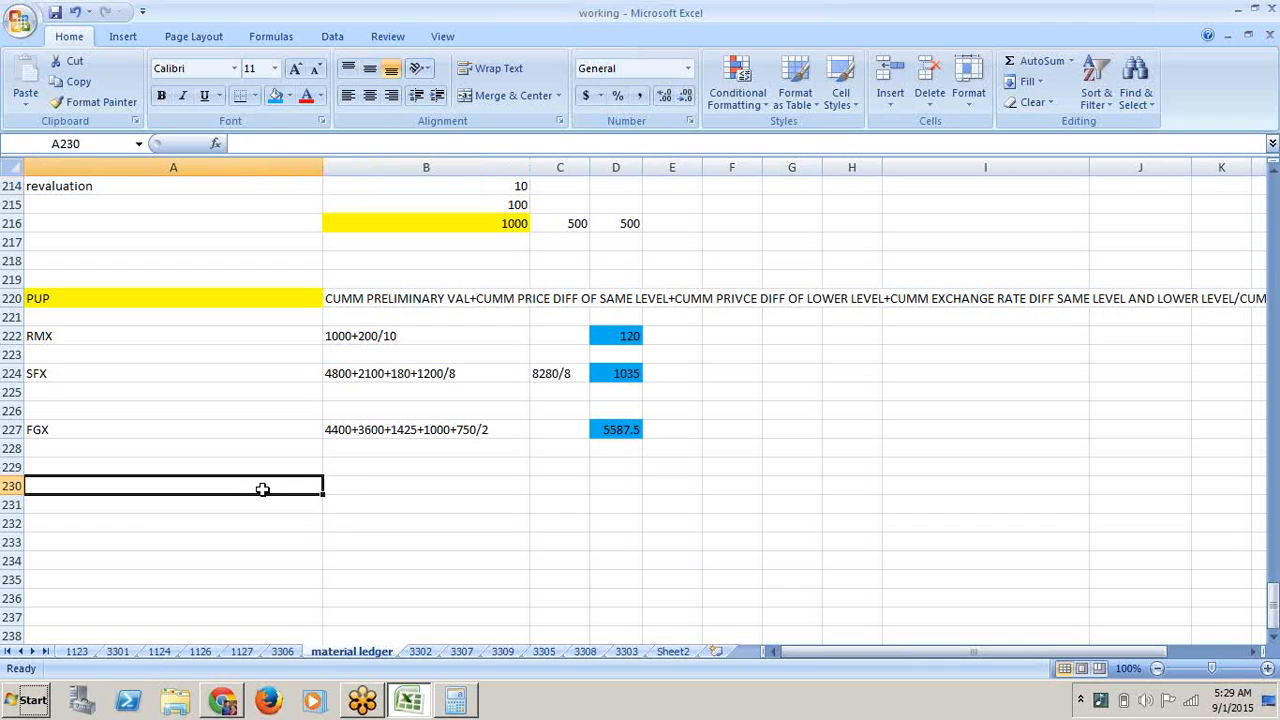
{"action": "type", "text": "REVA"}
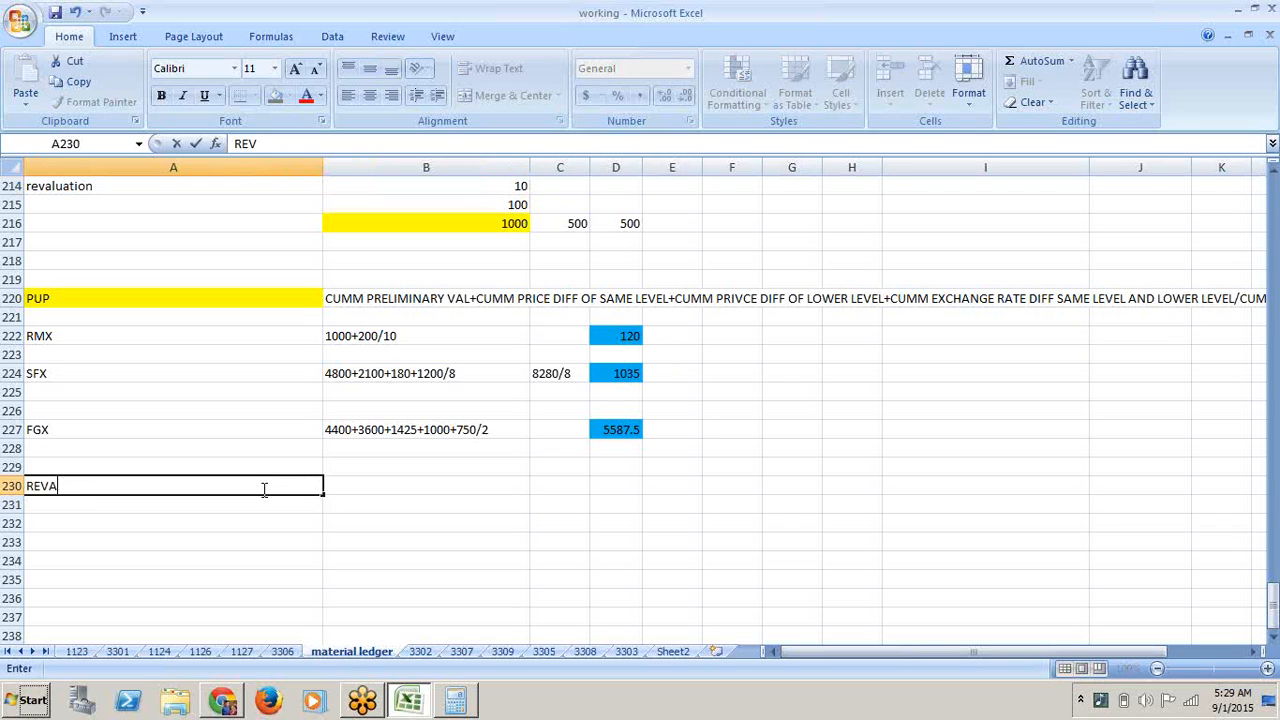
{"action": "type", "text": "LUATION "}
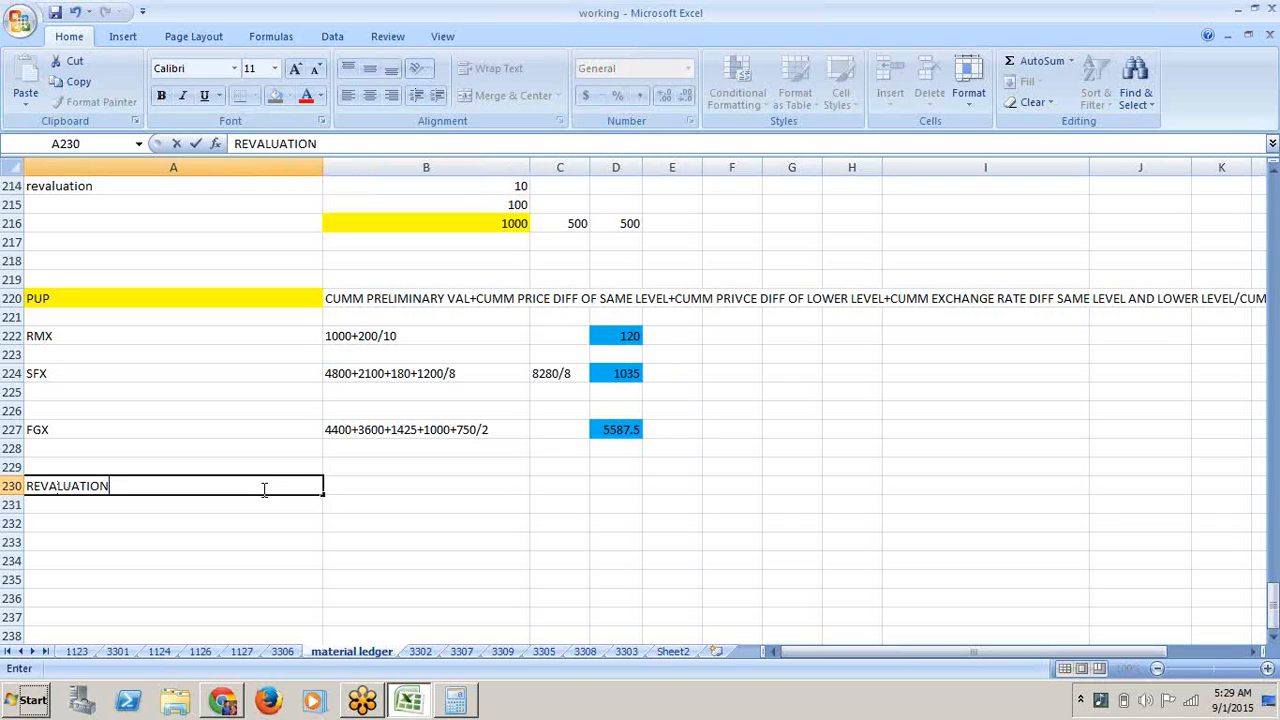
{"action": "type", "text": "OF CONSUM"}
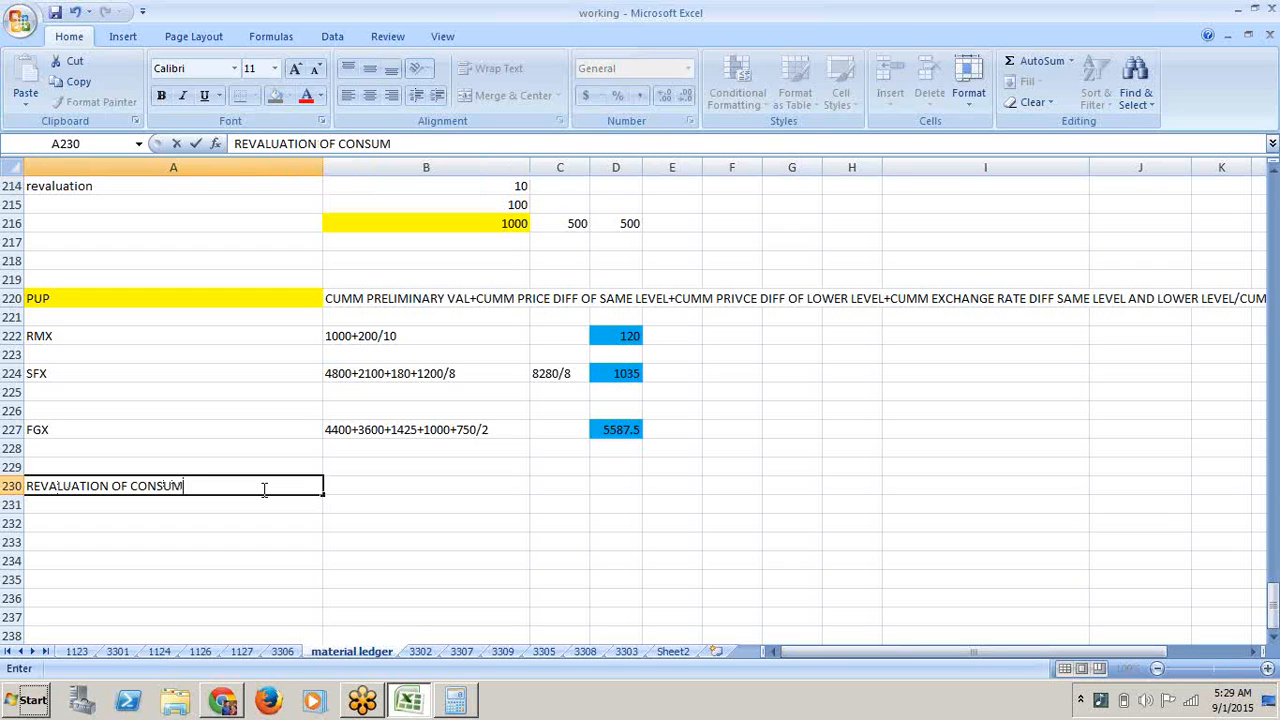
{"action": "type", "text": "PTION"}
{"action": "left_click", "coordinate": [356, 570]}
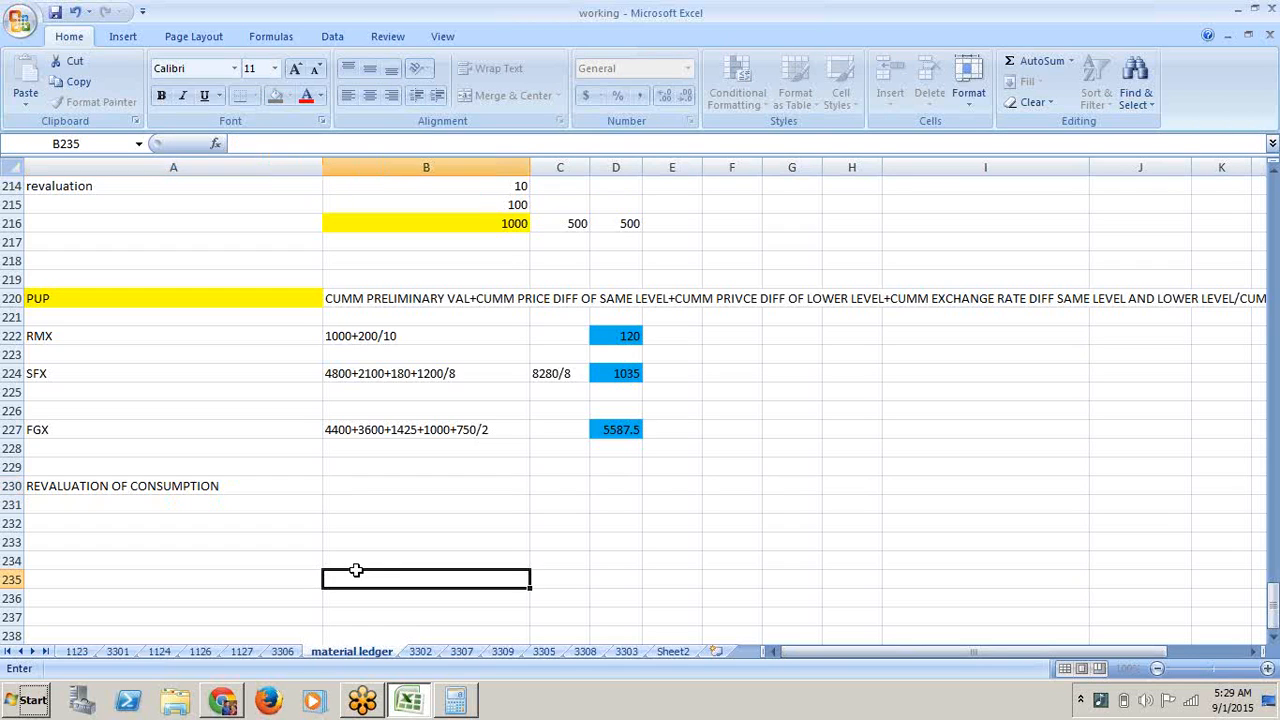
{"action": "left_click", "coordinate": [311, 493]}
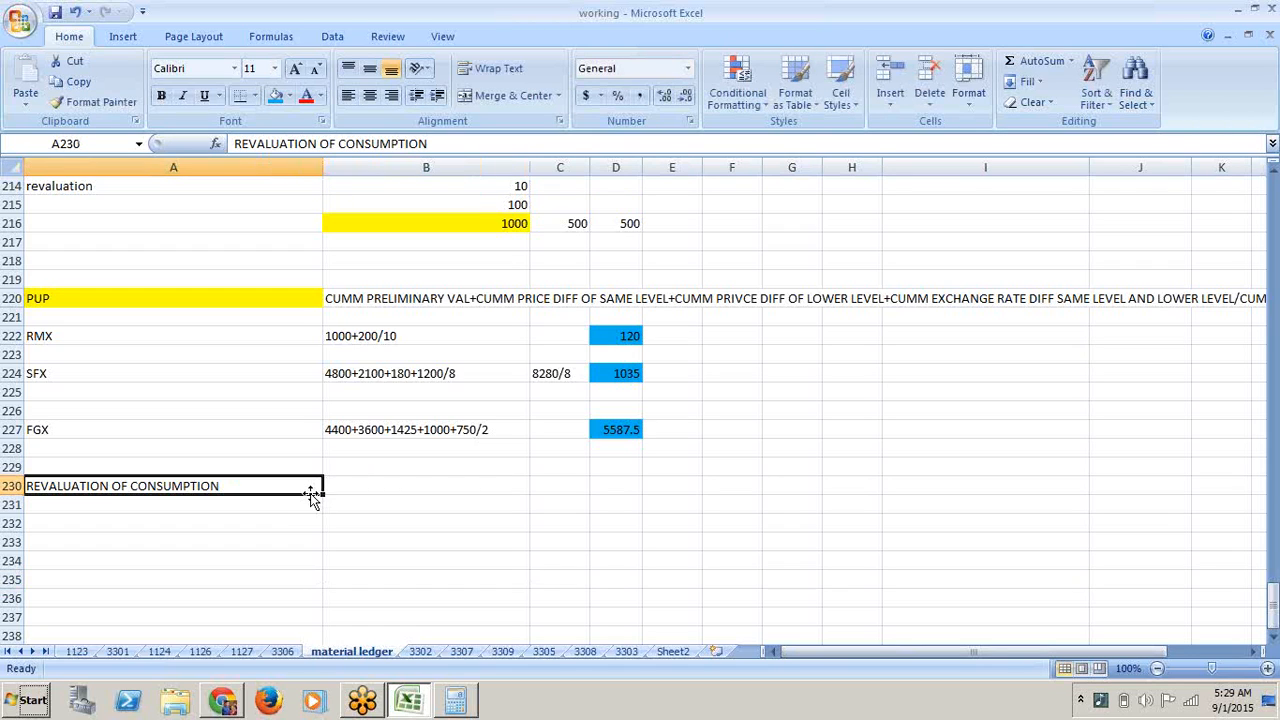
{"action": "left_click", "coordinate": [275, 95]}
{"action": "left_click", "coordinate": [558, 580]}
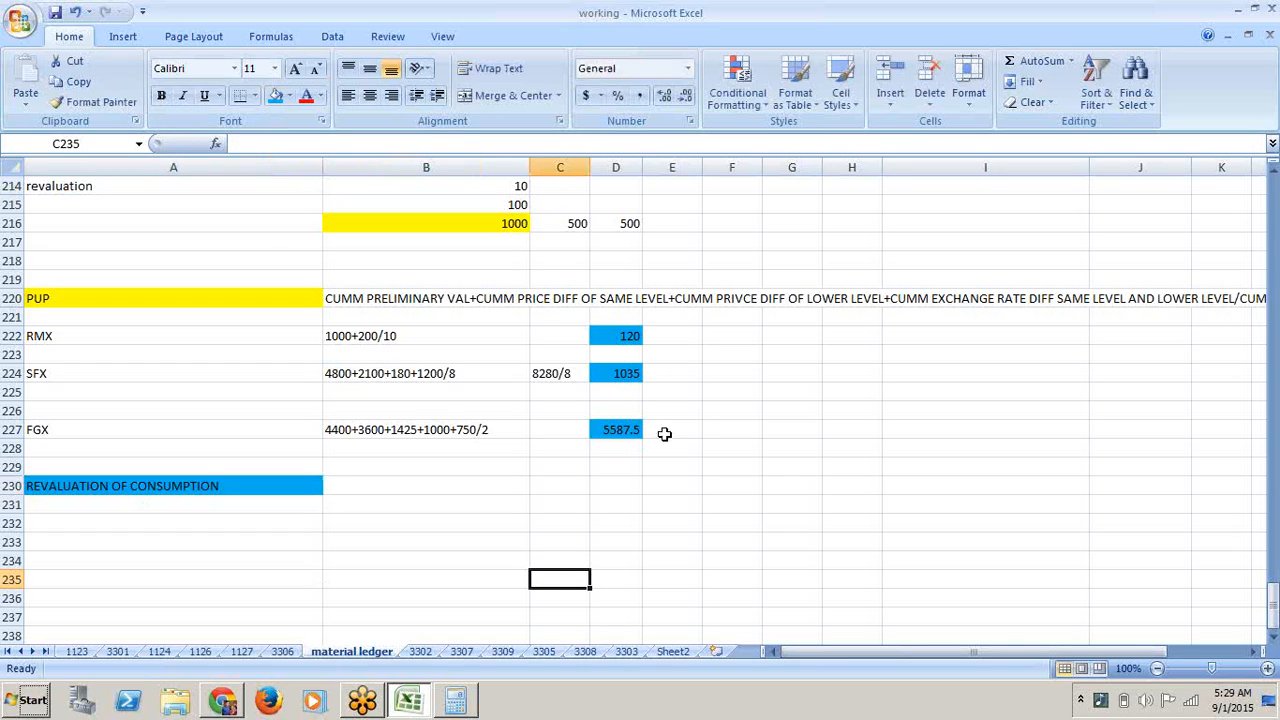
- Enter the quantities 9KG for RMX, 5KG for SFX and 1KG for FGX in column E
{"action": "left_click", "coordinate": [686, 337]}
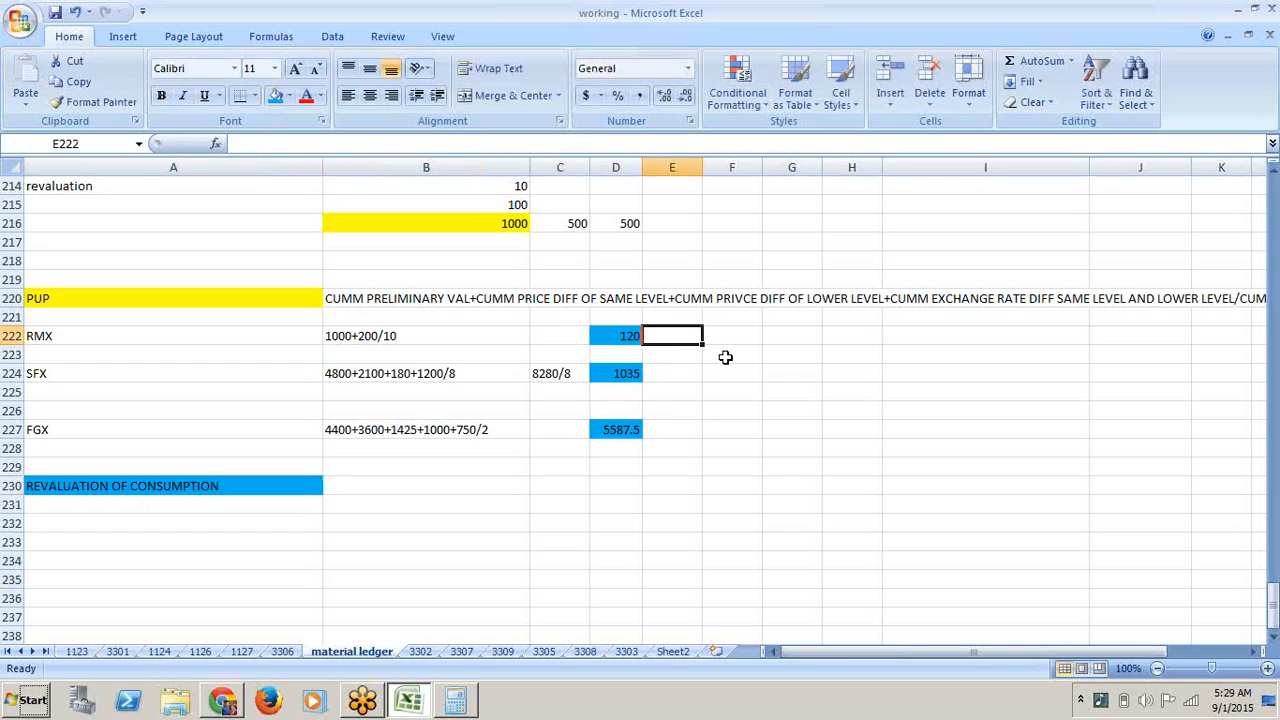
{"action": "type", "text": "9KG"}
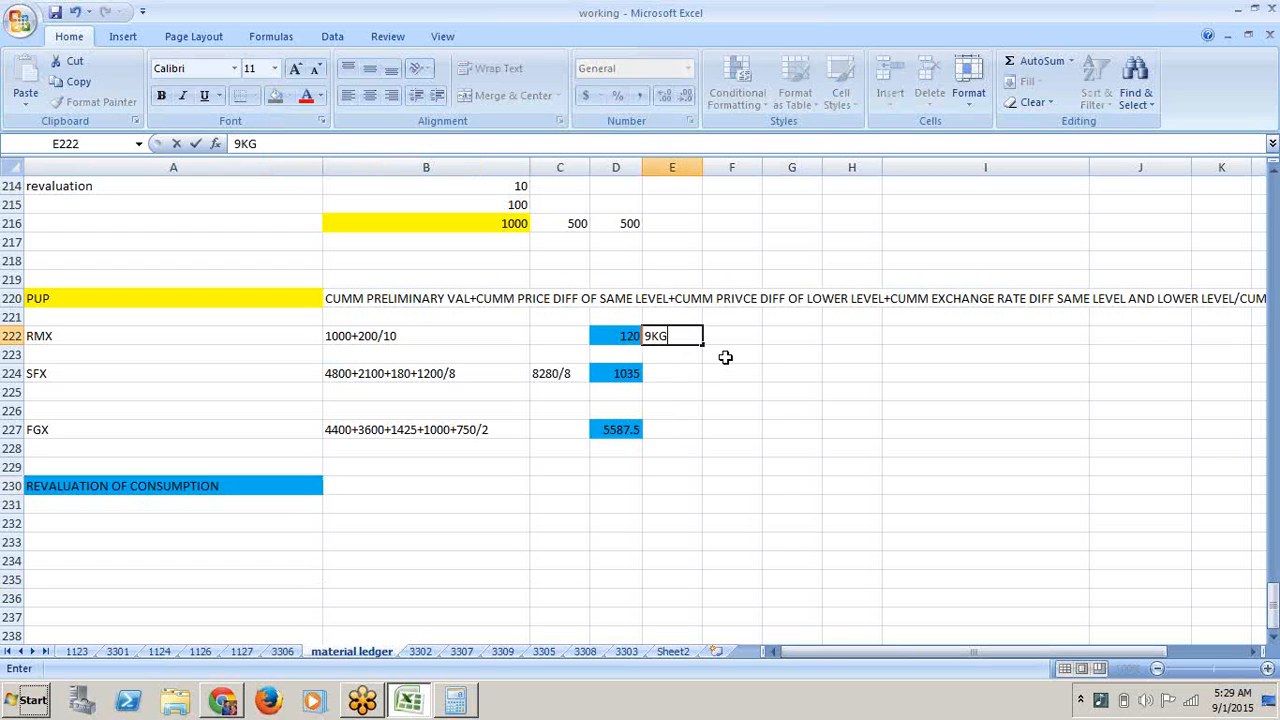
{"action": "key", "text": "Return"}
{"action": "key", "text": "Down"}
{"action": "type", "text": "5KG"}
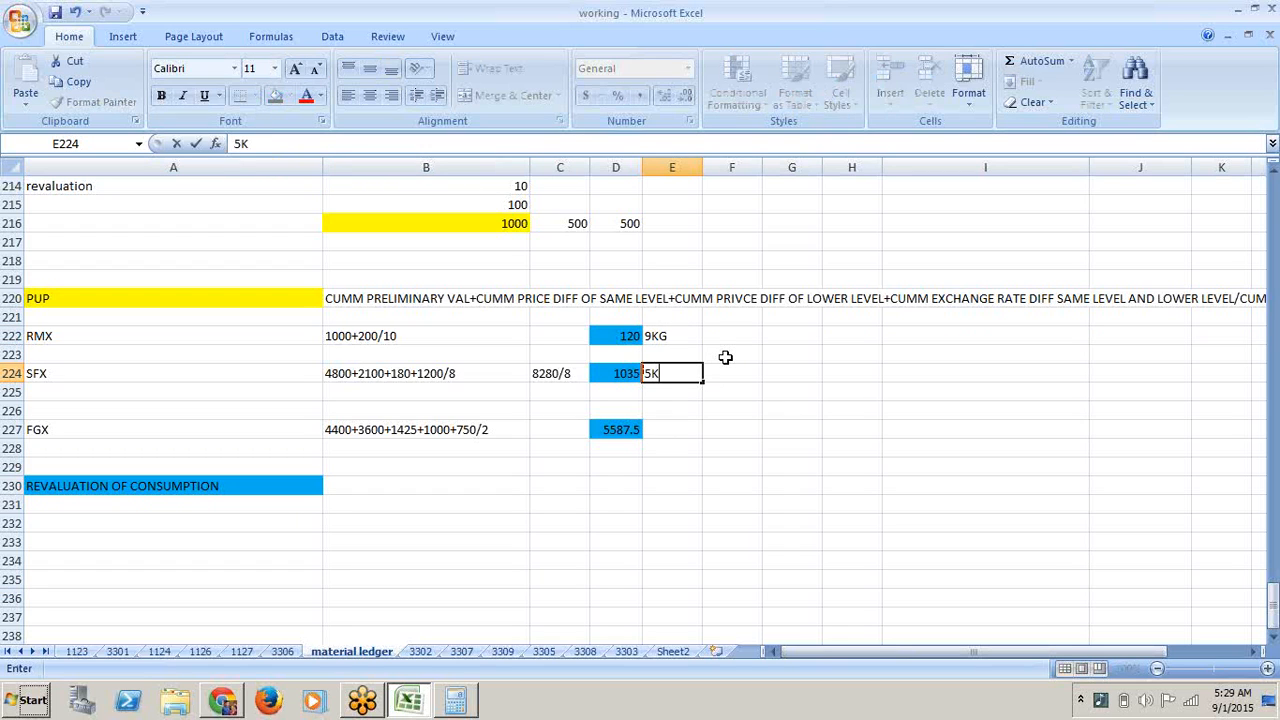
{"action": "key", "text": "Return"}
{"action": "key", "text": "Down"}
{"action": "key", "text": "Down"}
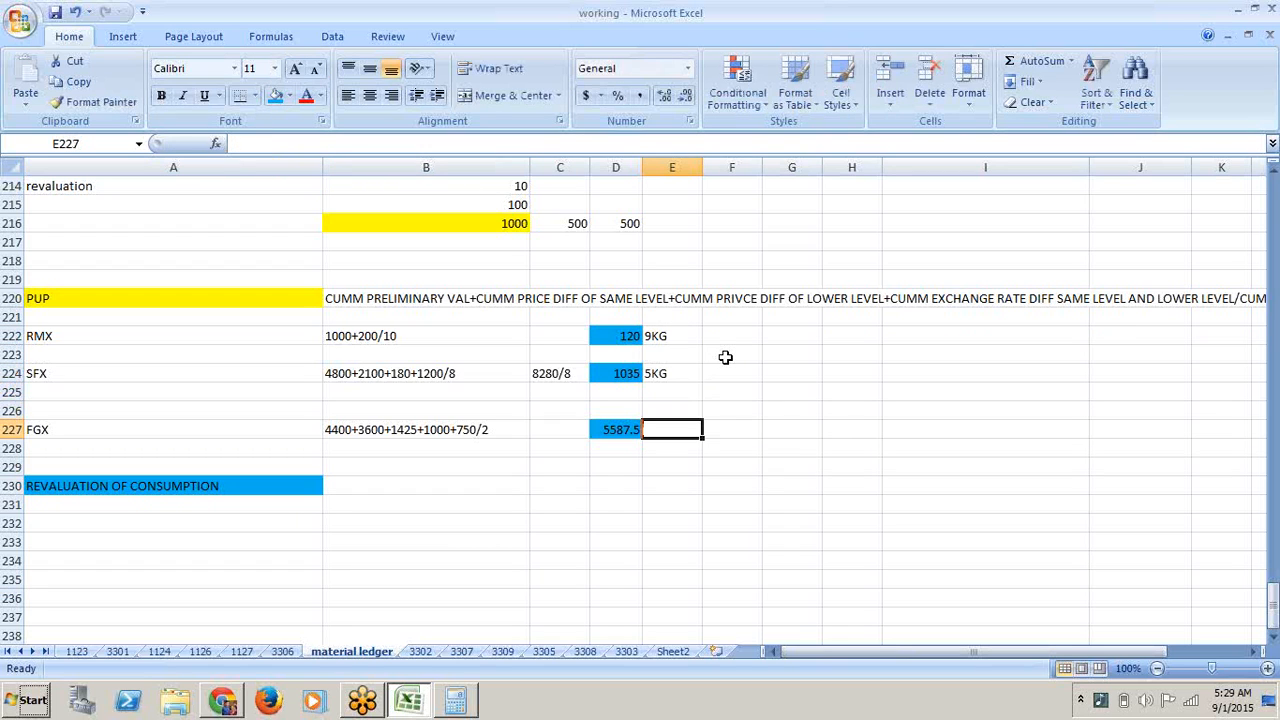
{"action": "type", "text": "1KG"}
{"action": "left_click", "coordinate": [597, 521]}
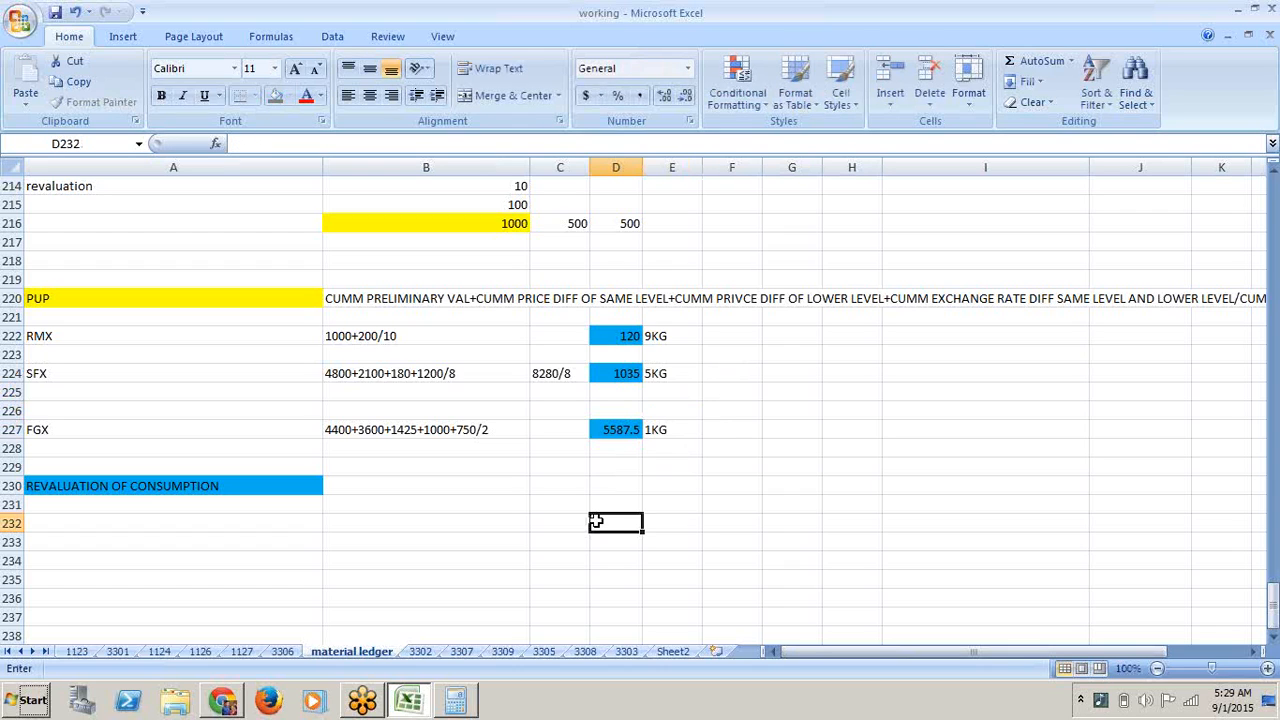
{"action": "left_click_drag", "start_coordinate": [680, 340], "coordinate": [683, 470]}
- Enter a second set of quantities in column F: 1KG for RMX, 3KG for SFX and 1KG for FGX
{"action": "left_click", "coordinate": [730, 344]}
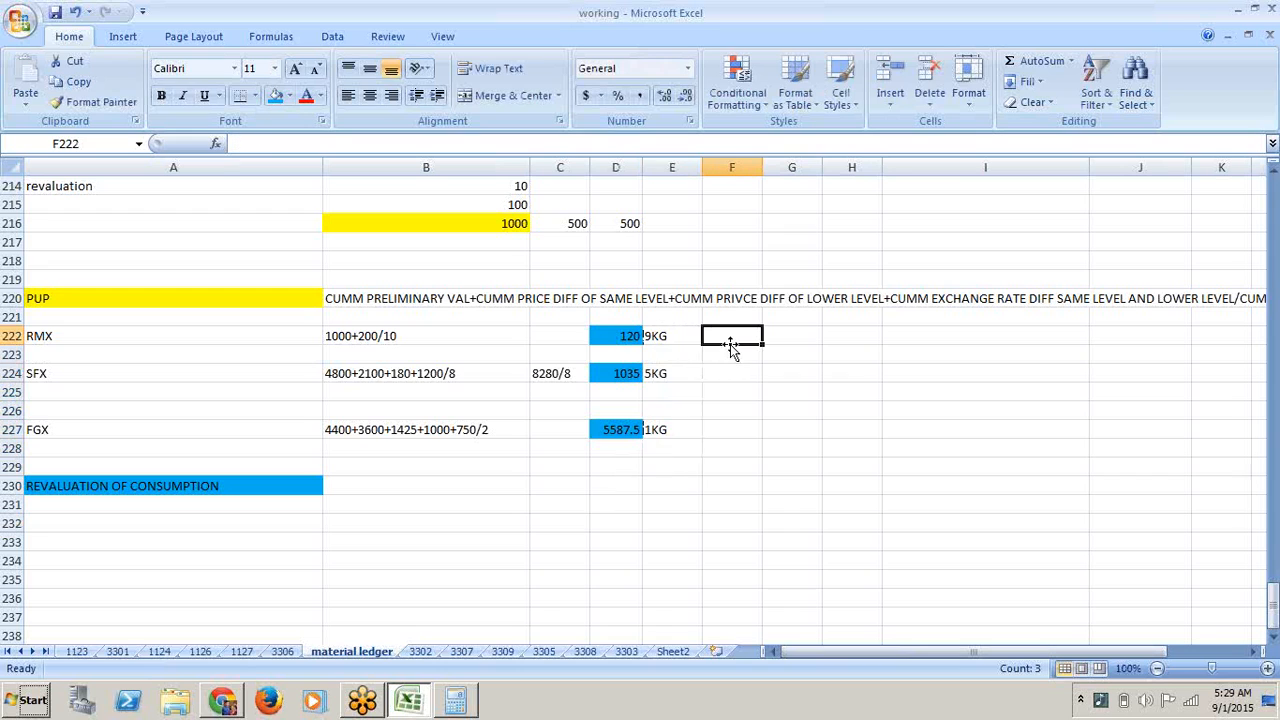
{"action": "type", "text": "1KG"}
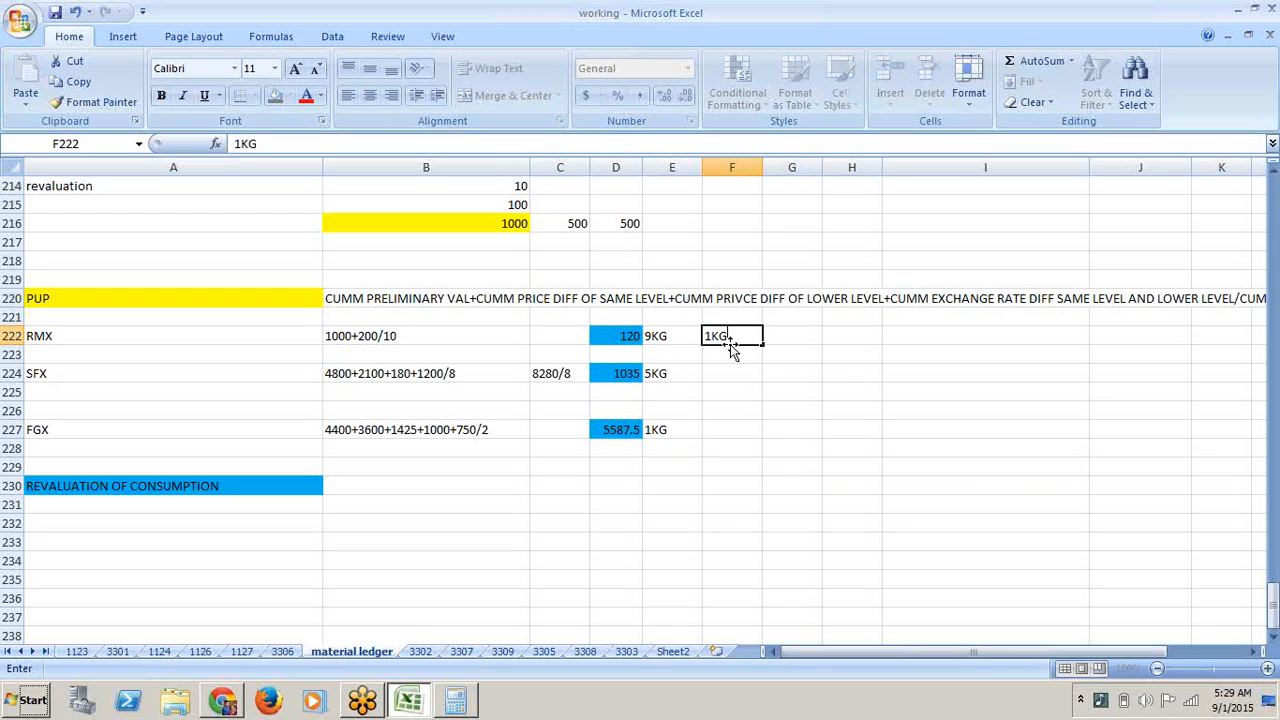
{"action": "key", "text": "Return"}
{"action": "key", "text": "Return"}
{"action": "type", "text": "3KG"}
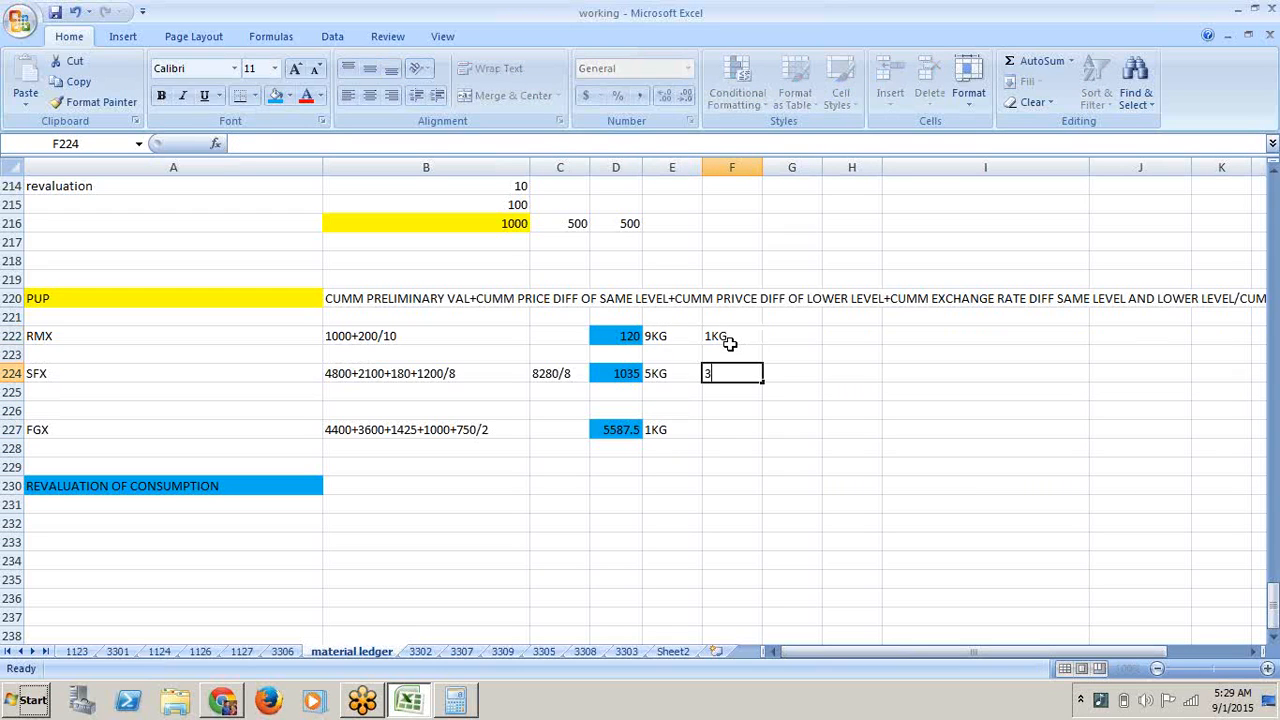
{"action": "key", "text": "Return"}
{"action": "key", "text": "Return"}
{"action": "key", "text": "Return"}
{"action": "type", "text": "1KG"}
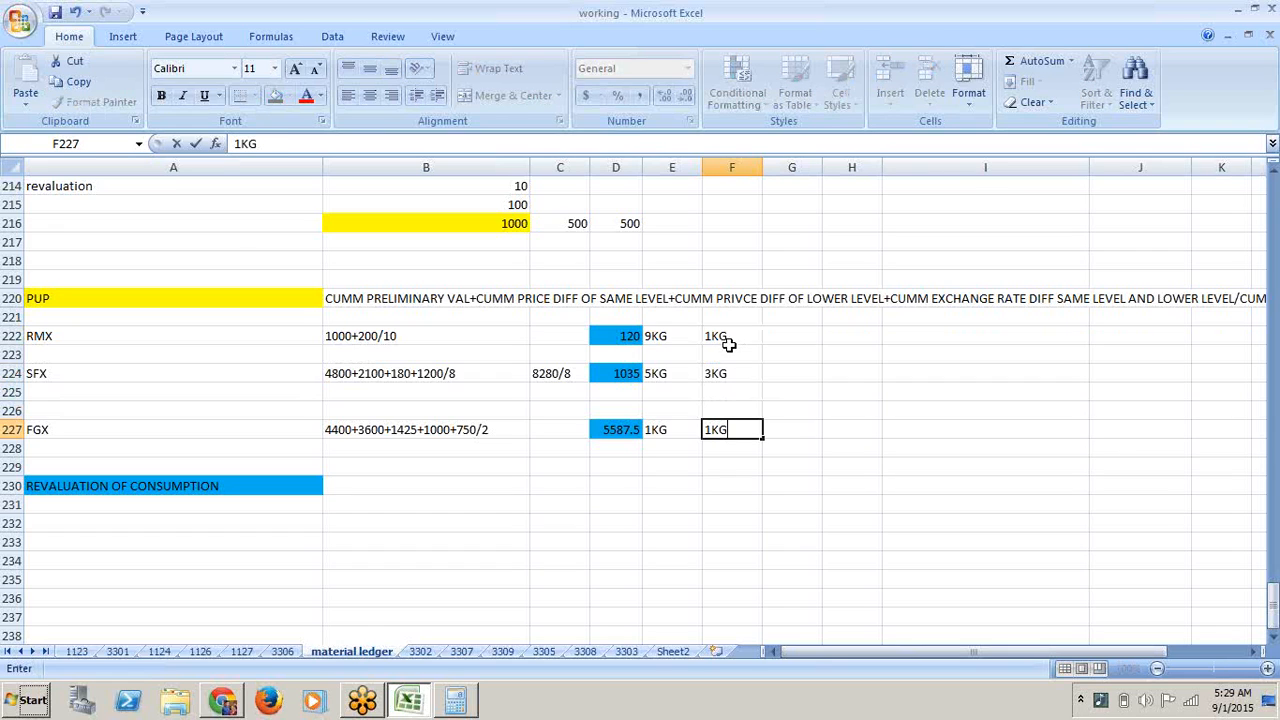
{"action": "left_click", "coordinate": [764, 538]}
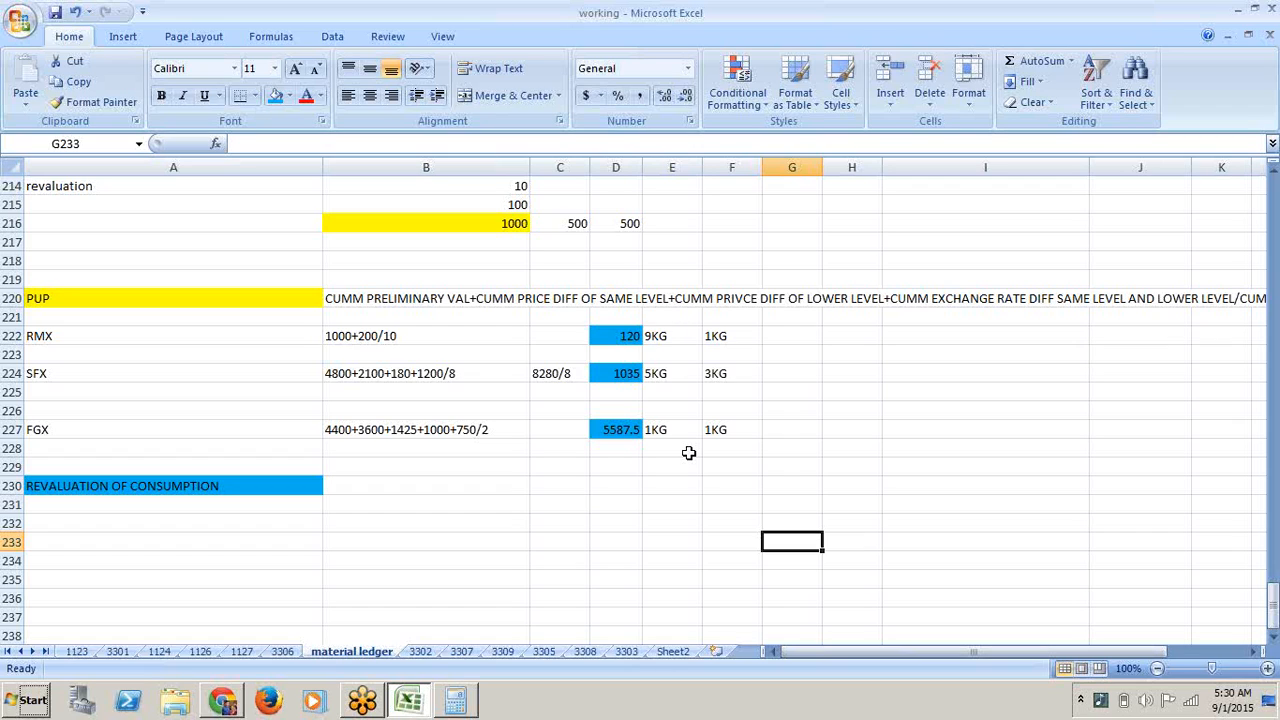
- Enter the labels AT PUP in A232 and COGS in A234 under the revaluation of consumption heading
{"action": "left_click", "coordinate": [628, 432]}
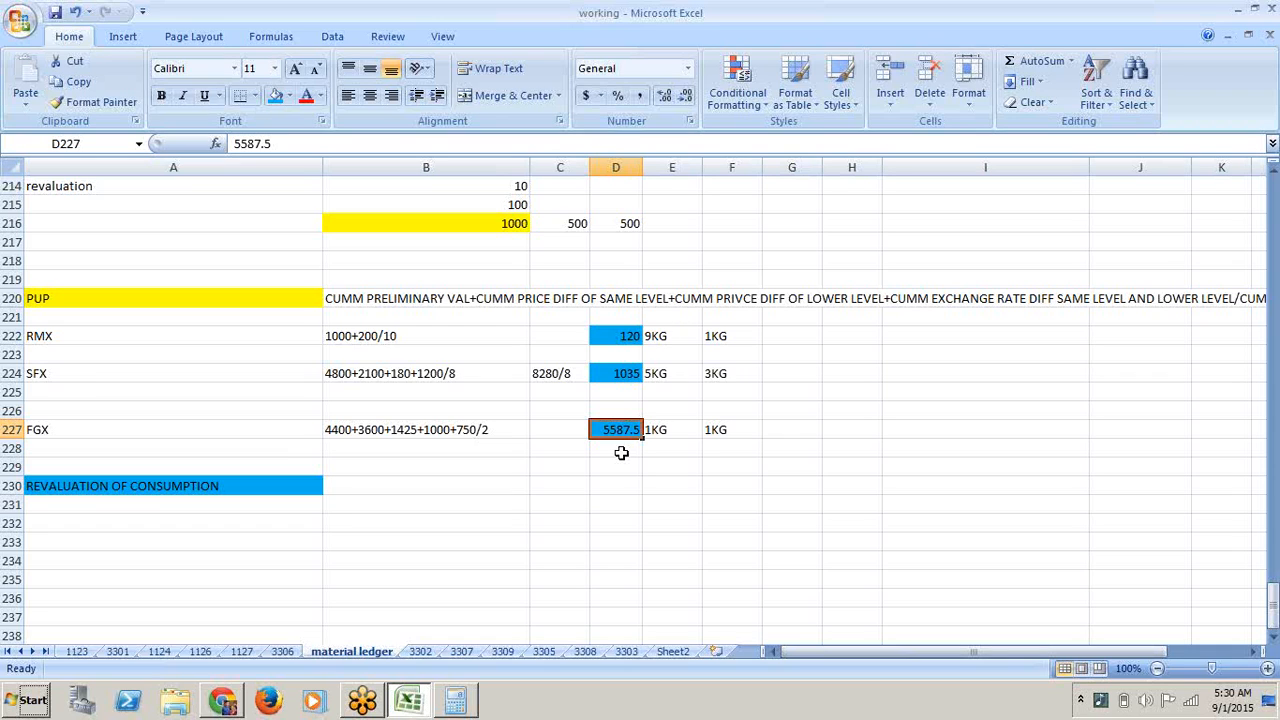
{"action": "left_click", "coordinate": [424, 422]}
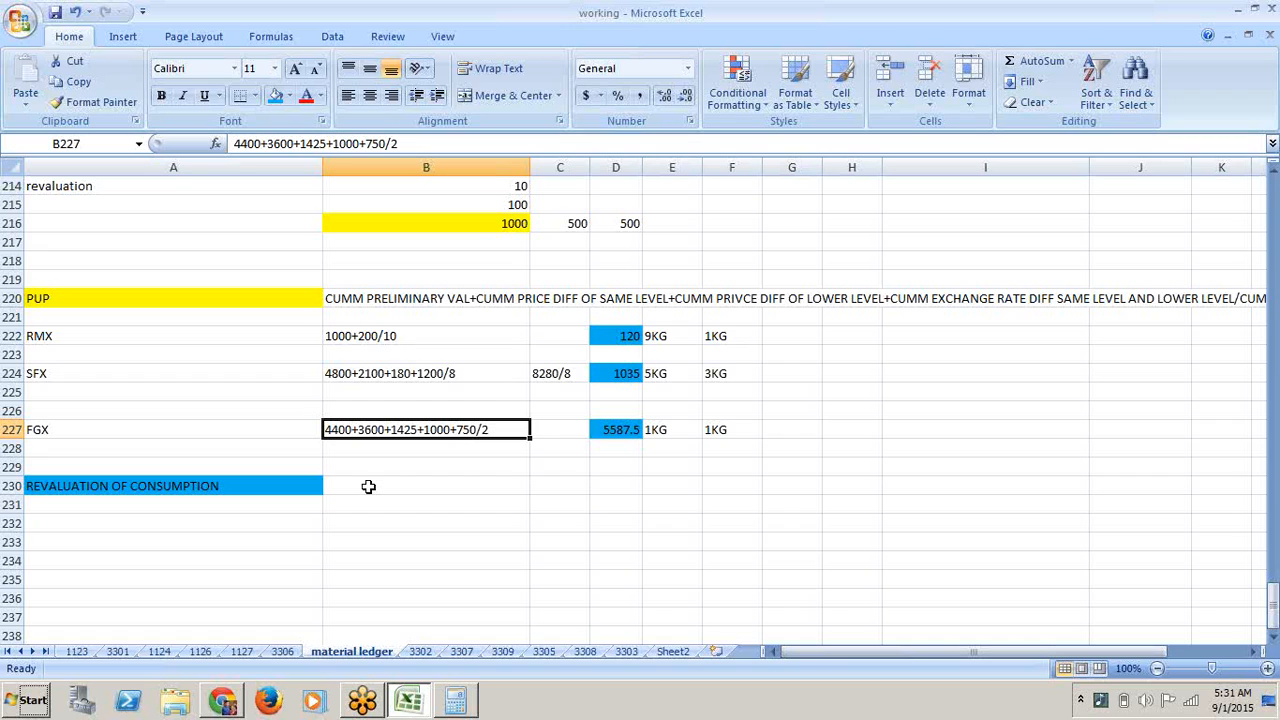
{"action": "left_click", "coordinate": [285, 520]}
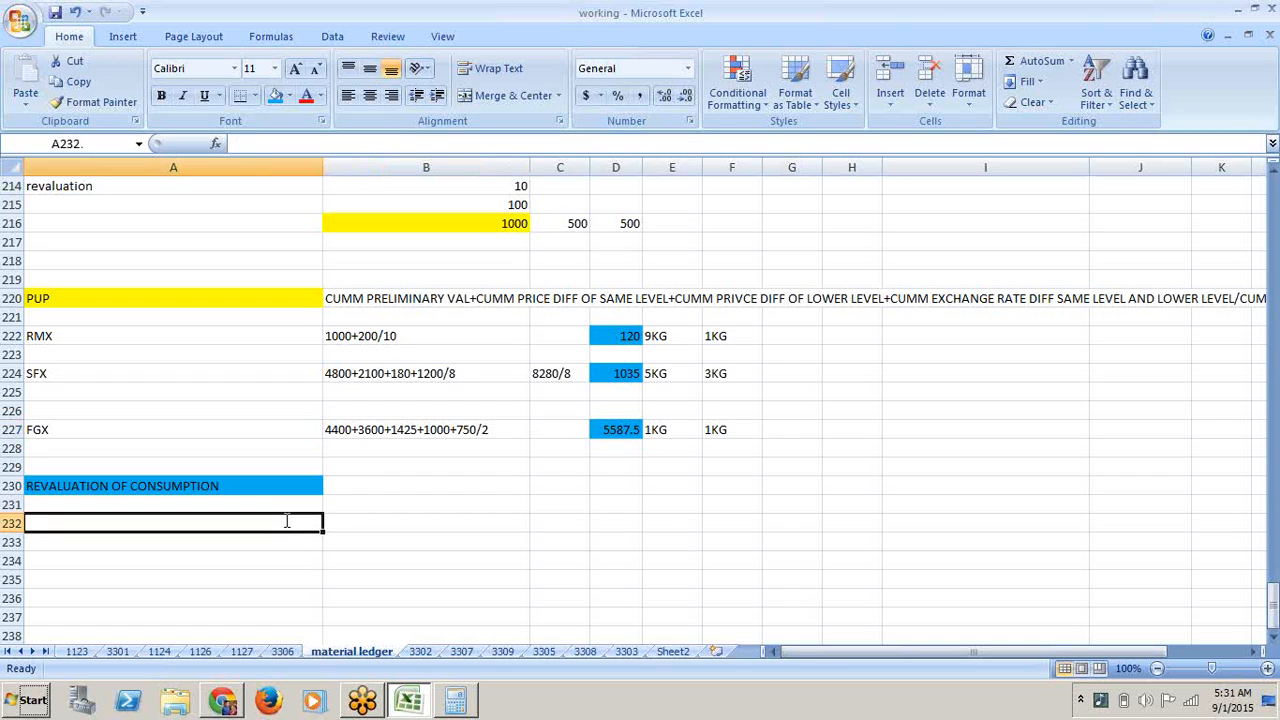
{"action": "type", "text": "AT PUP"}
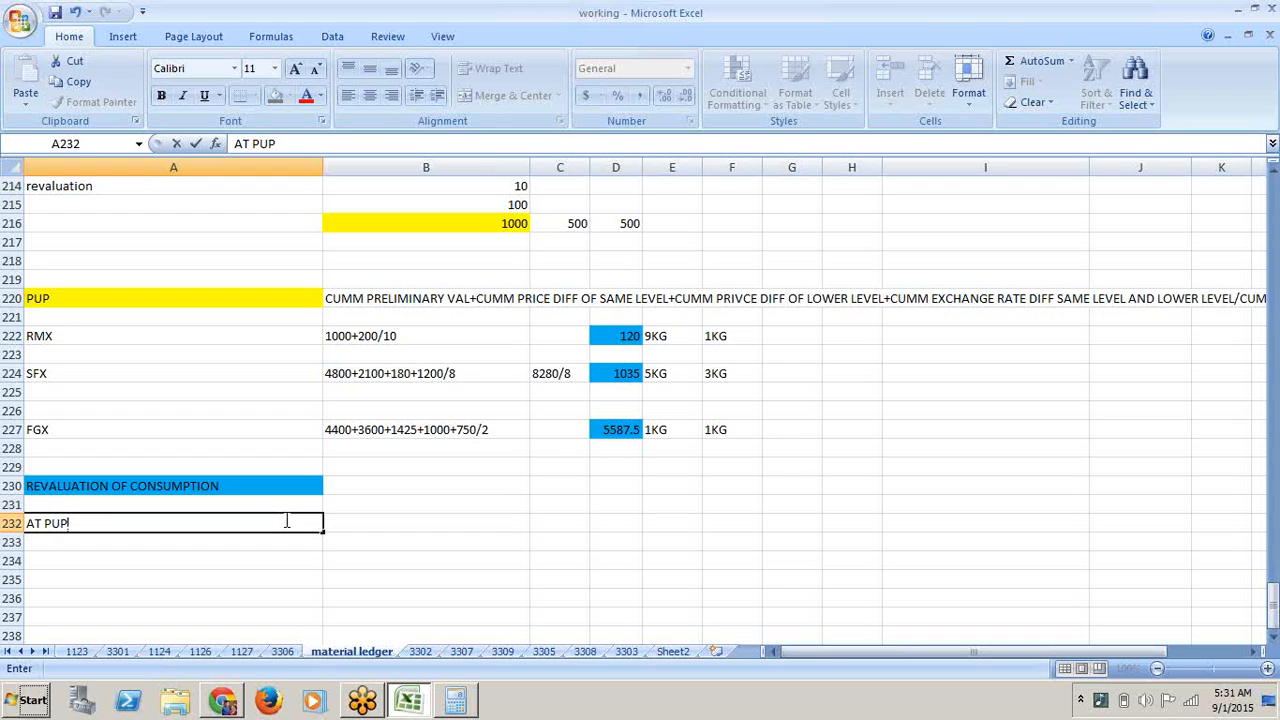
{"action": "key", "text": "Return"}
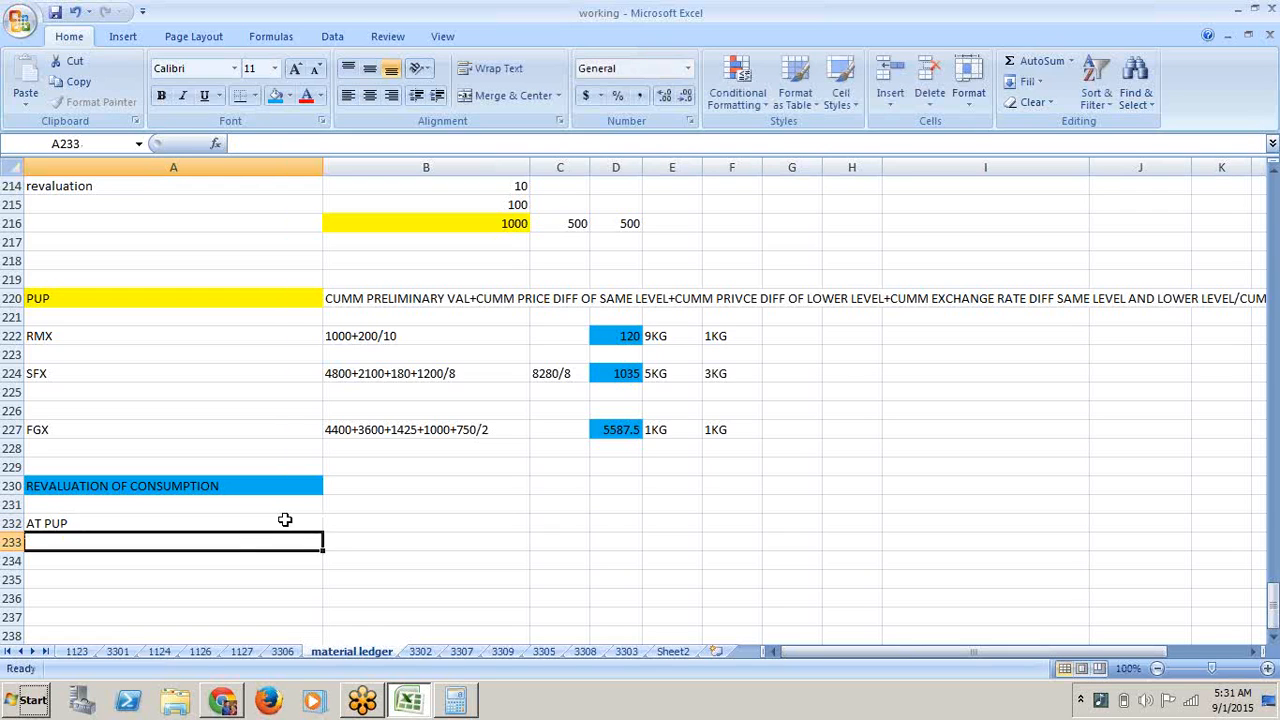
{"action": "key", "text": "Return"}
{"action": "type", "text": "COGS"}
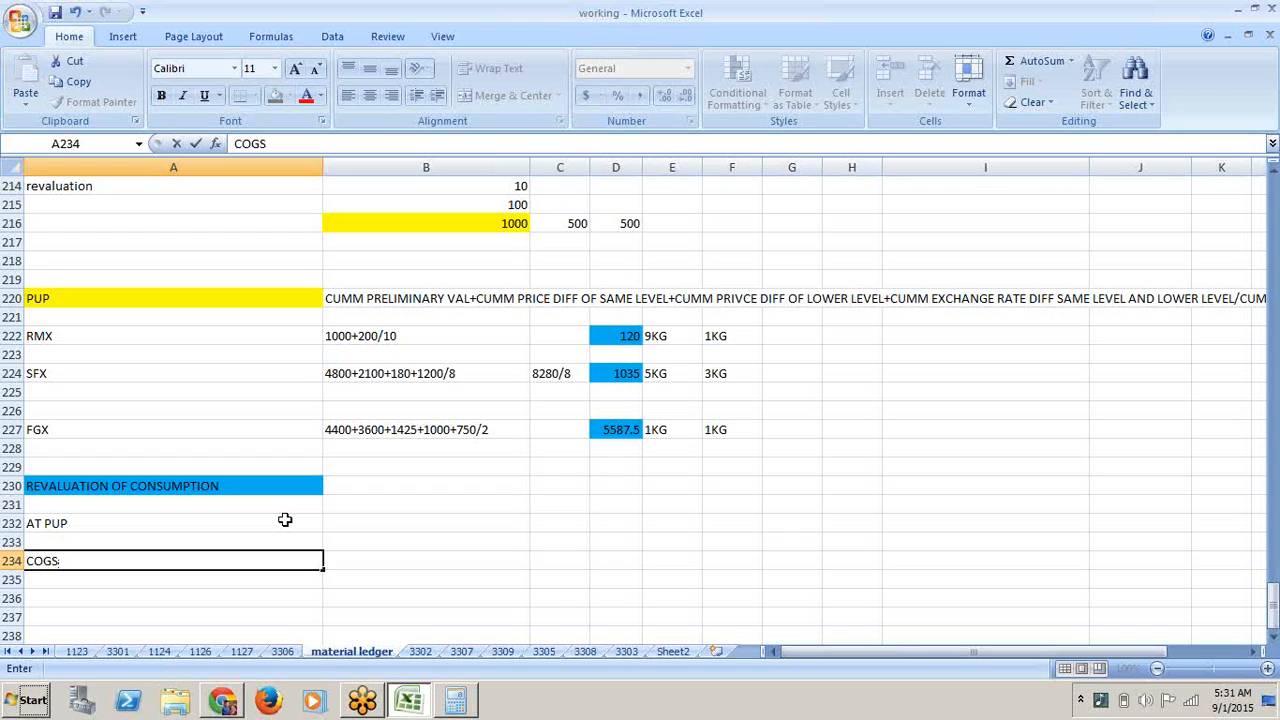
- Enter RM PRICE DIFF+SFG PRICE DIFF+FG PRICE DIFF in B234 as the COGS composition
{"action": "left_click", "coordinate": [371, 559]}
{"action": "type", "text": "P"}
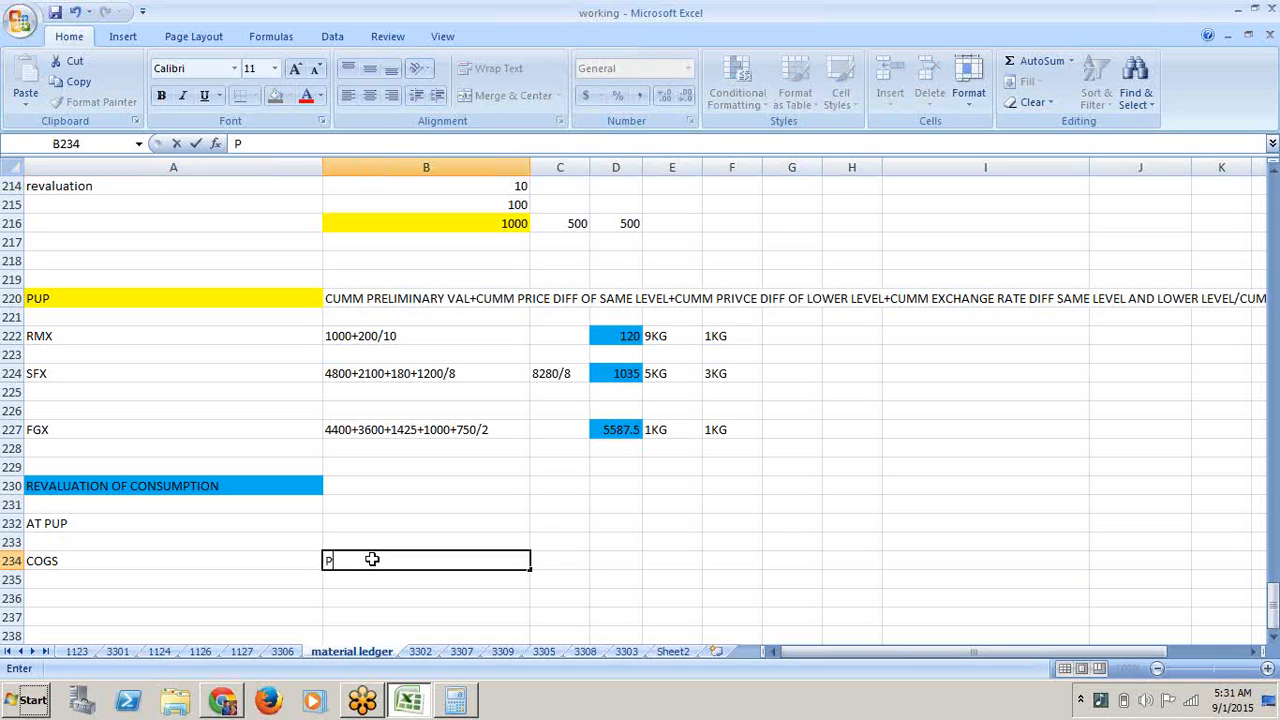
{"action": "key", "text": "BackSpace"}
{"action": "type", "text": "RM PRICE DI"}
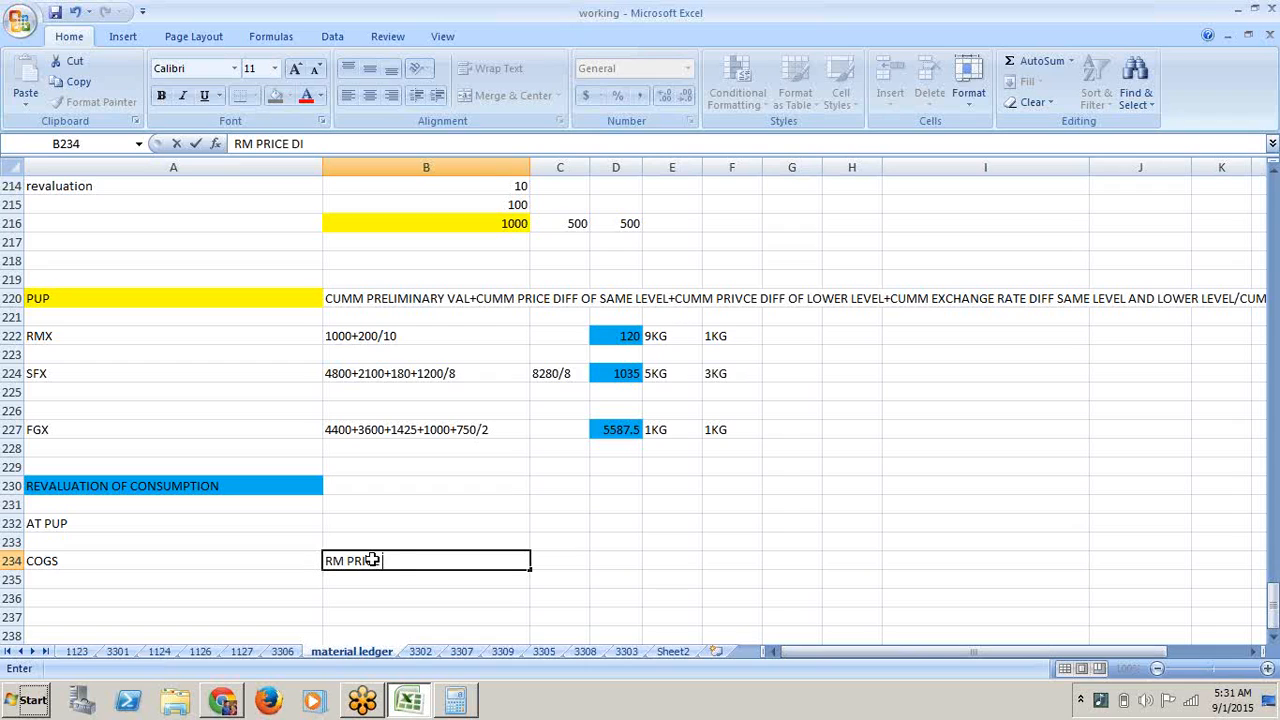
{"action": "type", "text": "FF+"}
{"action": "type", "text": "SF"}
{"action": "type", "text": "G P"}
{"action": "type", "text": "RICE DIFF"}
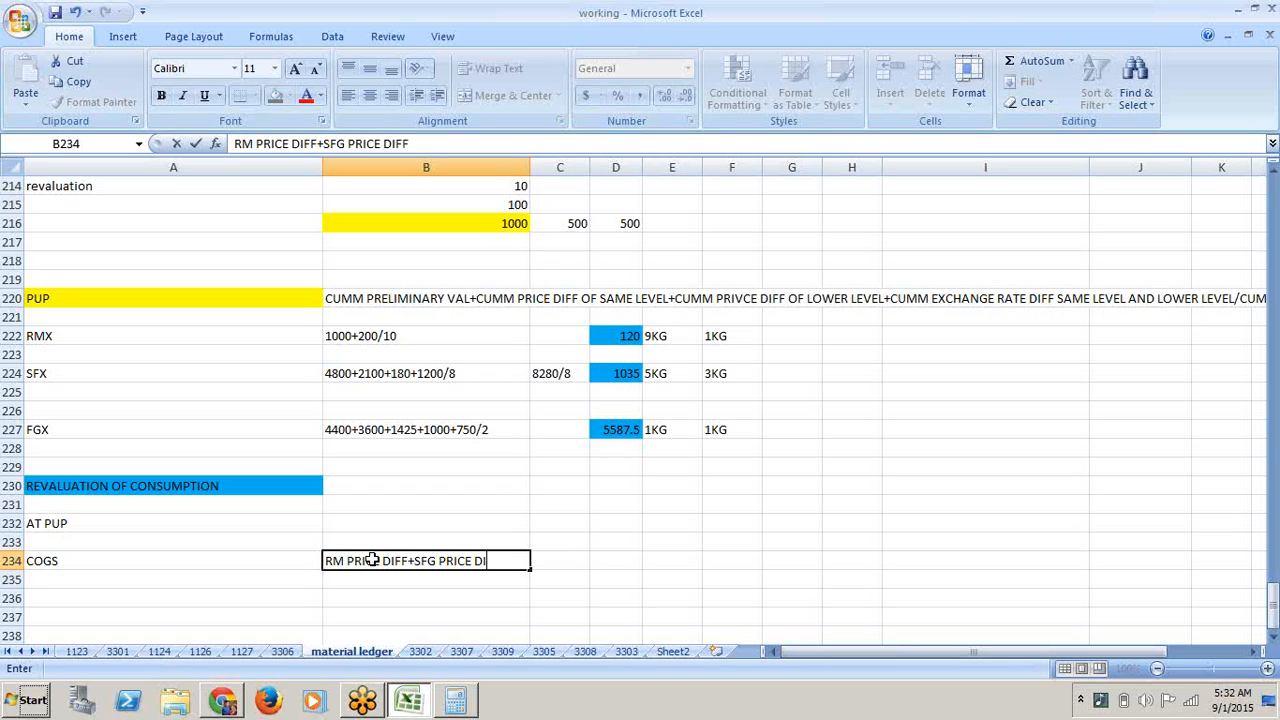
{"action": "type", "text": "+FG PRICE DIFF"}
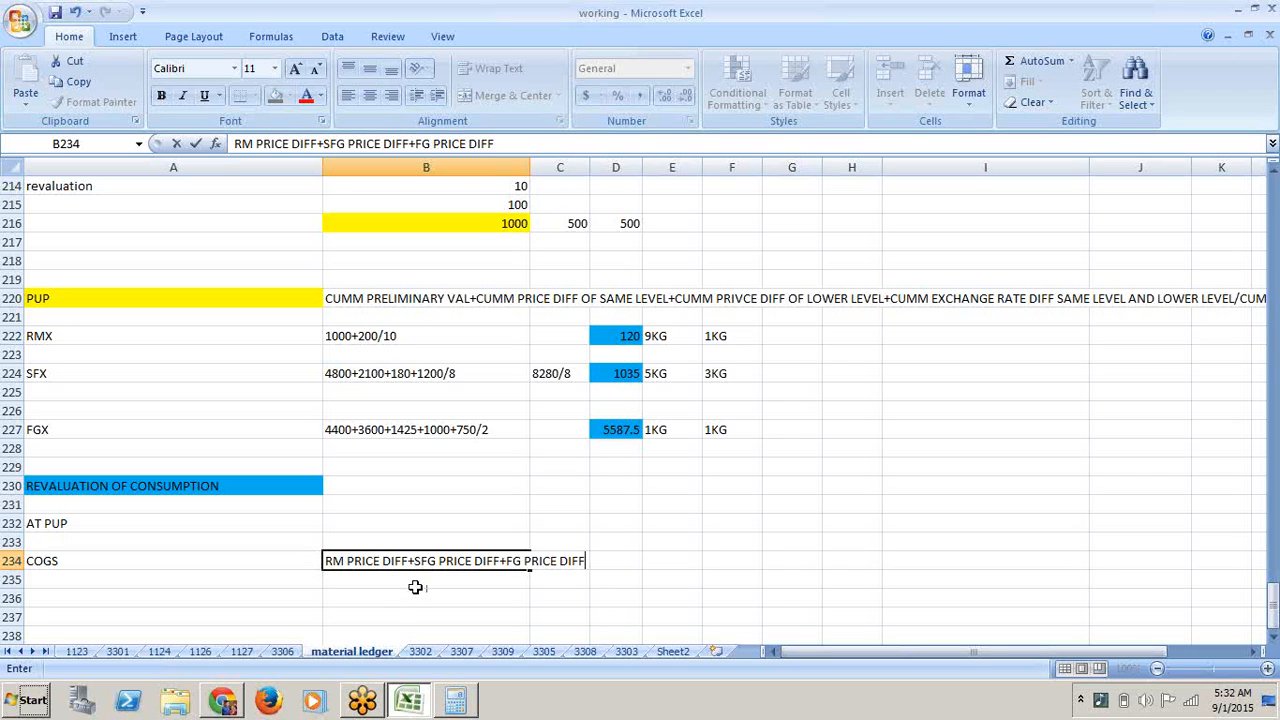
{"action": "left_click", "coordinate": [408, 592]}
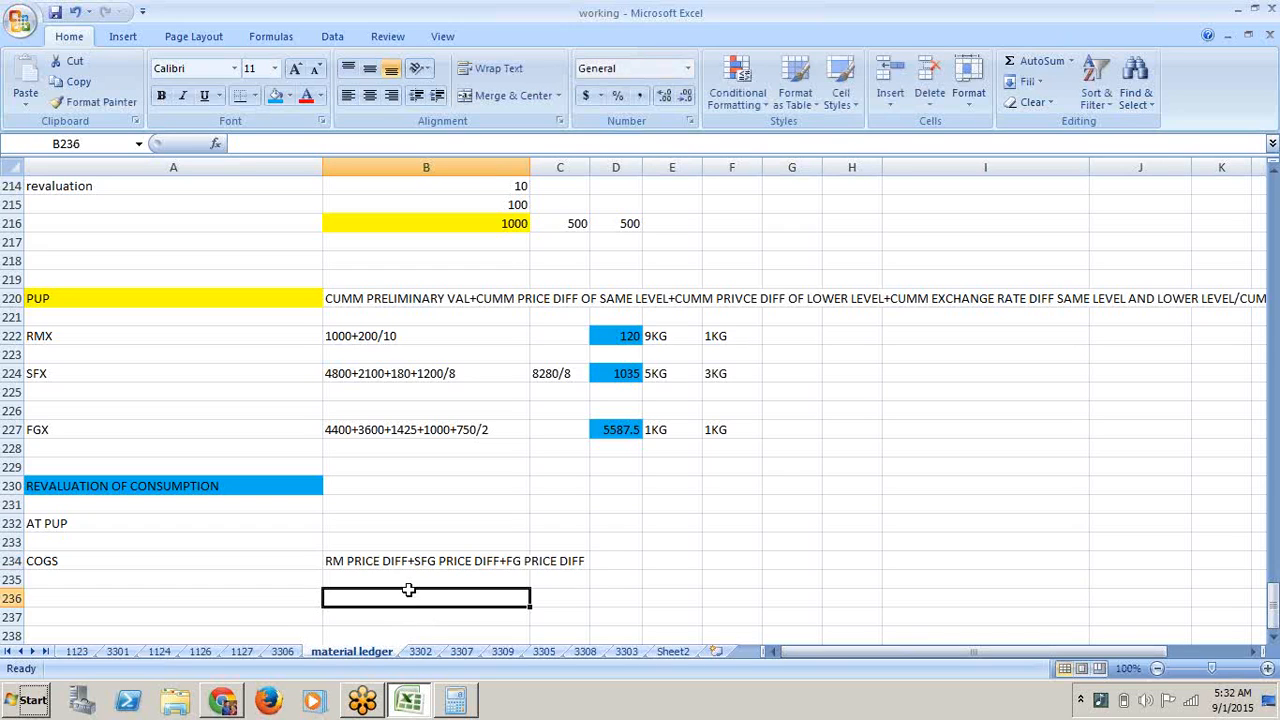
- Examine the FGX quantities and the SFGX price variance amounts rolled up to the next level
{"action": "left_click", "coordinate": [670, 432]}
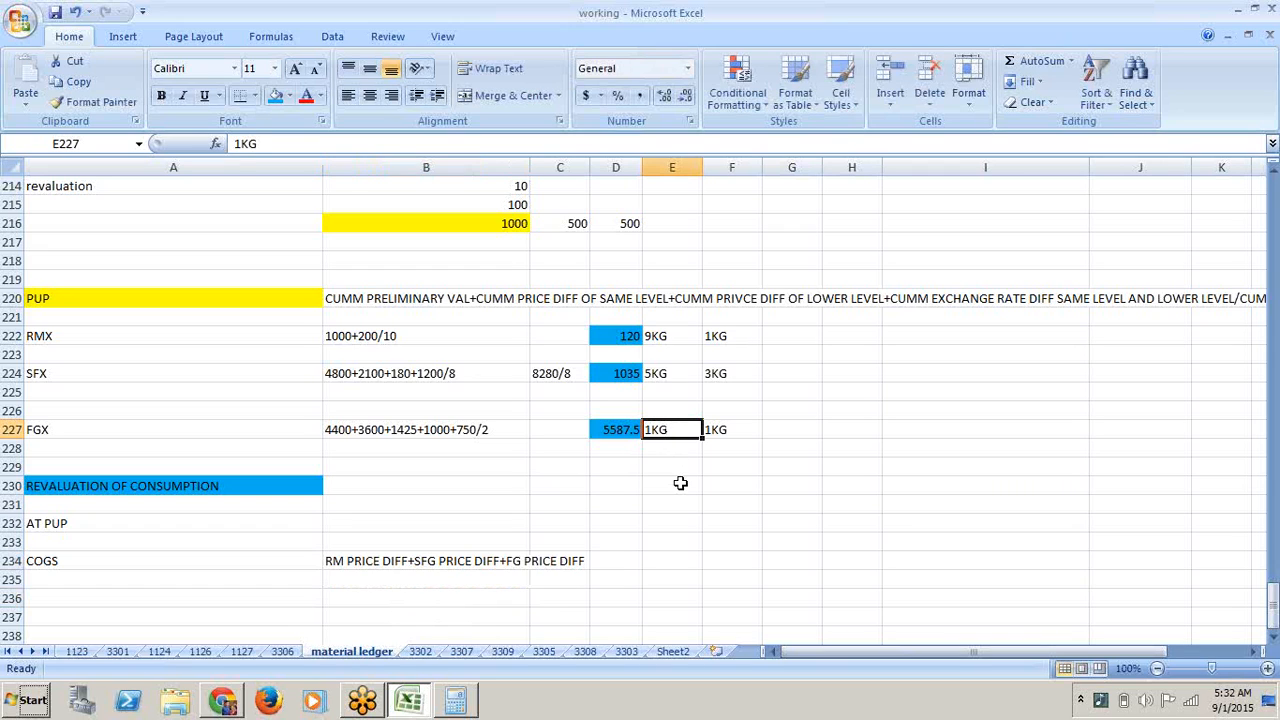
{"action": "left_click", "coordinate": [728, 434]}
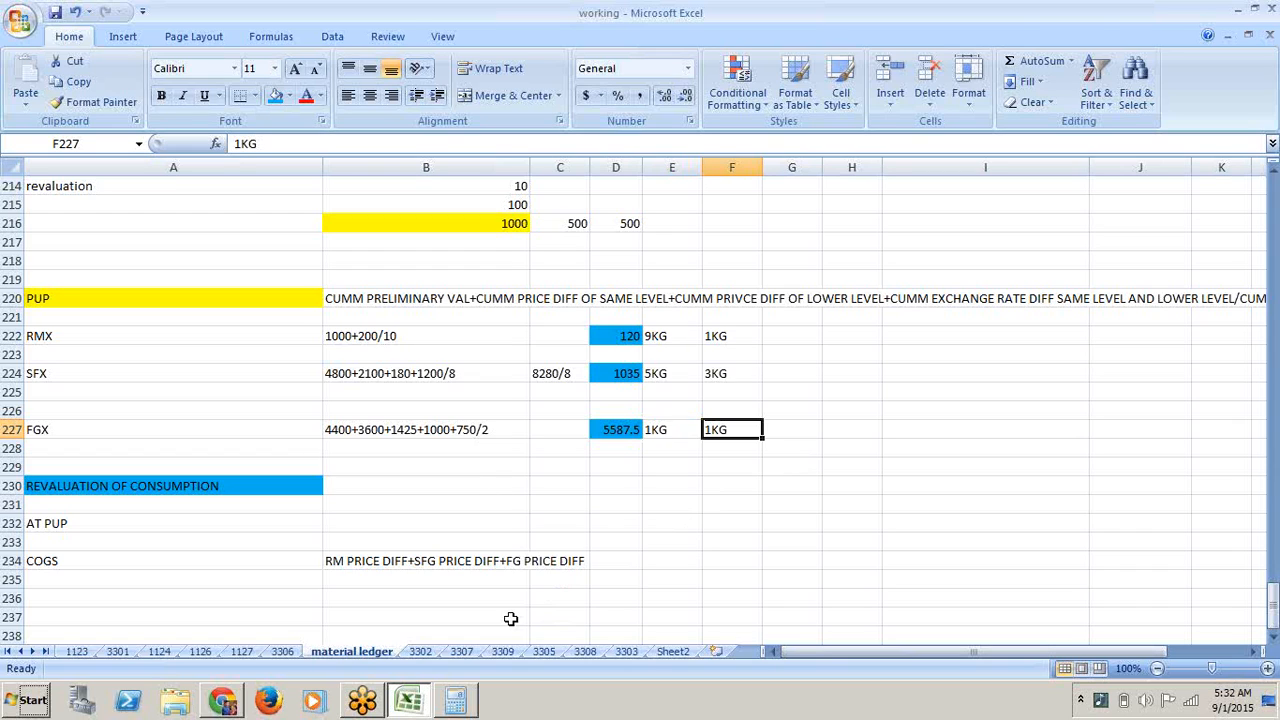
{"action": "left_click", "coordinate": [434, 586]}
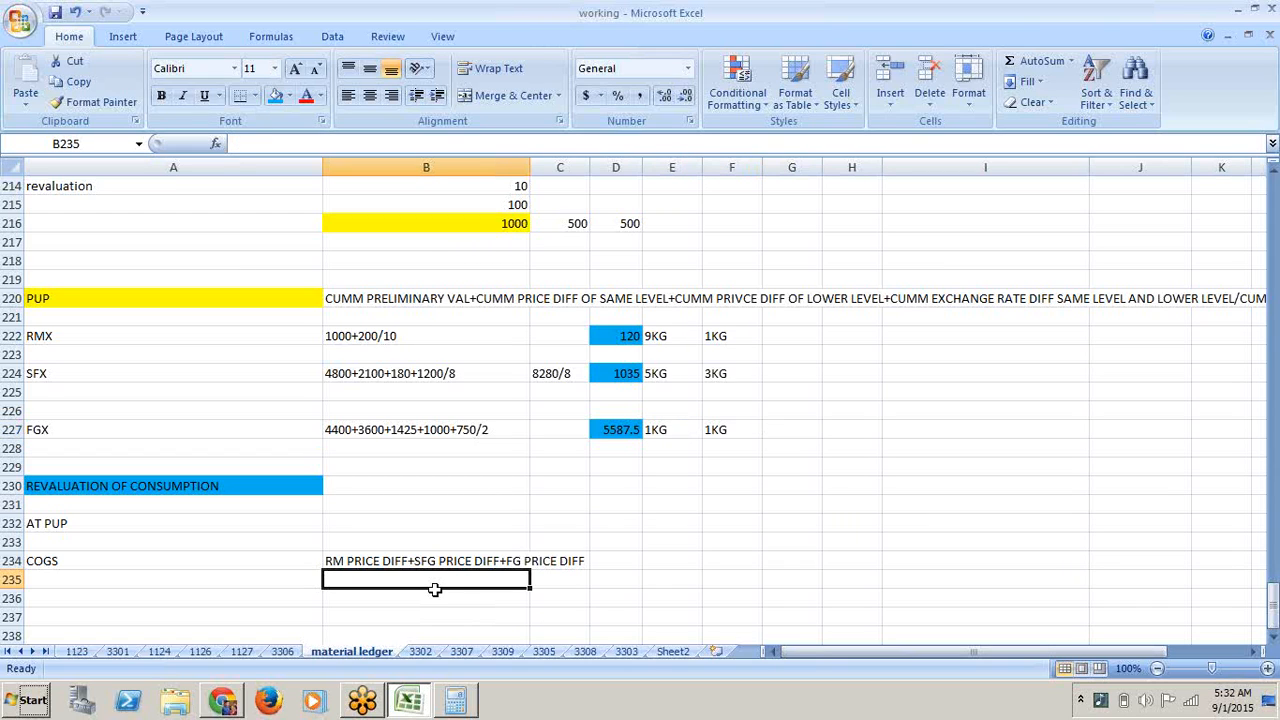
{"action": "key", "text": "Up"}
{"action": "key", "text": "Up"}
{"action": "key", "text": "Up"}
{"action": "key", "text": "Up"}
{"action": "key", "text": "Up"}
{"action": "key", "text": "Up"}
{"action": "key", "text": "Up"}
{"action": "key", "text": "Up"}
{"action": "key", "text": "Up"}
{"action": "key", "text": "Up"}
{"action": "key", "text": "Up"}
{"action": "key", "text": "Up"}
{"action": "key", "text": "Up"}
{"action": "key", "text": "Up"}
{"action": "key", "text": "Up"}
{"action": "key", "text": "Up"}
{"action": "key", "text": "Up"}
{"action": "key", "text": "Up"}
{"action": "key", "text": "Up"}
{"action": "key", "text": "Up"}
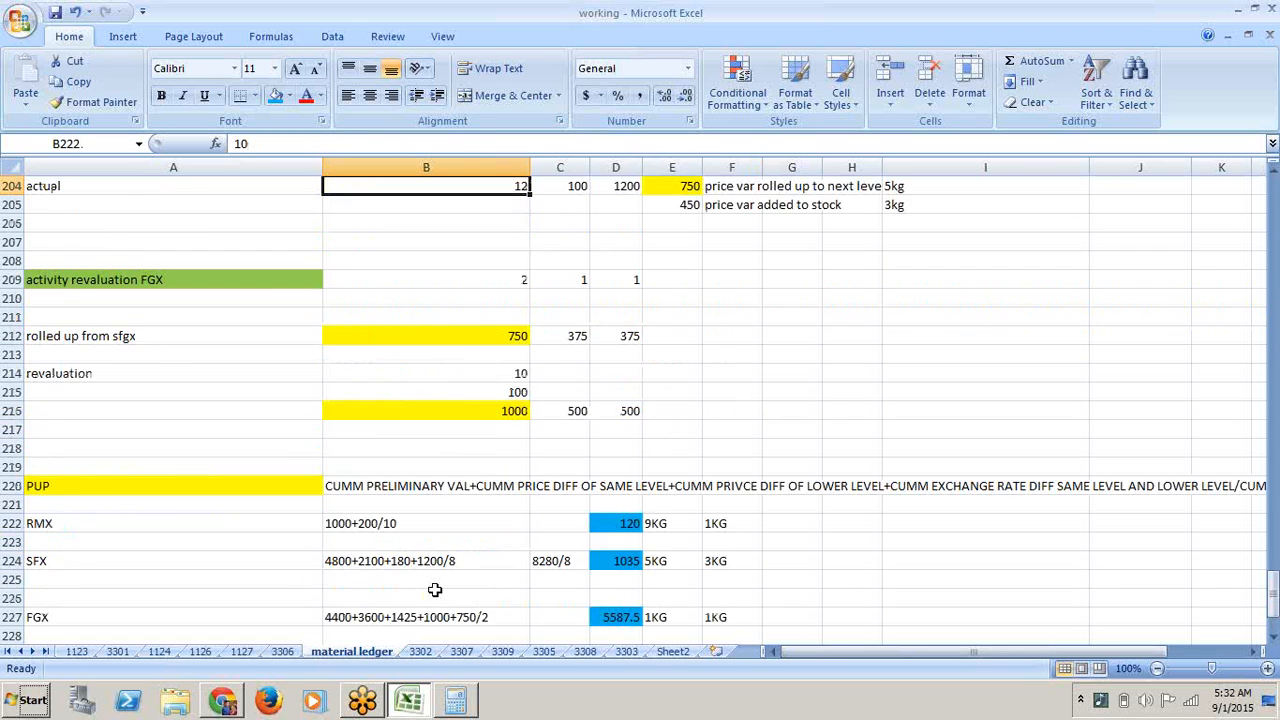
{"action": "key", "text": "Up"}
{"action": "key", "text": "Up"}
{"action": "key", "text": "Up"}
{"action": "key", "text": "Up"}
{"action": "key", "text": "Up"}
{"action": "key", "text": "Up"}
{"action": "key", "text": "Up"}
{"action": "key", "text": "Up"}
{"action": "key", "text": "Up"}
{"action": "key", "text": "Up"}
{"action": "key", "text": "Up"}
{"action": "key", "text": "Up"}
{"action": "key", "text": "Up"}
{"action": "key", "text": "Up"}
{"action": "key", "text": "Up"}
{"action": "key", "text": "Up"}
{"action": "key", "text": "Up"}
{"action": "key", "text": "Up"}
{"action": "key", "text": "Up"}
{"action": "key", "text": "Up"}
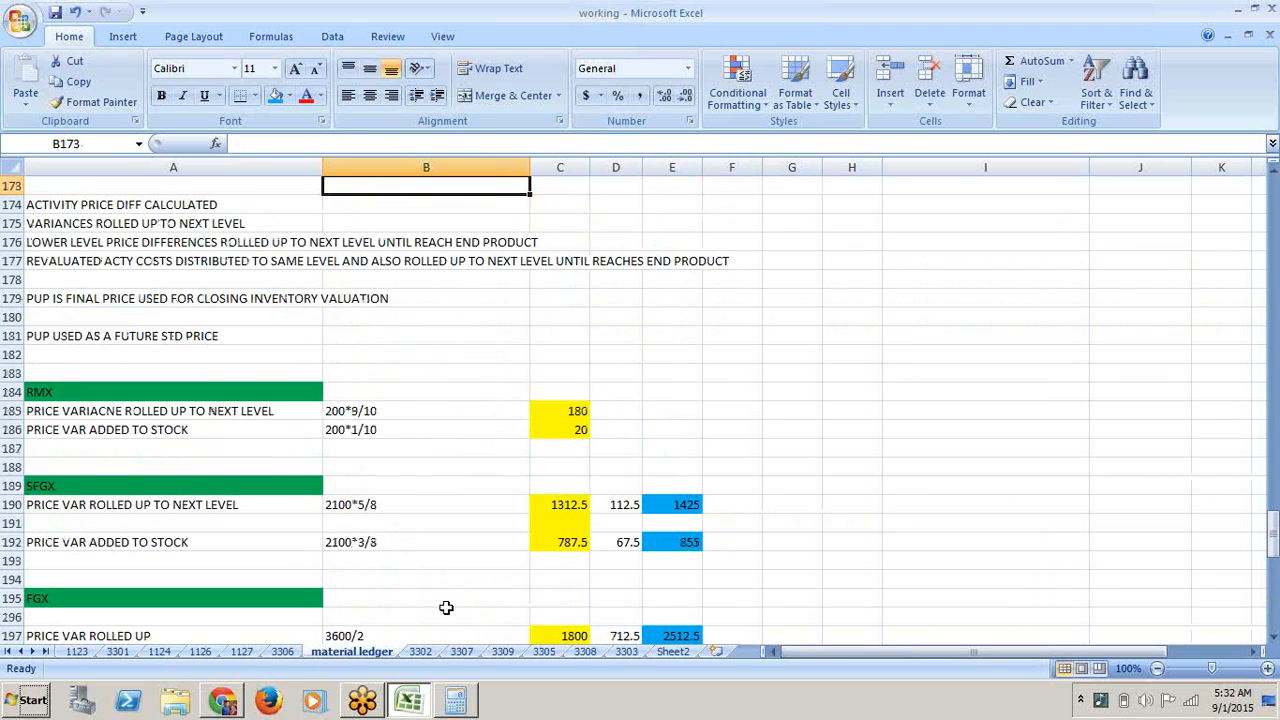
{"action": "left_click", "coordinate": [627, 506]}
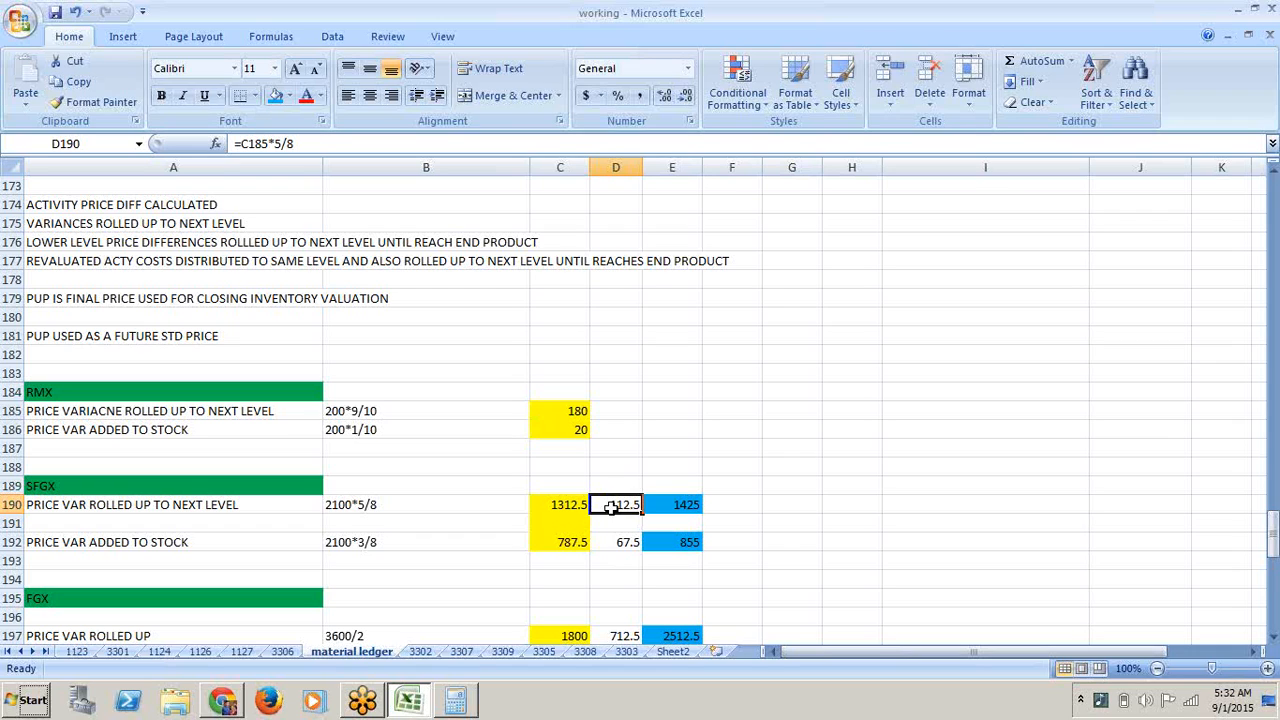
{"action": "left_click", "coordinate": [569, 506]}
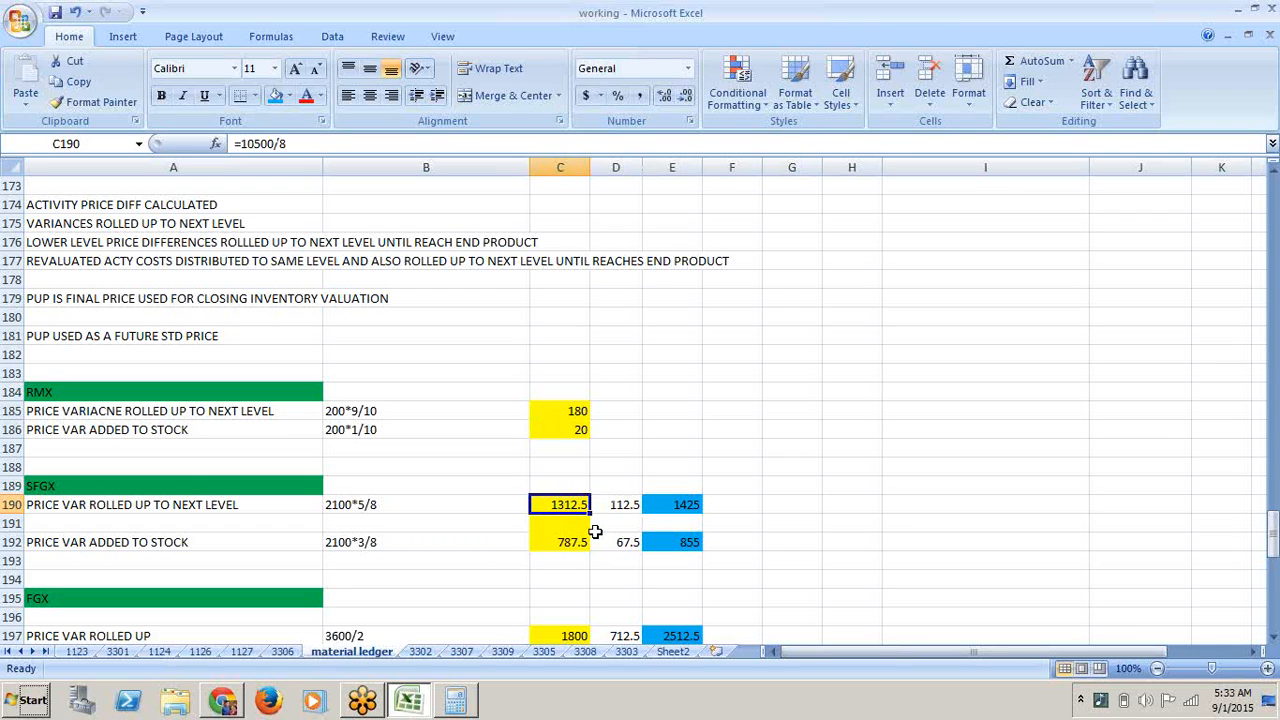
- Examine the FGX rolled-up price variance and the SFGX activity revaluation amount rolled up to the next level
{"action": "key", "text": "Down"}
{"action": "key", "text": "Down"}
{"action": "key", "text": "Down"}
{"action": "key", "text": "Down"}
{"action": "key", "text": "Down"}
{"action": "key", "text": "Down"}
{"action": "key", "text": "Down"}
{"action": "key", "text": "Down"}
{"action": "key", "text": "Down"}
{"action": "key", "text": "Down"}
{"action": "key", "text": "Down"}
{"action": "key", "text": "Down"}
{"action": "key", "text": "Down"}
{"action": "key", "text": "Down"}
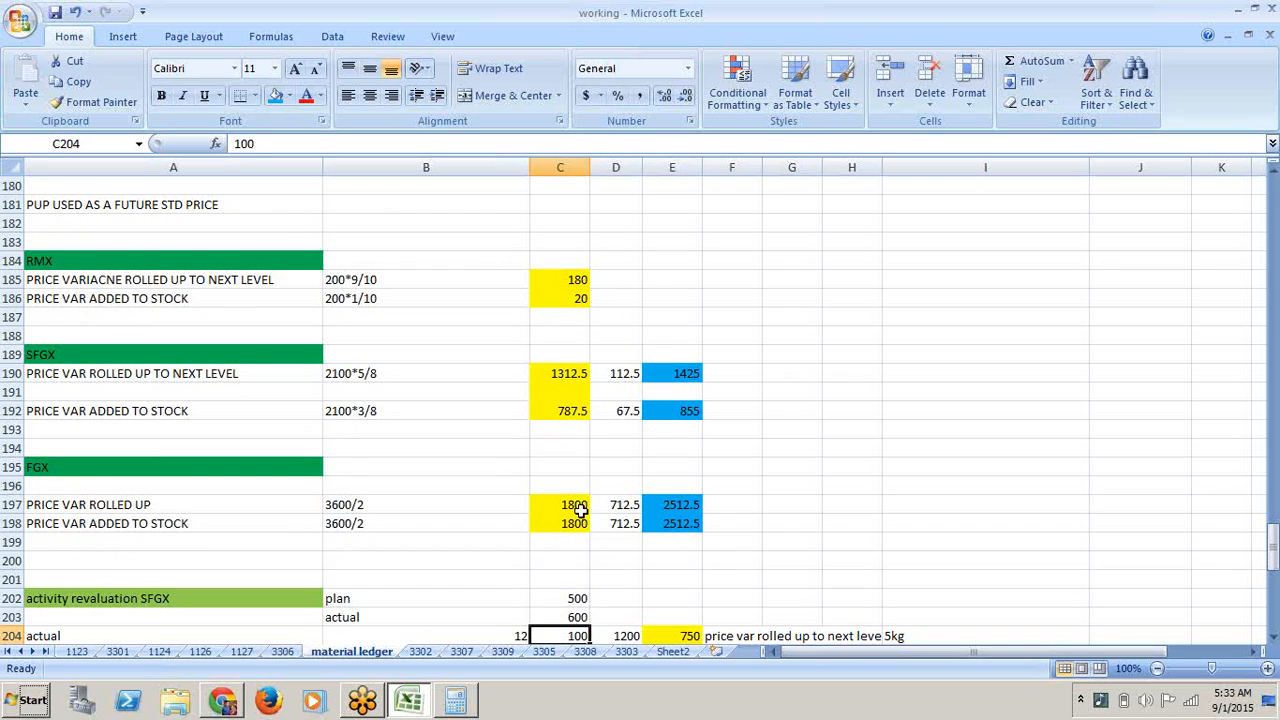
{"action": "left_click", "coordinate": [580, 511]}
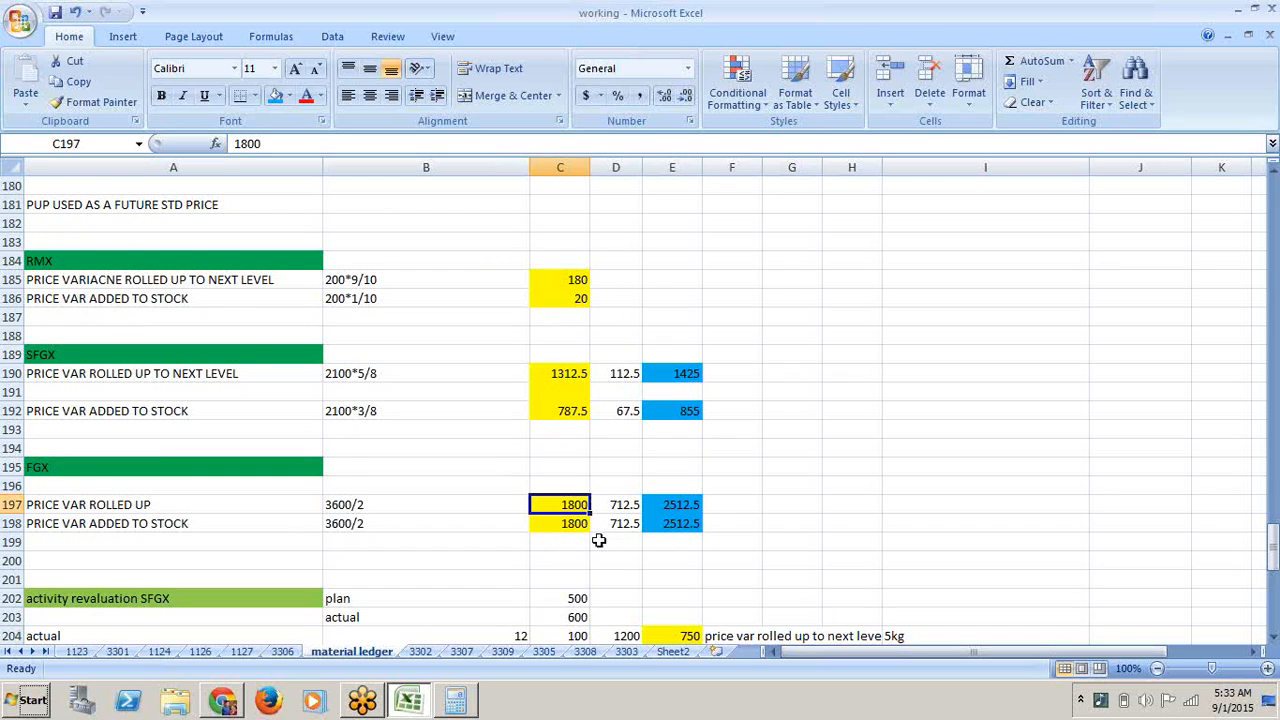
{"action": "key", "text": "ctrl+Down"}
{"action": "key", "text": "ctrl+Down"}
{"action": "key", "text": "ctrl+Down"}
{"action": "key", "text": "ctrl+Down"}
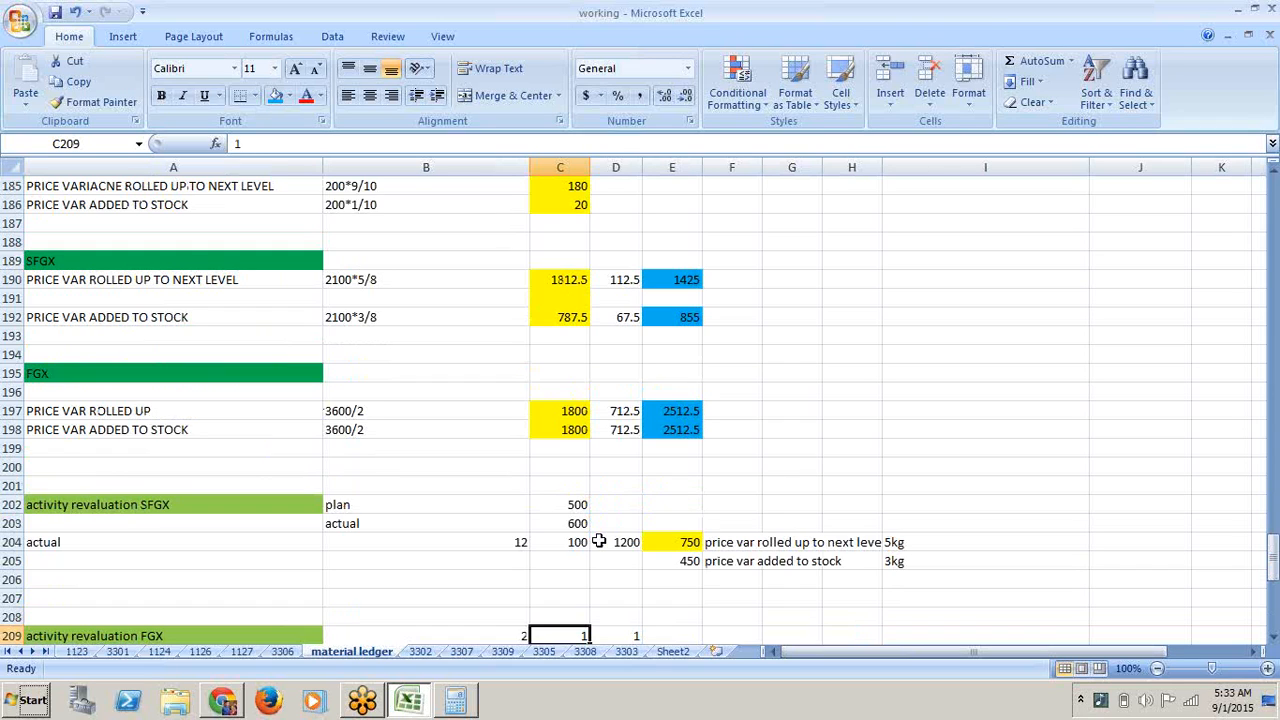
{"action": "left_click", "coordinate": [680, 543]}
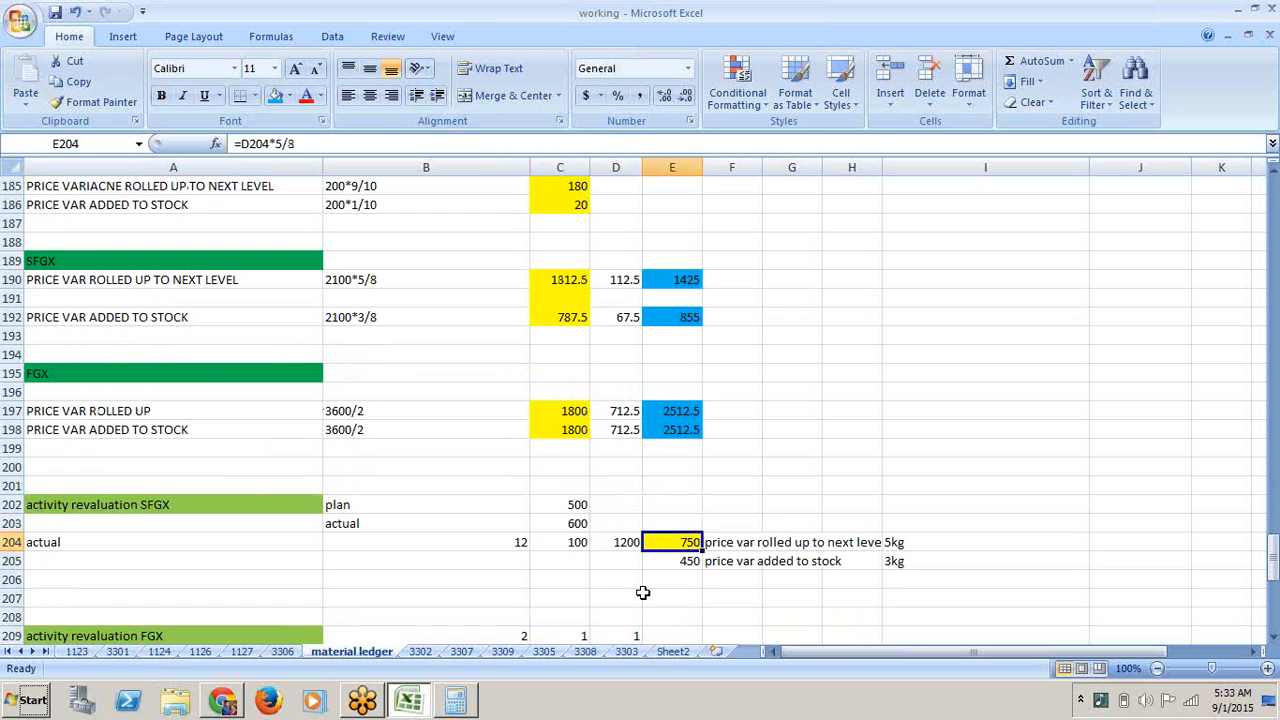
{"action": "key", "text": "Return"}
- Enter the COGS amounts 112+1312+750+1800+ in B236 below the price difference description
{"action": "scroll", "coordinate": [643, 593], "scroll_direction": "down", "scroll_amount": 6}
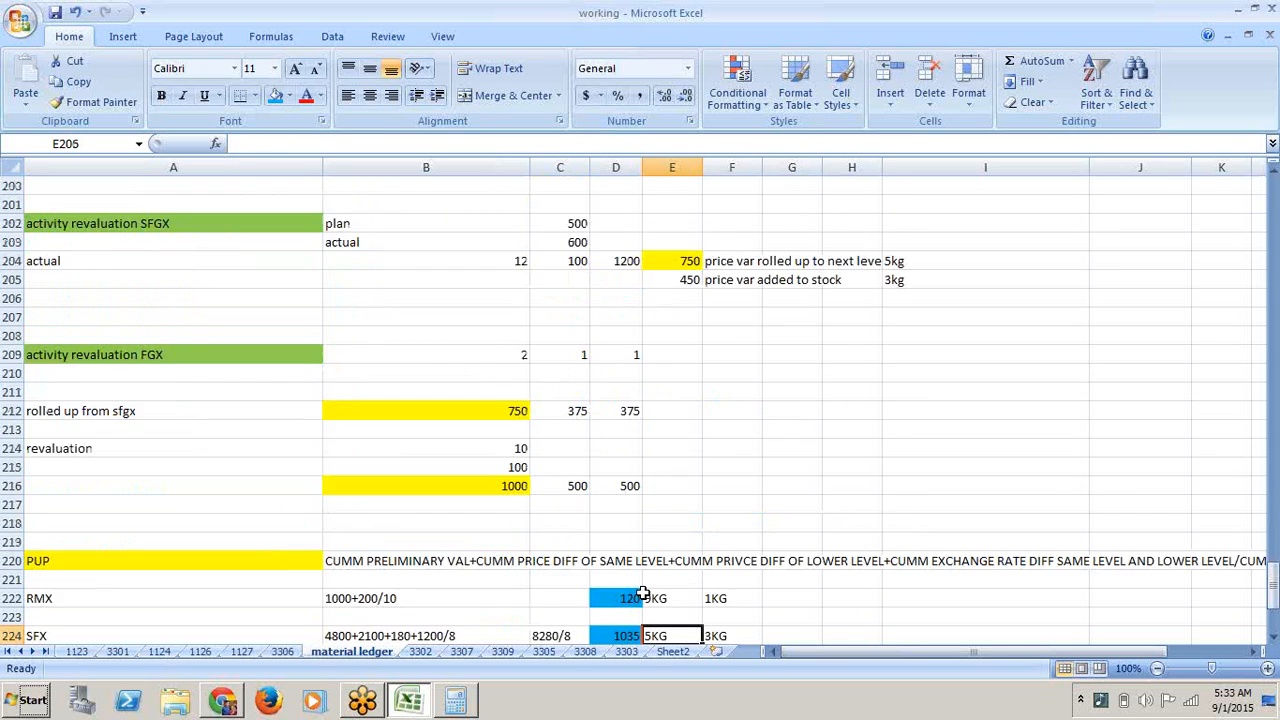
{"action": "key", "text": "Down"}
{"action": "key", "text": "Down"}
{"action": "key", "text": "Down"}
{"action": "key", "text": "Down"}
{"action": "key", "text": "Down"}
{"action": "key", "text": "Down"}
{"action": "key", "text": "Down"}
{"action": "key", "text": "Down"}
{"action": "key", "text": "Down"}
{"action": "key", "text": "Down"}
{"action": "key", "text": "Down"}
{"action": "key", "text": "Down"}
{"action": "key", "text": "Down"}
{"action": "key", "text": "Down"}
{"action": "key", "text": "Down"}
{"action": "key", "text": "Down"}
{"action": "key", "text": "Down"}
{"action": "key", "text": "Down"}
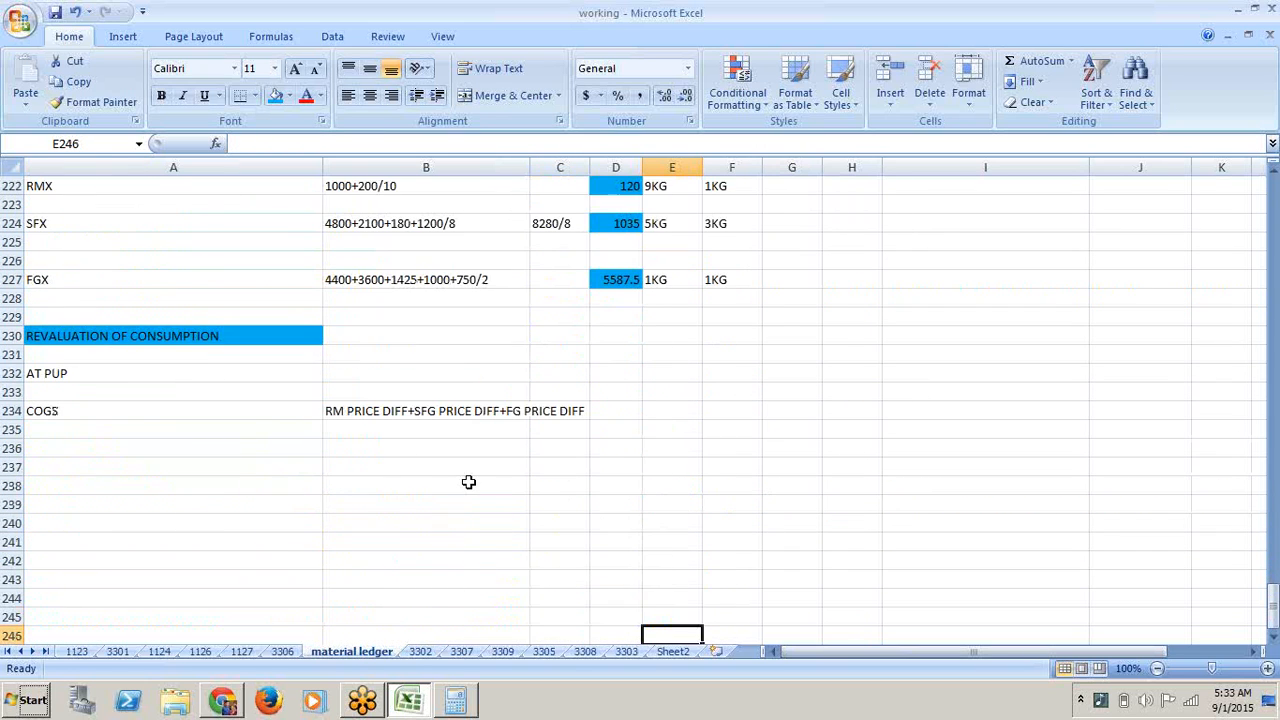
{"action": "left_click", "coordinate": [430, 443]}
{"action": "type", "text": "112"}
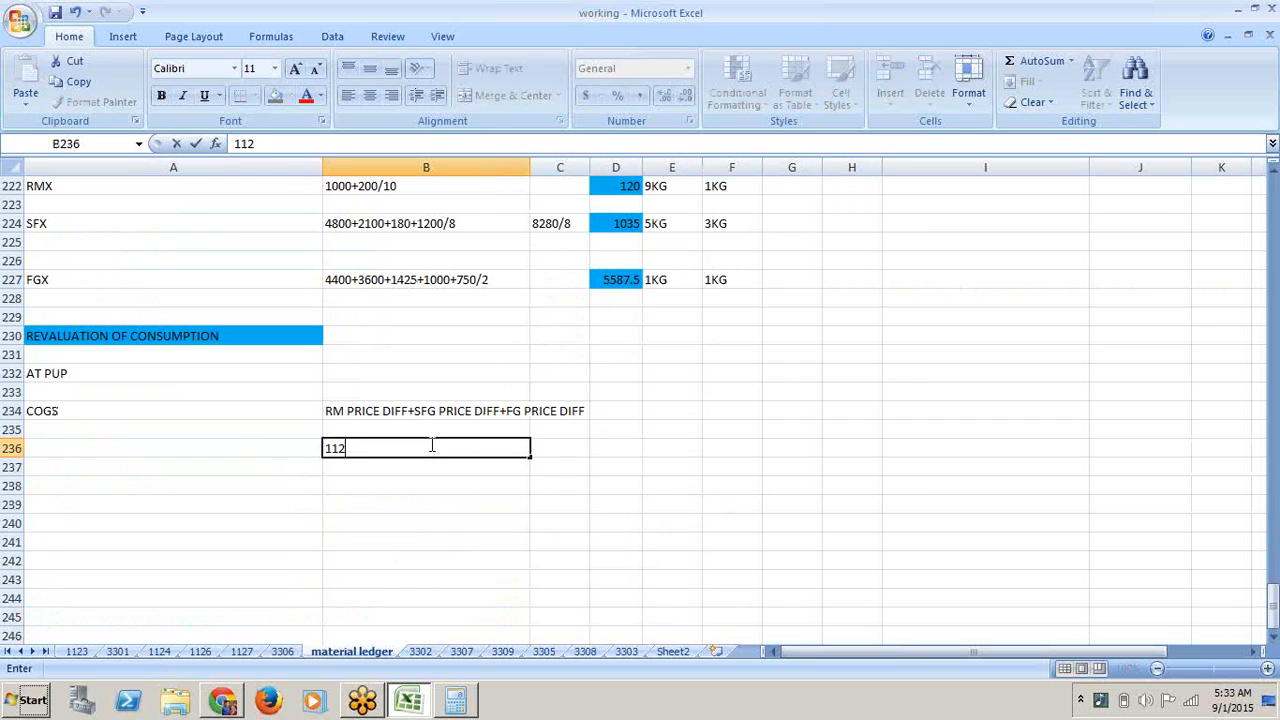
{"action": "type", "text": "+1312+750"}
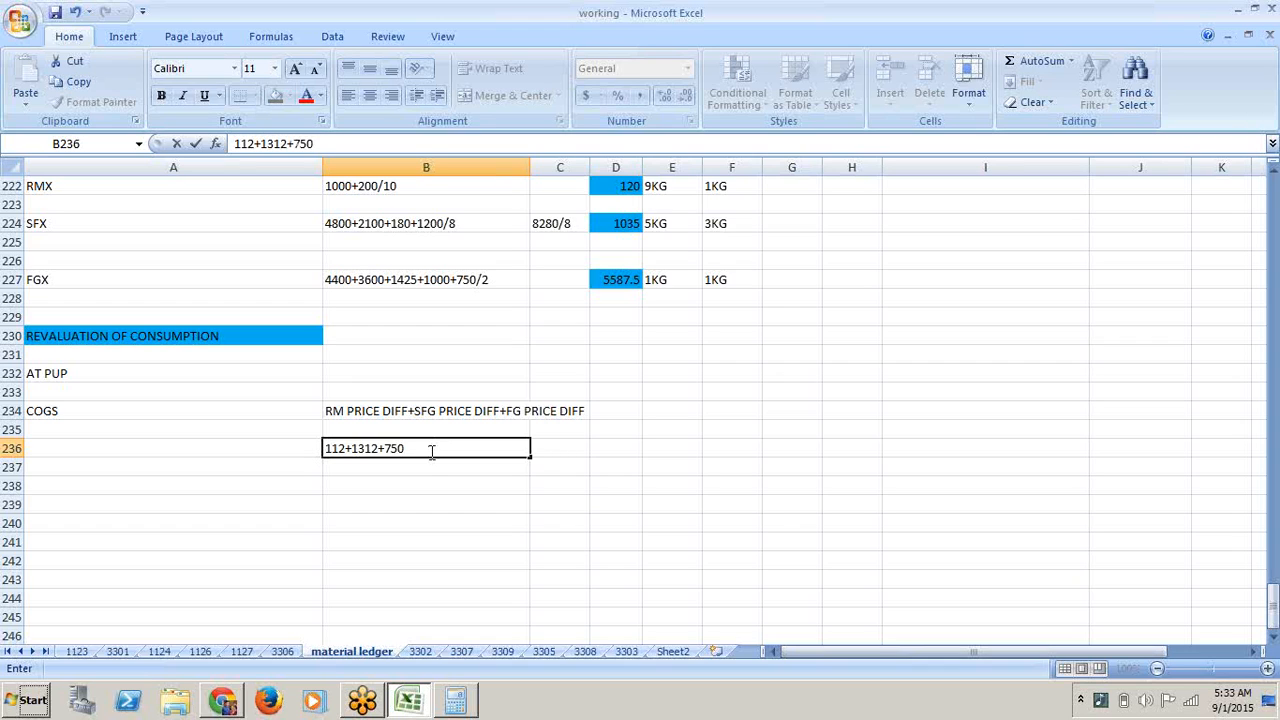
{"action": "type", "text": "+1800"}
{"action": "type", "text": "+"}
{"action": "left_click", "coordinate": [480, 335]}
- Examine the FGX activity revaluation rows and the SFGX rolled-up amounts above the PUP table for the remaining COGS amount
{"action": "key", "text": "Up"}
{"action": "key", "text": "Up"}
{"action": "key", "text": "Up"}
{"action": "key", "text": "Up"}
{"action": "key", "text": "Up"}
{"action": "key", "text": "Up"}
{"action": "key", "text": "Up"}
{"action": "key", "text": "Up"}
{"action": "key", "text": "Up"}
{"action": "key", "text": "Up"}
{"action": "key", "text": "Up"}
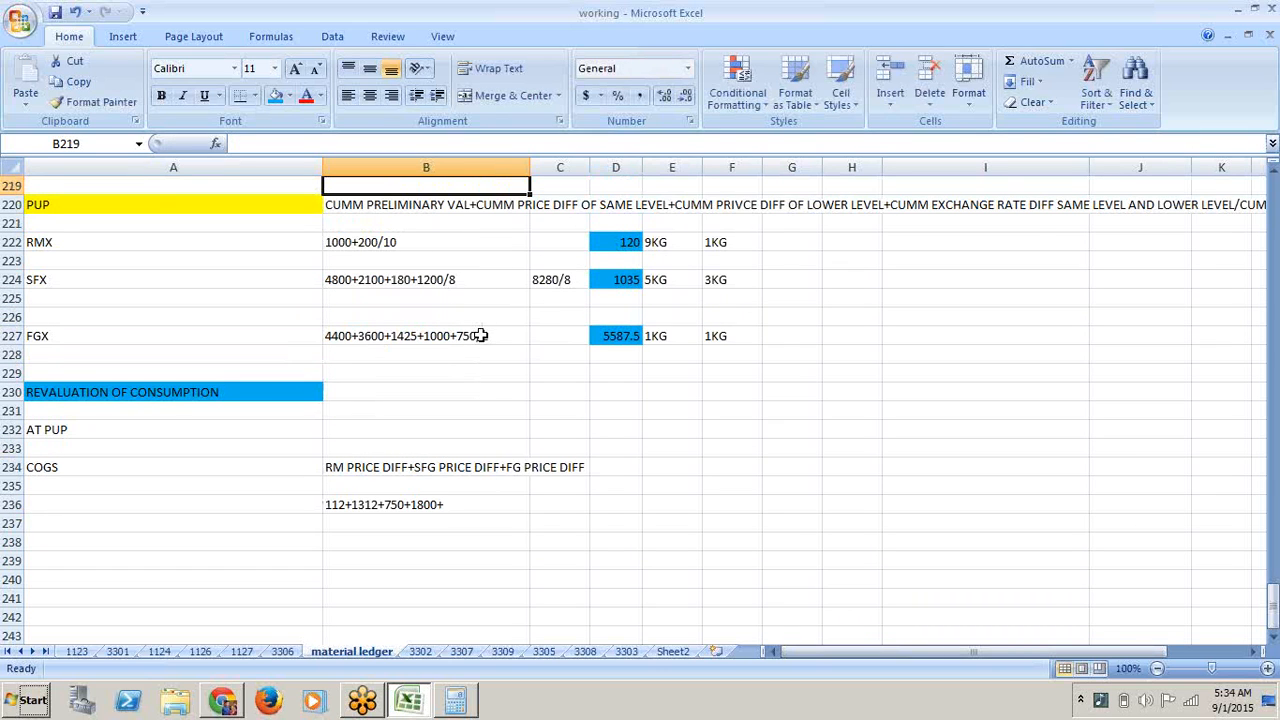
{"action": "key", "text": "Up"}
{"action": "key", "text": "Up"}
{"action": "key", "text": "Up"}
{"action": "key", "text": "Up"}
{"action": "key", "text": "Up"}
{"action": "key", "text": "Up"}
{"action": "key", "text": "Up"}
{"action": "key", "text": "Up"}
{"action": "key", "text": "Up"}
{"action": "key", "text": "Up"}
{"action": "key", "text": "Up"}
{"action": "key", "text": "Up"}
{"action": "key", "text": "Up"}
{"action": "key", "text": "Up"}
{"action": "key", "text": "Up"}
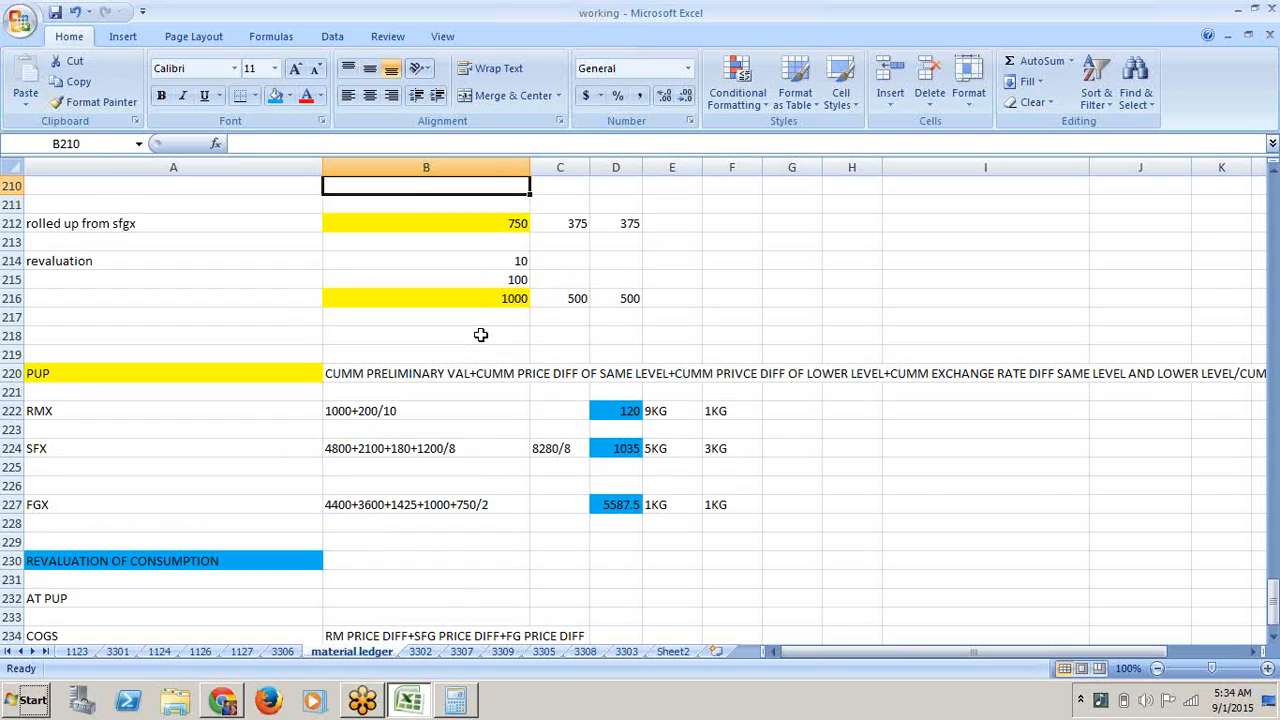
{"action": "key", "text": "Up"}
{"action": "key", "text": "Up"}
{"action": "key", "text": "Up"}
{"action": "key", "text": "Up"}
{"action": "key", "text": "Up"}
{"action": "key", "text": "Up"}
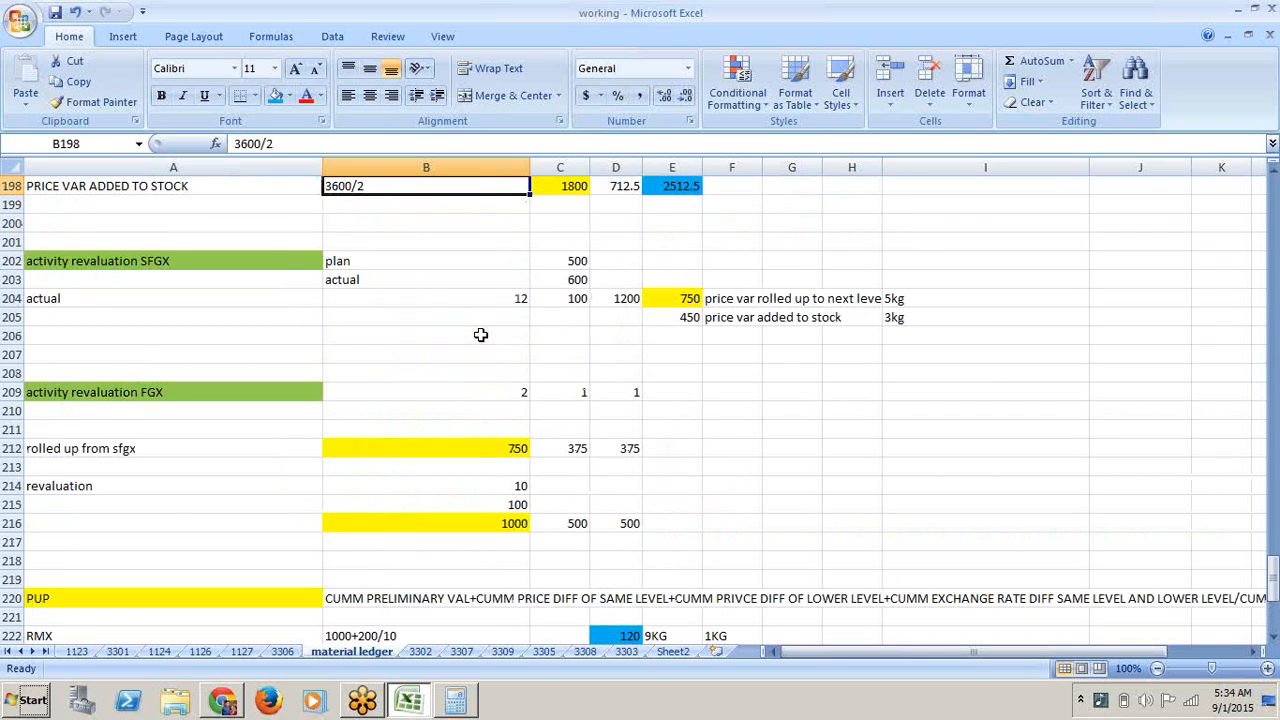
{"action": "key", "text": "Down"}
{"action": "key", "text": "Down"}
{"action": "key", "text": "Down"}
{"action": "key", "text": "Down"}
{"action": "key", "text": "Down"}
{"action": "key", "text": "Down"}
{"action": "key", "text": "Down"}
{"action": "key", "text": "Down"}
{"action": "key", "text": "Down"}
{"action": "key", "text": "Down"}
{"action": "key", "text": "Down"}
{"action": "key", "text": "Down"}
{"action": "key", "text": "Down"}
{"action": "key", "text": "Down"}
{"action": "key", "text": "Down"}
{"action": "key", "text": "Down"}
{"action": "key", "text": "Down"}
{"action": "key", "text": "Down"}
{"action": "key", "text": "Down"}
{"action": "key", "text": "Down"}
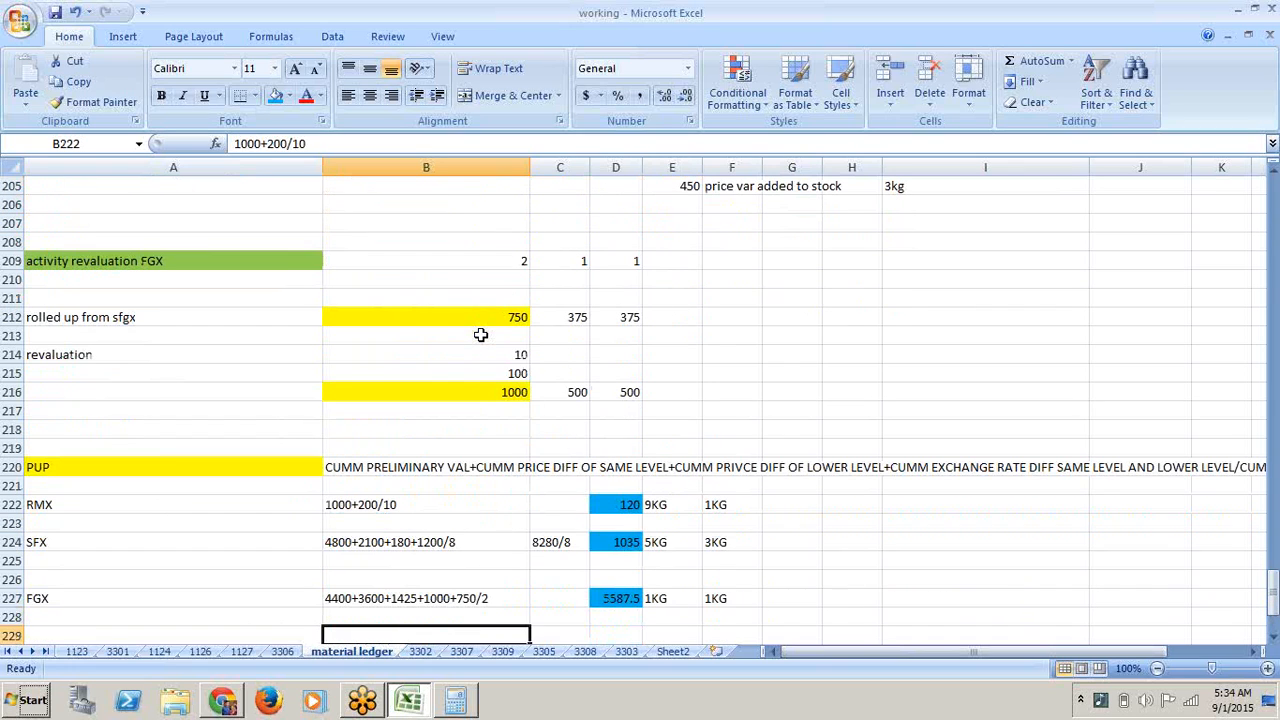
- Complete the COGS expression in B236 so that it reads 112+1312+750+1800+1000/2
{"action": "left_click", "coordinate": [503, 393]}
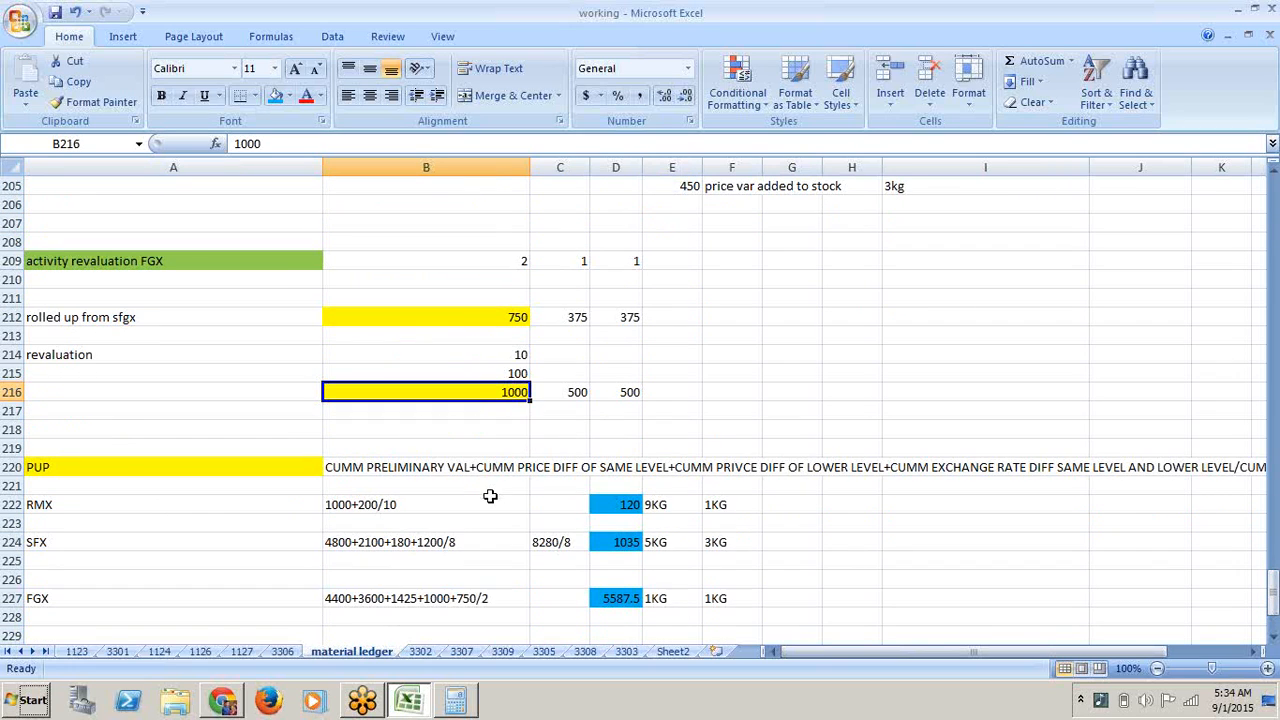
{"action": "key", "text": "Down"}
{"action": "key", "text": "Down"}
{"action": "key", "text": "Down"}
{"action": "key", "text": "Down"}
{"action": "key", "text": "Down"}
{"action": "key", "text": "Down"}
{"action": "key", "text": "Down"}
{"action": "key", "text": "Down"}
{"action": "key", "text": "Down"}
{"action": "key", "text": "Down"}
{"action": "key", "text": "Down"}
{"action": "key", "text": "Down"}
{"action": "key", "text": "Down"}
{"action": "key", "text": "Down"}
{"action": "key", "text": "Down"}
{"action": "key", "text": "Down"}
{"action": "key", "text": "Down"}
{"action": "key", "text": "Down"}
{"action": "key", "text": "Down"}
{"action": "key", "text": "Down"}
{"action": "key", "text": "Down"}
{"action": "key", "text": "Down"}
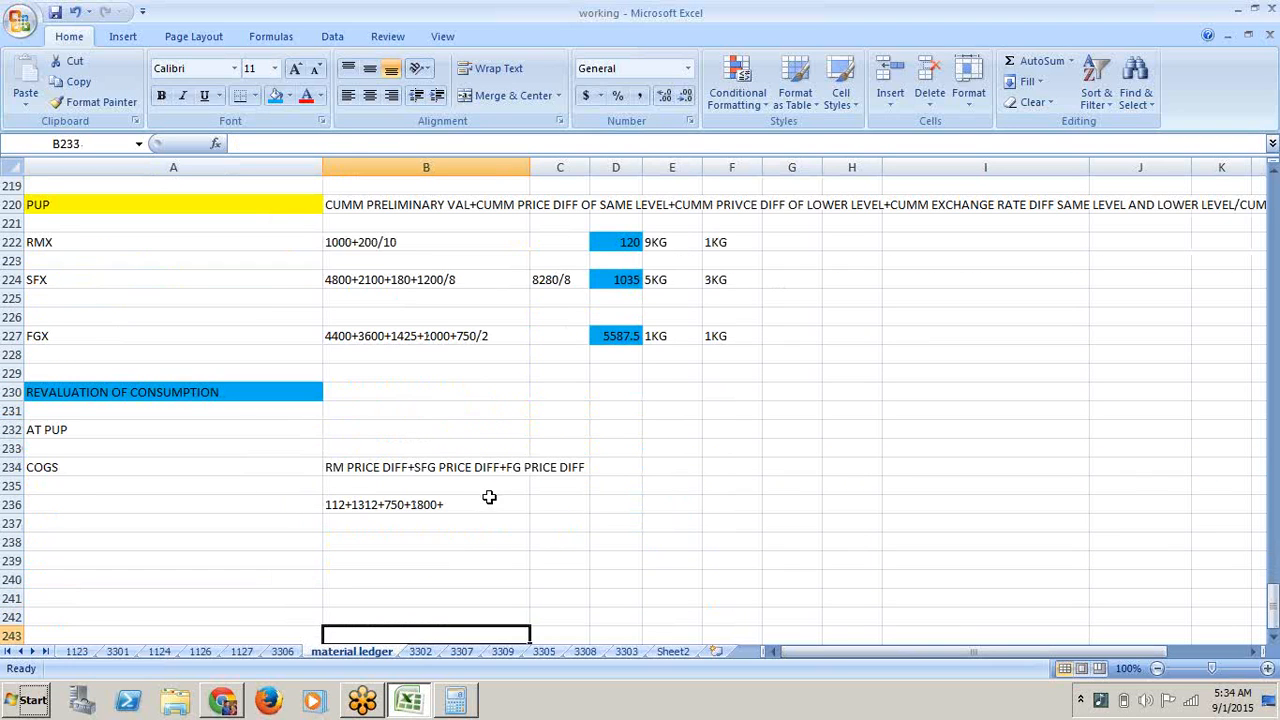
{"action": "left_click", "coordinate": [488, 503]}
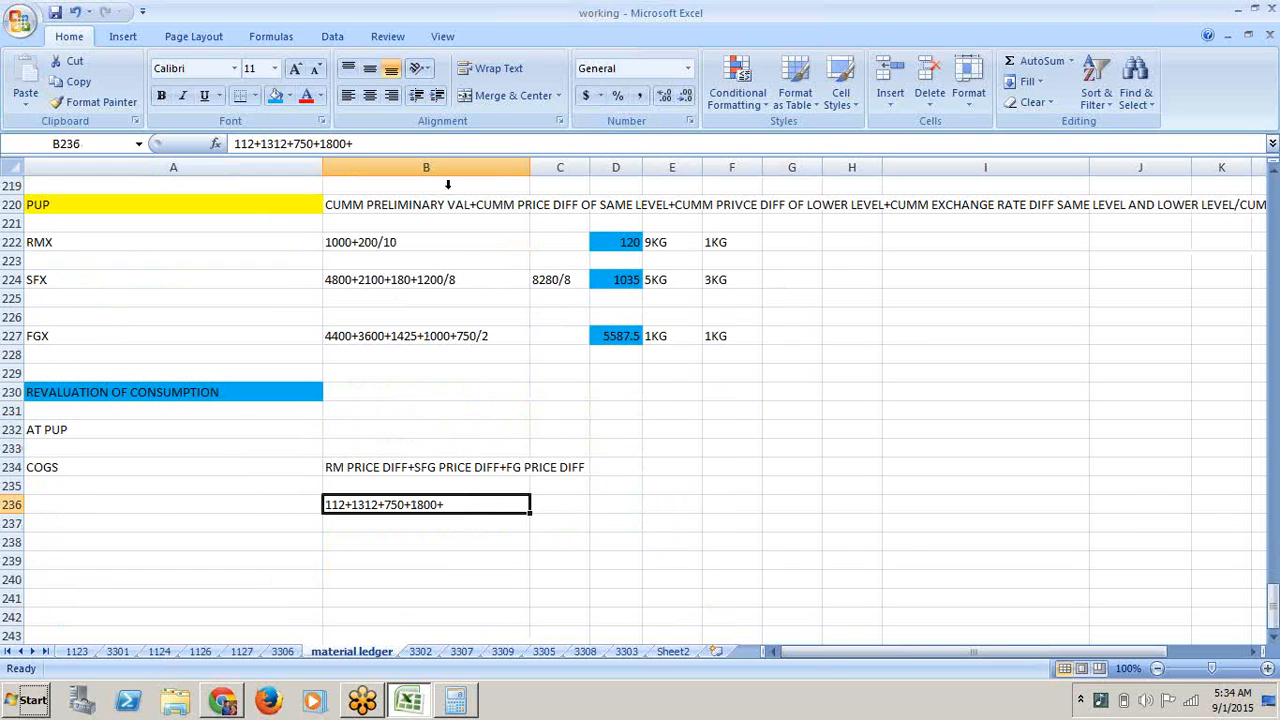
{"action": "left_click", "coordinate": [444, 146]}
{"action": "type", "text": "1000"}
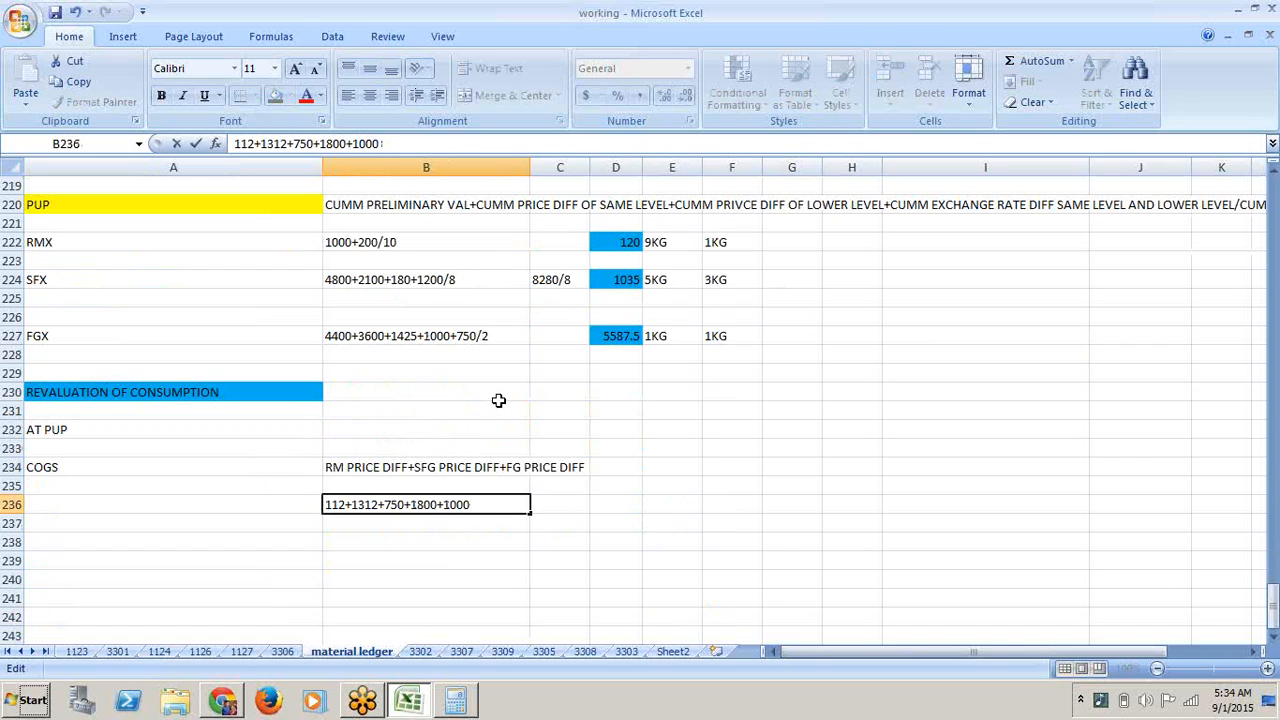
{"action": "type", "text": "/2"}
{"action": "left_click", "coordinate": [672, 345]}
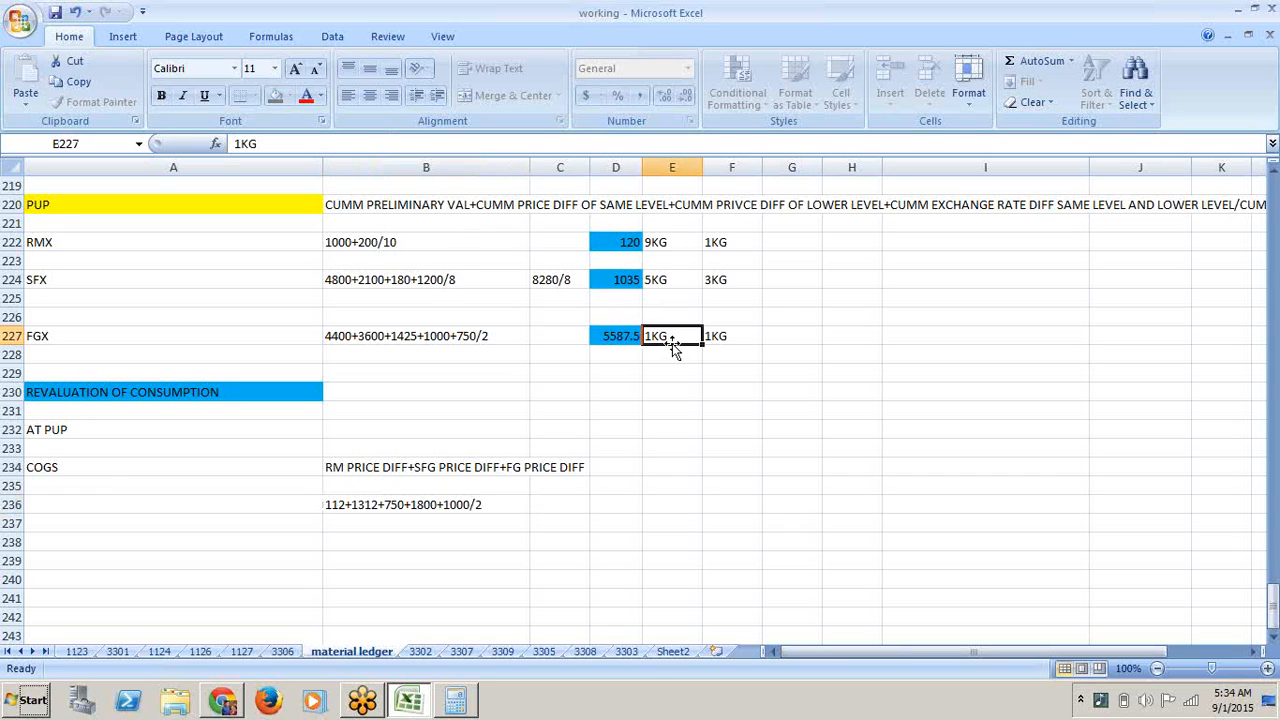
{"action": "left_click", "coordinate": [506, 520]}
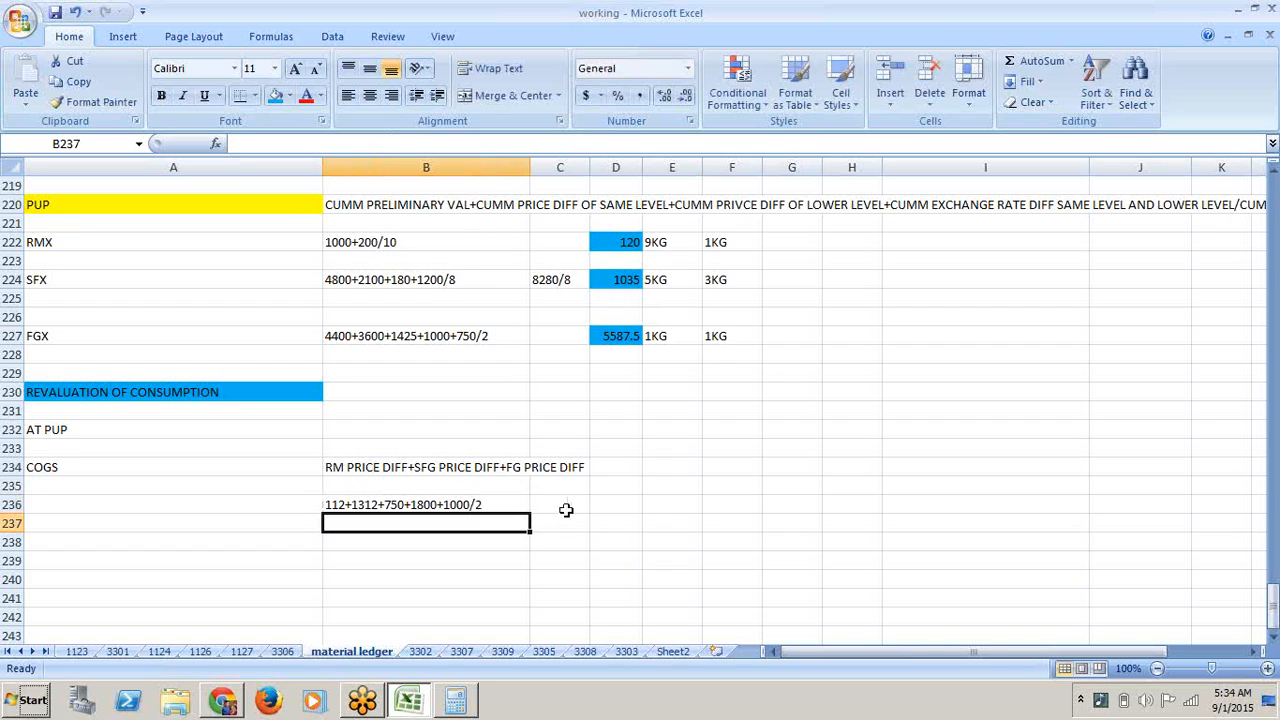
- Switch to Calculator and work out the COGS price difference by summing 112, 1312, 750, 1800 and 1000 and dividing by 2
{"action": "left_click", "coordinate": [466, 700]}
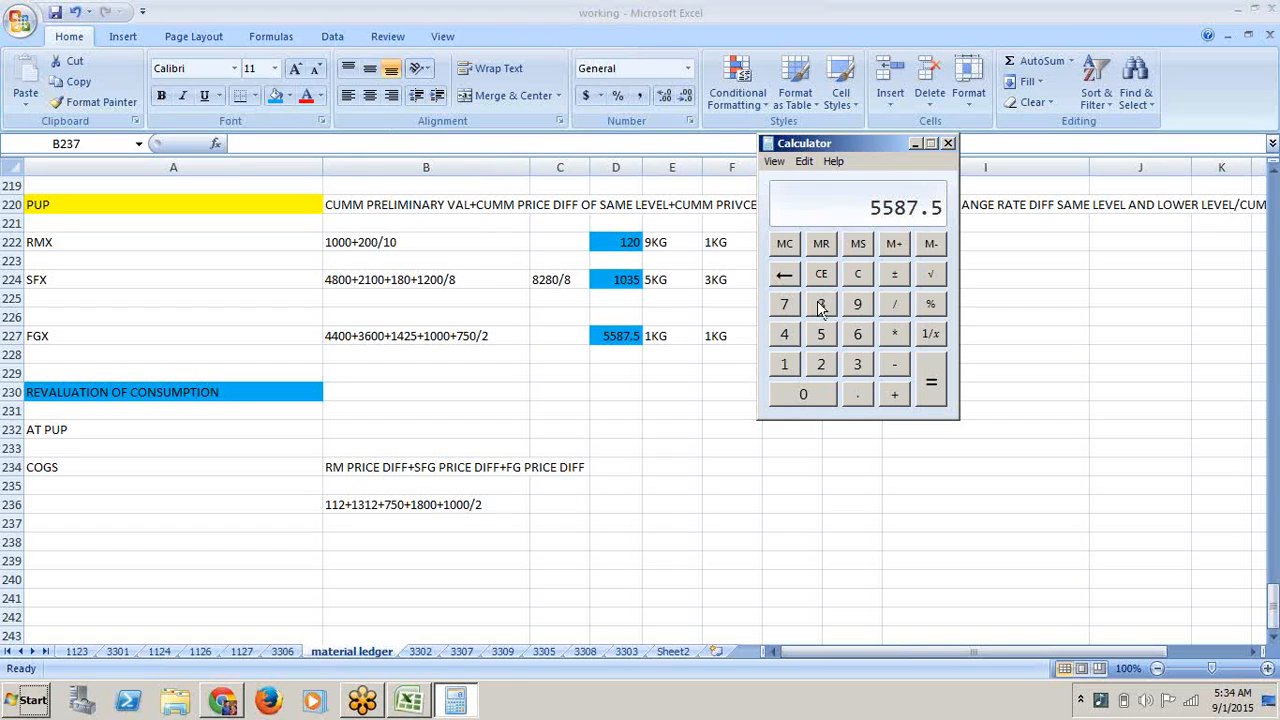
{"action": "left_click", "coordinate": [855, 281]}
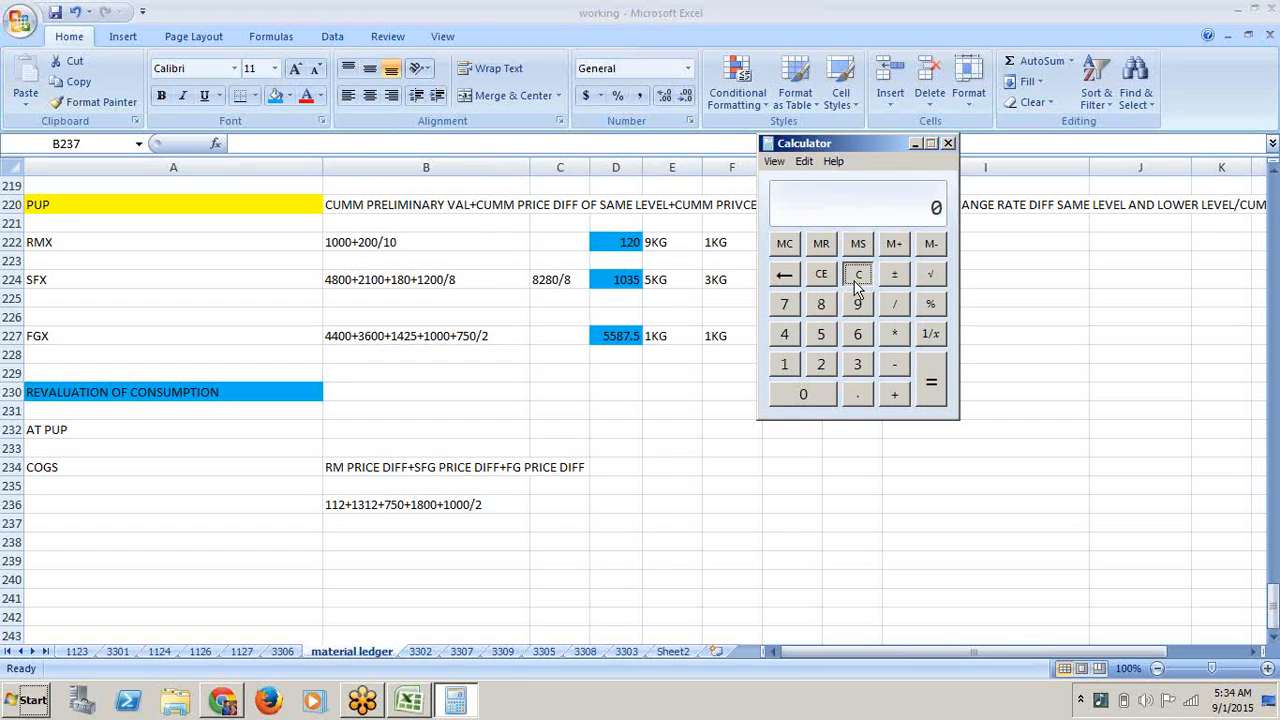
{"action": "double_click", "coordinate": [785, 366]}
{"action": "left_click", "coordinate": [820, 365]}
{"action": "left_click", "coordinate": [894, 396]}
{"action": "left_click", "coordinate": [789, 367]}
{"action": "left_click", "coordinate": [857, 364]}
{"action": "left_click", "coordinate": [785, 364]}
{"action": "left_click", "coordinate": [820, 364]}
{"action": "left_click", "coordinate": [893, 396]}
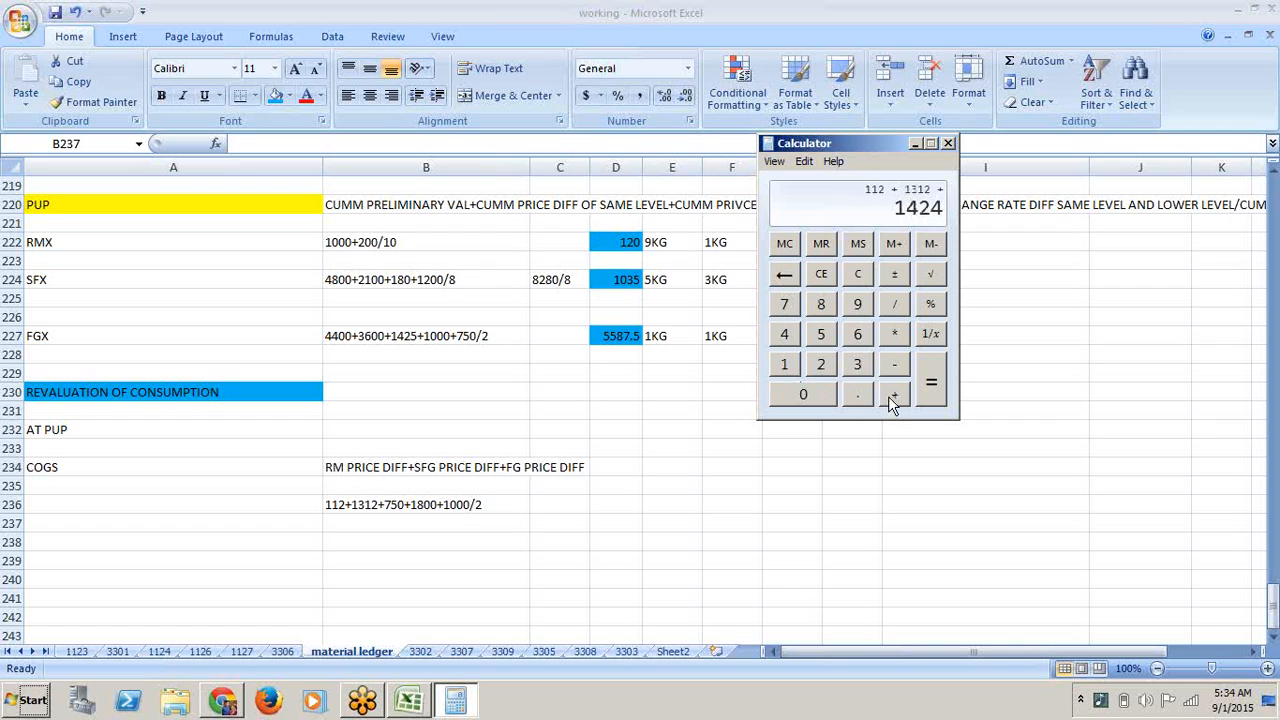
{"action": "left_click", "coordinate": [785, 303]}
{"action": "left_click", "coordinate": [821, 336]}
{"action": "left_click", "coordinate": [815, 394]}
{"action": "left_click", "coordinate": [895, 394]}
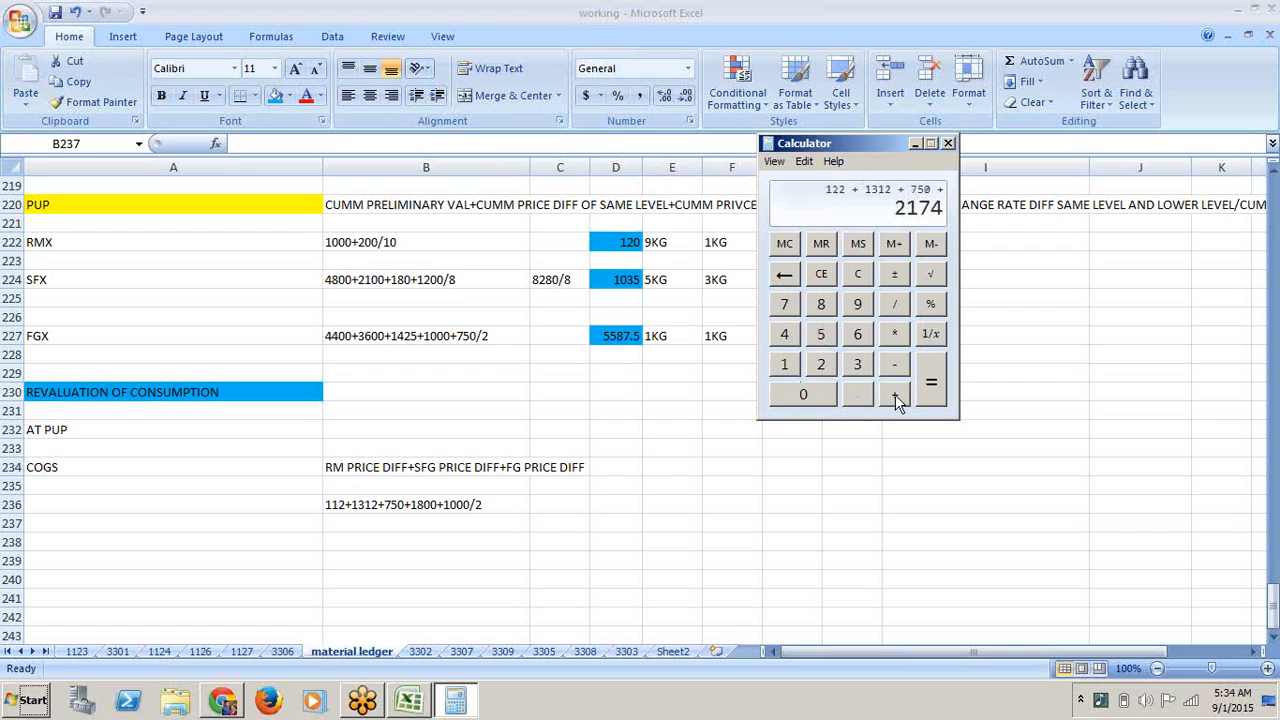
{"action": "left_click", "coordinate": [787, 366]}
{"action": "left_click", "coordinate": [820, 306]}
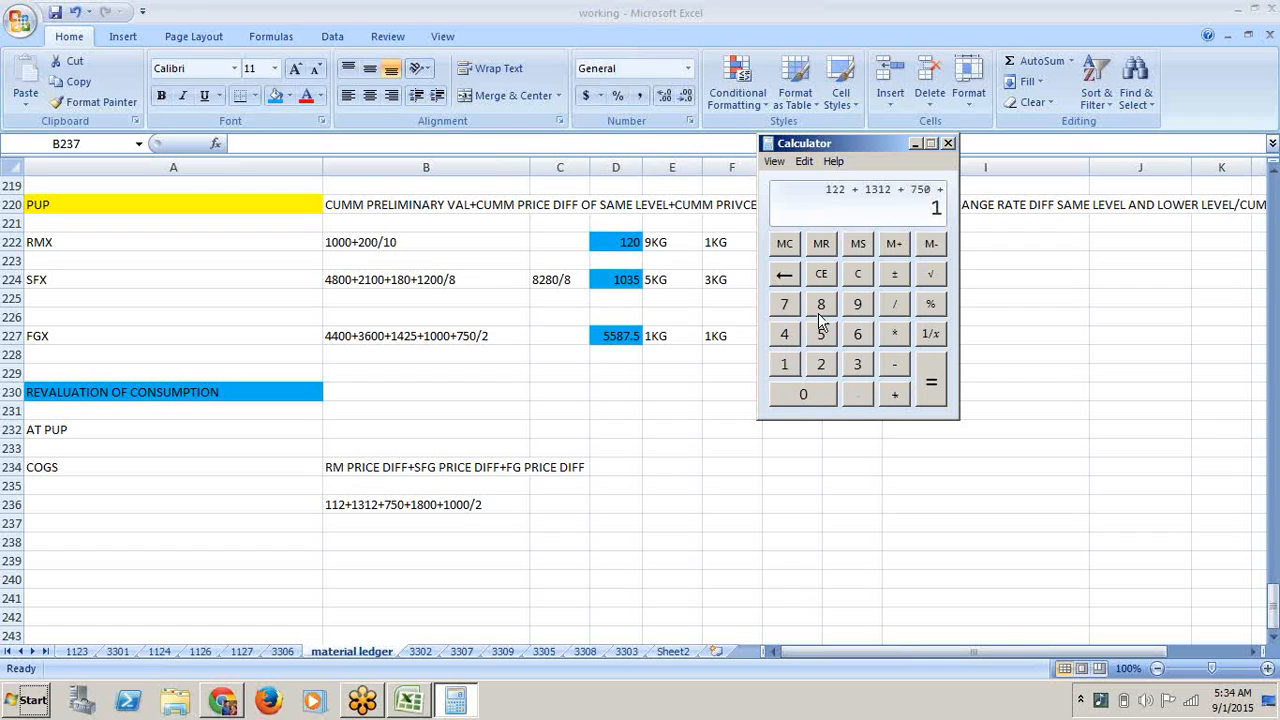
{"action": "left_click", "coordinate": [814, 394]}
{"action": "left_click", "coordinate": [814, 394]}
{"action": "left_click", "coordinate": [894, 397]}
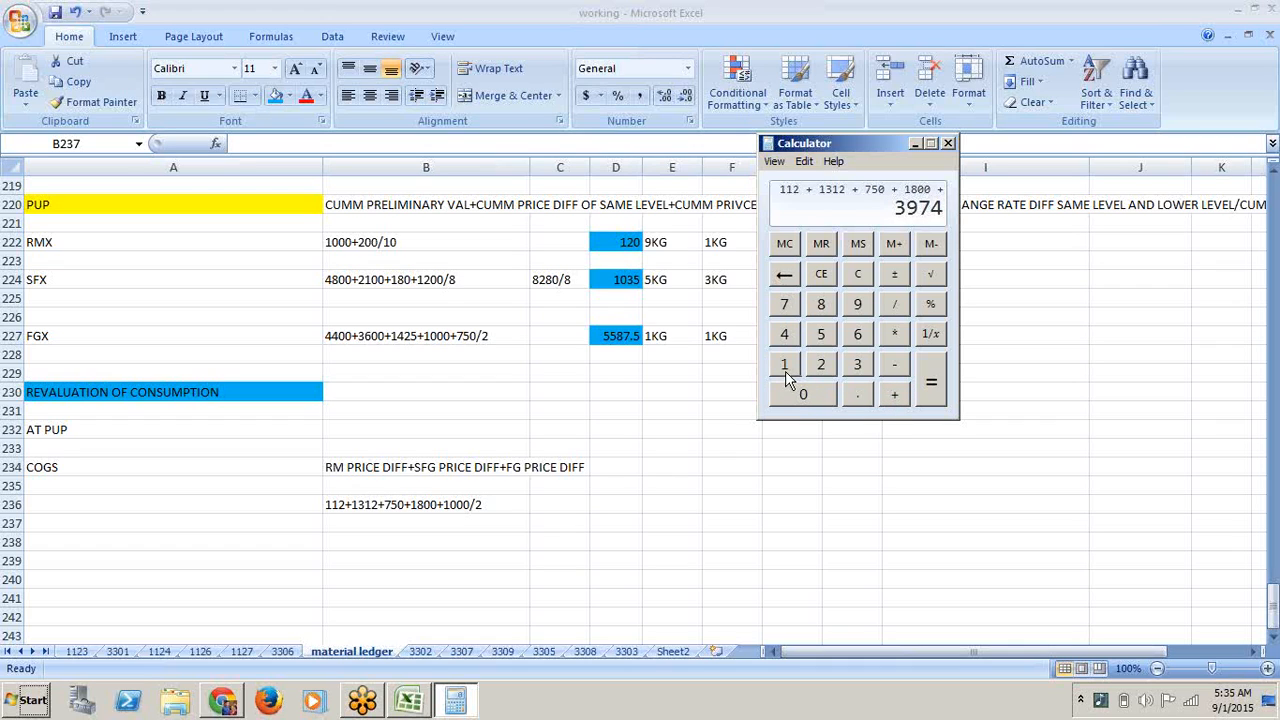
{"action": "left_click", "coordinate": [785, 371]}
{"action": "left_click", "coordinate": [791, 399]}
{"action": "left_click", "coordinate": [791, 399]}
{"action": "left_click", "coordinate": [791, 399]}
{"action": "left_click", "coordinate": [894, 312]}
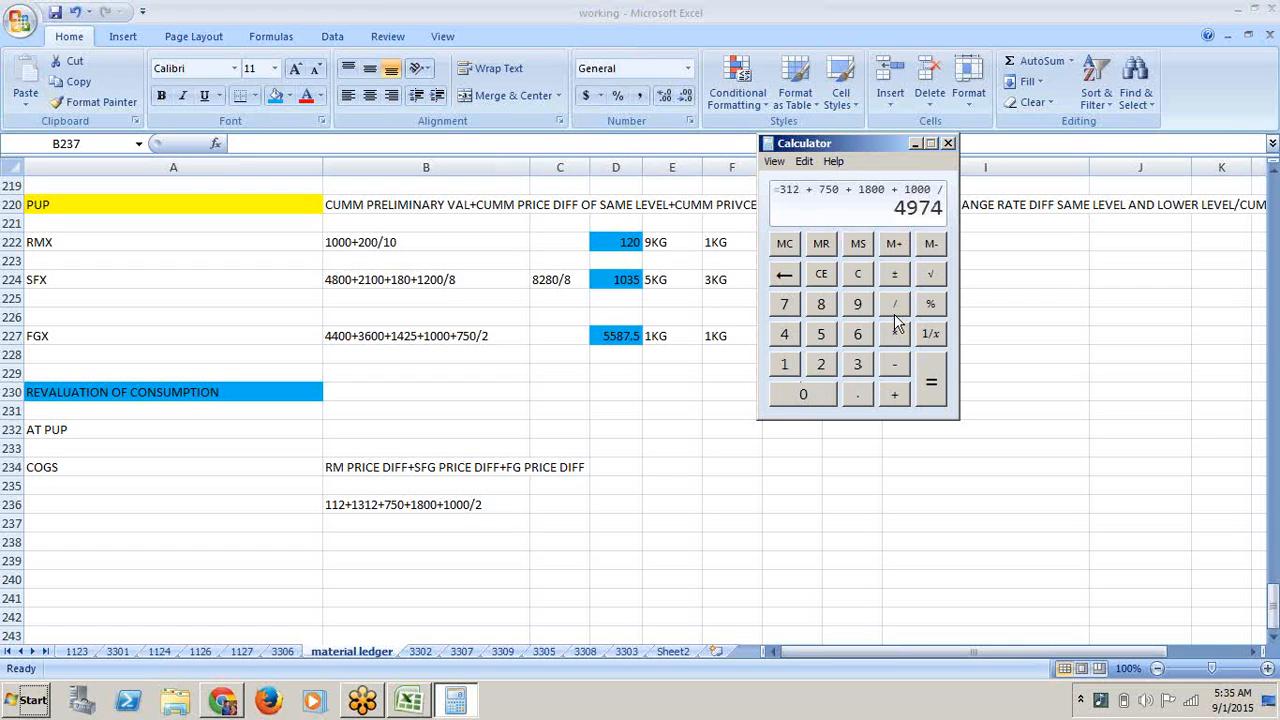
{"action": "left_click", "coordinate": [824, 364]}
{"action": "left_click", "coordinate": [931, 400]}
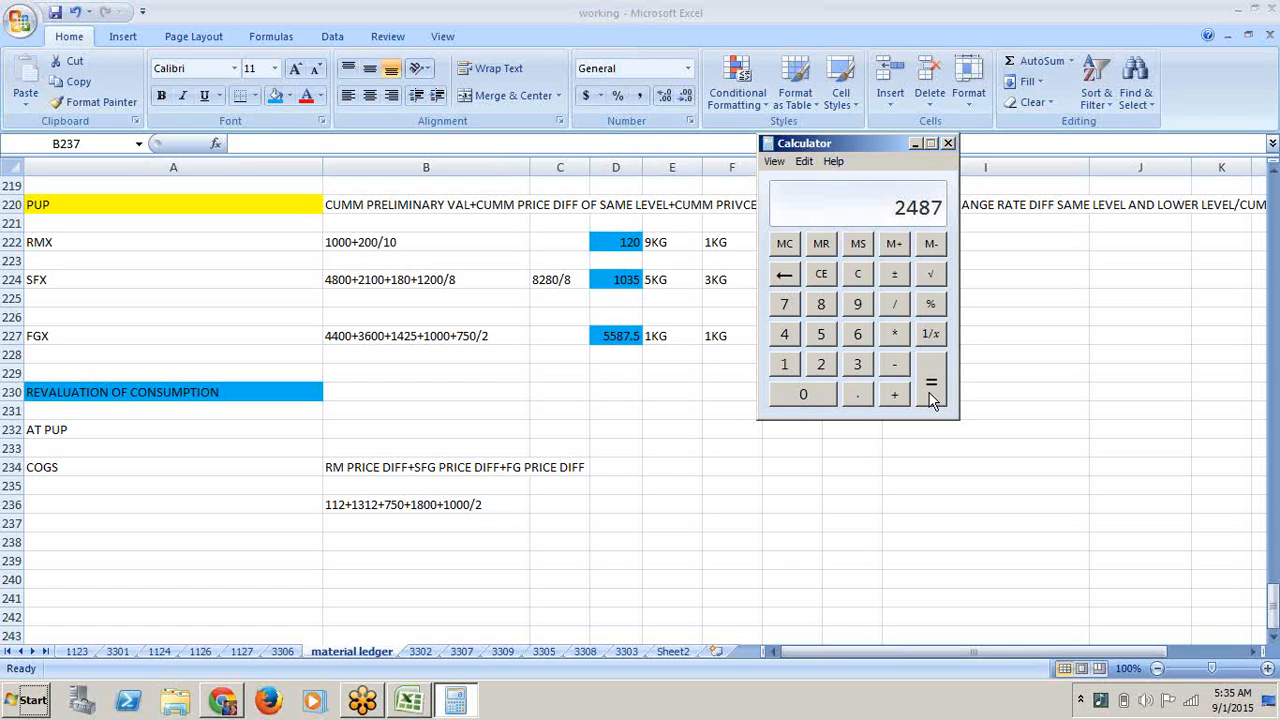
{"action": "left_click", "coordinate": [915, 143]}
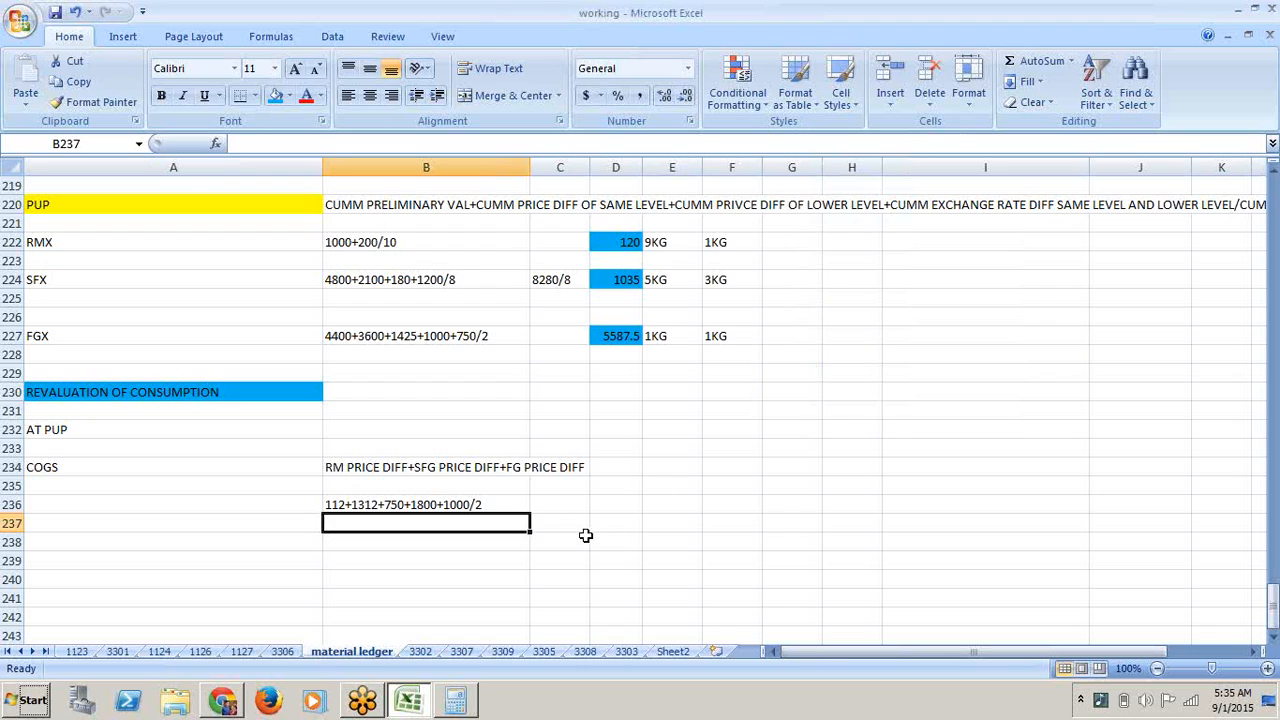
- Enter the calculated COGS price difference of 2487 in C236, beside the COGS expression
{"action": "left_click", "coordinate": [560, 503]}
{"action": "type", "text": "2487"}
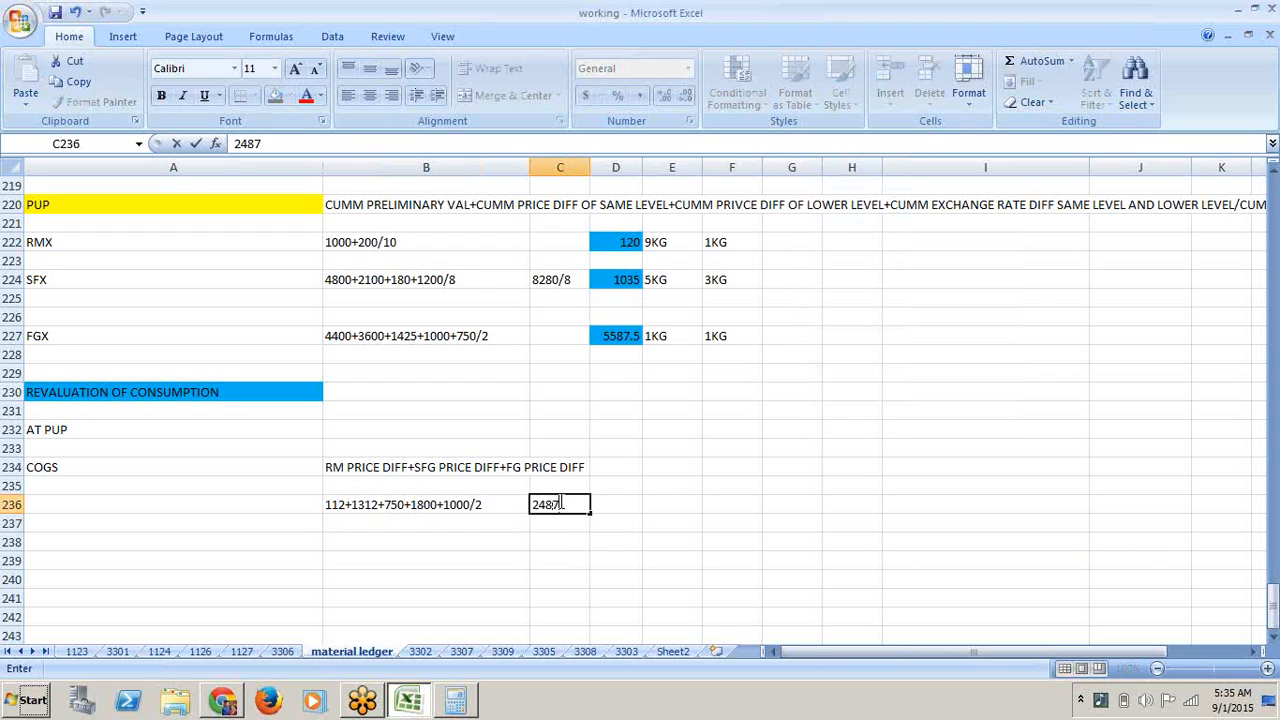
{"action": "left_click", "coordinate": [558, 575]}
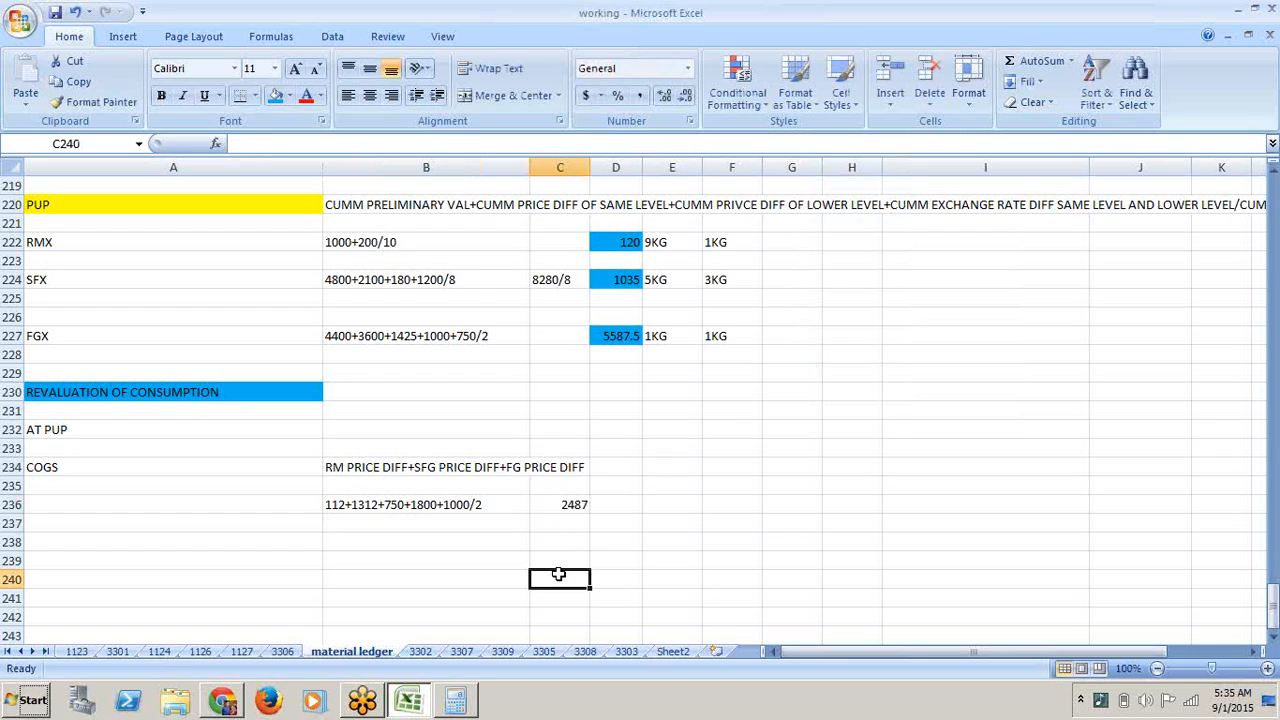
- Enter the FGX preliminary value per kilogram, 2200, in C237 under the COGS price difference
{"action": "left_click", "coordinate": [291, 466]}
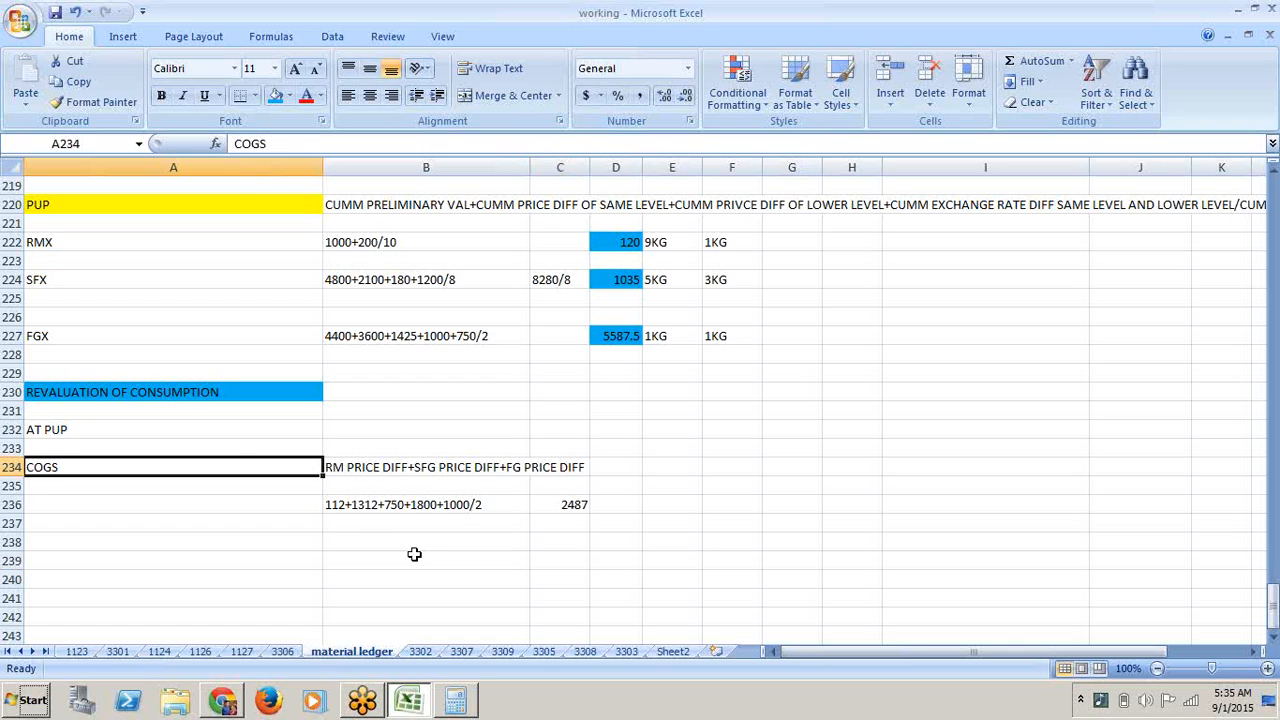
{"action": "left_click", "coordinate": [572, 527]}
{"action": "type", "text": "220"}
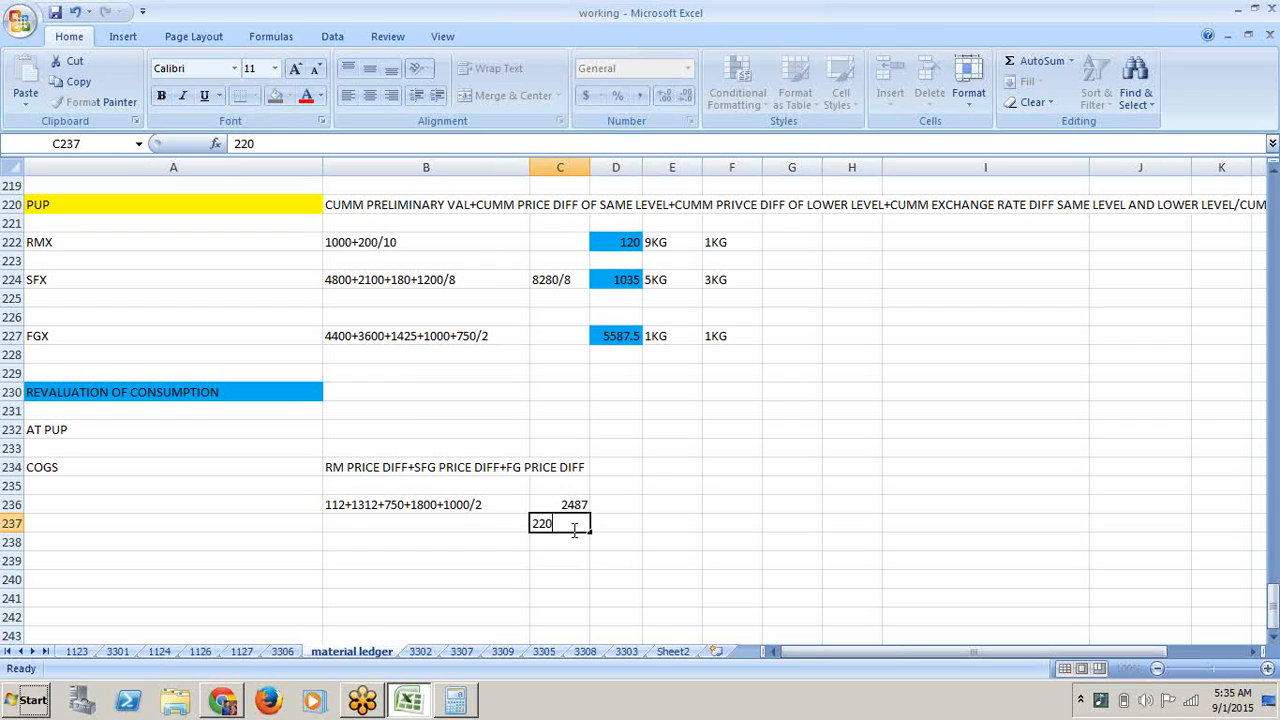
{"action": "type", "text": "0"}
{"action": "left_click", "coordinate": [405, 345]}
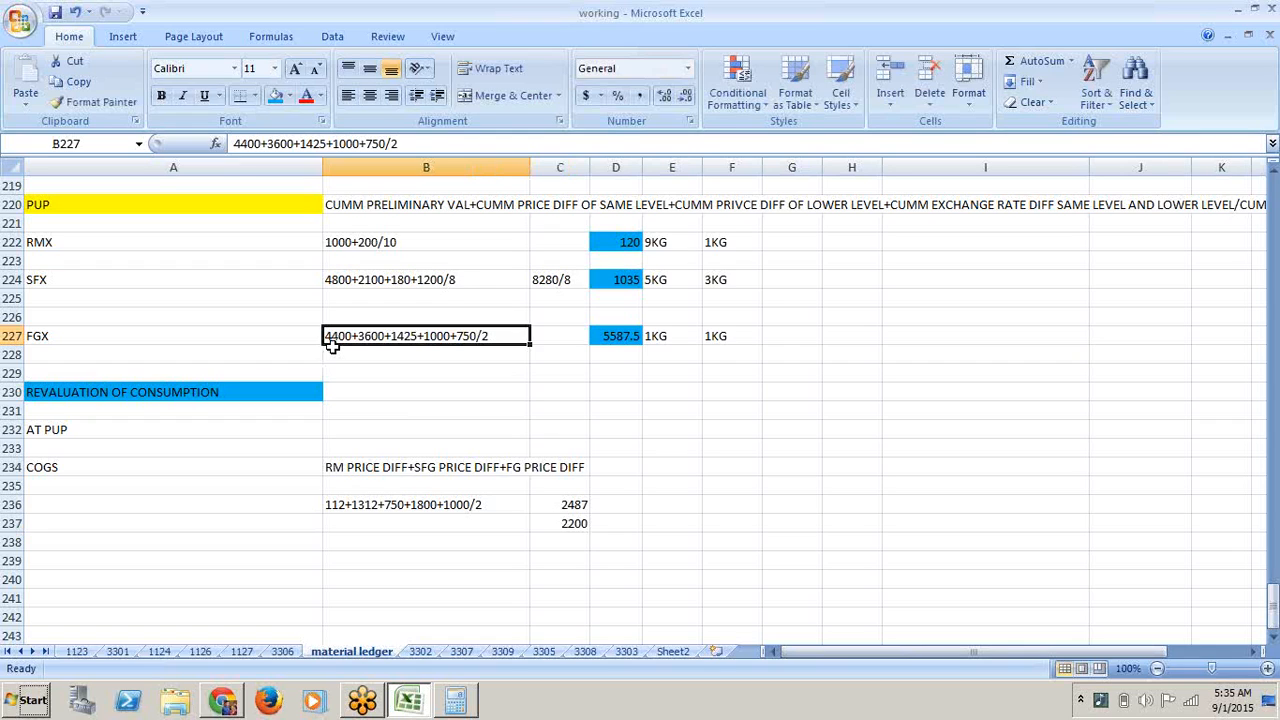
{"action": "left_click", "coordinate": [575, 525]}
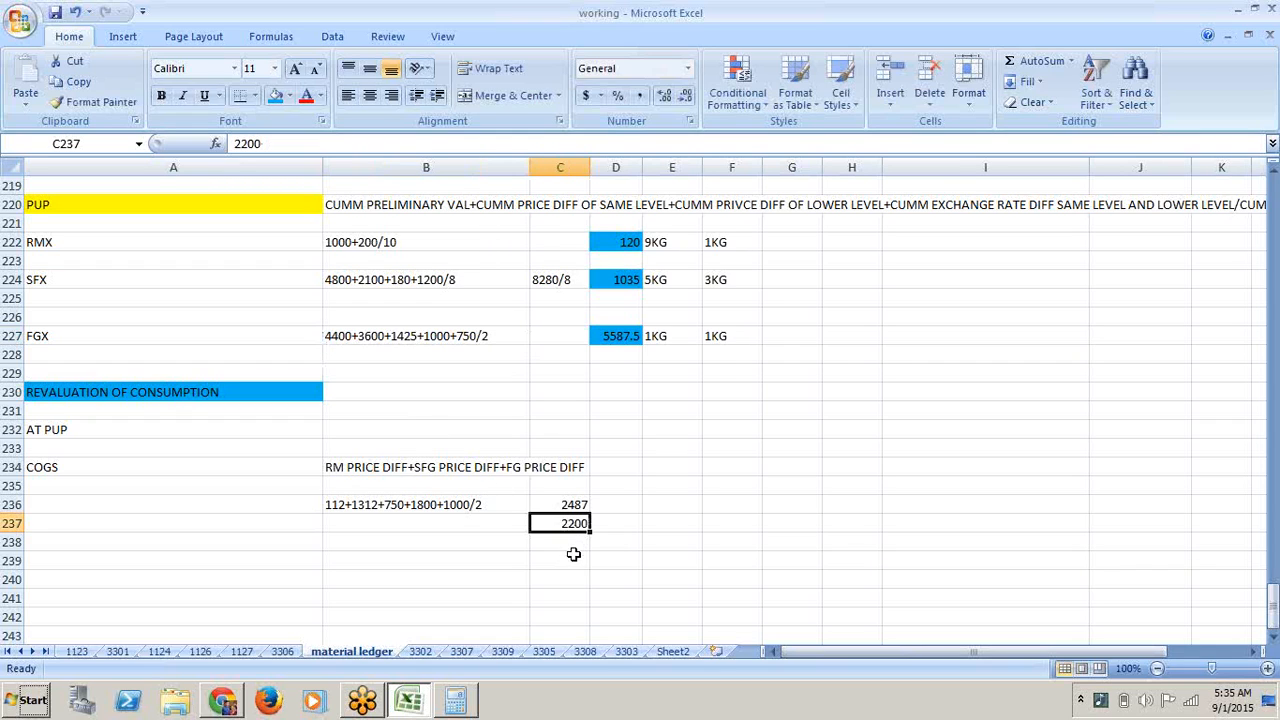
- Add the price difference and the preliminary value in C238 with the formula =C236+C237
{"action": "left_click", "coordinate": [576, 549]}
{"action": "type", "text": "="}
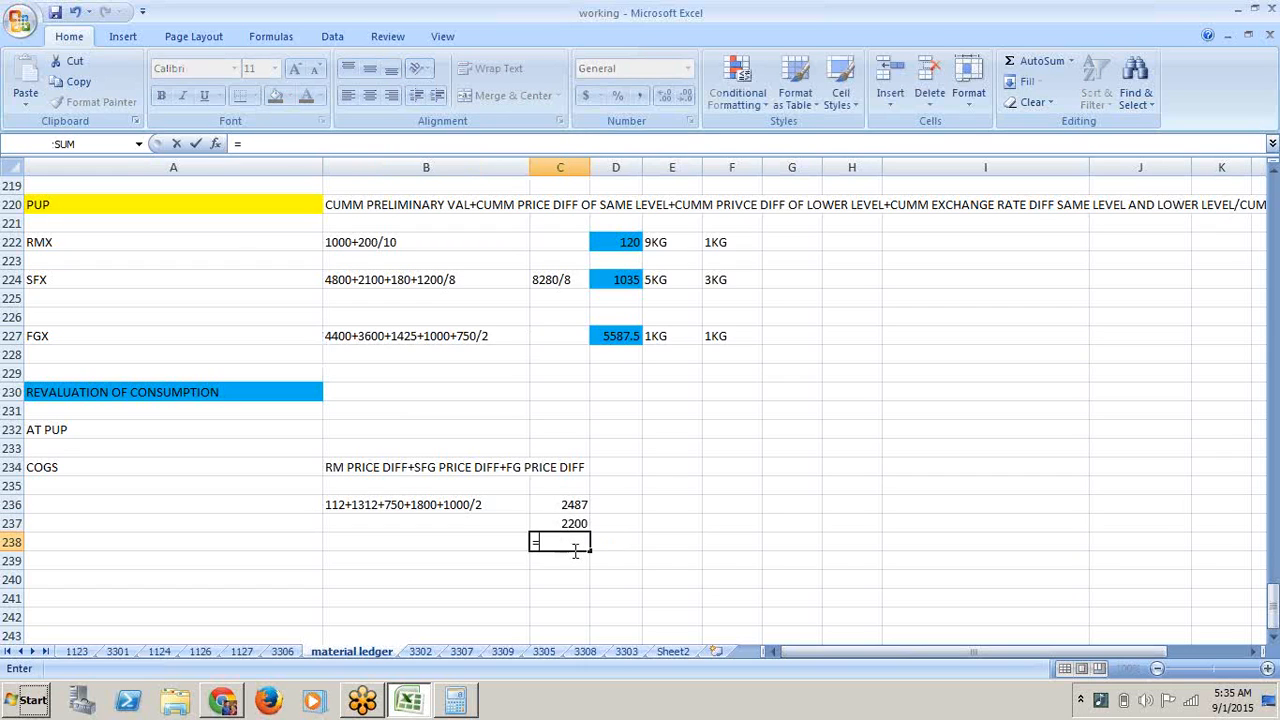
{"action": "left_click", "coordinate": [568, 506]}
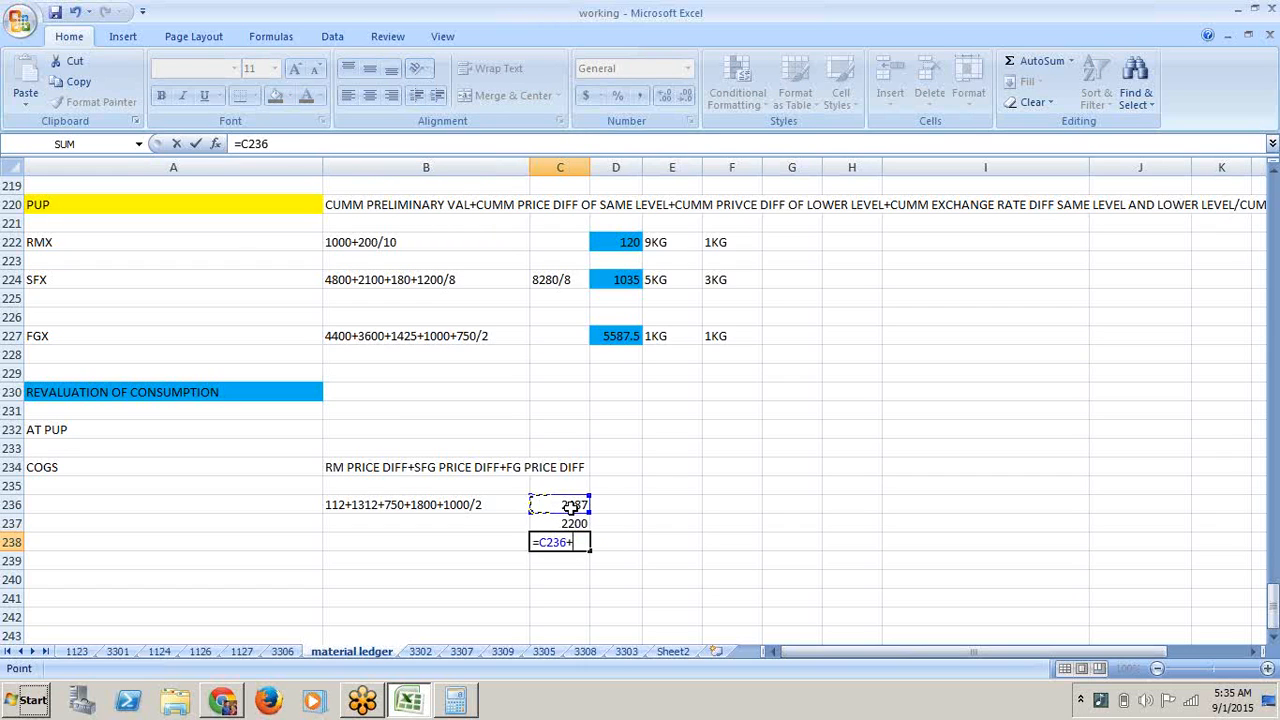
{"action": "type", "text": "+"}
{"action": "left_click", "coordinate": [570, 523]}
{"action": "key", "text": "Return"}
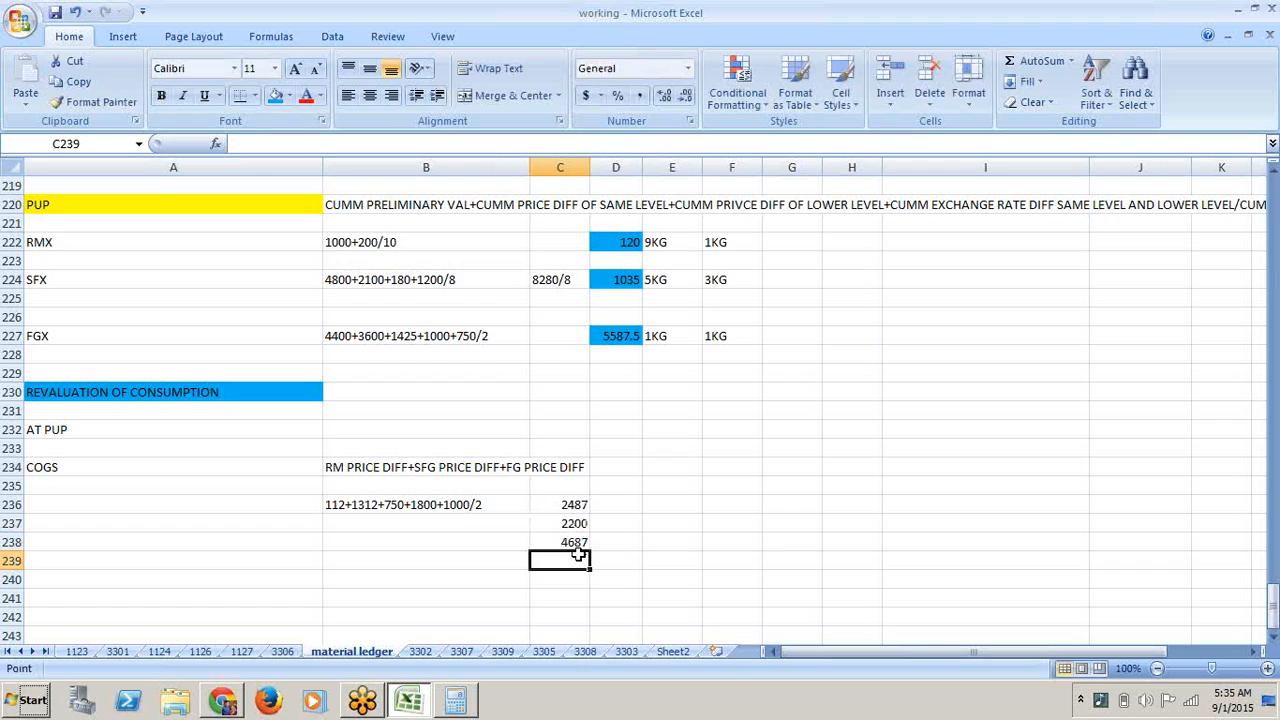
- Highlight the COGS total in C238 with the blue fill colour
{"action": "left_click", "coordinate": [579, 545]}
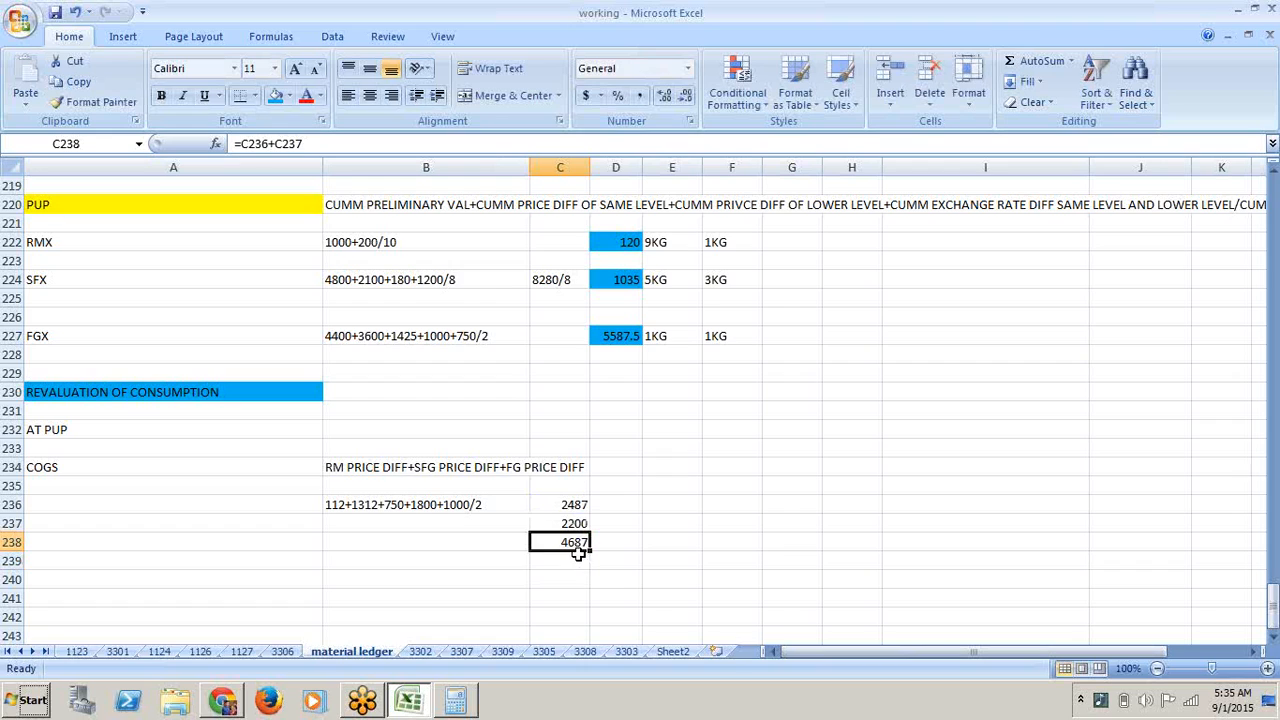
{"action": "left_click", "coordinate": [275, 95]}
{"action": "left_click", "coordinate": [637, 488]}
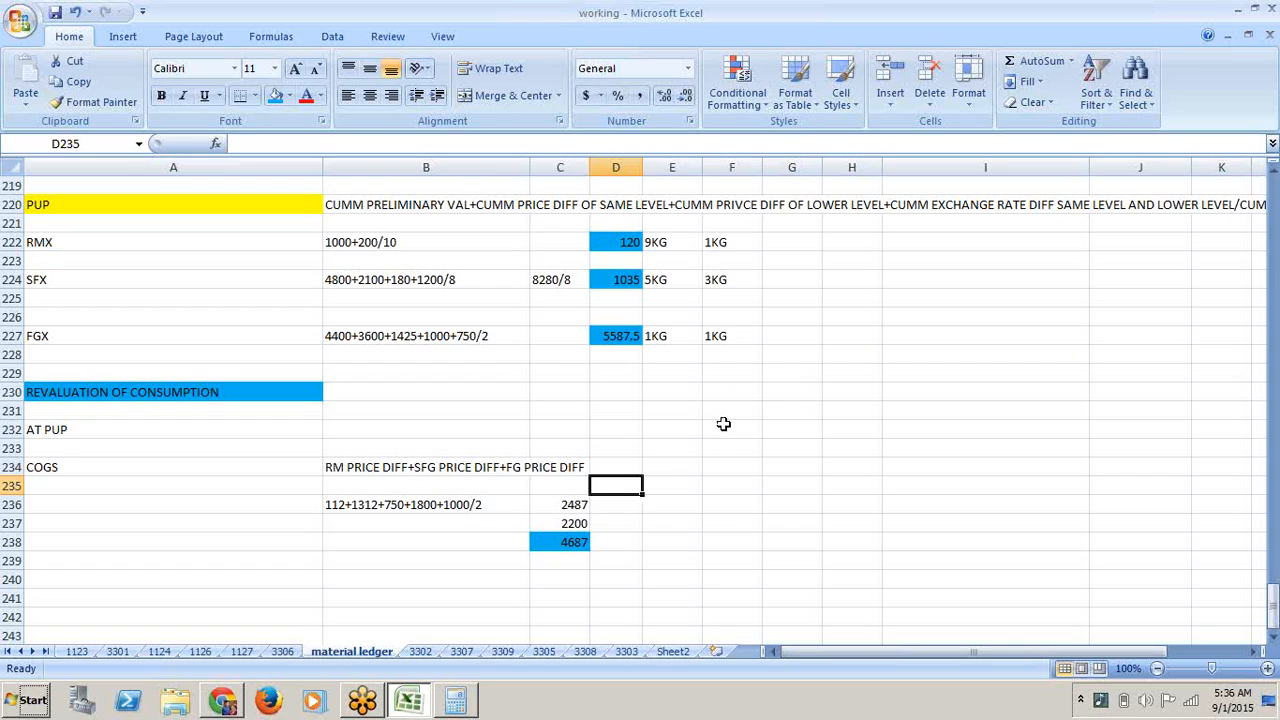
- Examine the quantities in column F against the PUP values in column D for RMX, SFX and FGX
{"action": "left_click", "coordinate": [727, 244]}
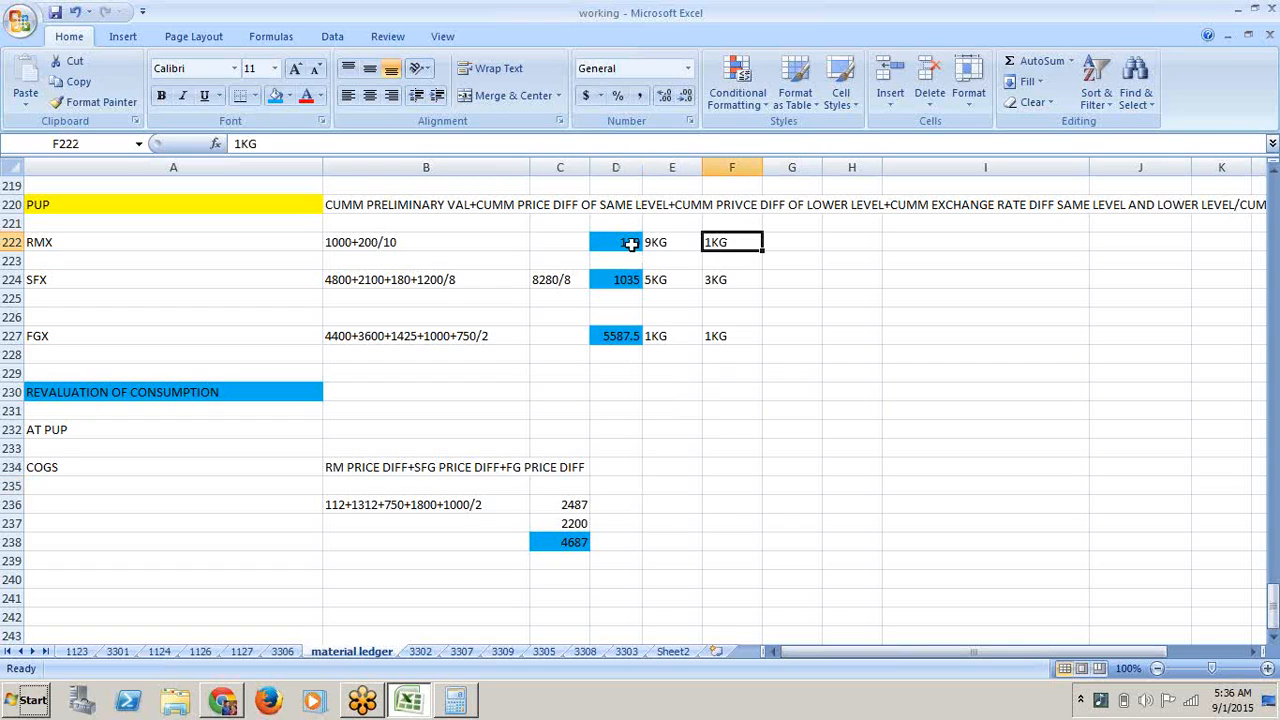
{"action": "left_click", "coordinate": [629, 244]}
{"action": "left_click", "coordinate": [716, 281]}
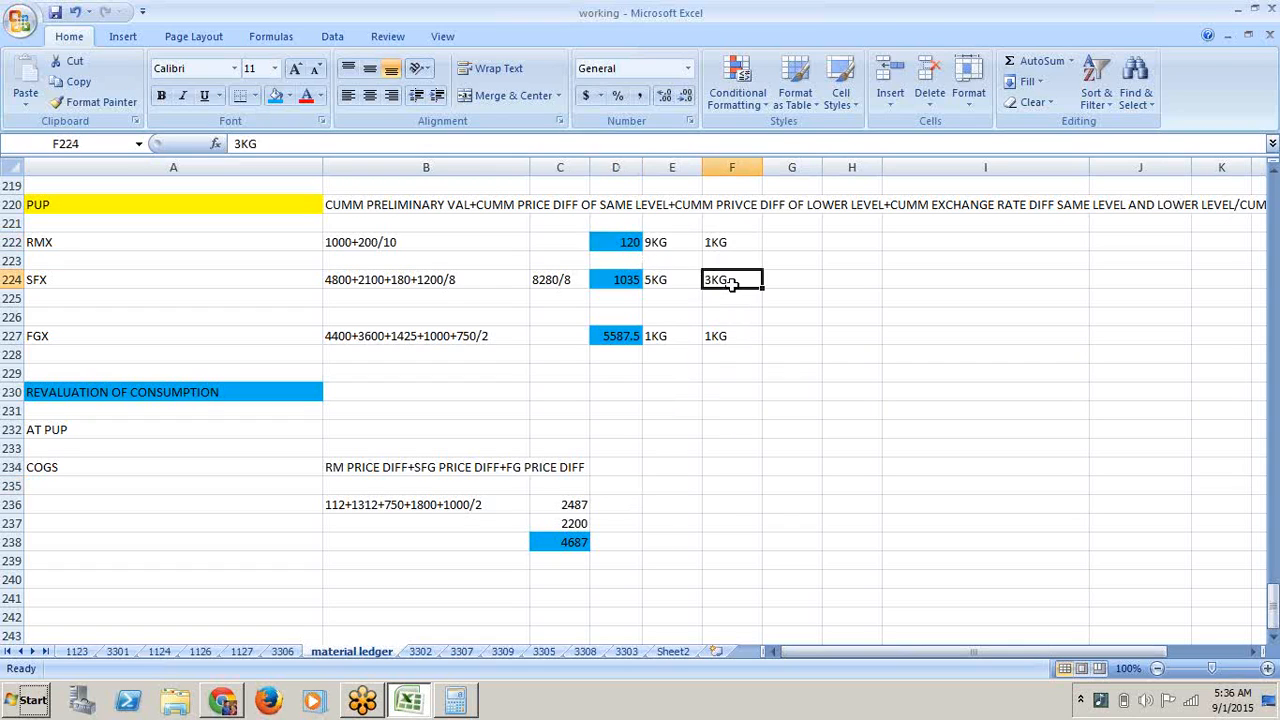
{"action": "left_click", "coordinate": [623, 281]}
{"action": "left_click", "coordinate": [701, 336]}
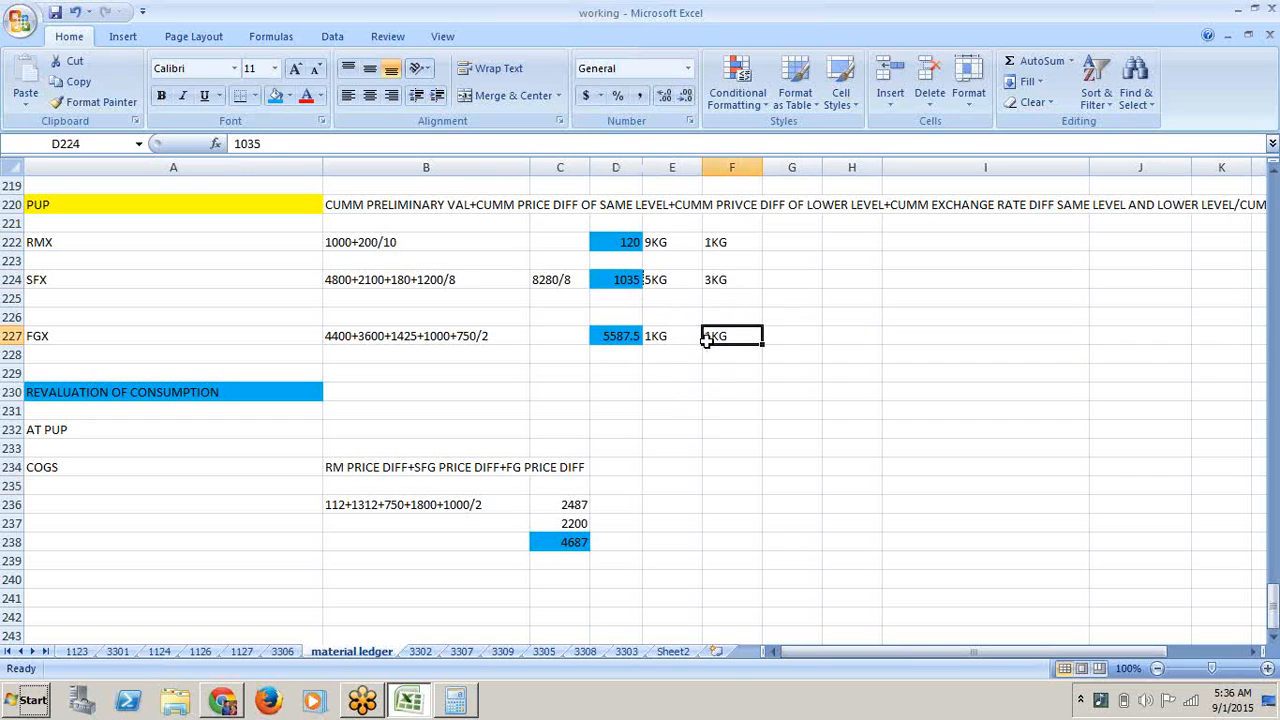
{"action": "left_click", "coordinate": [626, 337]}
{"action": "left_click", "coordinate": [741, 416]}
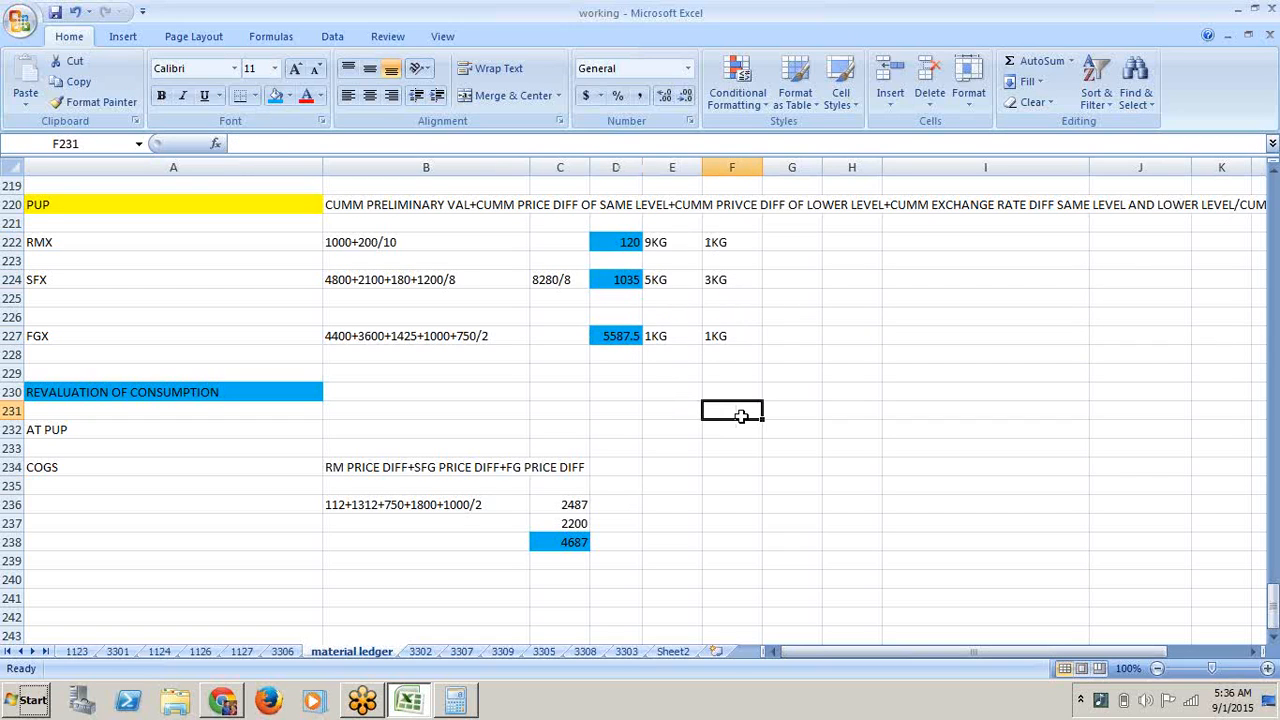
- Calculate the RMX stock value at PUP in G222 with the formula =D222*1
{"action": "left_click", "coordinate": [783, 242]}
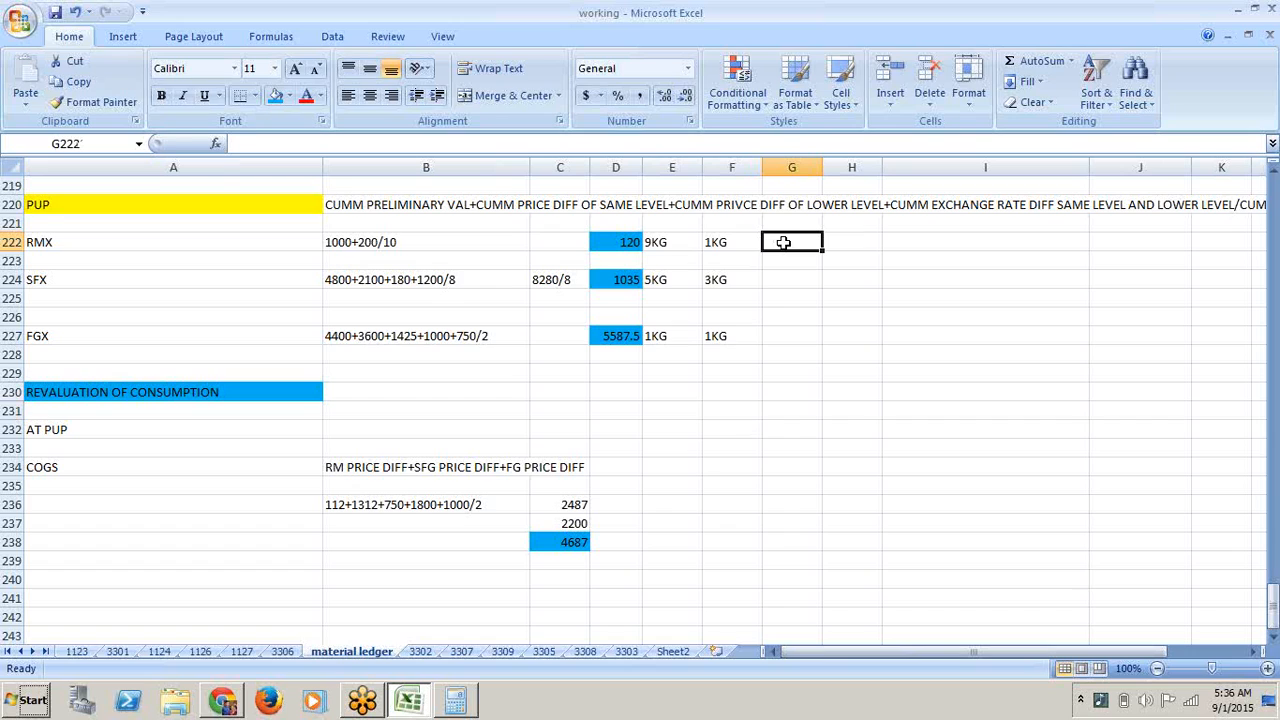
{"action": "type", "text": "="}
{"action": "left_click", "coordinate": [633, 242]}
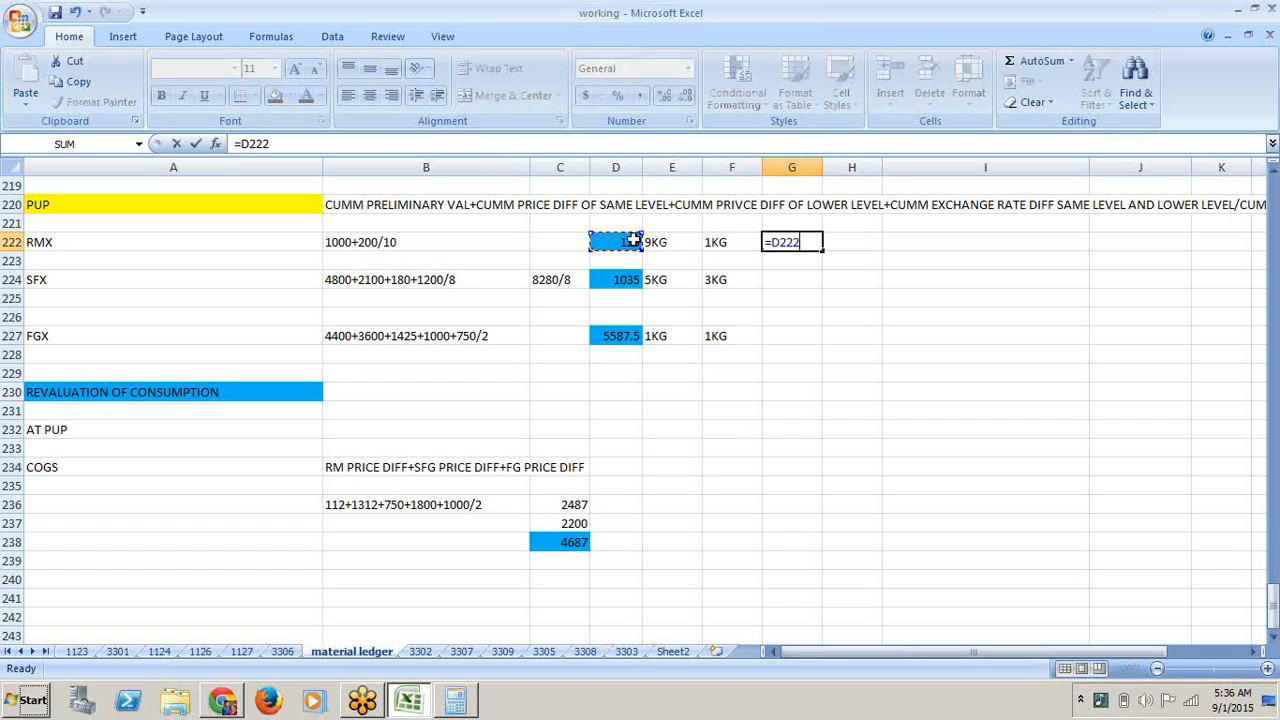
{"action": "type", "text": "*1"}
{"action": "key", "text": "Return"}
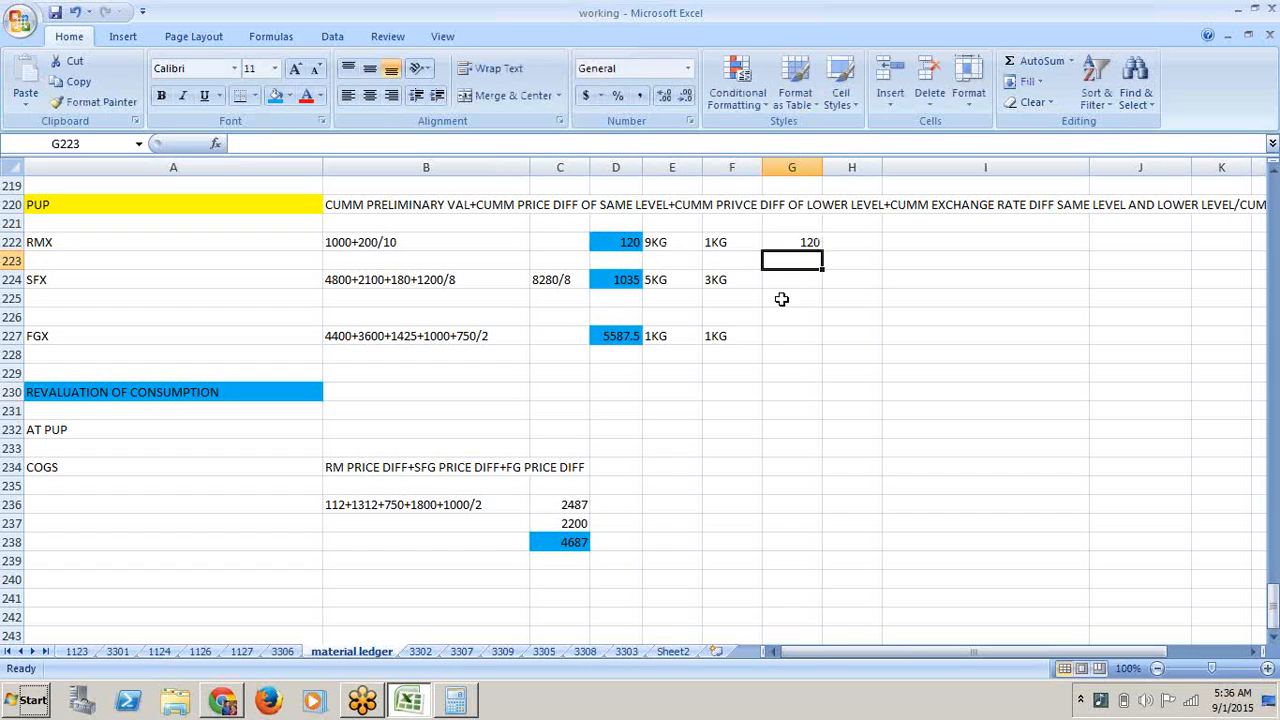
- Calculate the SFX stock value at PUP in G224 with the formula =D224*3
{"action": "left_click", "coordinate": [795, 281]}
{"action": "type", "text": "="}
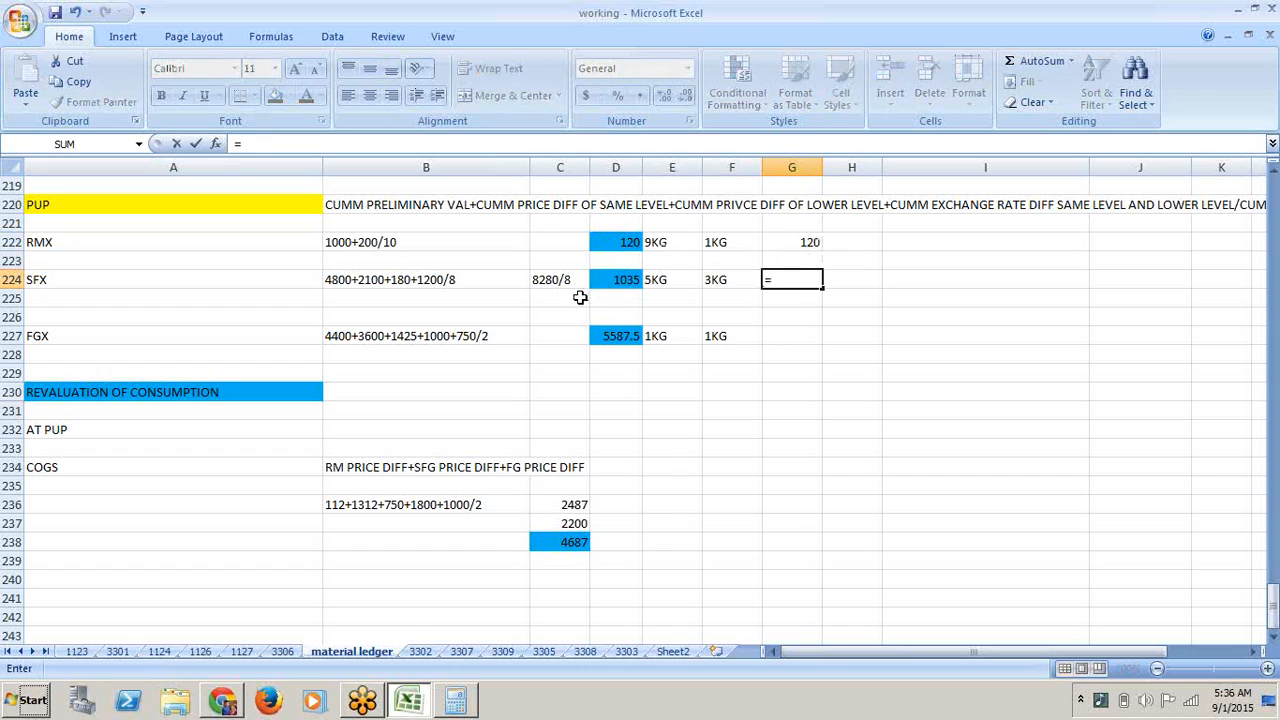
{"action": "left_click", "coordinate": [623, 283]}
{"action": "type", "text": "*3"}
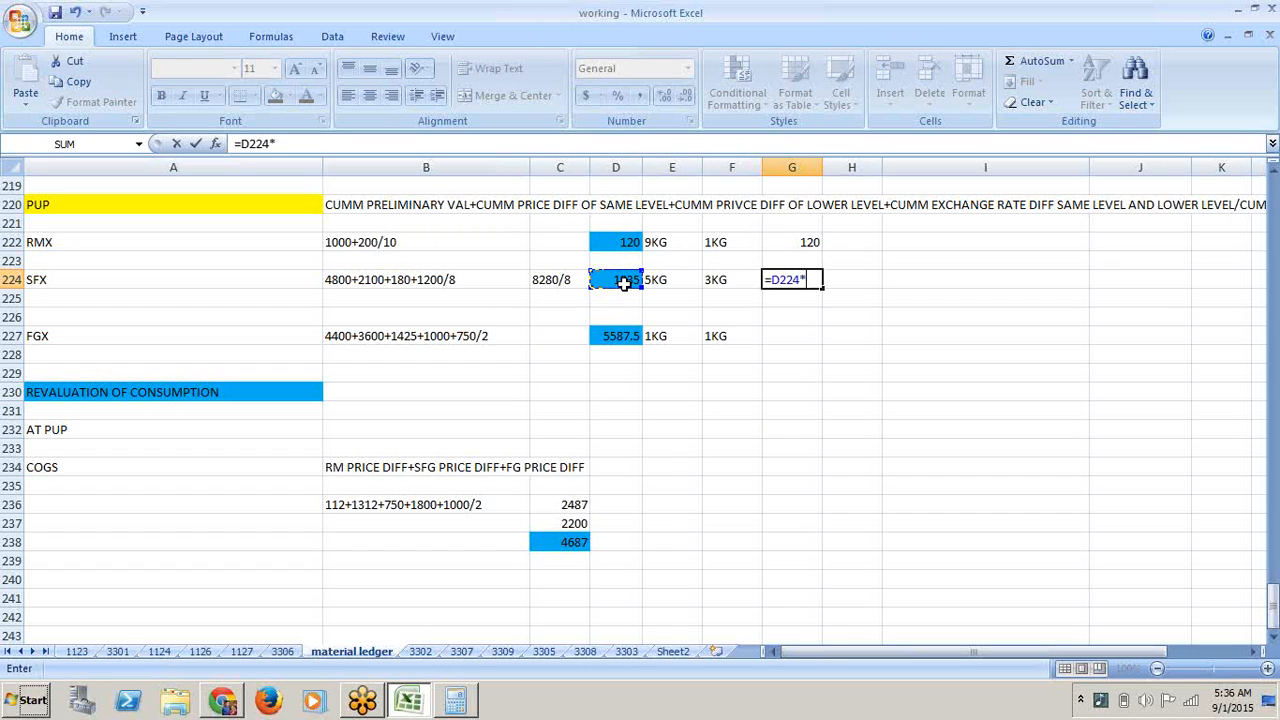
{"action": "key", "text": "Return"}
- Calculate the FGX stock value at PUP in G227 with the formula =D227*1
{"action": "left_click", "coordinate": [788, 335]}
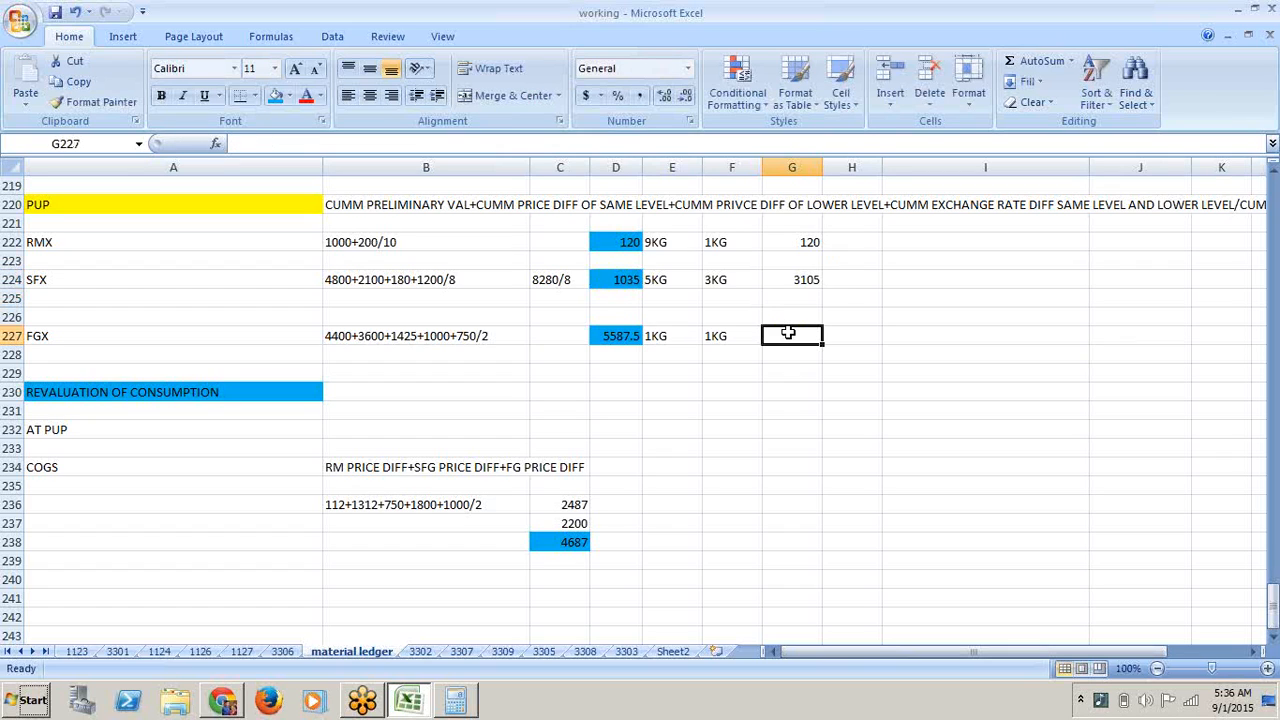
{"action": "type", "text": "="}
{"action": "left_click", "coordinate": [624, 334]}
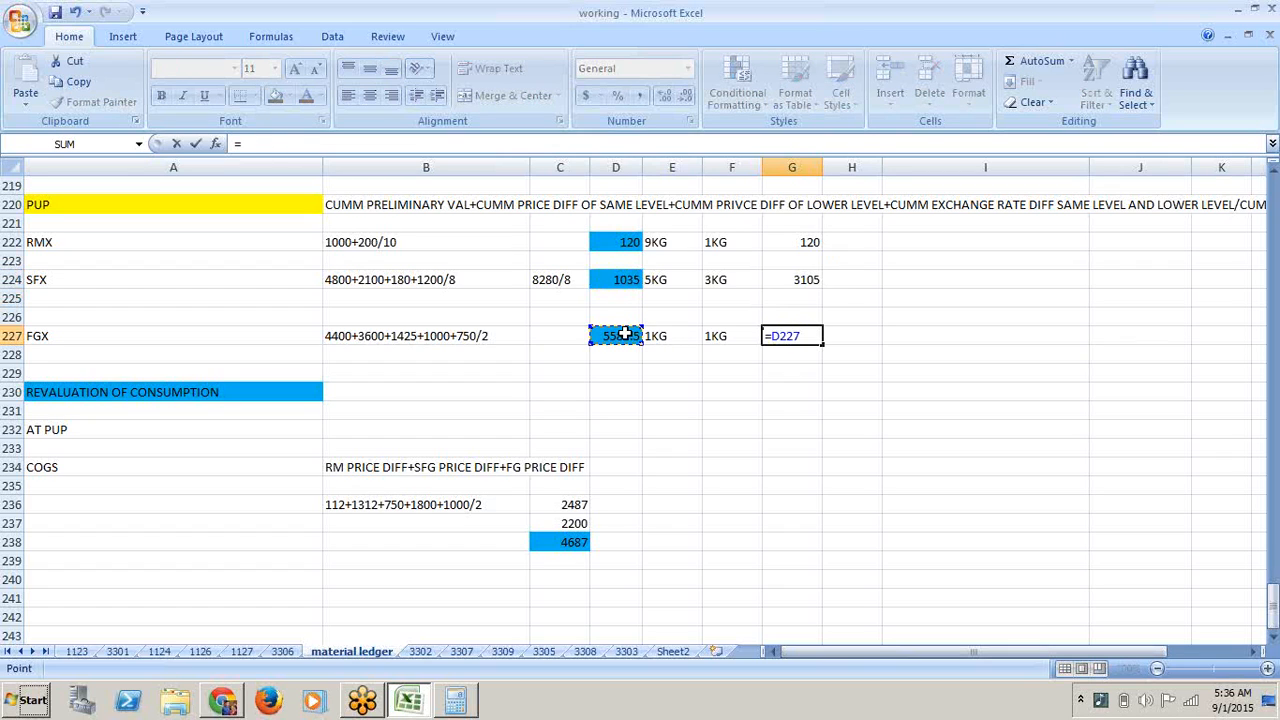
{"action": "type", "text": "*1"}
{"action": "key", "text": "Return"}
{"action": "left_click", "coordinate": [844, 428]}
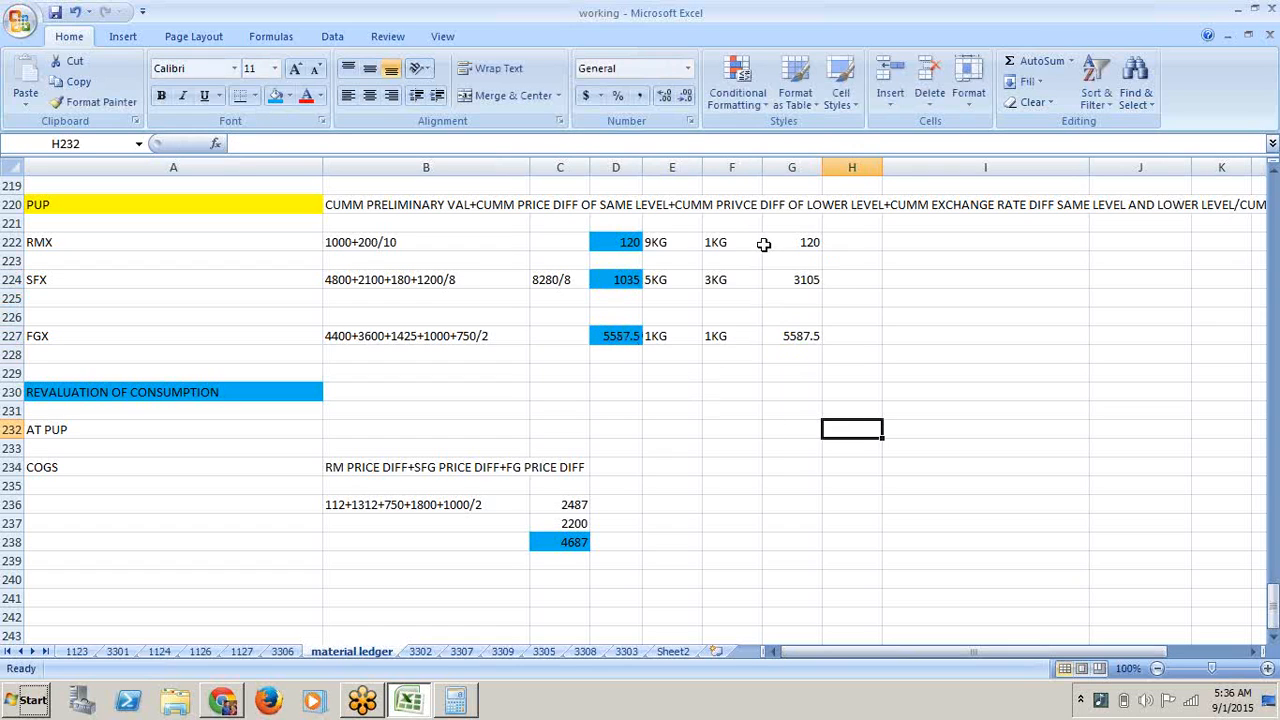
{"action": "left_click_drag", "start_coordinate": [800, 243], "coordinate": [795, 328]}
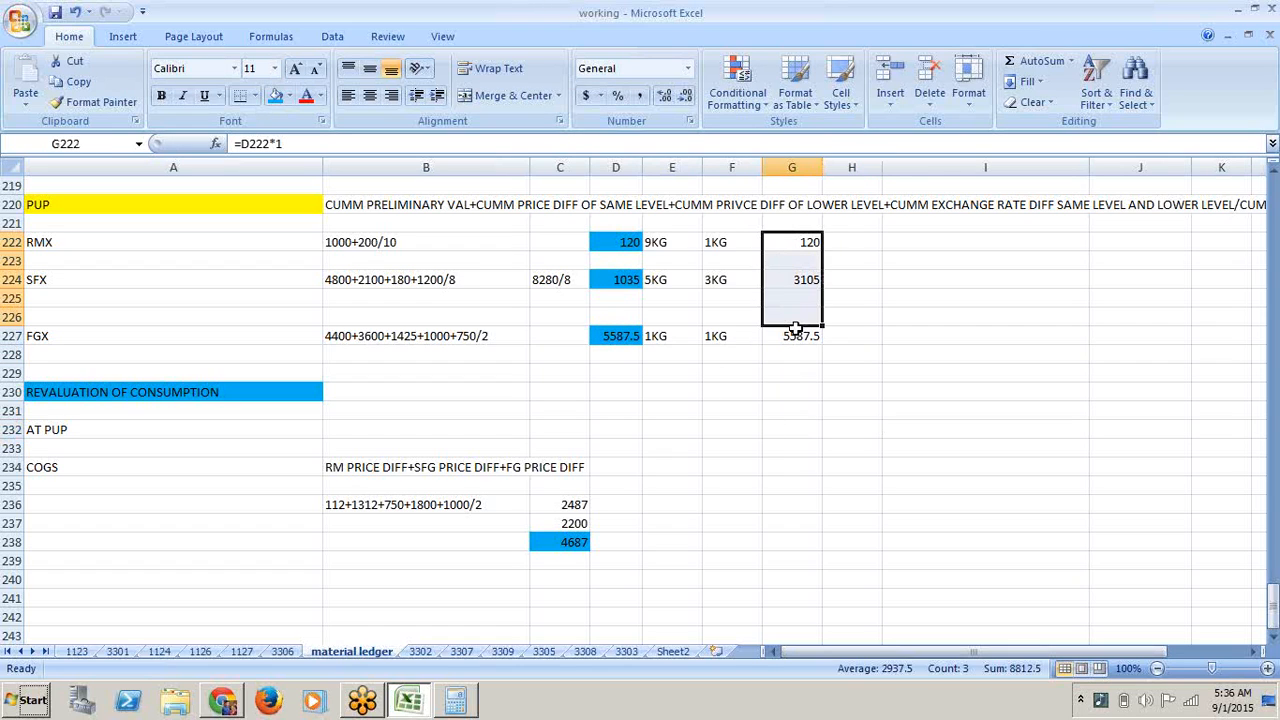
{"action": "left_click", "coordinate": [768, 424]}
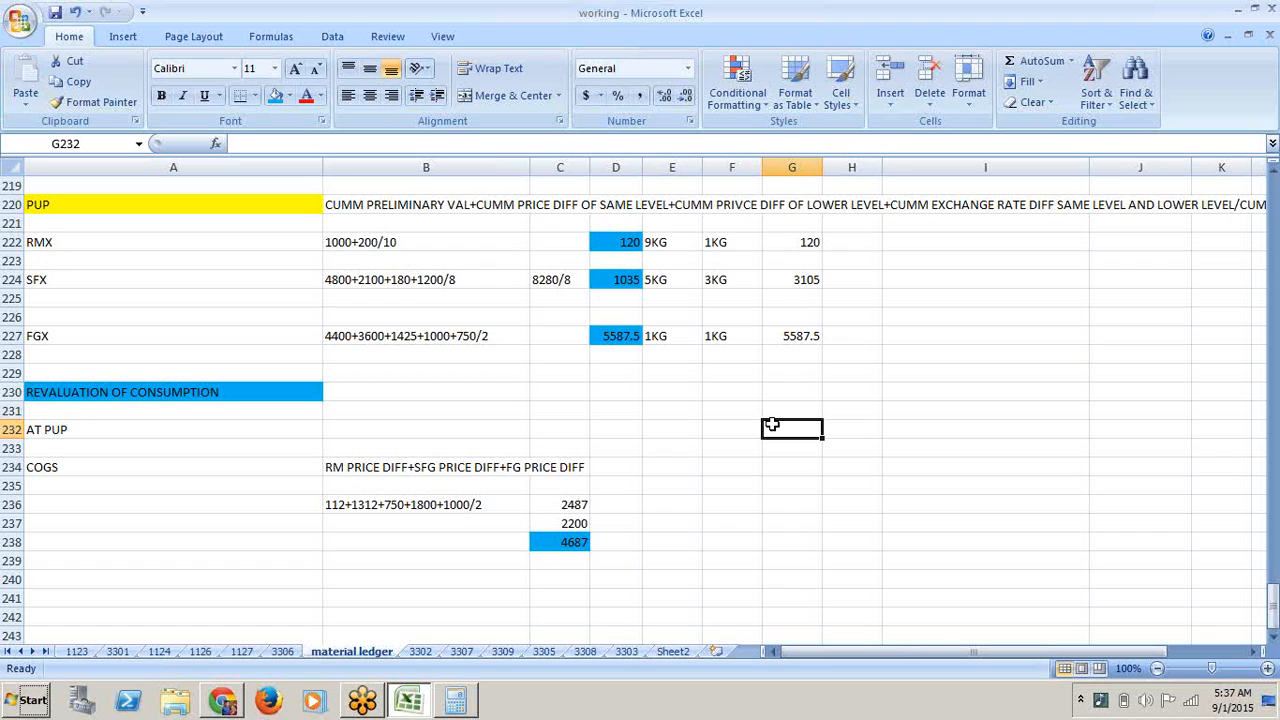
- Enter the heading "ML INTEREDIATE A/C" in A242, below the COGS calculation
{"action": "left_click", "coordinate": [239, 572]}
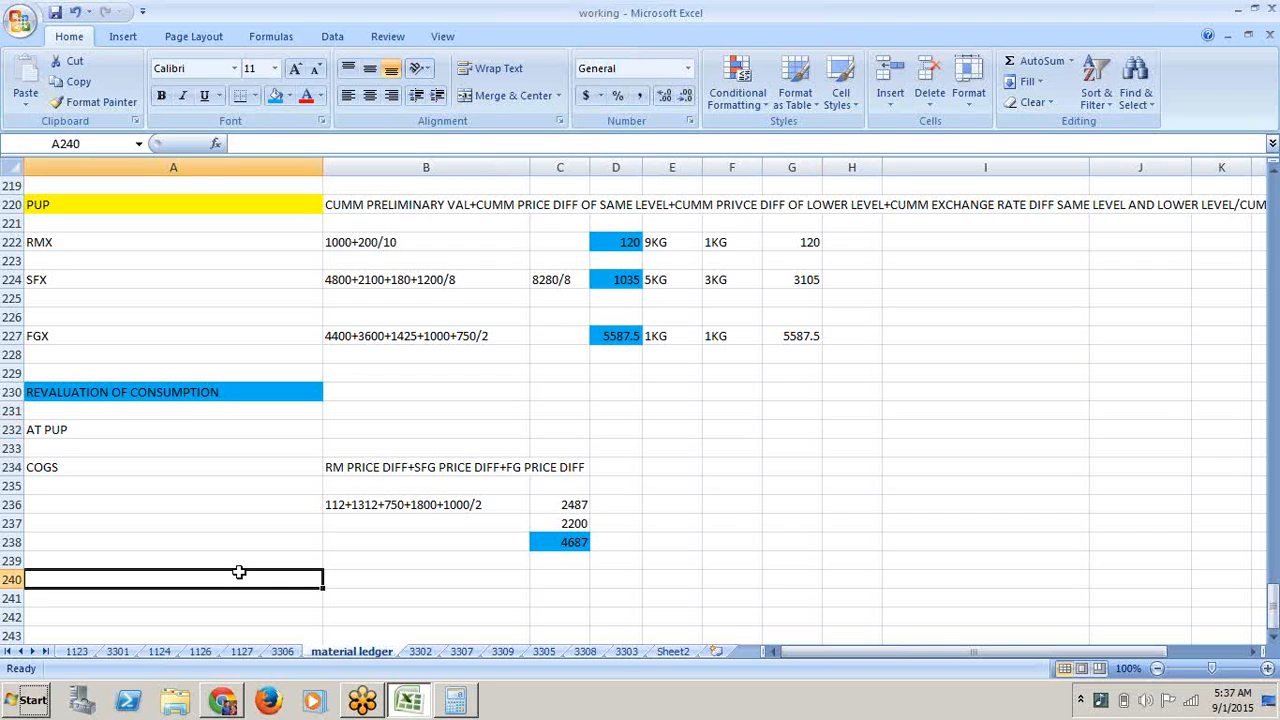
{"action": "key", "text": "Down"}
{"action": "key", "text": "Down"}
{"action": "key", "text": "Down"}
{"action": "key", "text": "Down"}
{"action": "key", "text": "Down"}
{"action": "key", "text": "Down"}
{"action": "key", "text": "Down"}
{"action": "key", "text": "Down"}
{"action": "key", "text": "Down"}
{"action": "key", "text": "Down"}
{"action": "key", "text": "Down"}
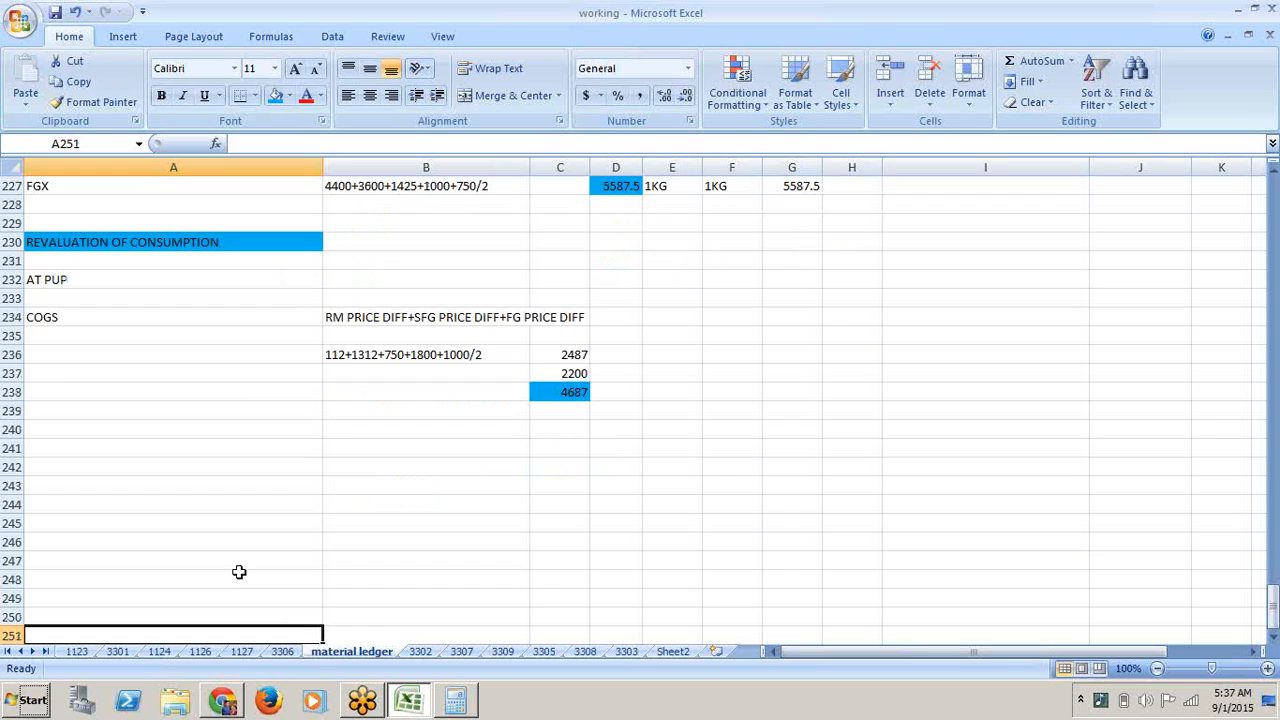
{"action": "left_click", "coordinate": [223, 468]}
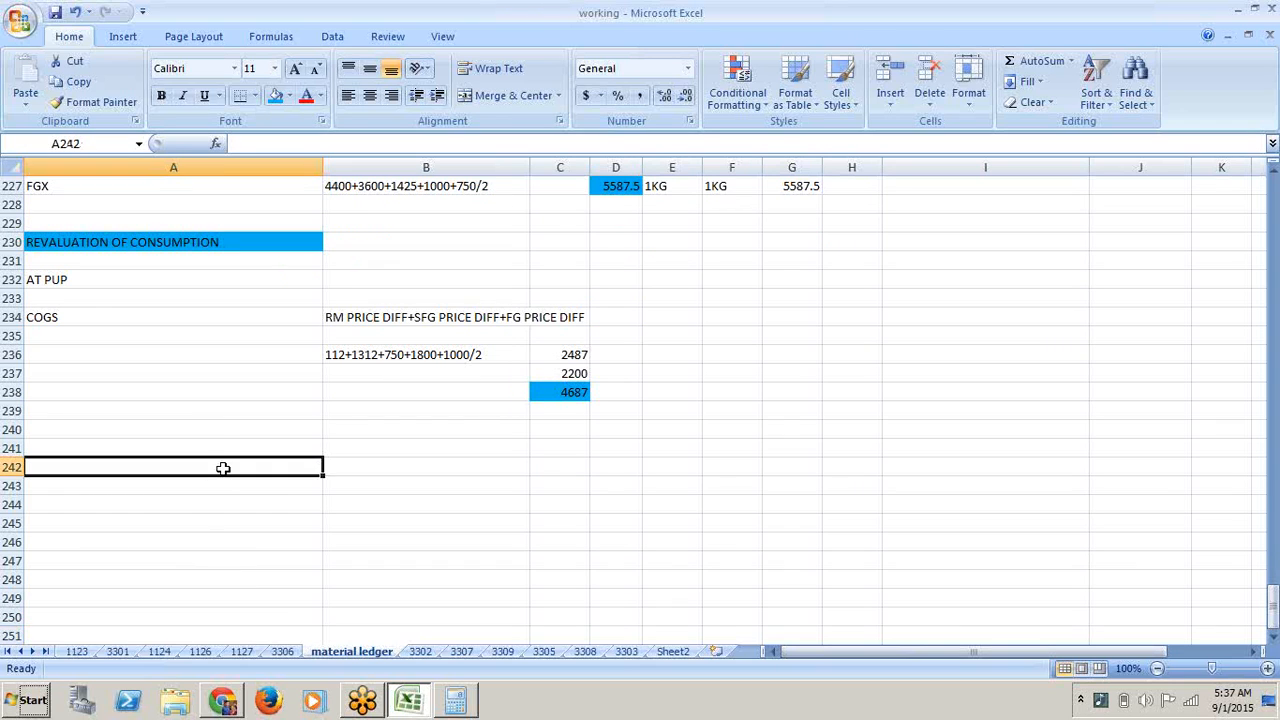
{"action": "type", "text": "ML IN"}
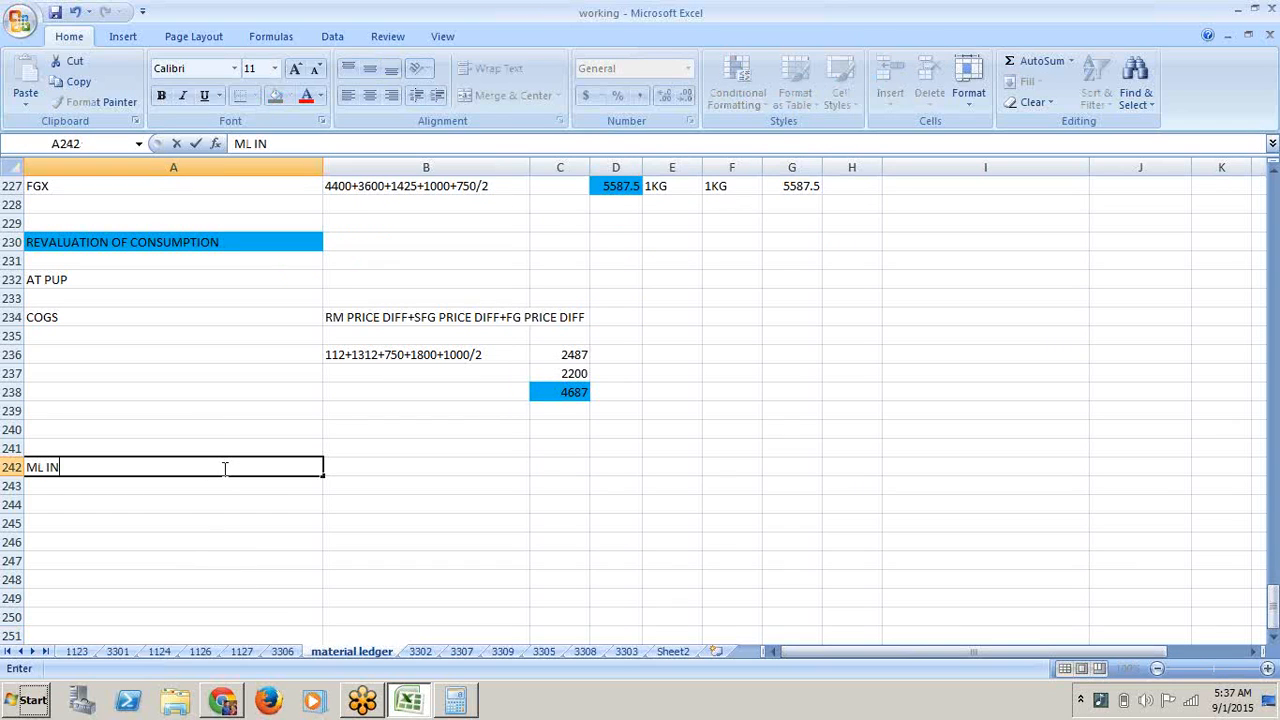
{"action": "type", "text": "TEREDIATE A/C"}
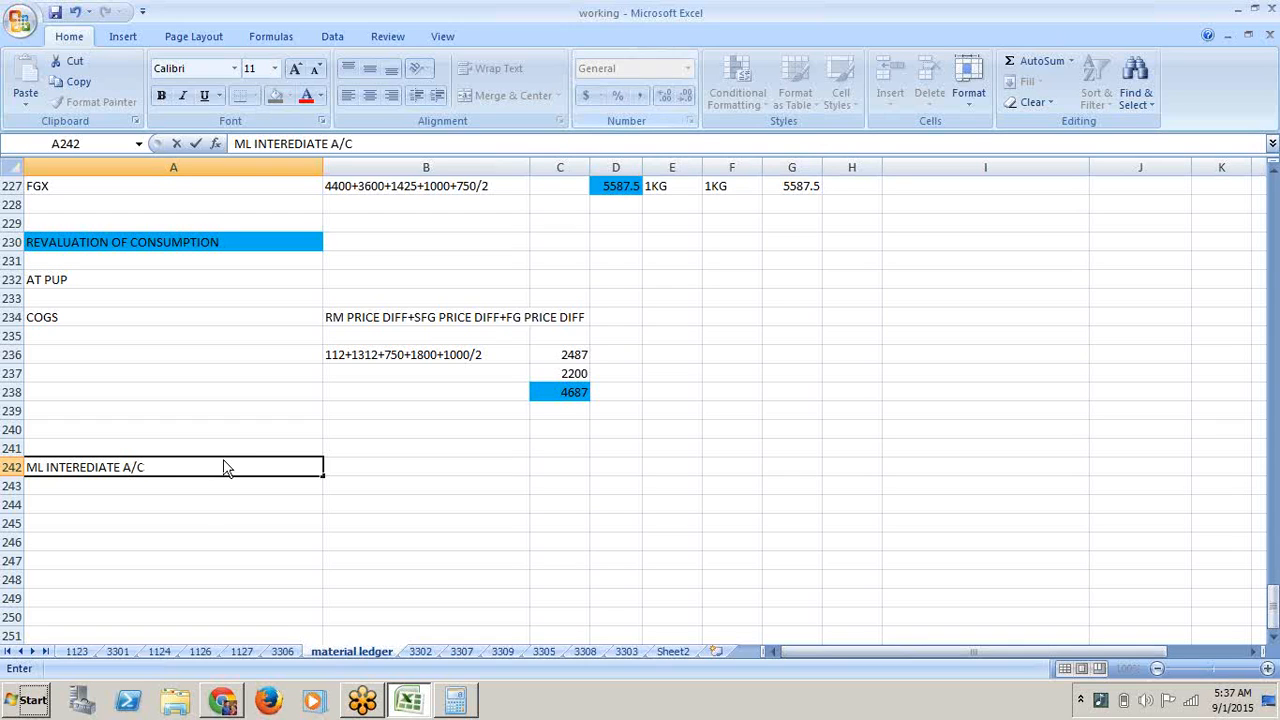
{"action": "left_click", "coordinate": [1095, 21]}
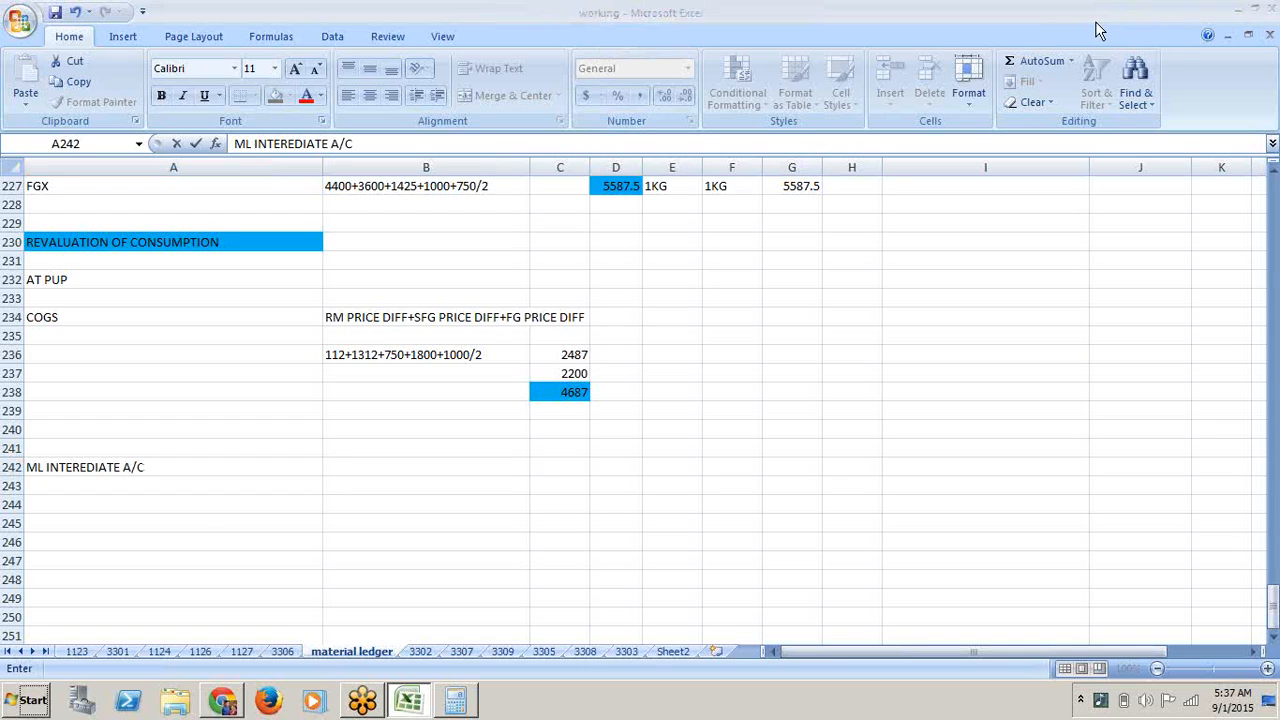
{"action": "left_click", "coordinate": [1017, 104]}
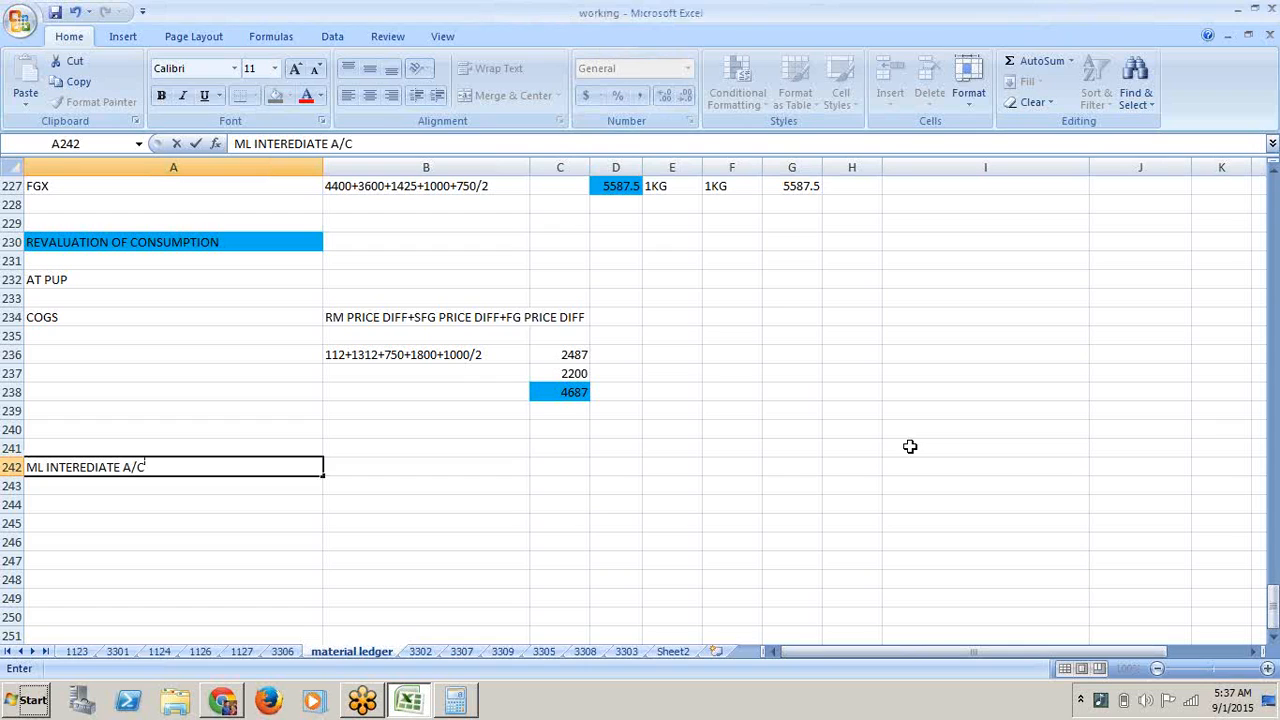
{"action": "left_click", "coordinate": [475, 360]}
- Examine the FGX PUP calculation in row 227 alongside the RMX and SFX rows above it
{"action": "left_click", "coordinate": [338, 186]}
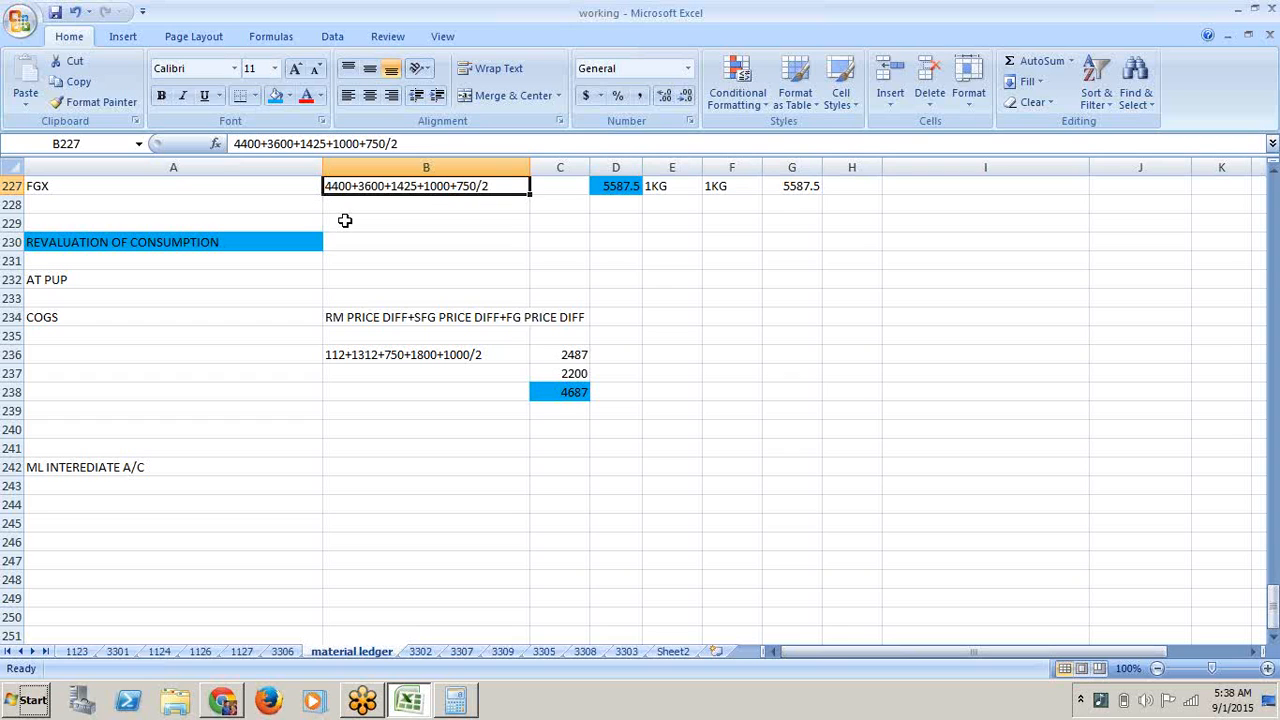
{"action": "left_click", "coordinate": [624, 203]}
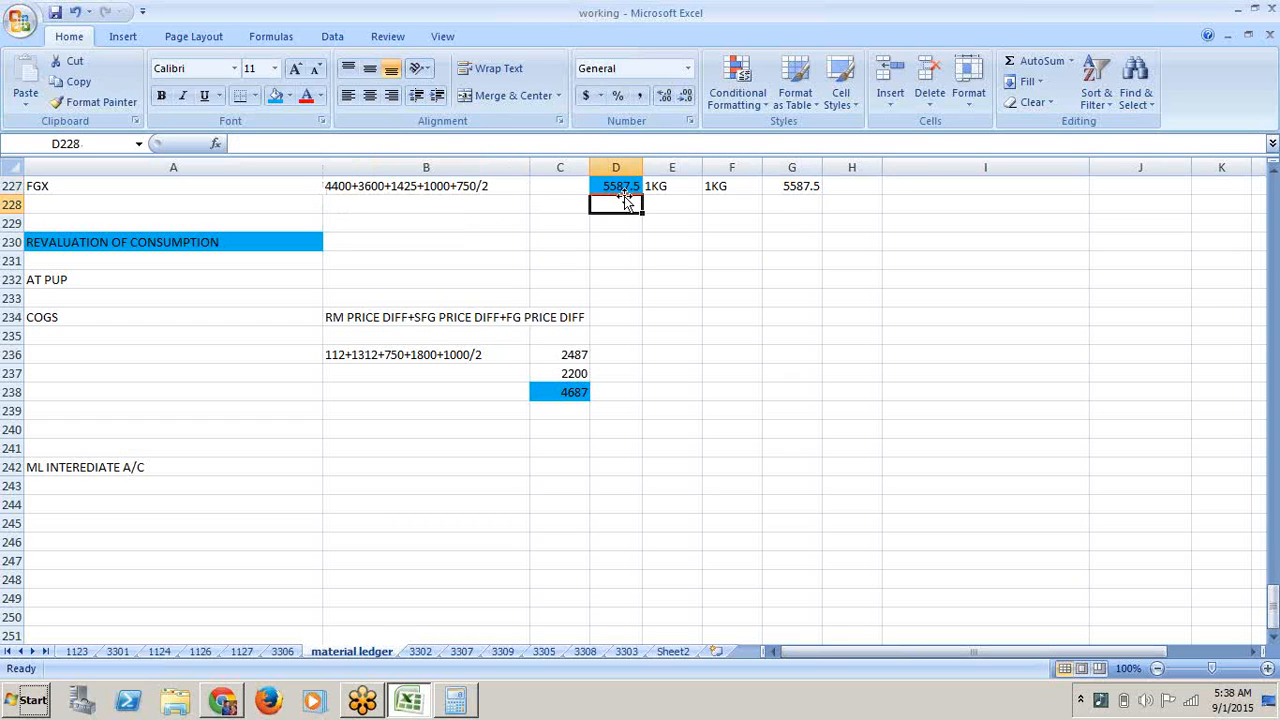
{"action": "left_click", "coordinate": [624, 195]}
{"action": "key", "text": "Up"}
{"action": "key", "text": "Up"}
{"action": "key", "text": "Up"}
{"action": "key", "text": "Up"}
{"action": "key", "text": "Up"}
{"action": "key", "text": "Up"}
{"action": "key", "text": "Up"}
{"action": "key", "text": "Up"}
{"action": "key", "text": "Up"}
{"action": "key", "text": "Up"}
{"action": "key", "text": "Up"}
{"action": "key", "text": "Up"}
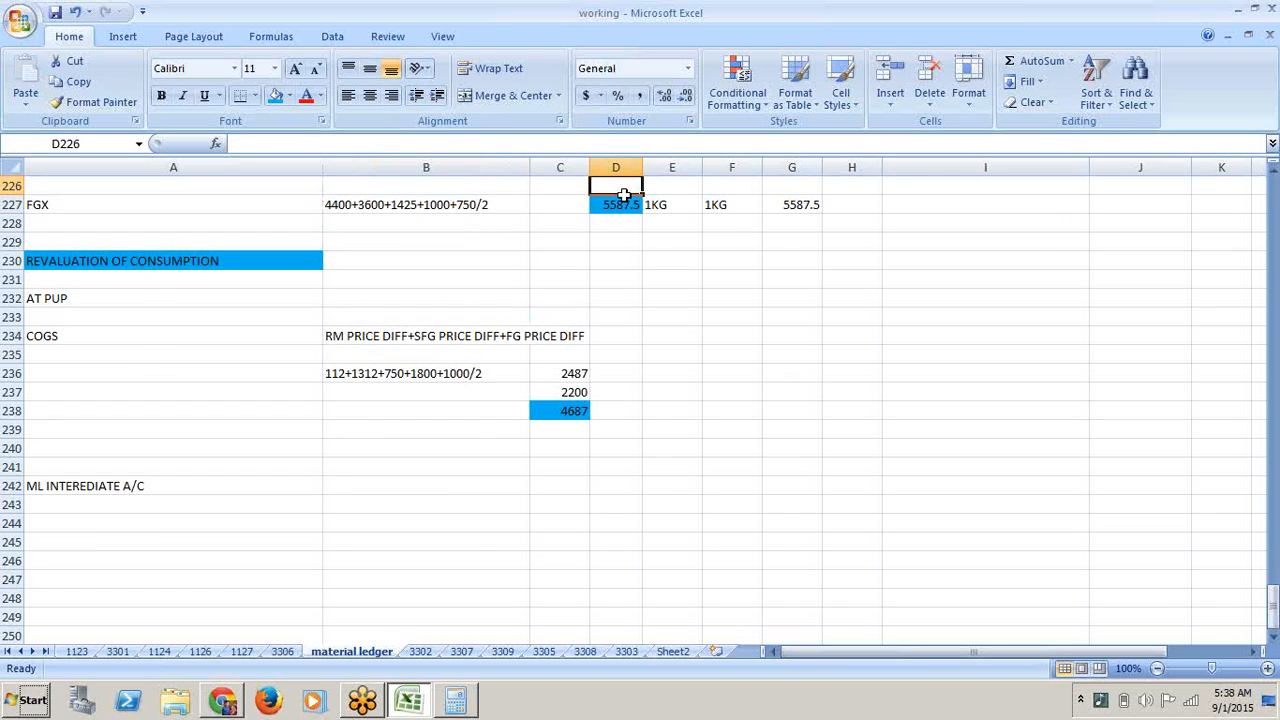
{"action": "left_click", "coordinate": [624, 411]}
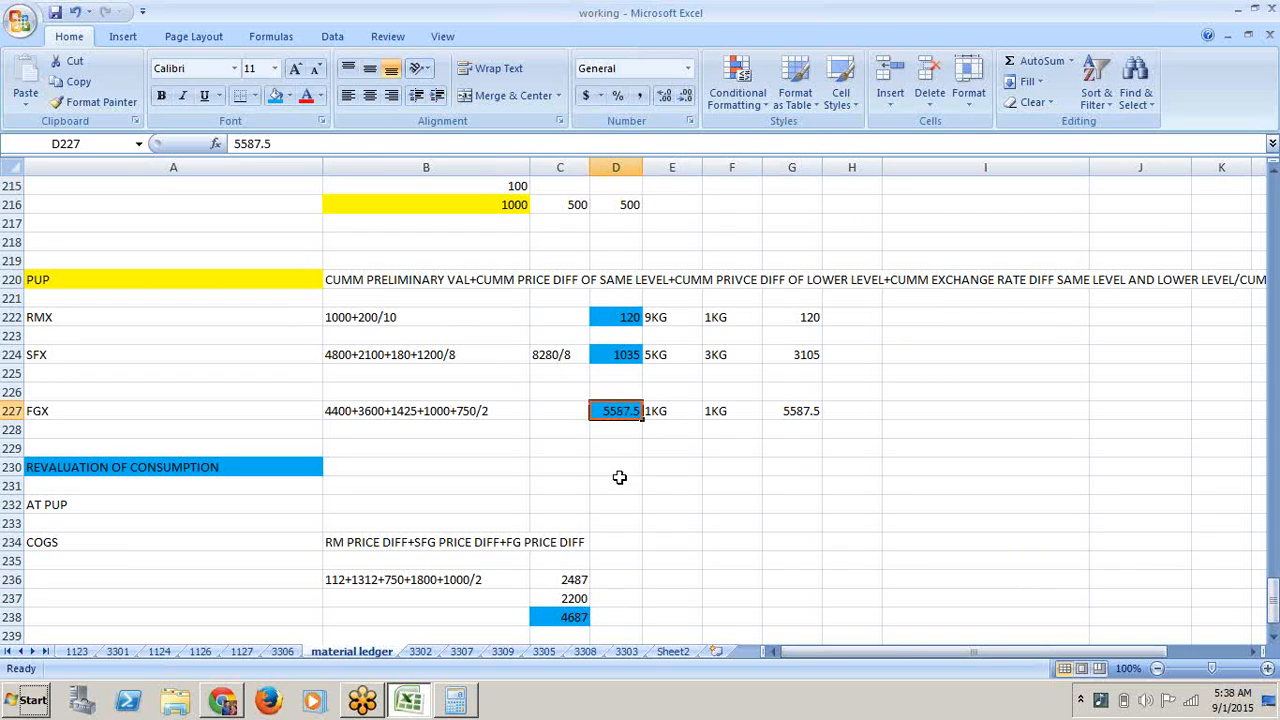
{"action": "left_click", "coordinate": [620, 482]}
{"action": "key", "text": "Down"}
{"action": "key", "text": "Down"}
{"action": "key", "text": "Down"}
{"action": "key", "text": "Down"}
{"action": "key", "text": "Down"}
{"action": "key", "text": "Down"}
{"action": "key", "text": "Down"}
{"action": "key", "text": "Down"}
{"action": "key", "text": "Down"}
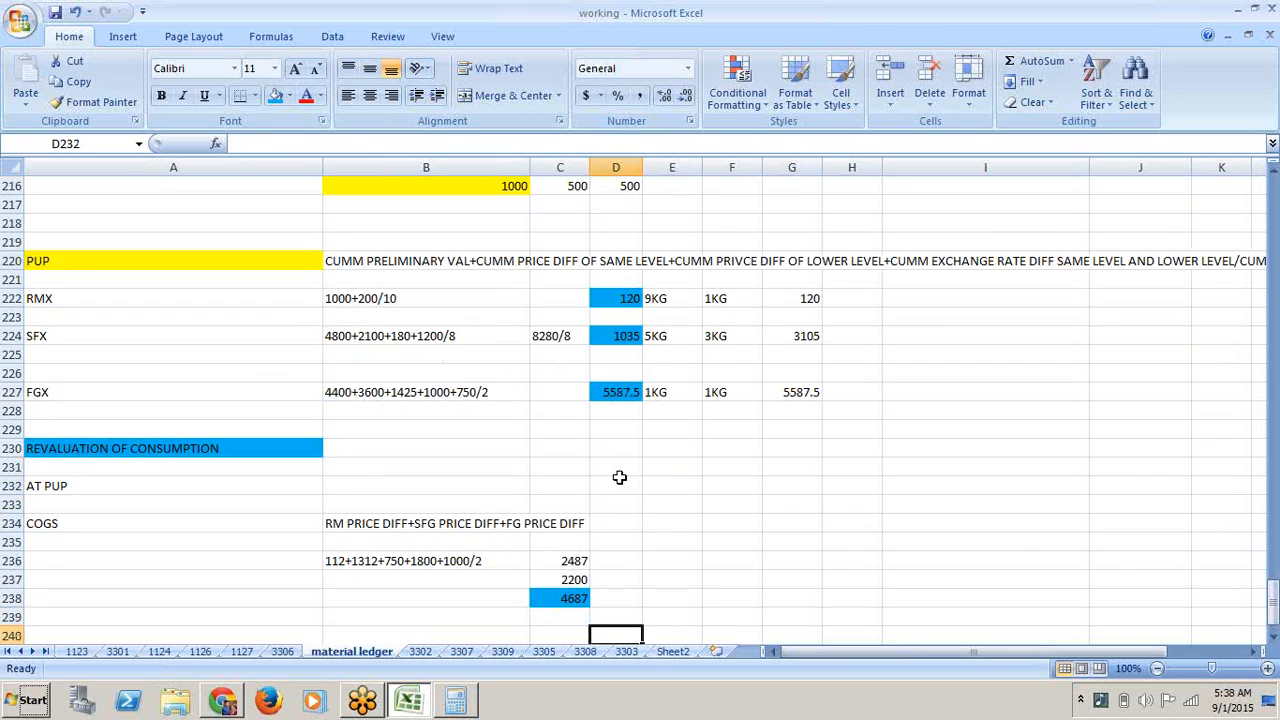
- Compare the COGS amounts in B236 and C236:C238 with the FGX PUP breakdown in B227 and its result in D227
{"action": "left_click", "coordinate": [440, 563]}
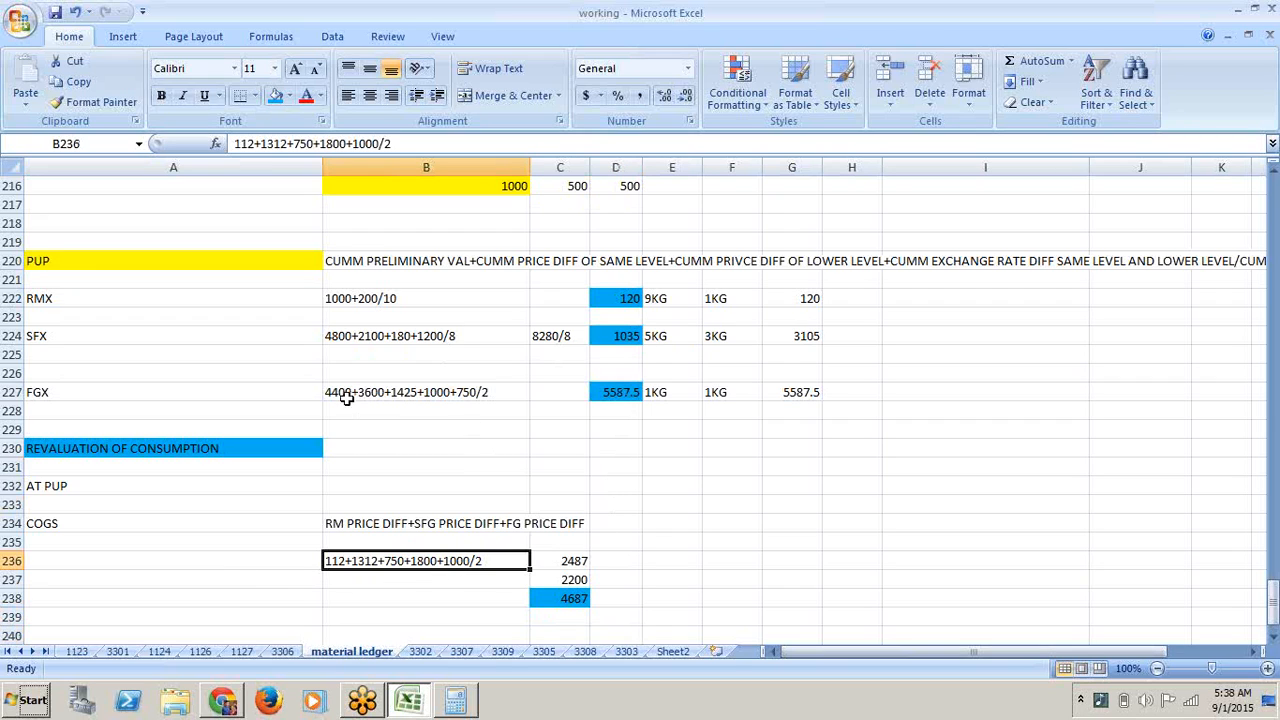
{"action": "left_click", "coordinate": [588, 584]}
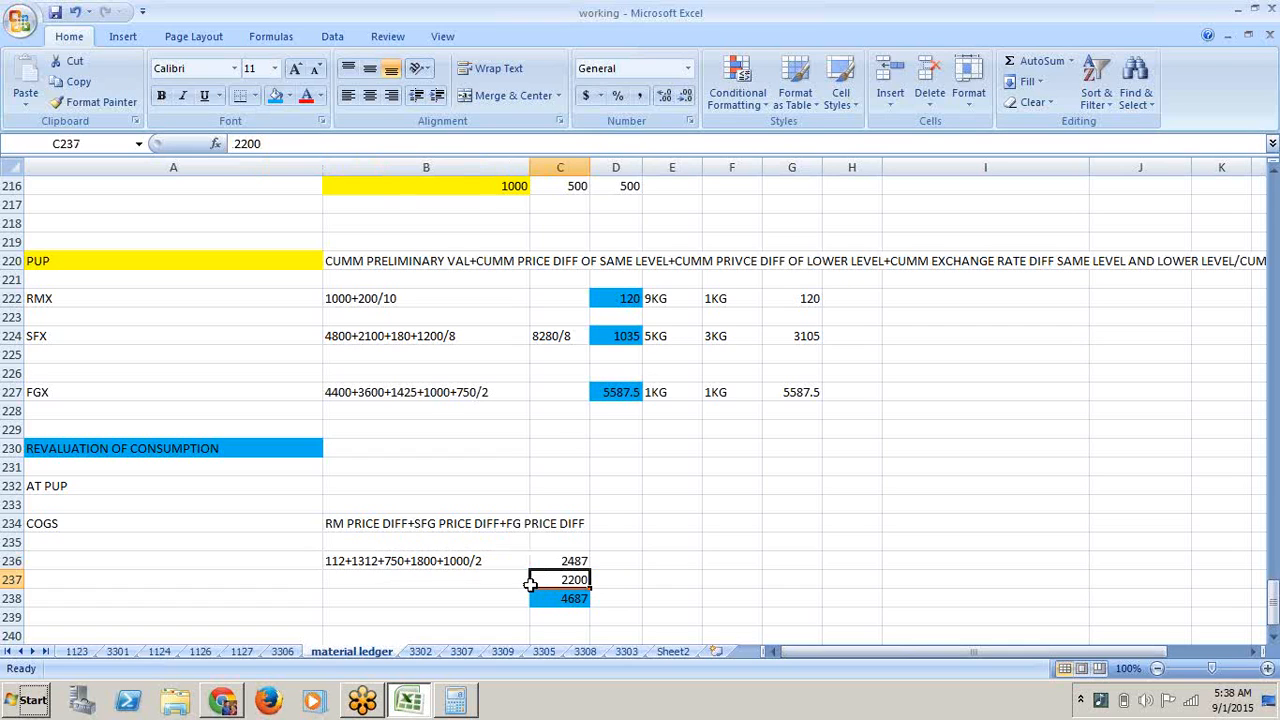
{"action": "left_click", "coordinate": [340, 396]}
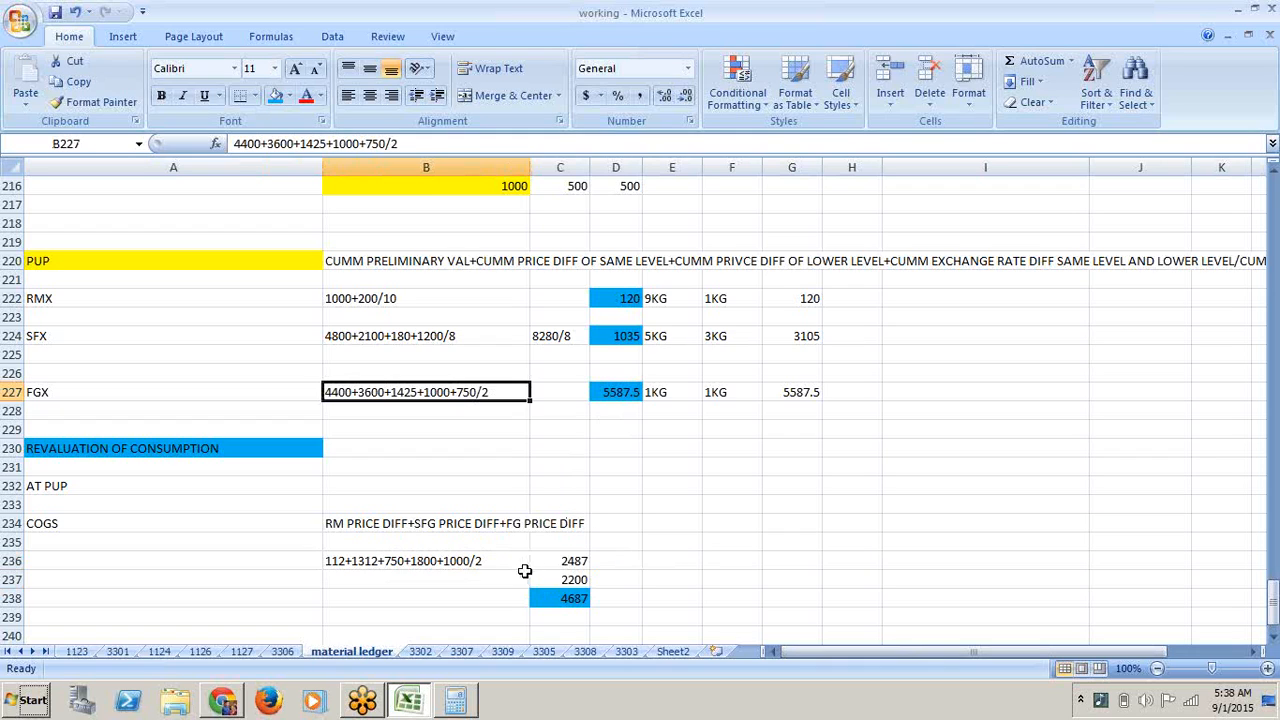
{"action": "left_click", "coordinate": [503, 560]}
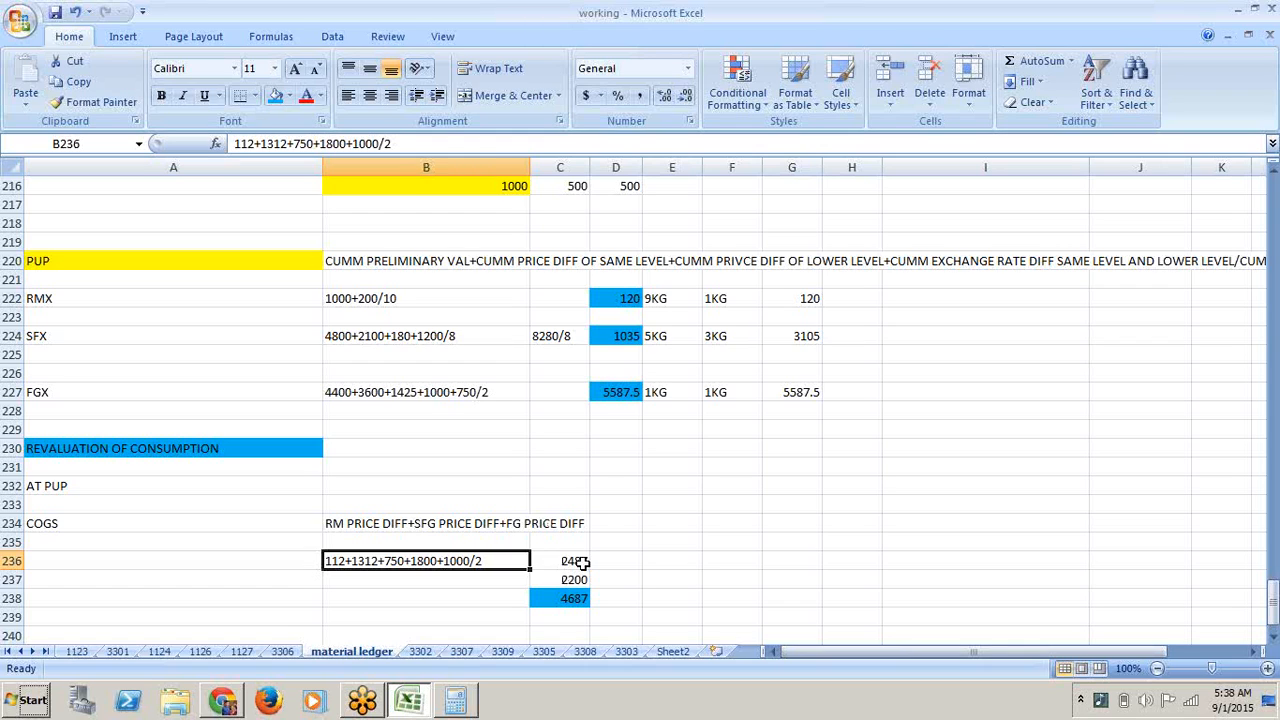
{"action": "left_click", "coordinate": [581, 562]}
{"action": "left_click", "coordinate": [484, 556]}
{"action": "left_click", "coordinate": [636, 395]}
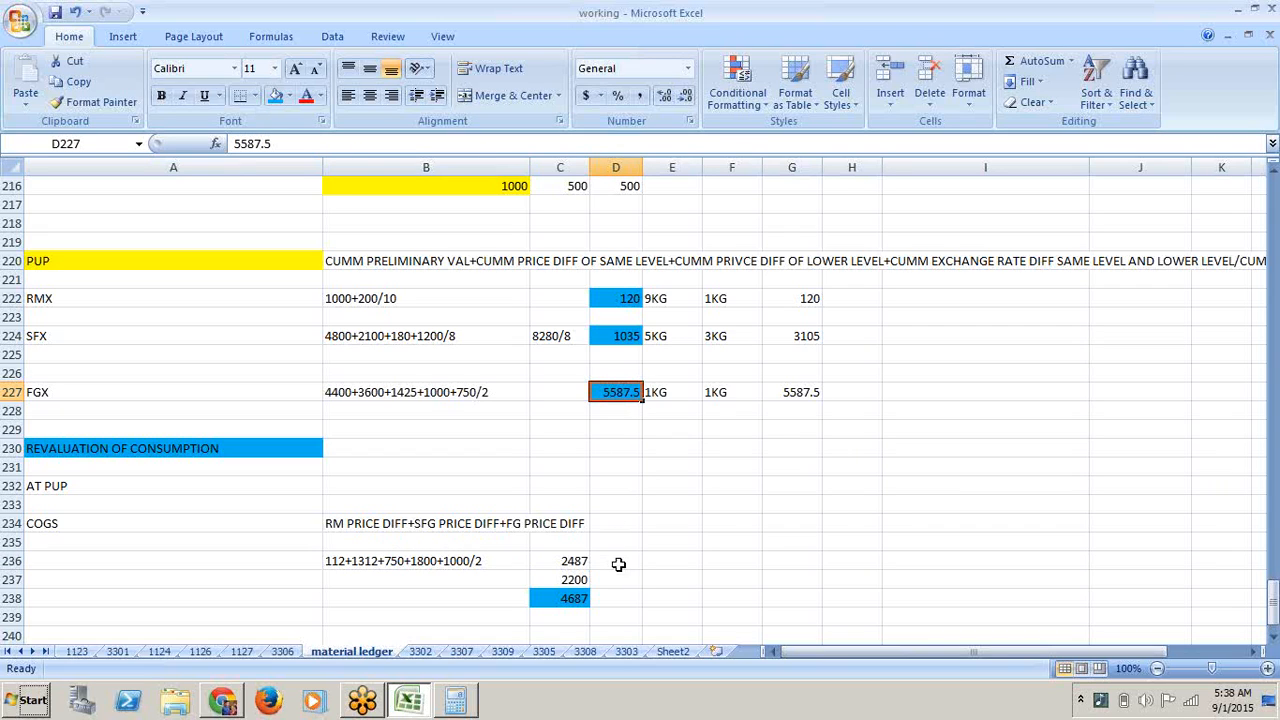
{"action": "left_click", "coordinate": [586, 607]}
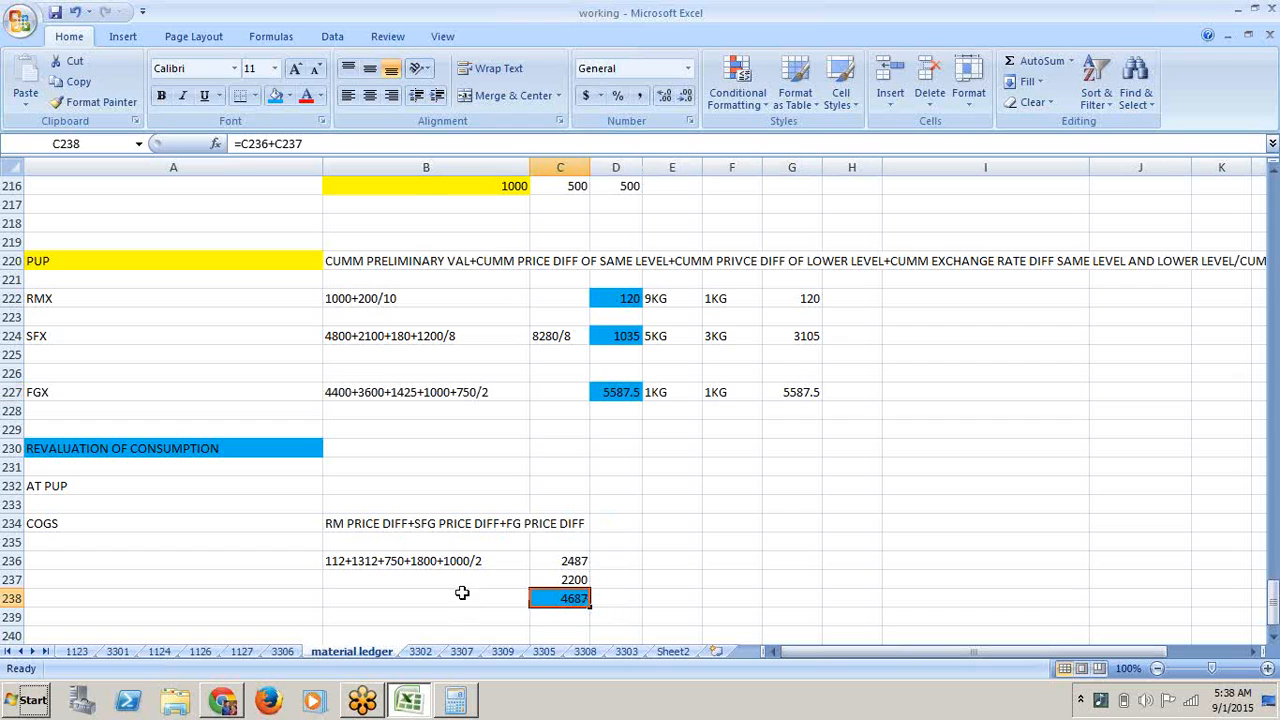
- Check the COGS amounts in B236 against the RM, SFG and FG price difference description in B234
{"action": "left_click", "coordinate": [460, 561]}
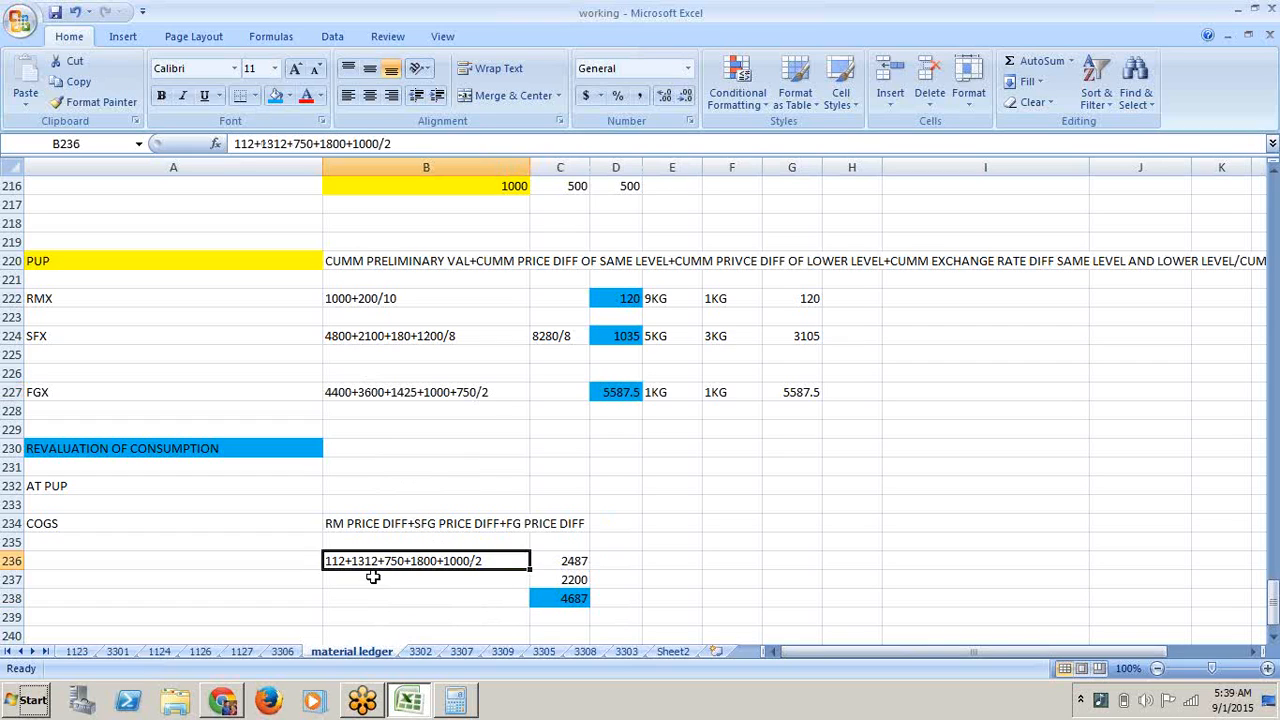
{"action": "left_click", "coordinate": [412, 490]}
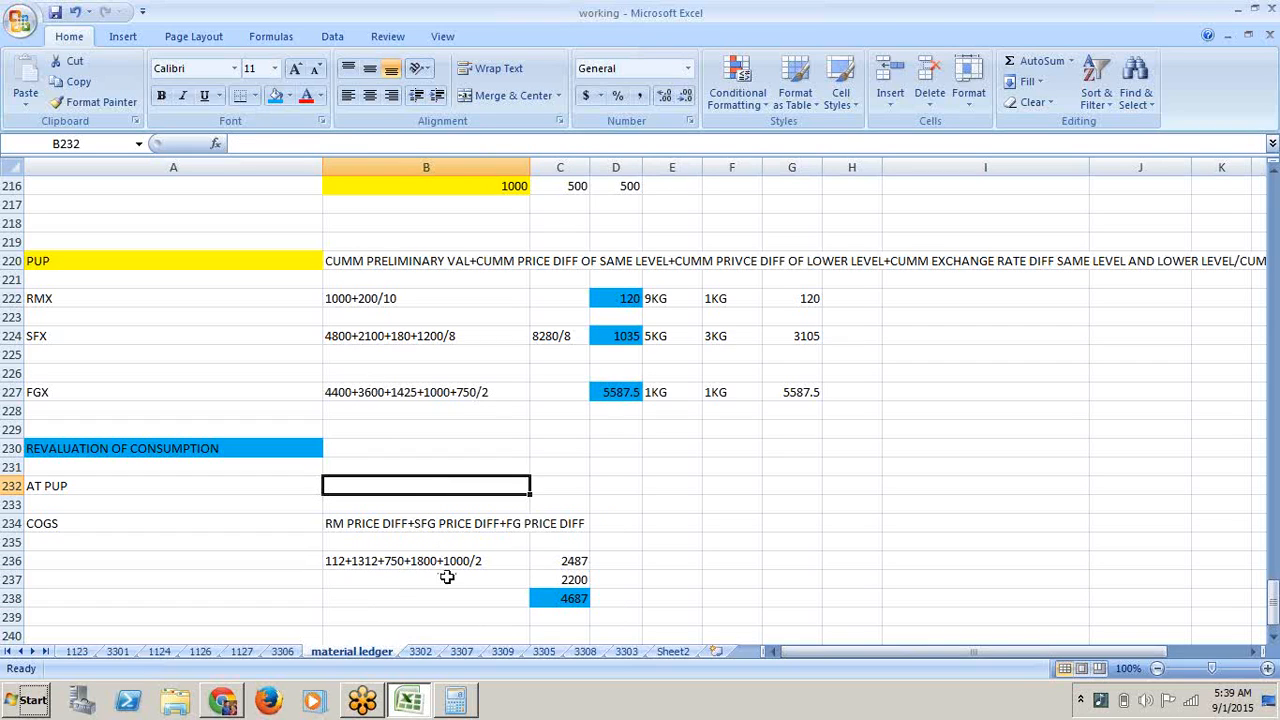
{"action": "left_click", "coordinate": [449, 563]}
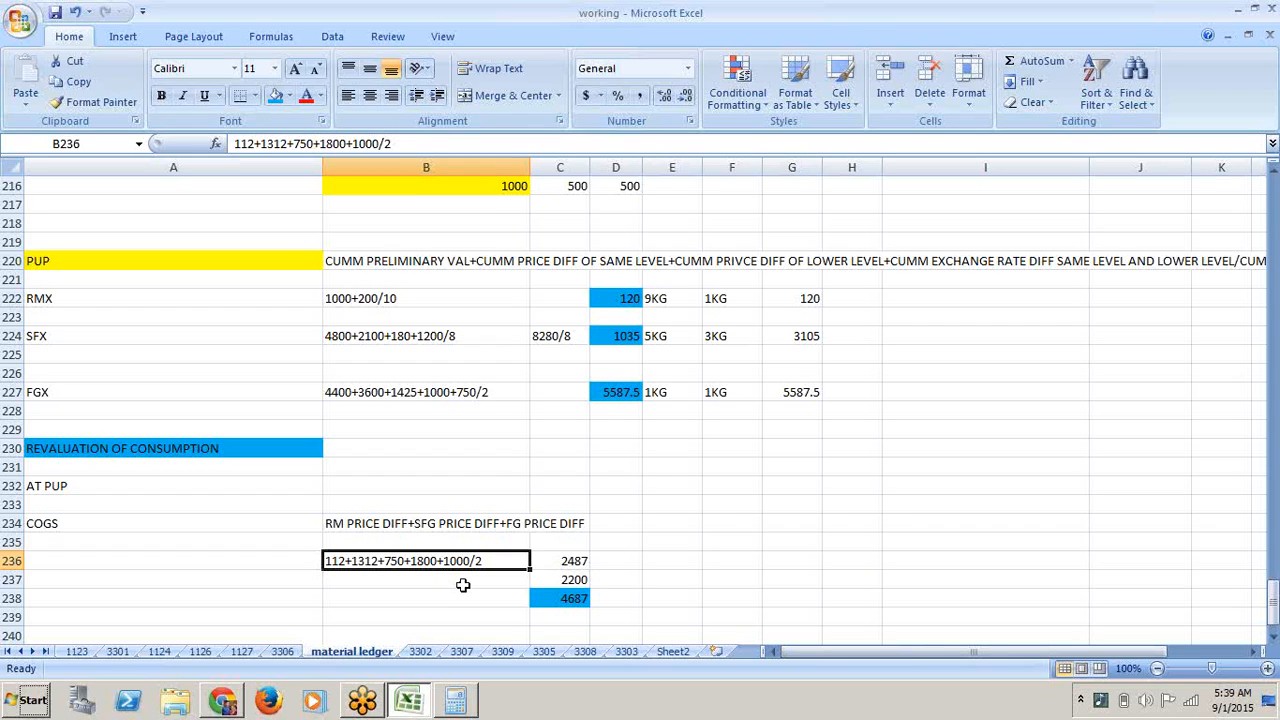
{"action": "left_click", "coordinate": [424, 528]}
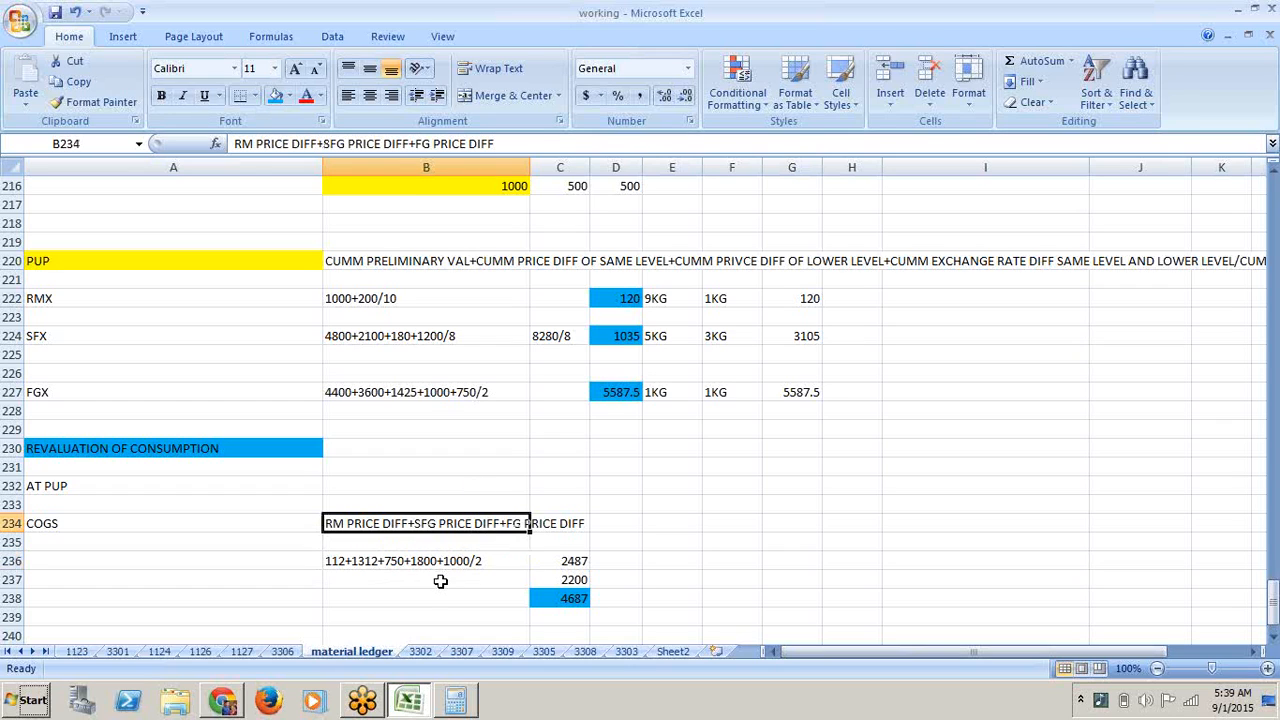
{"action": "left_click", "coordinate": [398, 562]}
{"action": "left_click", "coordinate": [460, 522]}
{"action": "left_click", "coordinate": [412, 560]}
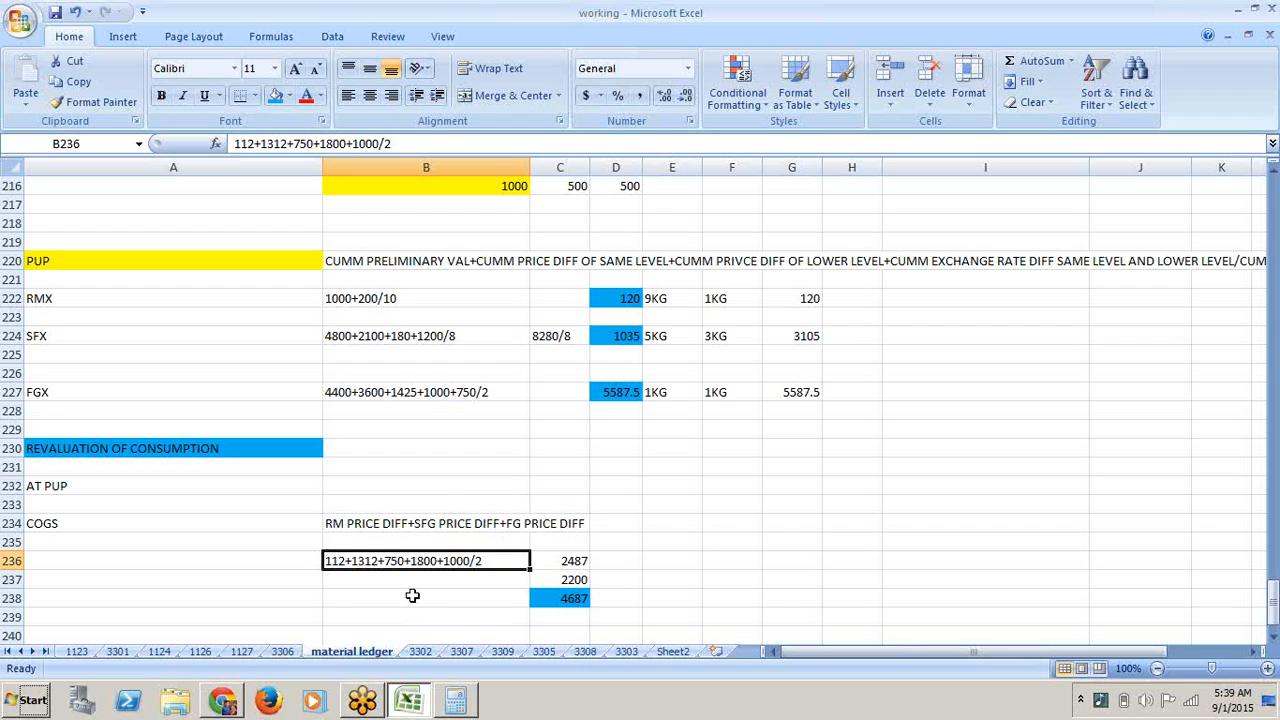
{"action": "left_click", "coordinate": [466, 470]}
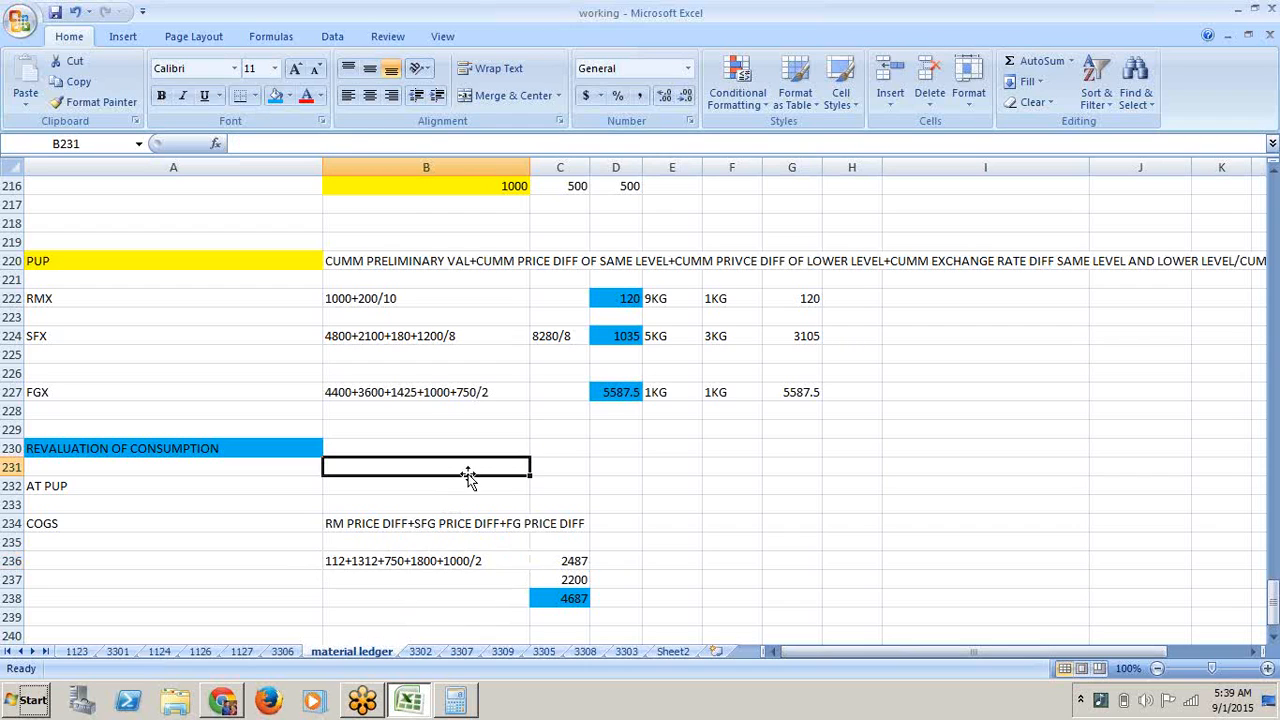
- Trace the COGS price differences back to the rolled-up price variances of FGX in C197 and SFGX in C190
{"action": "key", "text": "Up"}
{"action": "key", "text": "Up"}
{"action": "key", "text": "Up"}
{"action": "key", "text": "Up"}
{"action": "key", "text": "Up"}
{"action": "key", "text": "Up"}
{"action": "key", "text": "Up"}
{"action": "key", "text": "Up"}
{"action": "key", "text": "Up"}
{"action": "key", "text": "Up"}
{"action": "key", "text": "Up"}
{"action": "key", "text": "Up"}
{"action": "key", "text": "Up"}
{"action": "key", "text": "Up"}
{"action": "key", "text": "Up"}
{"action": "key", "text": "Up"}
{"action": "key", "text": "Up"}
{"action": "key", "text": "Up"}
{"action": "key", "text": "Up"}
{"action": "key", "text": "Up"}
{"action": "key", "text": "Up"}
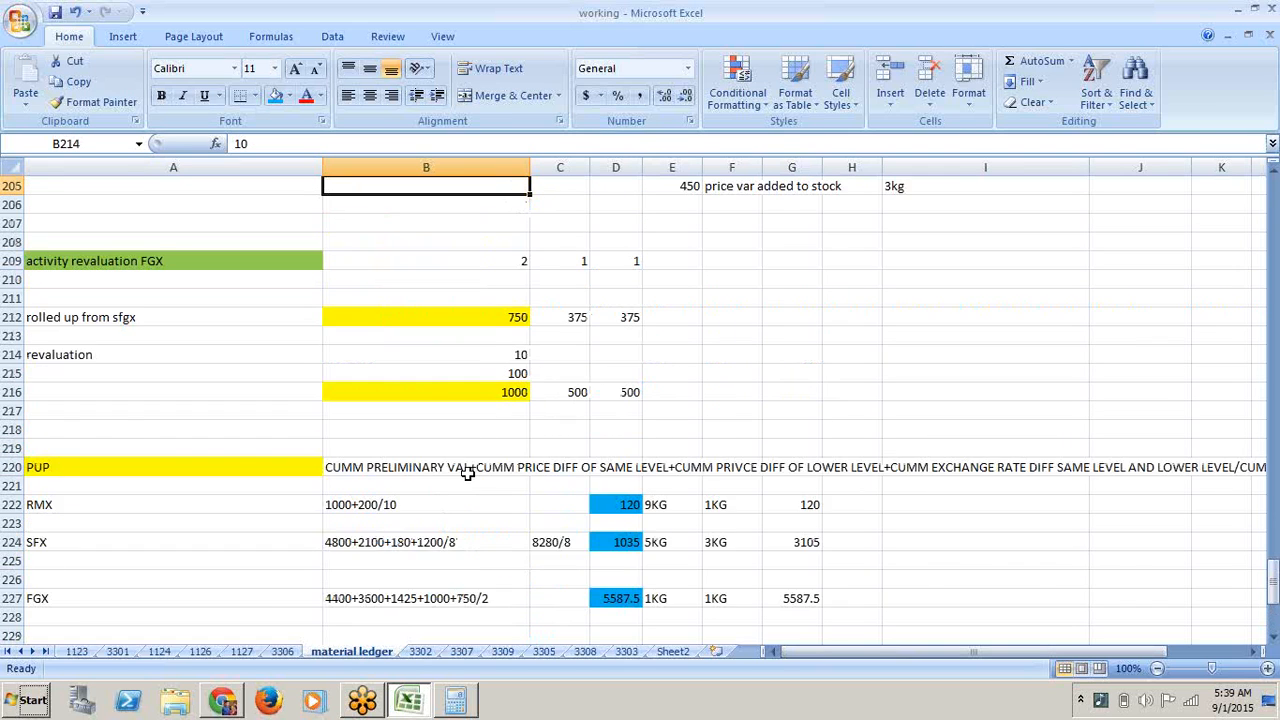
{"action": "key", "text": "Up"}
{"action": "key", "text": "Up"}
{"action": "key", "text": "Up"}
{"action": "key", "text": "Up"}
{"action": "key", "text": "Up"}
{"action": "key", "text": "Up"}
{"action": "key", "text": "Up"}
{"action": "key", "text": "Up"}
{"action": "key", "text": "Up"}
{"action": "key", "text": "Up"}
{"action": "key", "text": "Up"}
{"action": "key", "text": "Up"}
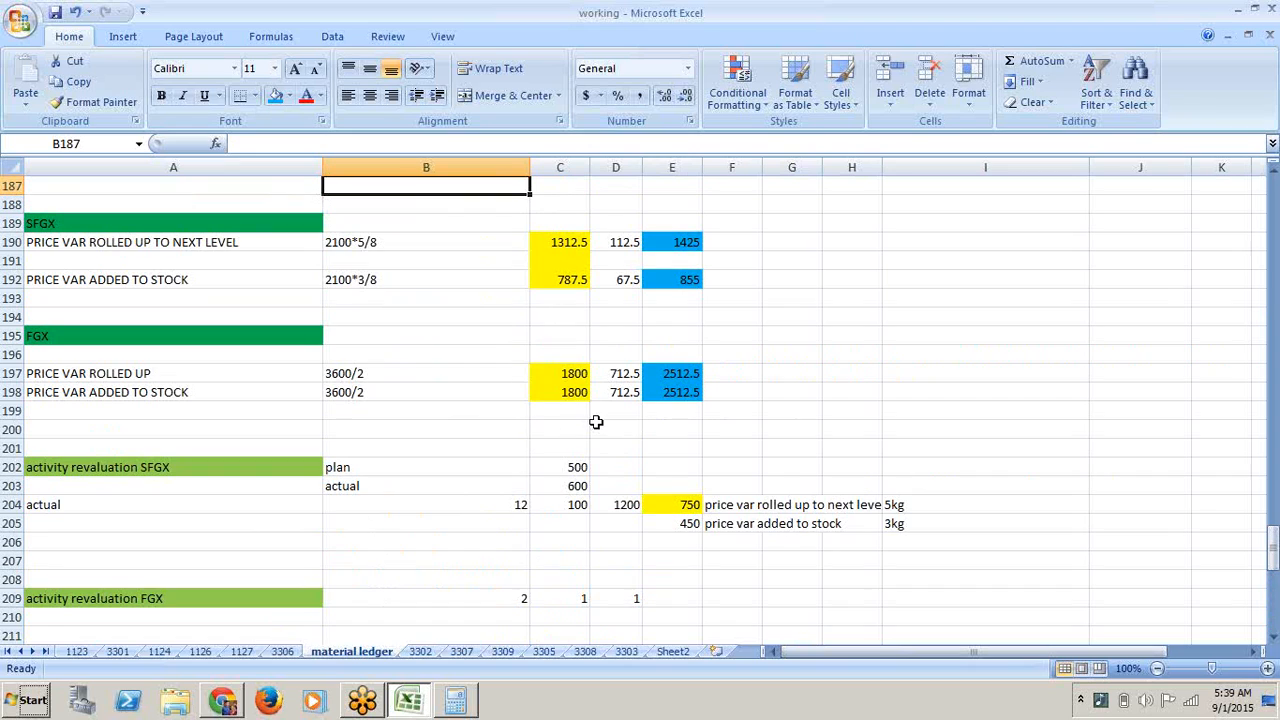
{"action": "left_click", "coordinate": [577, 373]}
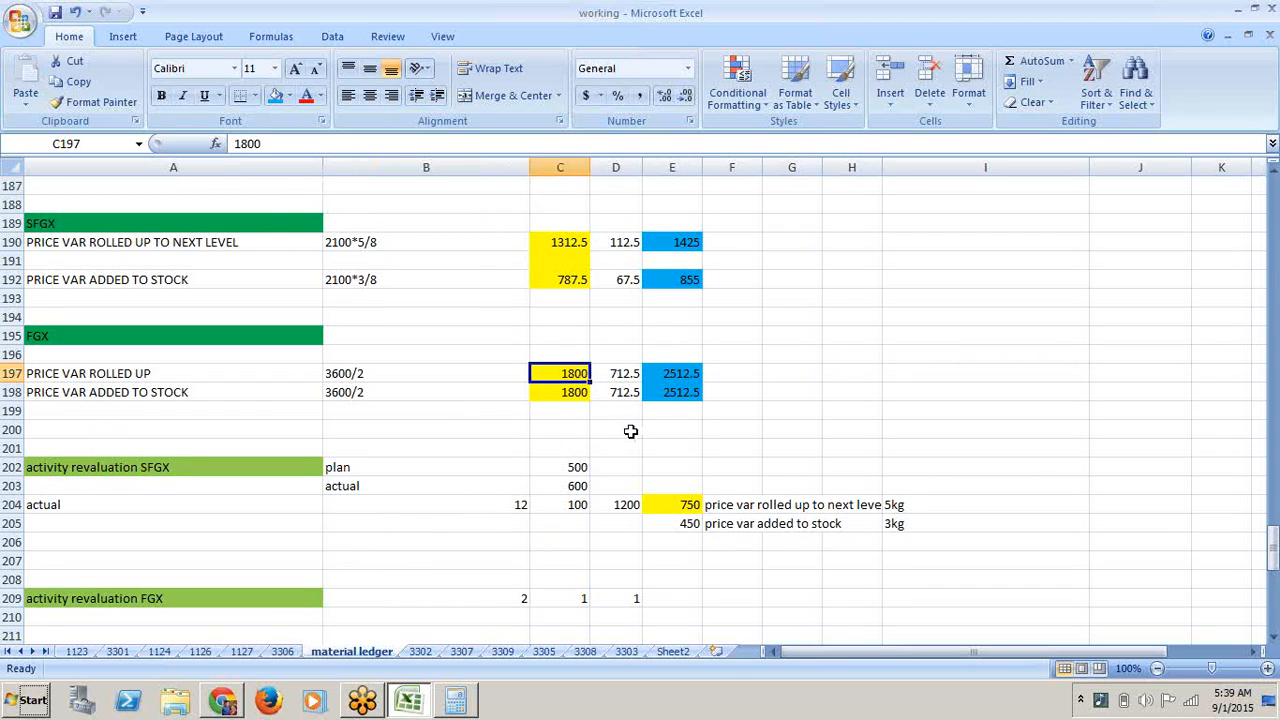
{"action": "left_click", "coordinate": [574, 242]}
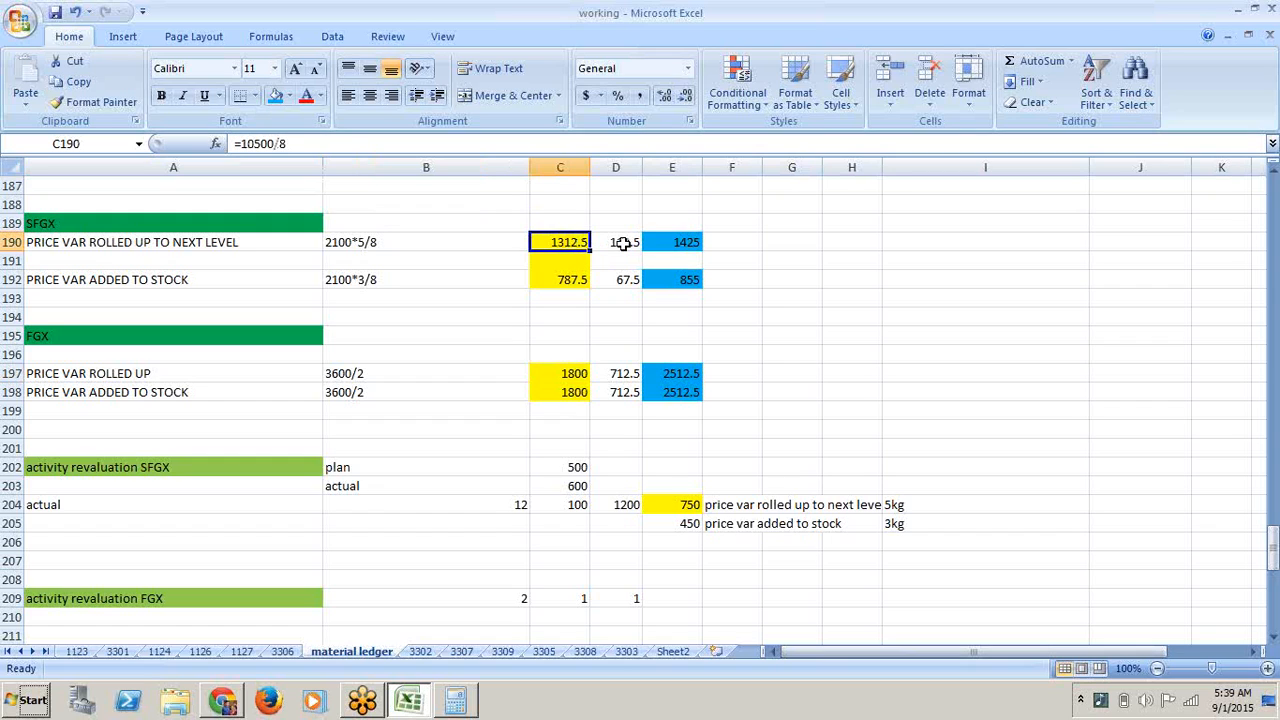
- Check the second-column SFGX rolled-up variance in D190 against the FGX price variances in C197 and C198
{"action": "left_click", "coordinate": [622, 243]}
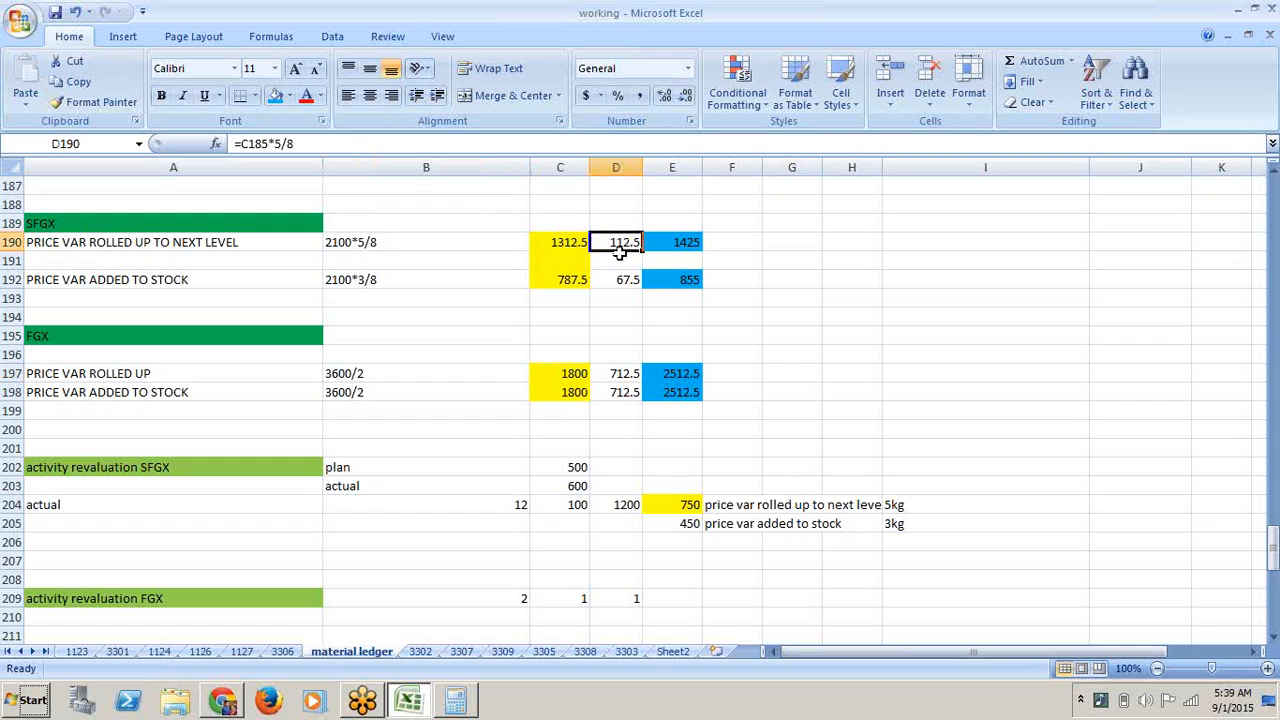
{"action": "left_click", "coordinate": [572, 392]}
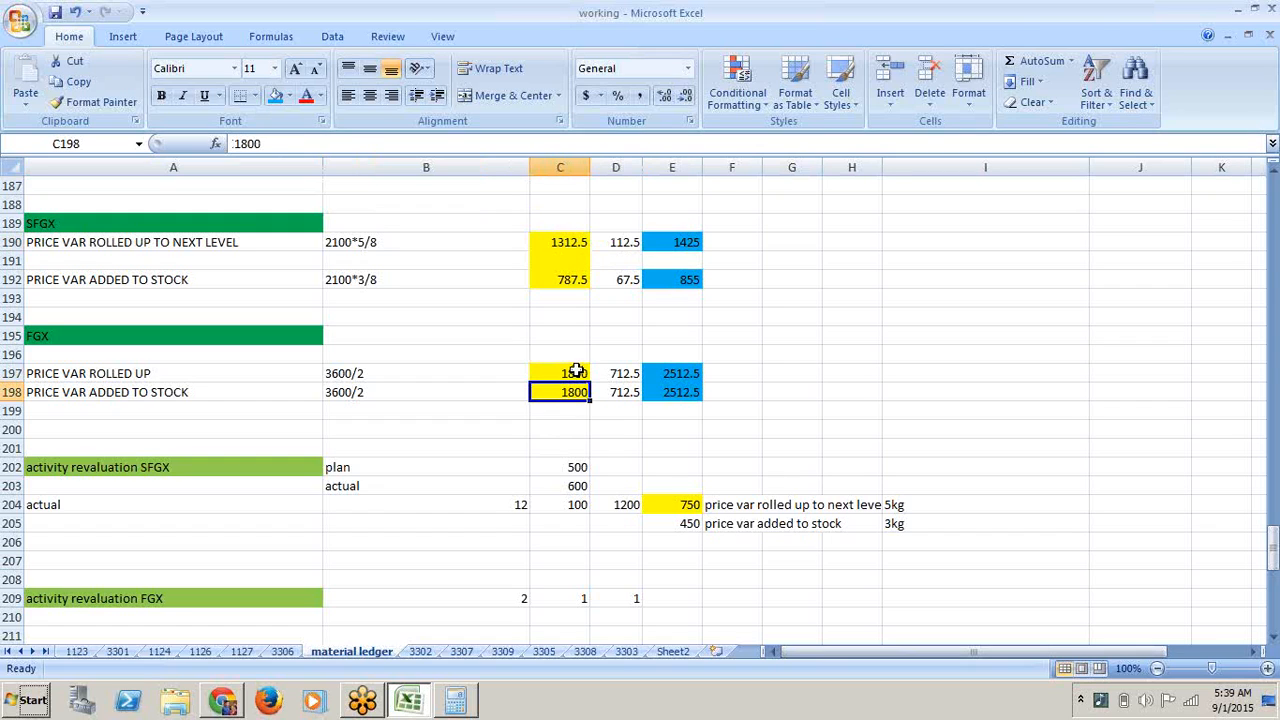
{"action": "left_click", "coordinate": [578, 370]}
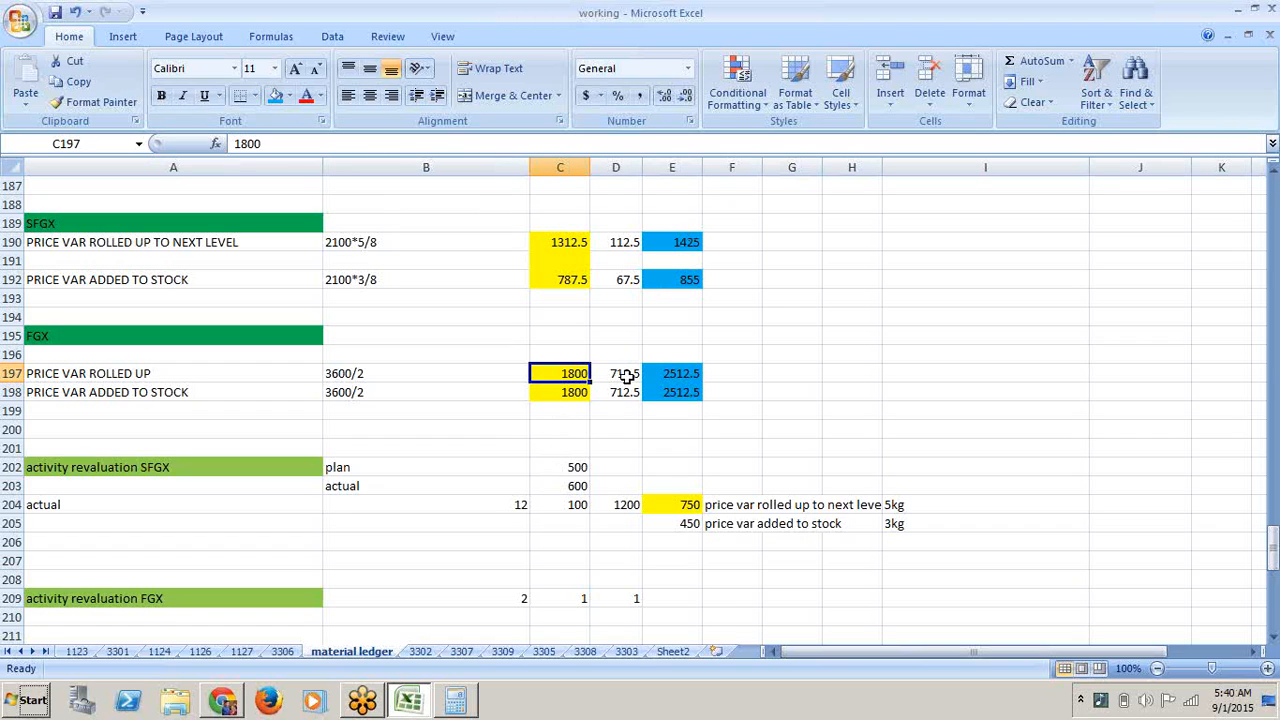
- Trace the activity revaluation amounts to the SFGX variance rolled up in E204 and the FGX revaluation in B216
{"action": "key", "text": "Down"}
{"action": "key", "text": "Down"}
{"action": "key", "text": "Down"}
{"action": "key", "text": "Down"}
{"action": "key", "text": "Down"}
{"action": "key", "text": "Down"}
{"action": "key", "text": "Down"}
{"action": "key", "text": "Down"}
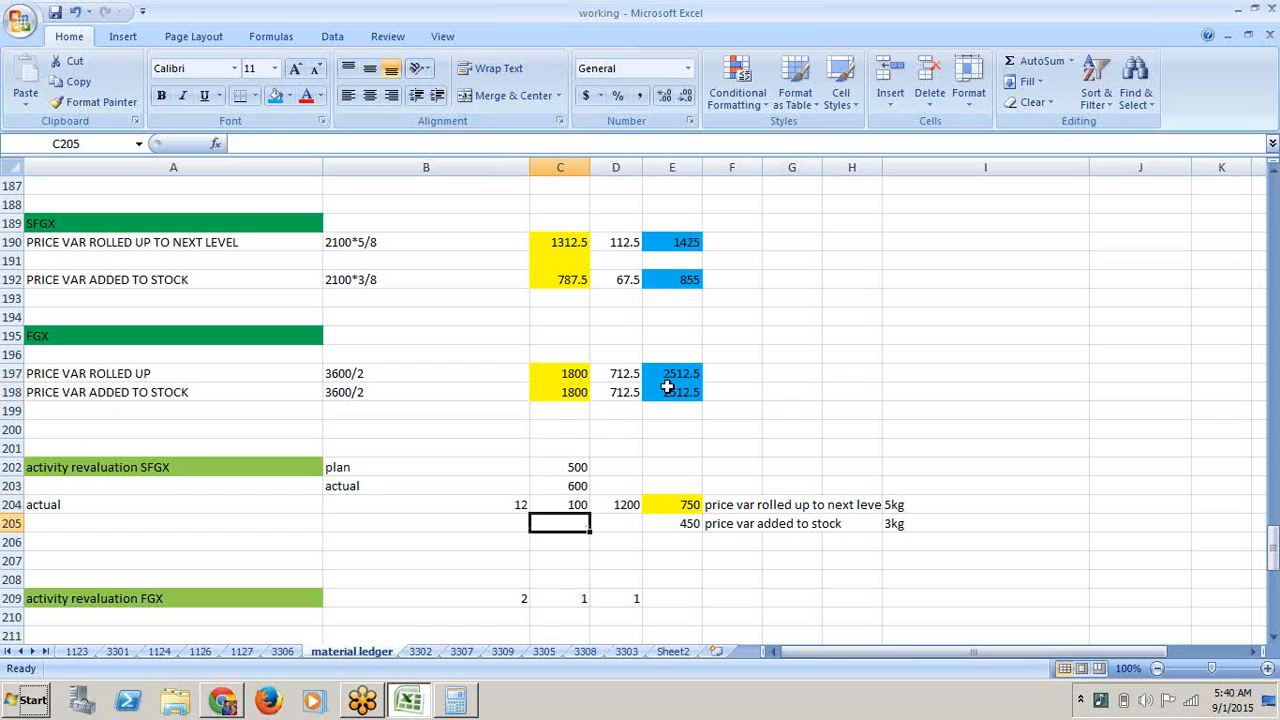
{"action": "key", "text": "Down"}
{"action": "key", "text": "Down"}
{"action": "key", "text": "Down"}
{"action": "key", "text": "Down"}
{"action": "key", "text": "Down"}
{"action": "key", "text": "Down"}
{"action": "key", "text": "Down"}
{"action": "key", "text": "Down"}
{"action": "key", "text": "Down"}
{"action": "key", "text": "Down"}
{"action": "key", "text": "Down"}
{"action": "key", "text": "Down"}
{"action": "key", "text": "Down"}
{"action": "key", "text": "Down"}
{"action": "key", "text": "Down"}
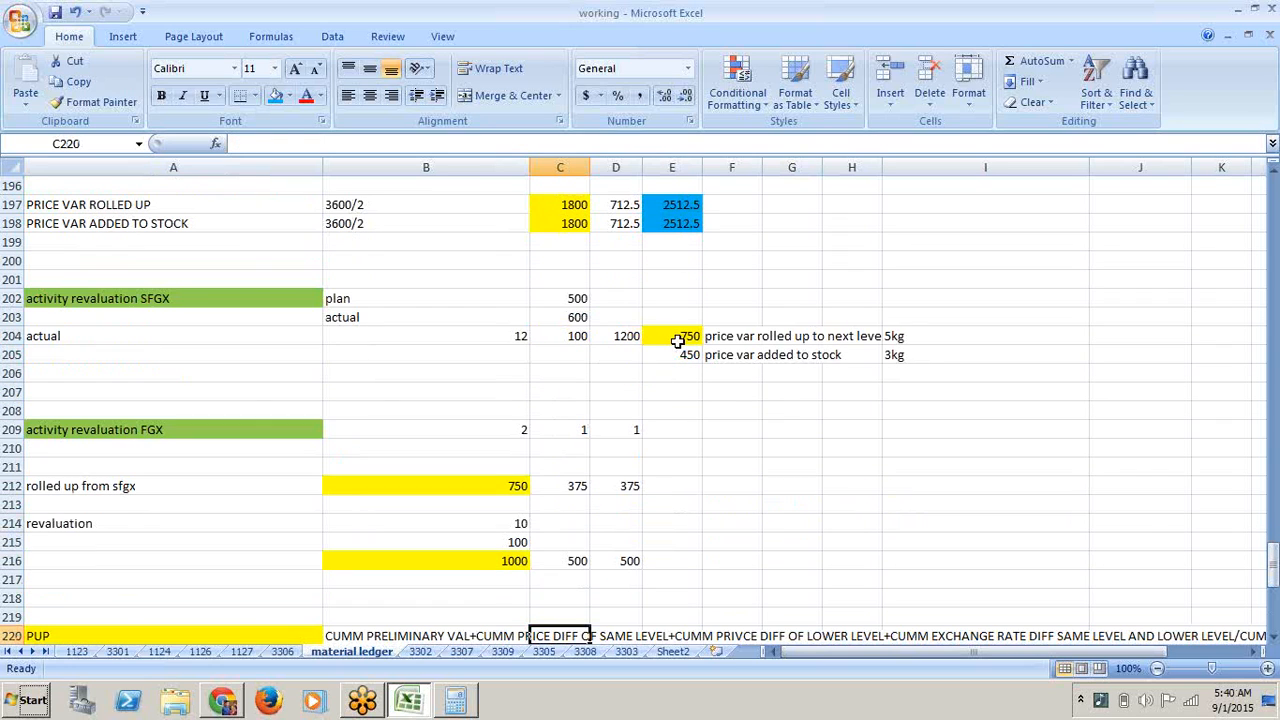
{"action": "left_click", "coordinate": [677, 341]}
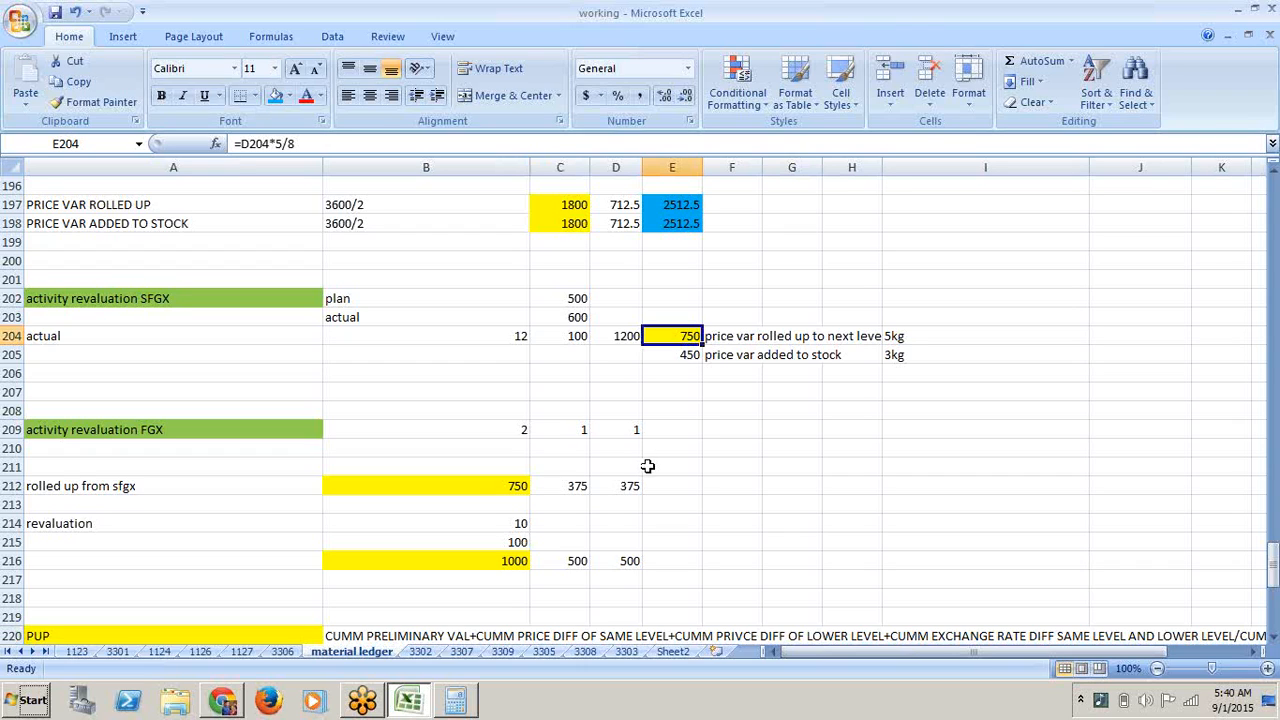
{"action": "left_click", "coordinate": [516, 563]}
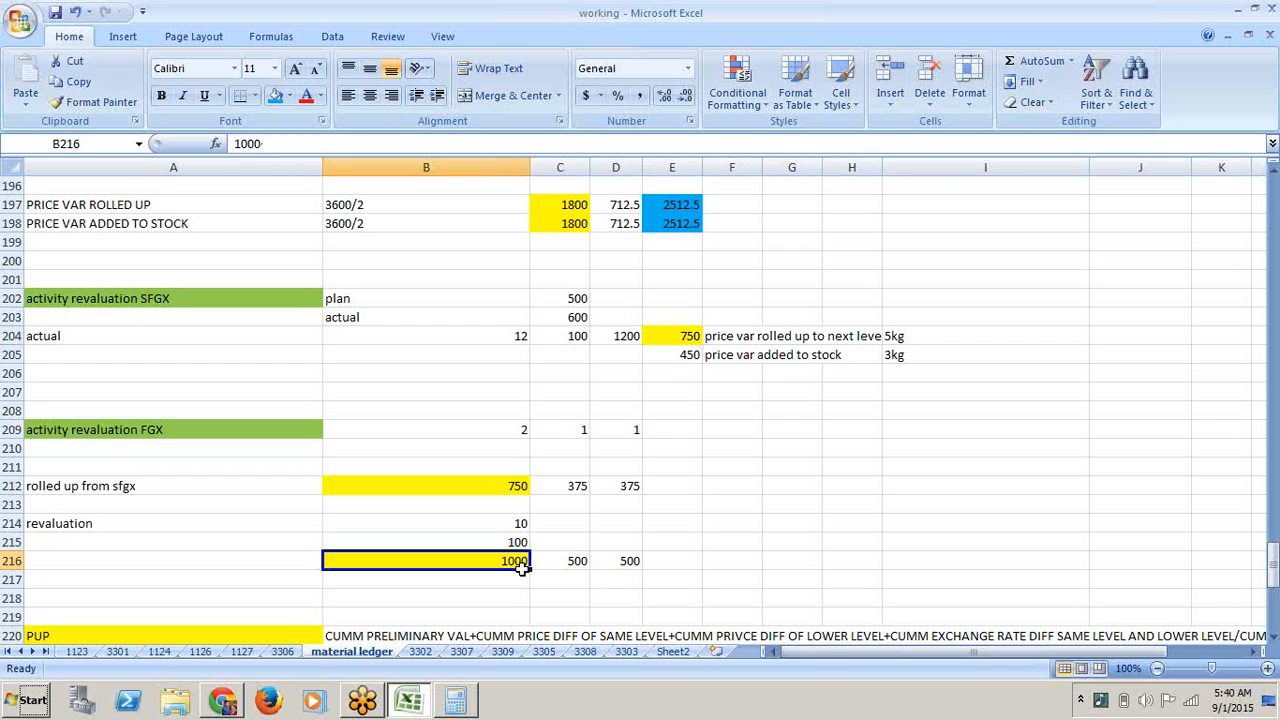
- Compare the activity revaluation amounts with the COGS price difference breakdown in B236
{"action": "key", "text": "Return"}
{"action": "key", "text": "Down"}
{"action": "key", "text": "Down"}
{"action": "key", "text": "Down"}
{"action": "key", "text": "Down"}
{"action": "key", "text": "Down"}
{"action": "key", "text": "Down"}
{"action": "key", "text": "Down"}
{"action": "key", "text": "Down"}
{"action": "key", "text": "Down"}
{"action": "key", "text": "Down"}
{"action": "key", "text": "Down"}
{"action": "key", "text": "Down"}
{"action": "key", "text": "Down"}
{"action": "key", "text": "Down"}
{"action": "key", "text": "Down"}
{"action": "key", "text": "Down"}
{"action": "key", "text": "Down"}
{"action": "key", "text": "Down"}
{"action": "key", "text": "Down"}
{"action": "key", "text": "Down"}
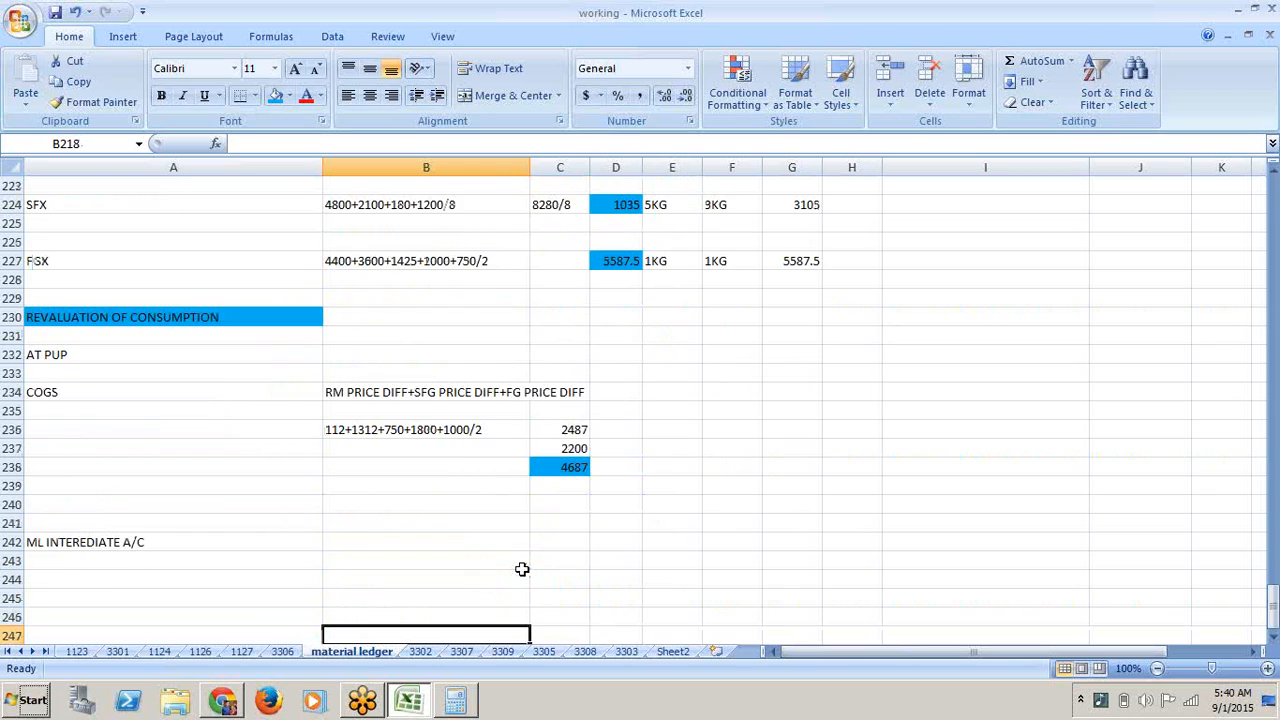
{"action": "left_click", "coordinate": [388, 429]}
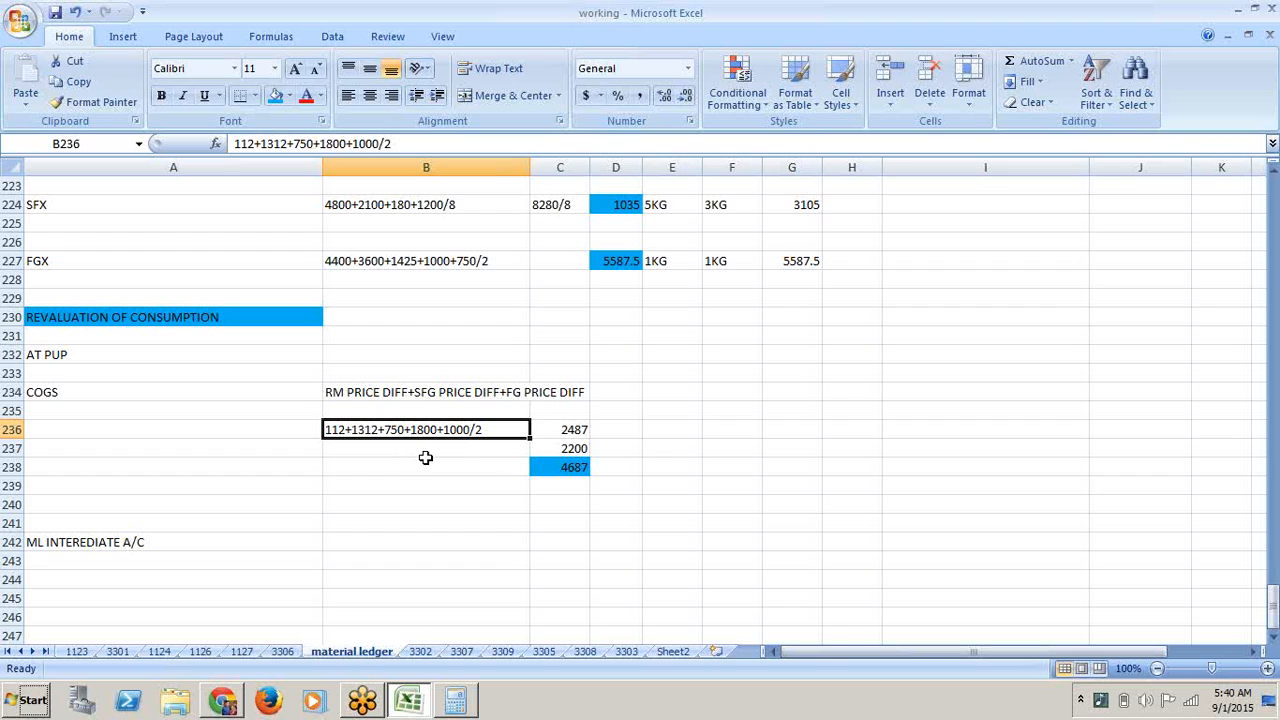
- Trace the COGS breakdown back to the FGX rolled-up price variance in C197
{"action": "left_click", "coordinate": [437, 370]}
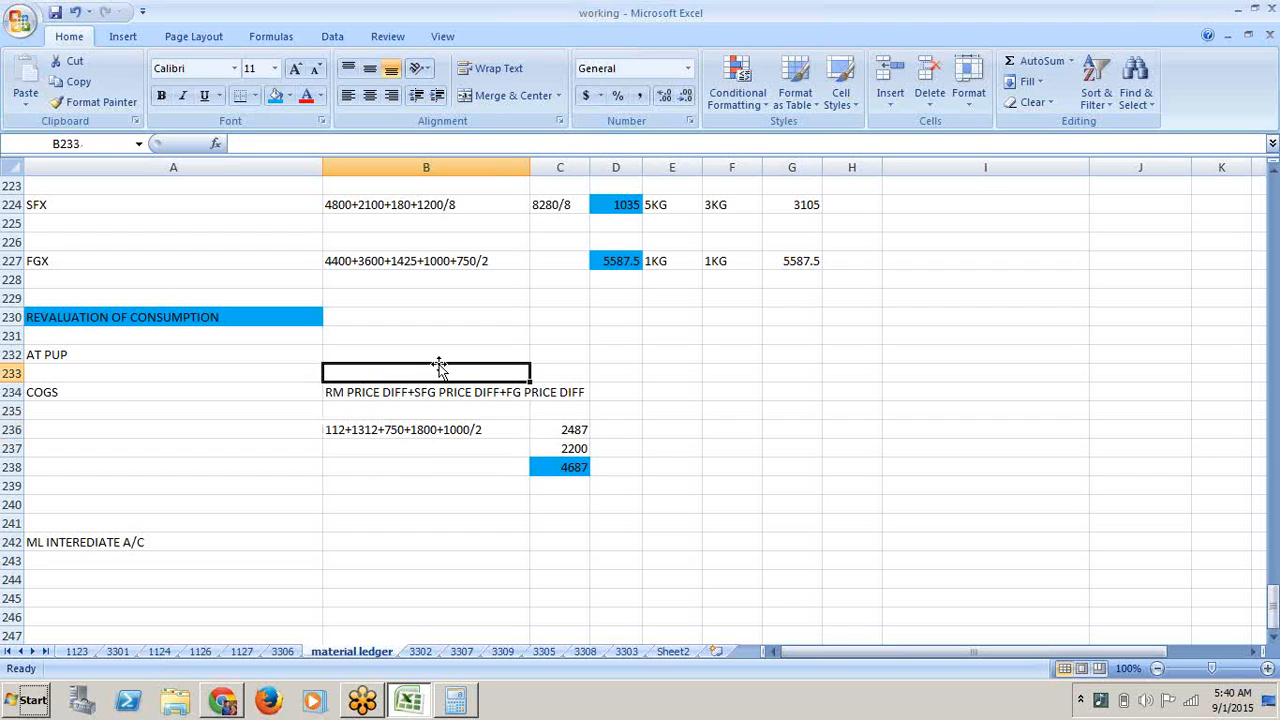
{"action": "key", "text": "Up"}
{"action": "key", "text": "Up"}
{"action": "key", "text": "Up"}
{"action": "key", "text": "Up"}
{"action": "key", "text": "Up"}
{"action": "key", "text": "Up"}
{"action": "key", "text": "Up"}
{"action": "key", "text": "Up"}
{"action": "key", "text": "Up"}
{"action": "key", "text": "Up"}
{"action": "key", "text": "Up"}
{"action": "key", "text": "Up"}
{"action": "key", "text": "Up"}
{"action": "key", "text": "Up"}
{"action": "key", "text": "Up"}
{"action": "key", "text": "Up"}
{"action": "key", "text": "Up"}
{"action": "key", "text": "Up"}
{"action": "key", "text": "Up"}
{"action": "key", "text": "Up"}
{"action": "key", "text": "Up"}
{"action": "key", "text": "Up"}
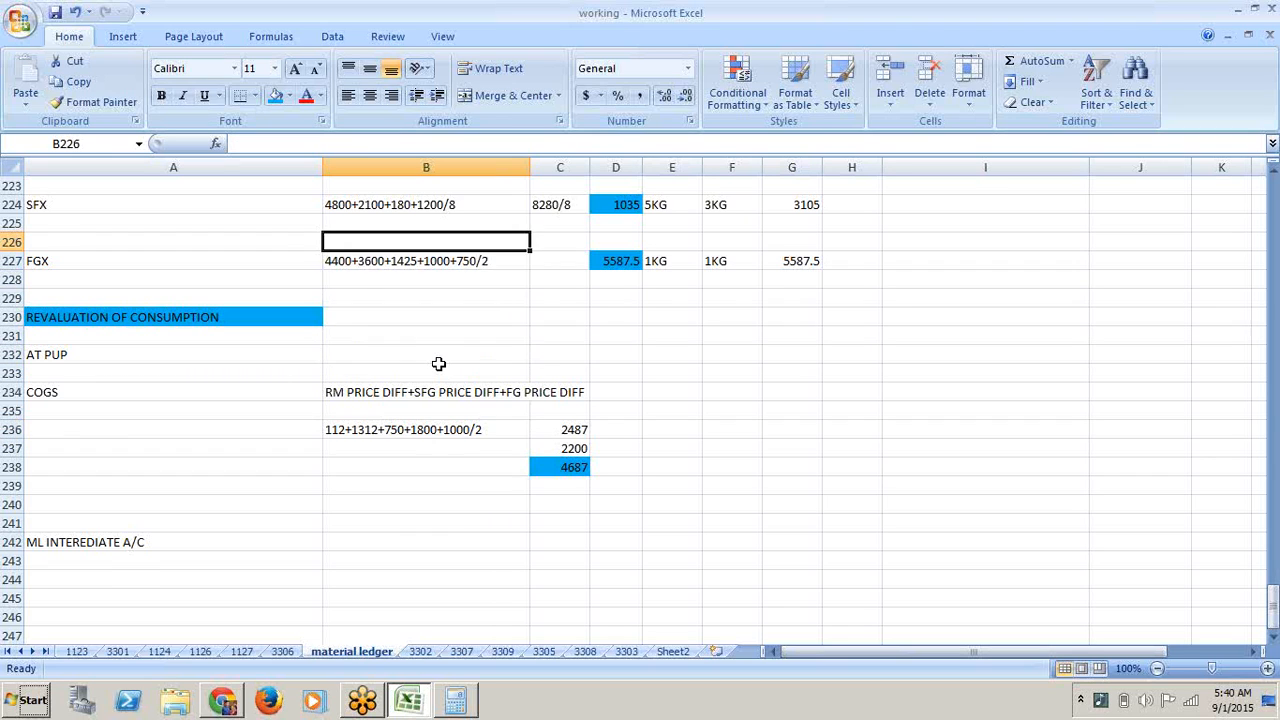
{"action": "key", "text": "Up"}
{"action": "key", "text": "Up"}
{"action": "key", "text": "Up"}
{"action": "key", "text": "Up"}
{"action": "key", "text": "Up"}
{"action": "key", "text": "Up"}
{"action": "key", "text": "Up"}
{"action": "key", "text": "Up"}
{"action": "key", "text": "Up"}
{"action": "key", "text": "Up"}
{"action": "key", "text": "Up"}
{"action": "key", "text": "Up"}
{"action": "key", "text": "Up"}
{"action": "key", "text": "Up"}
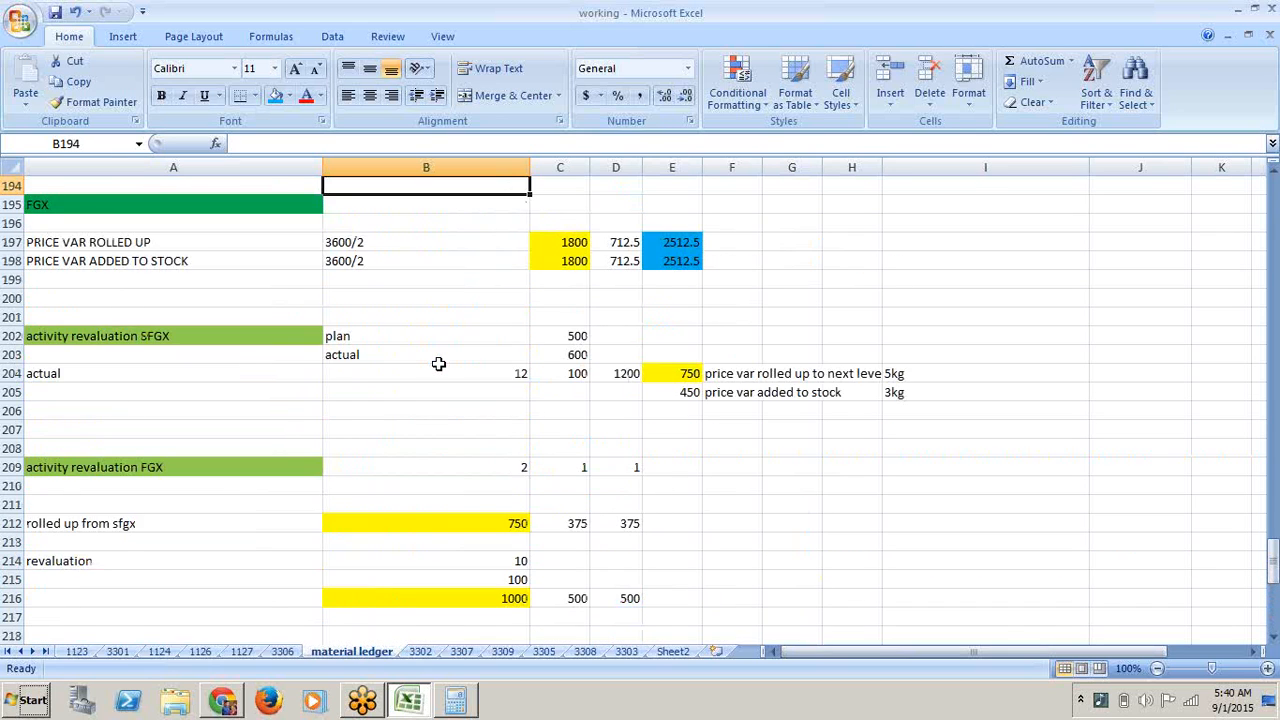
{"action": "left_click", "coordinate": [573, 265]}
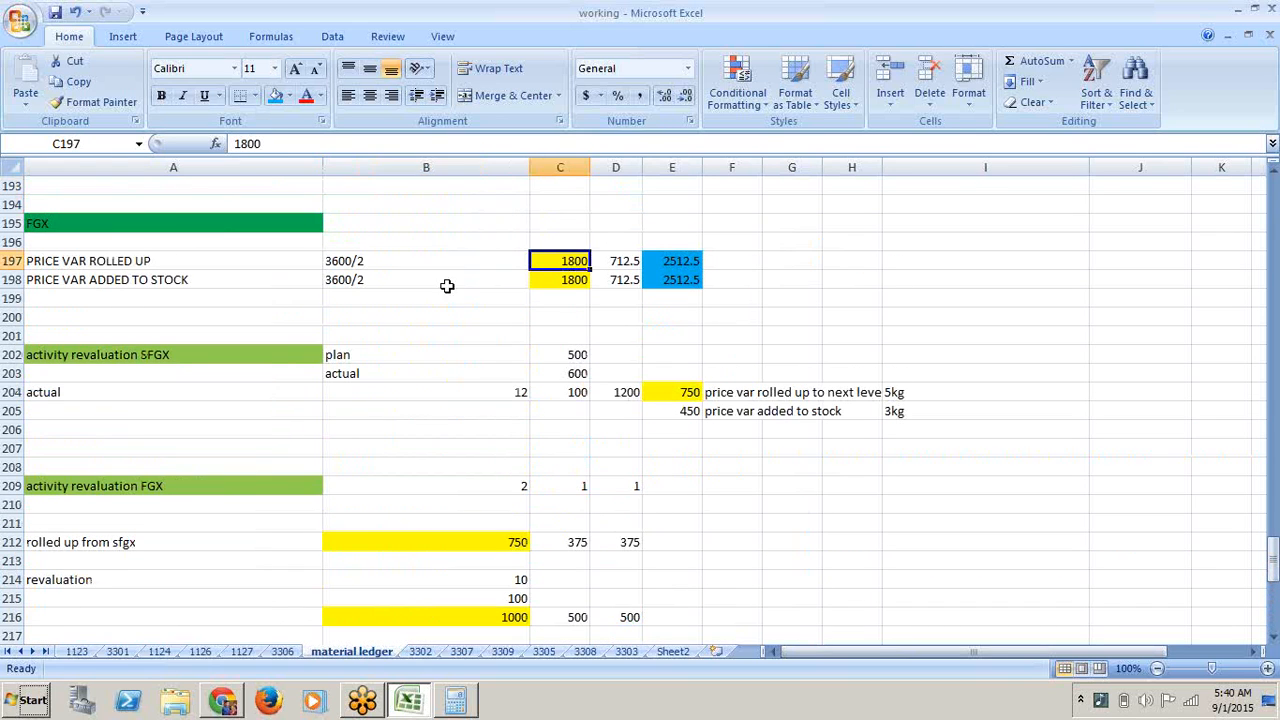
- Examine the SFGX price variance rolled up to the next level in C190 and the stock share calculation in B192
{"action": "left_click", "coordinate": [443, 291]}
{"action": "key", "text": "Up"}
{"action": "key", "text": "Up"}
{"action": "key", "text": "Up"}
{"action": "key", "text": "Up"}
{"action": "key", "text": "Up"}
{"action": "key", "text": "Up"}
{"action": "key", "text": "Up"}
{"action": "key", "text": "Up"}
{"action": "key", "text": "Up"}
{"action": "key", "text": "Up"}
{"action": "key", "text": "Up"}
{"action": "key", "text": "Up"}
{"action": "key", "text": "Up"}
{"action": "key", "text": "Up"}
{"action": "key", "text": "Up"}
{"action": "key", "text": "Up"}
{"action": "key", "text": "Up"}
{"action": "key", "text": "Up"}
{"action": "key", "text": "Up"}
{"action": "key", "text": "Up"}
{"action": "key", "text": "Up"}
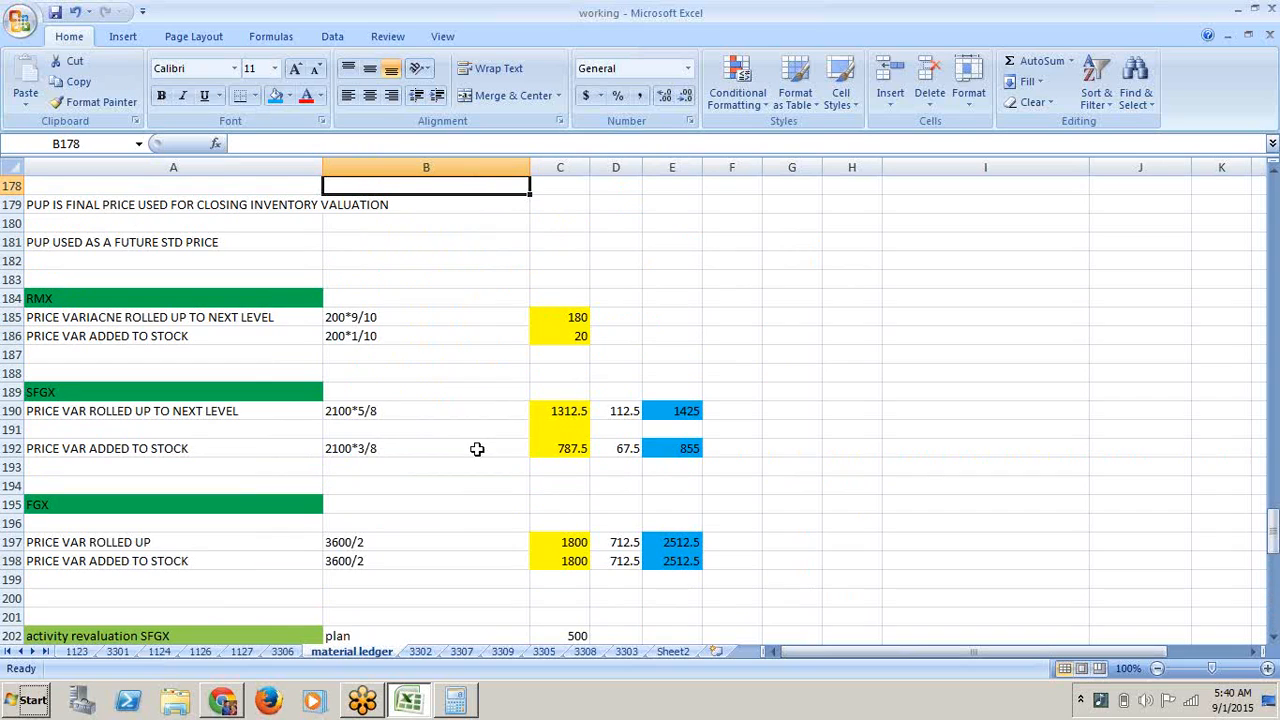
{"action": "left_click", "coordinate": [584, 414]}
{"action": "key", "text": "Left"}
{"action": "key", "text": "Down"}
{"action": "key", "text": "Down"}
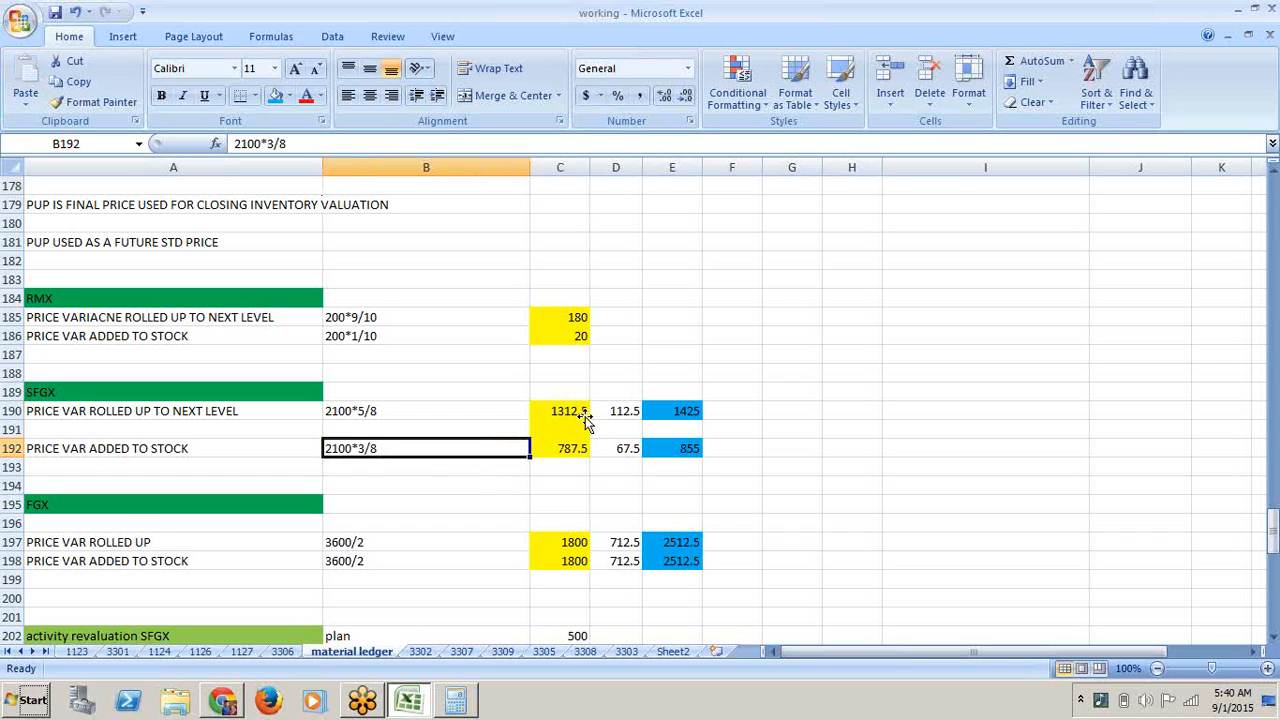
- Review the rows from the SFGX price variances down to the FGX activity revaluation in row 209
{"action": "key", "text": "Down"}
{"action": "key", "text": "Down"}
{"action": "key", "text": "Down"}
{"action": "key", "text": "Down"}
{"action": "key", "text": "Down"}
{"action": "key", "text": "Down"}
{"action": "key", "text": "Down"}
{"action": "key", "text": "Down"}
{"action": "key", "text": "Down"}
{"action": "key", "text": "Down"}
{"action": "key", "text": "Down"}
{"action": "key", "text": "Down"}
{"action": "key", "text": "Down"}
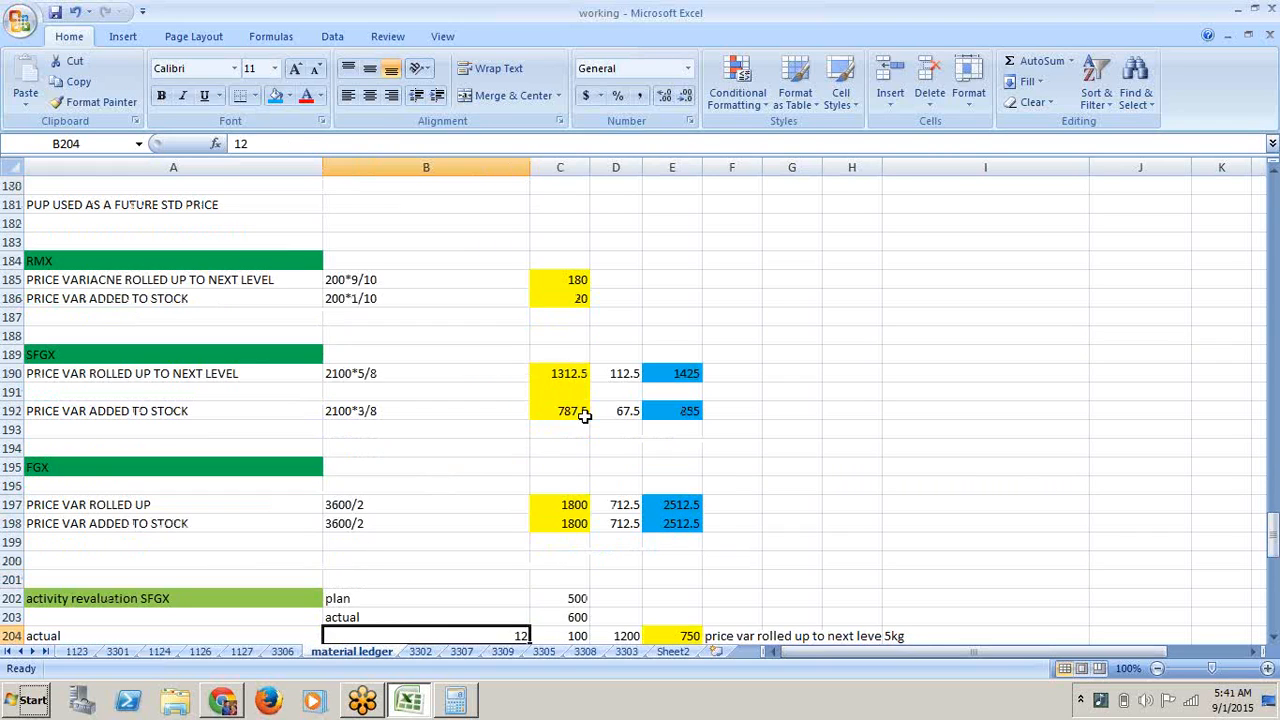
{"action": "key", "text": "Down"}
{"action": "key", "text": "Down"}
{"action": "key", "text": "Down"}
{"action": "key", "text": "Down"}
{"action": "key", "text": "Down"}
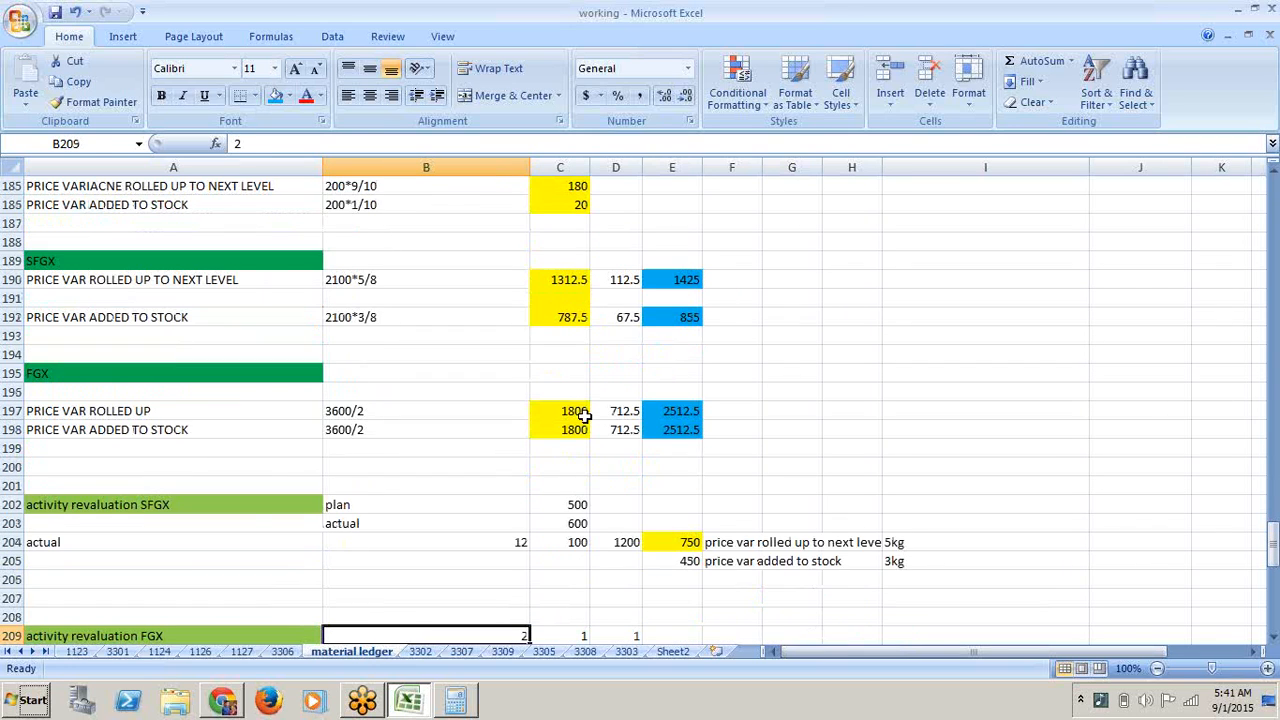
- Compare the FGX price variance block from row 195 with the actual SFGX activity revaluation in row 204
{"action": "key", "text": "Up"}
{"action": "key", "text": "Up"}
{"action": "key", "text": "Up"}
{"action": "key", "text": "Up"}
{"action": "key", "text": "Up"}
{"action": "key", "text": "Up"}
{"action": "key", "text": "Up"}
{"action": "key", "text": "Up"}
{"action": "key", "text": "Up"}
{"action": "key", "text": "Up"}
{"action": "key", "text": "Up"}
{"action": "key", "text": "Up"}
{"action": "key", "text": "Up"}
{"action": "key", "text": "Up"}
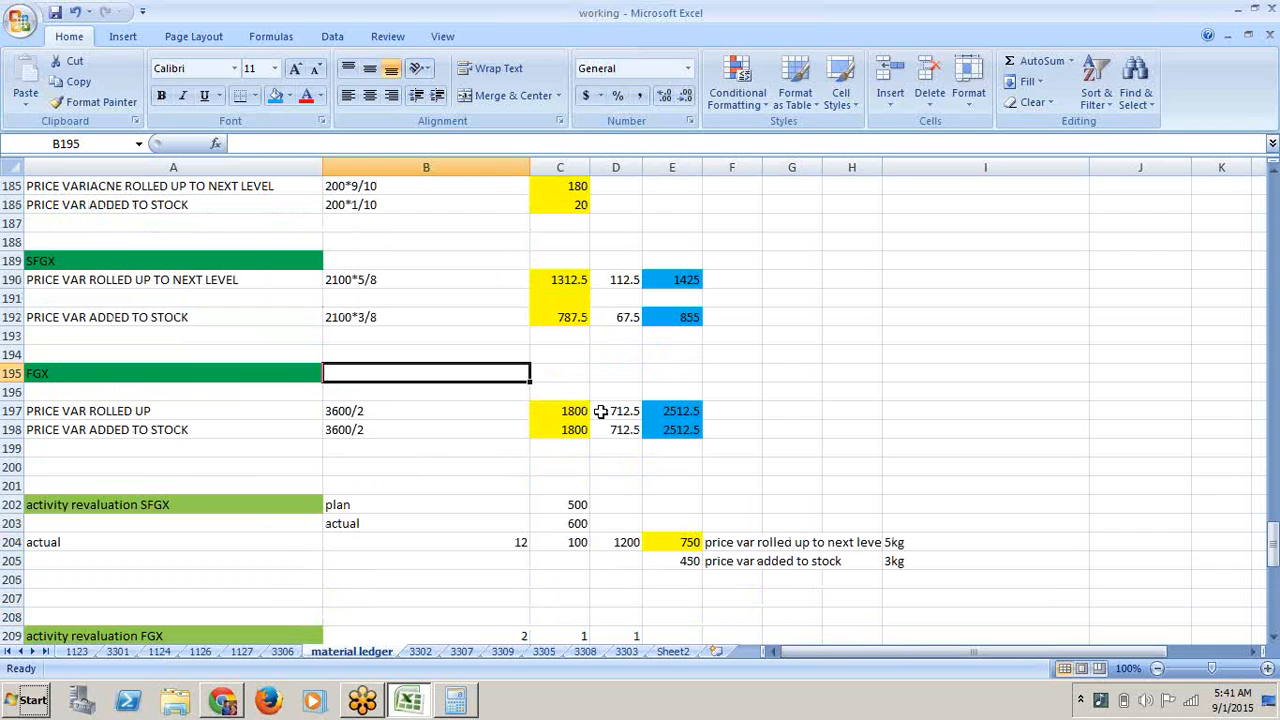
{"action": "left_click", "coordinate": [497, 537]}
{"action": "key", "text": "Down"}
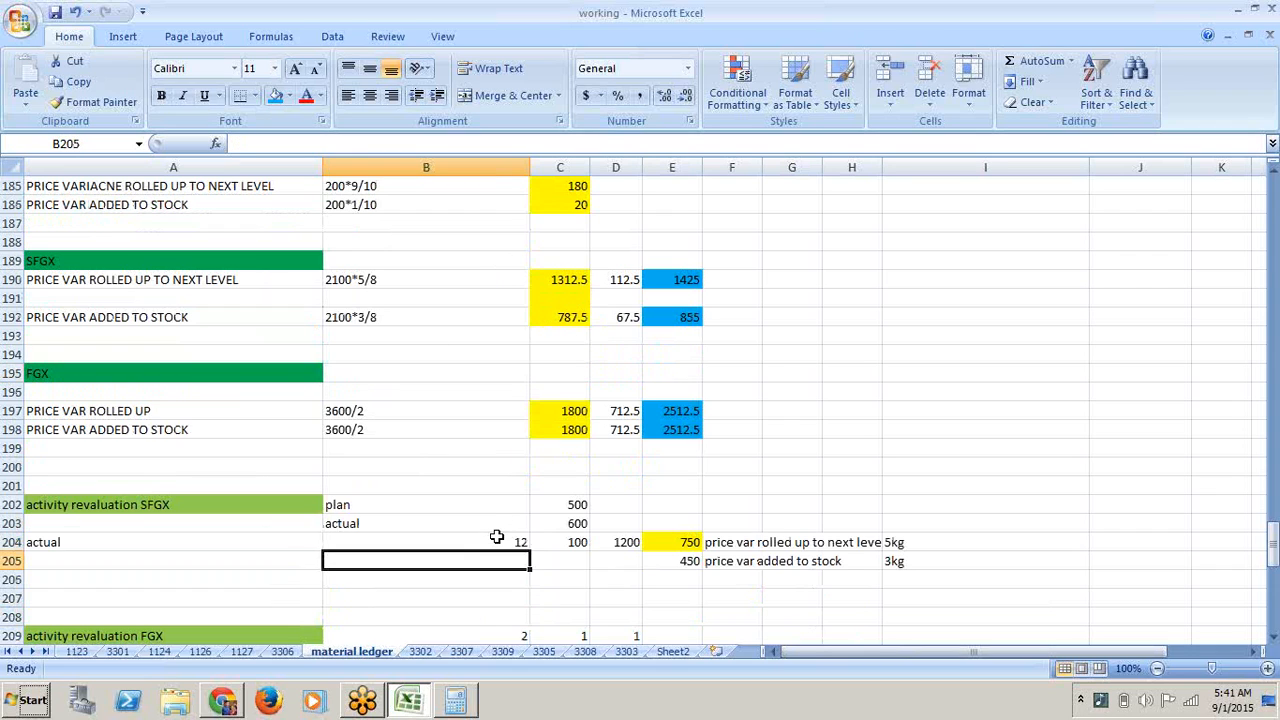
- Review the FGX activity revaluation in rows 209 to 216, down to the PUP section in row 220
{"action": "key", "text": "Down"}
{"action": "key", "text": "Down"}
{"action": "key", "text": "Down"}
{"action": "key", "text": "Down"}
{"action": "key", "text": "Down"}
{"action": "key", "text": "Down"}
{"action": "key", "text": "Down"}
{"action": "key", "text": "Down"}
{"action": "key", "text": "Down"}
{"action": "key", "text": "Down"}
{"action": "key", "text": "Down"}
{"action": "key", "text": "Down"}
{"action": "key", "text": "Down"}
{"action": "key", "text": "Down"}
{"action": "key", "text": "Down"}
{"action": "key", "text": "Down"}
{"action": "key", "text": "Down"}
{"action": "key", "text": "Down"}
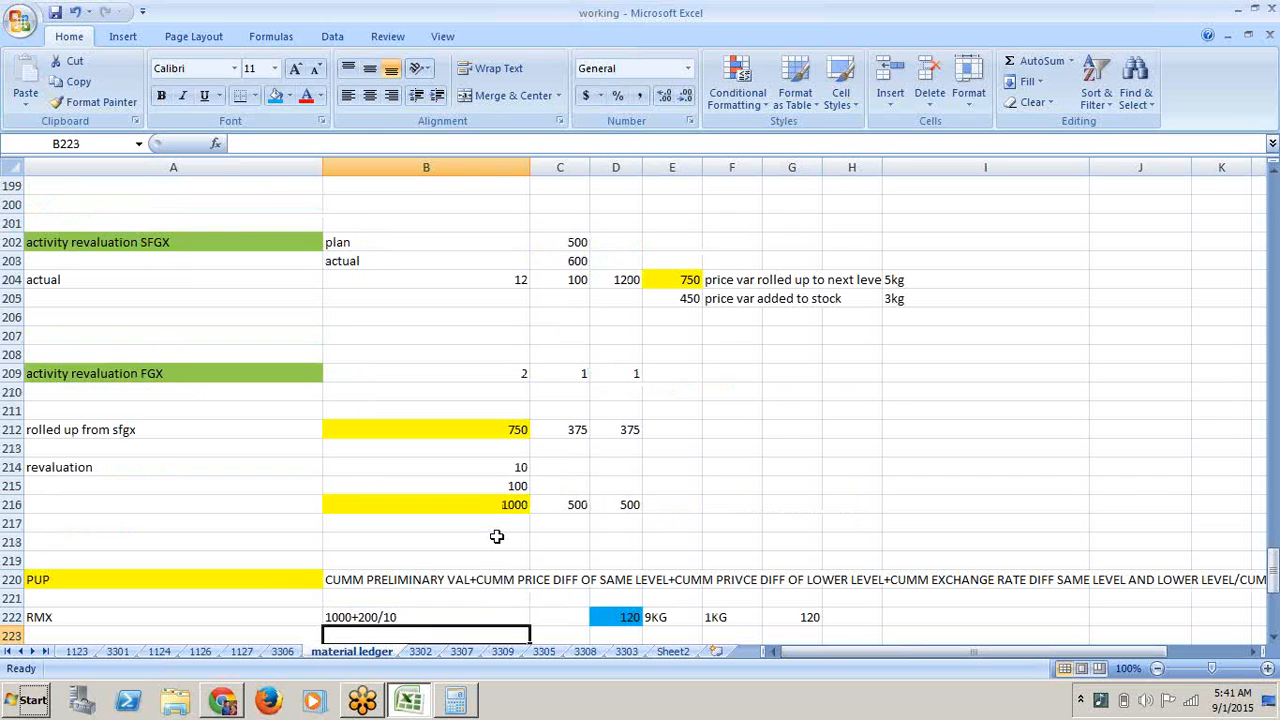
- Trace back up to the FGX production variance block from row 146 and examine the plan price in D151
{"action": "key", "text": "Up"}
{"action": "key", "text": "Up"}
{"action": "key", "text": "Up"}
{"action": "key", "text": "Up"}
{"action": "key", "text": "Up"}
{"action": "key", "text": "Up"}
{"action": "key", "text": "Up"}
{"action": "key", "text": "Up"}
{"action": "key", "text": "Up"}
{"action": "key", "text": "Up"}
{"action": "key", "text": "Up"}
{"action": "key", "text": "Up"}
{"action": "key", "text": "Up"}
{"action": "key", "text": "Up"}
{"action": "key", "text": "Up"}
{"action": "key", "text": "Up"}
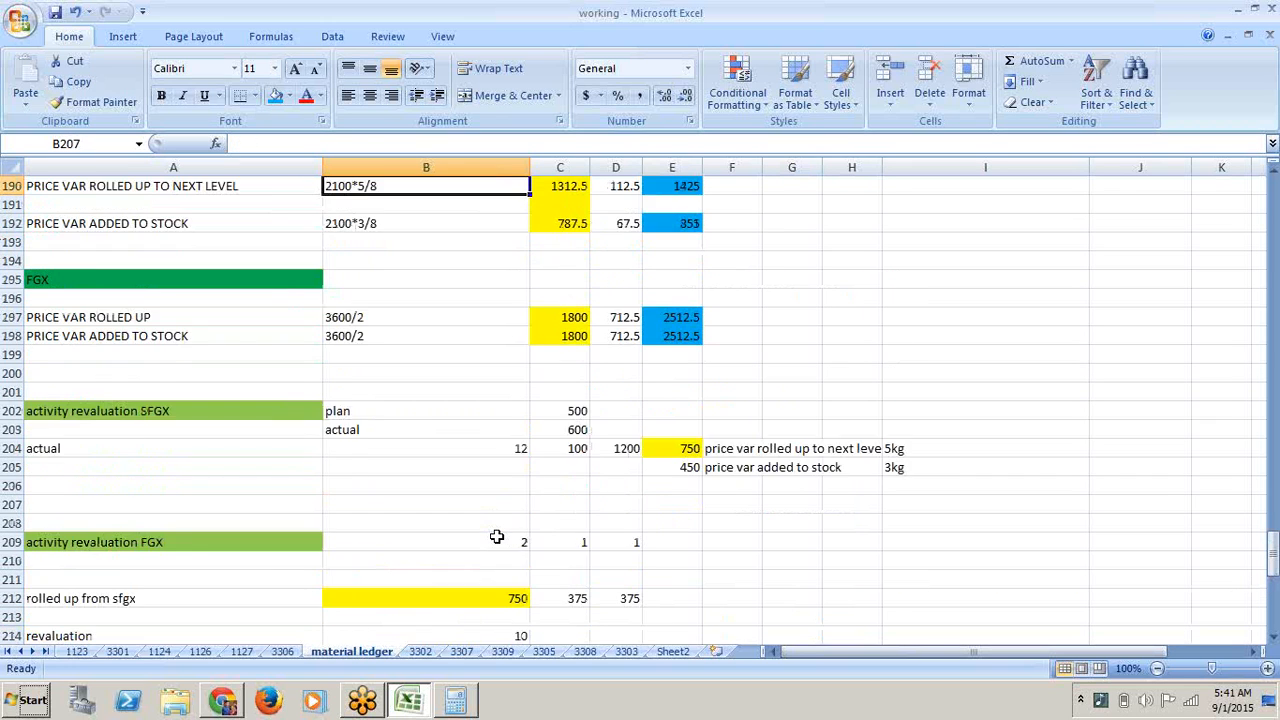
{"action": "key", "text": "Up"}
{"action": "key", "text": "Up"}
{"action": "key", "text": "Up"}
{"action": "key", "text": "Up"}
{"action": "key", "text": "Up"}
{"action": "key", "text": "Up"}
{"action": "key", "text": "Up"}
{"action": "key", "text": "Up"}
{"action": "key", "text": "Up"}
{"action": "key", "text": "Up"}
{"action": "key", "text": "Up"}
{"action": "key", "text": "Up"}
{"action": "key", "text": "Up"}
{"action": "key", "text": "Up"}
{"action": "key", "text": "Up"}
{"action": "key", "text": "Up"}
{"action": "key", "text": "Up"}
{"action": "key", "text": "Up"}
{"action": "key", "text": "Up"}
{"action": "key", "text": "Up"}
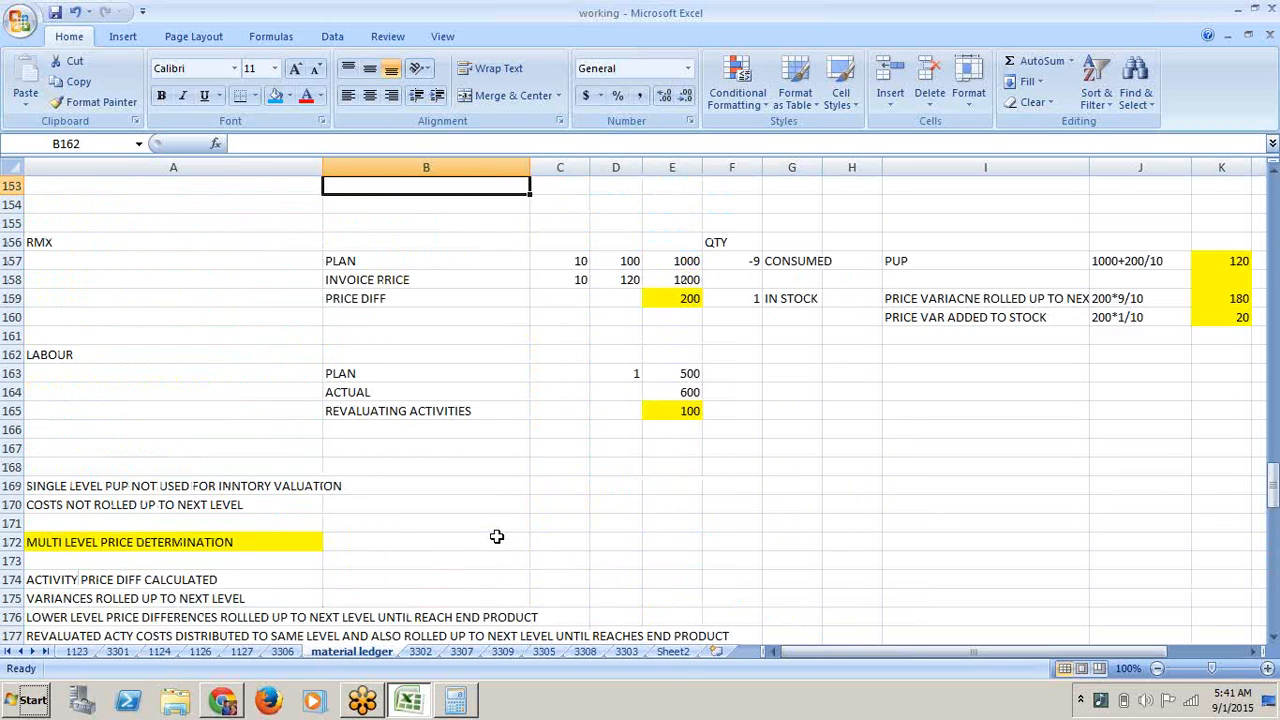
{"action": "key", "text": "Up"}
{"action": "key", "text": "Up"}
{"action": "key", "text": "Up"}
{"action": "key", "text": "Up"}
{"action": "key", "text": "Up"}
{"action": "key", "text": "Up"}
{"action": "key", "text": "Up"}
{"action": "key", "text": "Up"}
{"action": "key", "text": "Up"}
{"action": "key", "text": "Up"}
{"action": "key", "text": "Up"}
{"action": "key", "text": "Up"}
{"action": "key", "text": "Up"}
{"action": "key", "text": "Up"}
{"action": "key", "text": "Up"}
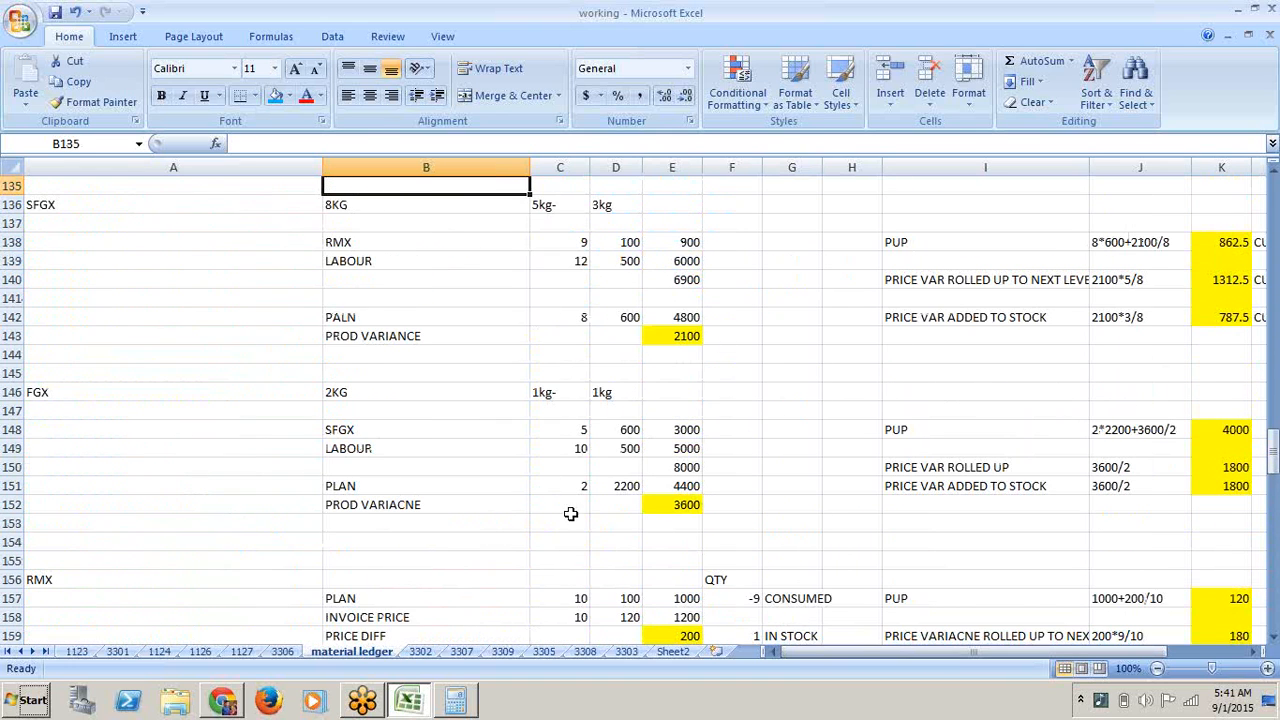
{"action": "left_click", "coordinate": [622, 487]}
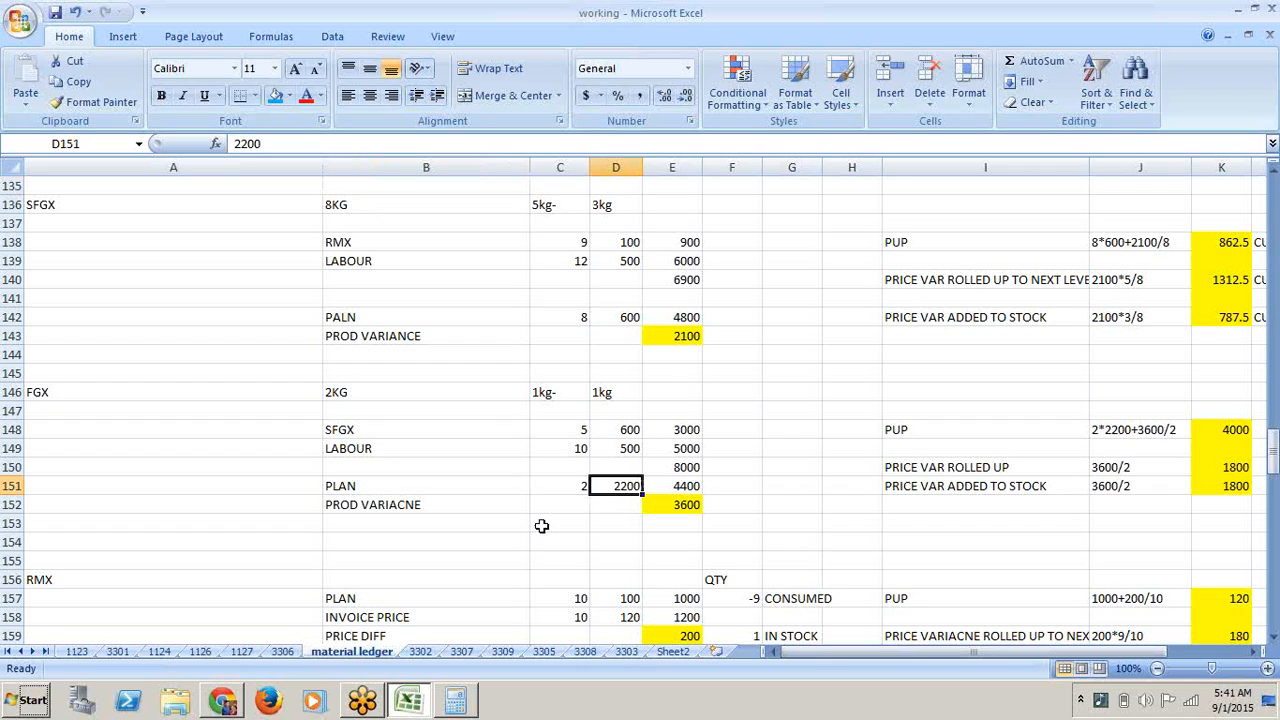
- Review the RMX price difference and labour revaluation in rows 156 to 165, through the multi-level price determination notes
{"action": "key", "text": "Down"}
{"action": "key", "text": "Down"}
{"action": "key", "text": "Down"}
{"action": "key", "text": "Down"}
{"action": "key", "text": "Down"}
{"action": "key", "text": "Down"}
{"action": "key", "text": "Down"}
{"action": "key", "text": "Down"}
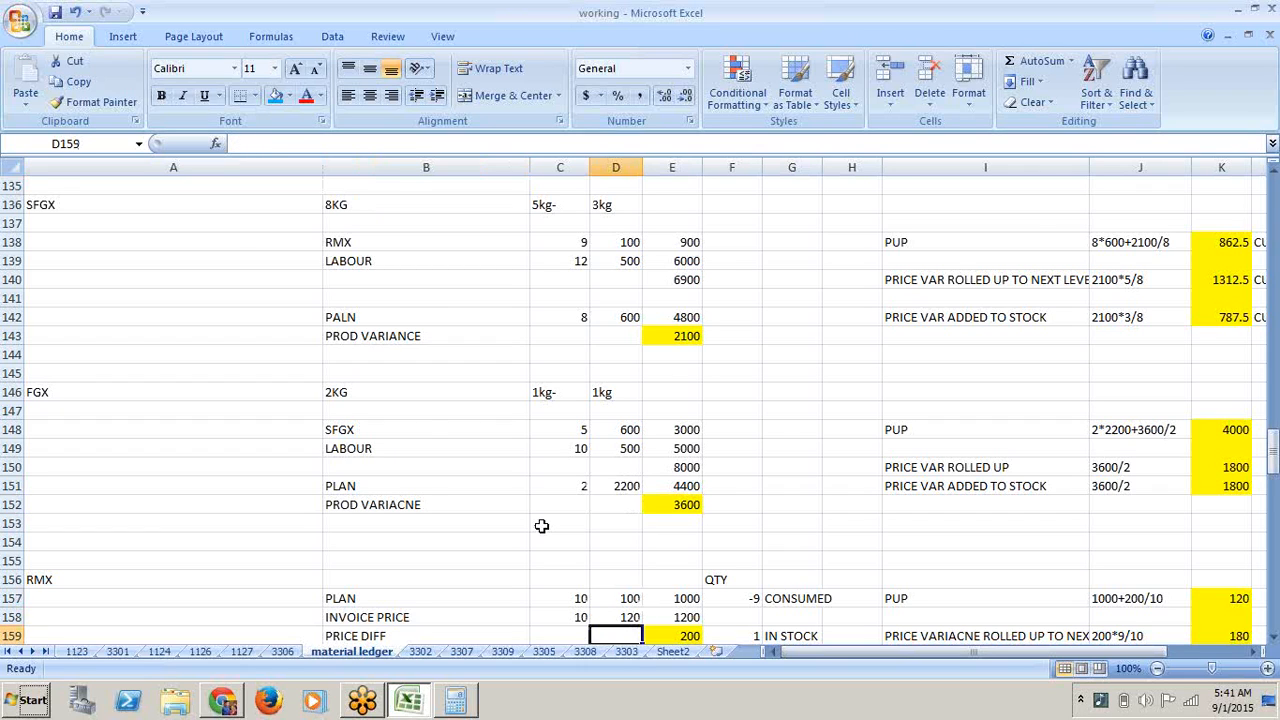
{"action": "key", "text": "Down"}
{"action": "key", "text": "Down"}
{"action": "key", "text": "Down"}
{"action": "key", "text": "Down"}
{"action": "key", "text": "Down"}
{"action": "key", "text": "Down"}
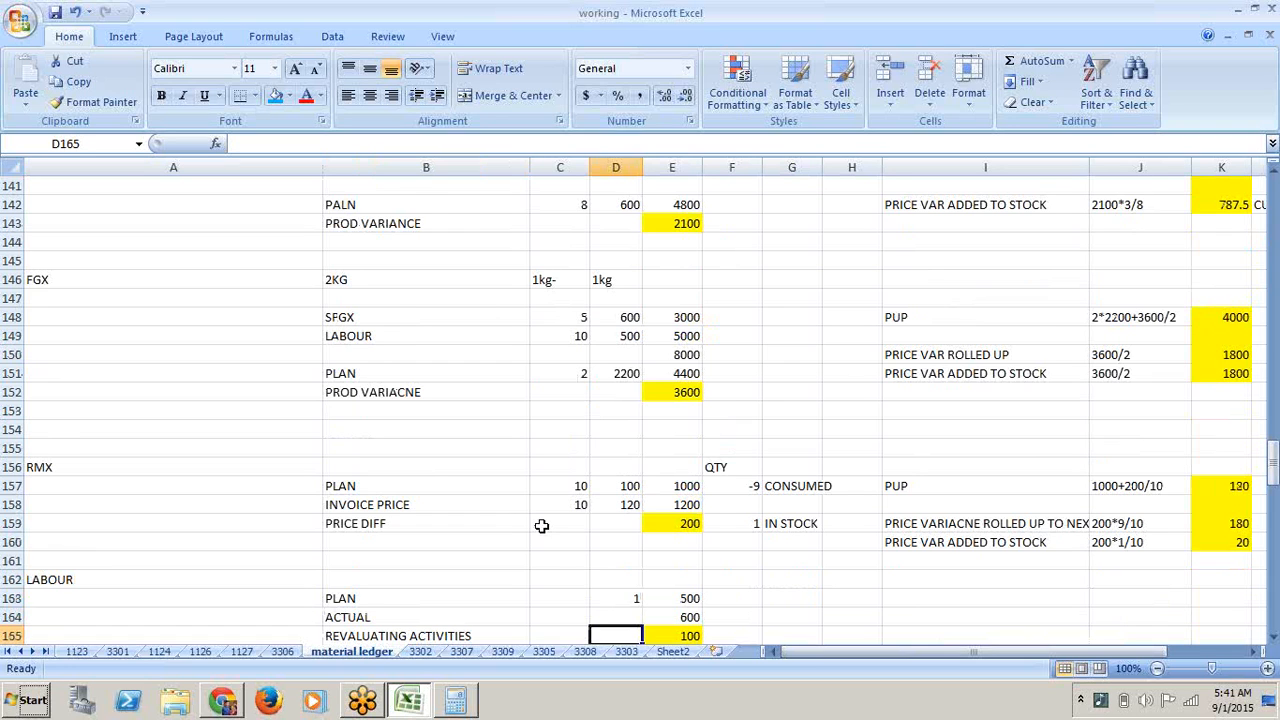
{"action": "key", "text": "Down"}
{"action": "key", "text": "Down"}
{"action": "key", "text": "Down"}
{"action": "key", "text": "Down"}
{"action": "key", "text": "Down"}
{"action": "key", "text": "Down"}
{"action": "key", "text": "Down"}
{"action": "key", "text": "Down"}
{"action": "key", "text": "Down"}
{"action": "key", "text": "Down"}
{"action": "key", "text": "Down"}
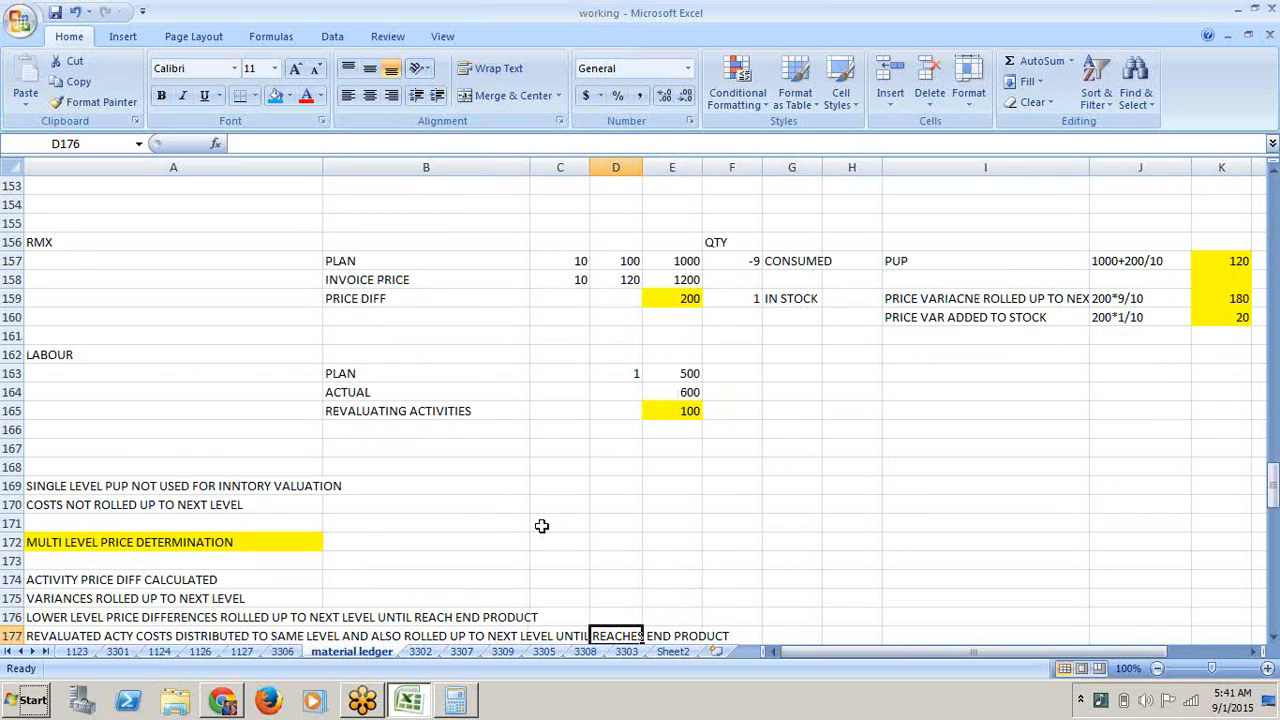
- Follow the rolled-up variances and PUP rows down to the COGS revaluation in rows 234 to 238 and the ML intermediate account heading
{"action": "key", "text": "Down"}
{"action": "key", "text": "Down"}
{"action": "key", "text": "Down"}
{"action": "key", "text": "Down"}
{"action": "key", "text": "Down"}
{"action": "key", "text": "Down"}
{"action": "key", "text": "Down"}
{"action": "key", "text": "Down"}
{"action": "key", "text": "Down"}
{"action": "key", "text": "Down"}
{"action": "key", "text": "Down"}
{"action": "key", "text": "Down"}
{"action": "key", "text": "Down"}
{"action": "key", "text": "Down"}
{"action": "key", "text": "Down"}
{"action": "key", "text": "Down"}
{"action": "key", "text": "Down"}
{"action": "key", "text": "Down"}
{"action": "key", "text": "Down"}
{"action": "key", "text": "Down"}
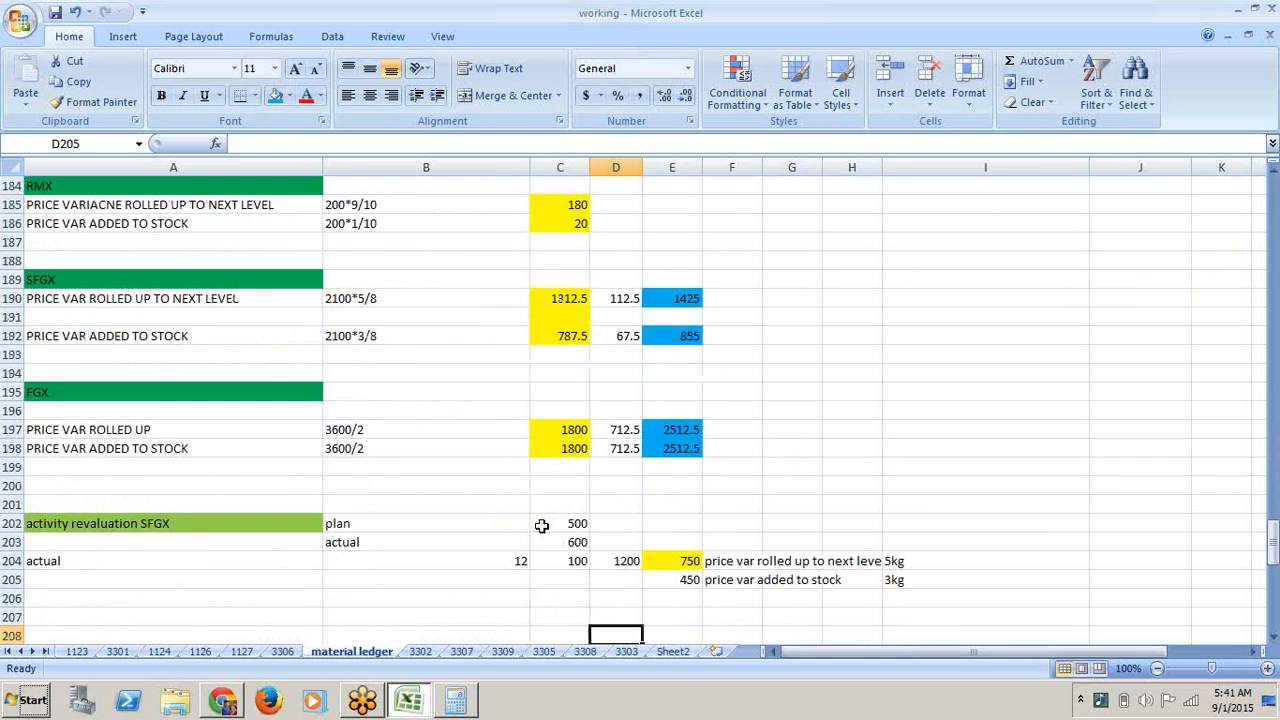
{"action": "key", "text": "Down"}
{"action": "key", "text": "Down"}
{"action": "key", "text": "Down"}
{"action": "key", "text": "Down"}
{"action": "key", "text": "Down"}
{"action": "key", "text": "Down"}
{"action": "key", "text": "Down"}
{"action": "key", "text": "Down"}
{"action": "key", "text": "Down"}
{"action": "key", "text": "Down"}
{"action": "key", "text": "Down"}
{"action": "key", "text": "Down"}
{"action": "key", "text": "Down"}
{"action": "key", "text": "Down"}
{"action": "key", "text": "Down"}
{"action": "key", "text": "Down"}
{"action": "key", "text": "Down"}
{"action": "key", "text": "Down"}
{"action": "key", "text": "Down"}
{"action": "key", "text": "Down"}
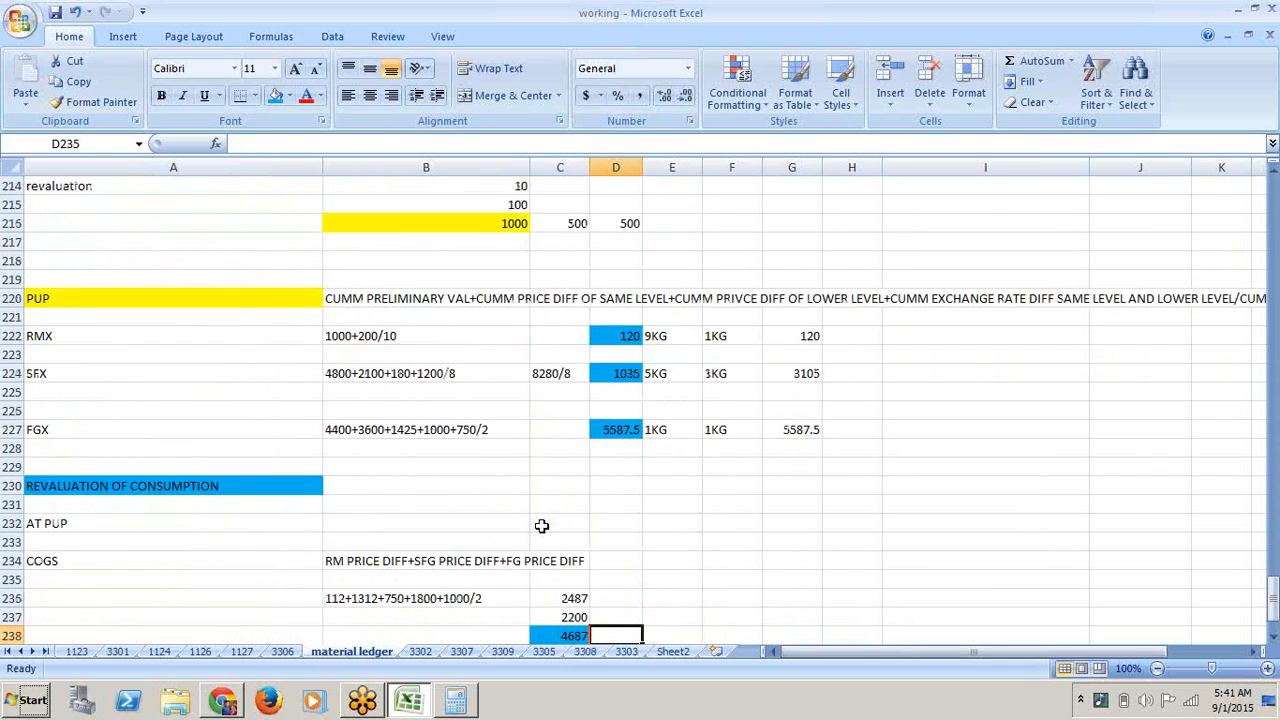
{"action": "key", "text": "Down"}
{"action": "key", "text": "Down"}
{"action": "key", "text": "Down"}
{"action": "key", "text": "Down"}
{"action": "key", "text": "Down"}
{"action": "key", "text": "Down"}
{"action": "key", "text": "Down"}
{"action": "key", "text": "Down"}
{"action": "key", "text": "Down"}
{"action": "key", "text": "Down"}
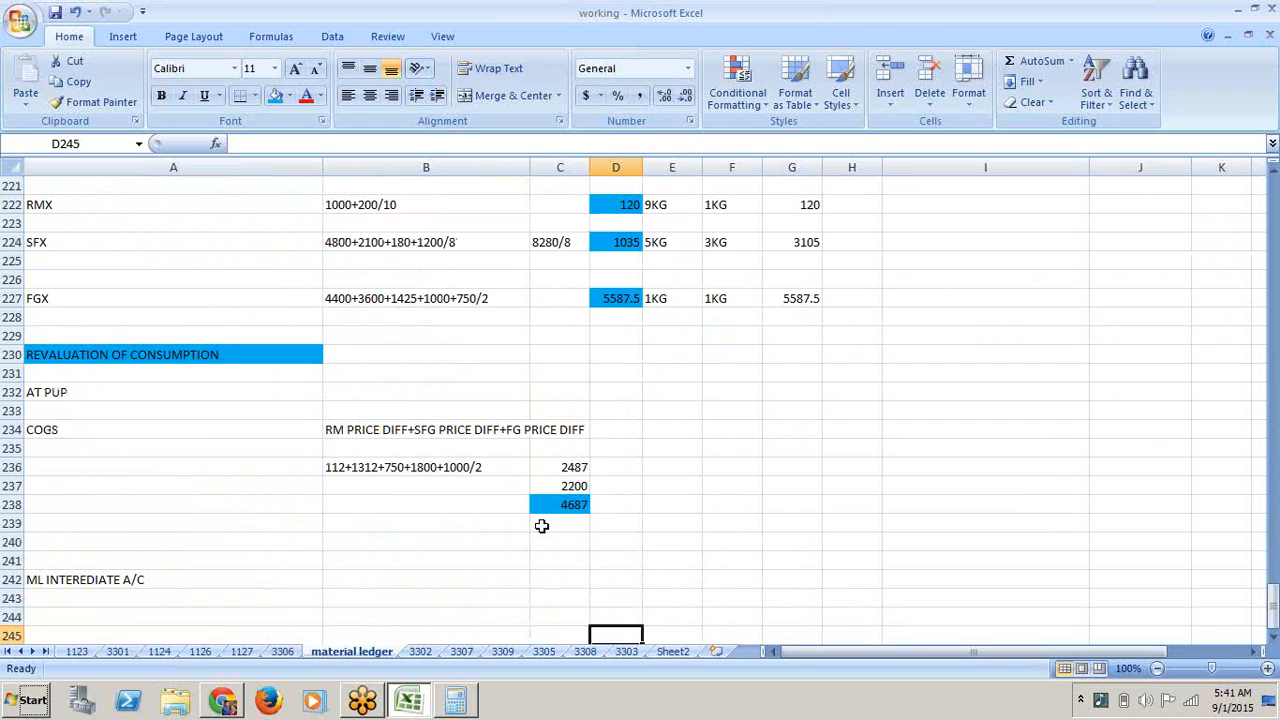
- Trace back up from the COGS calculation in row 236 through the PUP rows to the FGX activity revaluation in row 209
{"action": "left_click", "coordinate": [446, 478]}
{"action": "key", "text": "Up"}
{"action": "key", "text": "Up"}
{"action": "key", "text": "Up"}
{"action": "key", "text": "Up"}
{"action": "key", "text": "Up"}
{"action": "key", "text": "Up"}
{"action": "key", "text": "Up"}
{"action": "key", "text": "Up"}
{"action": "key", "text": "Up"}
{"action": "key", "text": "Up"}
{"action": "key", "text": "Up"}
{"action": "key", "text": "Up"}
{"action": "key", "text": "Up"}
{"action": "key", "text": "Up"}
{"action": "key", "text": "Up"}
{"action": "key", "text": "Up"}
{"action": "key", "text": "Up"}
{"action": "key", "text": "Up"}
{"action": "key", "text": "Up"}
{"action": "key", "text": "Up"}
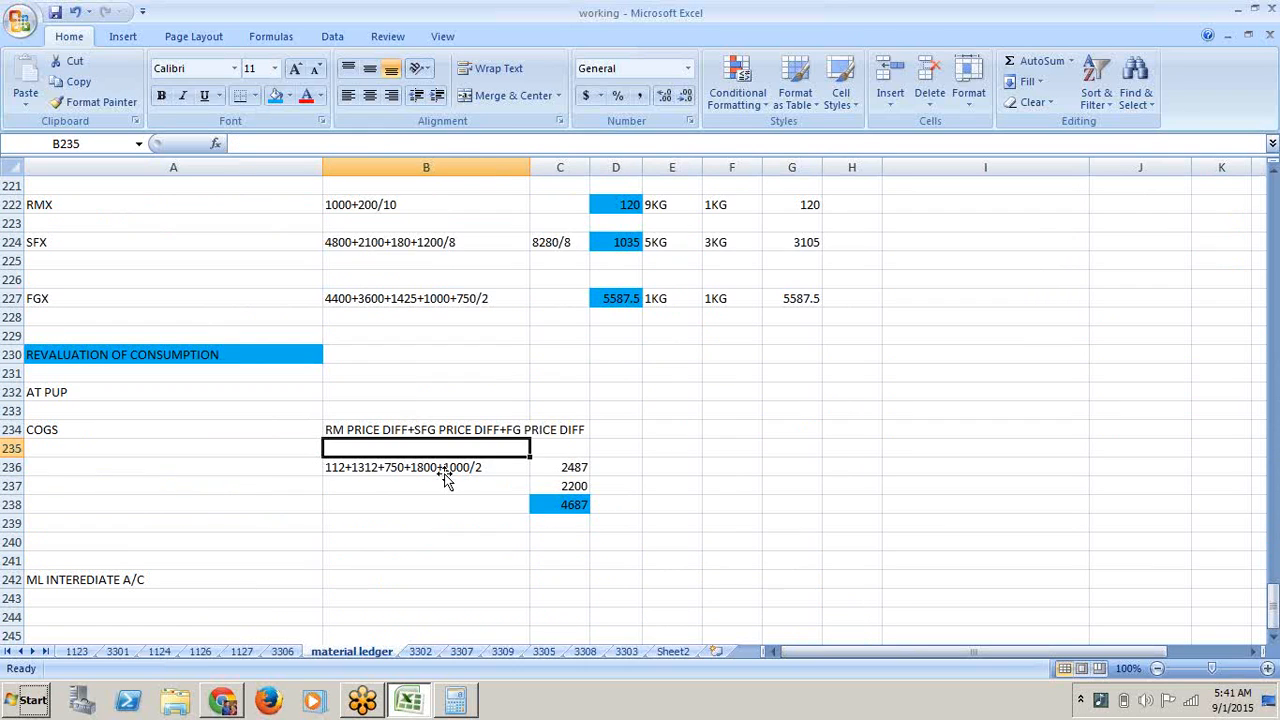
{"action": "key", "text": "Up"}
{"action": "key", "text": "Up"}
{"action": "key", "text": "Up"}
{"action": "key", "text": "Up"}
{"action": "key", "text": "Up"}
{"action": "key", "text": "Up"}
{"action": "key", "text": "Up"}
{"action": "key", "text": "Up"}
{"action": "key", "text": "Up"}
{"action": "key", "text": "Up"}
{"action": "key", "text": "Up"}
{"action": "key", "text": "Up"}
{"action": "key", "text": "Up"}
{"action": "key", "text": "Up"}
{"action": "key", "text": "Up"}
{"action": "key", "text": "Up"}
{"action": "key", "text": "Up"}
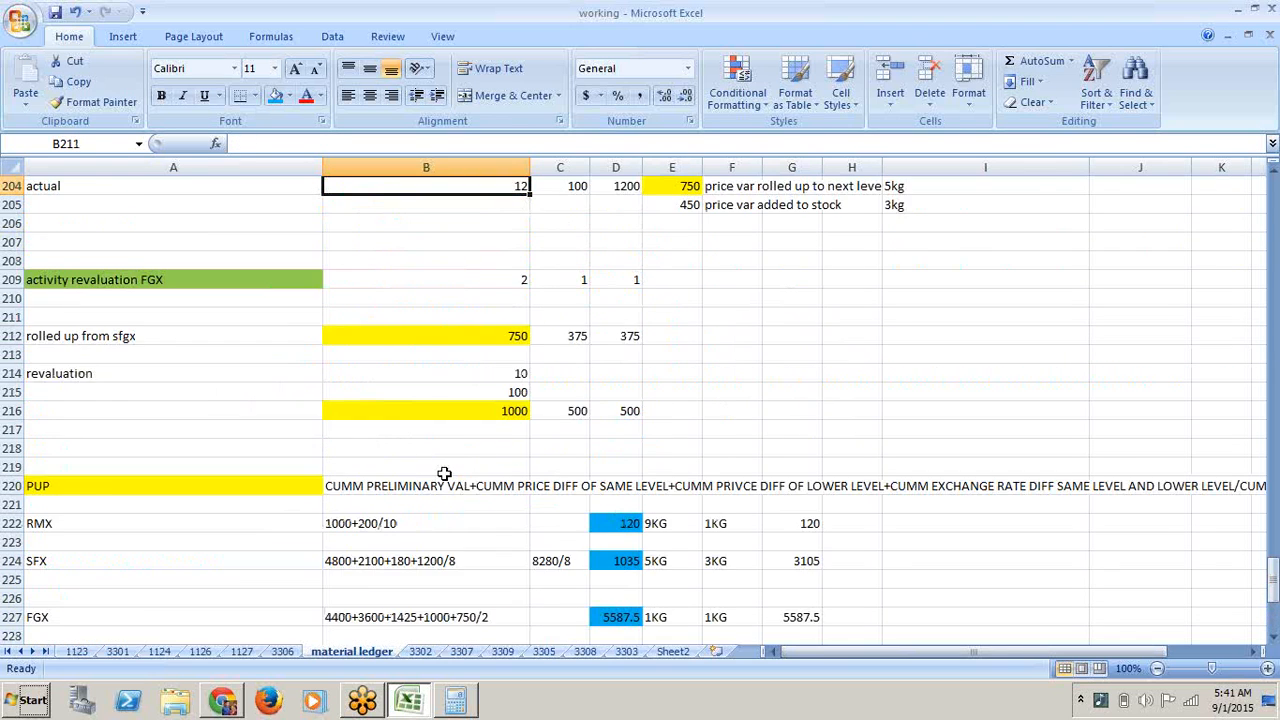
- Continue up to the FGX block from row 146 and examine its plan price, production variance and rolled-up price variance
{"action": "key", "text": "Up"}
{"action": "key", "text": "Up"}
{"action": "key", "text": "Up"}
{"action": "key", "text": "Up"}
{"action": "key", "text": "Up"}
{"action": "key", "text": "Up"}
{"action": "key", "text": "Up"}
{"action": "key", "text": "Up"}
{"action": "key", "text": "Up"}
{"action": "key", "text": "Up"}
{"action": "key", "text": "Up"}
{"action": "key", "text": "Up"}
{"action": "key", "text": "Up"}
{"action": "key", "text": "Up"}
{"action": "key", "text": "Up"}
{"action": "key", "text": "Up"}
{"action": "key", "text": "Up"}
{"action": "key", "text": "Up"}
{"action": "key", "text": "Up"}
{"action": "key", "text": "Up"}
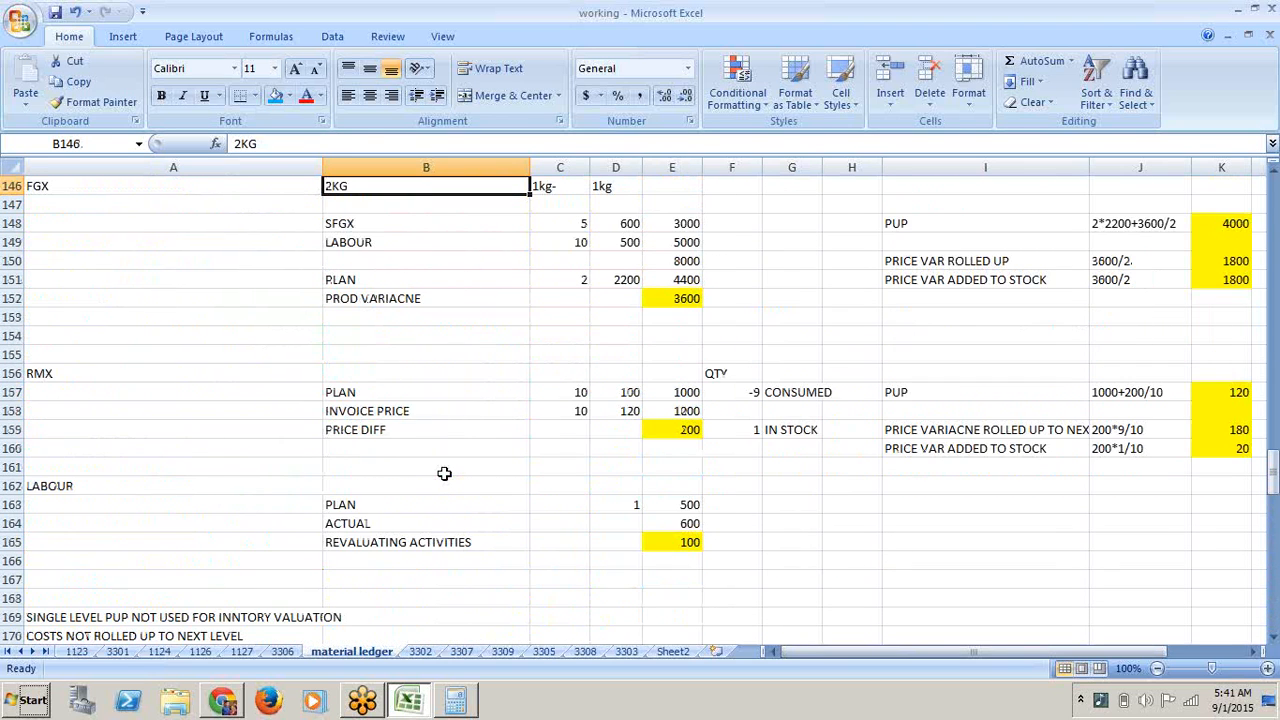
{"action": "key", "text": "Up"}
{"action": "key", "text": "Up"}
{"action": "key", "text": "Up"}
{"action": "key", "text": "Up"}
{"action": "key", "text": "Up"}
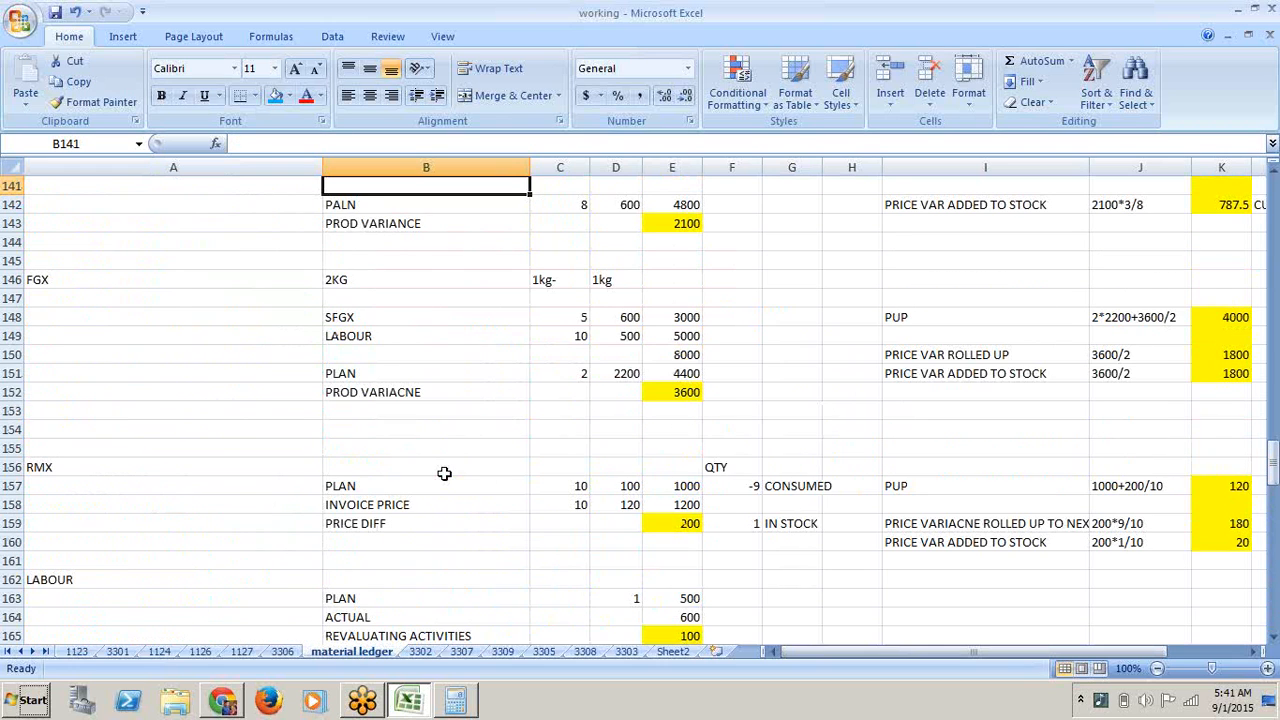
- Go back down past the RMX and labour blocks and the multi-level price determination notes to the COGS revaluation in rows 234 to 238
{"action": "key", "text": "Down"}
{"action": "key", "text": "Down"}
{"action": "key", "text": "Down"}
{"action": "key", "text": "Down"}
{"action": "key", "text": "Down"}
{"action": "key", "text": "Down"}
{"action": "key", "text": "Down"}
{"action": "key", "text": "Down"}
{"action": "key", "text": "Down"}
{"action": "key", "text": "Down"}
{"action": "key", "text": "Down"}
{"action": "key", "text": "Down"}
{"action": "key", "text": "Down"}
{"action": "key", "text": "Down"}
{"action": "key", "text": "Down"}
{"action": "key", "text": "Down"}
{"action": "key", "text": "Down"}
{"action": "key", "text": "Down"}
{"action": "key", "text": "Down"}
{"action": "key", "text": "Down"}
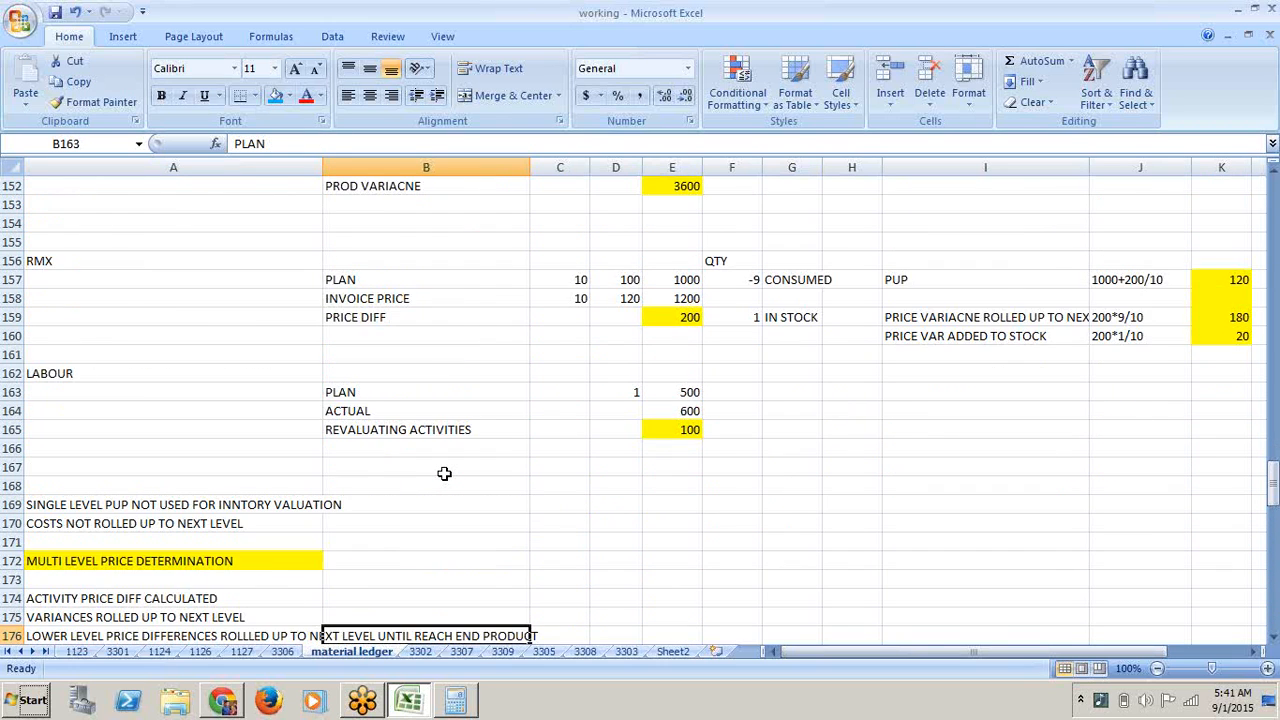
{"action": "key", "text": "Down"}
{"action": "key", "text": "Down"}
{"action": "key", "text": "Down"}
{"action": "key", "text": "Down"}
{"action": "key", "text": "Down"}
{"action": "key", "text": "Down"}
{"action": "key", "text": "Down"}
{"action": "key", "text": "Down"}
{"action": "key", "text": "Down"}
{"action": "key", "text": "Down"}
{"action": "key", "text": "Down"}
{"action": "key", "text": "Down"}
{"action": "key", "text": "Down"}
{"action": "key", "text": "Down"}
{"action": "key", "text": "Down"}
{"action": "key", "text": "Down"}
{"action": "key", "text": "Down"}
{"action": "key", "text": "Down"}
{"action": "key", "text": "Down"}
{"action": "key", "text": "Down"}
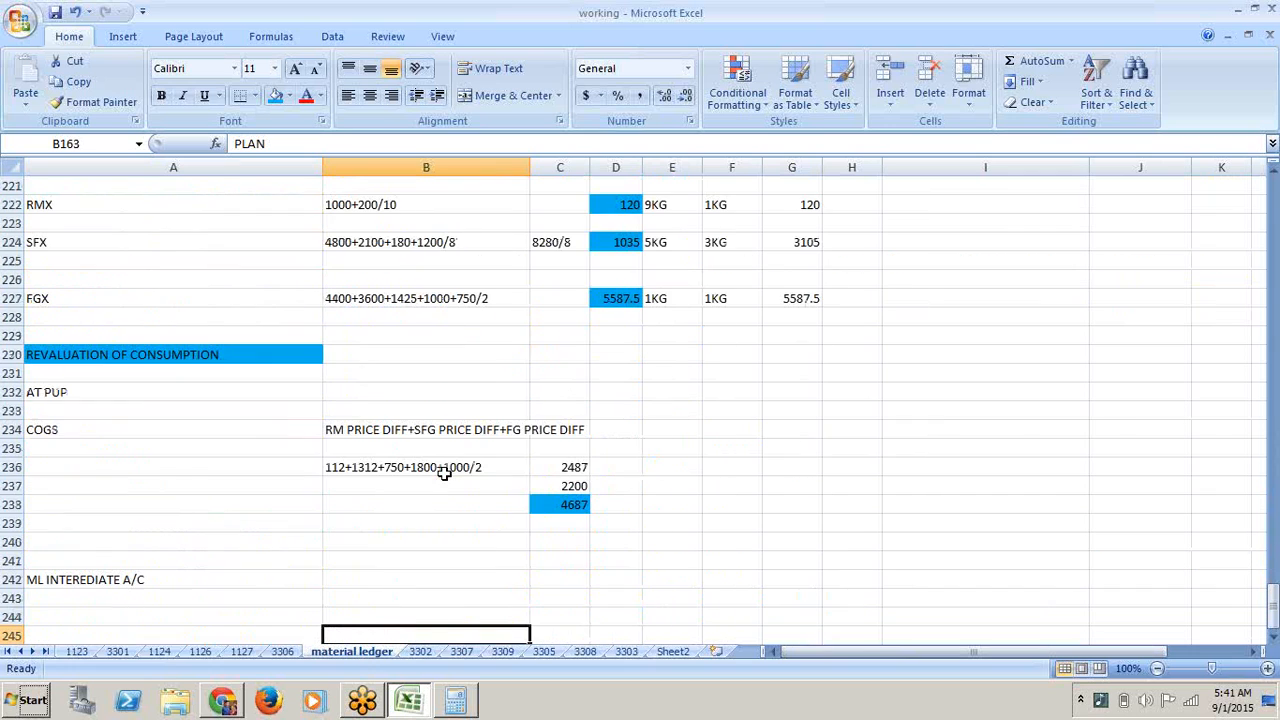
- Replace the fourth component of the COGS expression in B236 with 2200, giving 112+1312+750+2200+1000/2
{"action": "left_click", "coordinate": [428, 470]}
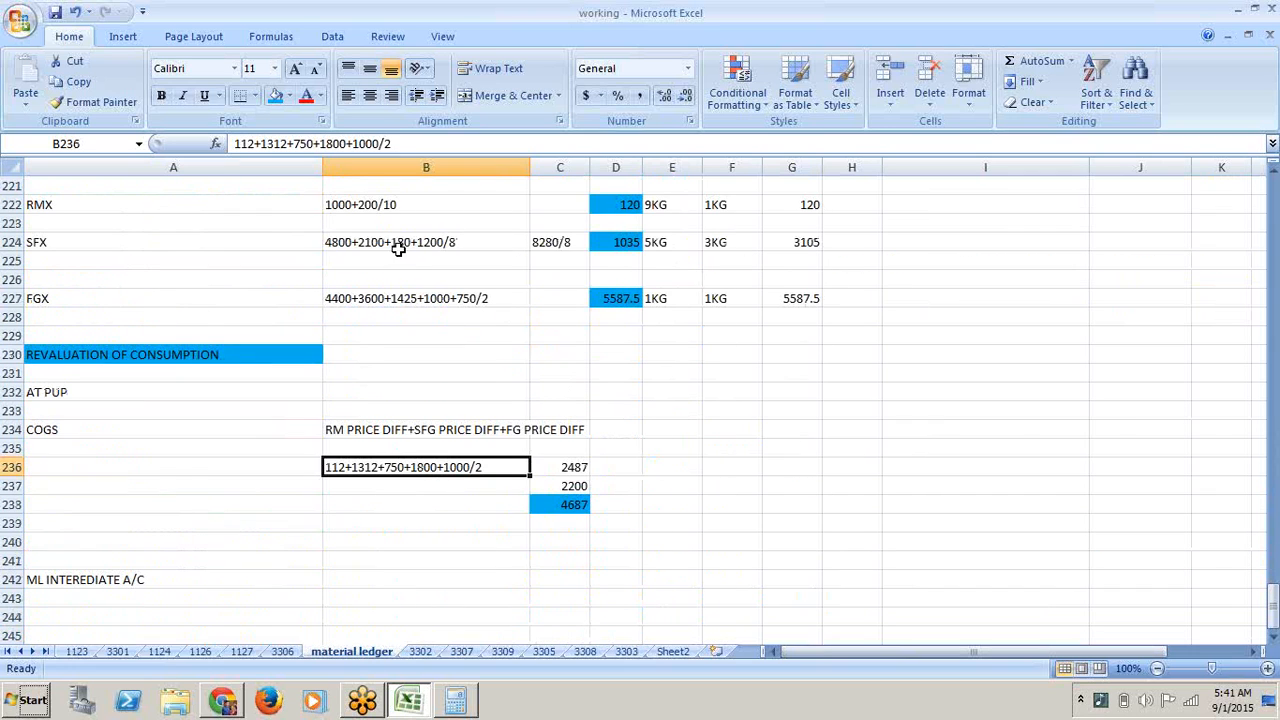
{"action": "left_click", "coordinate": [332, 143]}
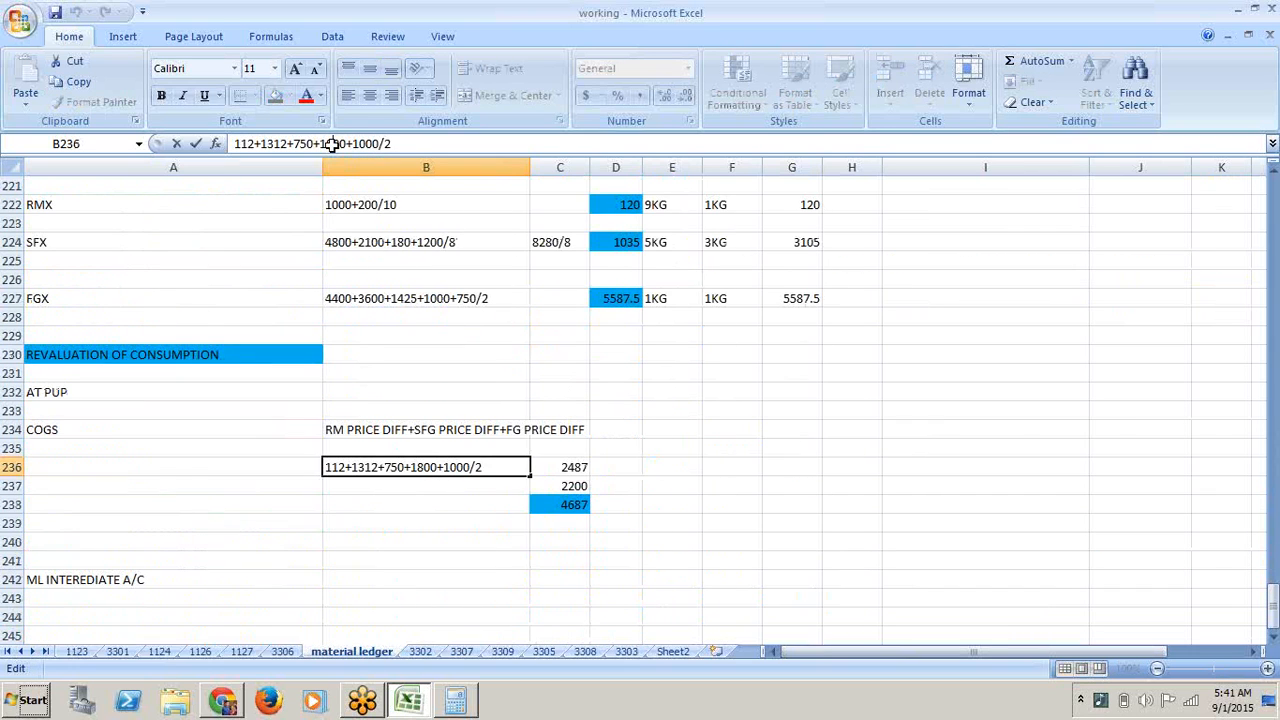
{"action": "key", "text": "BackSpace"}
{"action": "key", "text": "BackSpace"}
{"action": "type", "text": "22"}
{"action": "left_click", "coordinate": [474, 556]}
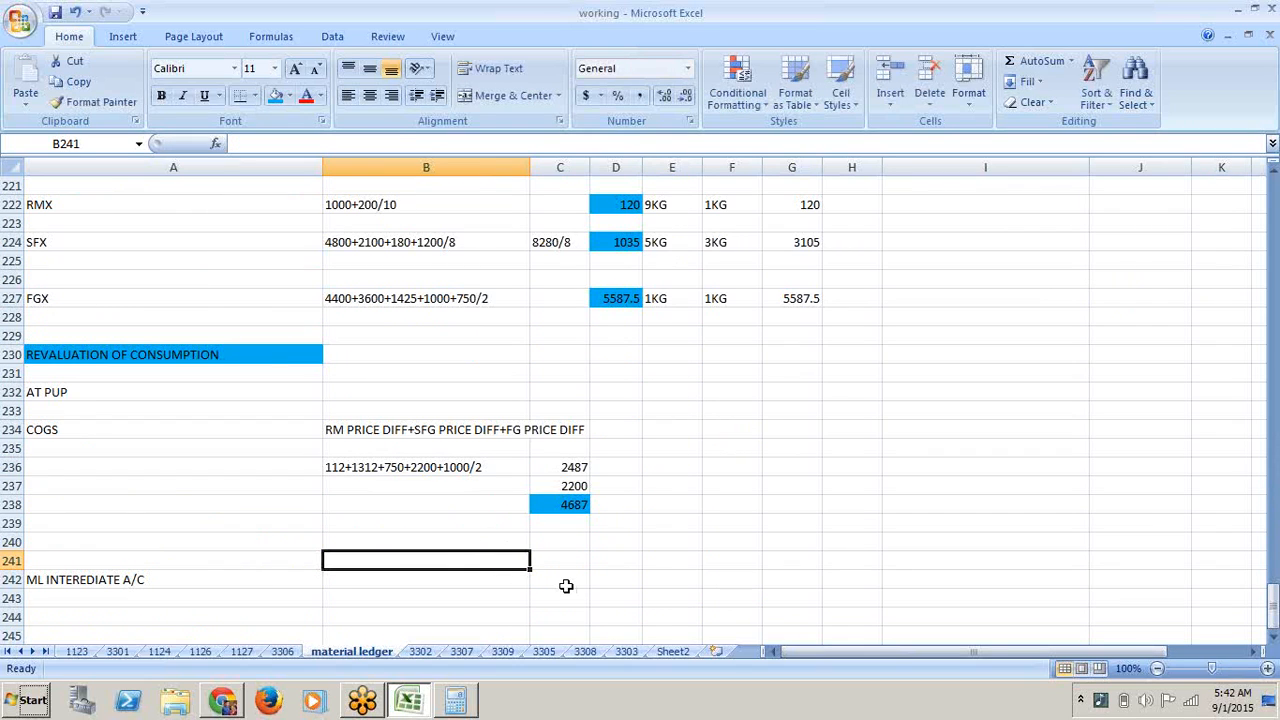
- Switch to Calculator, clear it and start adding up the B236 components with 112, 1312 and 750
{"action": "left_click", "coordinate": [455, 700]}
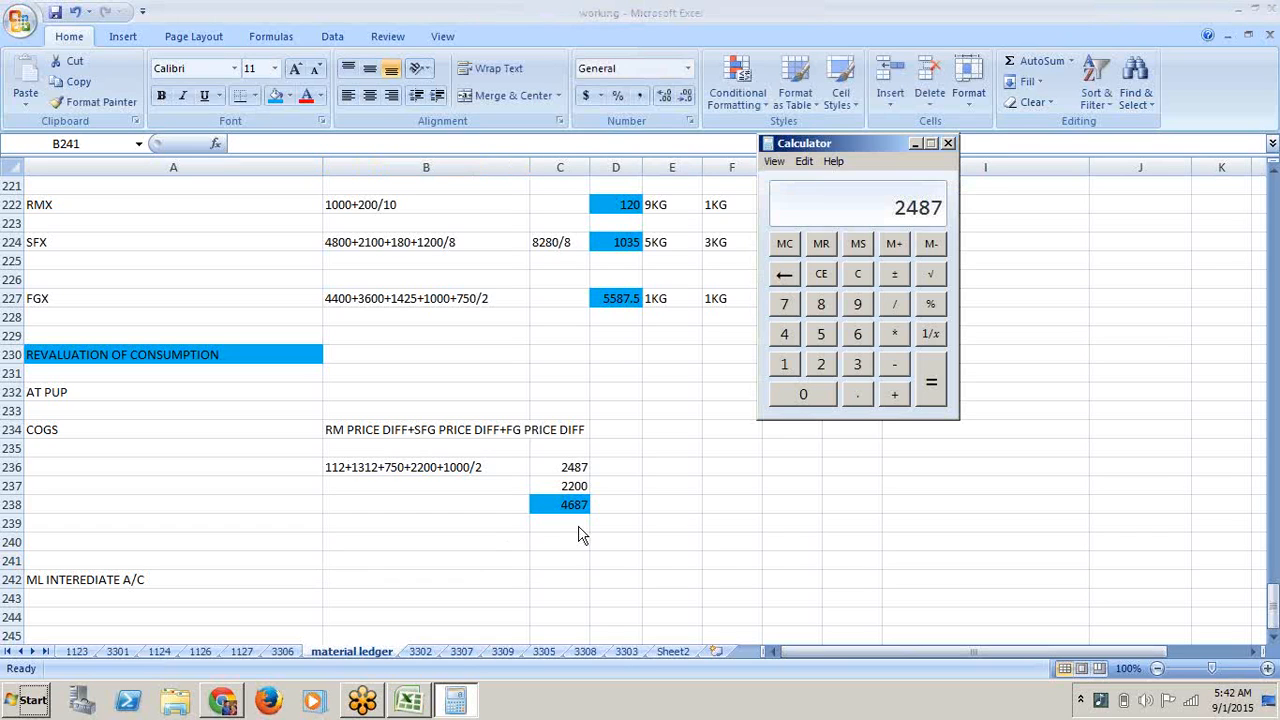
{"action": "left_click", "coordinate": [859, 275]}
{"action": "double_click", "coordinate": [784, 364]}
{"action": "left_click", "coordinate": [821, 364]}
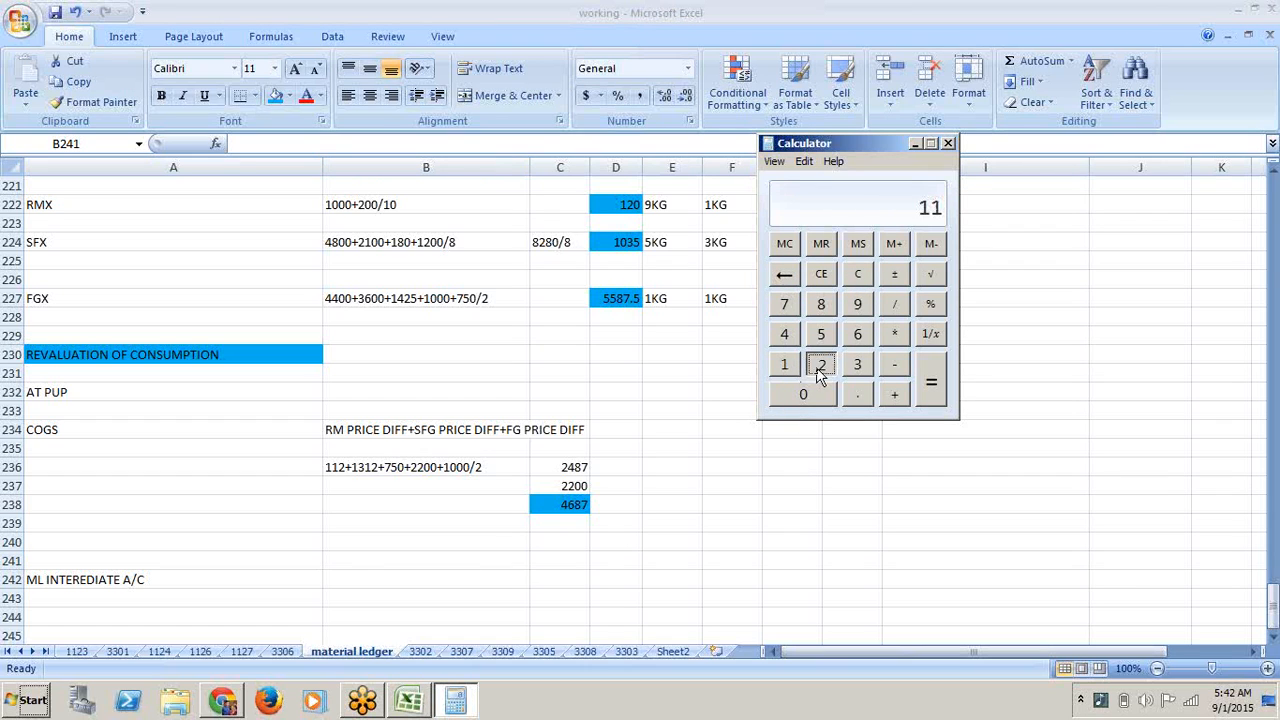
{"action": "left_click", "coordinate": [893, 397]}
{"action": "left_click", "coordinate": [857, 364]}
{"action": "left_click", "coordinate": [785, 365]}
{"action": "left_click", "coordinate": [821, 366]}
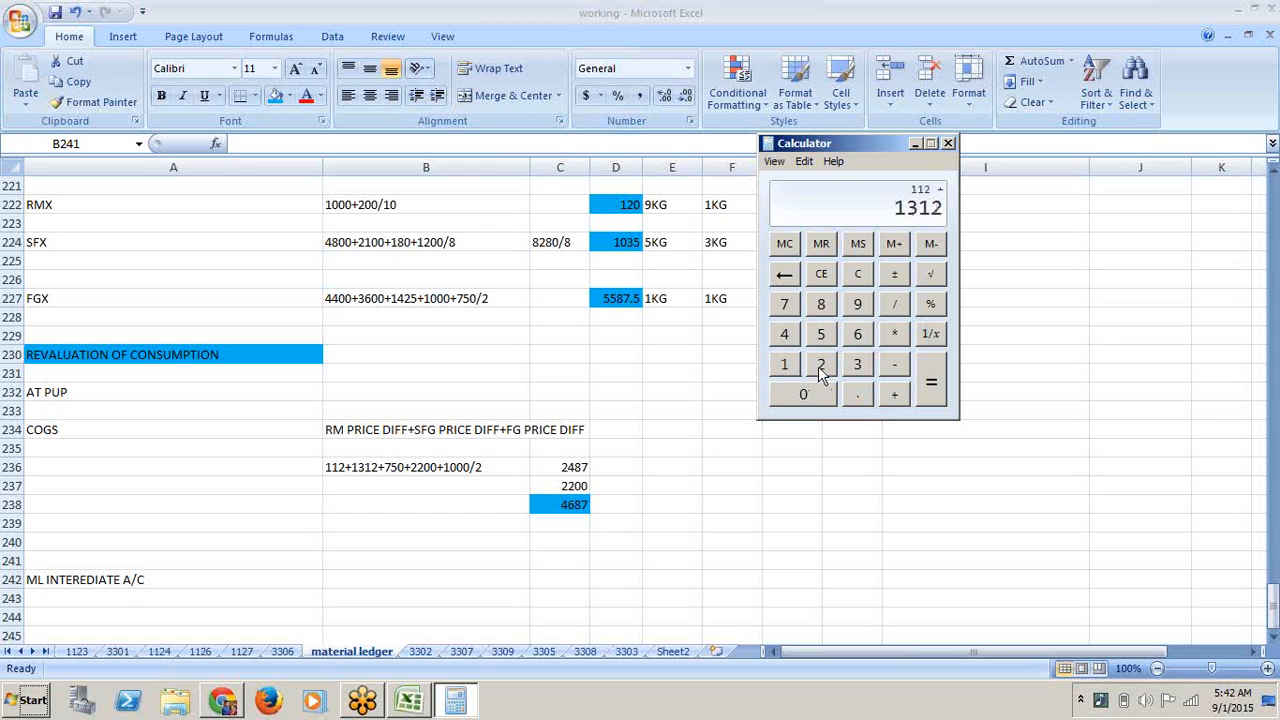
{"action": "left_click", "coordinate": [893, 397]}
{"action": "left_click", "coordinate": [784, 304]}
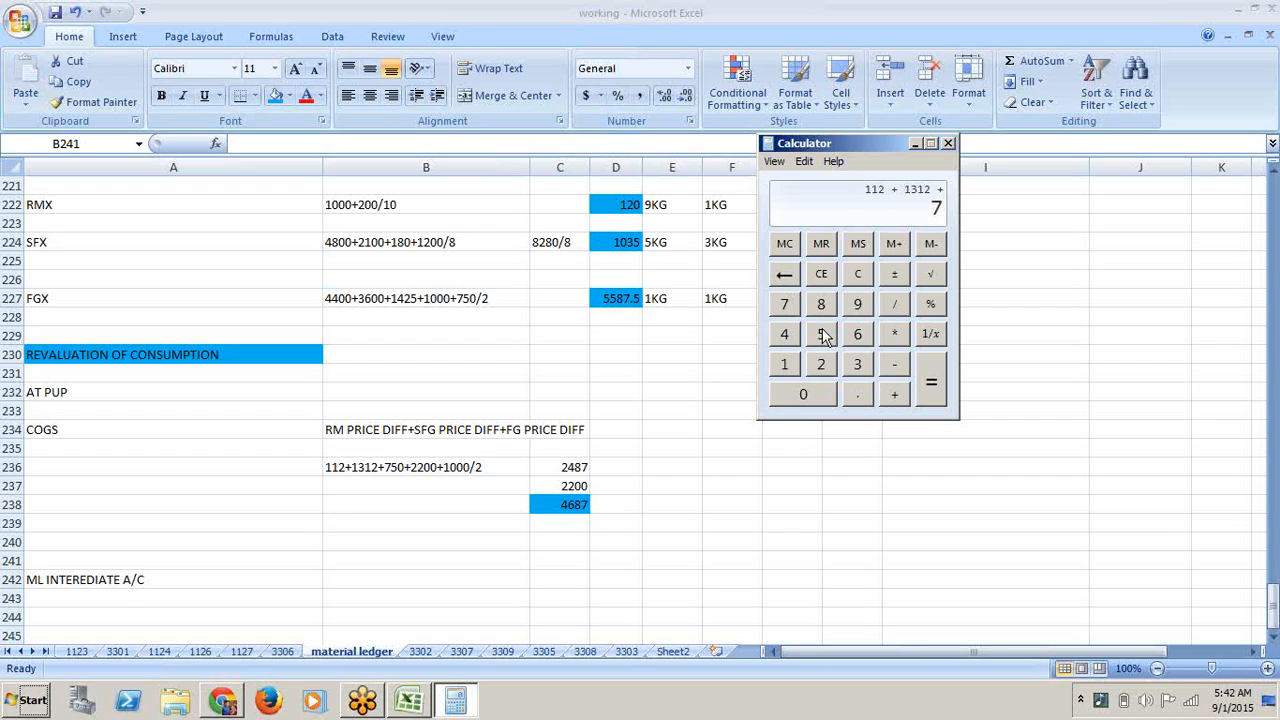
{"action": "left_click", "coordinate": [821, 334]}
{"action": "left_click", "coordinate": [810, 396]}
- Add 2200 and 1000 to the running sum in Calculator and total it
{"action": "left_click", "coordinate": [893, 397]}
{"action": "left_click", "coordinate": [822, 368]}
{"action": "left_click", "coordinate": [822, 368]}
{"action": "double_click", "coordinate": [815, 394]}
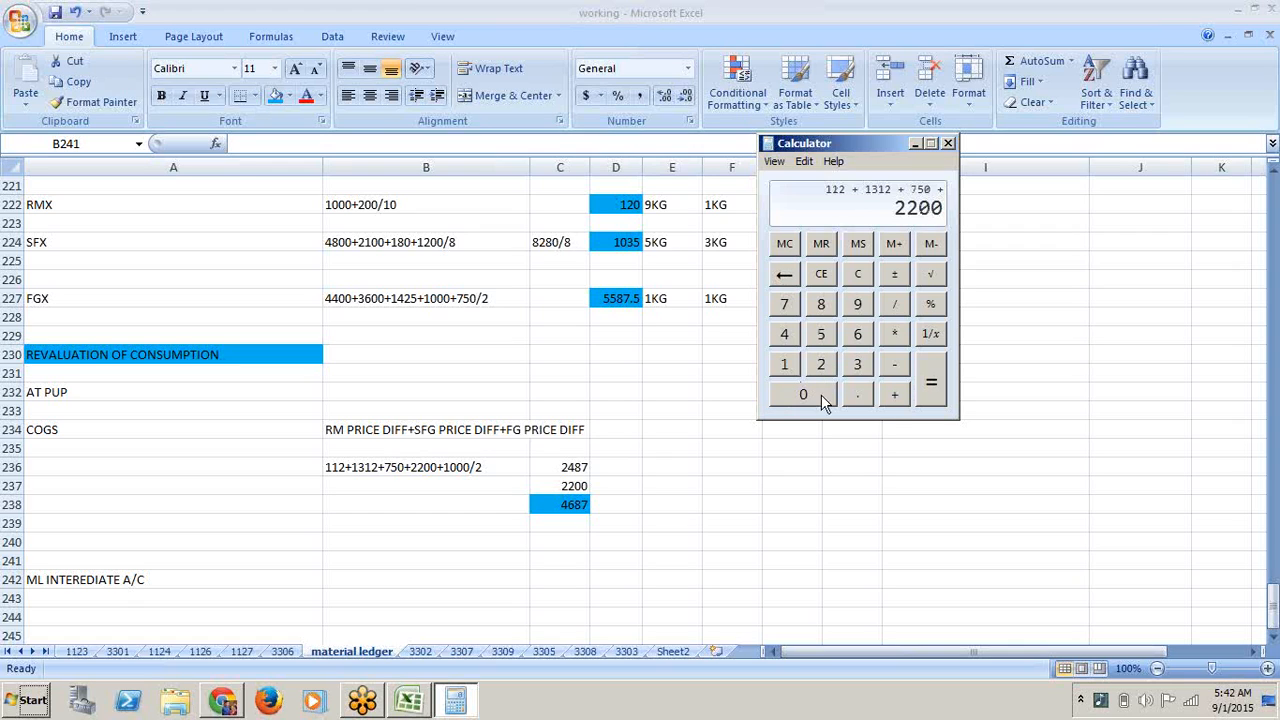
{"action": "left_click", "coordinate": [895, 396]}
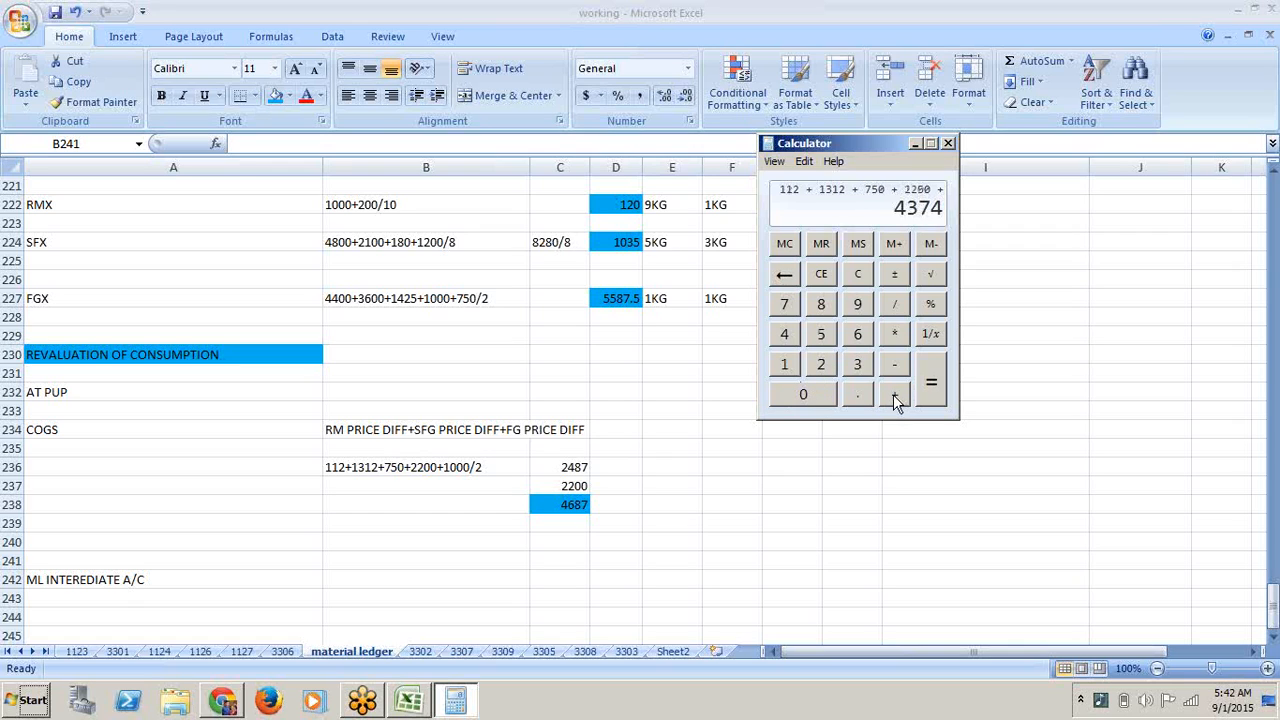
{"action": "left_click", "coordinate": [785, 366]}
{"action": "left_click", "coordinate": [801, 396]}
{"action": "double_click", "coordinate": [801, 396]}
{"action": "left_click", "coordinate": [934, 392]}
- Divide the calculated sum by 2 and add 2200 to the quotient
{"action": "left_click", "coordinate": [894, 304]}
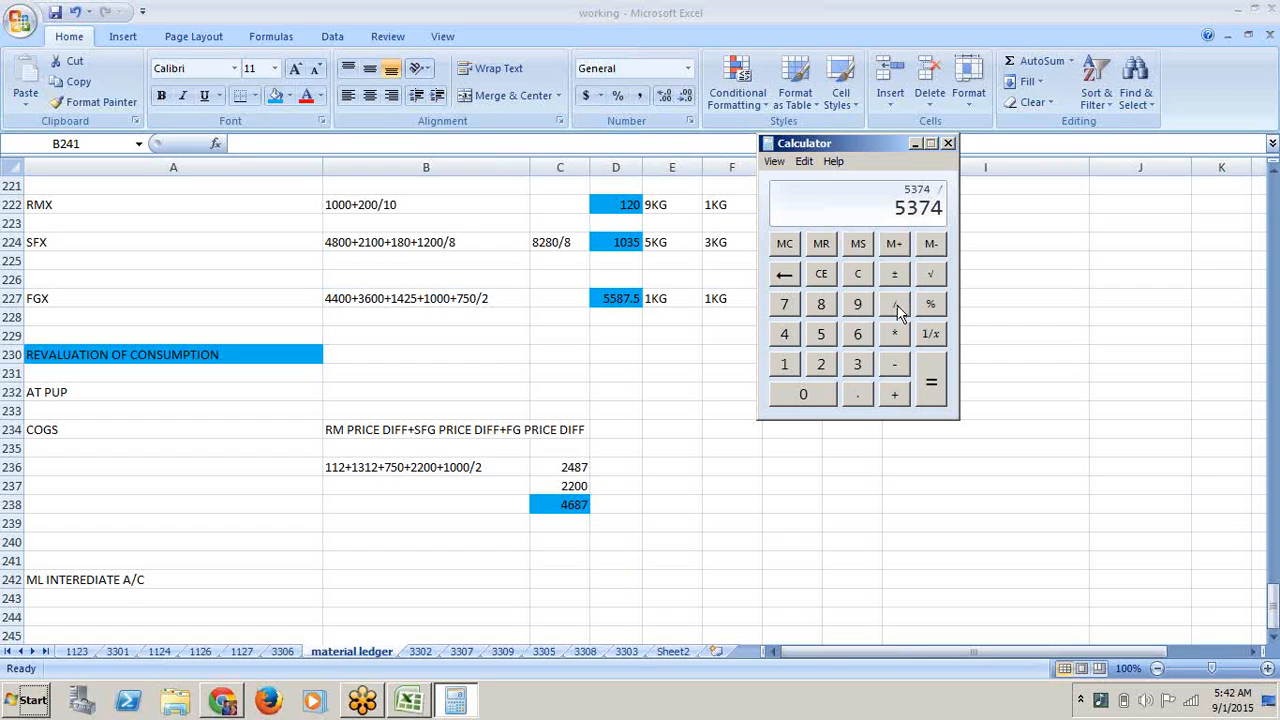
{"action": "left_click", "coordinate": [822, 367]}
{"action": "left_click", "coordinate": [934, 394]}
{"action": "left_click", "coordinate": [894, 397]}
{"action": "left_click", "coordinate": [821, 365]}
{"action": "left_click", "coordinate": [821, 365]}
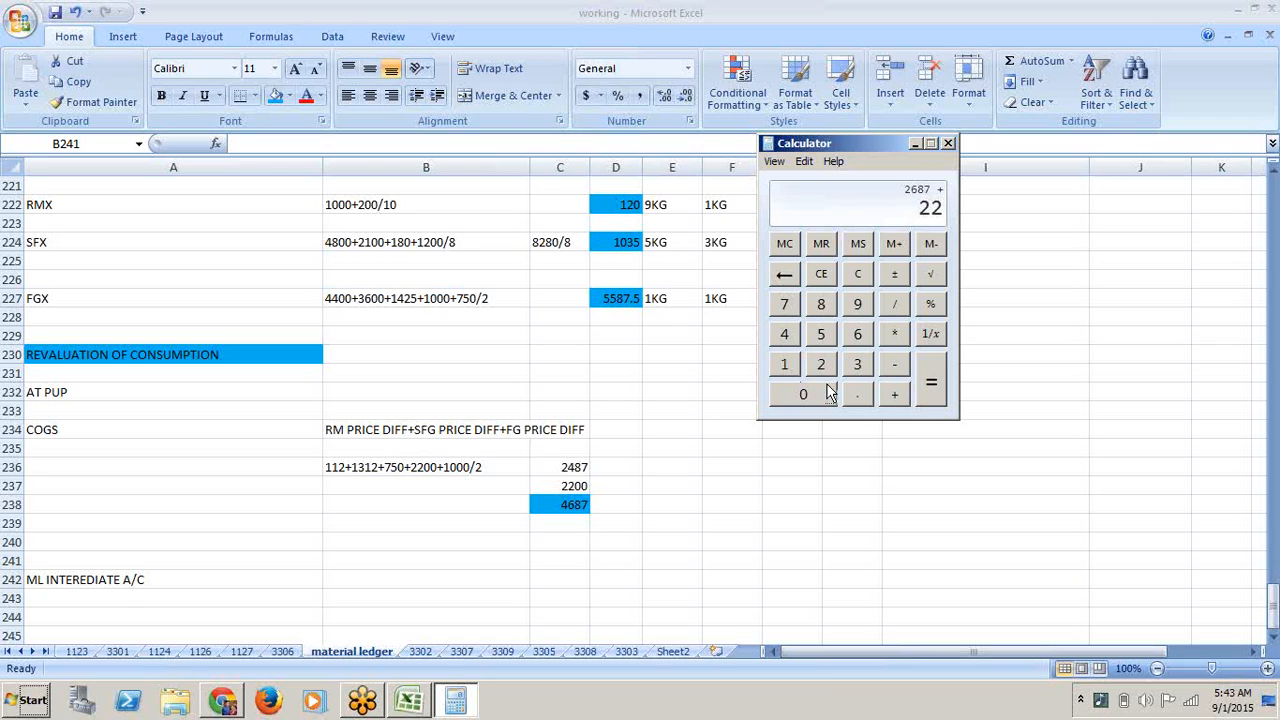
{"action": "double_click", "coordinate": [830, 393]}
{"action": "left_click", "coordinate": [930, 390]}
- Subtract 5587 from the calculated COGS amount and minimize Calculator
{"action": "left_click", "coordinate": [894, 364]}
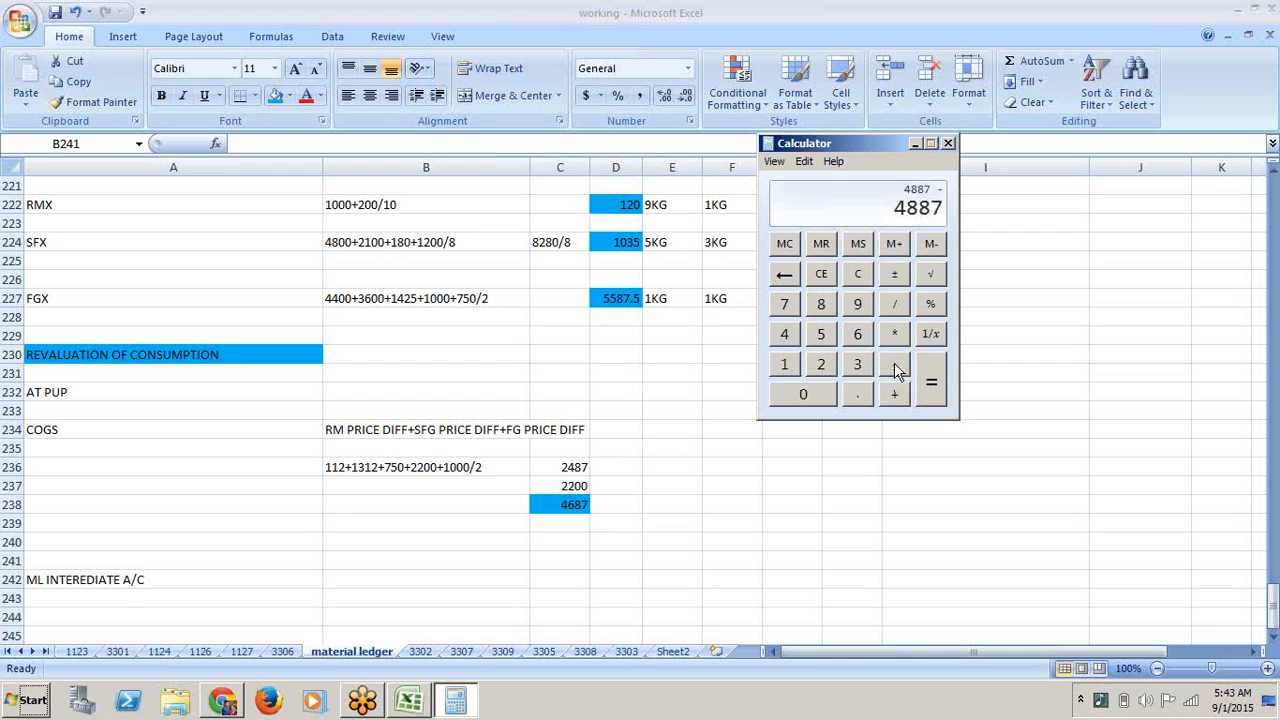
{"action": "left_click", "coordinate": [821, 337]}
{"action": "left_click", "coordinate": [821, 337]}
{"action": "left_click", "coordinate": [821, 305]}
{"action": "left_click", "coordinate": [796, 310]}
{"action": "left_click", "coordinate": [930, 394]}
{"action": "left_click", "coordinate": [915, 147]}
- Compare the COGS expression and amount in B236 and C236 with the FGX PUP expression and value in B227 and D227
{"action": "left_click", "coordinate": [663, 389]}
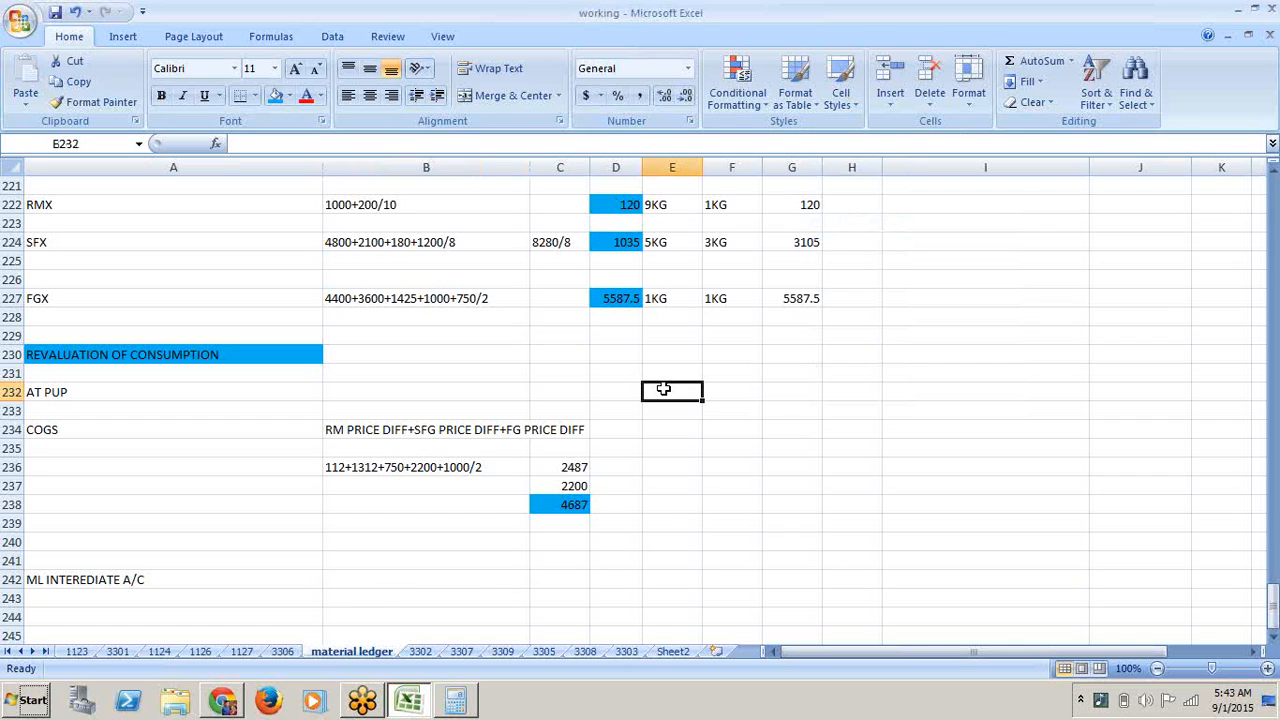
{"action": "key", "text": "Left"}
{"action": "key", "text": "Left"}
{"action": "key", "text": "Left"}
{"action": "key", "text": "Left"}
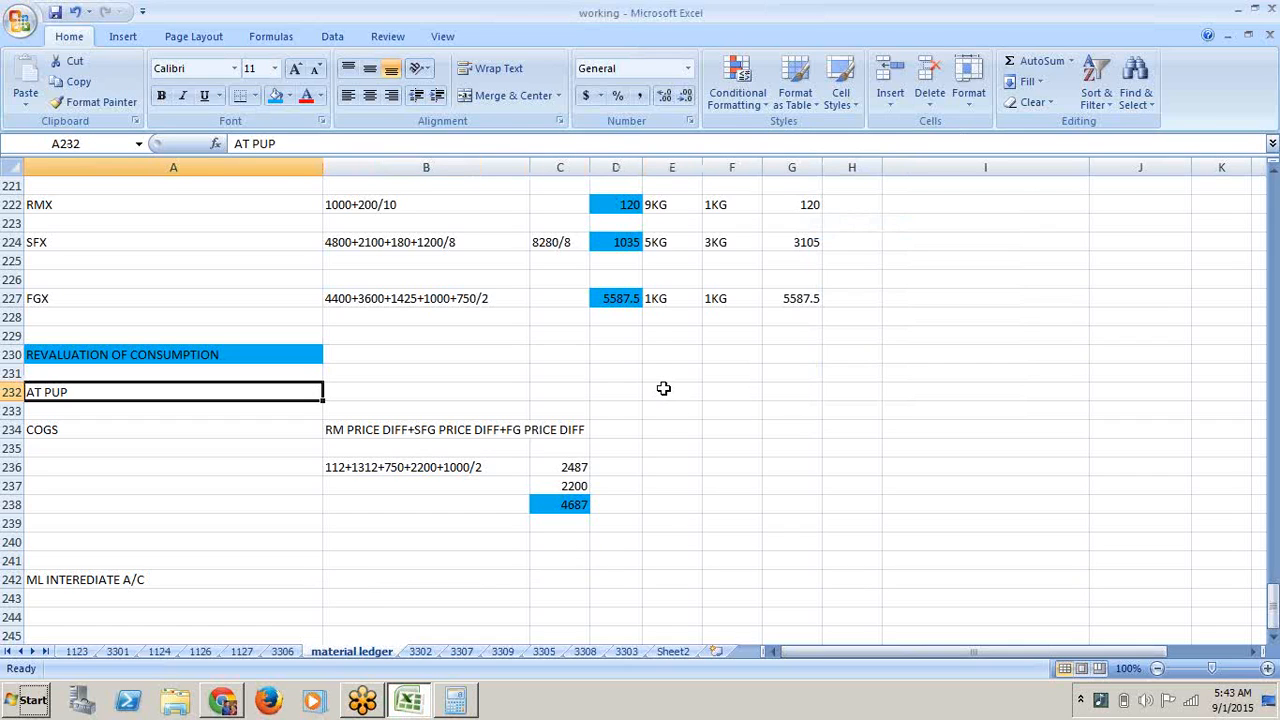
{"action": "key", "text": "Right"}
{"action": "key", "text": "Right"}
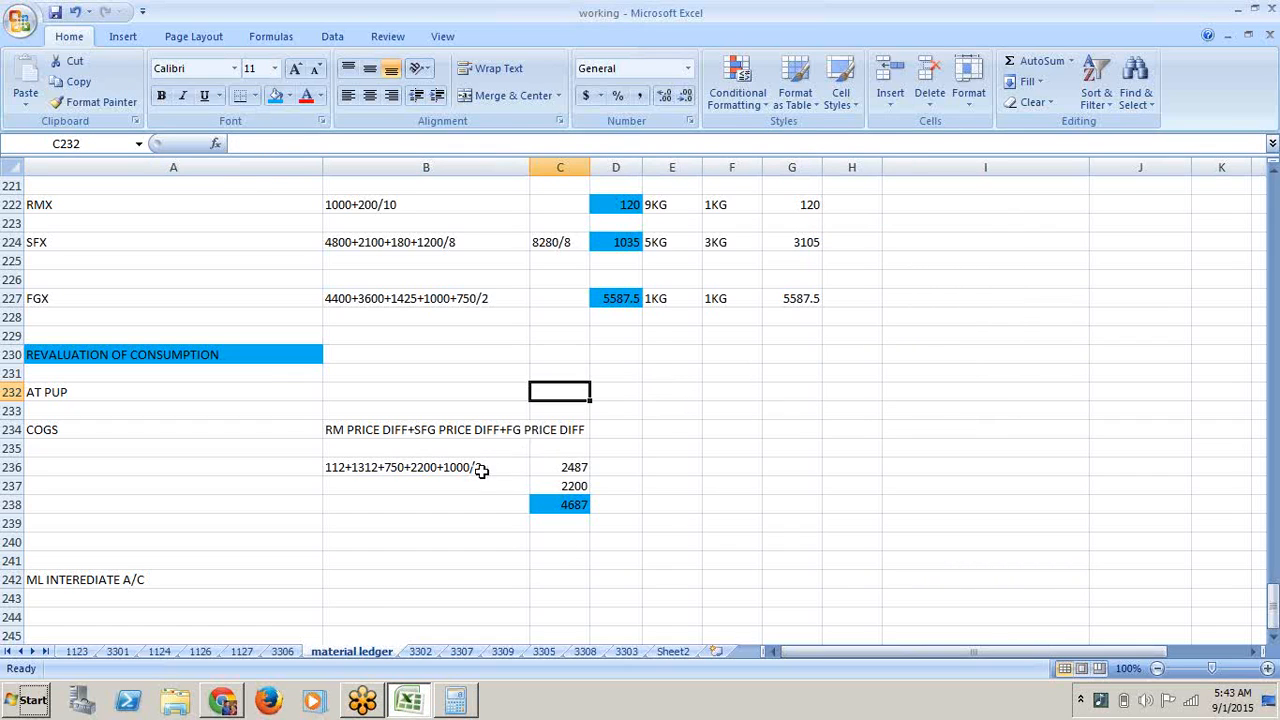
{"action": "left_click", "coordinate": [480, 469]}
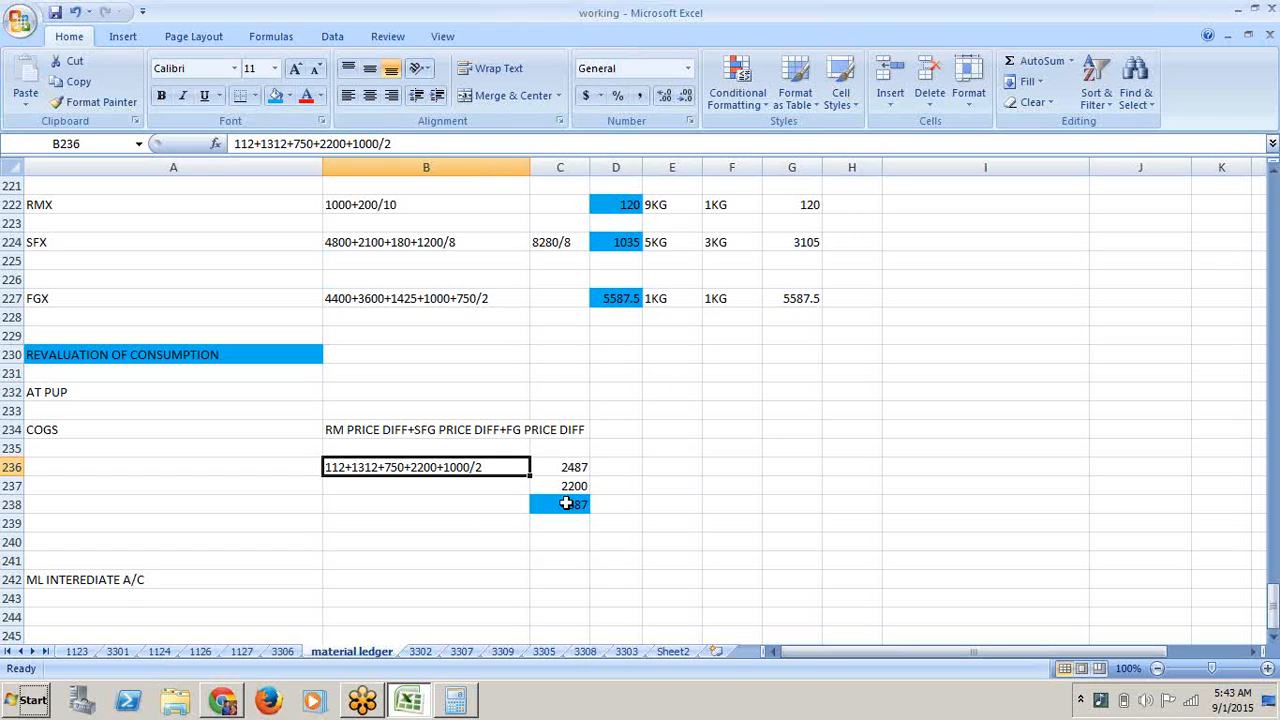
{"action": "left_click", "coordinate": [572, 467]}
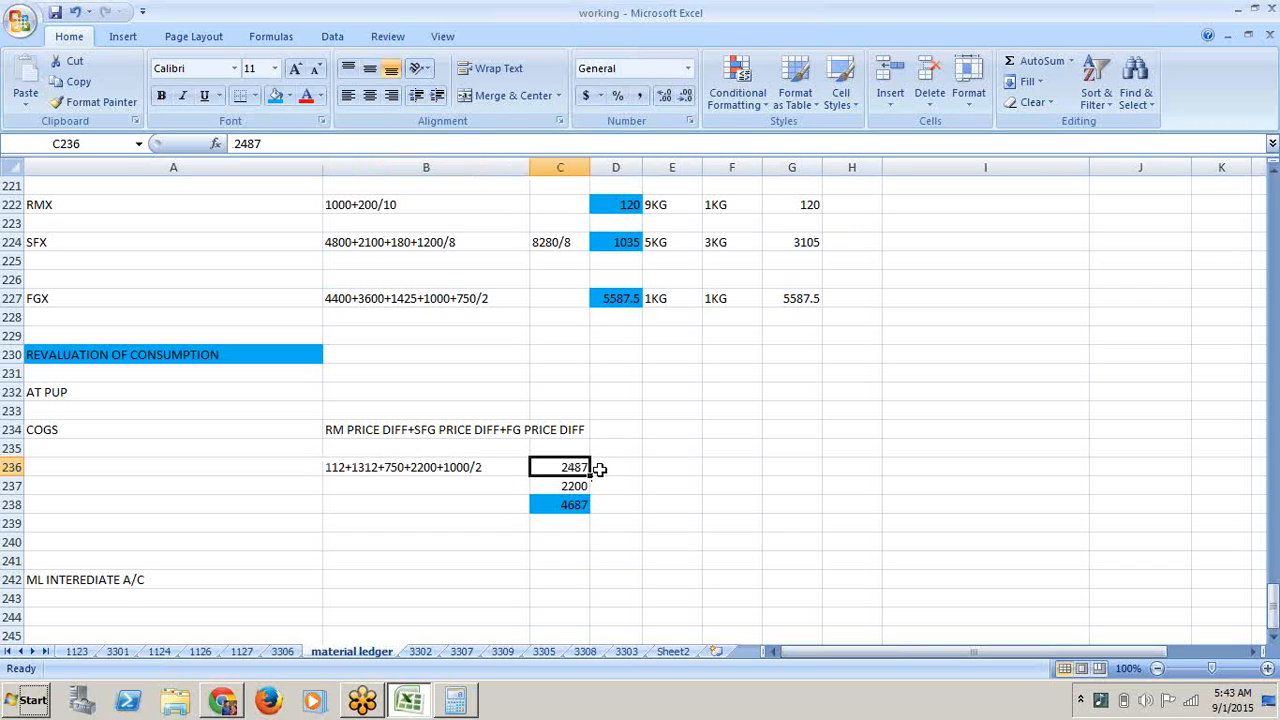
{"action": "left_click", "coordinate": [348, 298]}
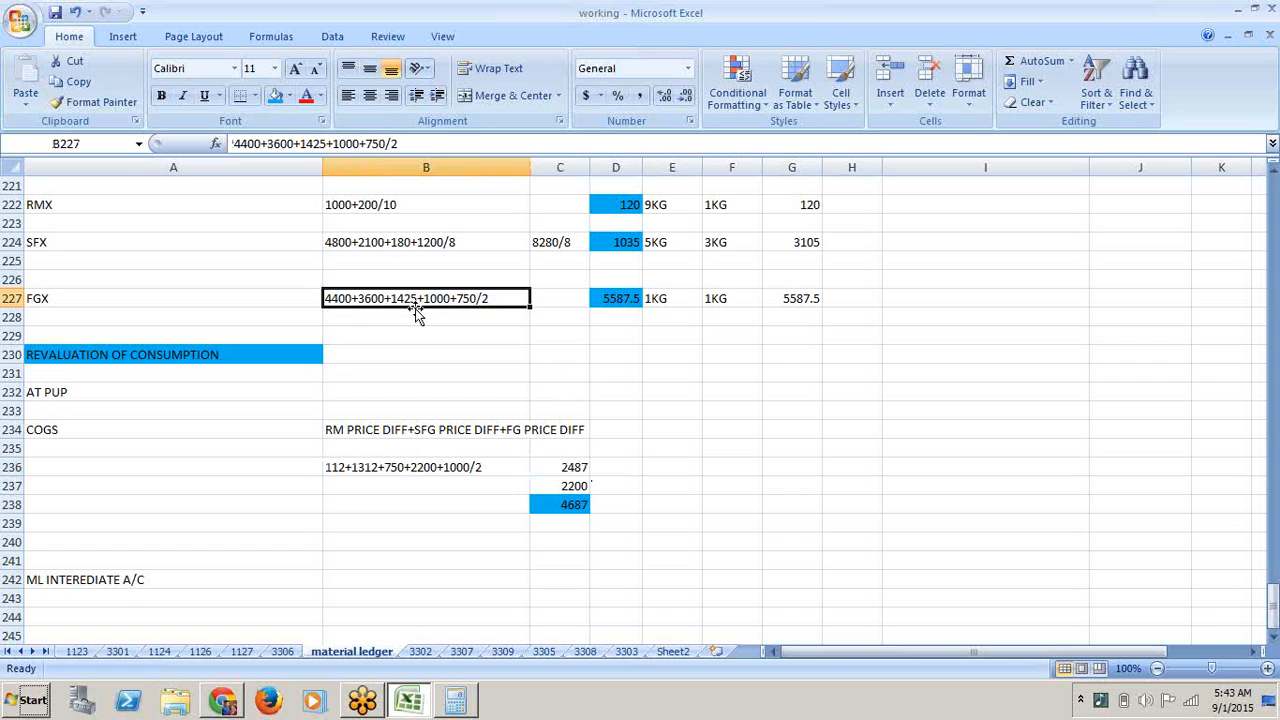
{"action": "left_click", "coordinate": [618, 302]}
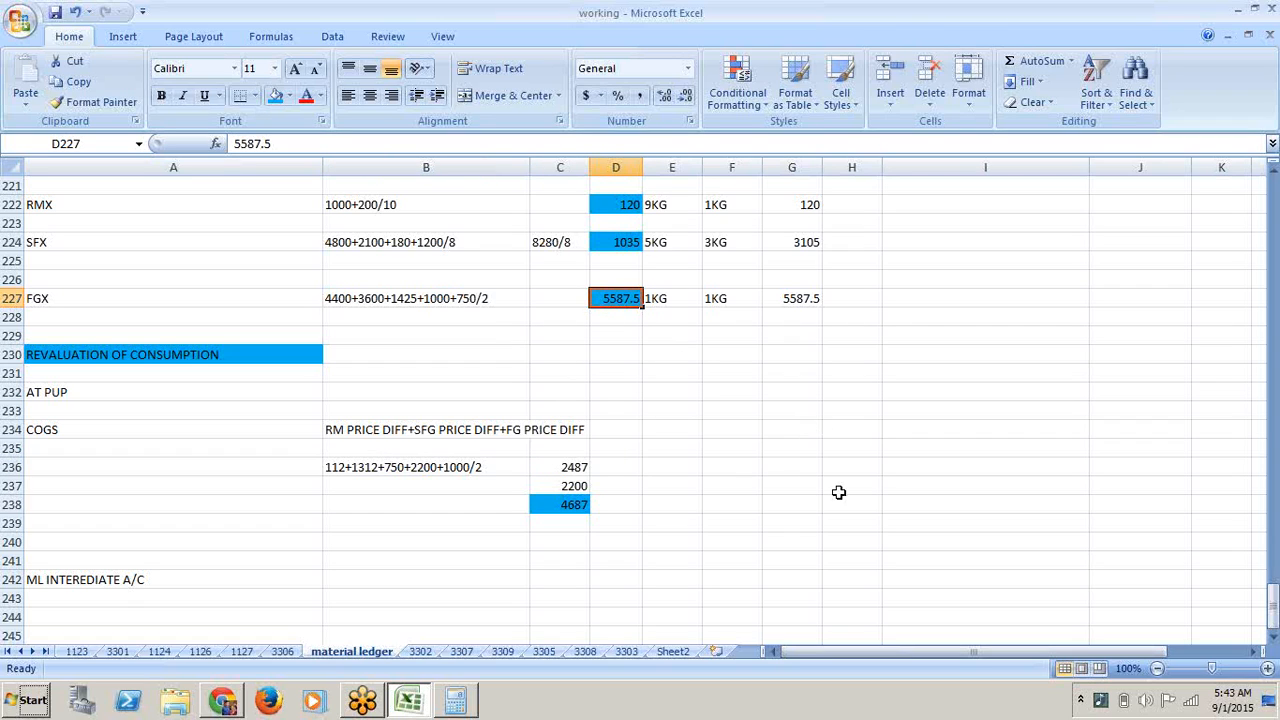
- Replace 2200 with 3600 in the COGS expression in B236, making it 112+1312+750+3600+1000/2
{"action": "left_click", "coordinate": [515, 474]}
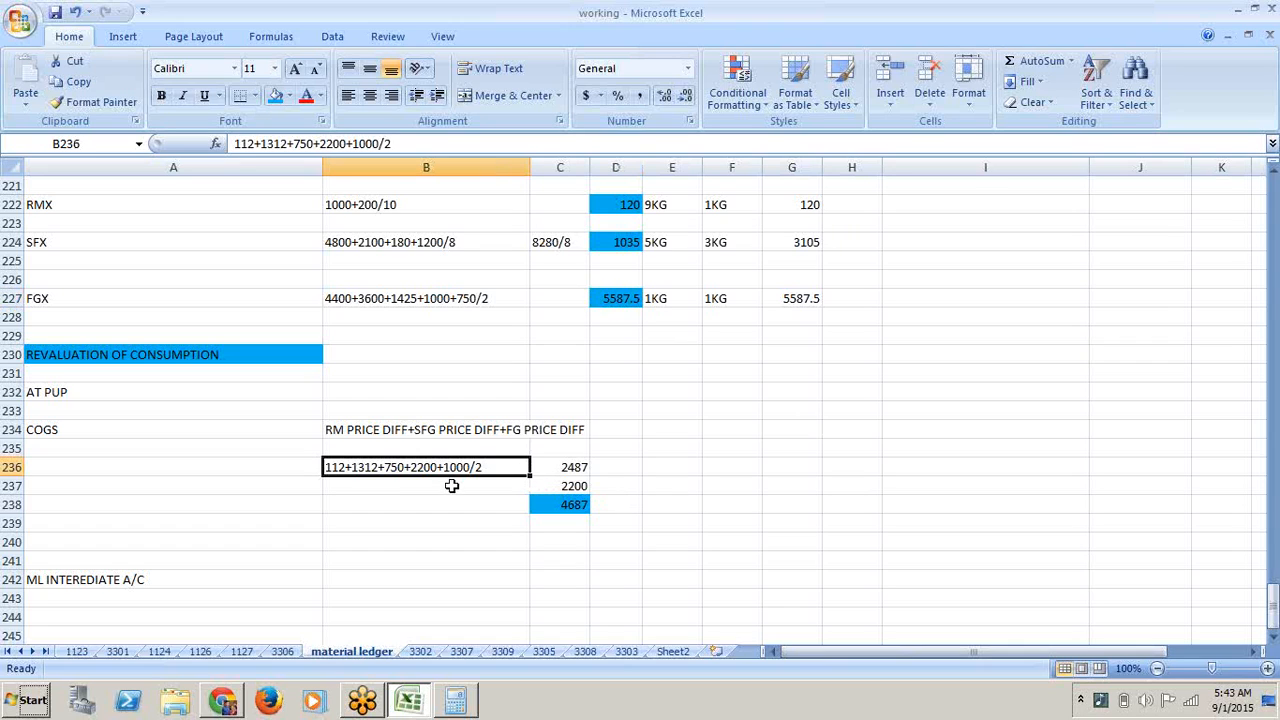
{"action": "left_click", "coordinate": [335, 145]}
{"action": "left_click", "coordinate": [333, 143]}
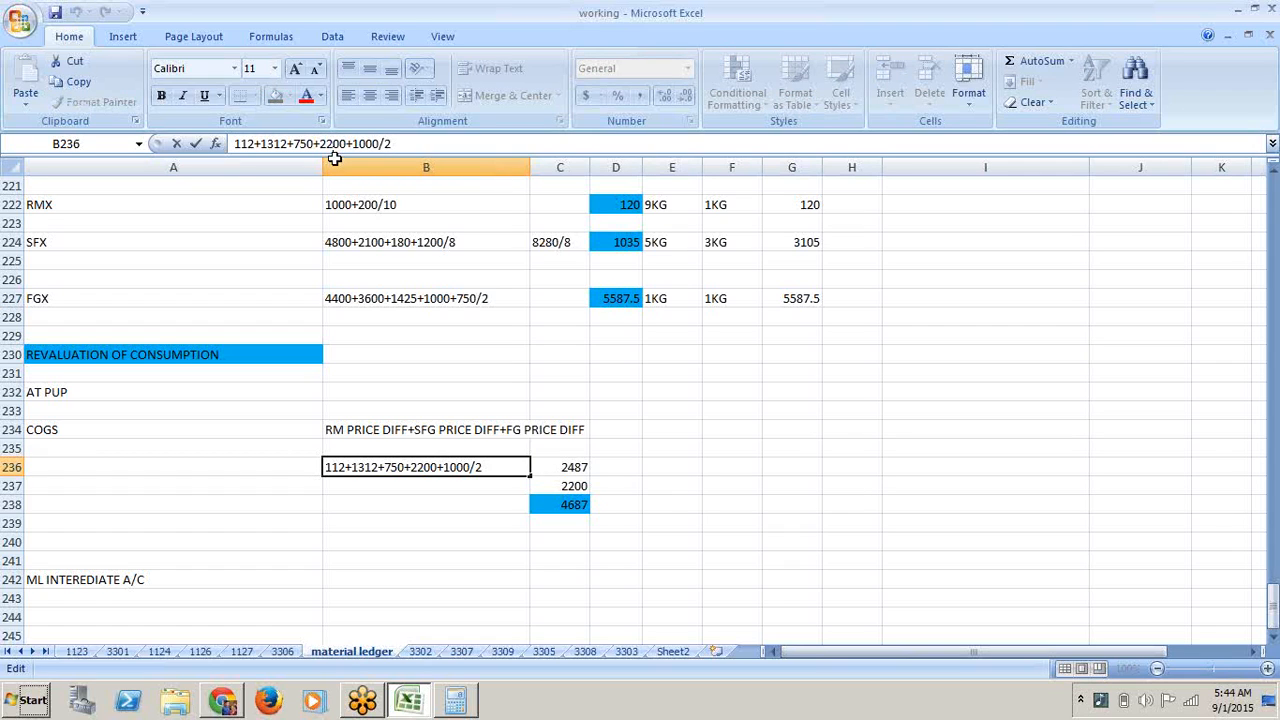
{"action": "key", "text": "BackSpace"}
{"action": "key", "text": "BackSpace"}
{"action": "type", "text": "44"}
{"action": "key", "text": "BackSpace"}
{"action": "key", "text": "BackSpace"}
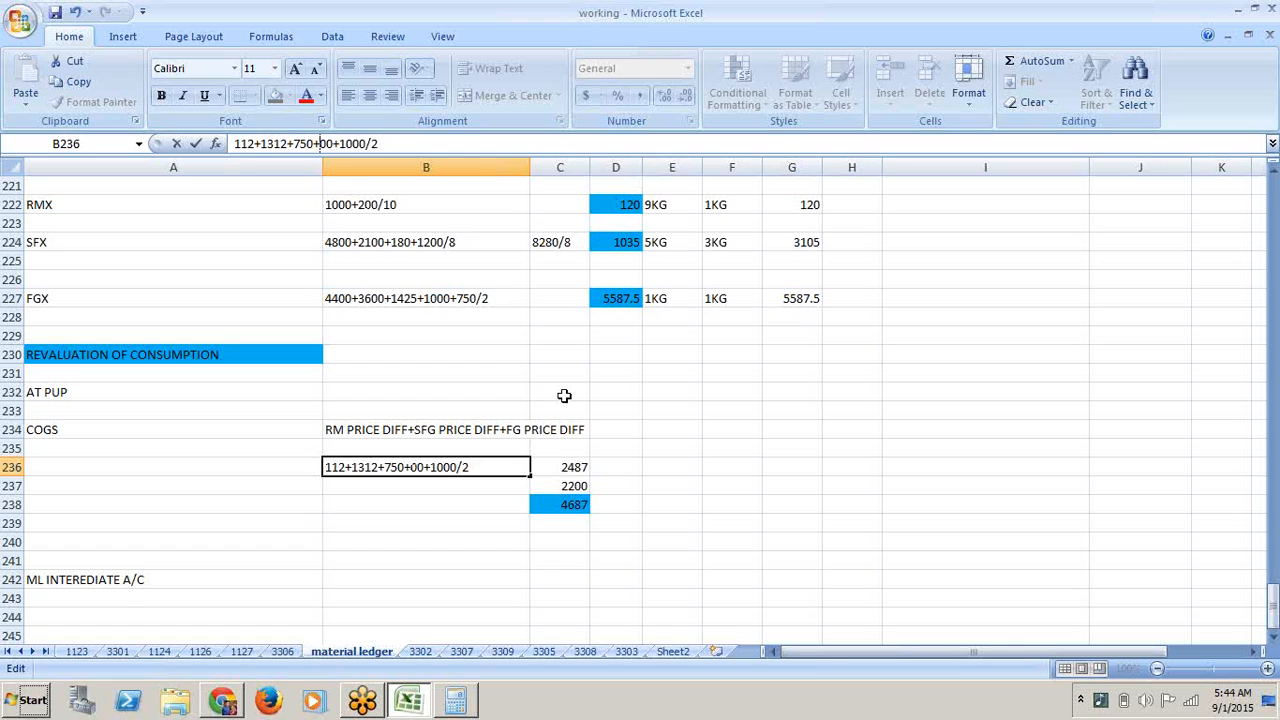
{"action": "type", "text": "18"}
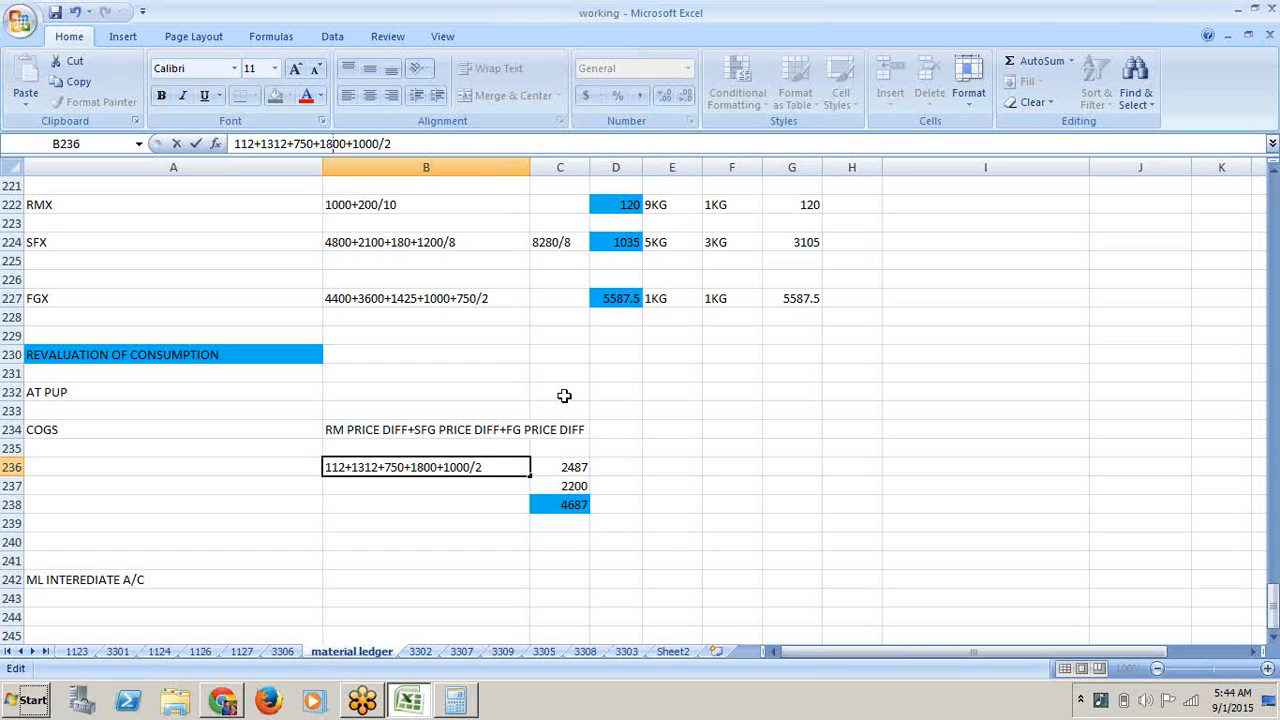
{"action": "key", "text": "BackSpace"}
{"action": "key", "text": "BackSpace"}
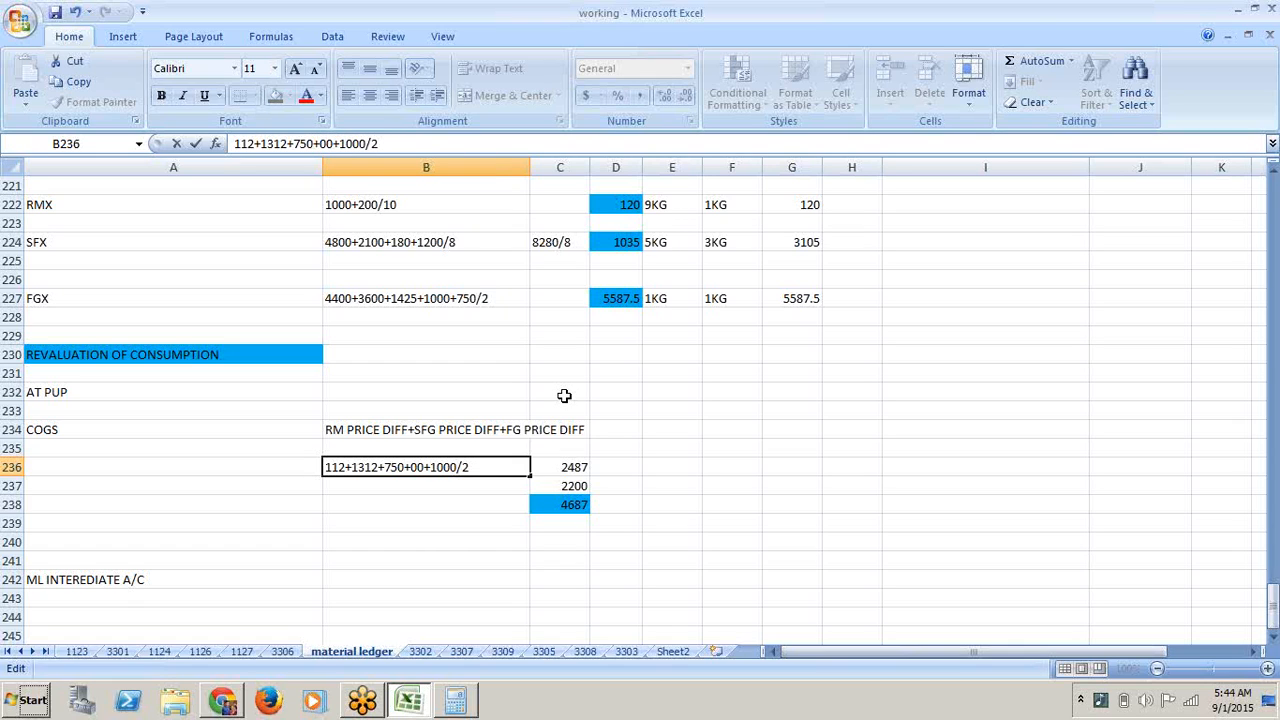
{"action": "type", "text": "36"}
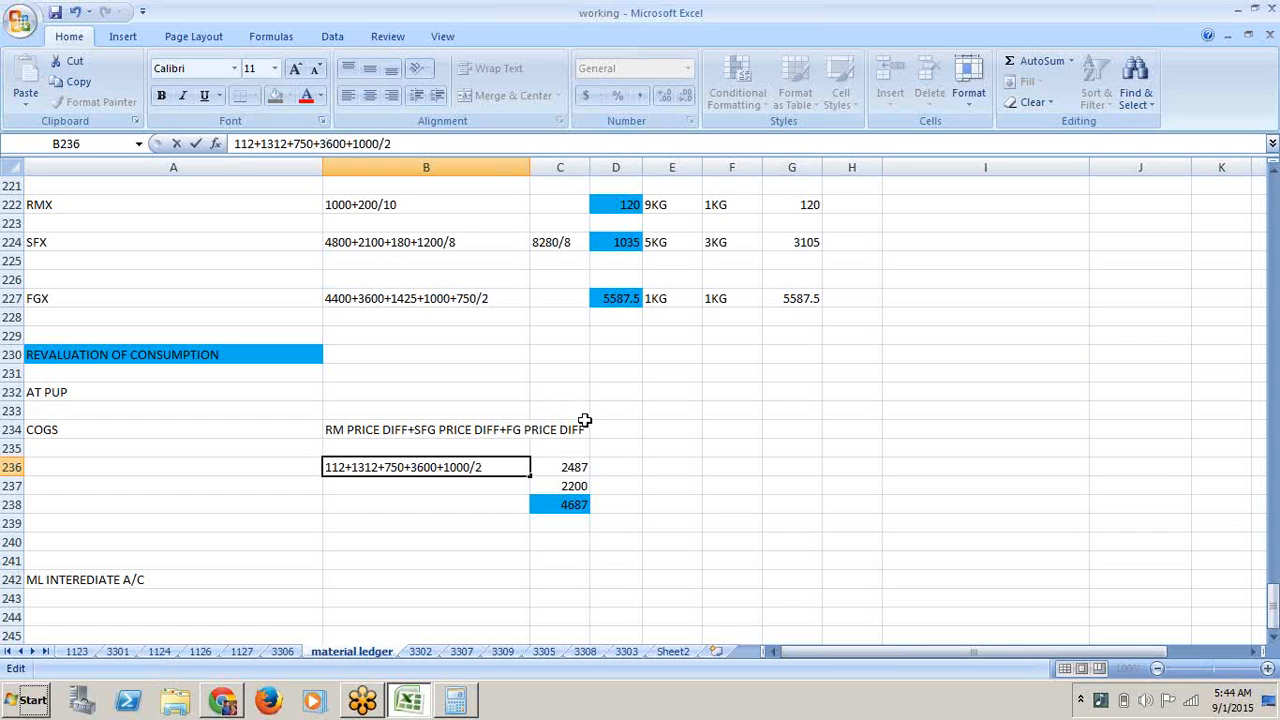
{"action": "left_click", "coordinate": [688, 464]}
- Examine the FGX rolled-up price variance expression in B197 and its amount in C197
{"action": "key", "text": "Up"}
{"action": "key", "text": "Up"}
{"action": "key", "text": "Up"}
{"action": "key", "text": "Up"}
{"action": "key", "text": "Up"}
{"action": "key", "text": "Up"}
{"action": "key", "text": "Up"}
{"action": "key", "text": "Up"}
{"action": "key", "text": "Up"}
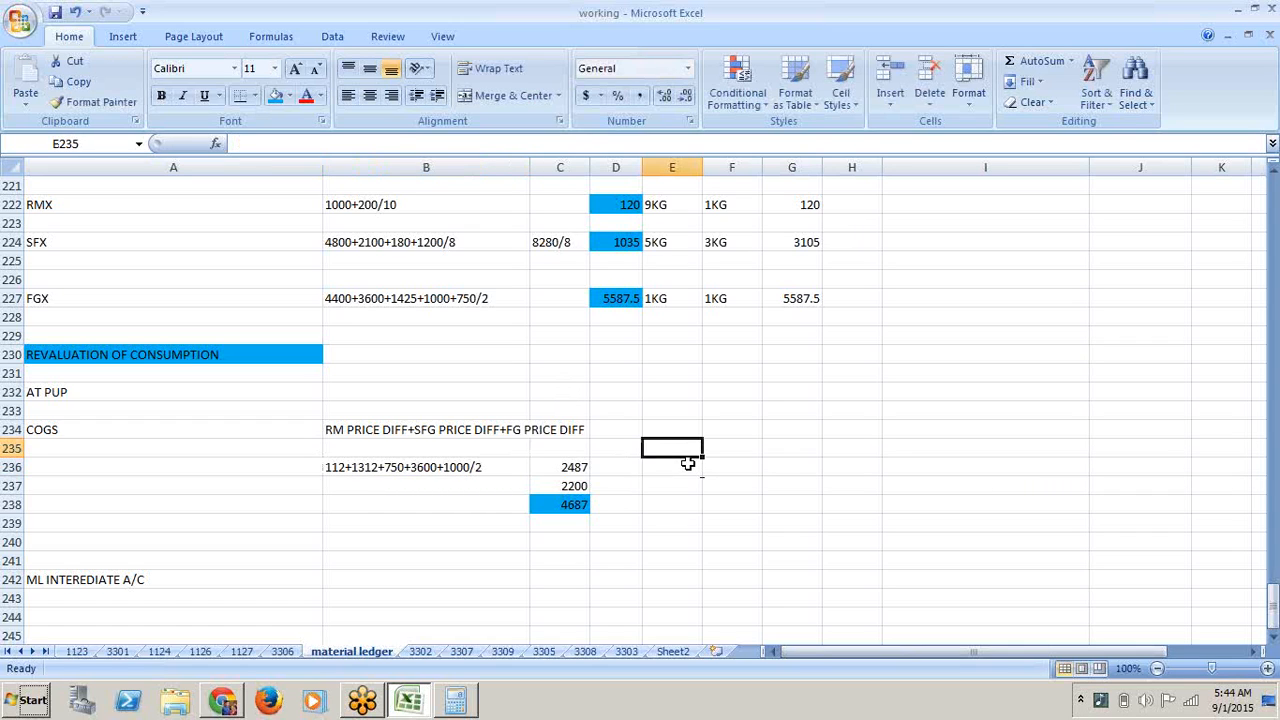
{"action": "key", "text": "Up"}
{"action": "key", "text": "Up"}
{"action": "key", "text": "Up"}
{"action": "key", "text": "Up"}
{"action": "key", "text": "Up"}
{"action": "key", "text": "Up"}
{"action": "key", "text": "Up"}
{"action": "key", "text": "Up"}
{"action": "key", "text": "Up"}
{"action": "key", "text": "Up"}
{"action": "key", "text": "Up"}
{"action": "key", "text": "Up"}
{"action": "key", "text": "Up"}
{"action": "key", "text": "Up"}
{"action": "key", "text": "Up"}
{"action": "key", "text": "Up"}
{"action": "key", "text": "Up"}
{"action": "key", "text": "Up"}
{"action": "key", "text": "Up"}
{"action": "key", "text": "Up"}
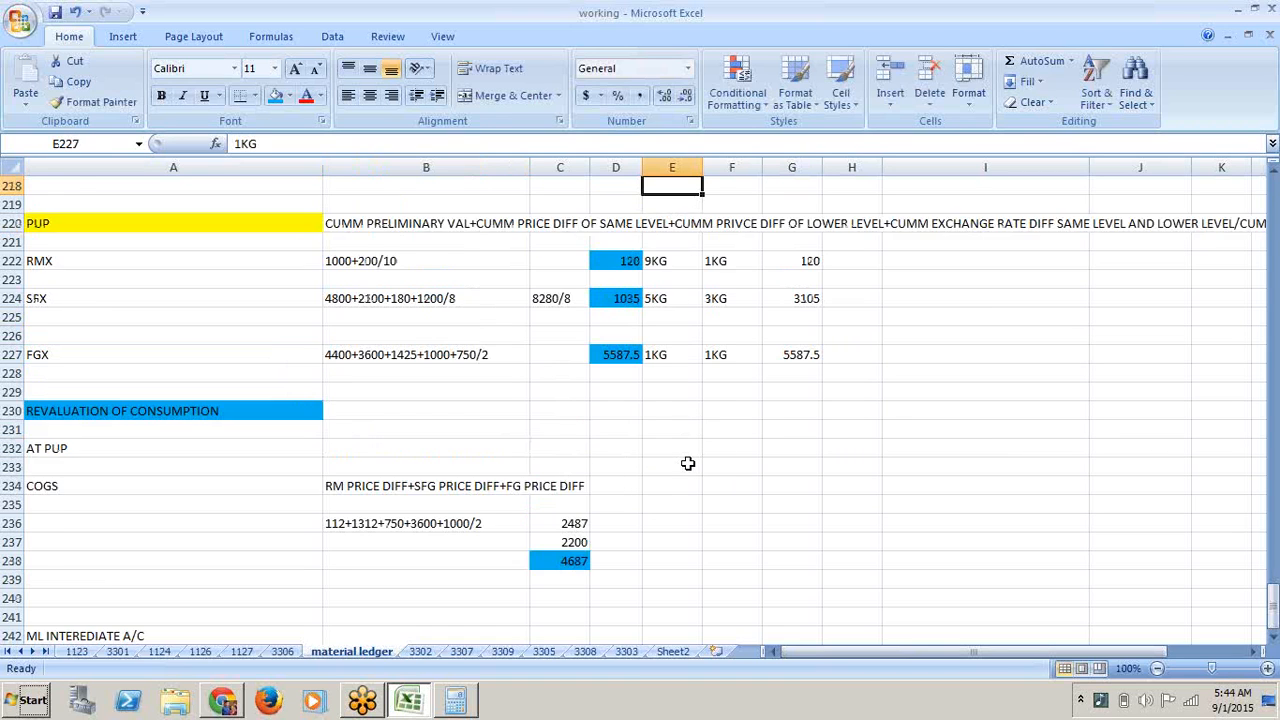
{"action": "key", "text": "Up"}
{"action": "key", "text": "Up"}
{"action": "key", "text": "Up"}
{"action": "key", "text": "Up"}
{"action": "key", "text": "Up"}
{"action": "key", "text": "Up"}
{"action": "key", "text": "Up"}
{"action": "key", "text": "Up"}
{"action": "key", "text": "Up"}
{"action": "key", "text": "Up"}
{"action": "key", "text": "Up"}
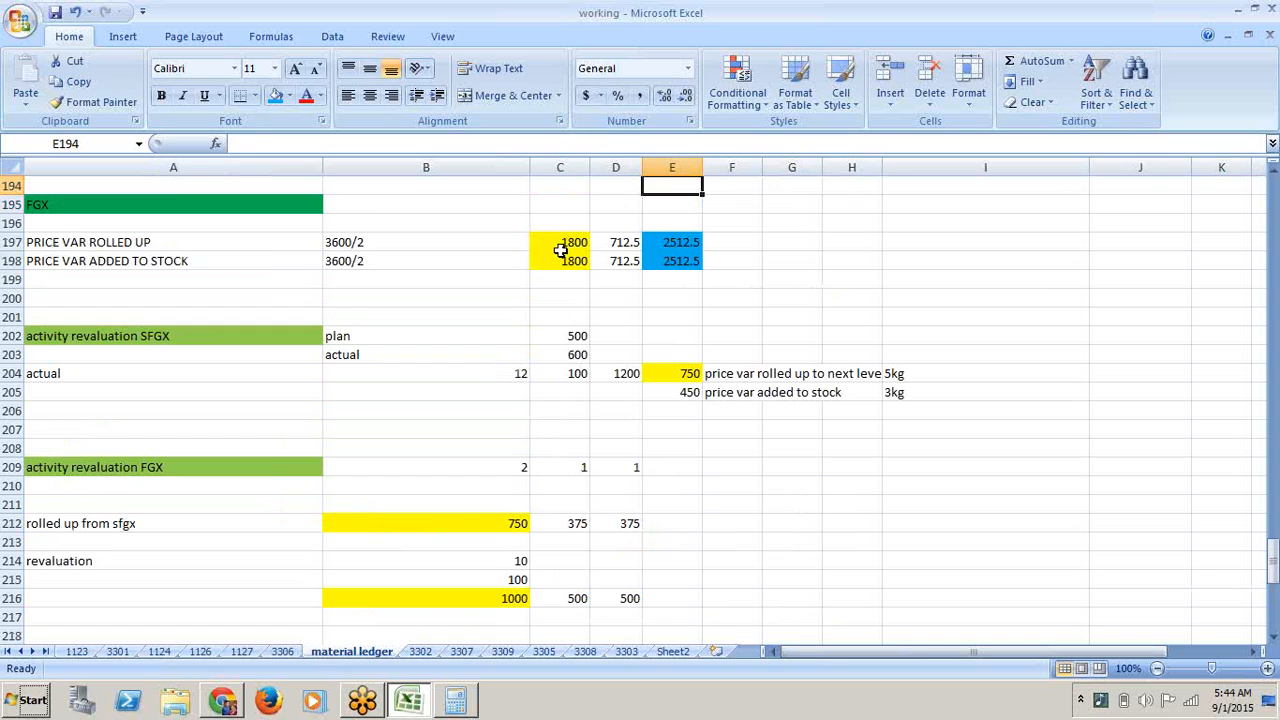
{"action": "left_click", "coordinate": [566, 244]}
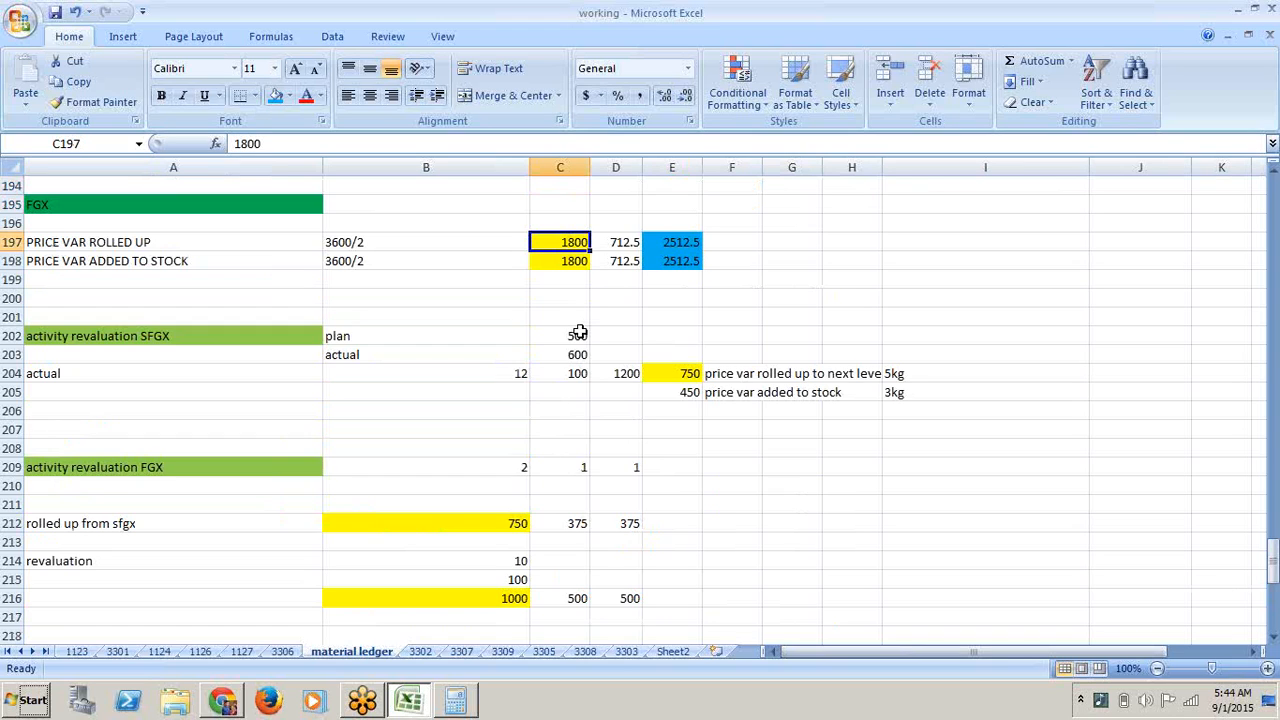
{"action": "left_click", "coordinate": [390, 247]}
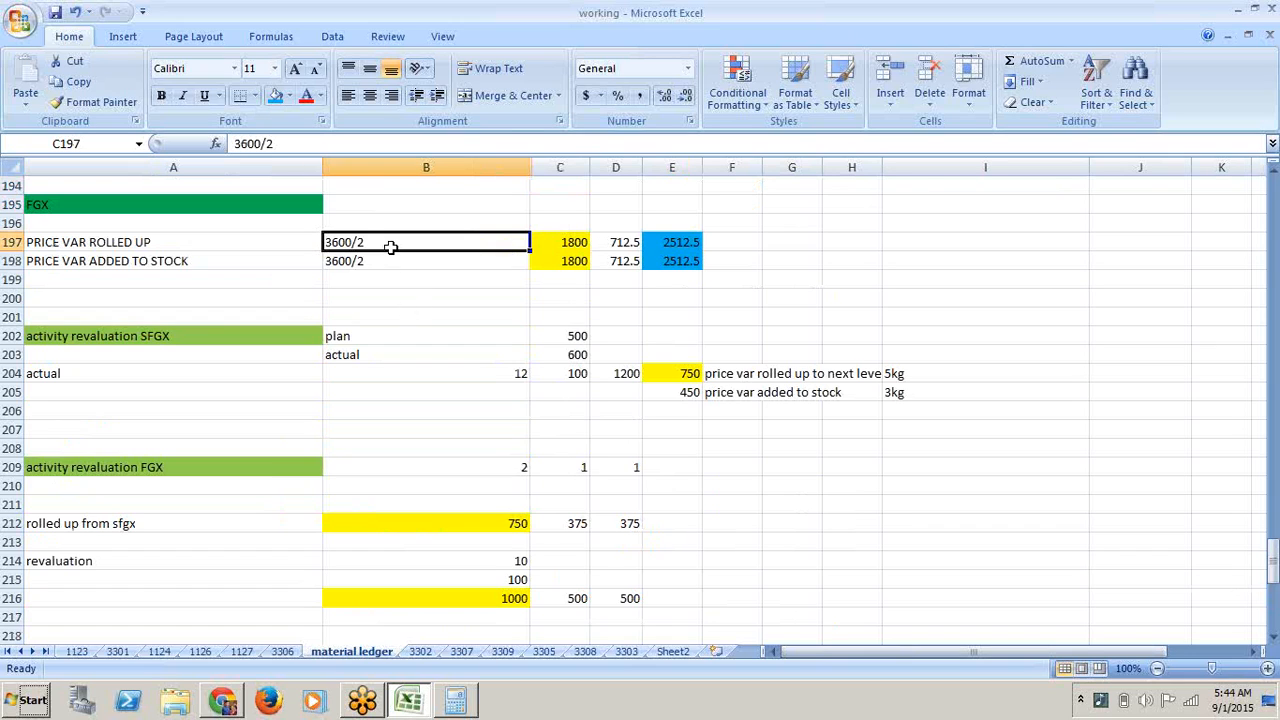
{"action": "left_click", "coordinate": [571, 244]}
- Return to the COGS expression in B236, switch to Calculator, clear it and add 112 and 1312
{"action": "key", "text": "Down"}
{"action": "key", "text": "Down"}
{"action": "key", "text": "Down"}
{"action": "key", "text": "Down"}
{"action": "key", "text": "Down"}
{"action": "key", "text": "Down"}
{"action": "key", "text": "Down"}
{"action": "key", "text": "Down"}
{"action": "key", "text": "Down"}
{"action": "key", "text": "Down"}
{"action": "key", "text": "Down"}
{"action": "key", "text": "Down"}
{"action": "key", "text": "Down"}
{"action": "key", "text": "Down"}
{"action": "key", "text": "Down"}
{"action": "key", "text": "Down"}
{"action": "key", "text": "Down"}
{"action": "key", "text": "Down"}
{"action": "key", "text": "Down"}
{"action": "key", "text": "Down"}
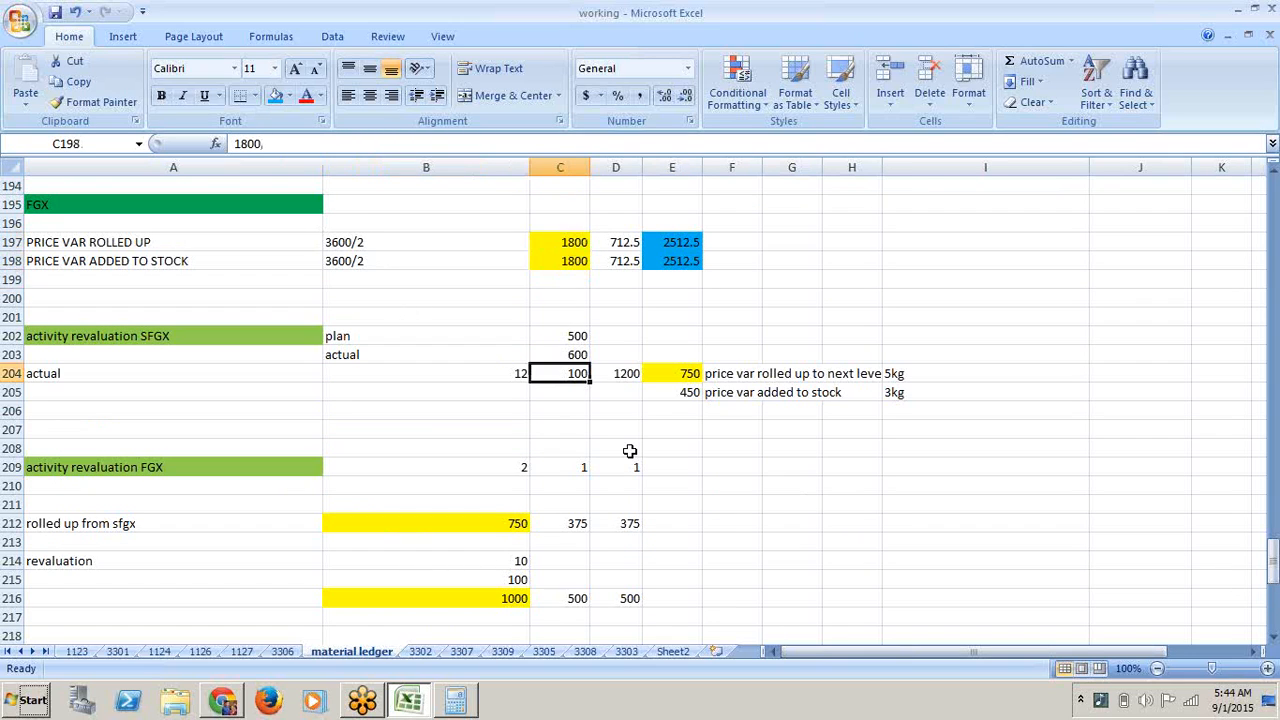
{"action": "key", "text": "Down"}
{"action": "key", "text": "Down"}
{"action": "key", "text": "Down"}
{"action": "key", "text": "Down"}
{"action": "key", "text": "Down"}
{"action": "key", "text": "Down"}
{"action": "key", "text": "Down"}
{"action": "key", "text": "Down"}
{"action": "key", "text": "Down"}
{"action": "key", "text": "Down"}
{"action": "key", "text": "Down"}
{"action": "key", "text": "Down"}
{"action": "key", "text": "Down"}
{"action": "key", "text": "Down"}
{"action": "key", "text": "Down"}
{"action": "key", "text": "Down"}
{"action": "key", "text": "Down"}
{"action": "key", "text": "Down"}
{"action": "key", "text": "Down"}
{"action": "key", "text": "Down"}
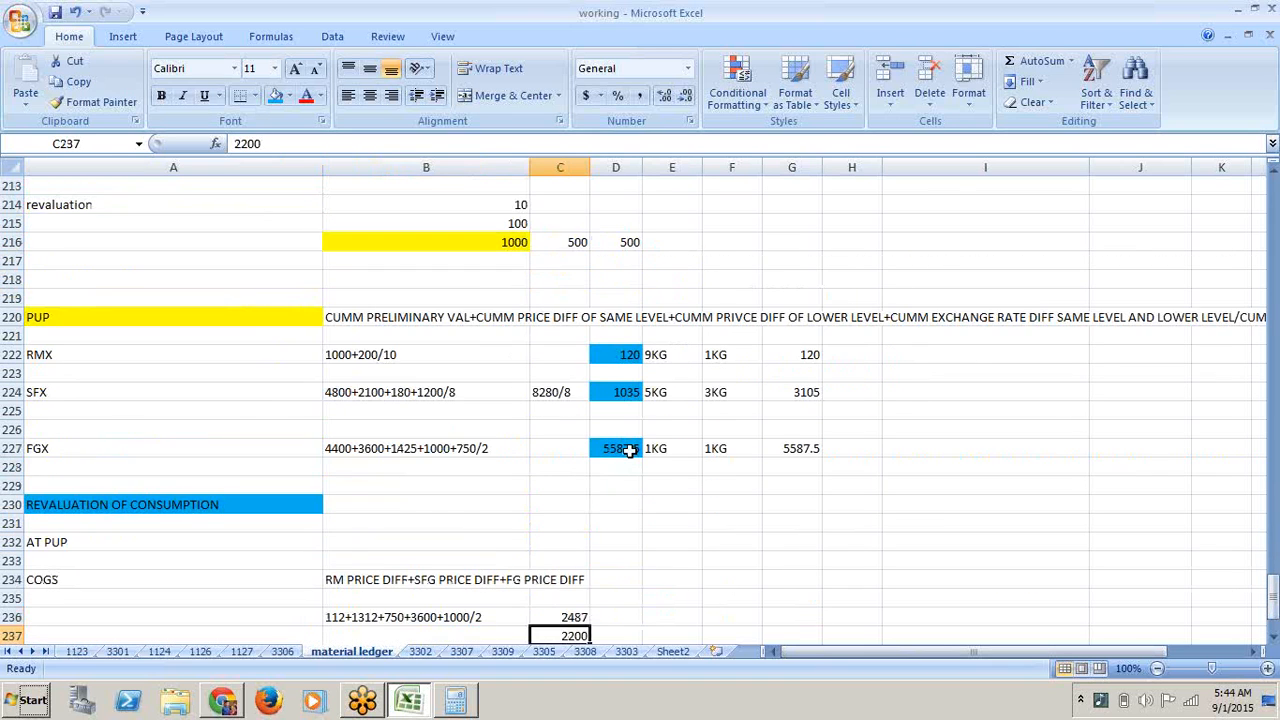
{"action": "left_click", "coordinate": [430, 358]}
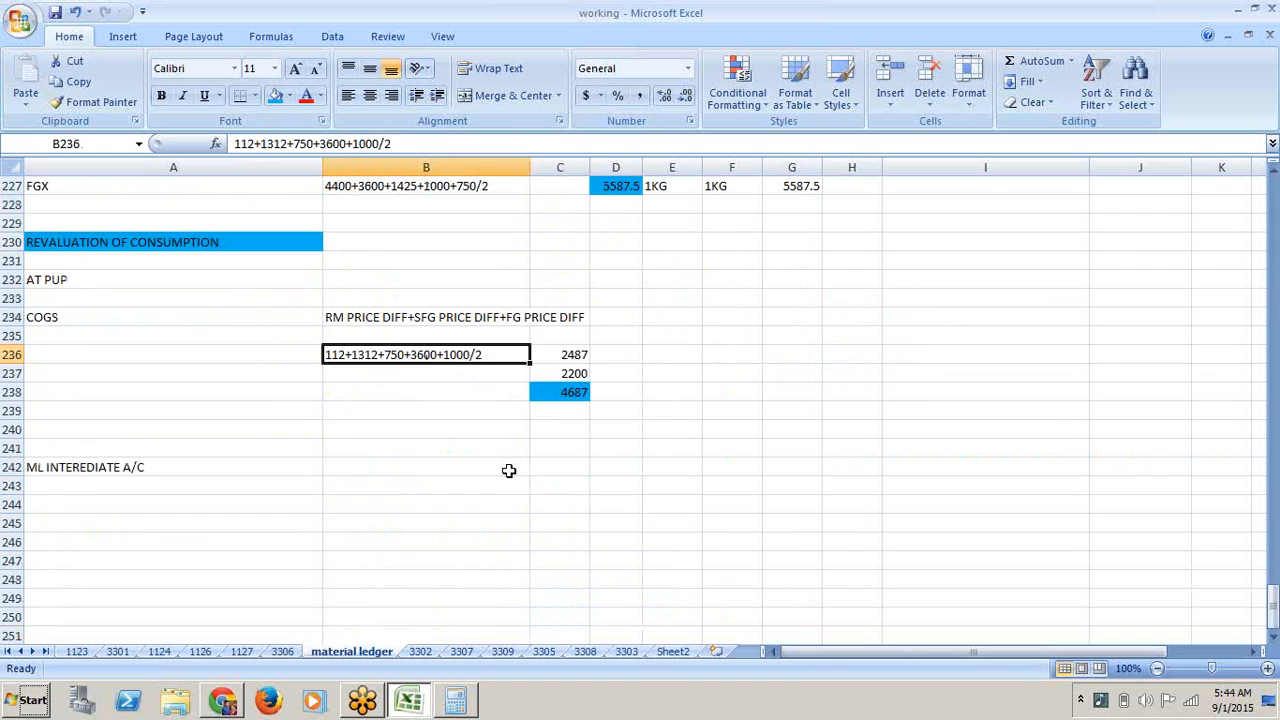
{"action": "left_click", "coordinate": [466, 704]}
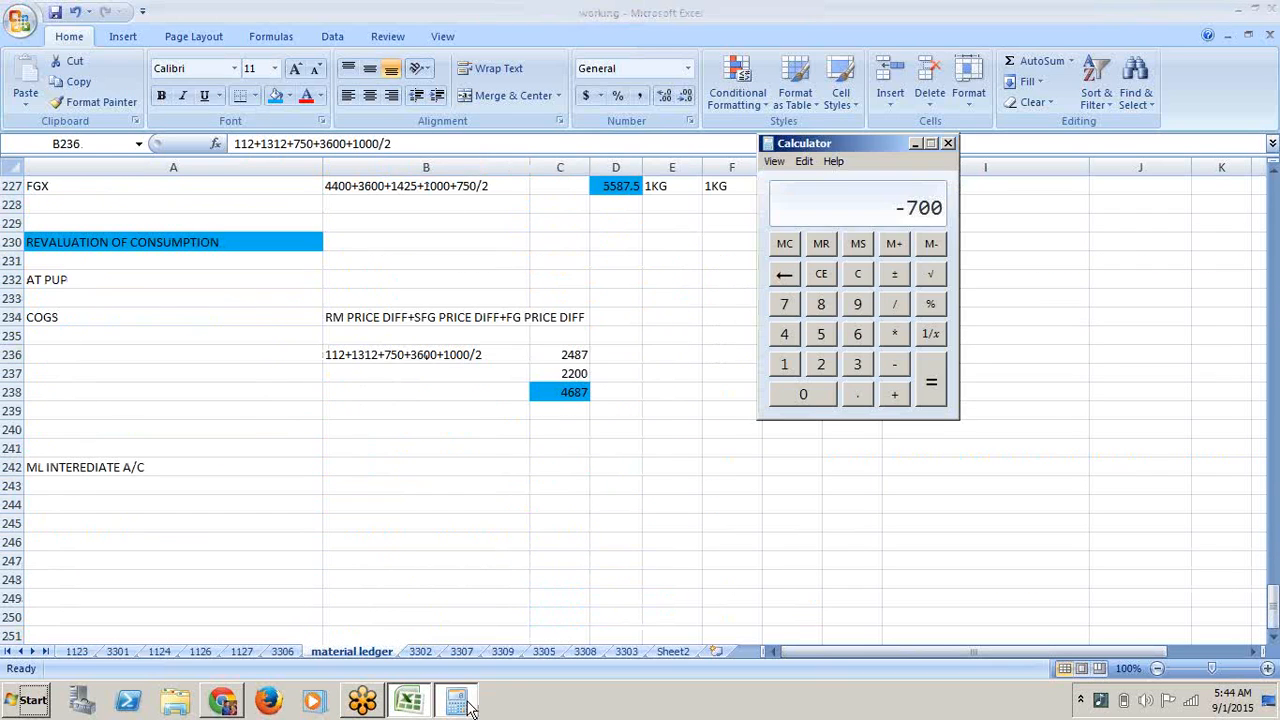
{"action": "left_click", "coordinate": [857, 276]}
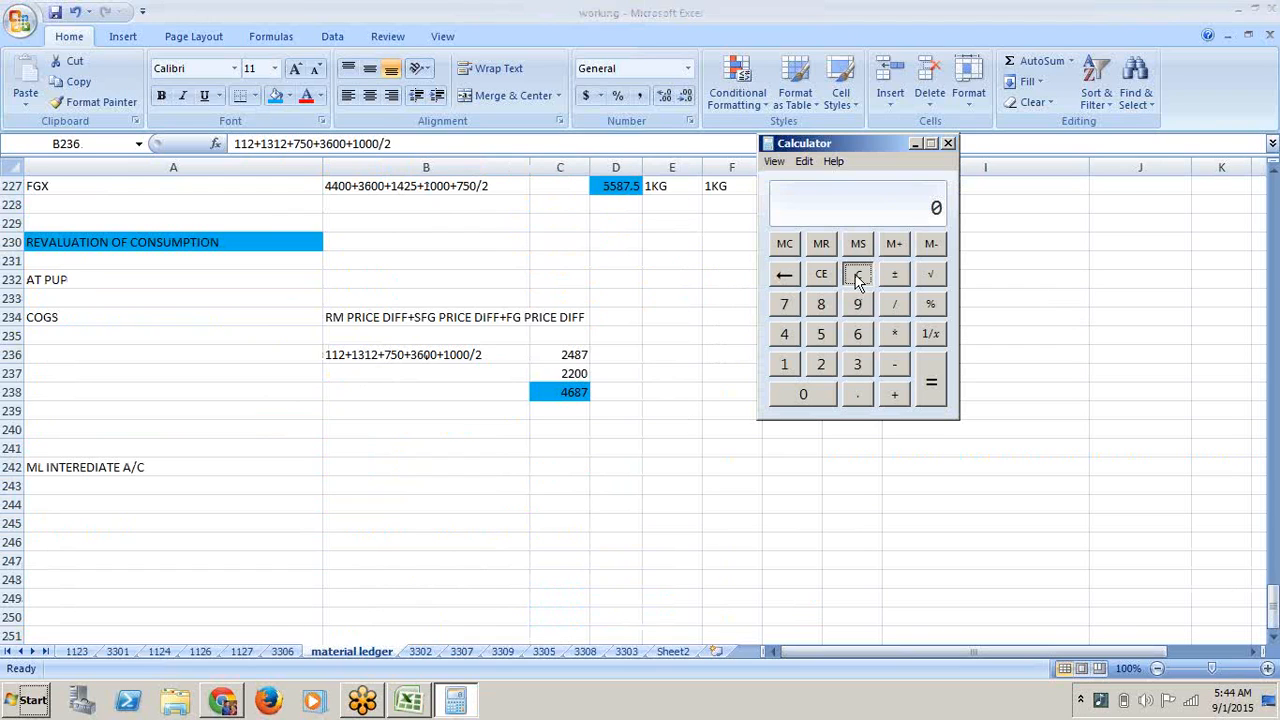
{"action": "double_click", "coordinate": [786, 366]}
{"action": "left_click", "coordinate": [820, 365]}
{"action": "left_click", "coordinate": [894, 394]}
{"action": "left_click", "coordinate": [786, 365]}
{"action": "left_click", "coordinate": [858, 365]}
{"action": "left_click", "coordinate": [778, 364]}
{"action": "key", "text": "2"}
{"action": "left_click", "coordinate": [894, 394]}
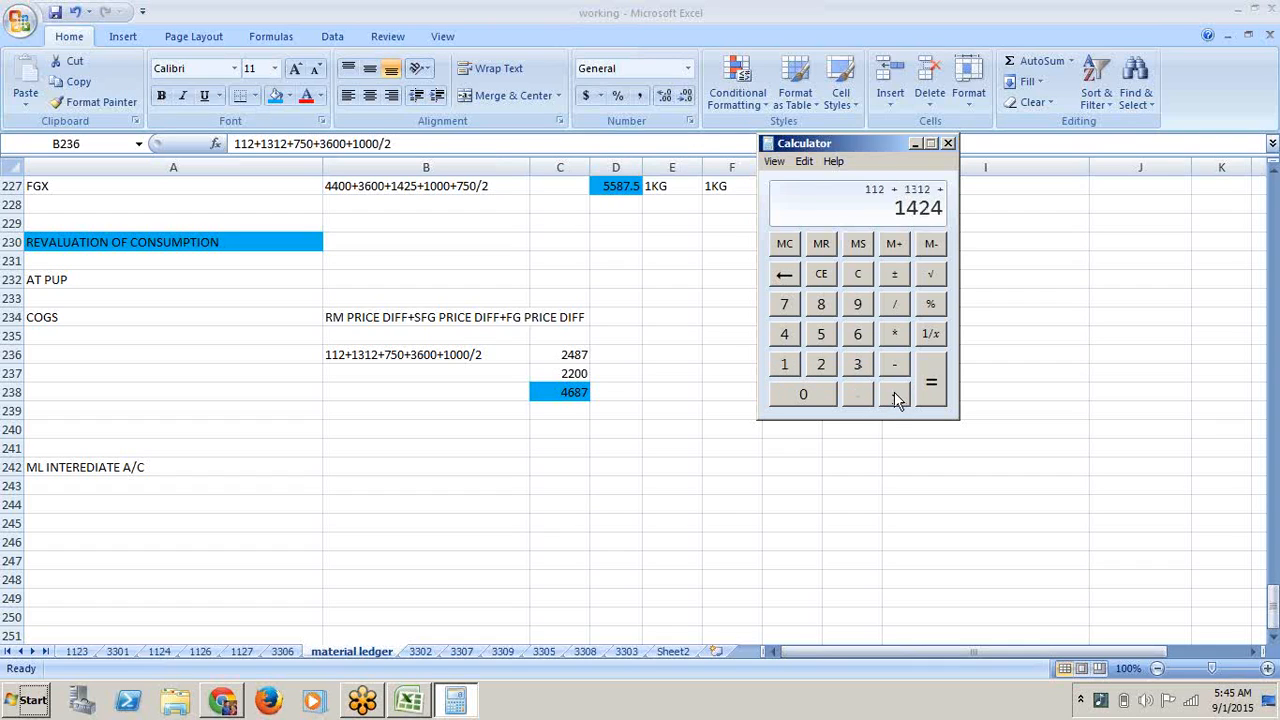
- Add 750 and 3600 to the running sum in Calculator
{"action": "left_click", "coordinate": [790, 302]}
{"action": "left_click", "coordinate": [828, 335]}
{"action": "left_click", "coordinate": [817, 397]}
{"action": "left_click", "coordinate": [894, 396]}
{"action": "left_click", "coordinate": [865, 366]}
{"action": "left_click", "coordinate": [865, 335]}
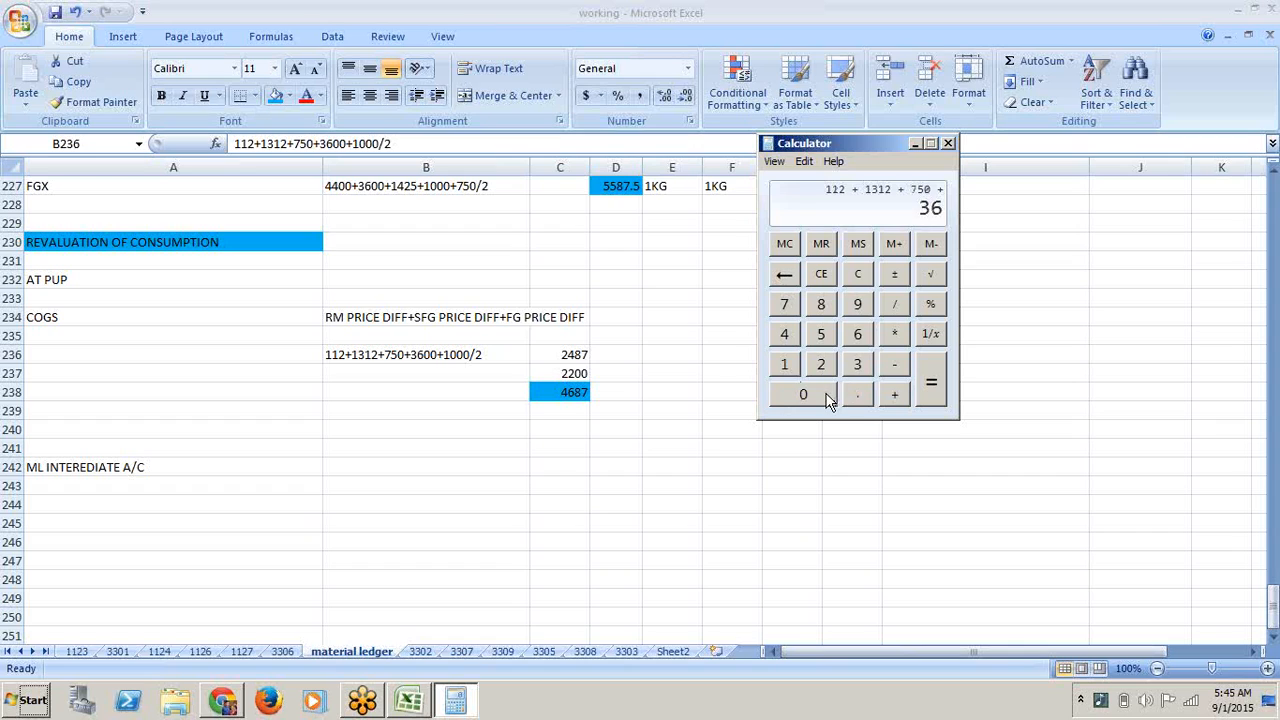
{"action": "left_click", "coordinate": [826, 396]}
{"action": "left_click", "coordinate": [826, 396]}
{"action": "left_click", "coordinate": [893, 395]}
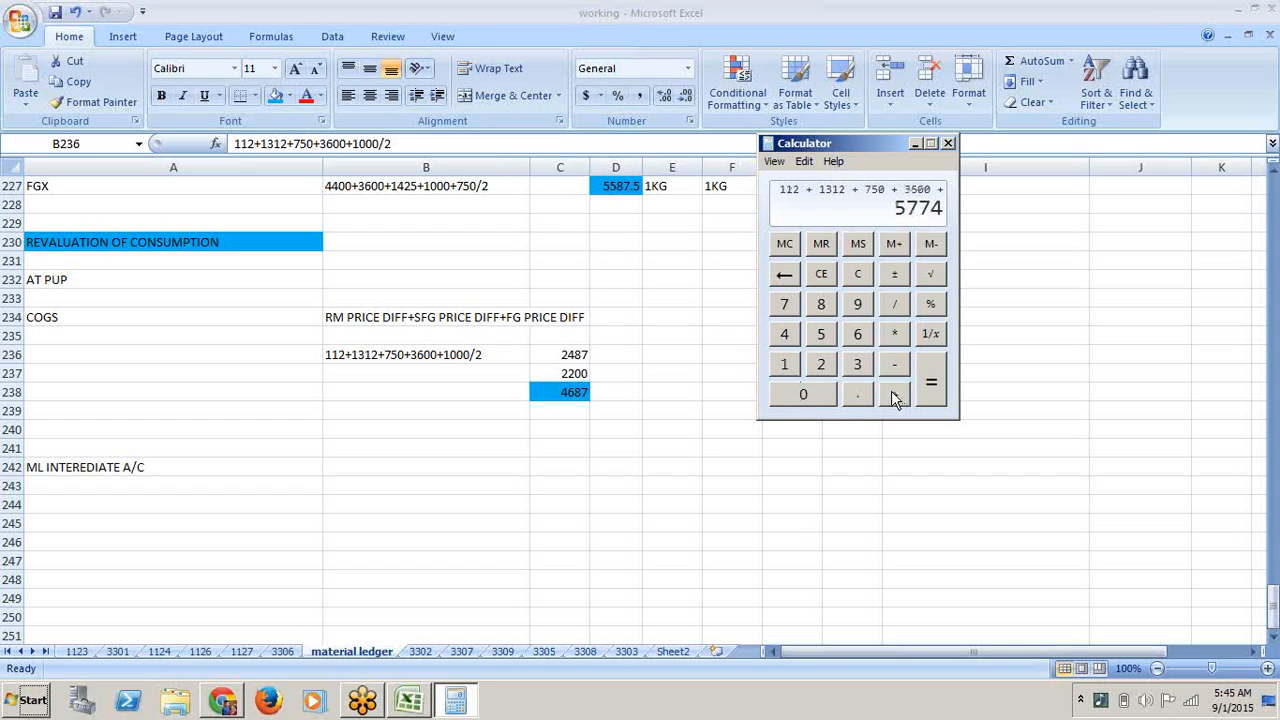
- Add 1000 to the running sum, total it and divide the total by 2
{"action": "left_click", "coordinate": [780, 366]}
{"action": "left_click", "coordinate": [802, 396]}
{"action": "left_click", "coordinate": [802, 396]}
{"action": "left_click", "coordinate": [802, 396]}
{"action": "left_click", "coordinate": [937, 392]}
{"action": "left_click", "coordinate": [896, 306]}
{"action": "left_click", "coordinate": [823, 365]}
{"action": "left_click", "coordinate": [932, 385]}
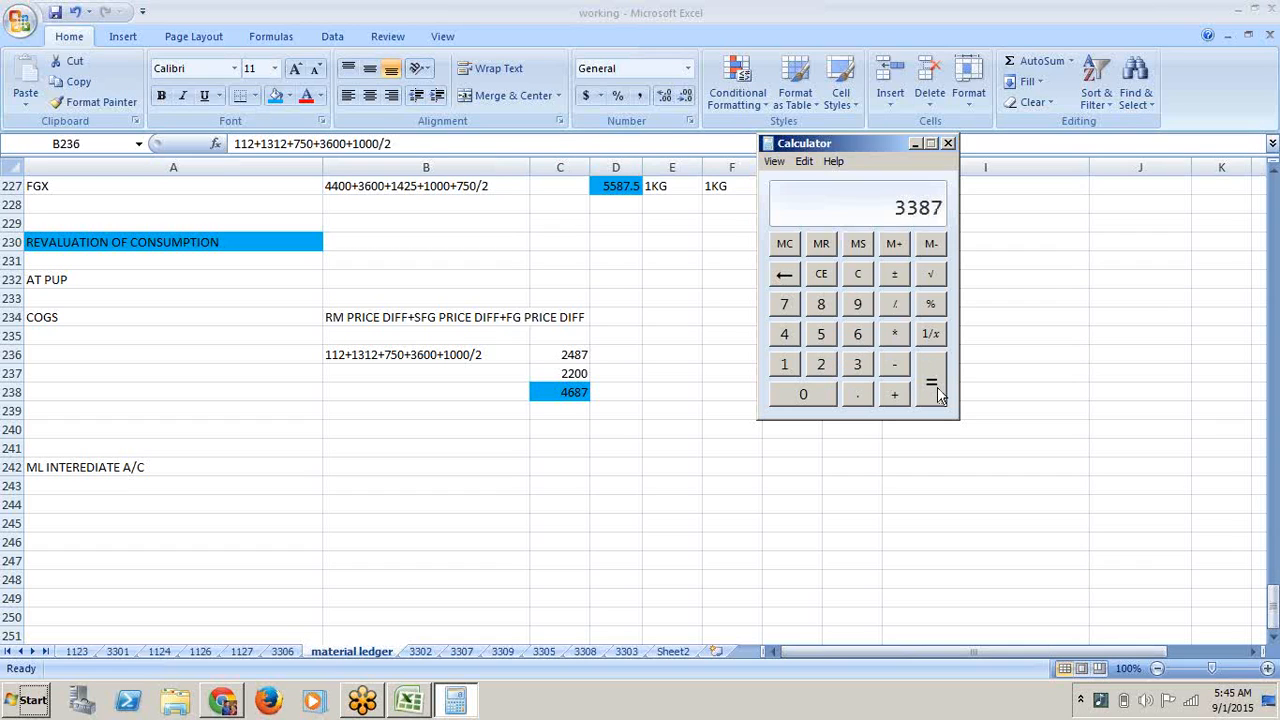
- Switch back to the worksheet and set the COGS amount in C236 to 3387
{"action": "left_click", "coordinate": [651, 354]}
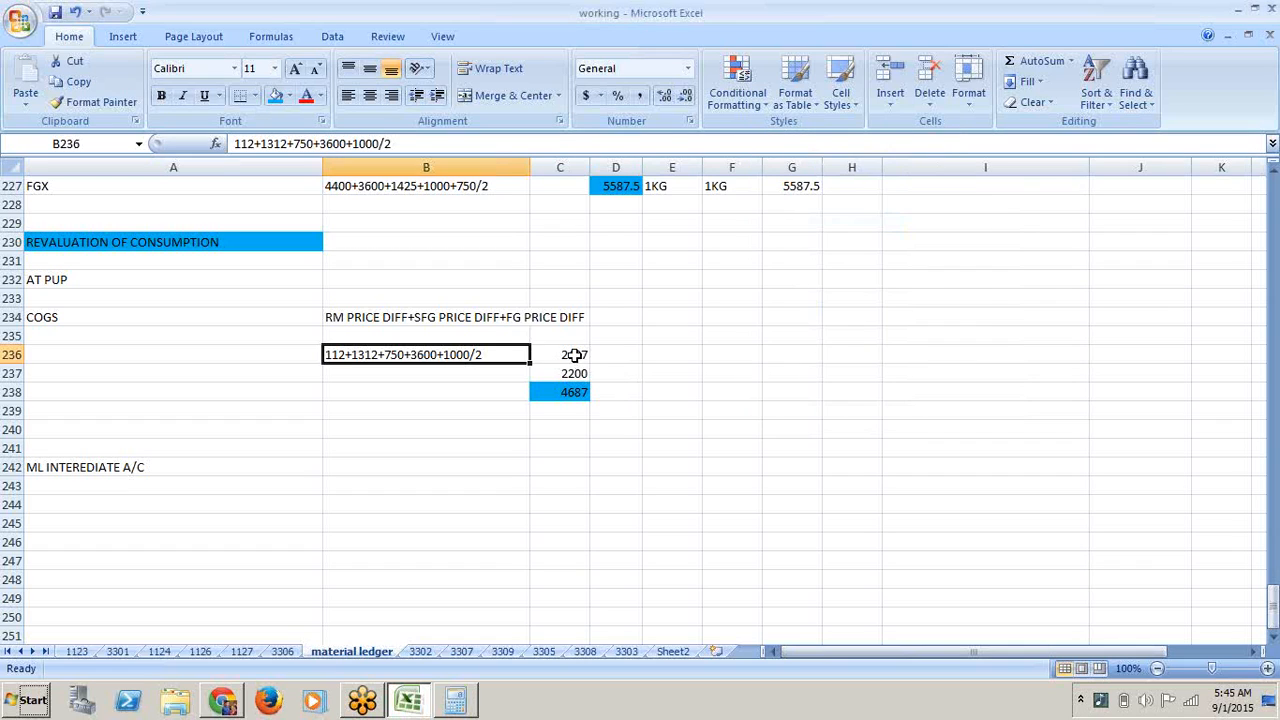
{"action": "left_click", "coordinate": [575, 355]}
{"action": "type", "text": "3387"}
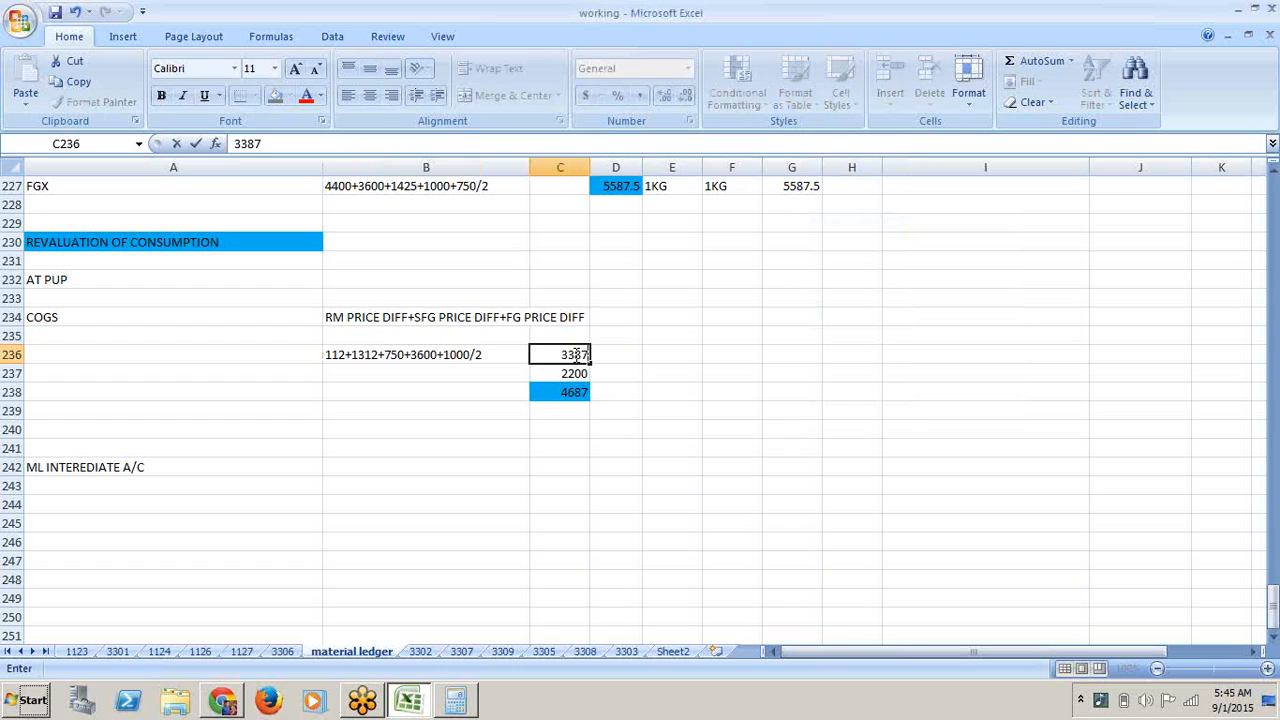
{"action": "key", "text": "Return"}
{"action": "left_click", "coordinate": [669, 451]}
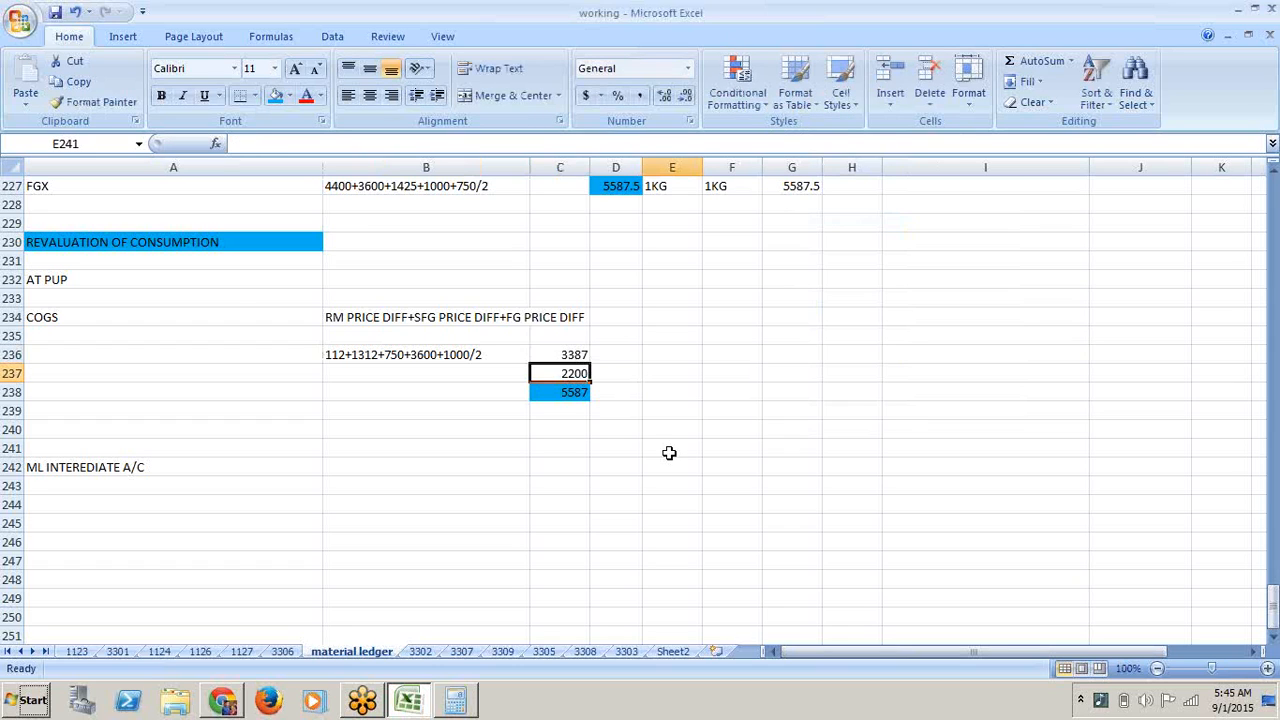
- Check the COGS total and expression, and trace them back to the FGX rolled-up price variance and its 3600/2 calculation in row 197
{"action": "left_click", "coordinate": [586, 394]}
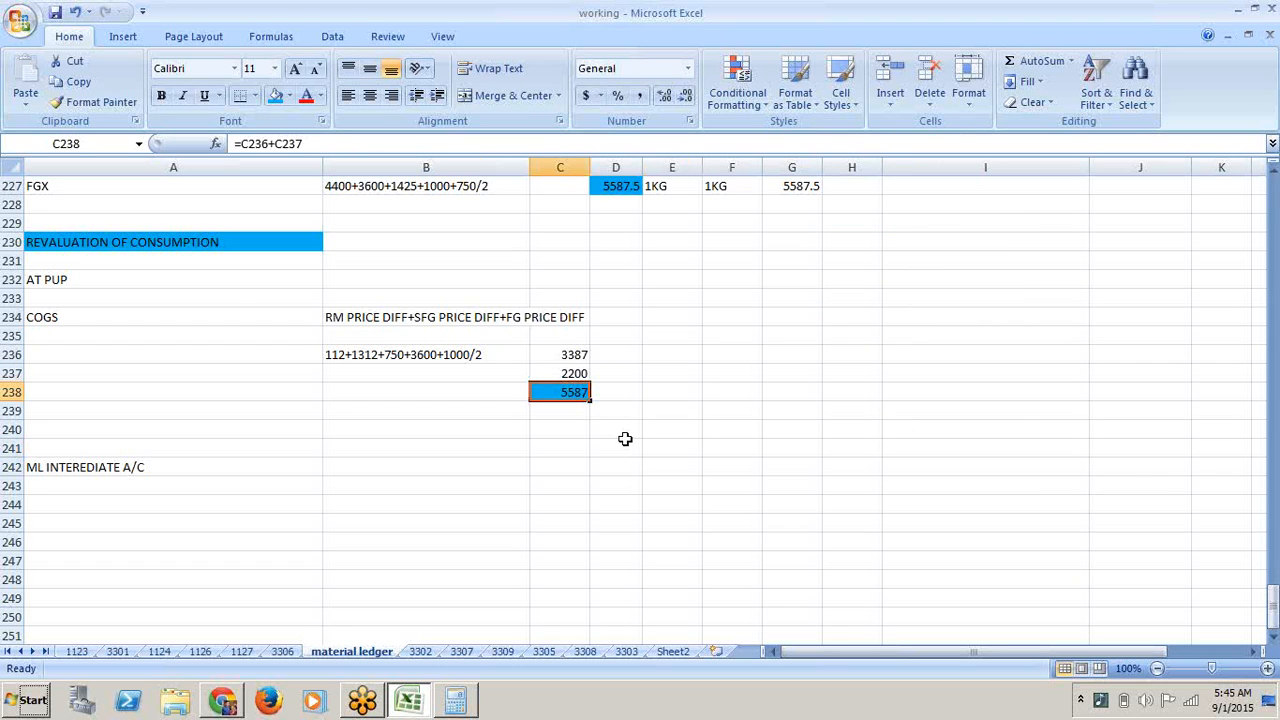
{"action": "left_click", "coordinate": [463, 360]}
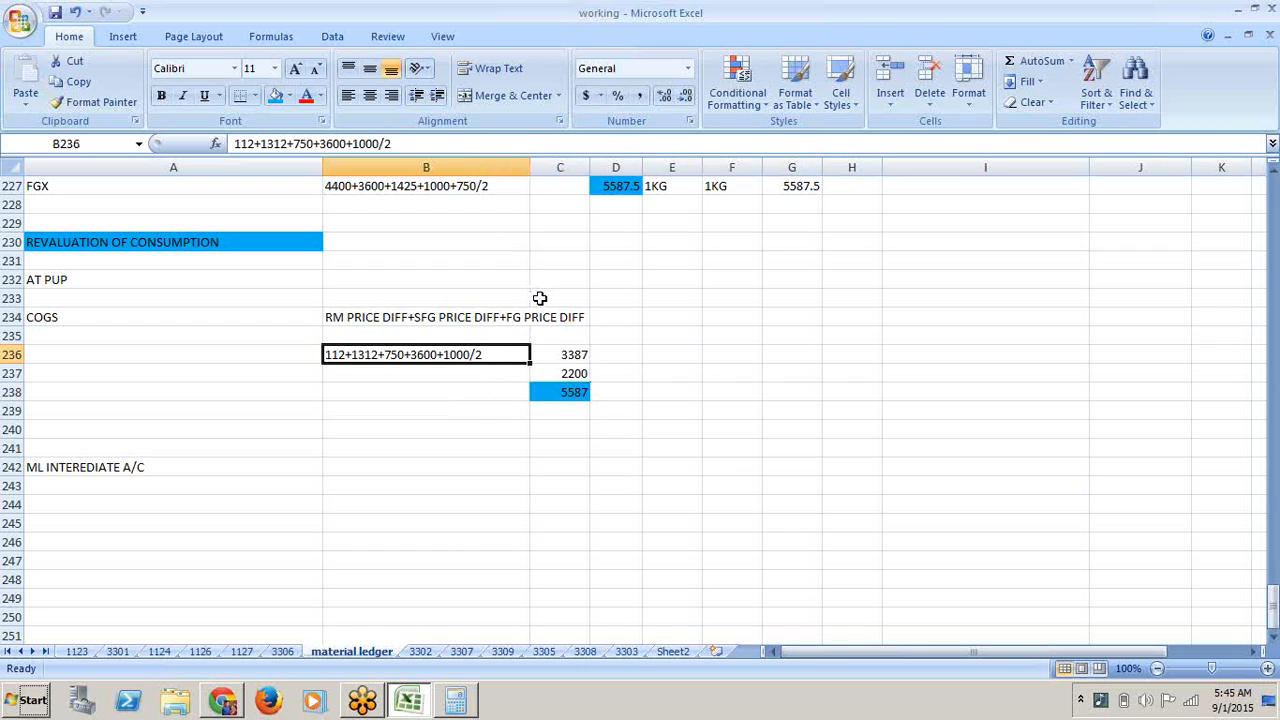
{"action": "key", "text": "Up"}
{"action": "key", "text": "Up"}
{"action": "key", "text": "Up"}
{"action": "key", "text": "Up"}
{"action": "key", "text": "Up"}
{"action": "key", "text": "Up"}
{"action": "key", "text": "Up"}
{"action": "key", "text": "Up"}
{"action": "key", "text": "Up"}
{"action": "key", "text": "Up"}
{"action": "key", "text": "Up"}
{"action": "key", "text": "Up"}
{"action": "key", "text": "Up"}
{"action": "key", "text": "Up"}
{"action": "key", "text": "Up"}
{"action": "key", "text": "Up"}
{"action": "key", "text": "Up"}
{"action": "key", "text": "Up"}
{"action": "key", "text": "Up"}
{"action": "key", "text": "Up"}
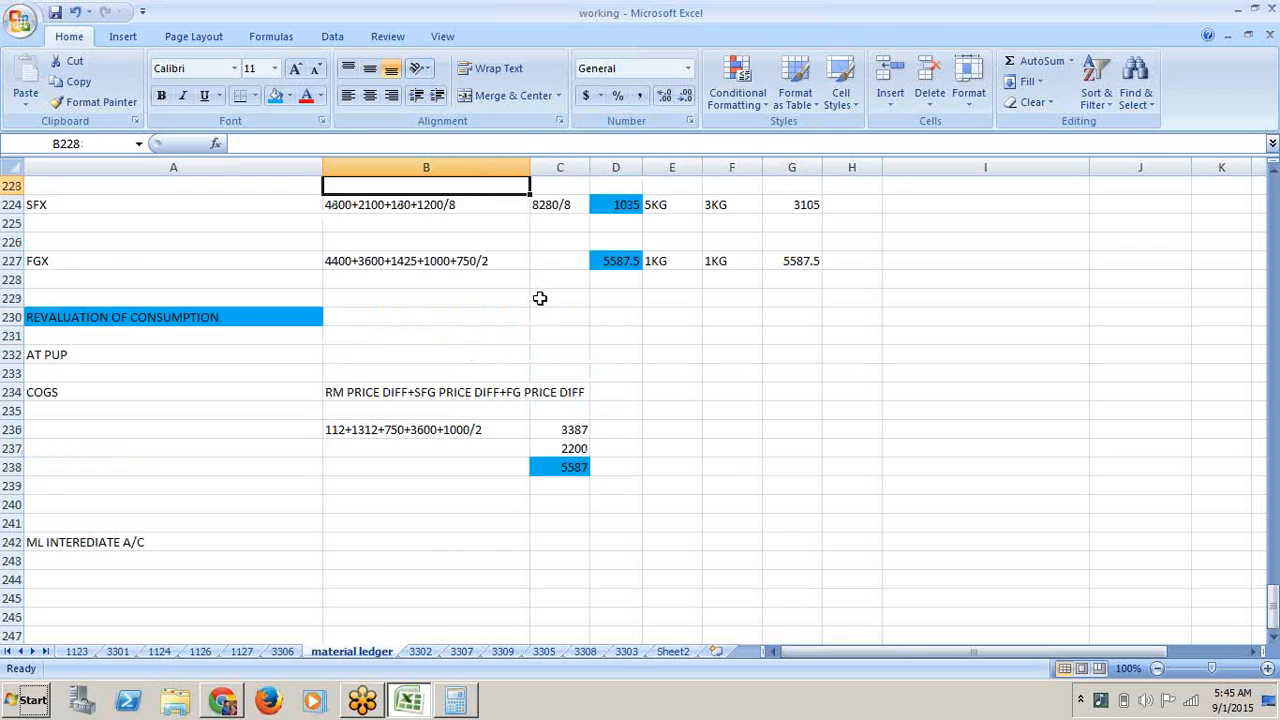
{"action": "key", "text": "Up"}
{"action": "key", "text": "Up"}
{"action": "key", "text": "Up"}
{"action": "key", "text": "Up"}
{"action": "key", "text": "Up"}
{"action": "key", "text": "Up"}
{"action": "key", "text": "Up"}
{"action": "key", "text": "Up"}
{"action": "key", "text": "Up"}
{"action": "key", "text": "Up"}
{"action": "key", "text": "Up"}
{"action": "key", "text": "Up"}
{"action": "key", "text": "Up"}
{"action": "key", "text": "Up"}
{"action": "key", "text": "Up"}
{"action": "key", "text": "Up"}
{"action": "key", "text": "Up"}
{"action": "key", "text": "Up"}
{"action": "key", "text": "Up"}
{"action": "key", "text": "Up"}
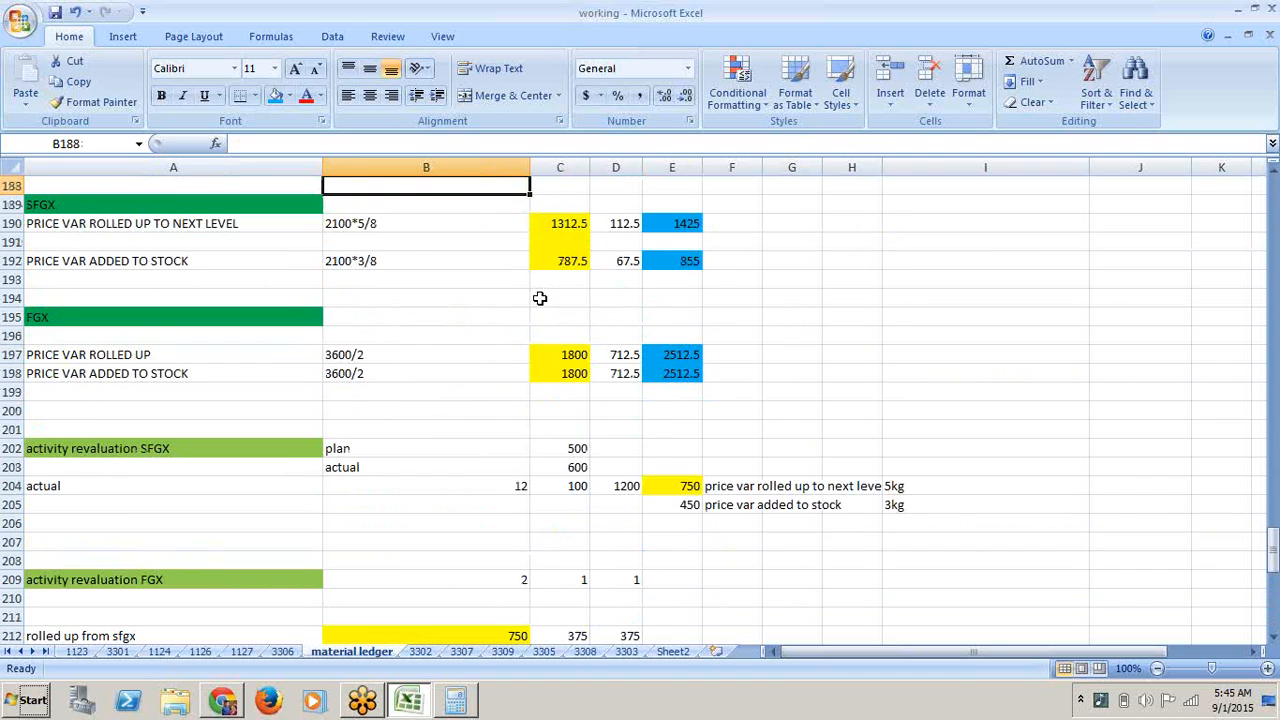
{"action": "left_click", "coordinate": [256, 356]}
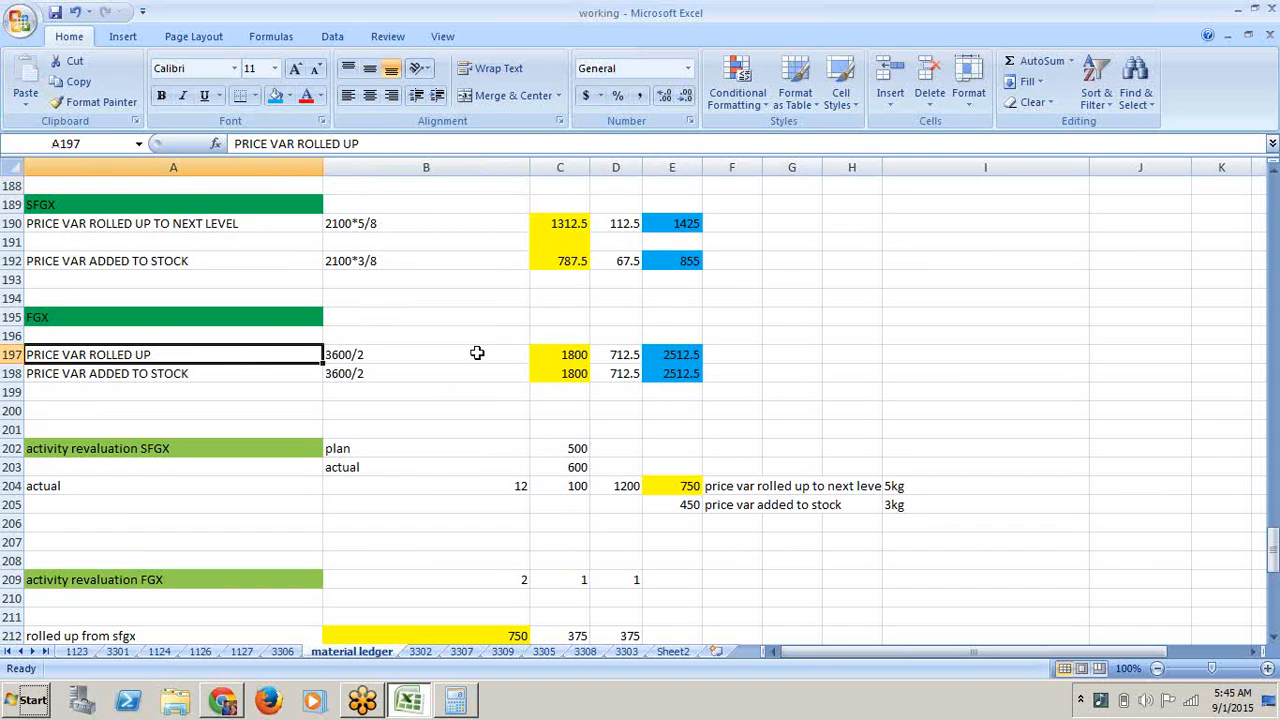
{"action": "left_click", "coordinate": [559, 352]}
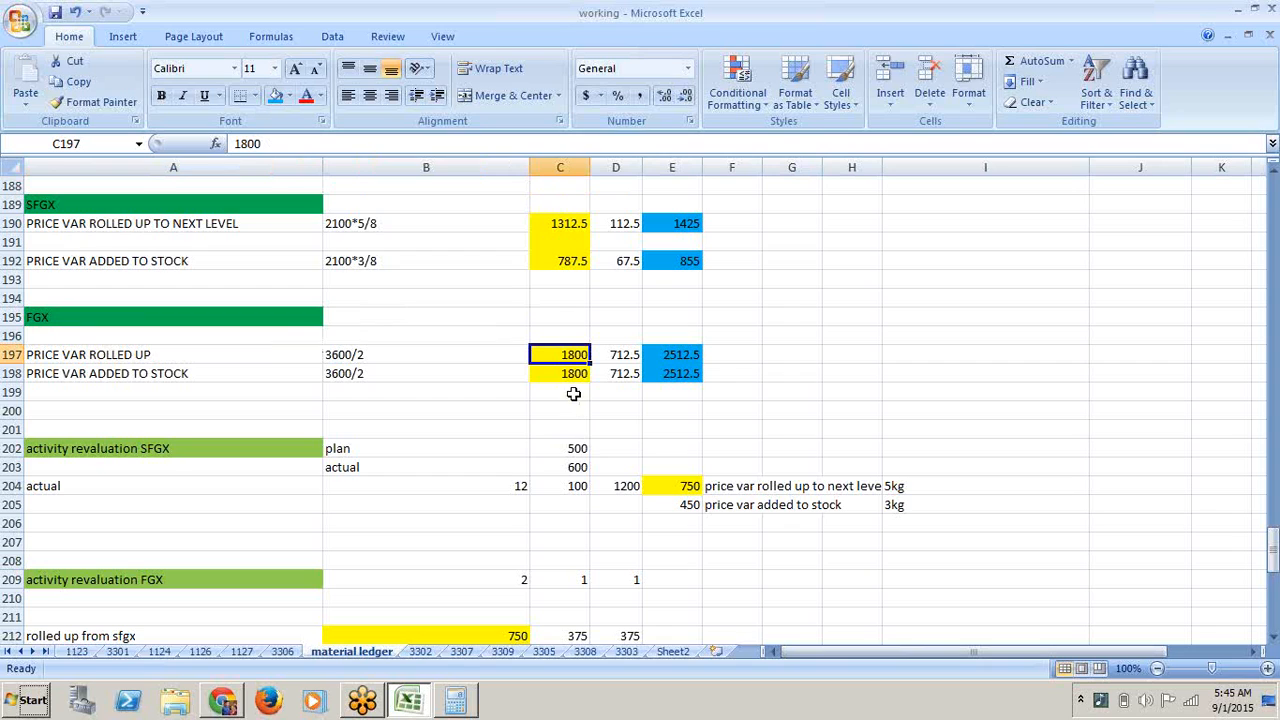
{"action": "left_click", "coordinate": [390, 356]}
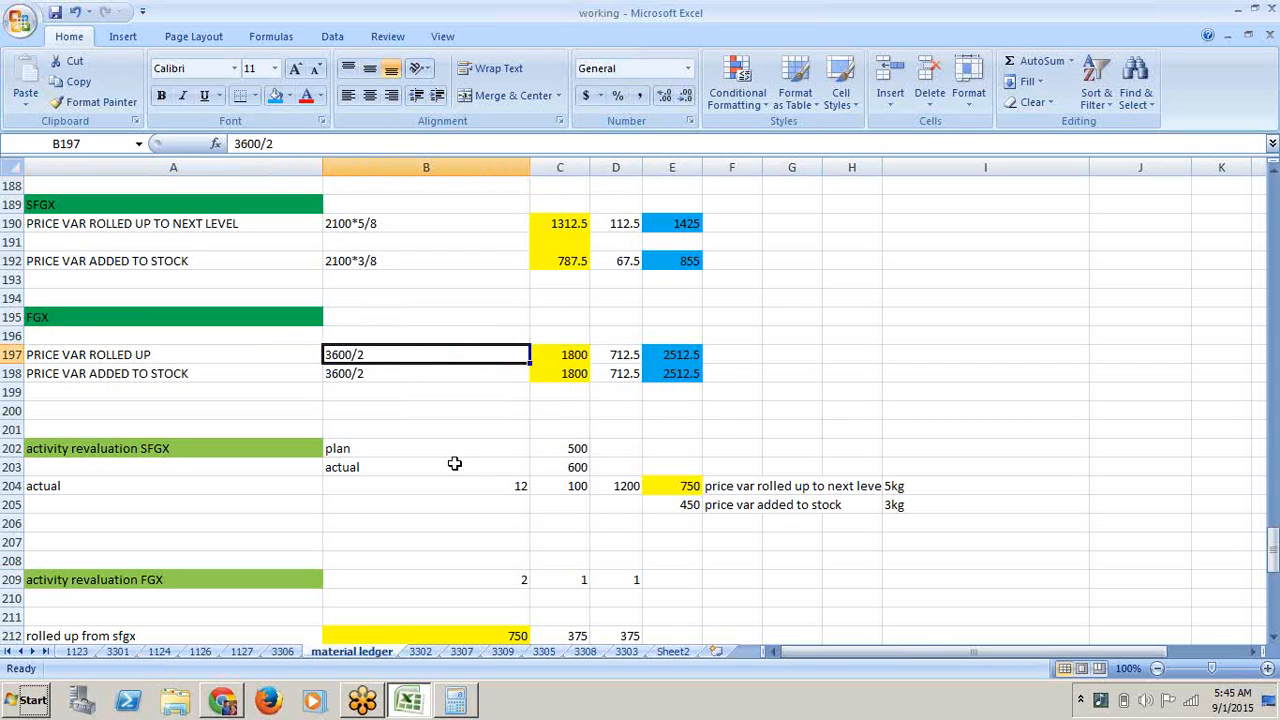
{"action": "left_click", "coordinate": [580, 358]}
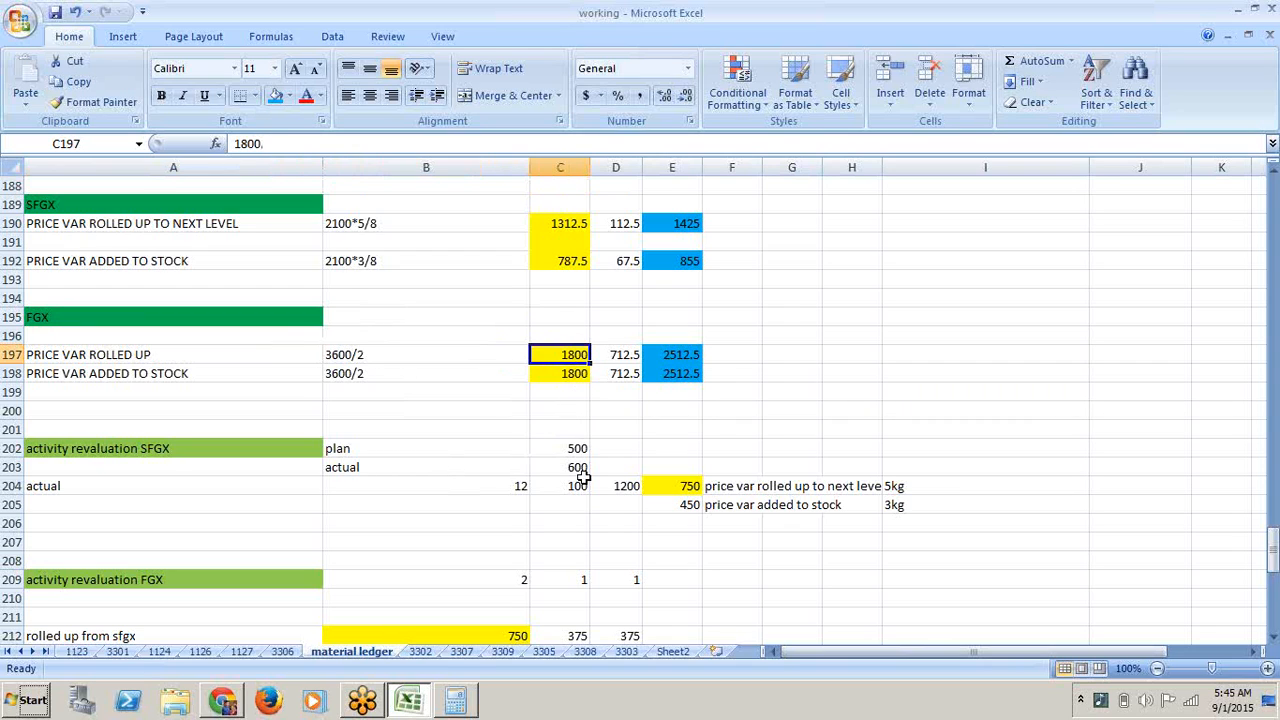
- Examine the activity amount rolled up from SFGX in C212 and the FGX price variance added to stock in C198
{"action": "key", "text": "Down"}
{"action": "key", "text": "Down"}
{"action": "key", "text": "Down"}
{"action": "key", "text": "Down"}
{"action": "key", "text": "Down"}
{"action": "key", "text": "Down"}
{"action": "key", "text": "Down"}
{"action": "key", "text": "Down"}
{"action": "key", "text": "Down"}
{"action": "key", "text": "Down"}
{"action": "key", "text": "Down"}
{"action": "key", "text": "Down"}
{"action": "key", "text": "Down"}
{"action": "key", "text": "Down"}
{"action": "key", "text": "Down"}
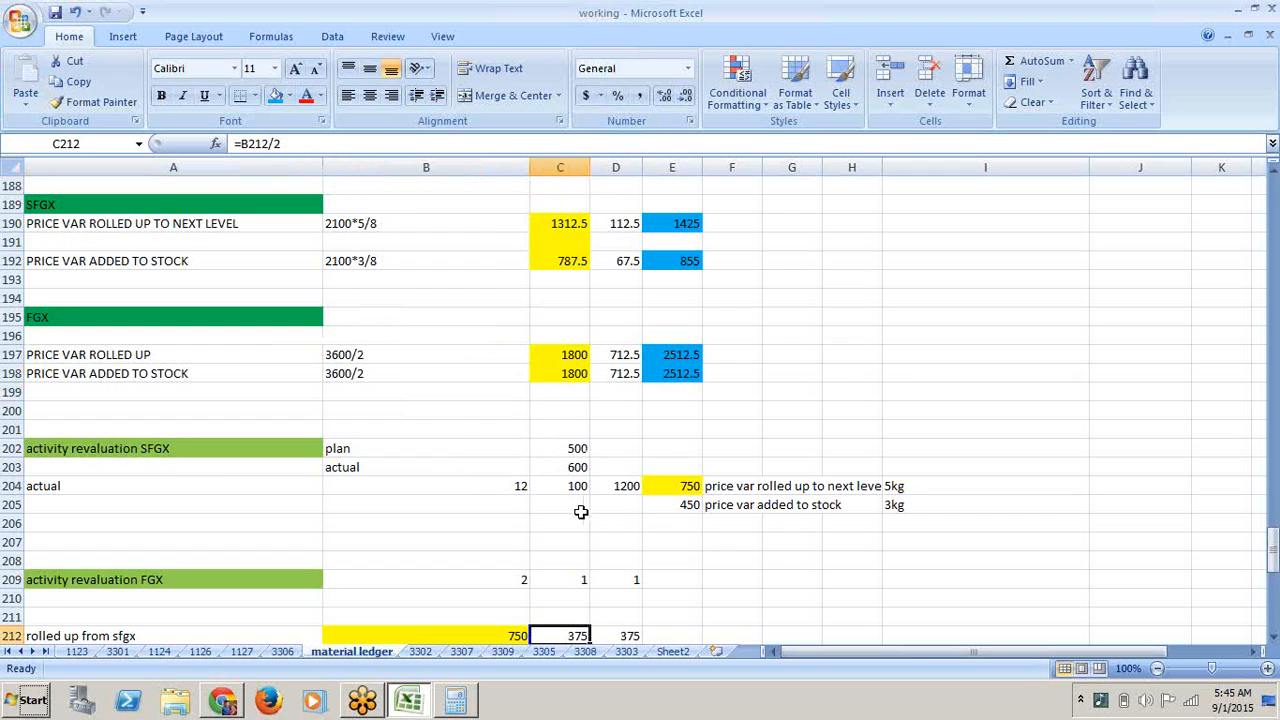
{"action": "left_click", "coordinate": [578, 370]}
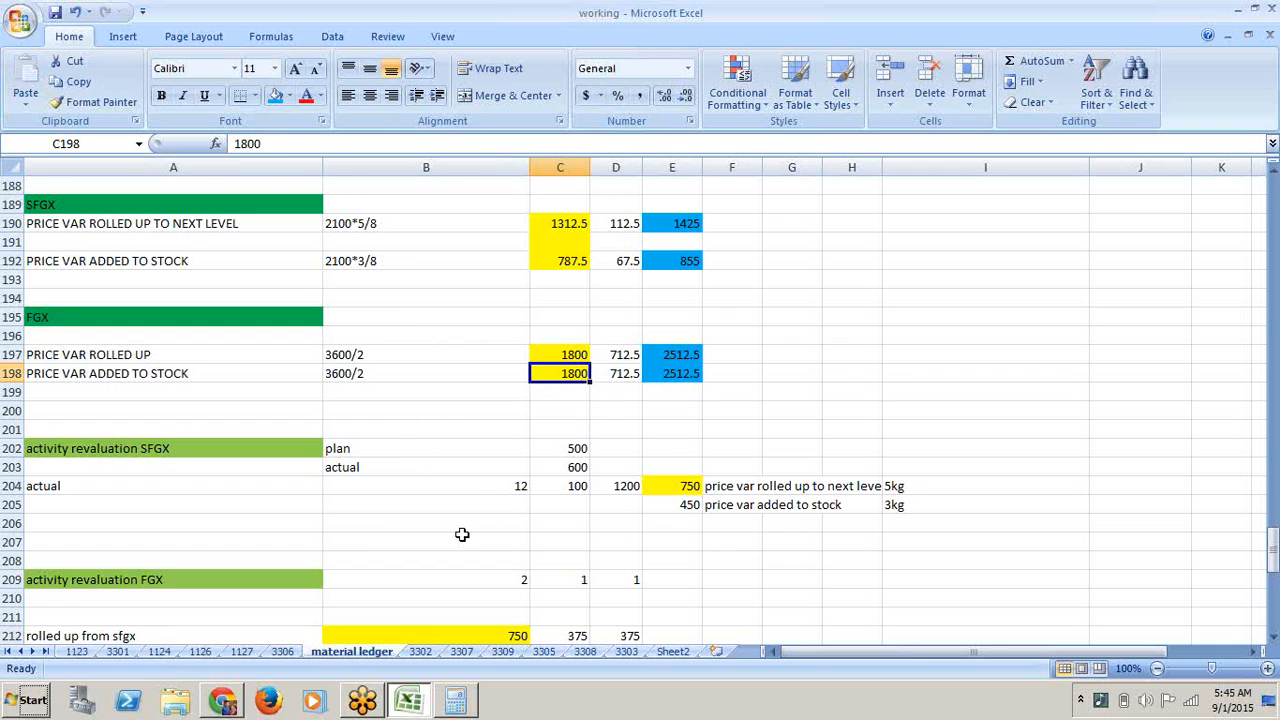
- Return to the COGS calculation in row 236 and compare the total in C238 with the FGX PUP in D227
{"action": "key", "text": "Down"}
{"action": "key", "text": "Down"}
{"action": "key", "text": "Down"}
{"action": "key", "text": "Down"}
{"action": "key", "text": "Down"}
{"action": "key", "text": "Down"}
{"action": "key", "text": "Down"}
{"action": "key", "text": "Down"}
{"action": "key", "text": "Down"}
{"action": "key", "text": "Down"}
{"action": "key", "text": "Down"}
{"action": "key", "text": "Down"}
{"action": "key", "text": "Down"}
{"action": "key", "text": "Down"}
{"action": "key", "text": "Down"}
{"action": "key", "text": "Down"}
{"action": "key", "text": "Down"}
{"action": "key", "text": "Down"}
{"action": "key", "text": "Down"}
{"action": "key", "text": "Down"}
{"action": "key", "text": "Down"}
{"action": "key", "text": "Down"}
{"action": "key", "text": "Down"}
{"action": "key", "text": "Down"}
{"action": "key", "text": "Down"}
{"action": "key", "text": "Down"}
{"action": "key", "text": "Down"}
{"action": "key", "text": "Down"}
{"action": "key", "text": "Down"}
{"action": "key", "text": "Down"}
{"action": "key", "text": "Down"}
{"action": "key", "text": "Down"}
{"action": "key", "text": "Down"}
{"action": "key", "text": "Down"}
{"action": "key", "text": "Down"}
{"action": "key", "text": "Down"}
{"action": "key", "text": "Down"}
{"action": "key", "text": "Down"}
{"action": "key", "text": "Down"}
{"action": "key", "text": "Down"}
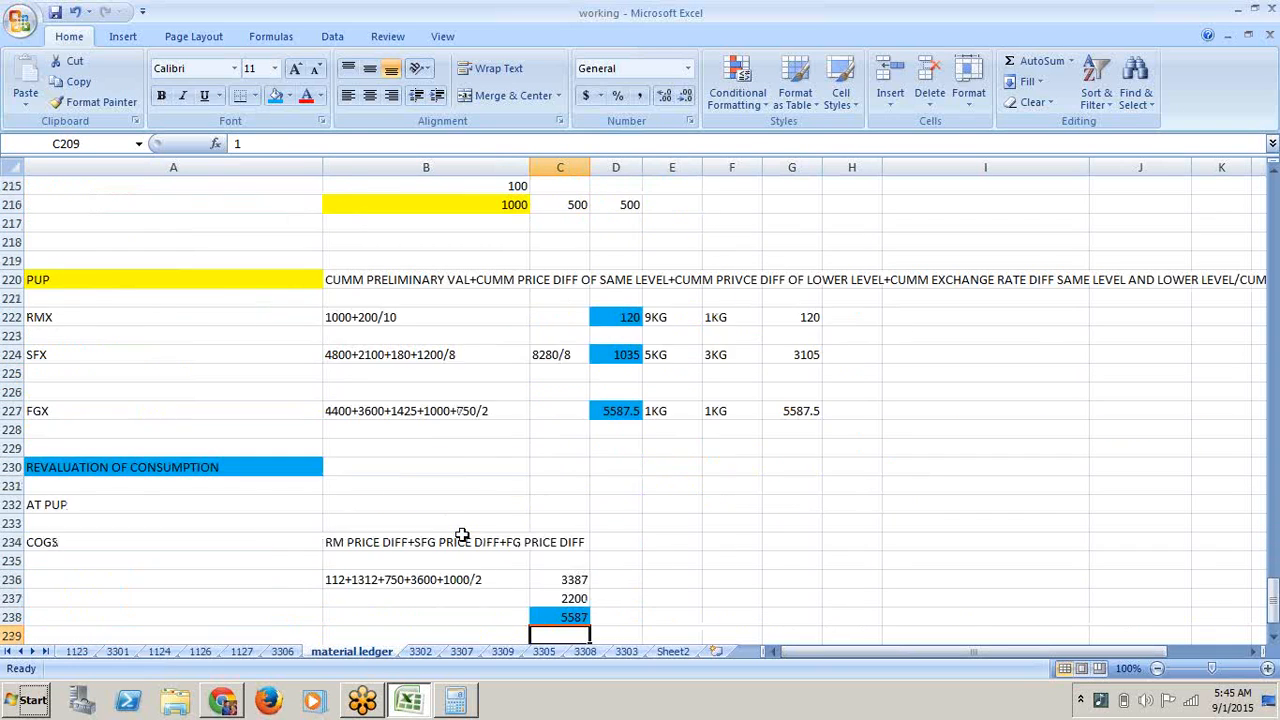
{"action": "left_click", "coordinate": [394, 425]}
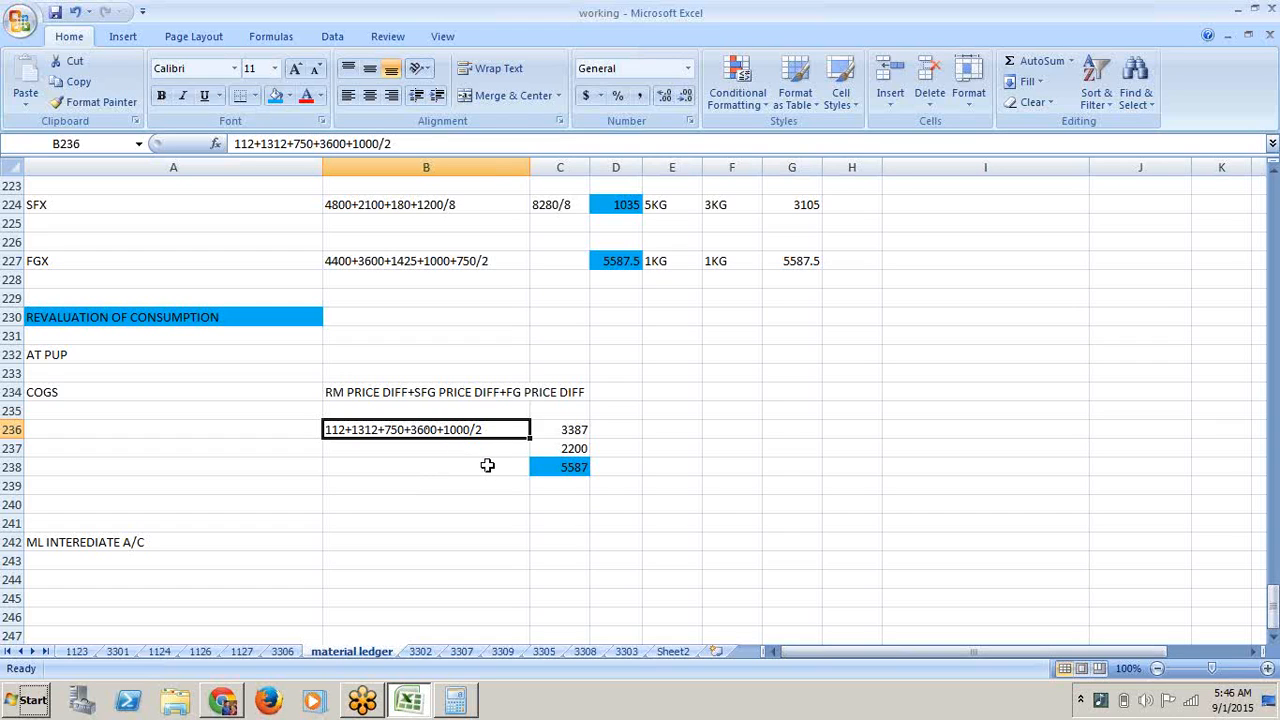
{"action": "left_click", "coordinate": [577, 430]}
{"action": "left_click", "coordinate": [585, 466]}
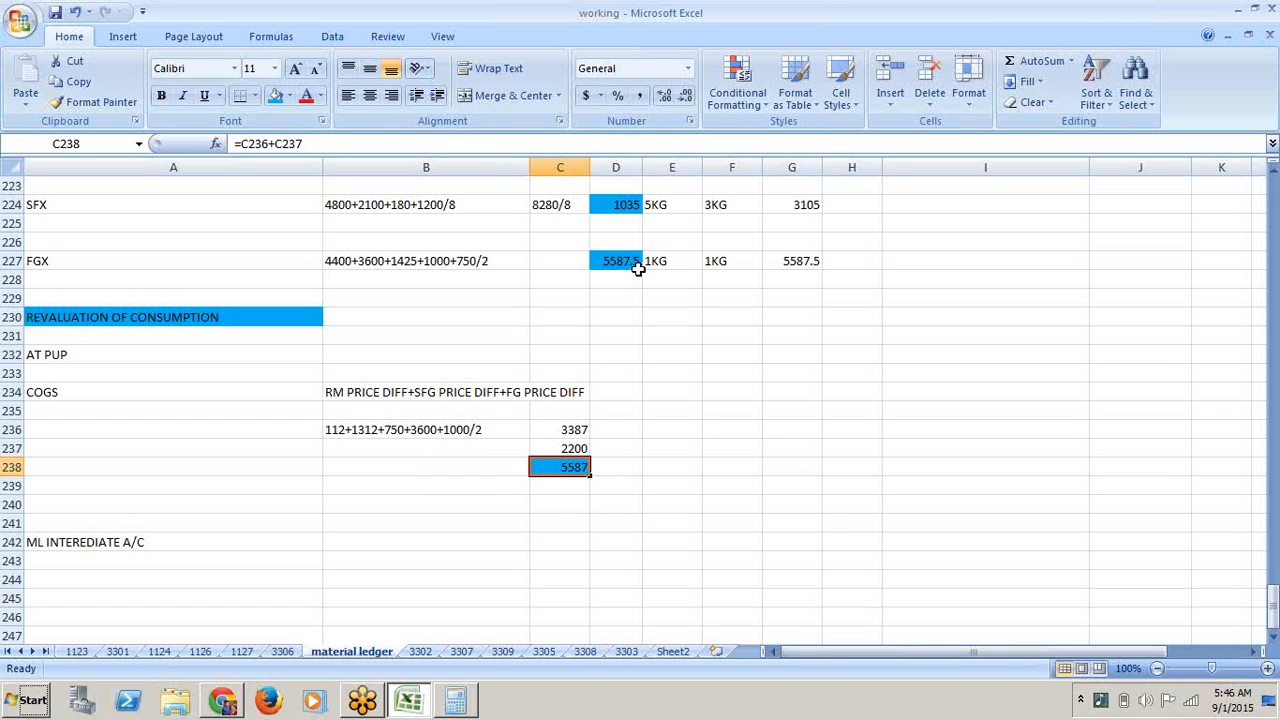
{"action": "left_click", "coordinate": [633, 263]}
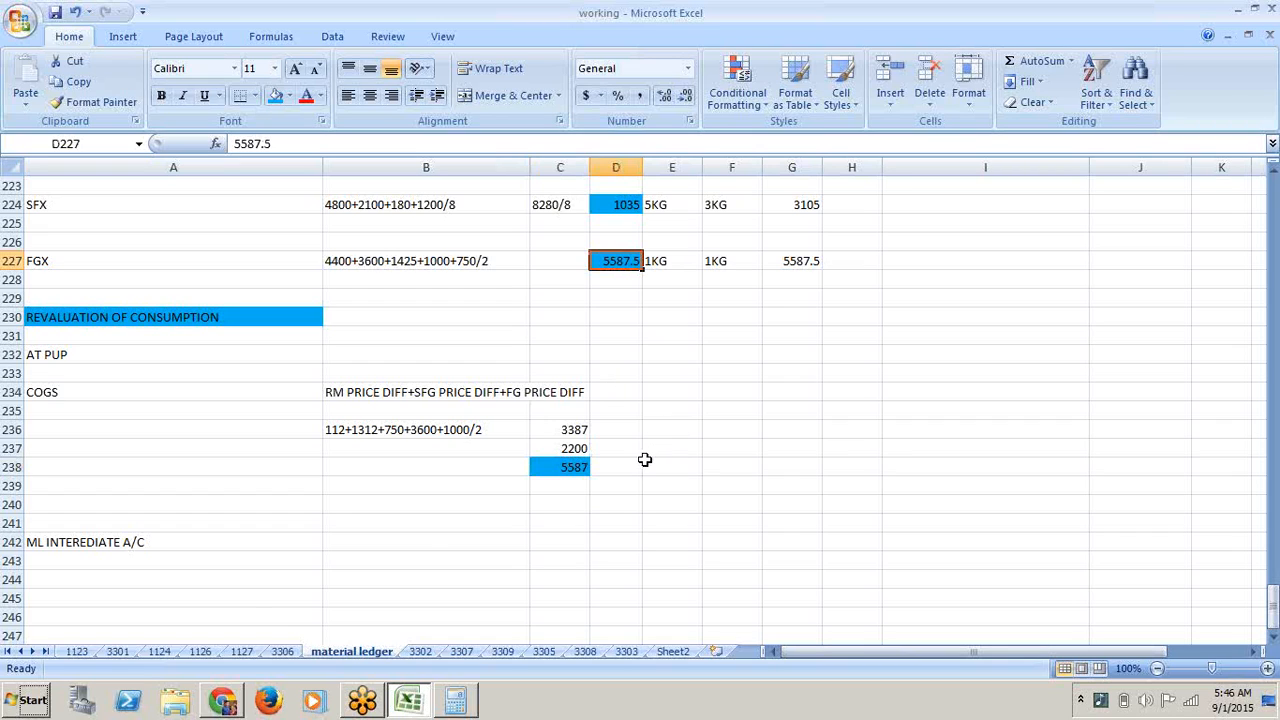
- Enter the label RMX in A244, two rows below the ML intermediate account heading
{"action": "left_click", "coordinate": [210, 561]}
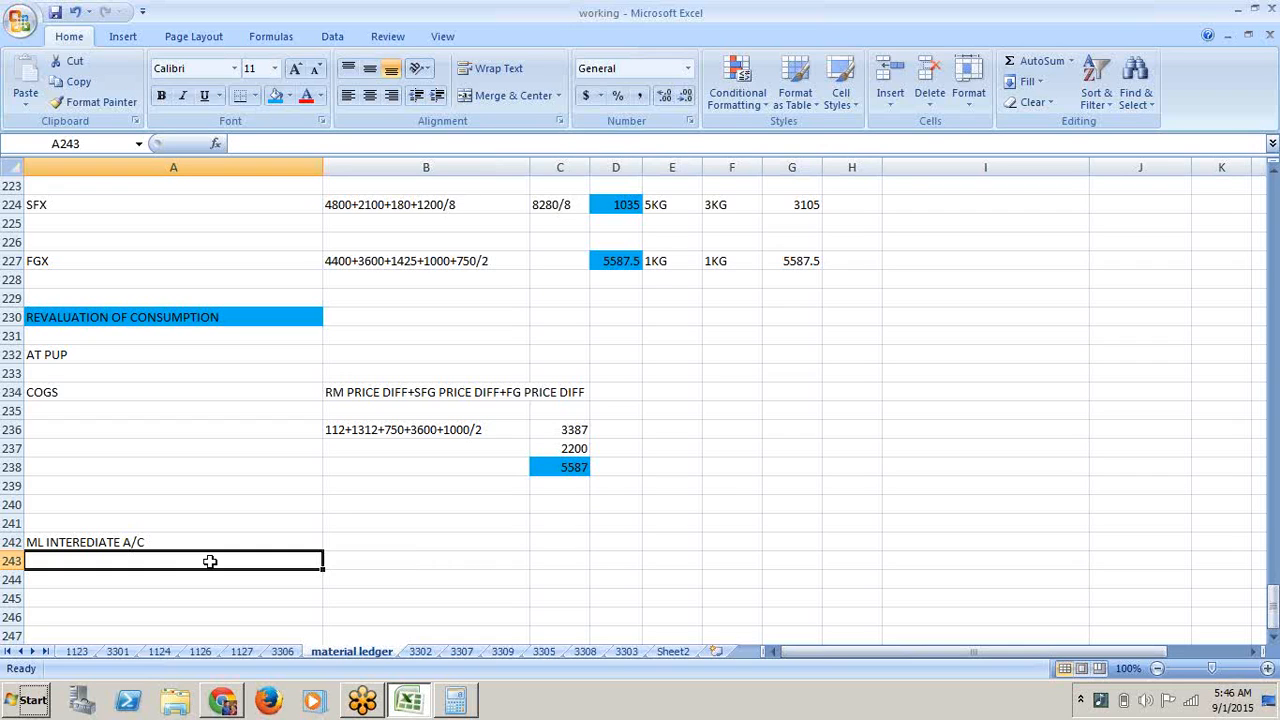
{"action": "left_click", "coordinate": [128, 587]}
{"action": "type", "text": "RMX"}
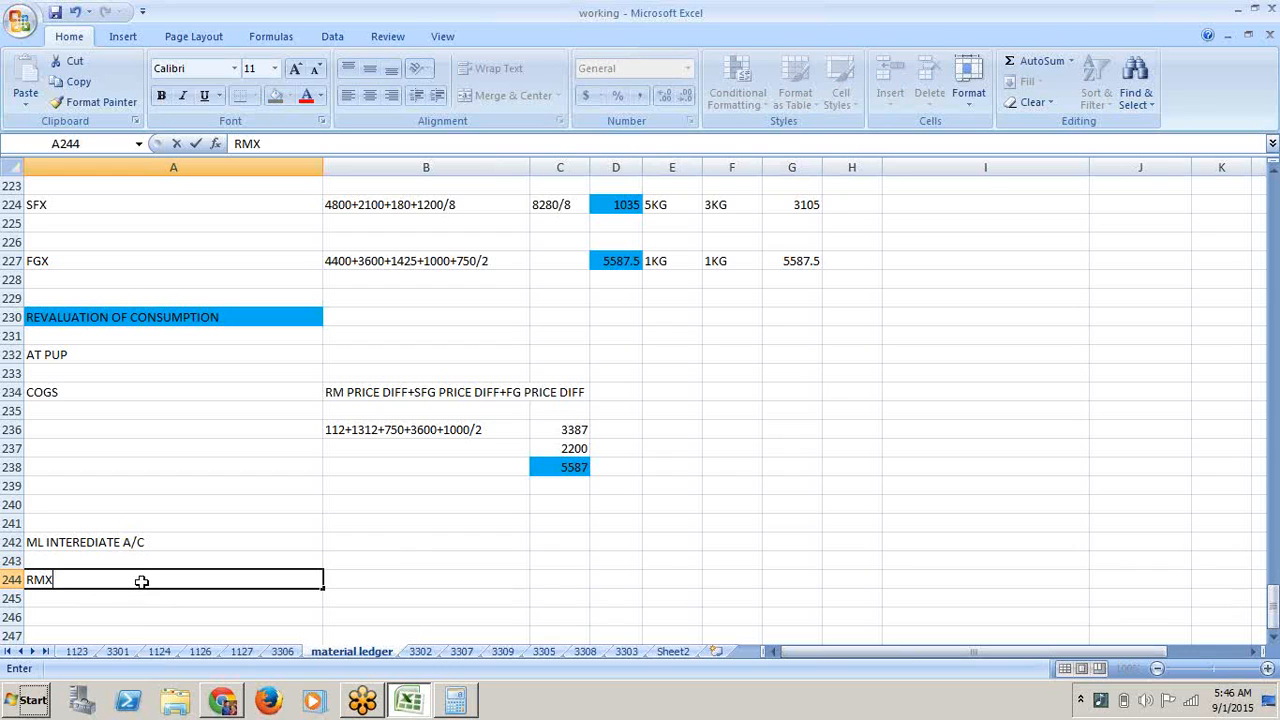
{"action": "key", "text": "Return"}
{"action": "key", "text": "Return"}
{"action": "key", "text": "Return"}
{"action": "key", "text": "Return"}
{"action": "key", "text": "Return"}
{"action": "key", "text": "Return"}
{"action": "key", "text": "Return"}
{"action": "key", "text": "Return"}
{"action": "key", "text": "Return"}
{"action": "key", "text": "Return"}
{"action": "key", "text": "Return"}
{"action": "key", "text": "Return"}
{"action": "key", "text": "Return"}
{"action": "key", "text": "Return"}
{"action": "key", "text": "Return"}
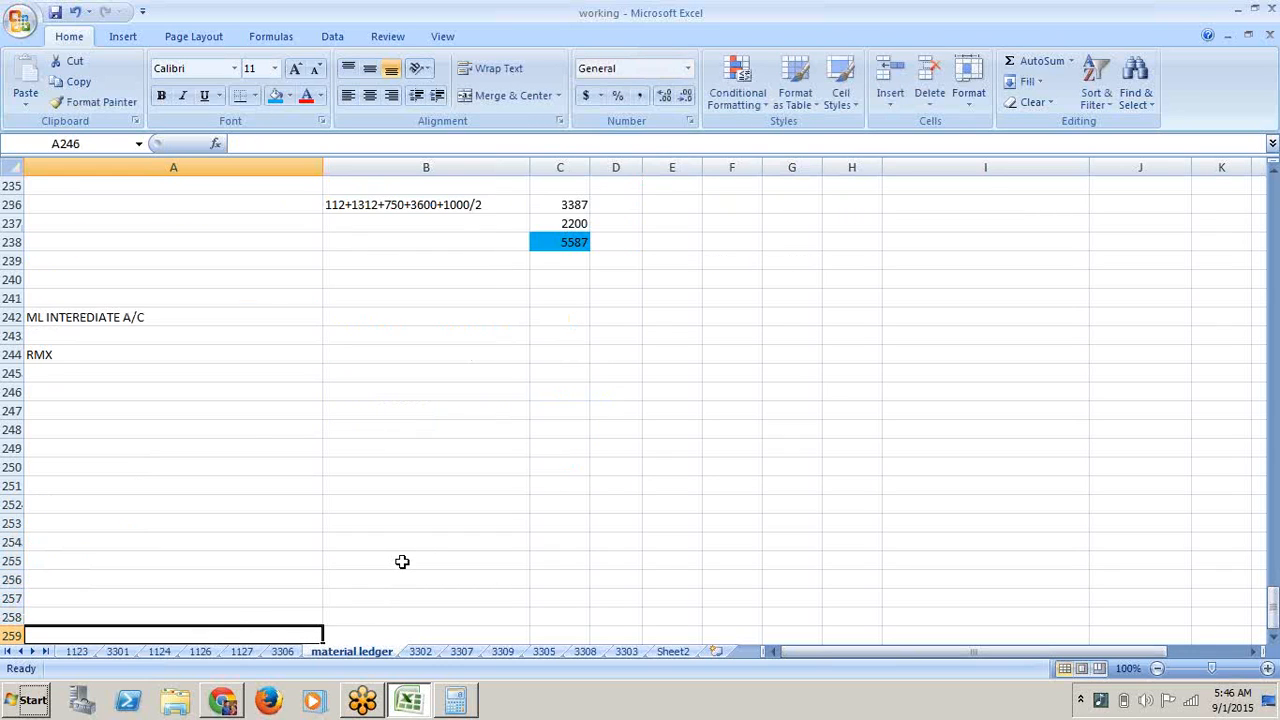
- Fill the RMX label cell A244 with standard yellow
{"action": "left_click", "coordinate": [222, 355]}
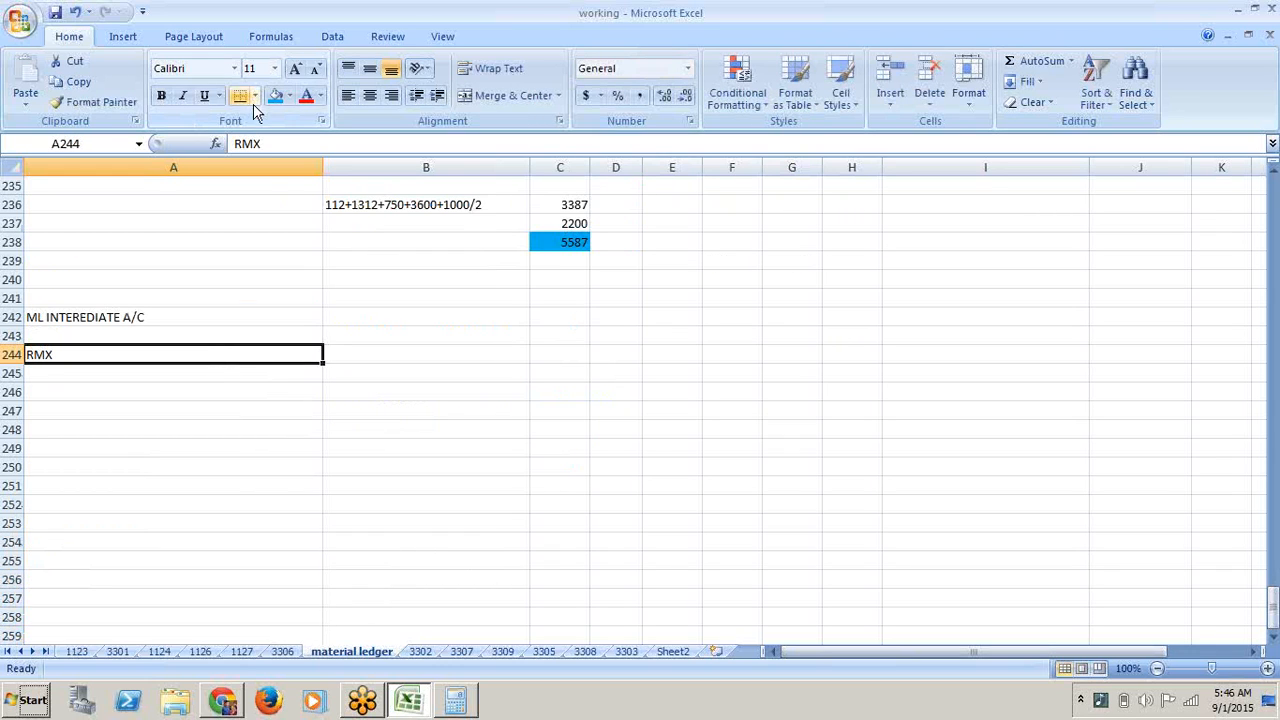
{"action": "left_click", "coordinate": [290, 95]}
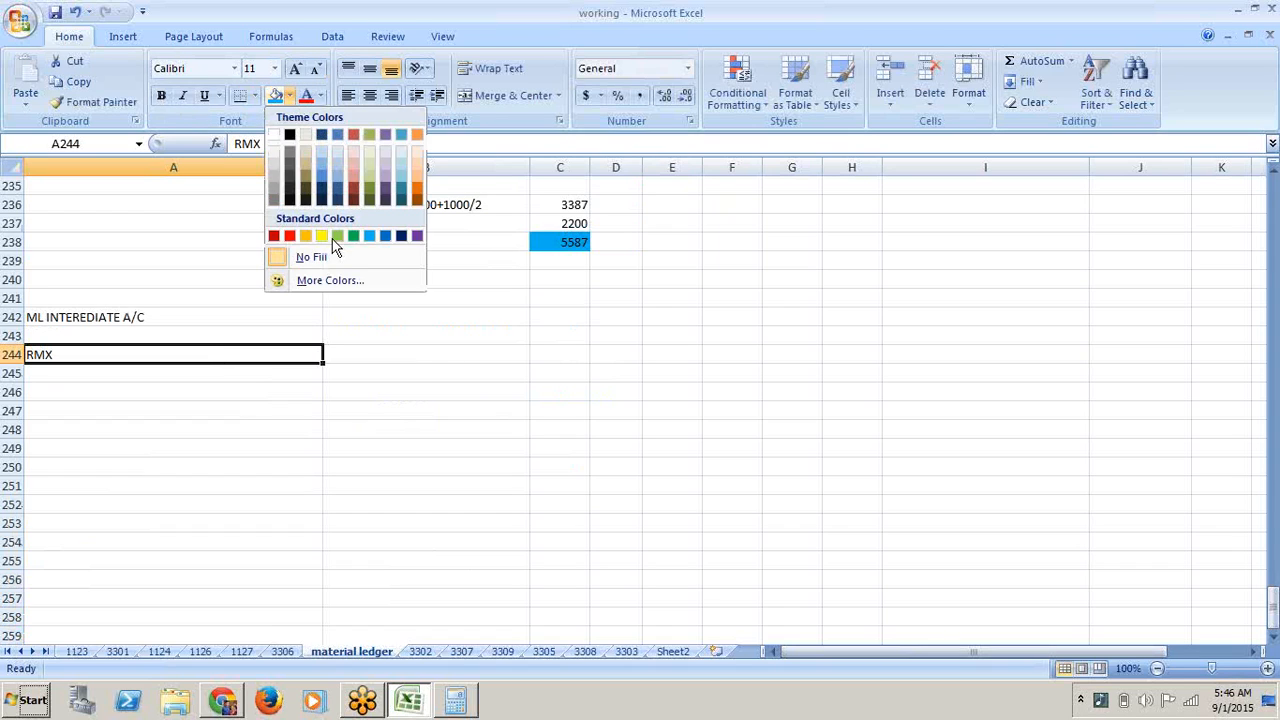
{"action": "left_click", "coordinate": [322, 236]}
{"action": "left_click", "coordinate": [251, 466]}
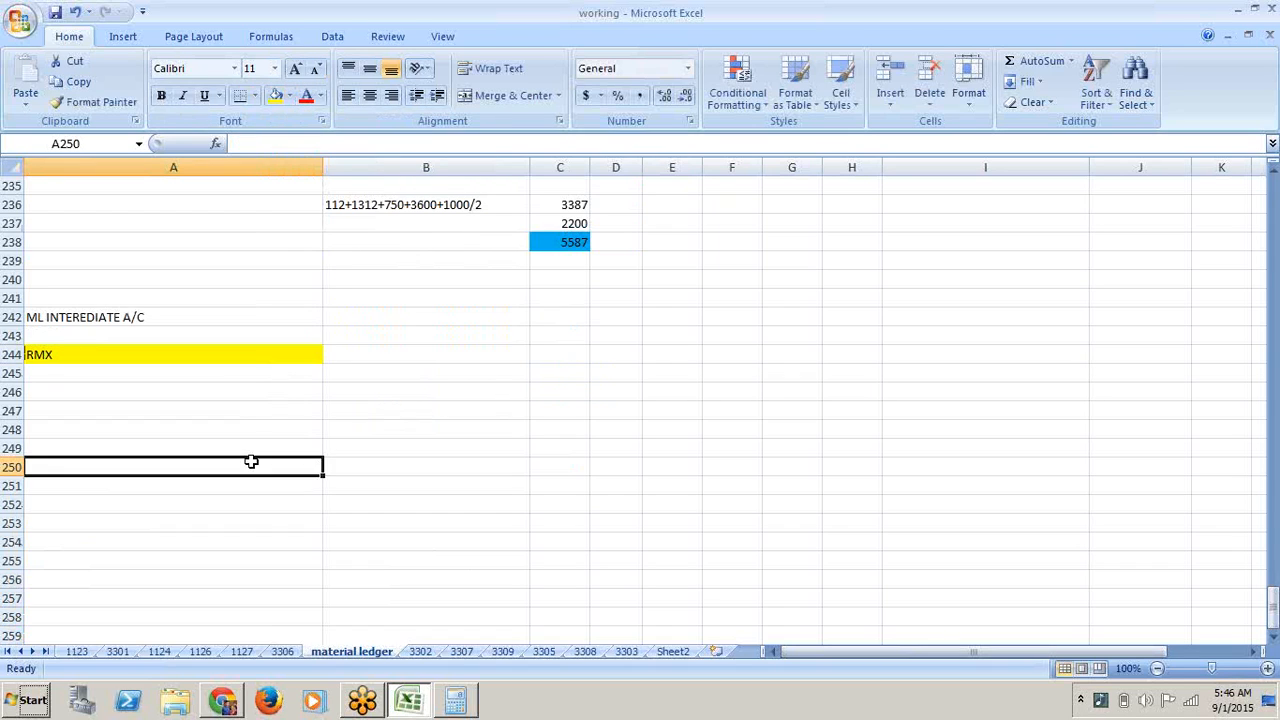
- Enter MULTI LEVEL PRICE DIFF in A246 and mark it as DR in B246
{"action": "left_click", "coordinate": [229, 396]}
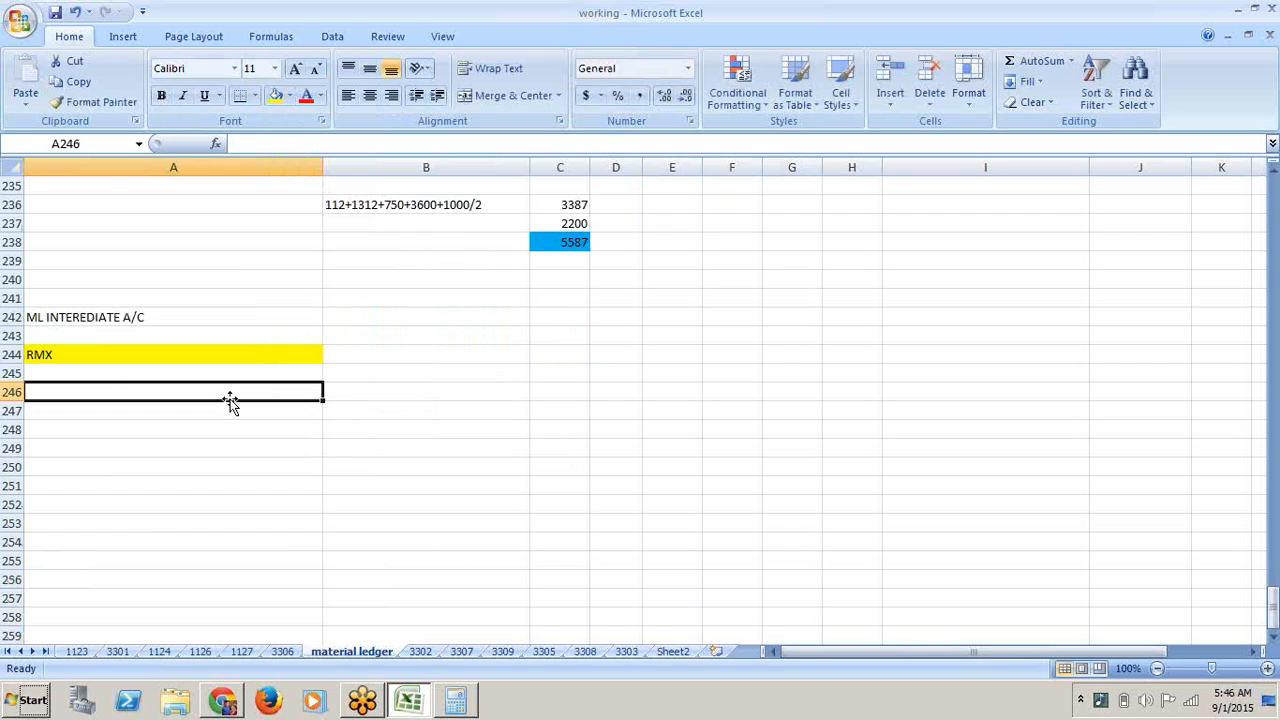
{"action": "type", "text": "MULTI"}
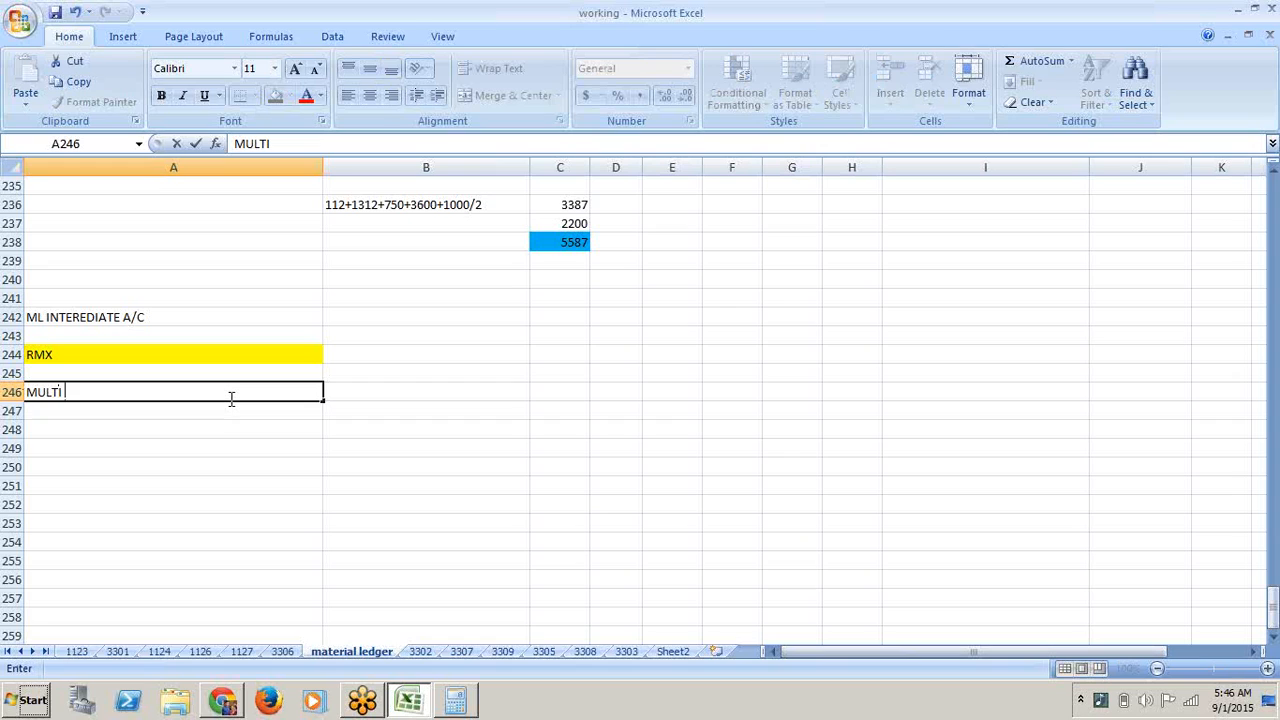
{"action": "type", "text": " LEVEL PRICE DIFF"}
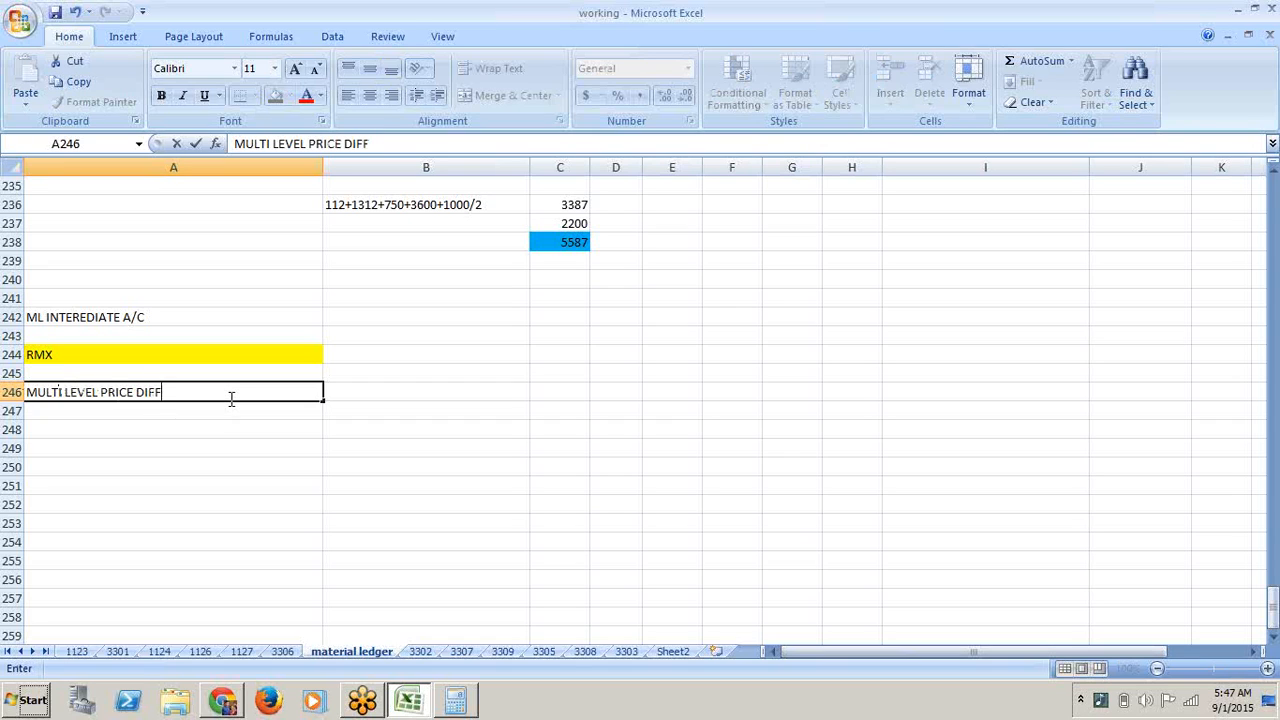
{"action": "left_click", "coordinate": [342, 390]}
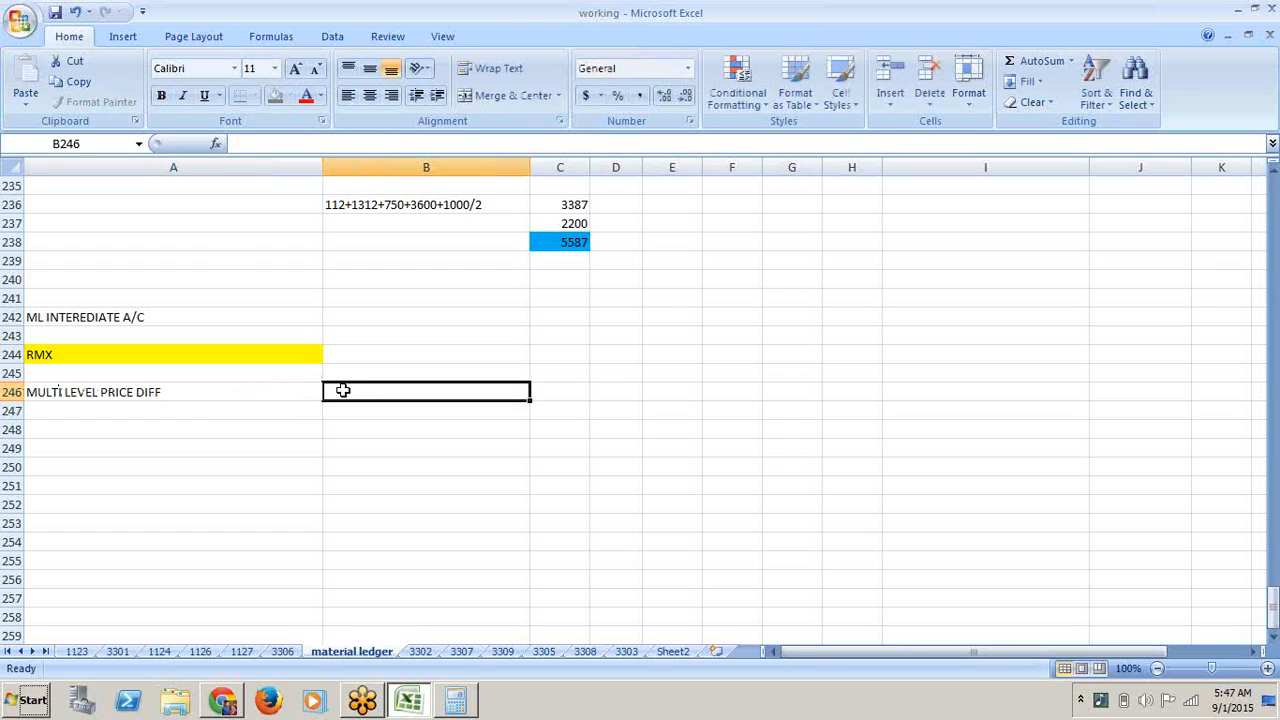
{"action": "type", "text": "DR"}
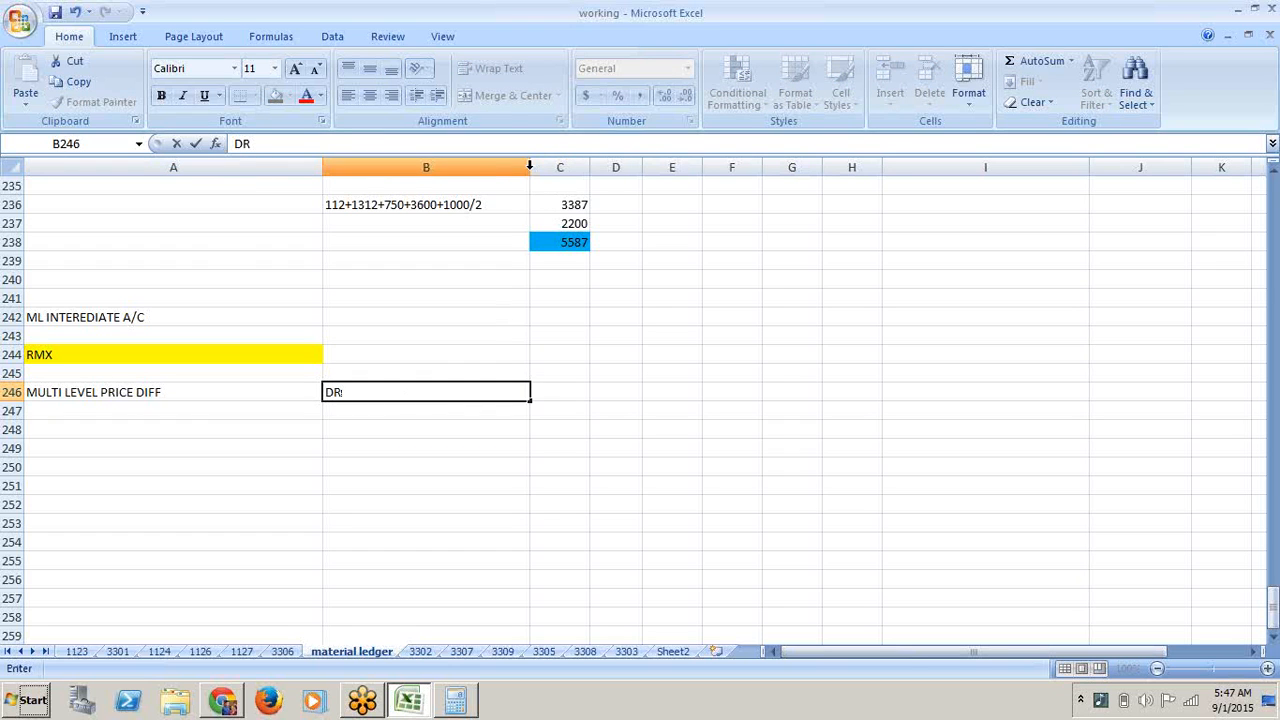
- Narrow column B to bring the amount columns closer to the account labels
{"action": "left_click", "coordinate": [529, 166]}
{"action": "left_click_drag", "start_coordinate": [529, 168], "coordinate": [443, 170]}
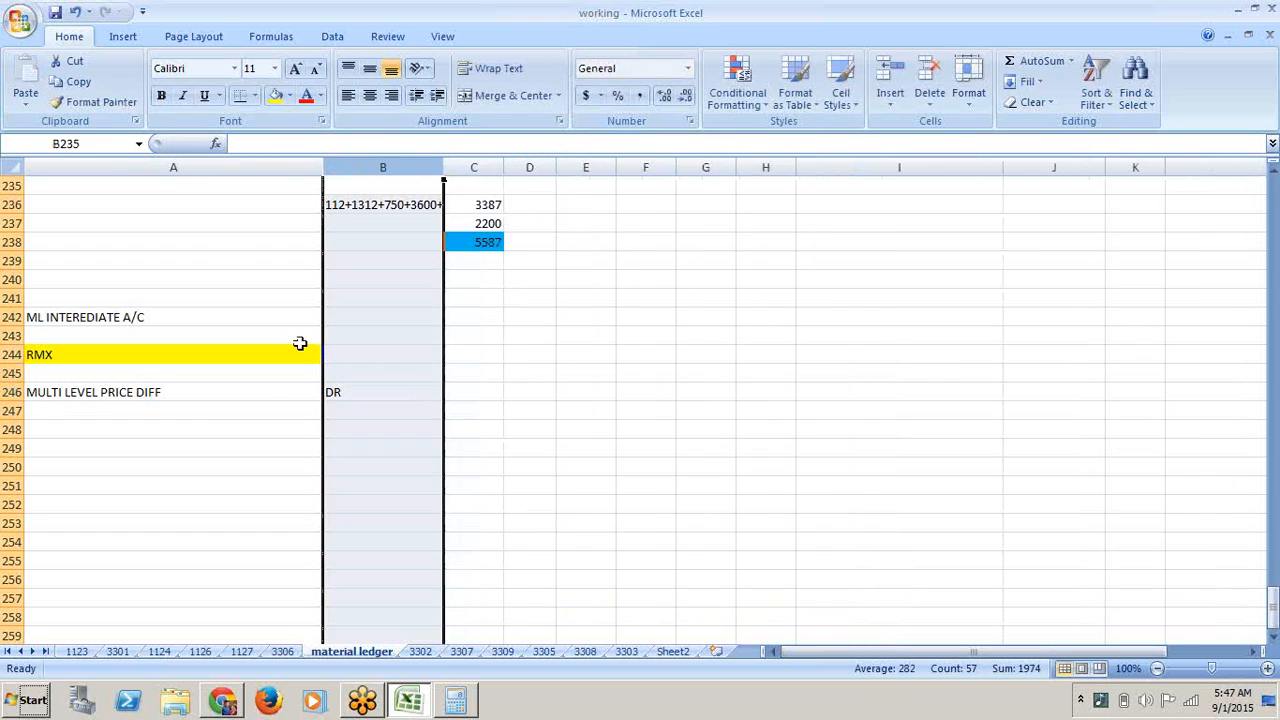
{"action": "left_click", "coordinate": [228, 411]}
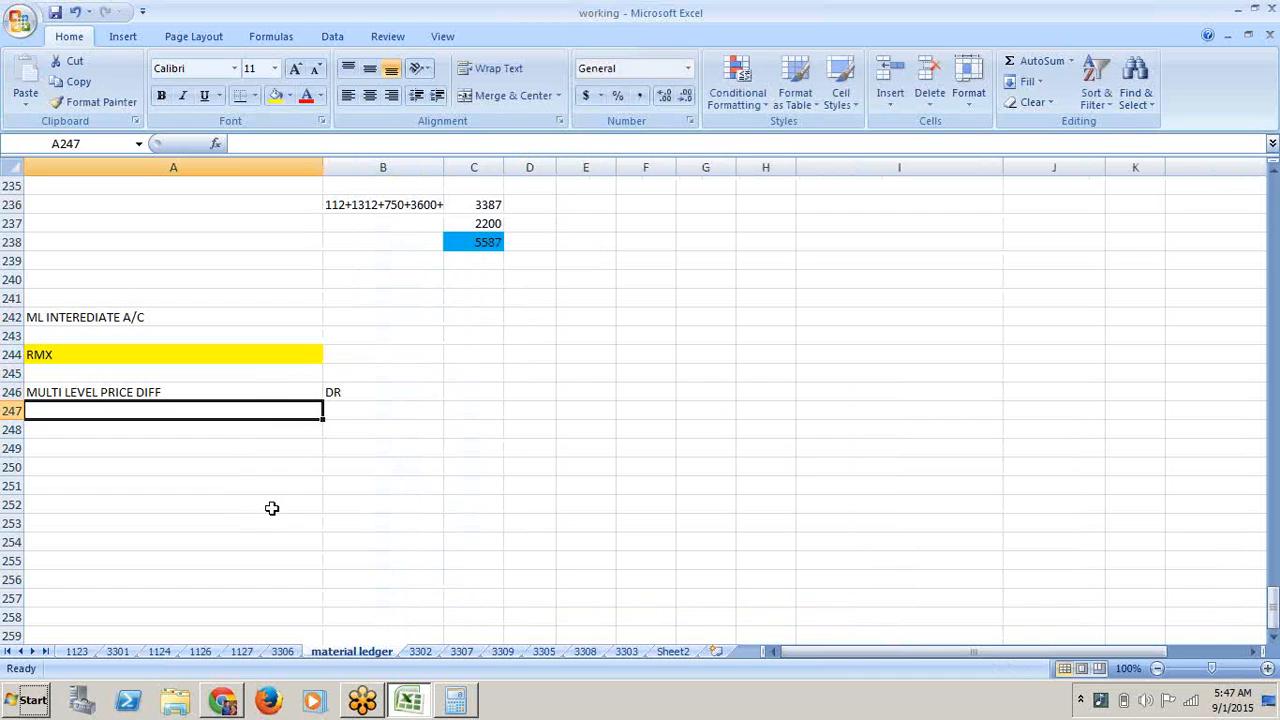
{"action": "left_click", "coordinate": [418, 487]}
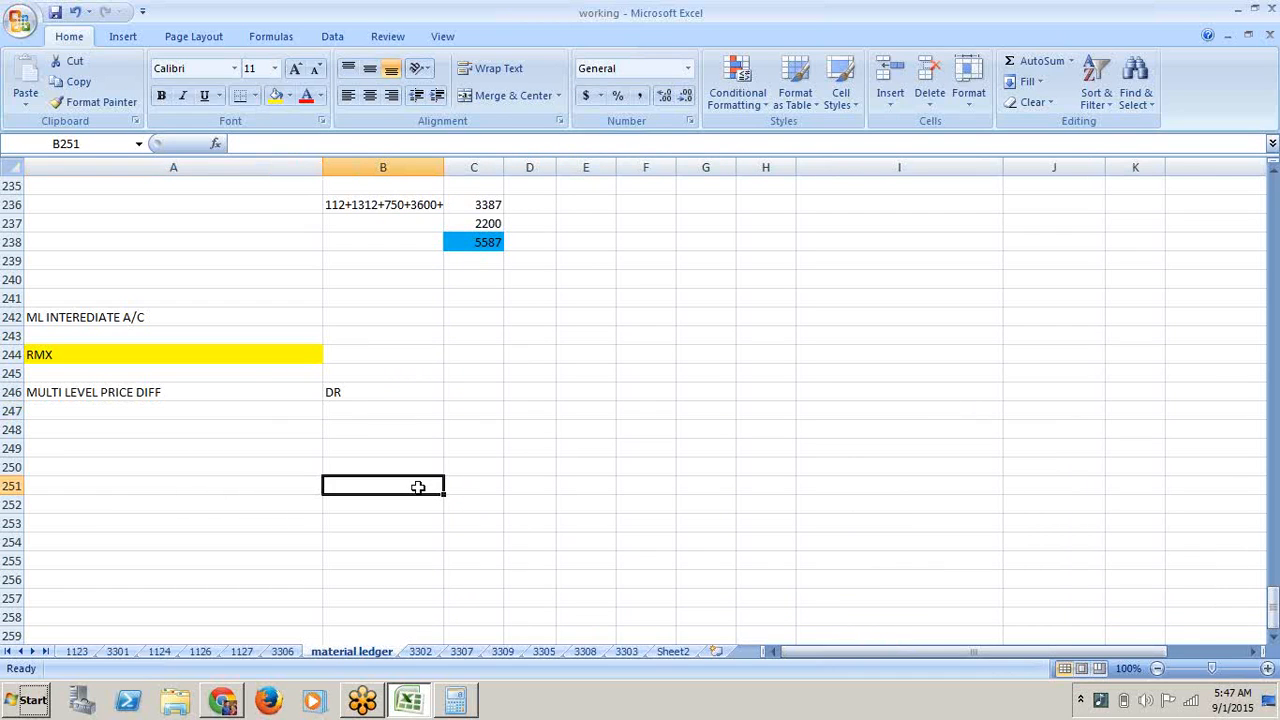
{"action": "left_click", "coordinate": [378, 426]}
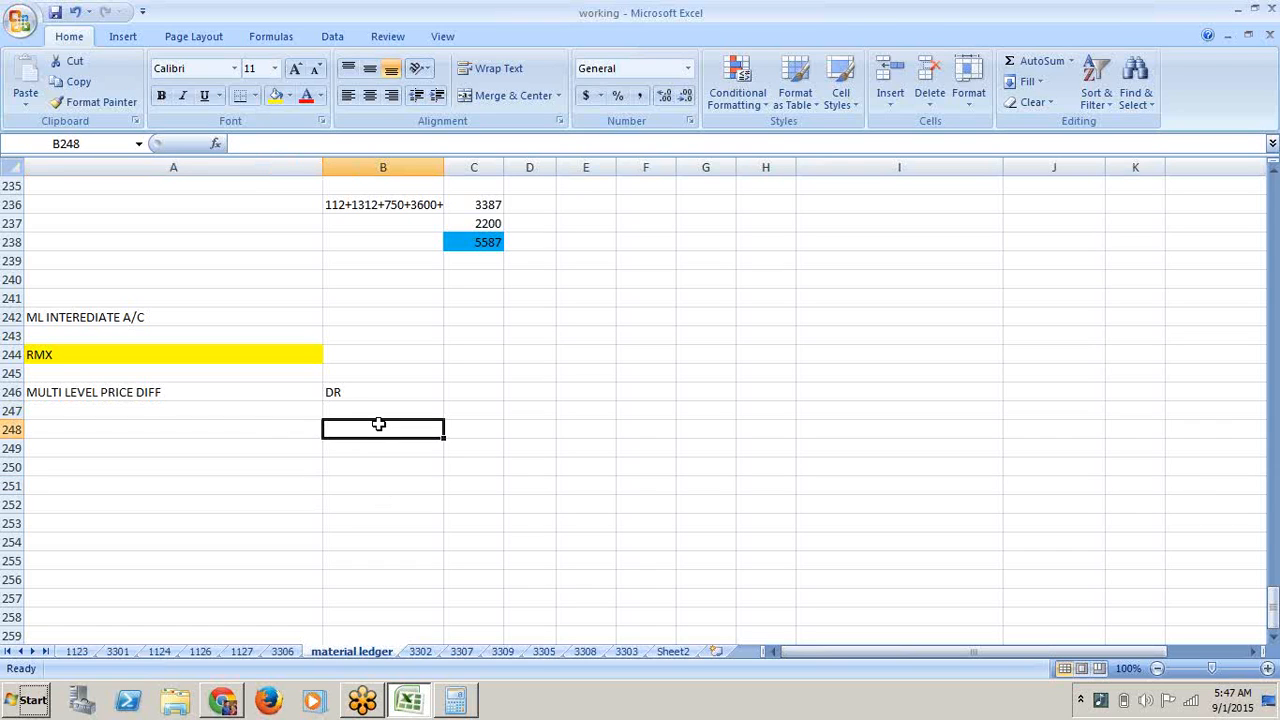
{"action": "left_click", "coordinate": [473, 390]}
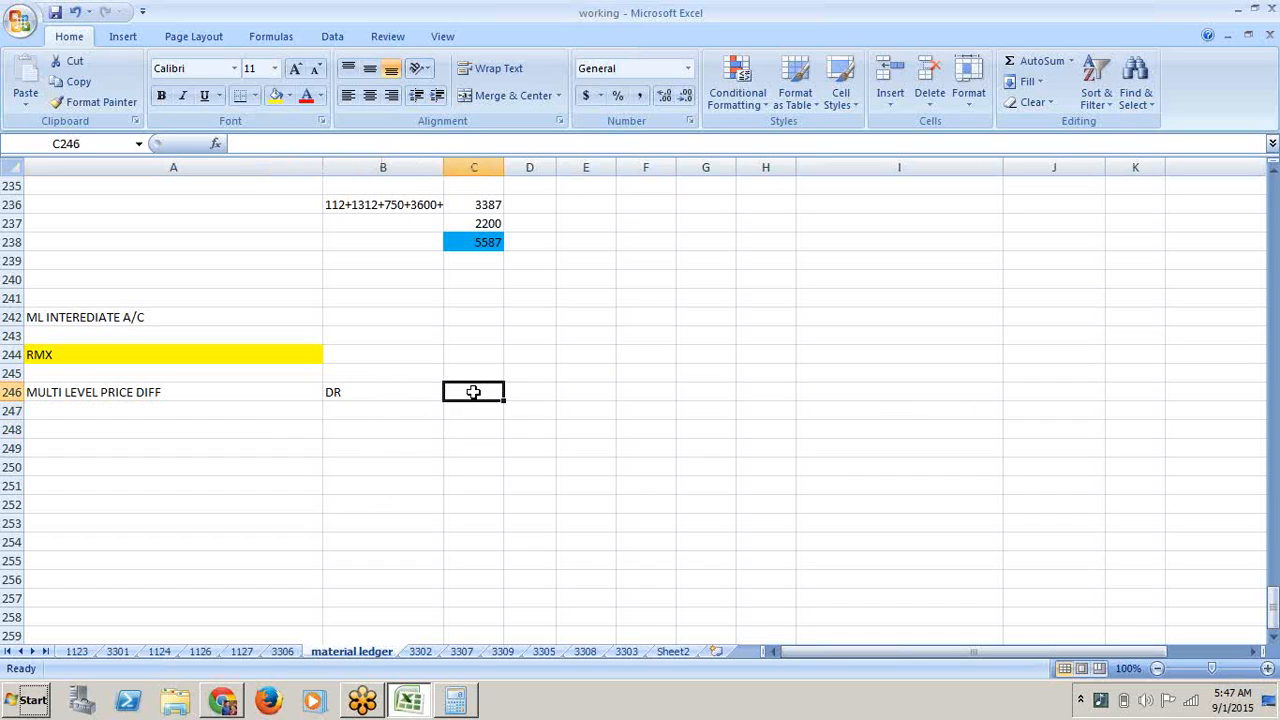
- Add a STOCK line in A247 and mark it as DR in B247
{"action": "left_click", "coordinate": [276, 414]}
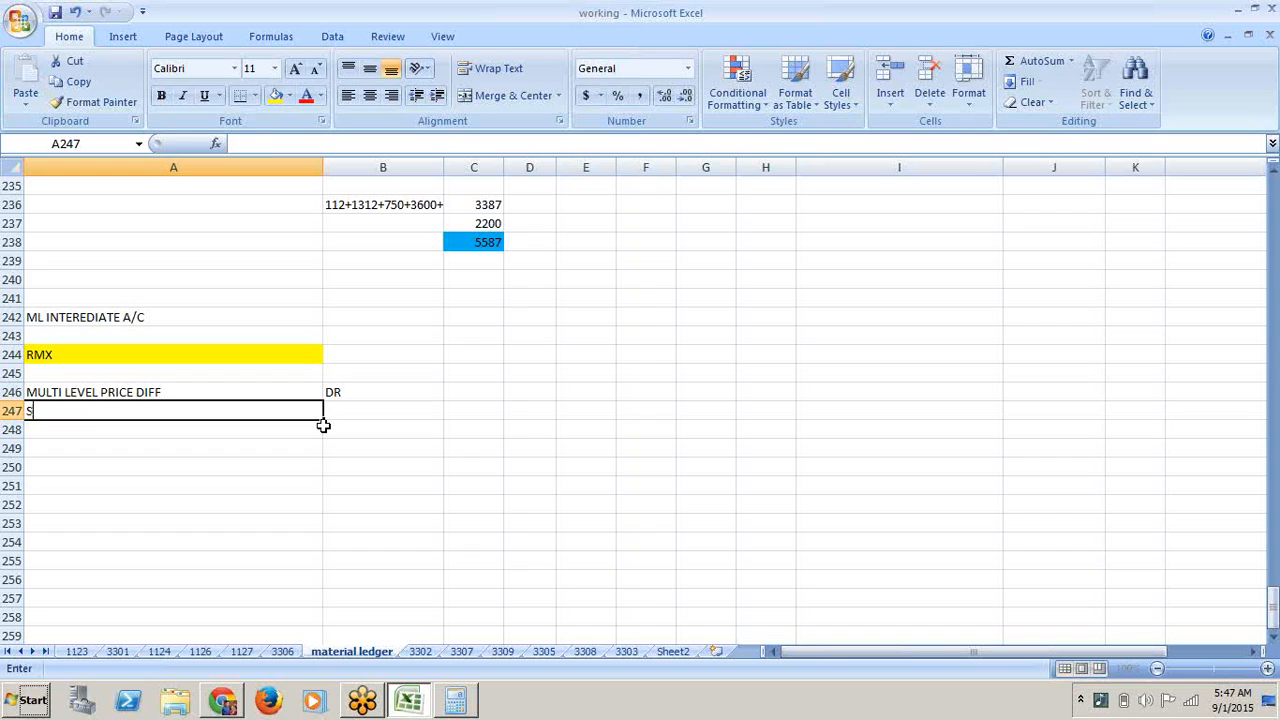
{"action": "type", "text": "STOCK"}
{"action": "left_click", "coordinate": [372, 409]}
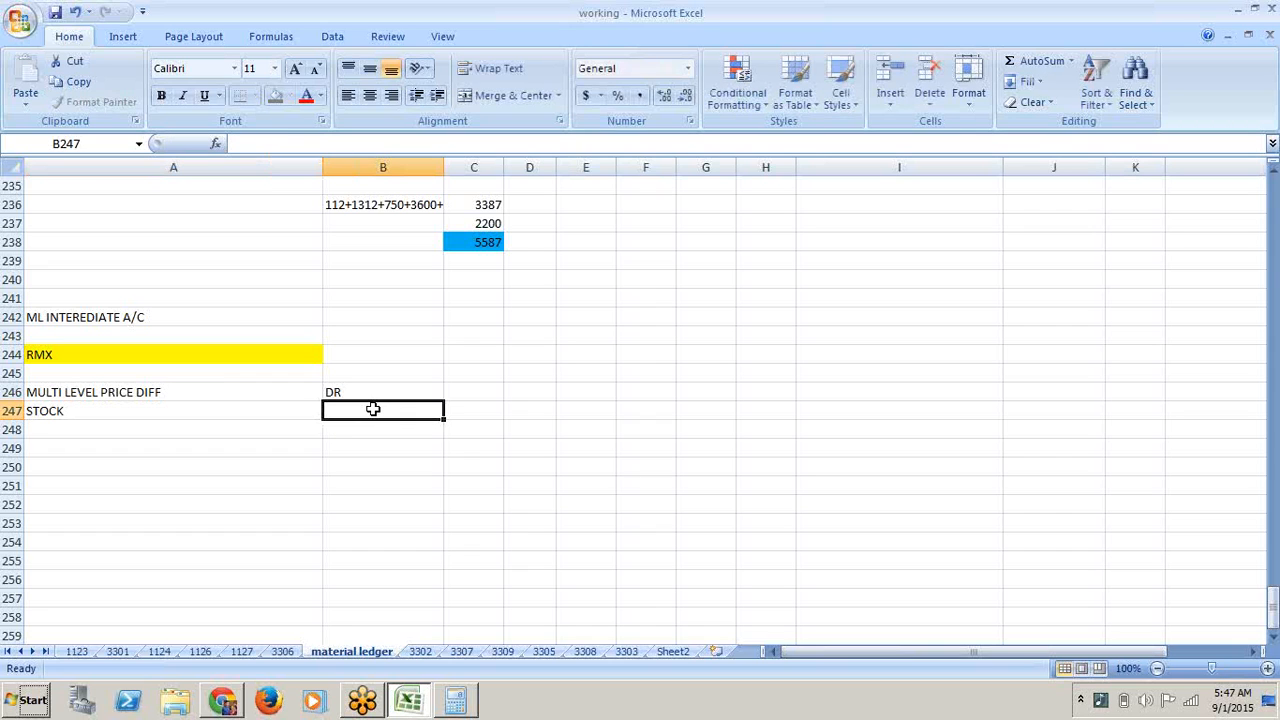
{"action": "type", "text": "DR"}
- Enter the RMX quantities in column D: 9KG for the multi level price difference and 1KG for stock
{"action": "left_click", "coordinate": [540, 393]}
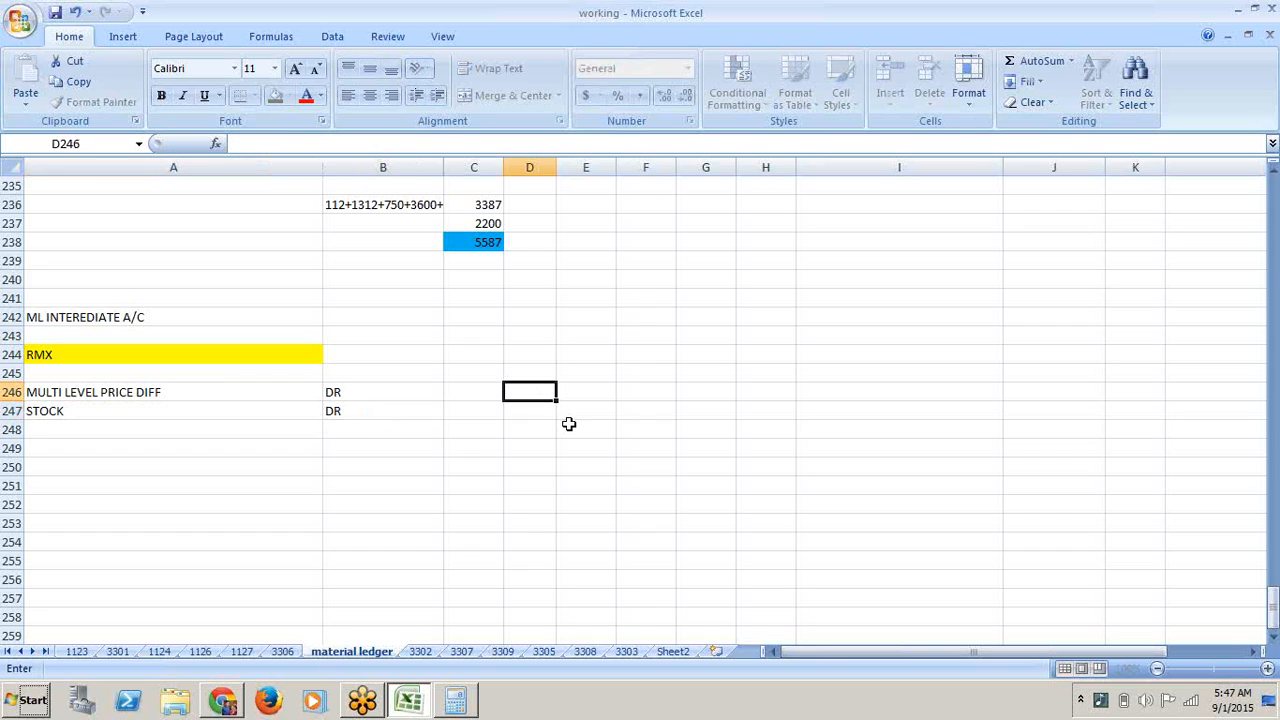
{"action": "type", "text": "9KG"}
{"action": "key", "text": "Return"}
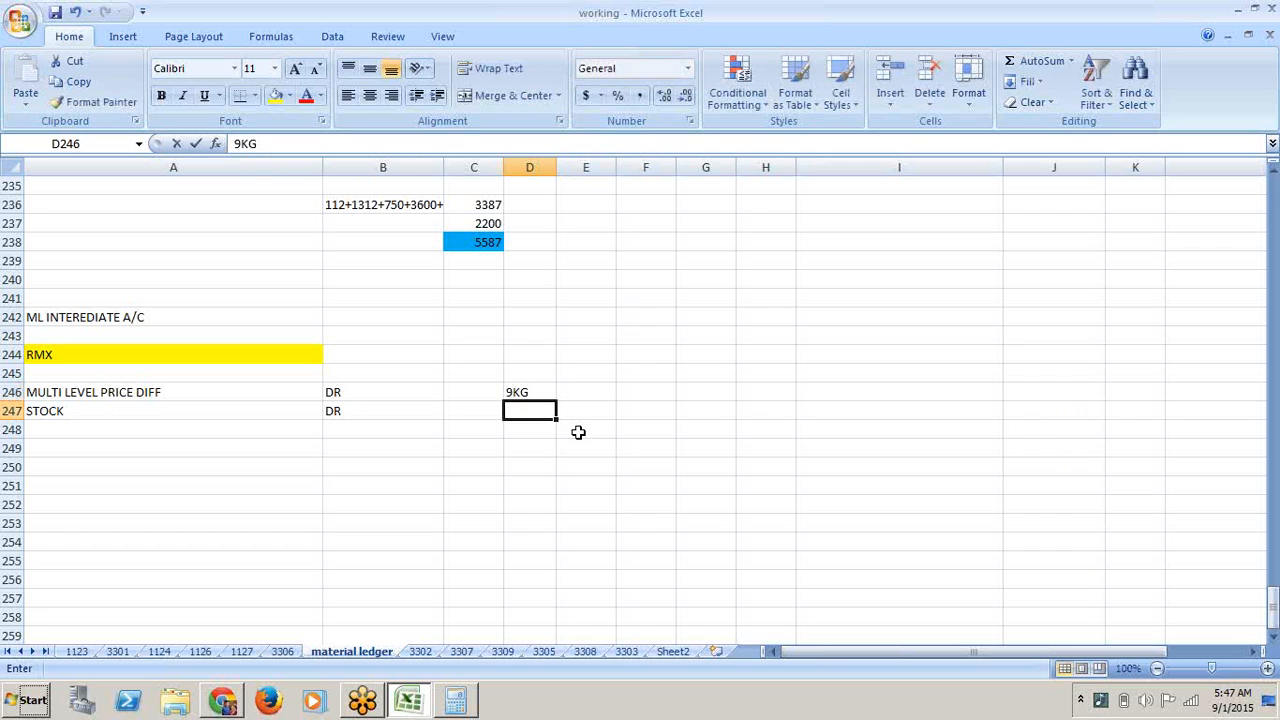
{"action": "type", "text": "1KG"}
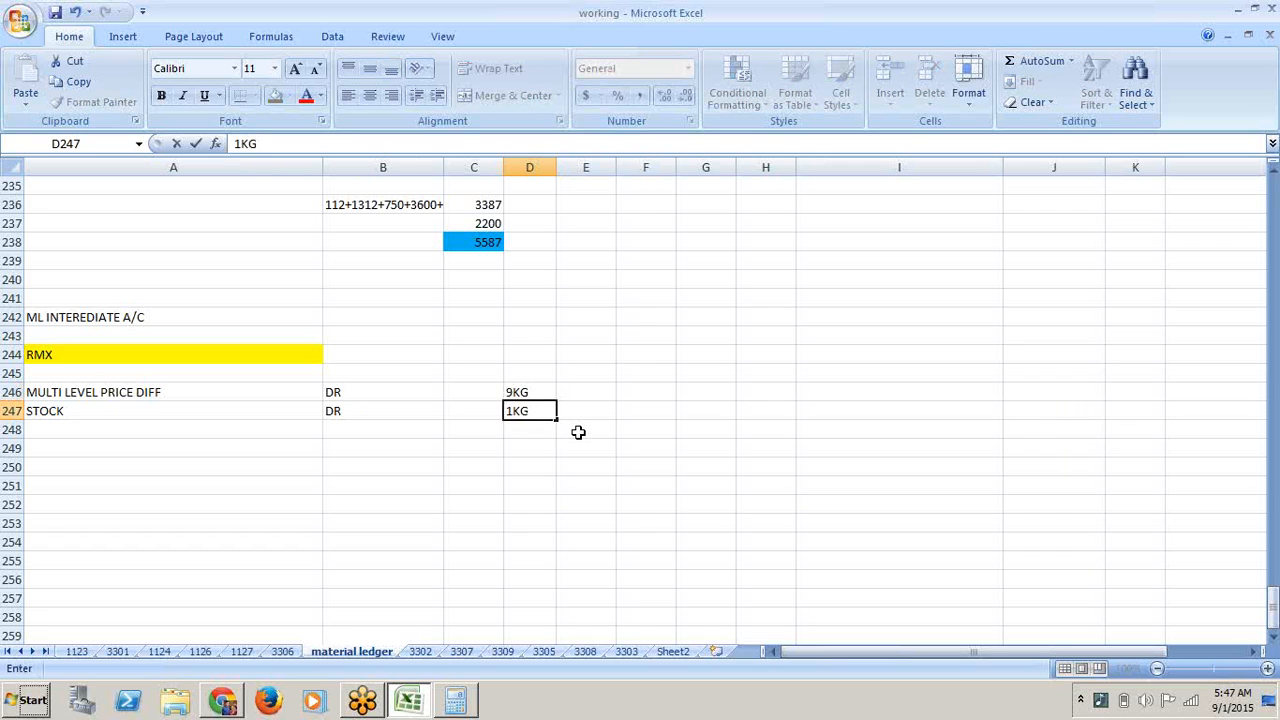
- Add a SINGLE LEVEL PRICE DIFF line in A248 and mark it as CR in B248
{"action": "left_click", "coordinate": [572, 482]}
{"action": "left_click", "coordinate": [251, 432]}
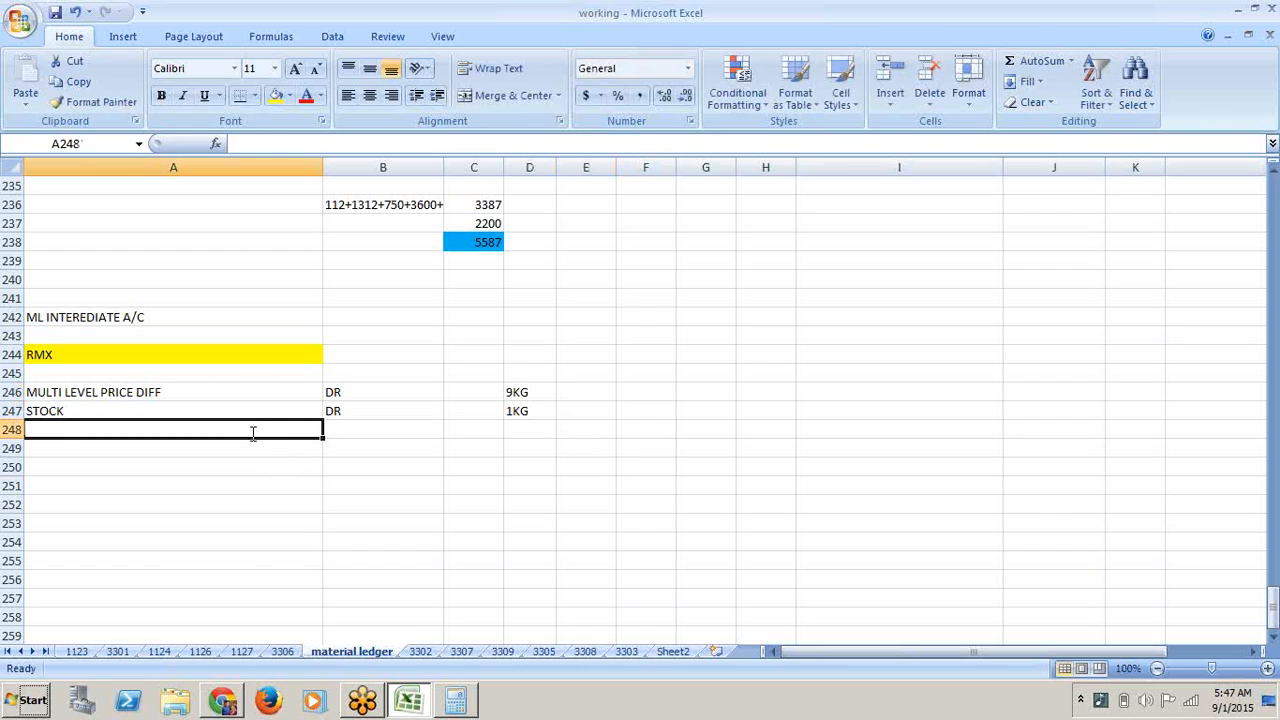
{"action": "type", "text": "SINGLE"}
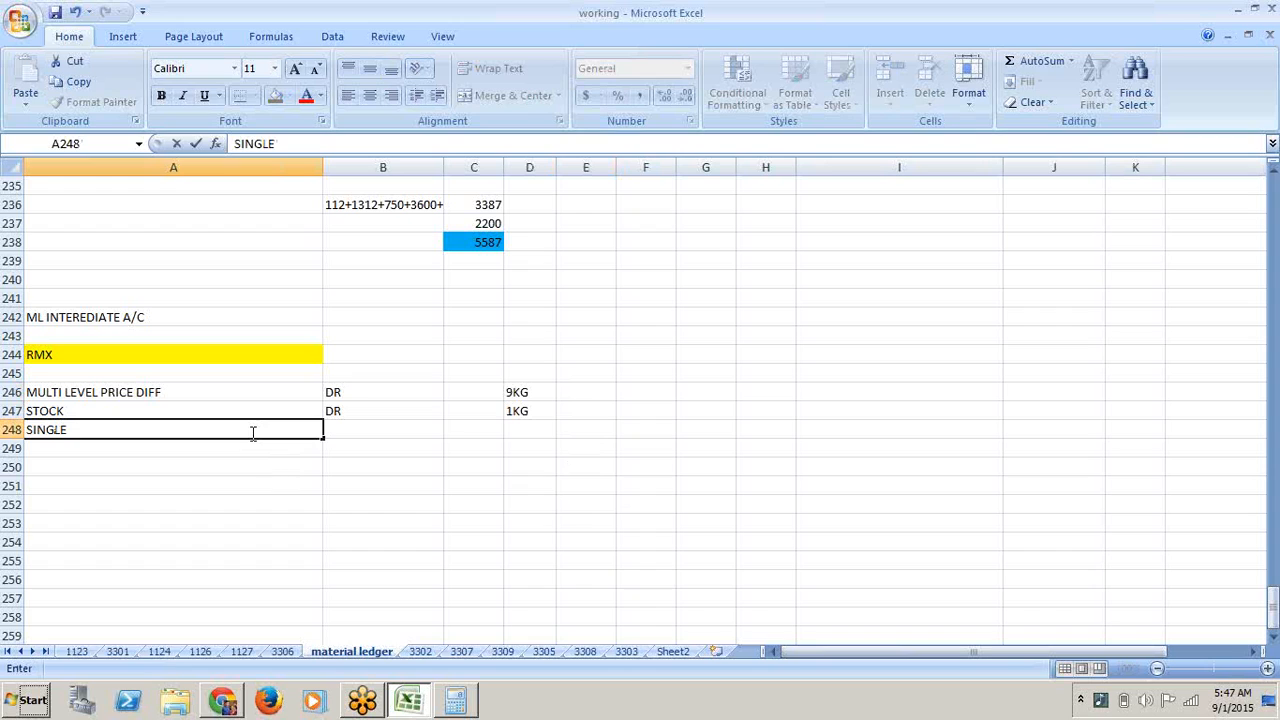
{"action": "type", "text": " LEVEL PRICE DIFF"}
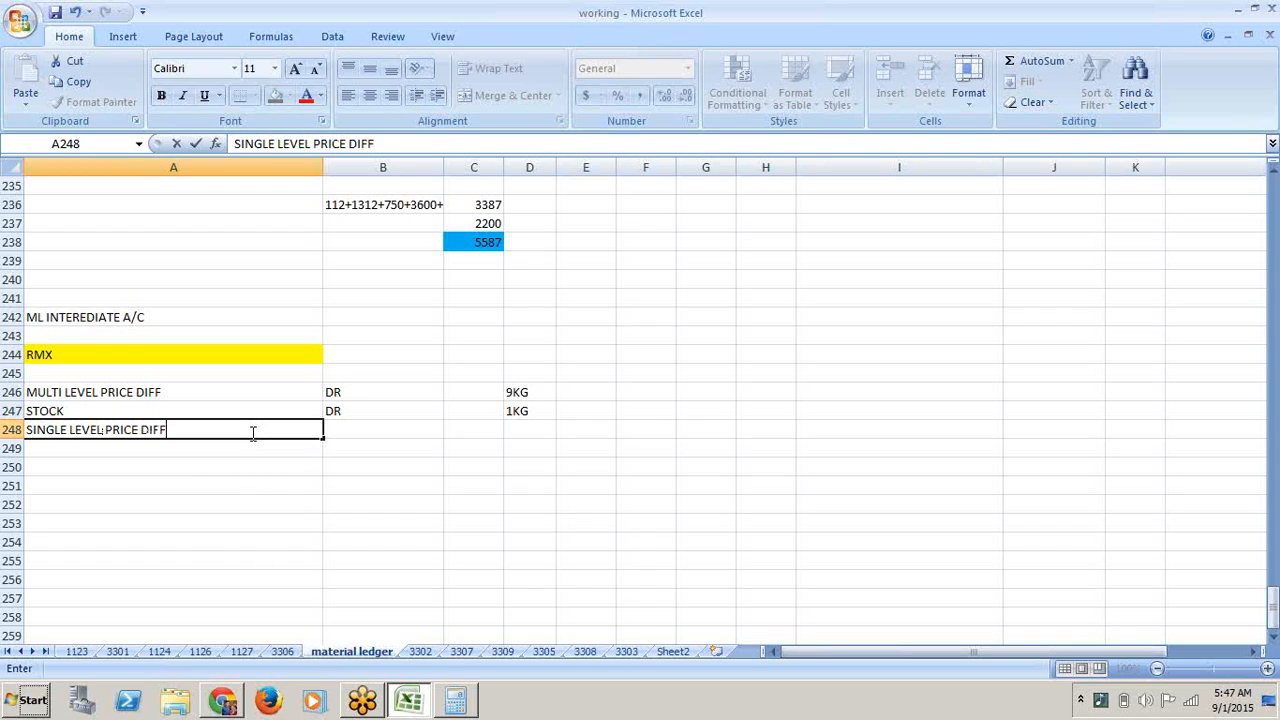
{"action": "key", "text": "Tab"}
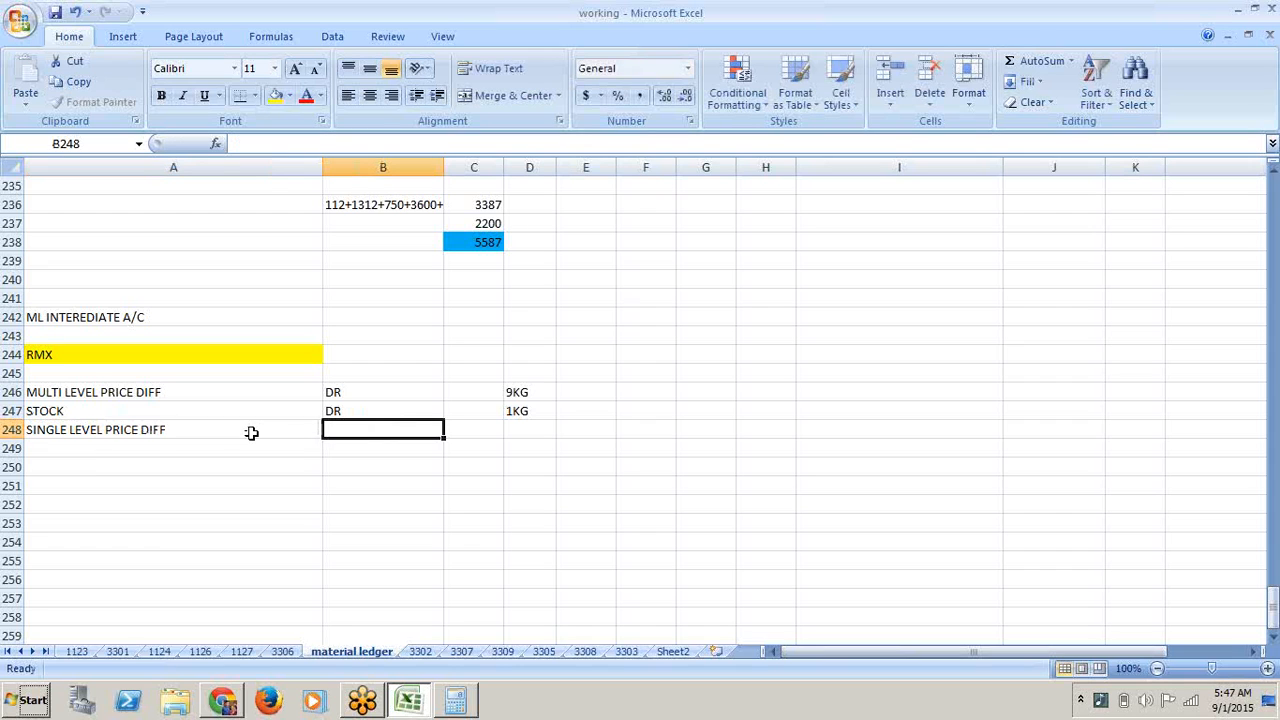
{"action": "type", "text": "CR"}
{"action": "left_click", "coordinate": [481, 430]}
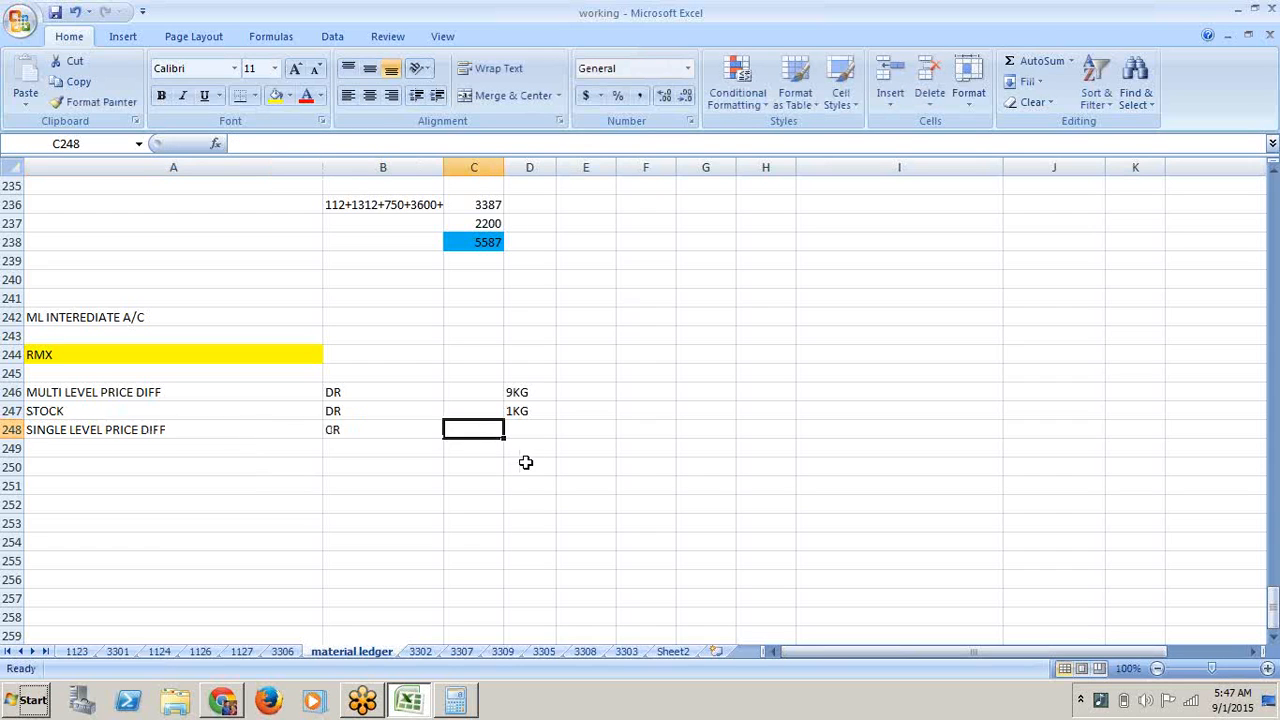
- Total the RMX price variances in C185:C186 with AutoSum, placing the sum in C187
{"action": "key", "text": "Up"}
{"action": "key", "text": "Up"}
{"action": "key", "text": "Up"}
{"action": "key", "text": "Up"}
{"action": "key", "text": "Up"}
{"action": "key", "text": "Up"}
{"action": "key", "text": "Up"}
{"action": "key", "text": "Up"}
{"action": "key", "text": "Up"}
{"action": "key", "text": "Up"}
{"action": "key", "text": "Up"}
{"action": "key", "text": "Up"}
{"action": "key", "text": "Up"}
{"action": "key", "text": "Up"}
{"action": "key", "text": "Up"}
{"action": "key", "text": "Up"}
{"action": "key", "text": "Up"}
{"action": "key", "text": "Up"}
{"action": "key", "text": "Up"}
{"action": "key", "text": "Up"}
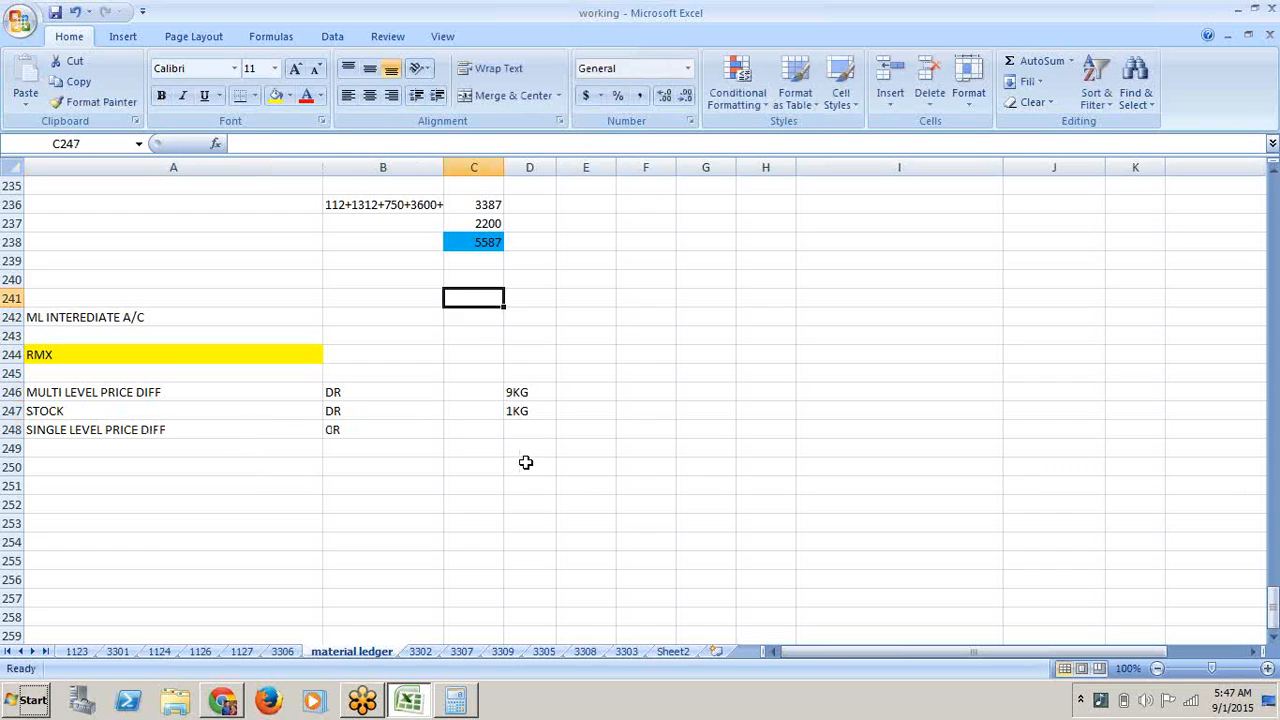
{"action": "key", "text": "Up"}
{"action": "key", "text": "Up"}
{"action": "key", "text": "Up"}
{"action": "key", "text": "Up"}
{"action": "key", "text": "Up"}
{"action": "key", "text": "Up"}
{"action": "key", "text": "Up"}
{"action": "key", "text": "Up"}
{"action": "key", "text": "Up"}
{"action": "key", "text": "Up"}
{"action": "key", "text": "Up"}
{"action": "key", "text": "Up"}
{"action": "key", "text": "Up"}
{"action": "key", "text": "Up"}
{"action": "key", "text": "Up"}
{"action": "key", "text": "Up"}
{"action": "key", "text": "Up"}
{"action": "key", "text": "Up"}
{"action": "key", "text": "Up"}
{"action": "key", "text": "Up"}
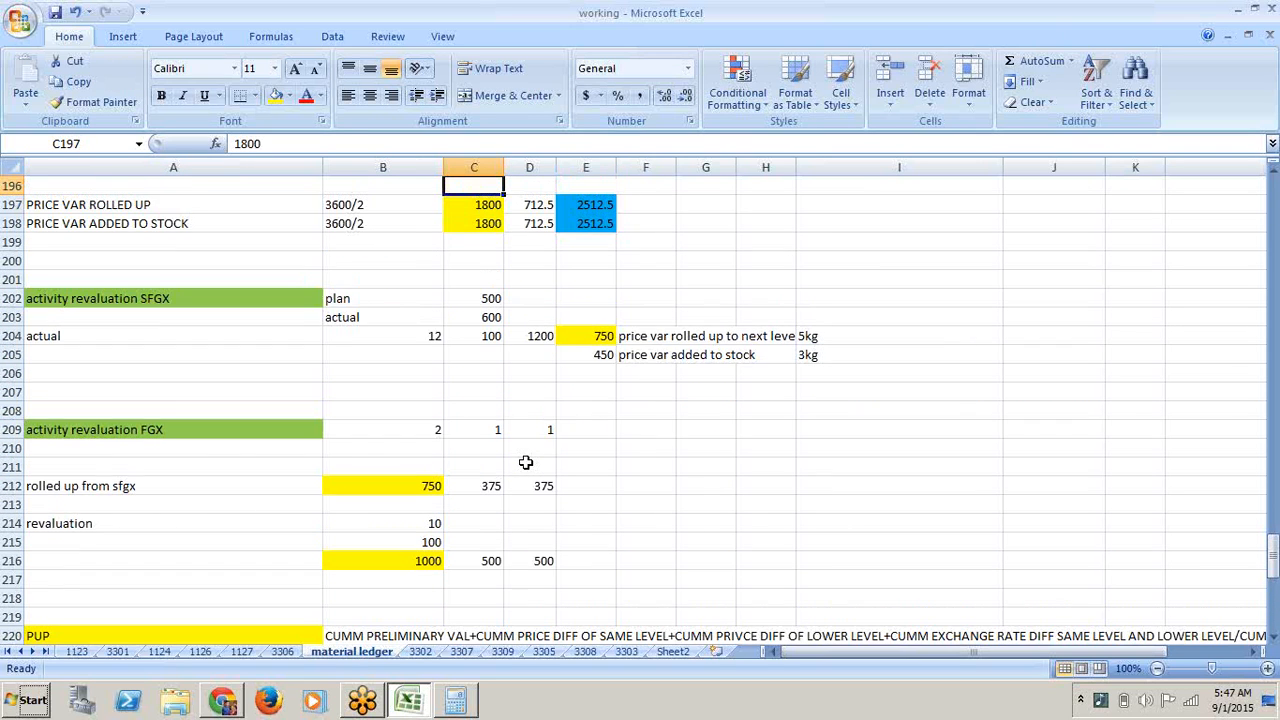
{"action": "key", "text": "Up"}
{"action": "key", "text": "Up"}
{"action": "key", "text": "Up"}
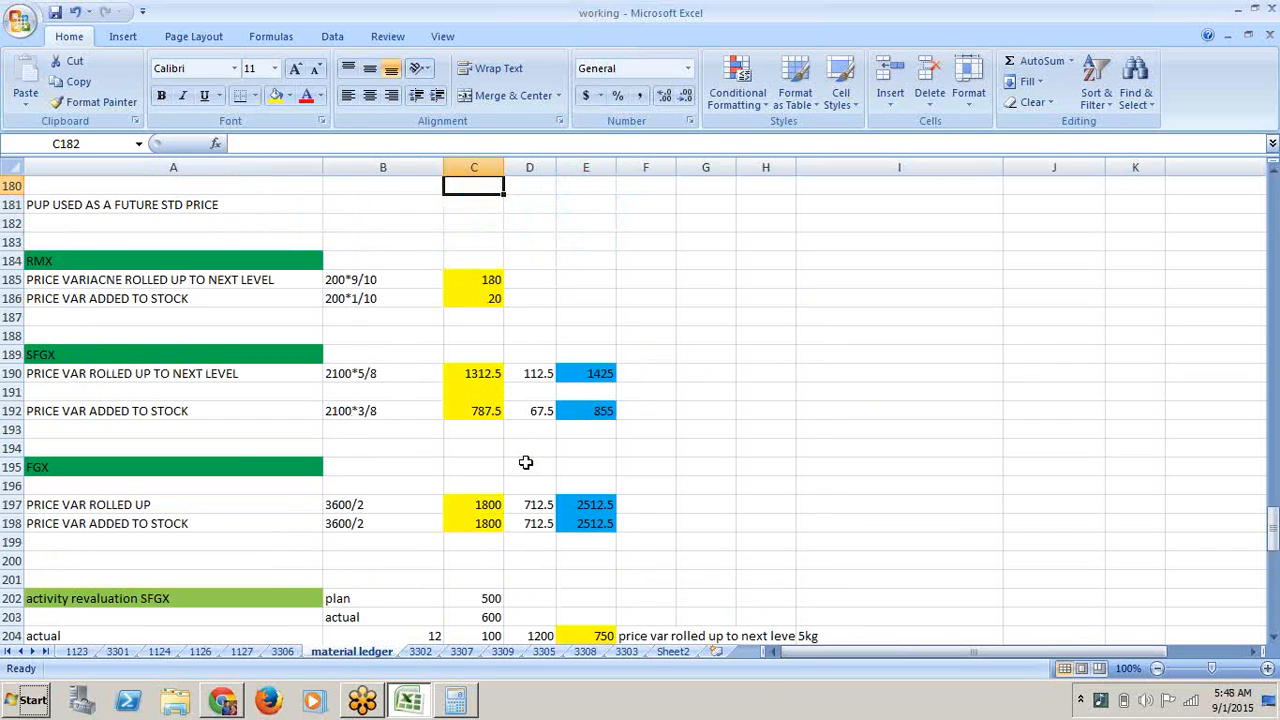
{"action": "left_click_drag", "start_coordinate": [490, 279], "coordinate": [489, 307]}
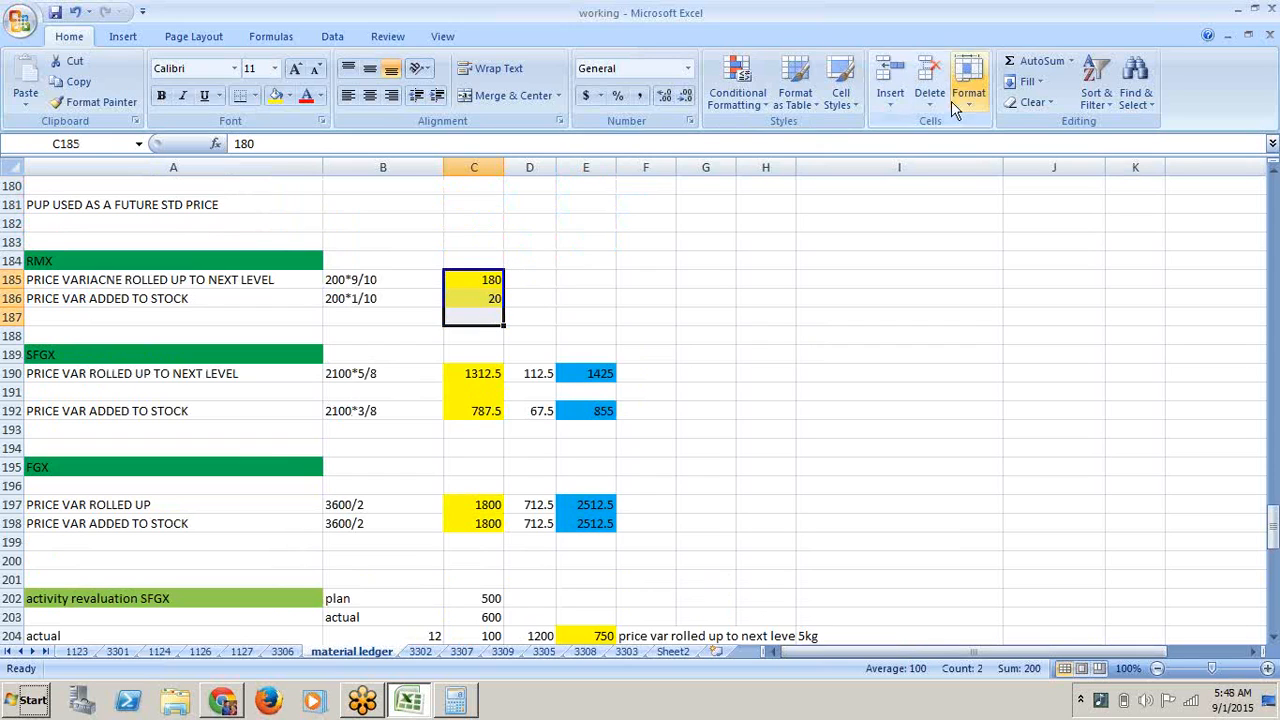
{"action": "left_click", "coordinate": [1010, 66]}
{"action": "left_click", "coordinate": [882, 295]}
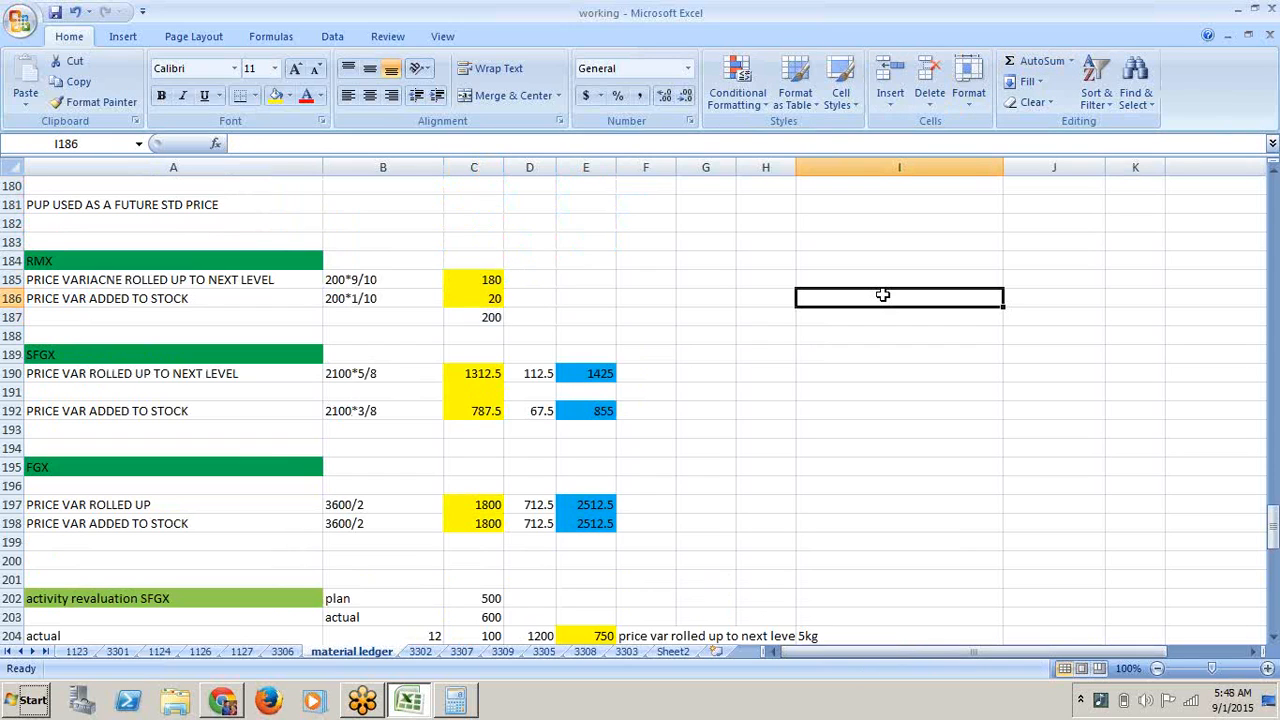
- Enter the RMX amounts in column C: 200 for single level price difference, 180 for multi level price difference and 20 for stock
{"action": "key", "text": "Down"}
{"action": "key", "text": "Down"}
{"action": "key", "text": "Down"}
{"action": "key", "text": "Down"}
{"action": "key", "text": "Down"}
{"action": "key", "text": "Down"}
{"action": "key", "text": "Down"}
{"action": "key", "text": "Down"}
{"action": "key", "text": "Down"}
{"action": "key", "text": "Down"}
{"action": "key", "text": "Down"}
{"action": "key", "text": "Down"}
{"action": "key", "text": "Down"}
{"action": "key", "text": "Down"}
{"action": "key", "text": "Down"}
{"action": "key", "text": "Down"}
{"action": "key", "text": "Down"}
{"action": "key", "text": "Down"}
{"action": "key", "text": "Down"}
{"action": "key", "text": "Down"}
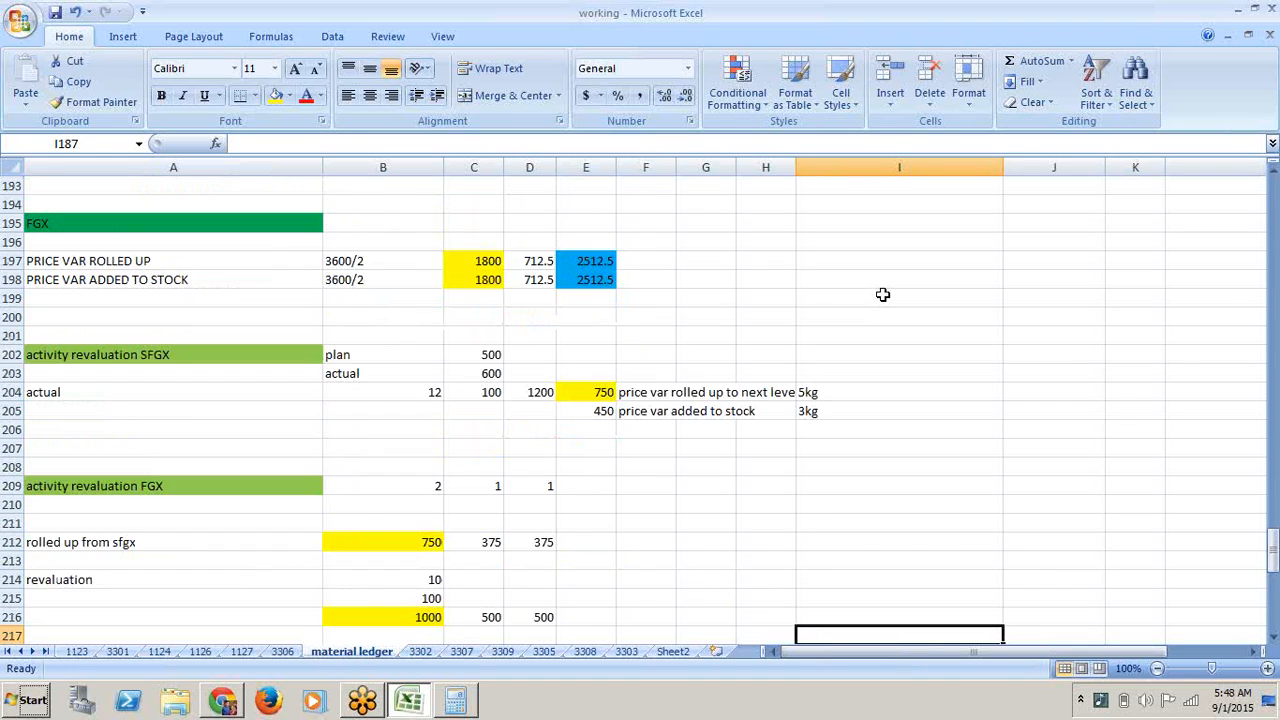
{"action": "key", "text": "Down"}
{"action": "key", "text": "Down"}
{"action": "key", "text": "Down"}
{"action": "key", "text": "Down"}
{"action": "key", "text": "Down"}
{"action": "key", "text": "Down"}
{"action": "key", "text": "Down"}
{"action": "key", "text": "Down"}
{"action": "key", "text": "Down"}
{"action": "key", "text": "Down"}
{"action": "key", "text": "Down"}
{"action": "key", "text": "Down"}
{"action": "key", "text": "Down"}
{"action": "key", "text": "Down"}
{"action": "key", "text": "Down"}
{"action": "key", "text": "Down"}
{"action": "key", "text": "Down"}
{"action": "key", "text": "Down"}
{"action": "key", "text": "Down"}
{"action": "key", "text": "Down"}
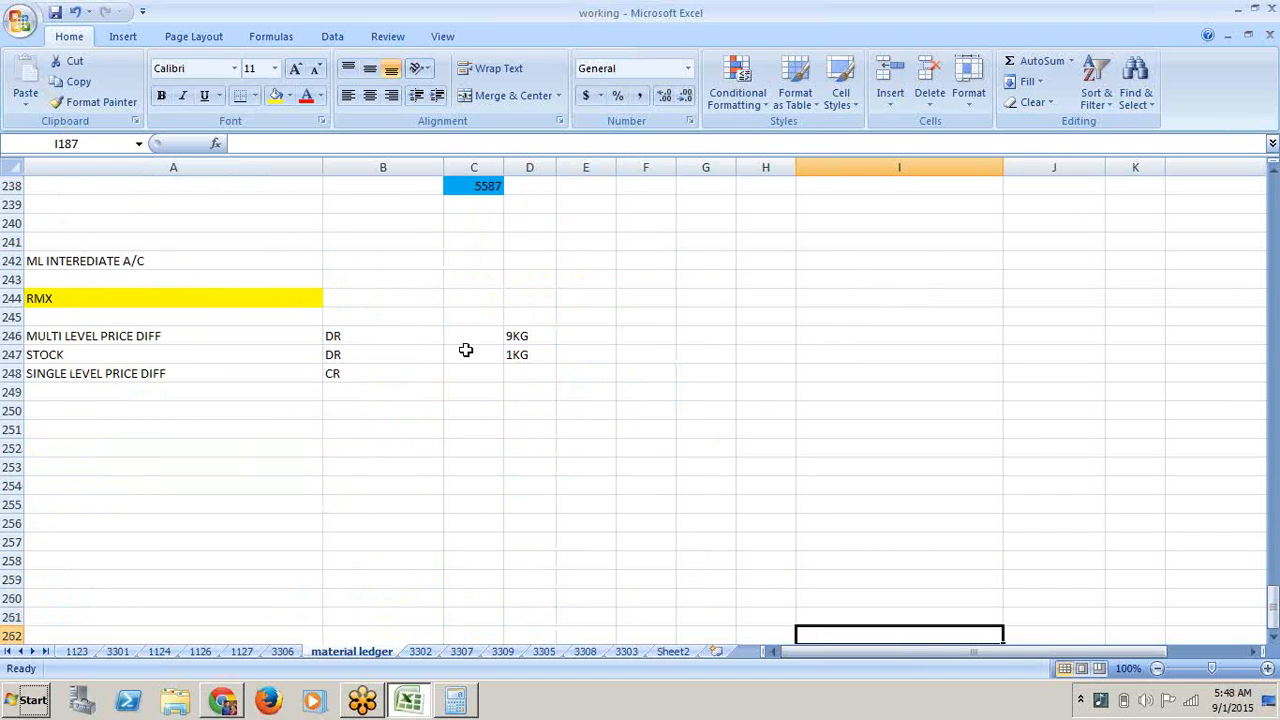
{"action": "left_click", "coordinate": [471, 372]}
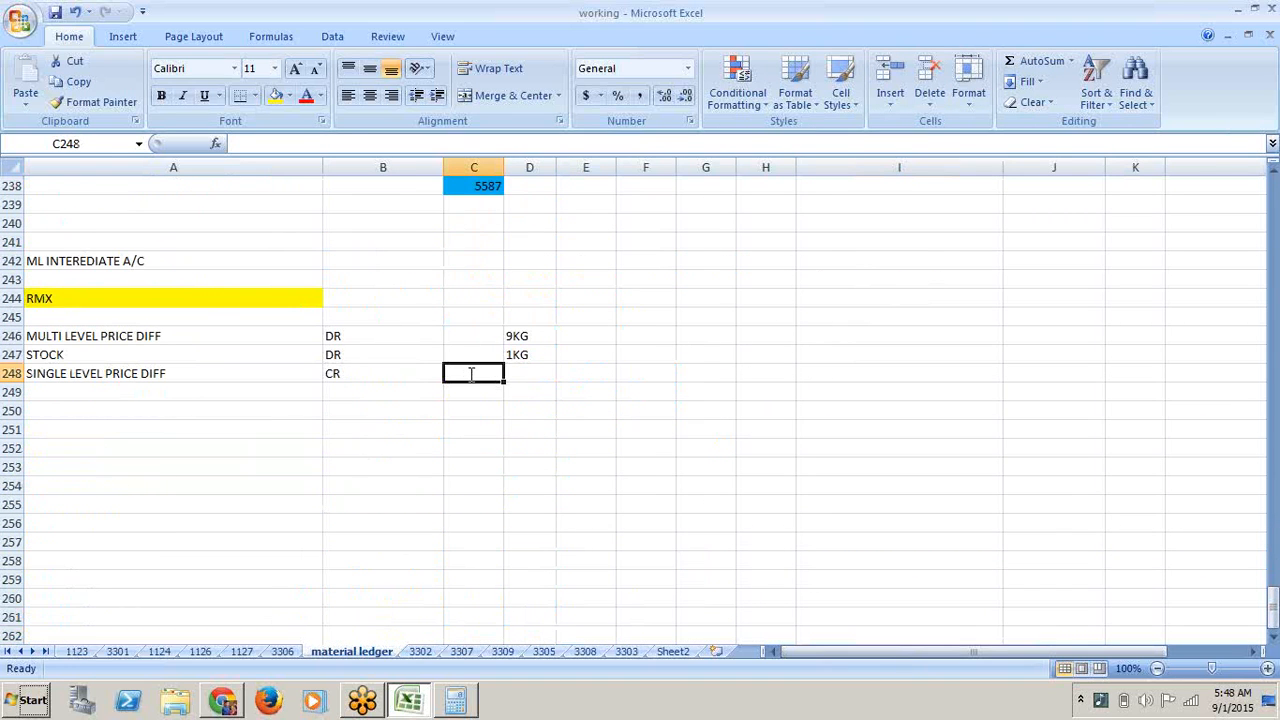
{"action": "type", "text": "200"}
{"action": "key", "text": "Up"}
{"action": "key", "text": "Up"}
{"action": "type", "text": "1"}
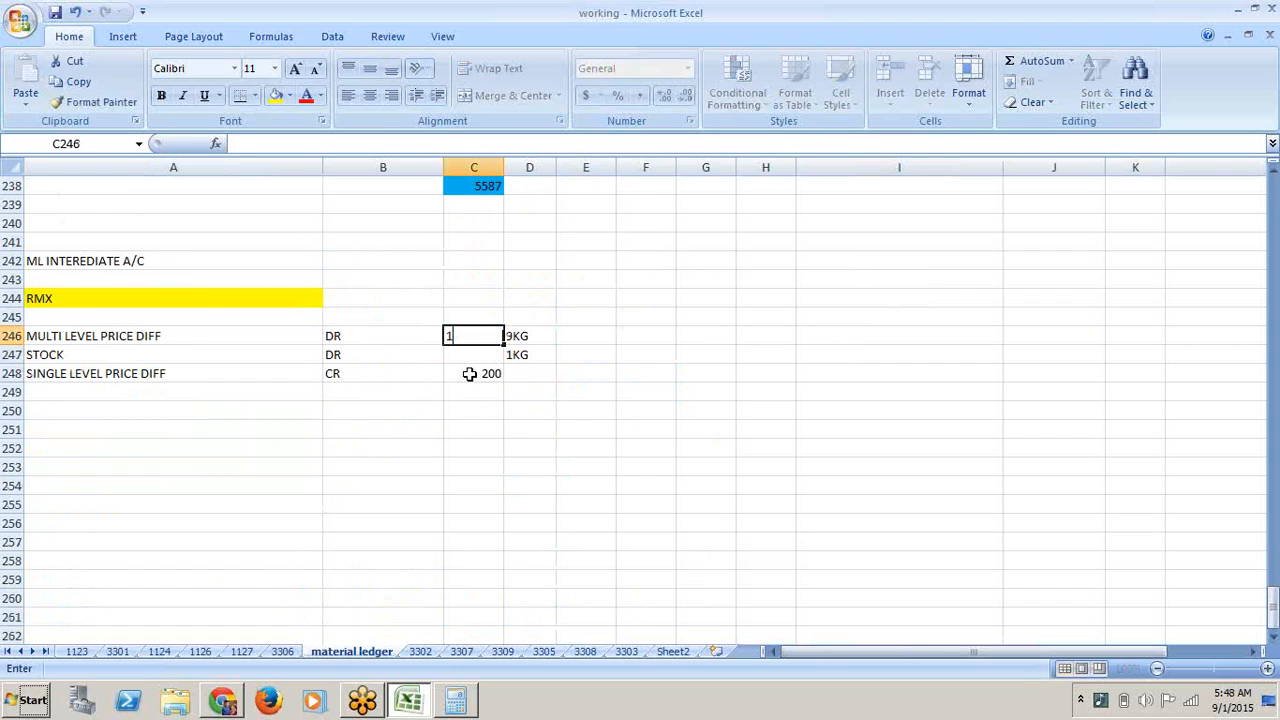
{"action": "type", "text": "80"}
{"action": "key", "text": "Down"}
{"action": "type", "text": "20"}
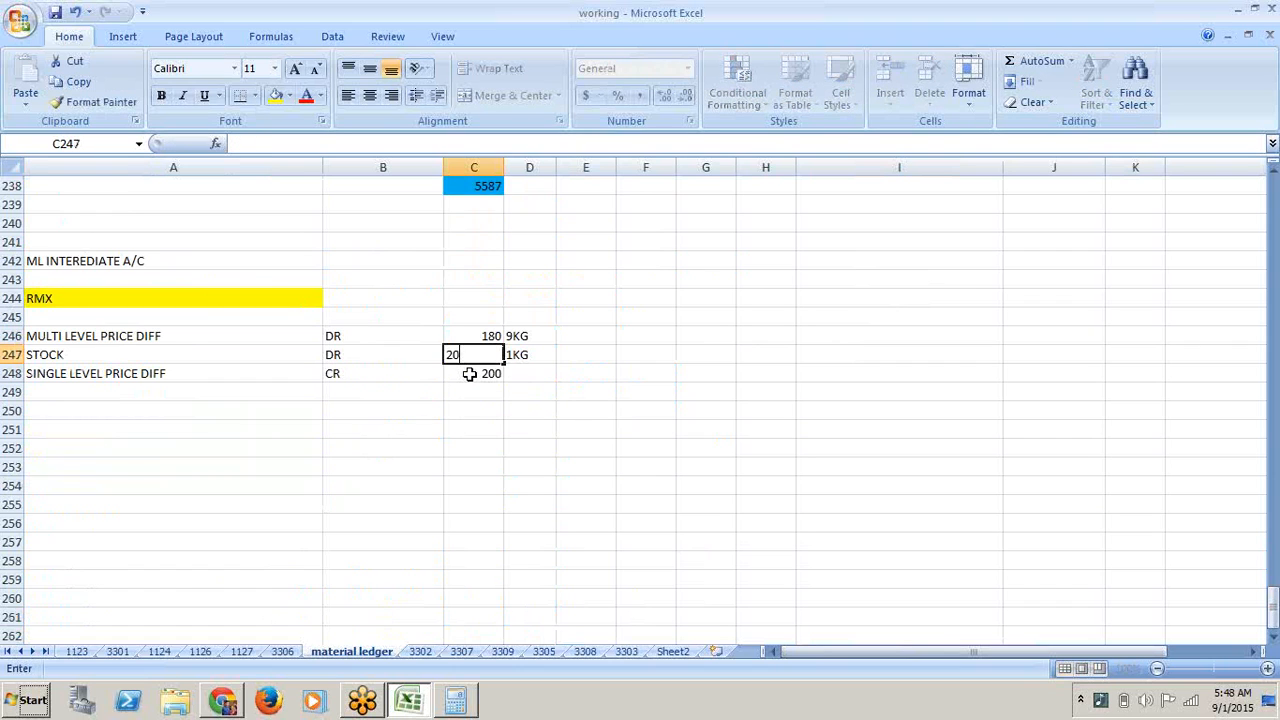
{"action": "left_click", "coordinate": [555, 480]}
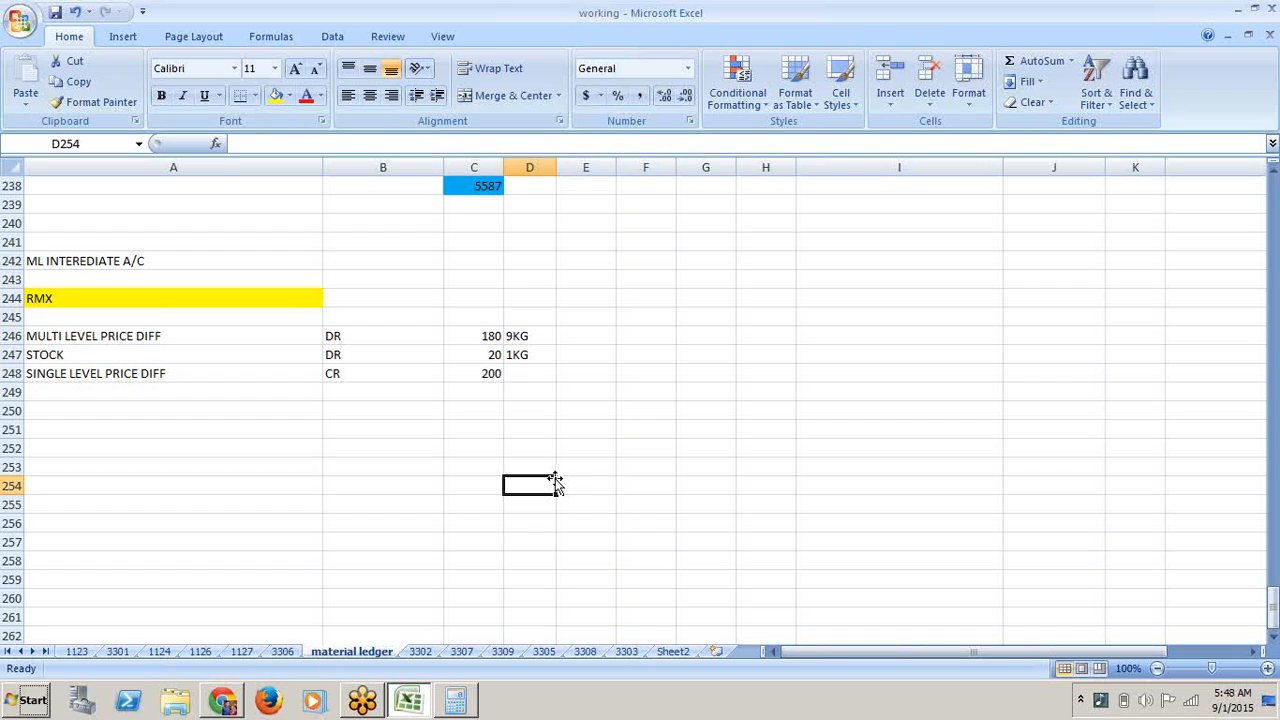
- Add an SFGX heading in A251 and fill it with yellow
{"action": "left_click", "coordinate": [226, 435]}
{"action": "type", "text": "SFGX"}
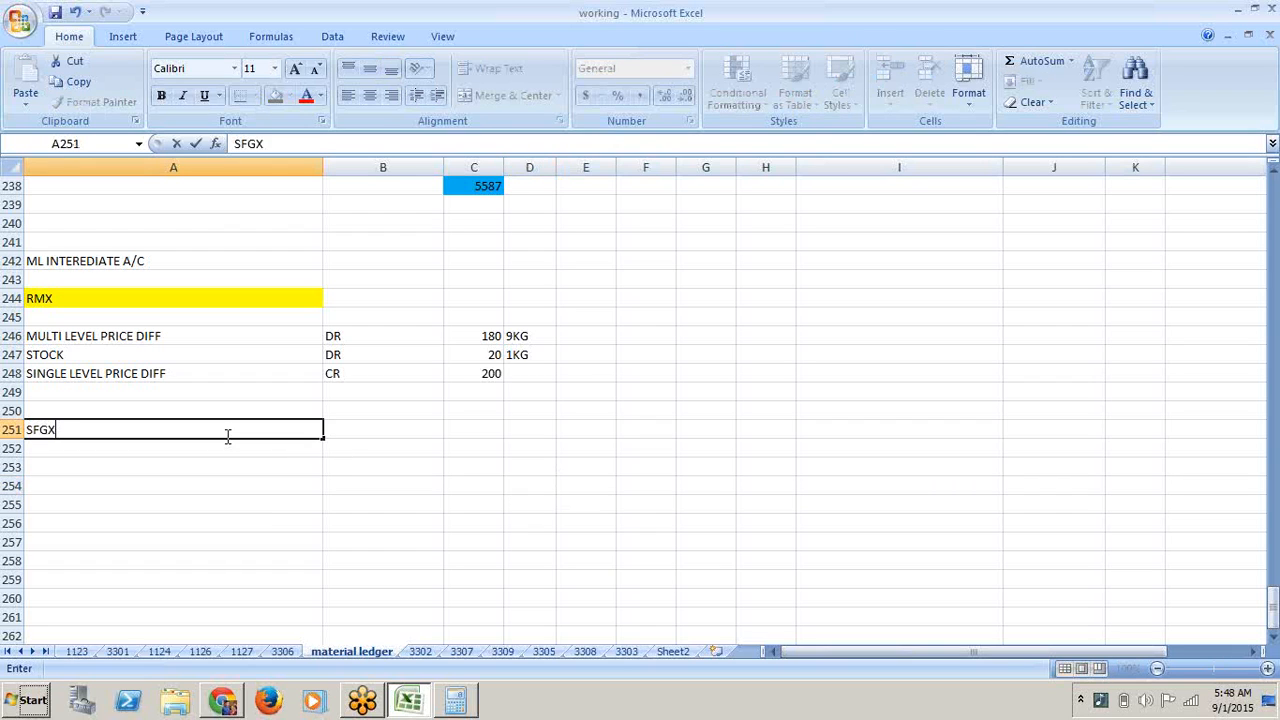
{"action": "left_click", "coordinate": [283, 522]}
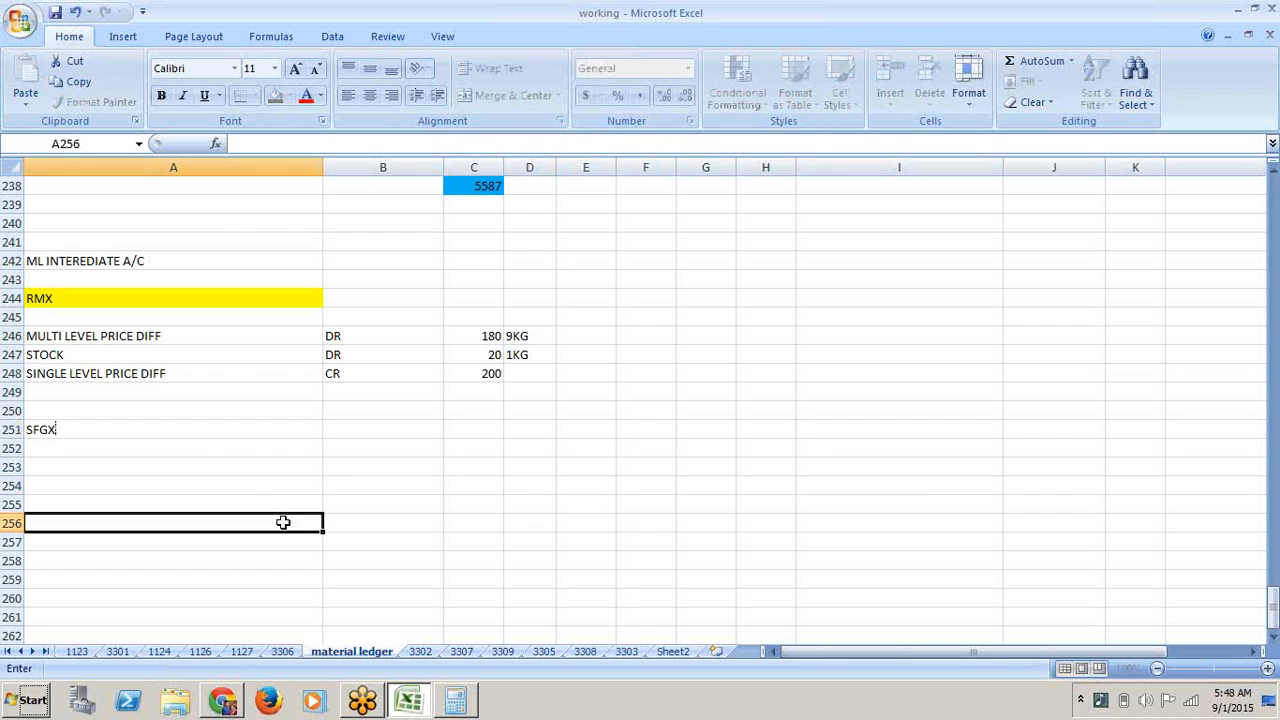
{"action": "left_click", "coordinate": [253, 428]}
{"action": "left_click", "coordinate": [275, 97]}
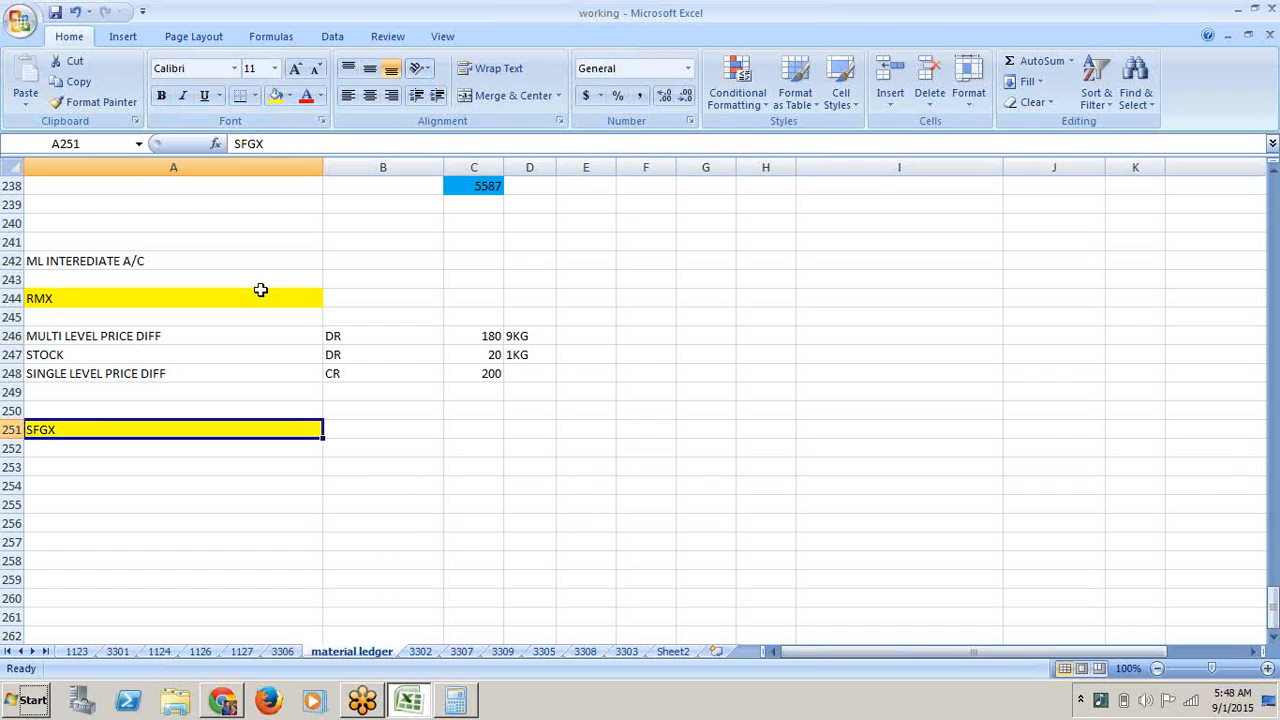
- Examine the SFGX price variance calculations above, checking the formula in D192 for the RMX variance share added to stock
{"action": "key", "text": "Down"}
{"action": "key", "text": "Down"}
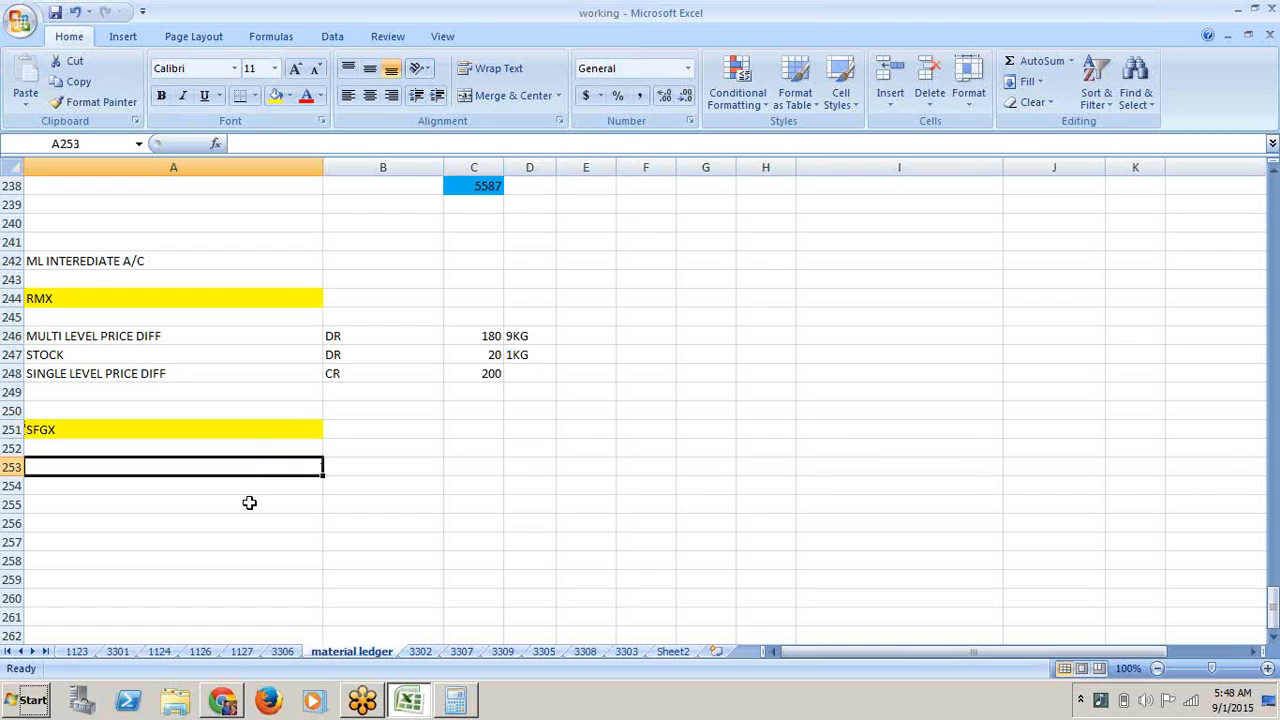
{"action": "key", "text": "Down"}
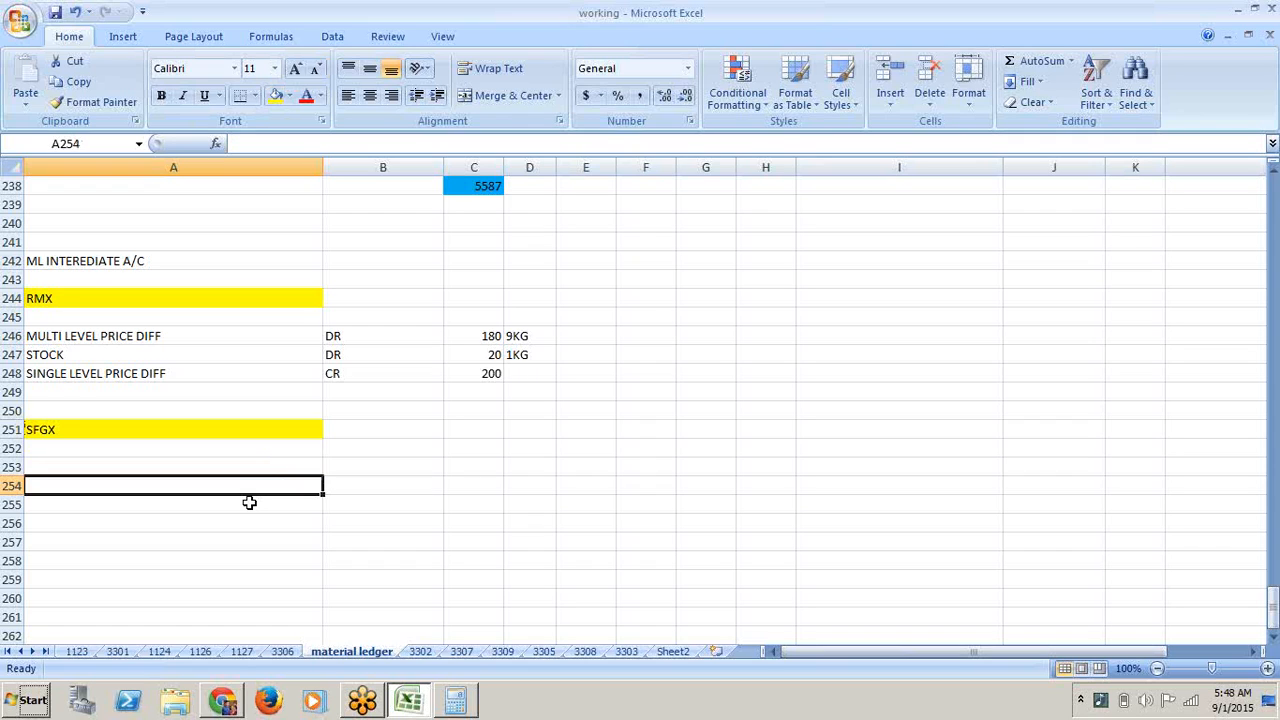
{"action": "key", "text": "Up"}
{"action": "key", "text": "Up"}
{"action": "key", "text": "Up"}
{"action": "key", "text": "Up"}
{"action": "key", "text": "Up"}
{"action": "key", "text": "Up"}
{"action": "key", "text": "Up"}
{"action": "key", "text": "Up"}
{"action": "key", "text": "Up"}
{"action": "key", "text": "Up"}
{"action": "key", "text": "Up"}
{"action": "key", "text": "Up"}
{"action": "key", "text": "Up"}
{"action": "key", "text": "Up"}
{"action": "key", "text": "Up"}
{"action": "key", "text": "Up"}
{"action": "key", "text": "Up"}
{"action": "key", "text": "Up"}
{"action": "key", "text": "Up"}
{"action": "key", "text": "Up"}
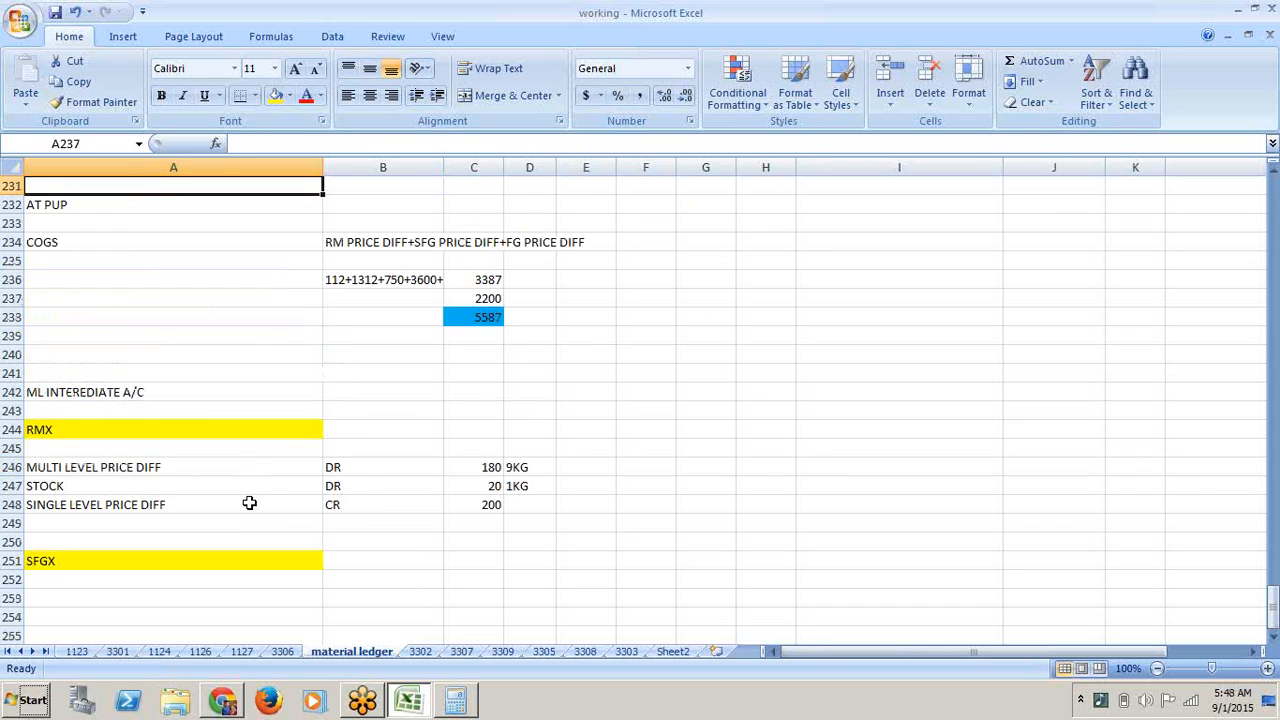
{"action": "key", "text": "Up"}
{"action": "key", "text": "Up"}
{"action": "key", "text": "Up"}
{"action": "key", "text": "Up"}
{"action": "key", "text": "Up"}
{"action": "key", "text": "Up"}
{"action": "key", "text": "Up"}
{"action": "key", "text": "Up"}
{"action": "key", "text": "Up"}
{"action": "key", "text": "Up"}
{"action": "key", "text": "Up"}
{"action": "key", "text": "Up"}
{"action": "key", "text": "Up"}
{"action": "key", "text": "Up"}
{"action": "key", "text": "Up"}
{"action": "key", "text": "Up"}
{"action": "key", "text": "Up"}
{"action": "key", "text": "Up"}
{"action": "key", "text": "Up"}
{"action": "key", "text": "Up"}
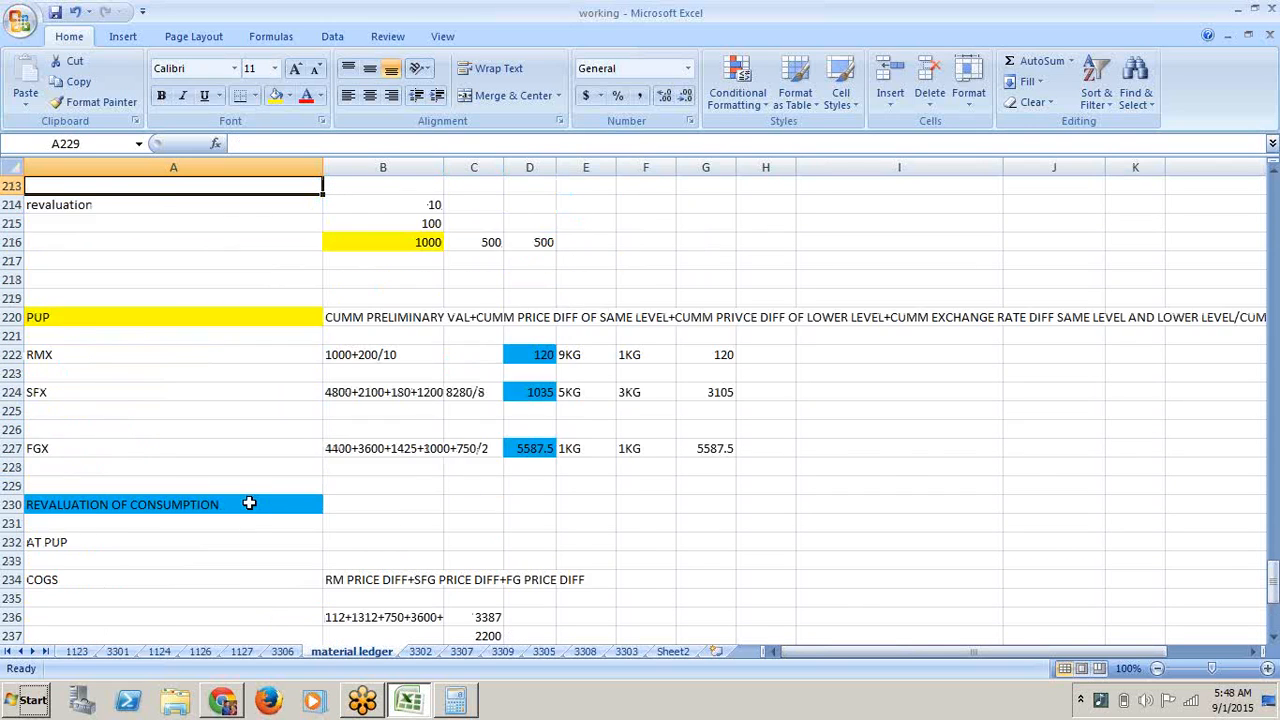
{"action": "key", "text": "Up"}
{"action": "key", "text": "Up"}
{"action": "key", "text": "Up"}
{"action": "key", "text": "Up"}
{"action": "key", "text": "Up"}
{"action": "key", "text": "Up"}
{"action": "key", "text": "Up"}
{"action": "key", "text": "Up"}
{"action": "key", "text": "Up"}
{"action": "key", "text": "Up"}
{"action": "key", "text": "Up"}
{"action": "key", "text": "Up"}
{"action": "key", "text": "Up"}
{"action": "key", "text": "Up"}
{"action": "key", "text": "Up"}
{"action": "key", "text": "Up"}
{"action": "key", "text": "Up"}
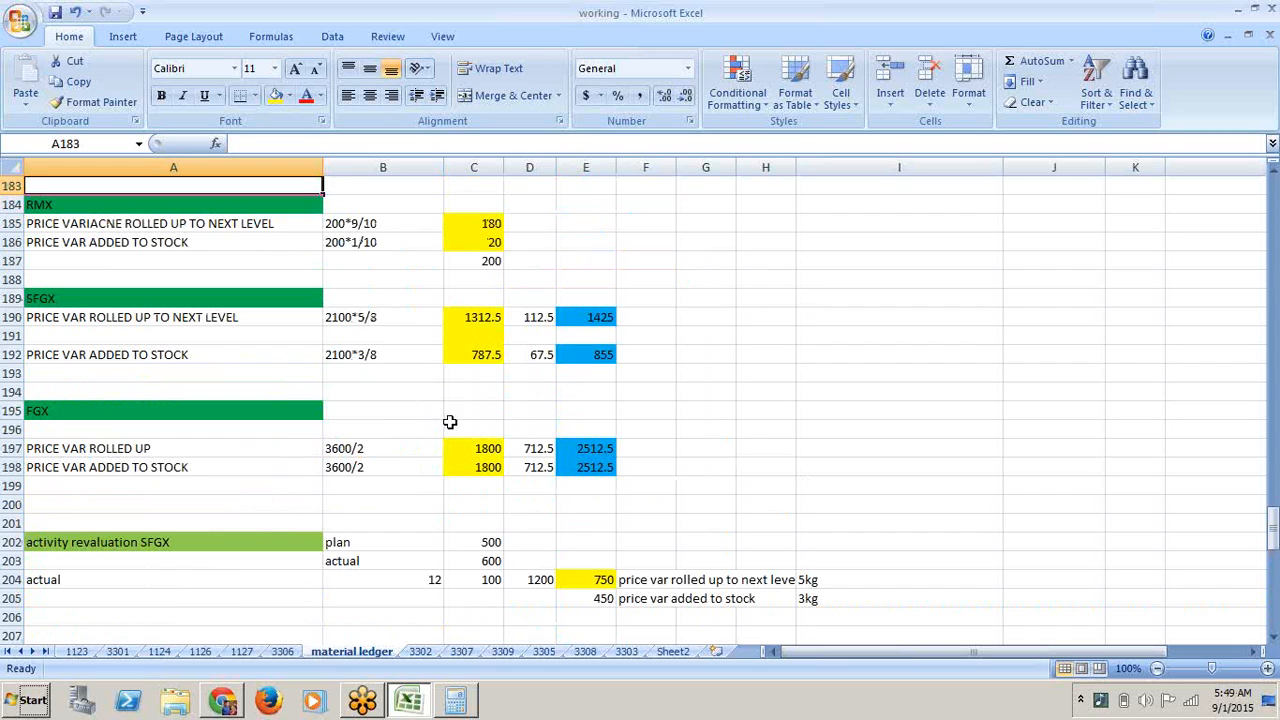
{"action": "left_click", "coordinate": [543, 353]}
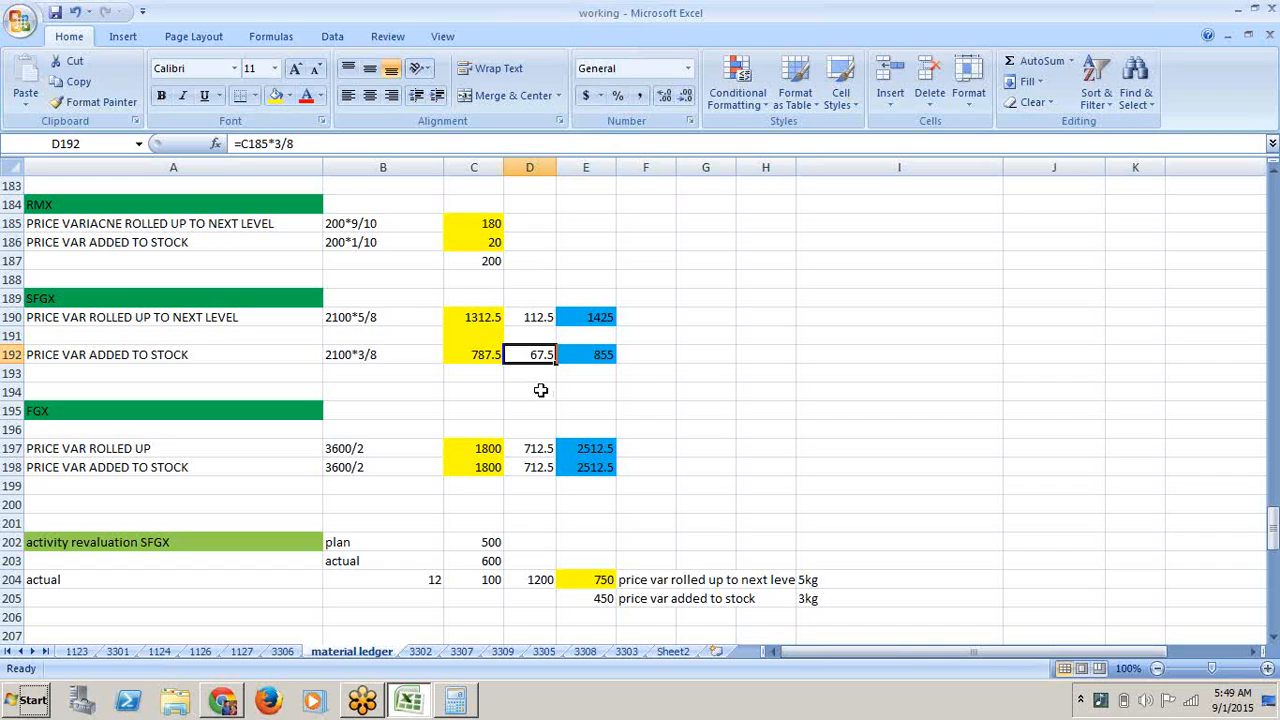
- Add a STOCK line in A254 under the SFGX heading, marked DR in B254 with 67.5 in C254
{"action": "key", "text": "Down"}
{"action": "key", "text": "Down"}
{"action": "key", "text": "Down"}
{"action": "key", "text": "Down"}
{"action": "key", "text": "Down"}
{"action": "key", "text": "Down"}
{"action": "key", "text": "Down"}
{"action": "key", "text": "Down"}
{"action": "key", "text": "Down"}
{"action": "key", "text": "Down"}
{"action": "key", "text": "Down"}
{"action": "key", "text": "Down"}
{"action": "key", "text": "Down"}
{"action": "key", "text": "Down"}
{"action": "key", "text": "Down"}
{"action": "key", "text": "Down"}
{"action": "key", "text": "Down"}
{"action": "key", "text": "Down"}
{"action": "key", "text": "Down"}
{"action": "key", "text": "Down"}
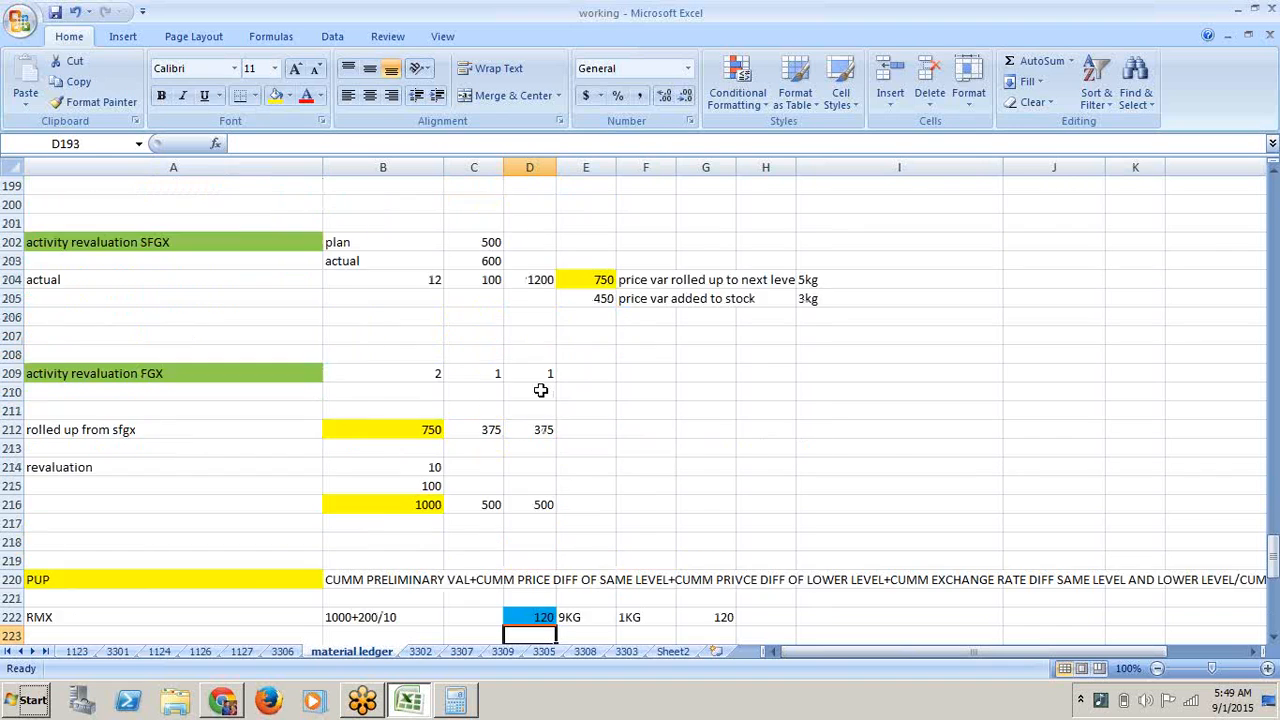
{"action": "key", "text": "Down"}
{"action": "key", "text": "Down"}
{"action": "key", "text": "Down"}
{"action": "key", "text": "Down"}
{"action": "key", "text": "Down"}
{"action": "key", "text": "Down"}
{"action": "key", "text": "Down"}
{"action": "key", "text": "Down"}
{"action": "key", "text": "Down"}
{"action": "key", "text": "Down"}
{"action": "key", "text": "Down"}
{"action": "key", "text": "Down"}
{"action": "key", "text": "Down"}
{"action": "key", "text": "Down"}
{"action": "key", "text": "Down"}
{"action": "key", "text": "Down"}
{"action": "key", "text": "Down"}
{"action": "key", "text": "Down"}
{"action": "key", "text": "Down"}
{"action": "key", "text": "Down"}
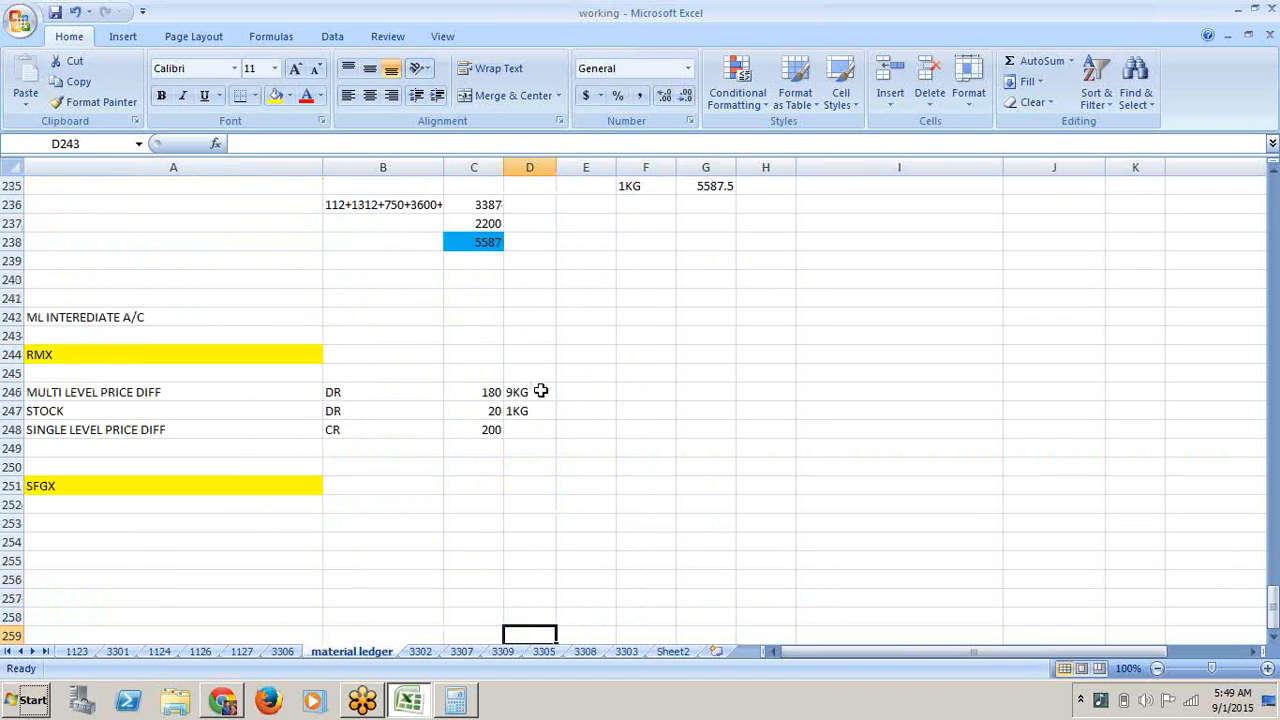
{"action": "key", "text": "Down"}
{"action": "key", "text": "Down"}
{"action": "key", "text": "Down"}
{"action": "key", "text": "Down"}
{"action": "key", "text": "Down"}
{"action": "key", "text": "Down"}
{"action": "left_click", "coordinate": [167, 427]}
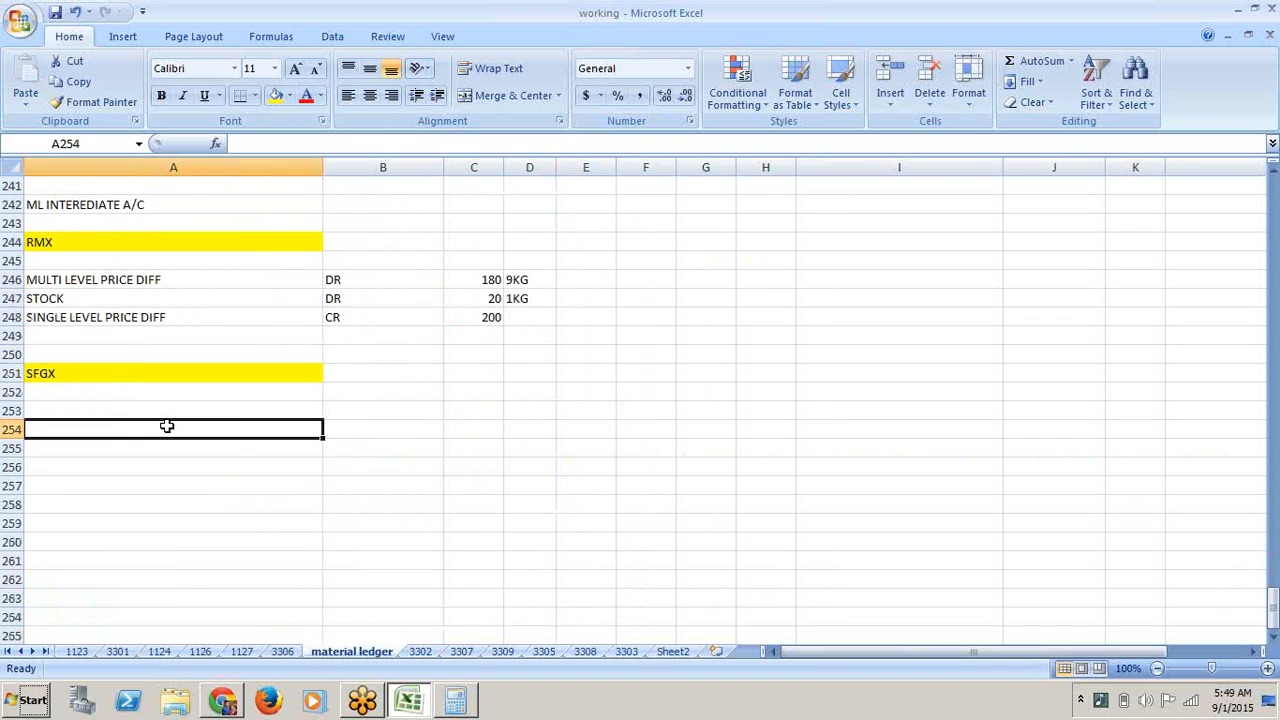
{"action": "type", "text": "STOCK"}
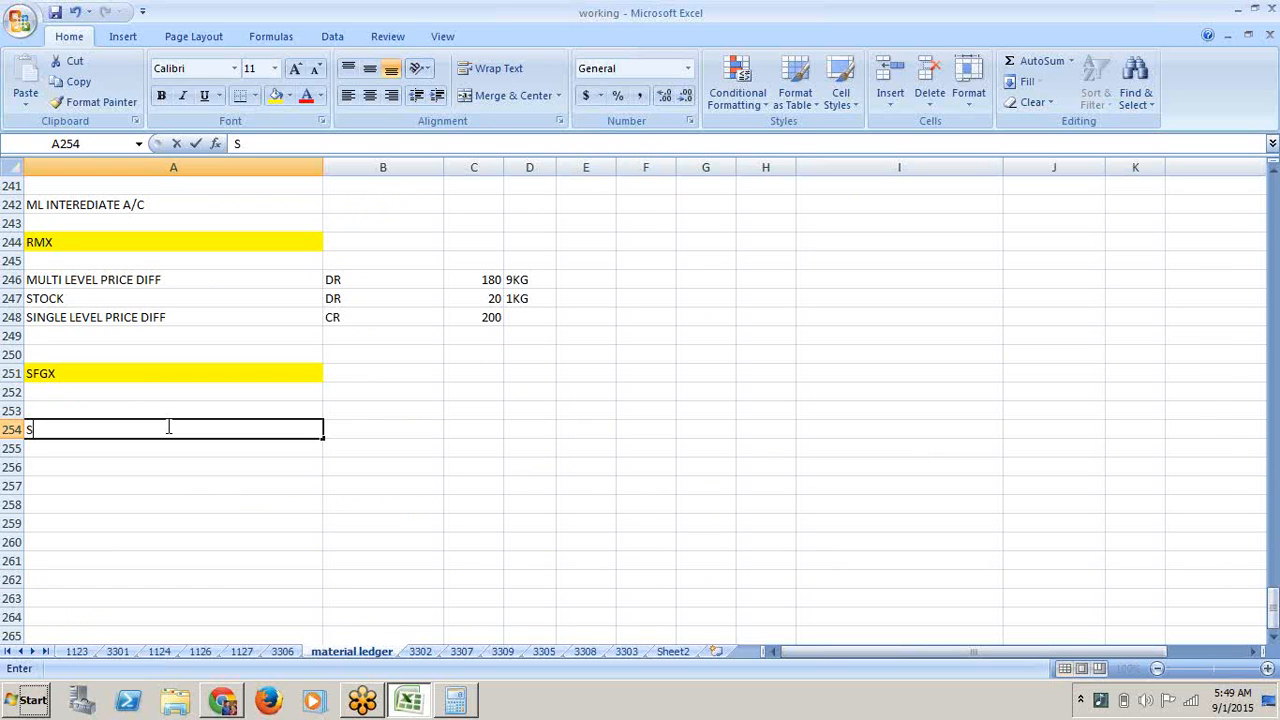
{"action": "key", "text": "Tab"}
{"action": "type", "text": "DR"}
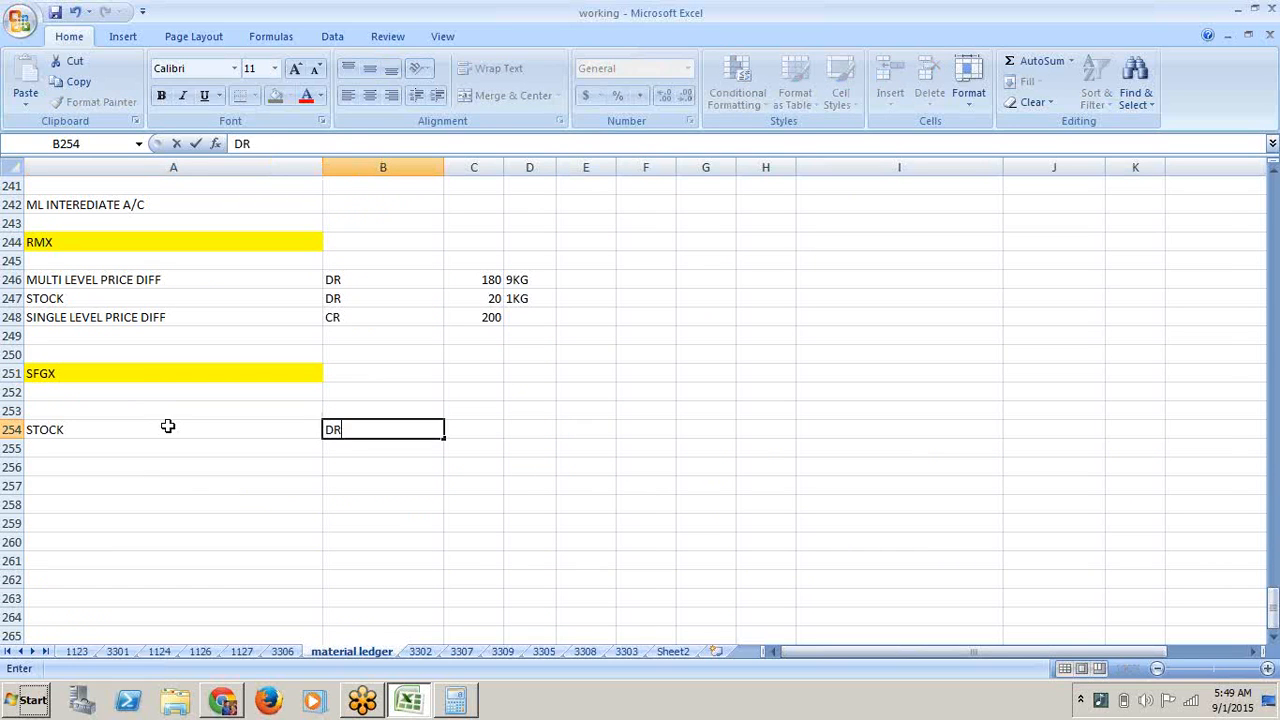
{"action": "left_click", "coordinate": [167, 427]}
{"action": "left_click", "coordinate": [483, 429]}
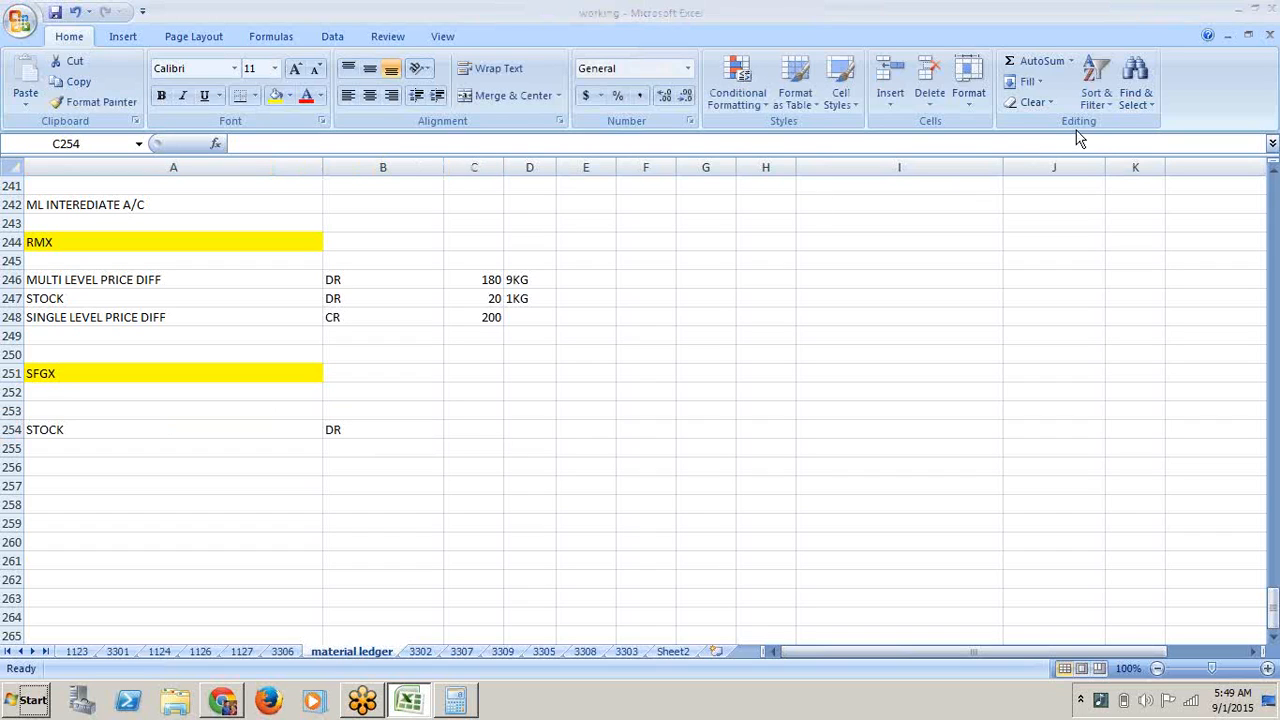
{"action": "left_click", "coordinate": [464, 434]}
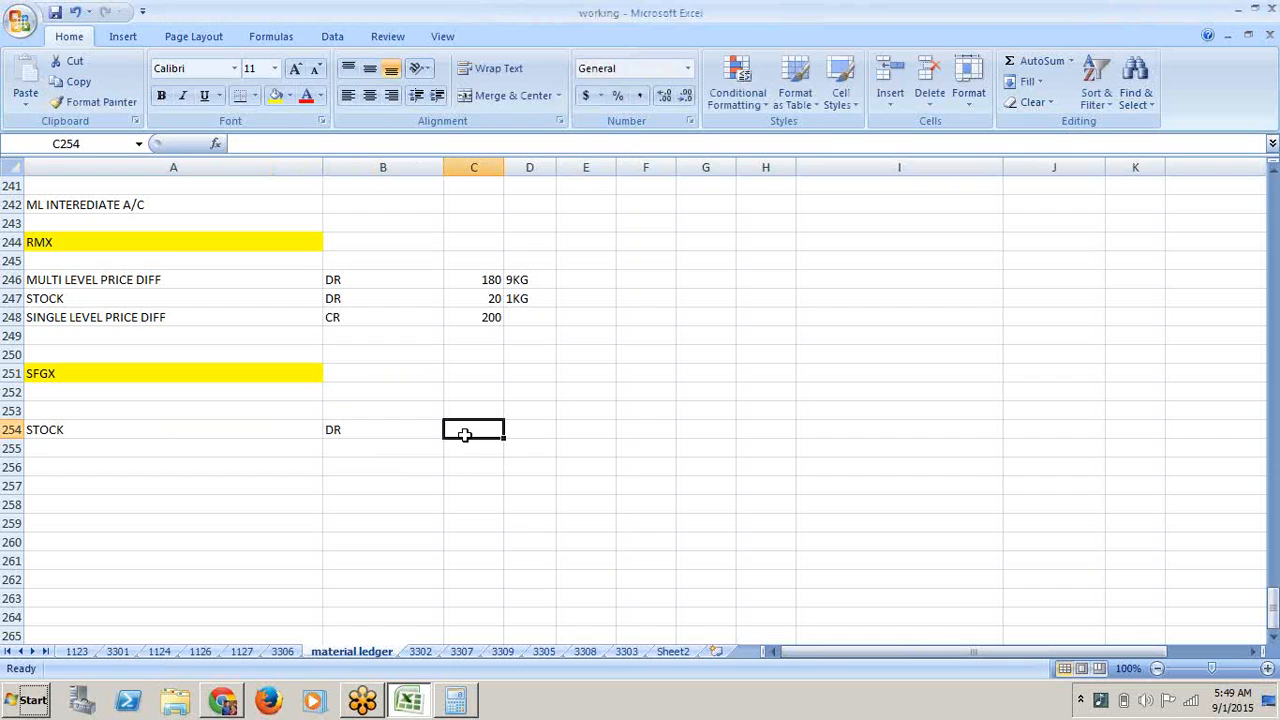
{"action": "type", "text": "67.5"}
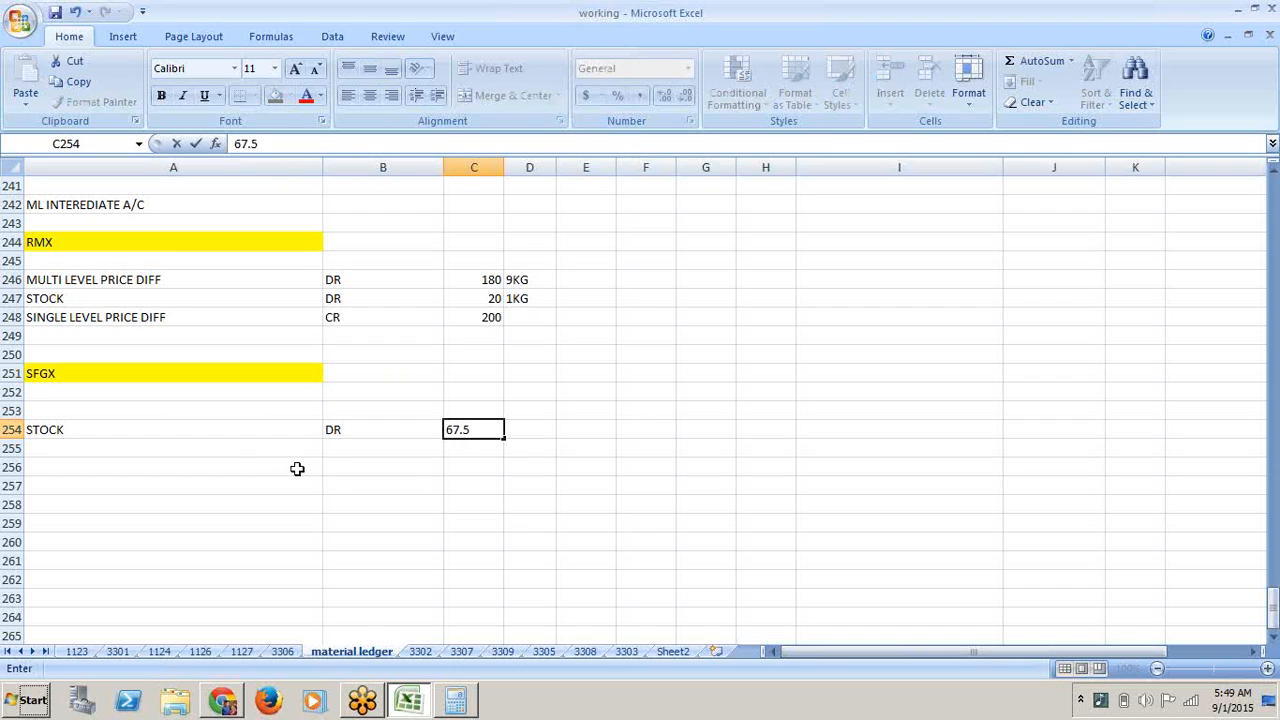
- Add a MULTI LEVEL PRICE DIFF line in A255, marked CR in B255 with 67.5 in C255
{"action": "left_click", "coordinate": [233, 453]}
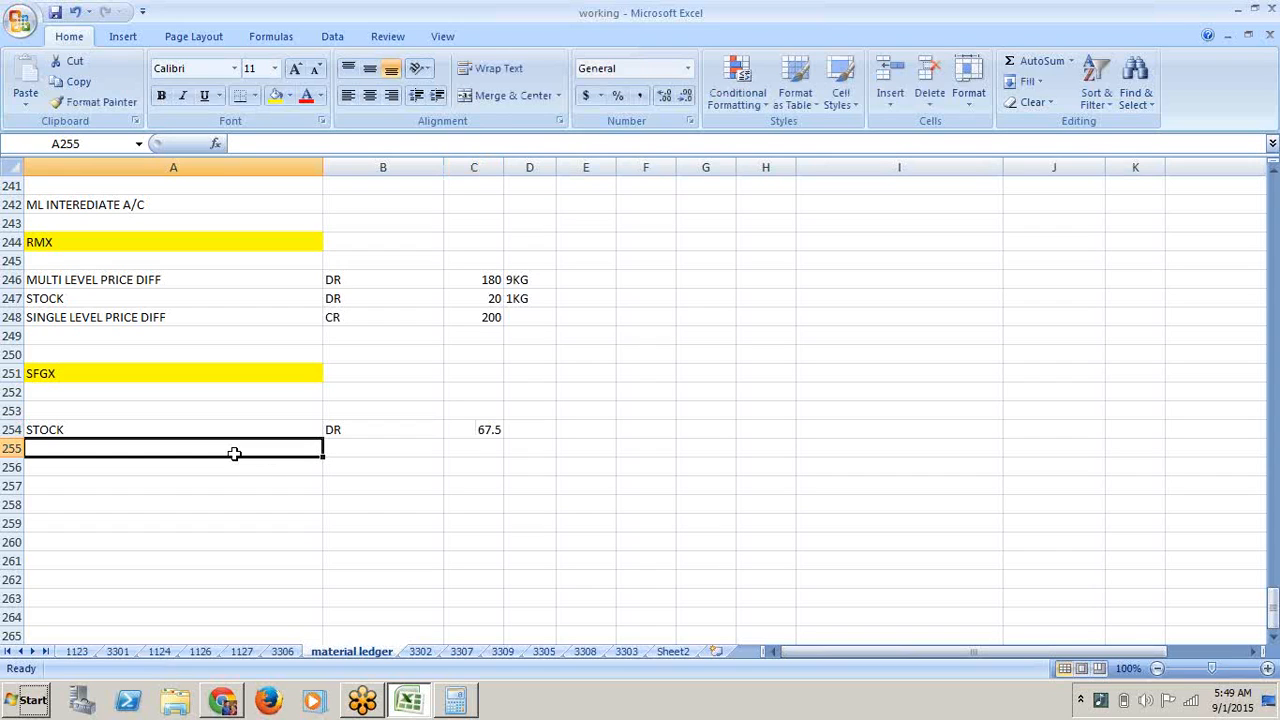
{"action": "type", "text": "CR"}
{"action": "key", "text": "BackSpace"}
{"action": "key", "text": "BackSpace"}
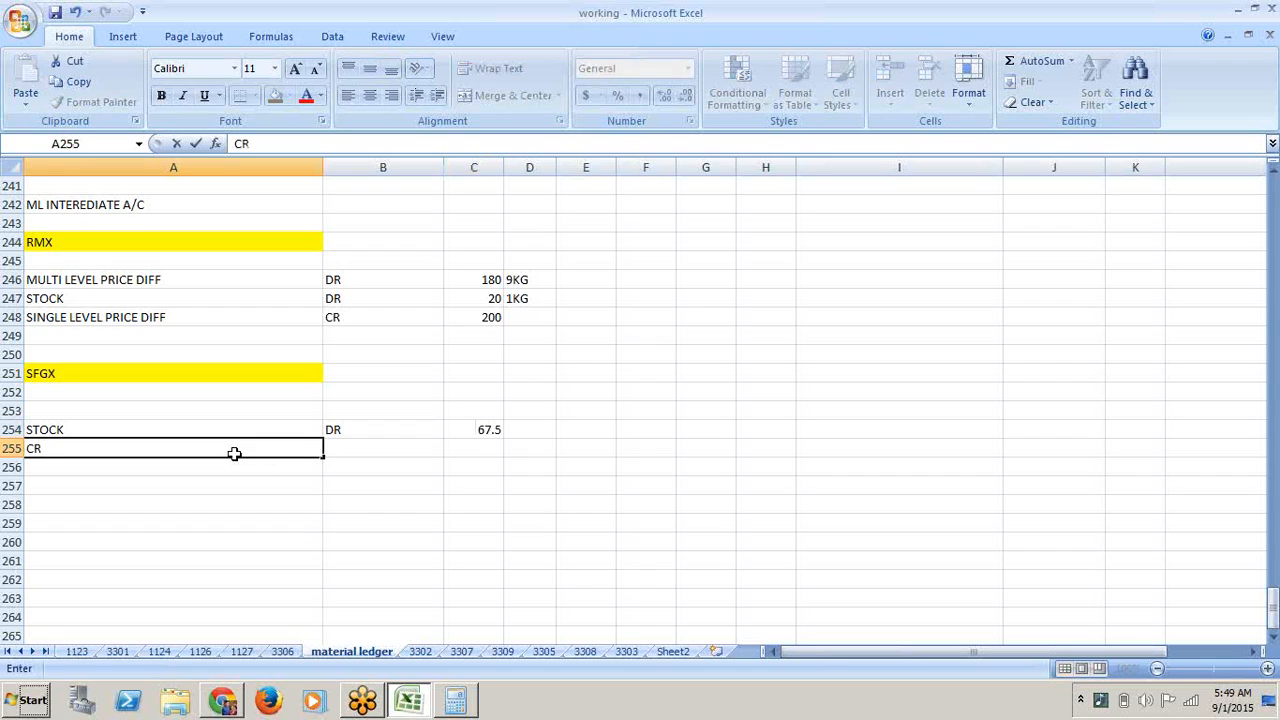
{"action": "type", "text": "MULTI LEVEL PRICE DIFF"}
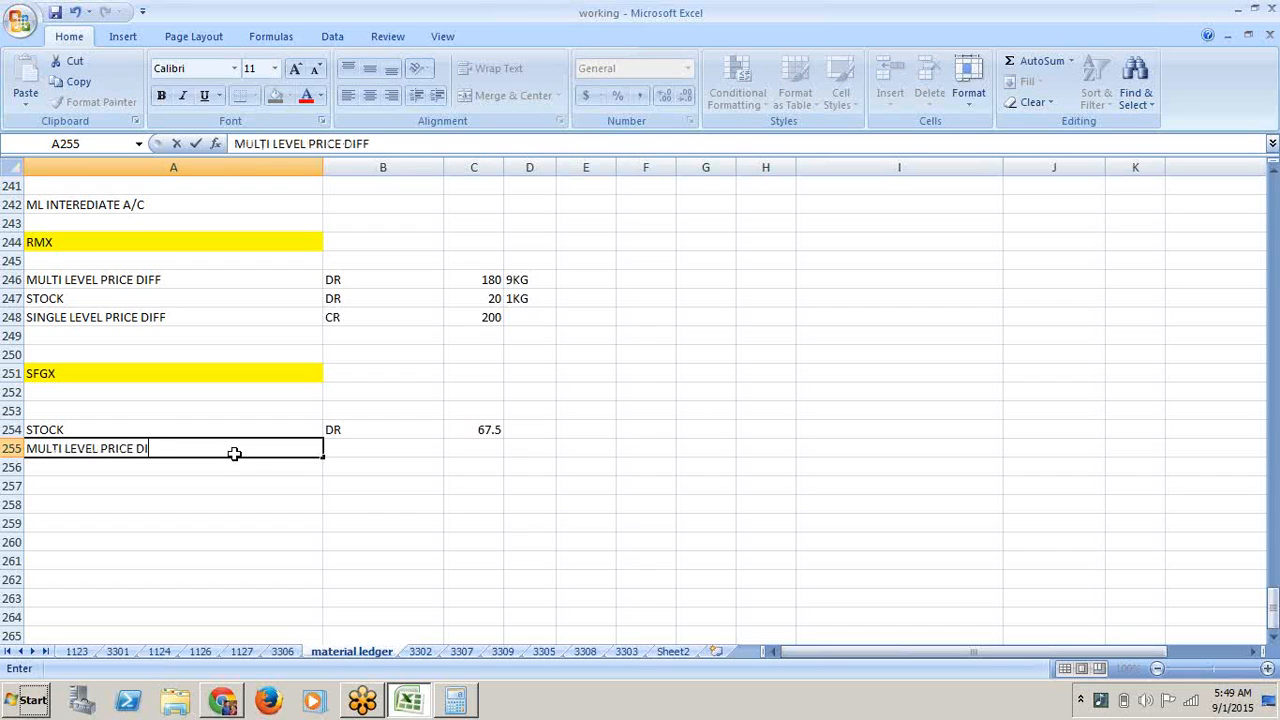
{"action": "key", "text": "Tab"}
{"action": "type", "text": "CR"}
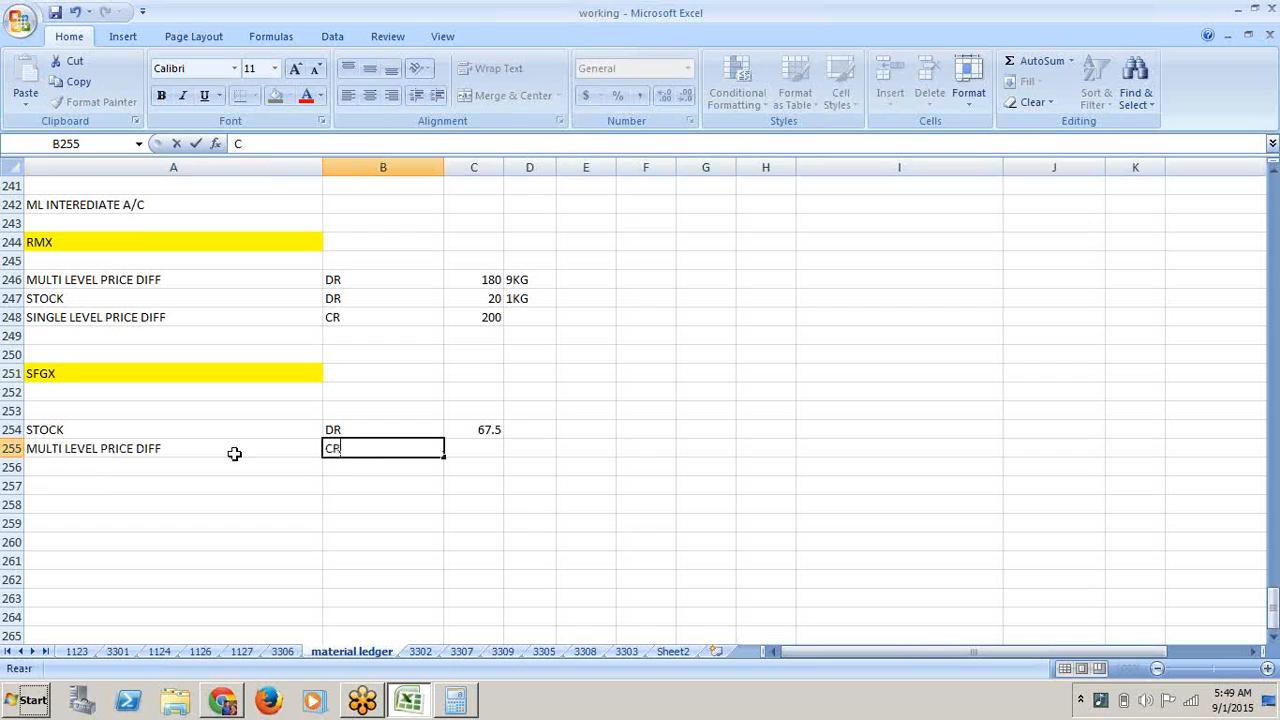
{"action": "left_click", "coordinate": [489, 450]}
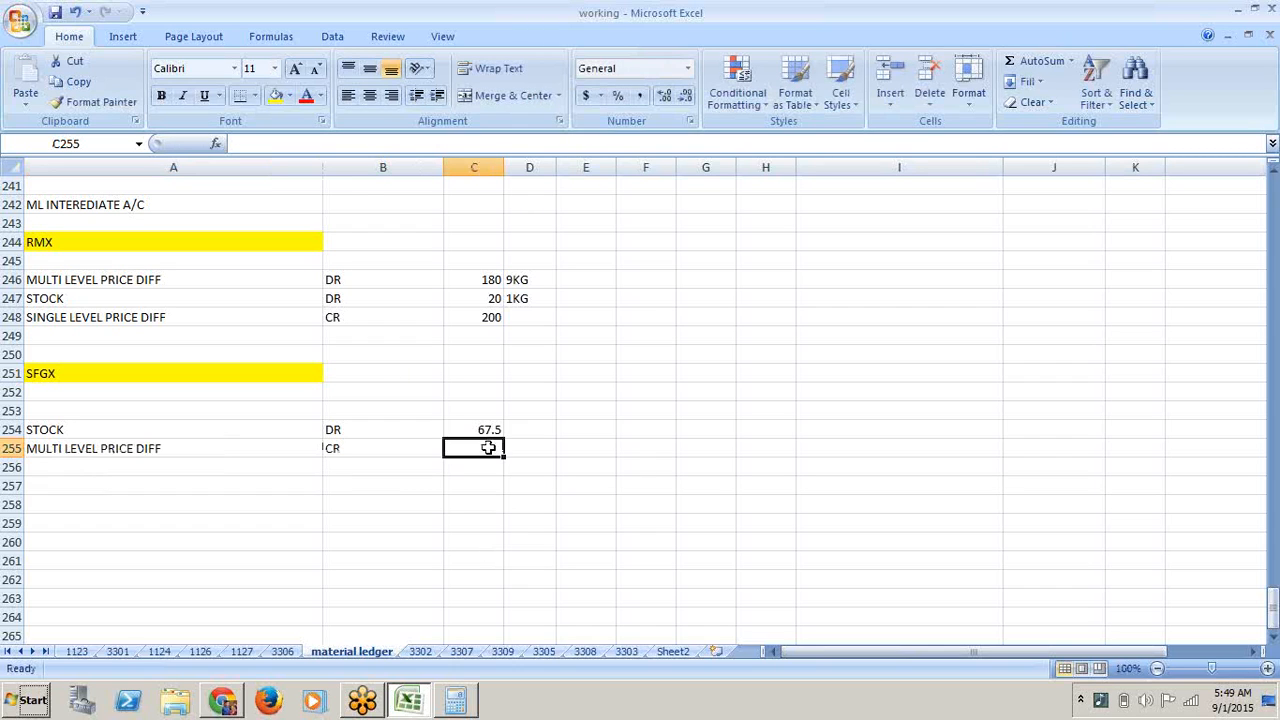
{"action": "type", "text": "67.5"}
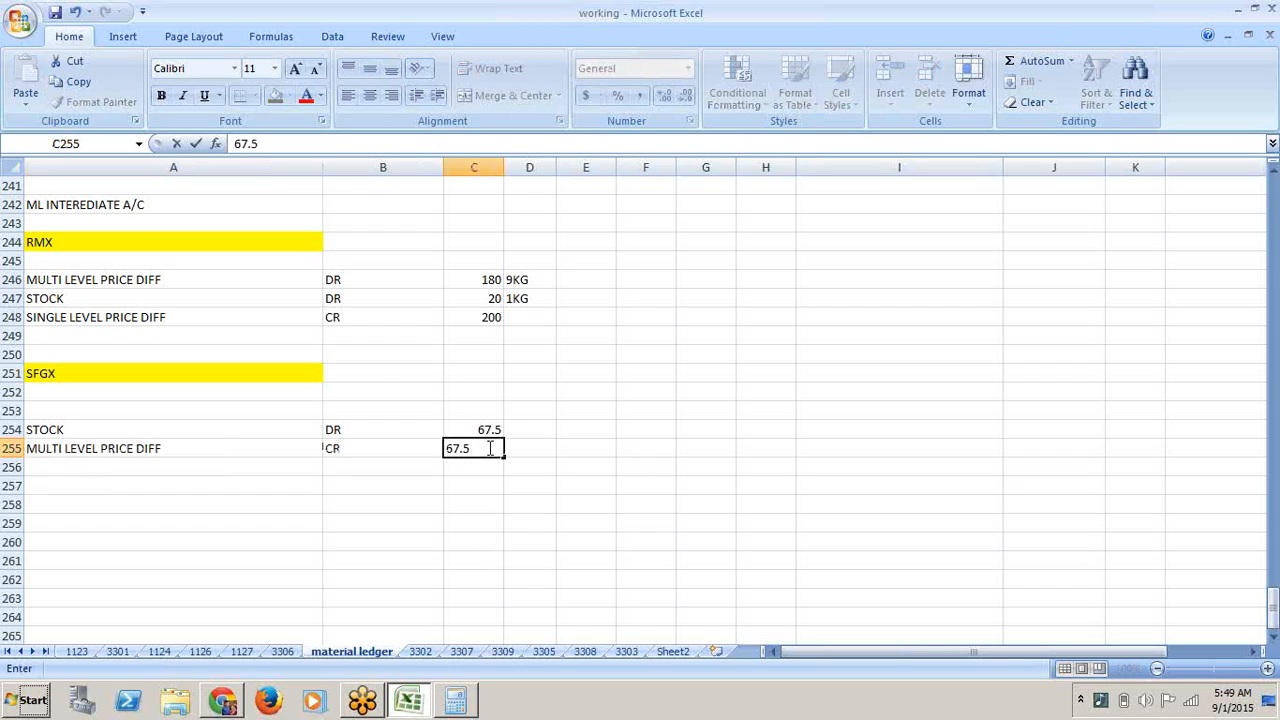
{"action": "left_click", "coordinate": [505, 507]}
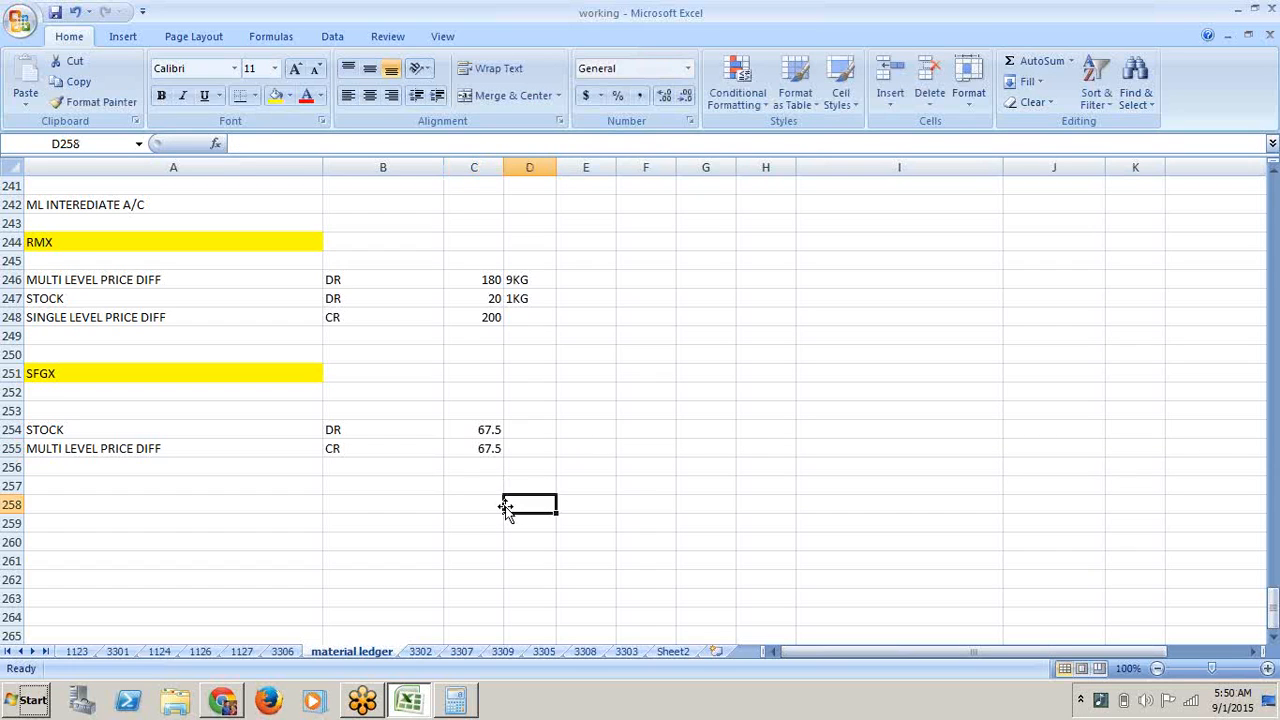
- Check the formulas in D190 and D192 that split the RMX price variance between SFGX roll-up to next level and stock
{"action": "key", "text": "Up"}
{"action": "key", "text": "Up"}
{"action": "key", "text": "Up"}
{"action": "key", "text": "Up"}
{"action": "key", "text": "Up"}
{"action": "key", "text": "Up"}
{"action": "key", "text": "Up"}
{"action": "key", "text": "Up"}
{"action": "key", "text": "Up"}
{"action": "key", "text": "Up"}
{"action": "key", "text": "Up"}
{"action": "key", "text": "Up"}
{"action": "key", "text": "Up"}
{"action": "key", "text": "Up"}
{"action": "key", "text": "Up"}
{"action": "key", "text": "Up"}
{"action": "key", "text": "Up"}
{"action": "key", "text": "Up"}
{"action": "key", "text": "Up"}
{"action": "key", "text": "Up"}
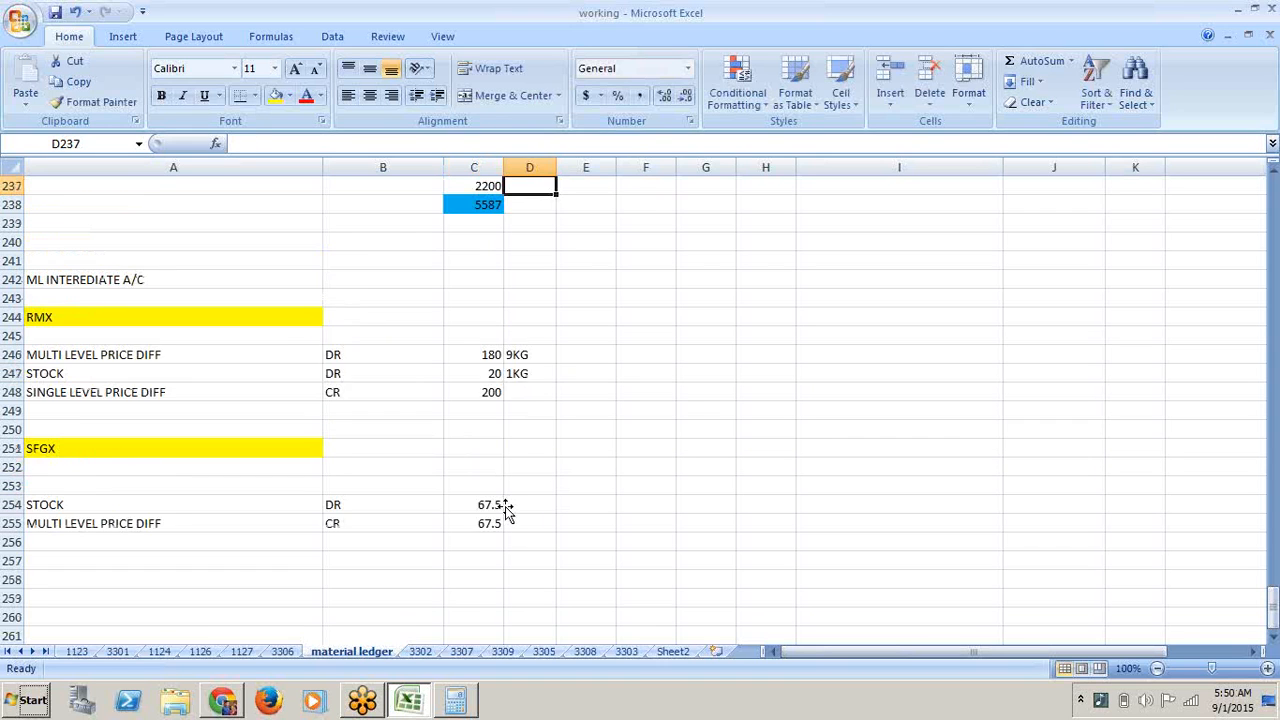
{"action": "key", "text": "Up"}
{"action": "key", "text": "Up"}
{"action": "key", "text": "Up"}
{"action": "key", "text": "Up"}
{"action": "key", "text": "Up"}
{"action": "key", "text": "Up"}
{"action": "key", "text": "Up"}
{"action": "key", "text": "Up"}
{"action": "key", "text": "Up"}
{"action": "key", "text": "Up"}
{"action": "key", "text": "Up"}
{"action": "key", "text": "Up"}
{"action": "key", "text": "Up"}
{"action": "key", "text": "Up"}
{"action": "key", "text": "Up"}
{"action": "key", "text": "Up"}
{"action": "key", "text": "Up"}
{"action": "key", "text": "Up"}
{"action": "key", "text": "Up"}
{"action": "key", "text": "Up"}
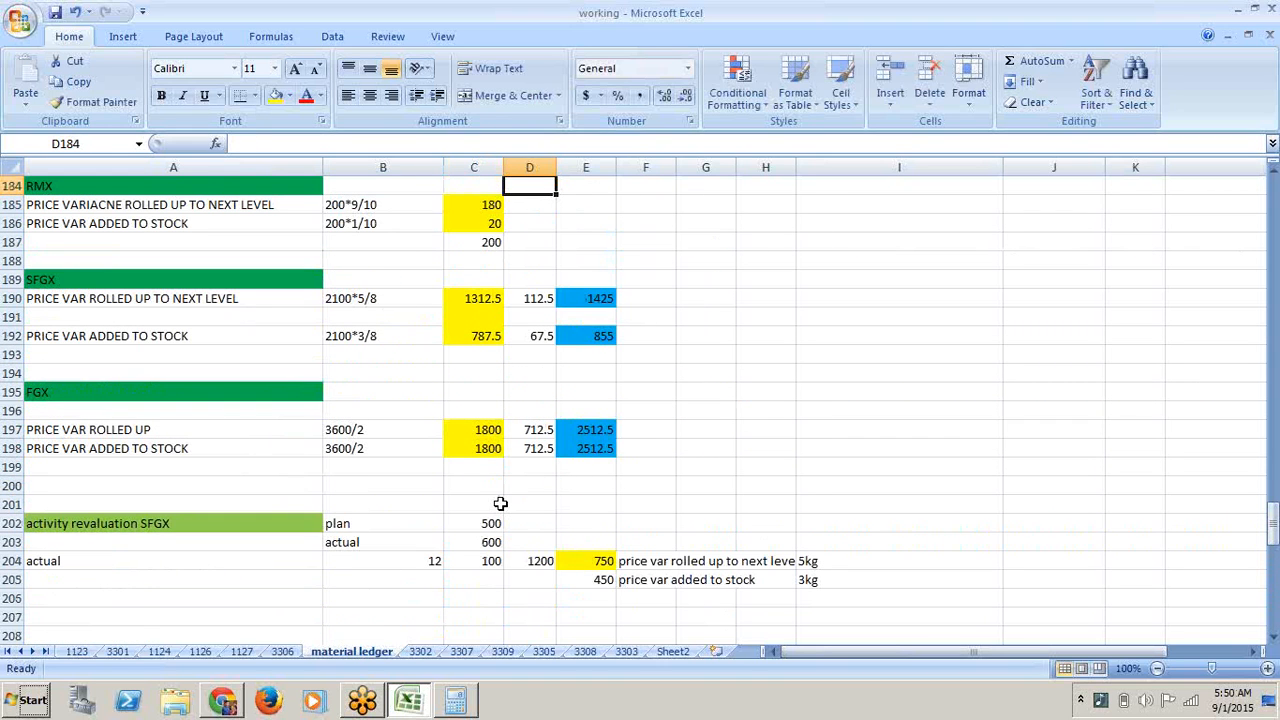
{"action": "left_click", "coordinate": [545, 306]}
{"action": "left_click", "coordinate": [541, 352]}
{"action": "left_click", "coordinate": [540, 338]}
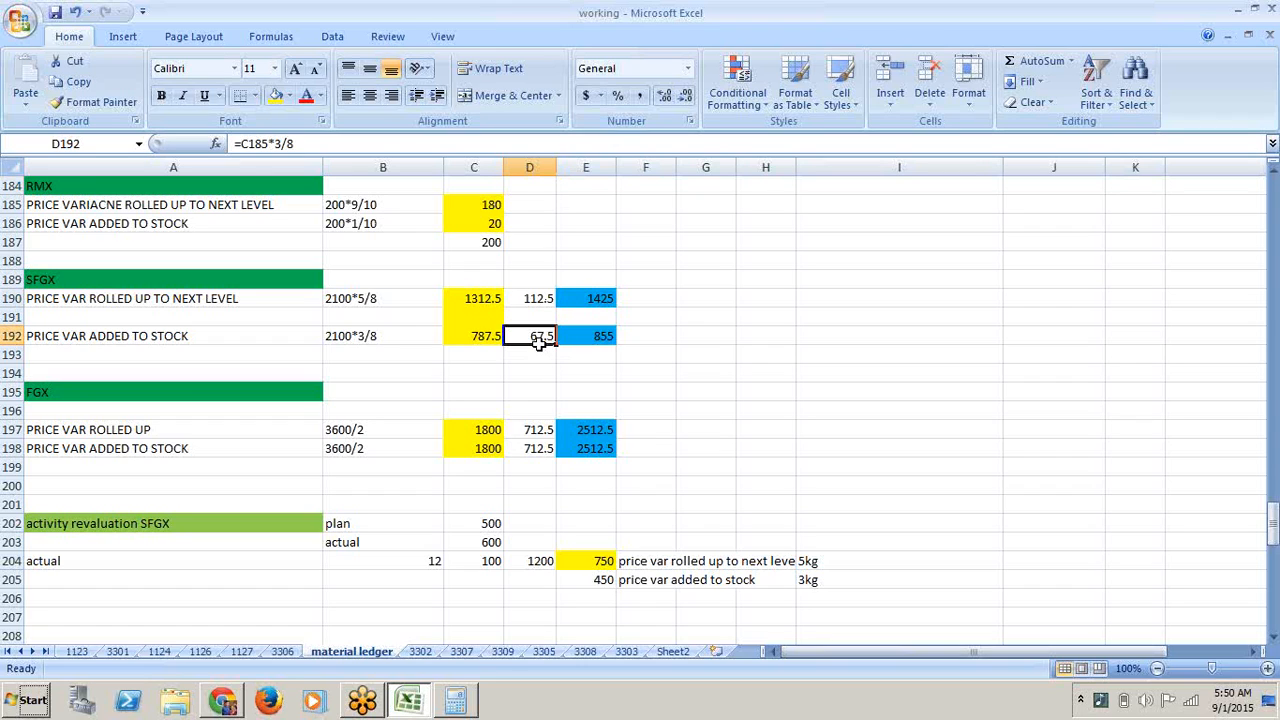
{"action": "left_click", "coordinate": [539, 306]}
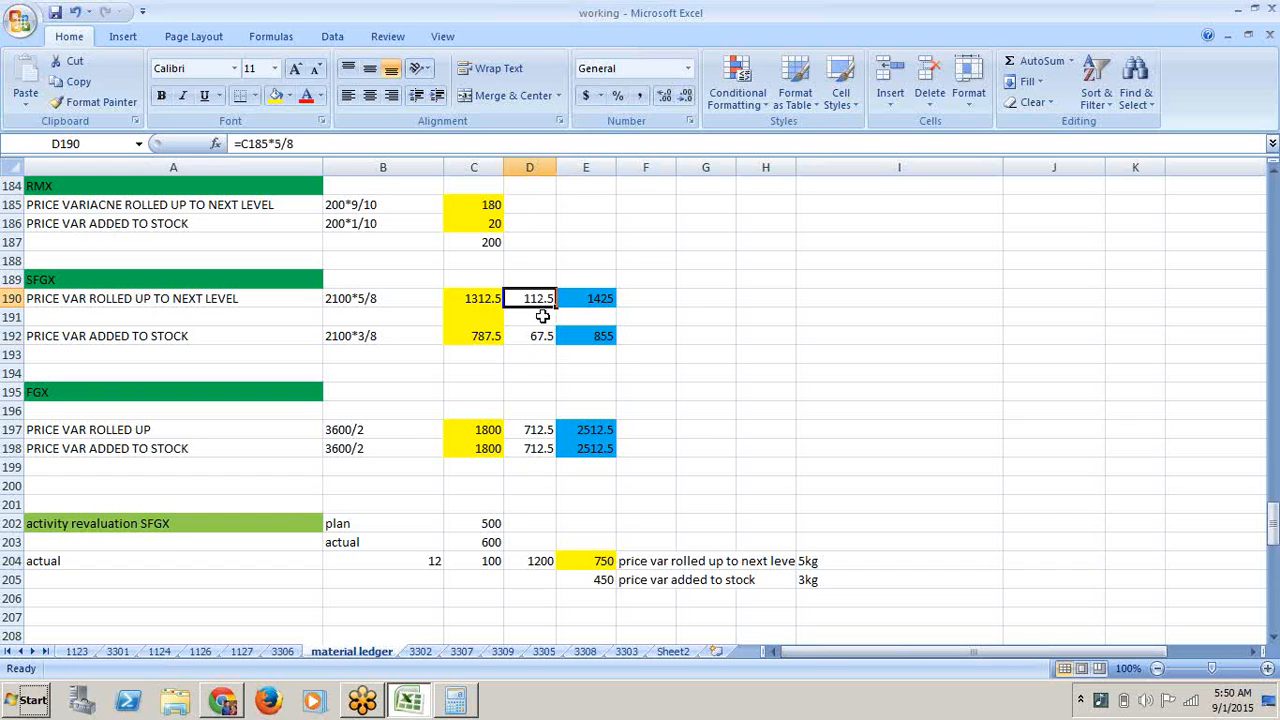
- Add a MULTI LEVEL PRICE DIFF line in A257 under the SFGX entries, marked DR in B257 with 112 in C257
{"action": "key", "text": "Down"}
{"action": "key", "text": "Down"}
{"action": "key", "text": "Down"}
{"action": "key", "text": "Down"}
{"action": "key", "text": "Down"}
{"action": "key", "text": "Down"}
{"action": "key", "text": "Down"}
{"action": "key", "text": "Down"}
{"action": "key", "text": "Down"}
{"action": "key", "text": "Down"}
{"action": "key", "text": "Down"}
{"action": "key", "text": "Down"}
{"action": "key", "text": "Down"}
{"action": "key", "text": "Down"}
{"action": "key", "text": "Down"}
{"action": "key", "text": "Down"}
{"action": "key", "text": "Down"}
{"action": "key", "text": "Down"}
{"action": "key", "text": "Down"}
{"action": "key", "text": "Down"}
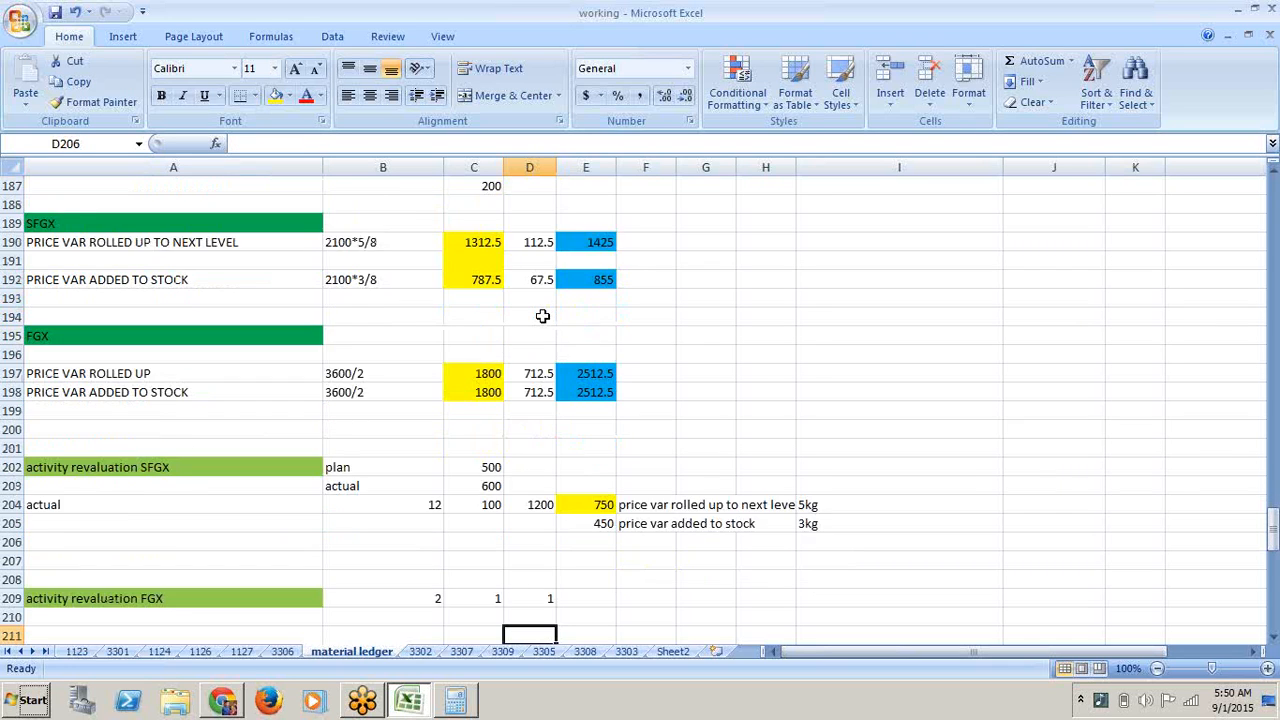
{"action": "key", "text": "Down"}
{"action": "key", "text": "Down"}
{"action": "key", "text": "Down"}
{"action": "key", "text": "Down"}
{"action": "key", "text": "Down"}
{"action": "key", "text": "Down"}
{"action": "key", "text": "Down"}
{"action": "key", "text": "Down"}
{"action": "key", "text": "Down"}
{"action": "key", "text": "Down"}
{"action": "key", "text": "Down"}
{"action": "key", "text": "Down"}
{"action": "key", "text": "Down"}
{"action": "key", "text": "Down"}
{"action": "key", "text": "Down"}
{"action": "key", "text": "Down"}
{"action": "key", "text": "Down"}
{"action": "key", "text": "Down"}
{"action": "key", "text": "Down"}
{"action": "key", "text": "Down"}
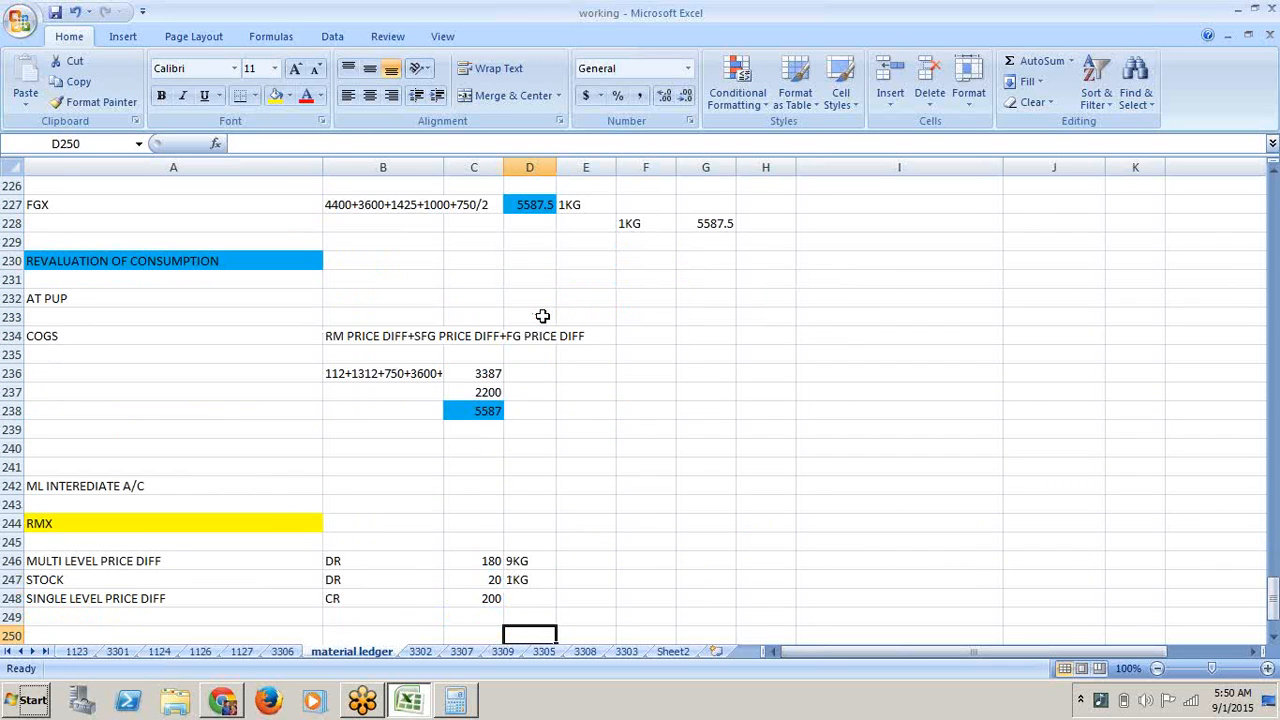
{"action": "key", "text": "Down"}
{"action": "key", "text": "Down"}
{"action": "key", "text": "Down"}
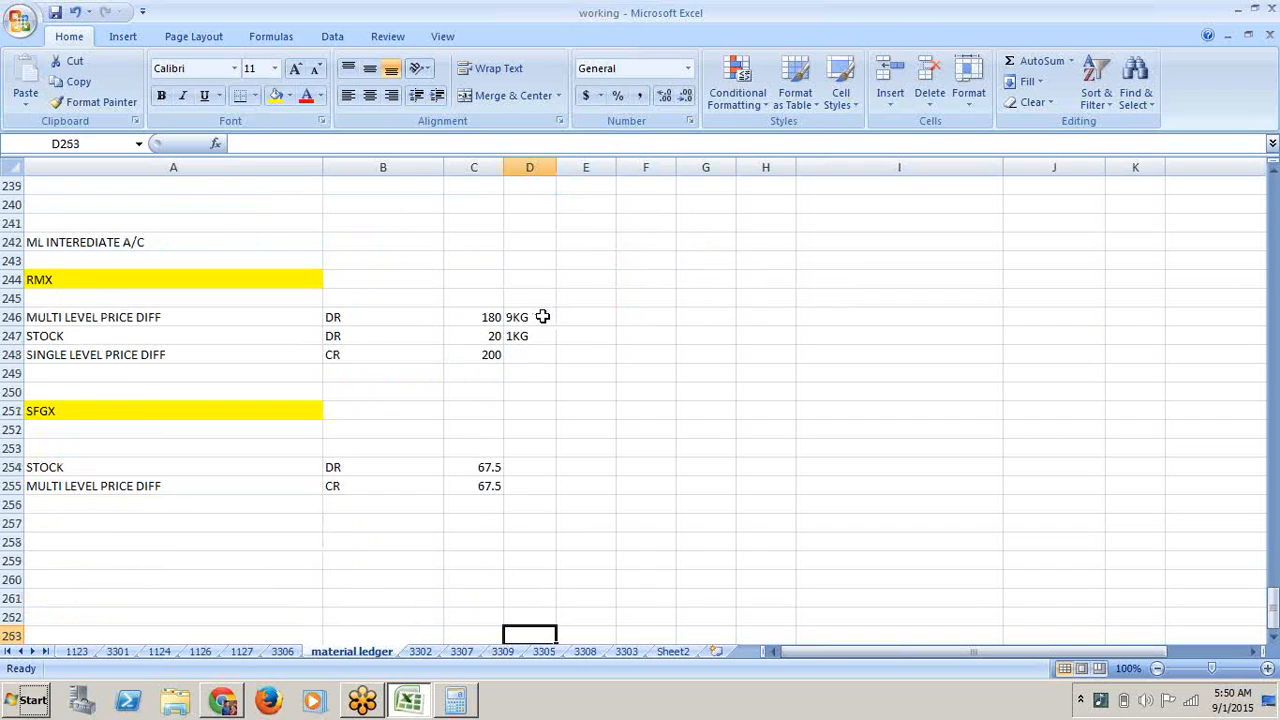
{"action": "left_click", "coordinate": [484, 321]}
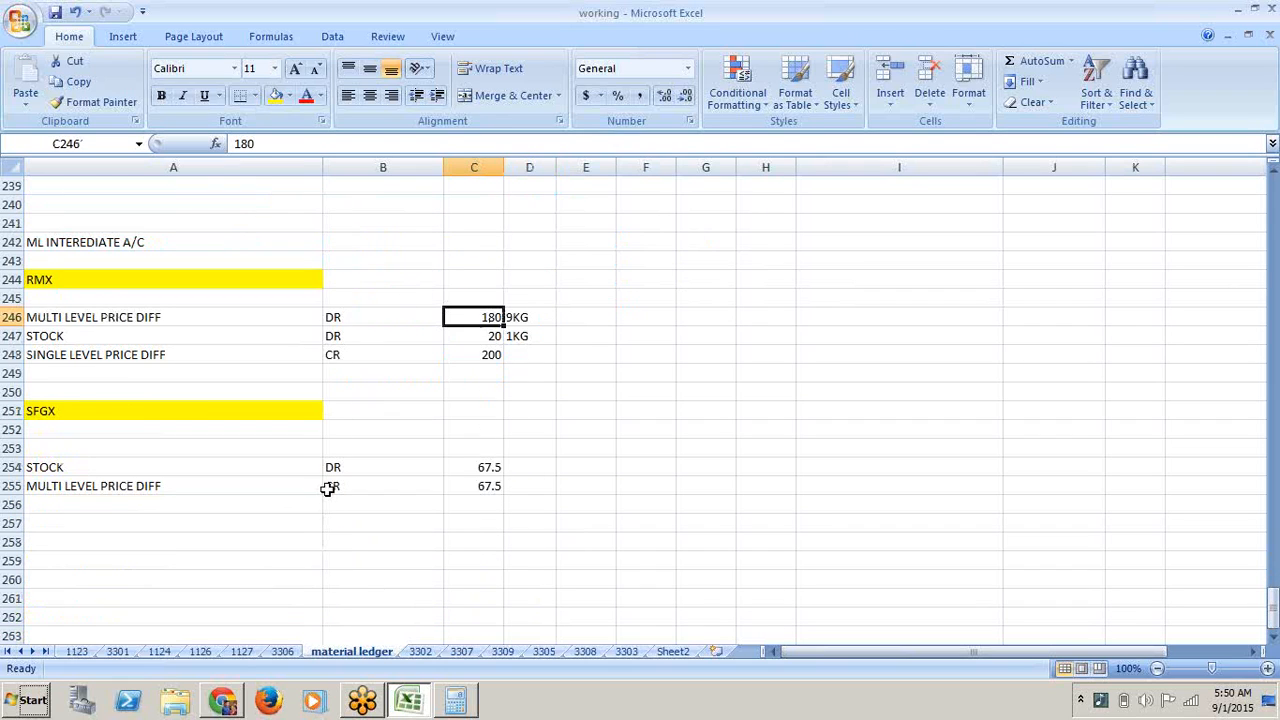
{"action": "left_click", "coordinate": [184, 527]}
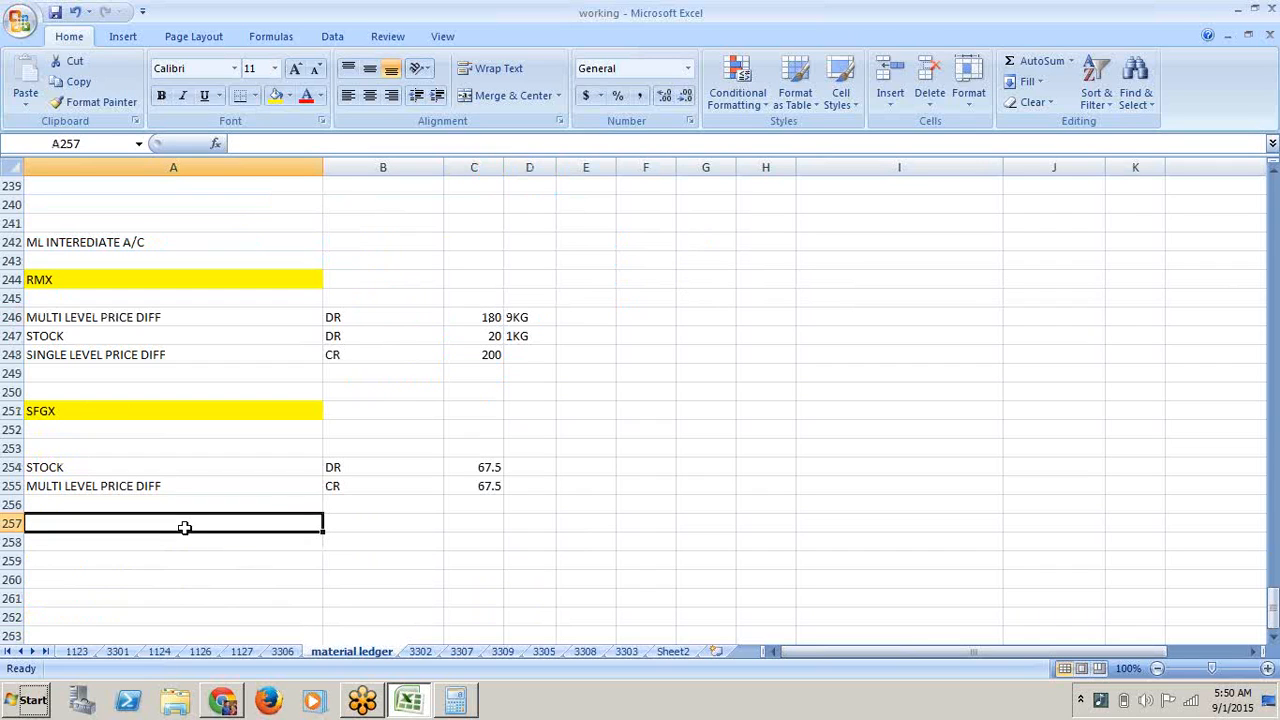
{"action": "type", "text": "MU"}
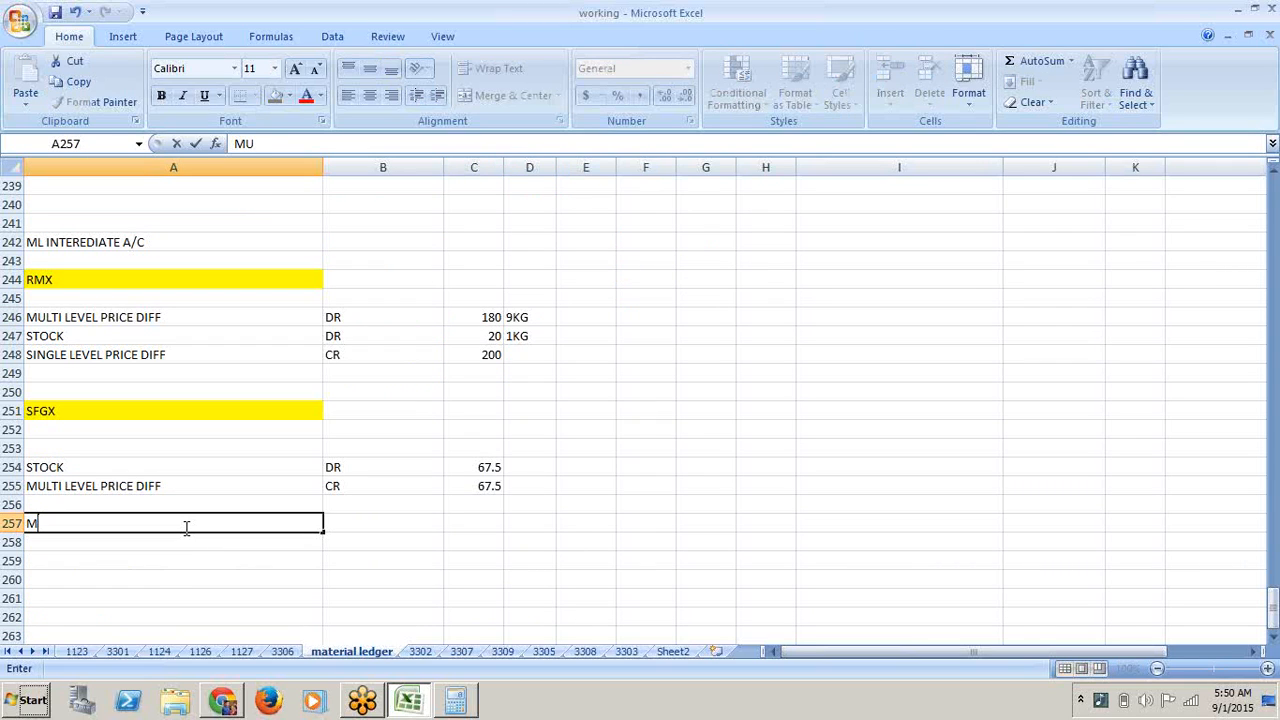
{"action": "type", "text": "LTI LEVEL P"}
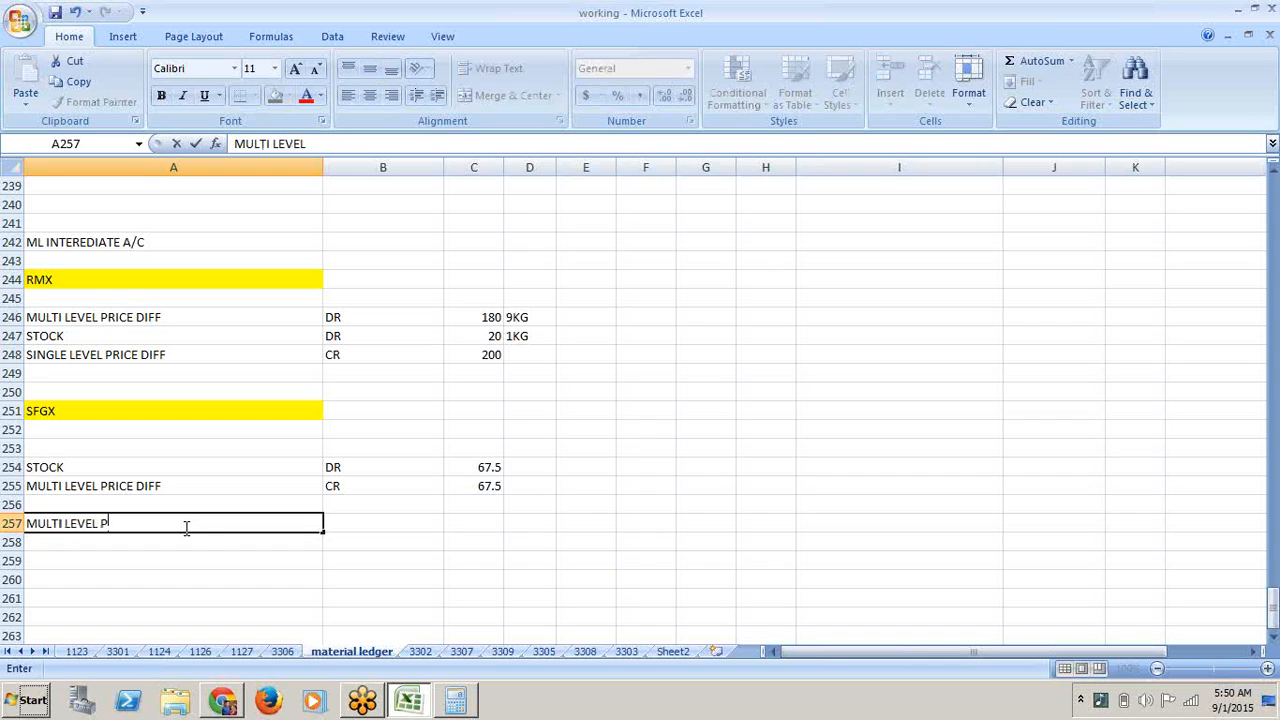
{"action": "type", "text": "RICE DIFF"}
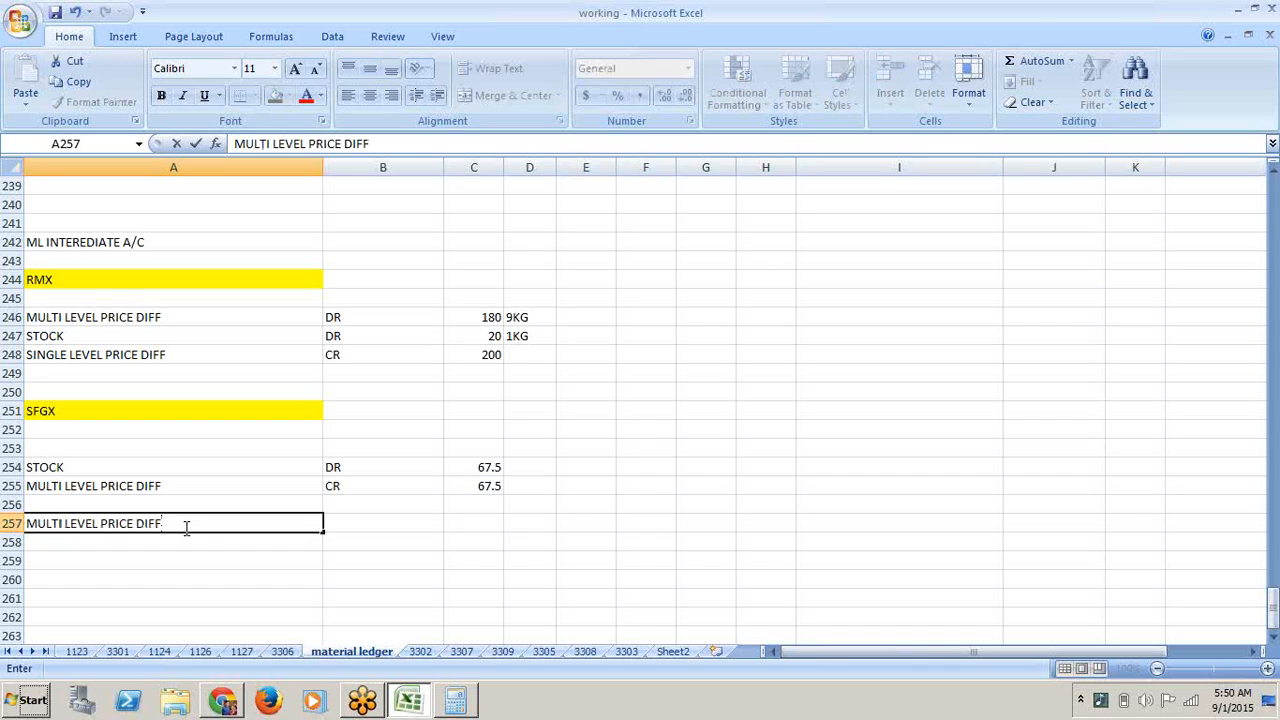
{"action": "key", "text": "Tab"}
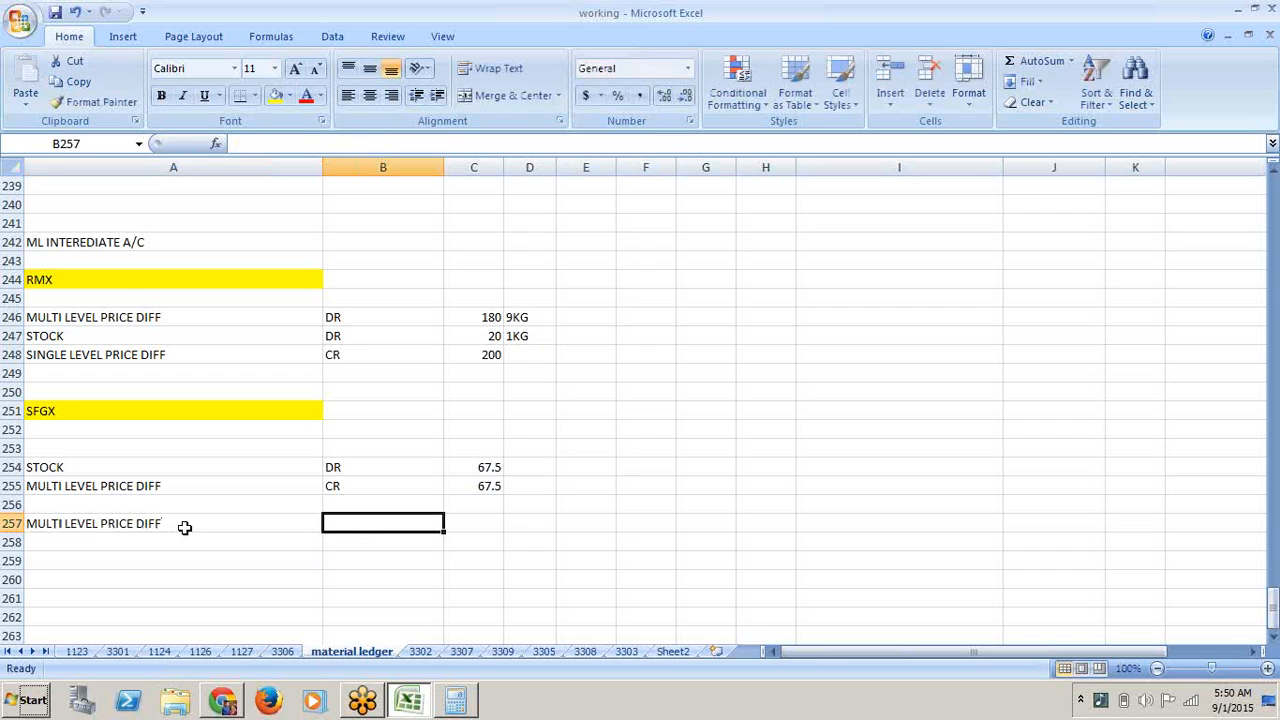
{"action": "type", "text": "DR"}
{"action": "key", "text": "Tab"}
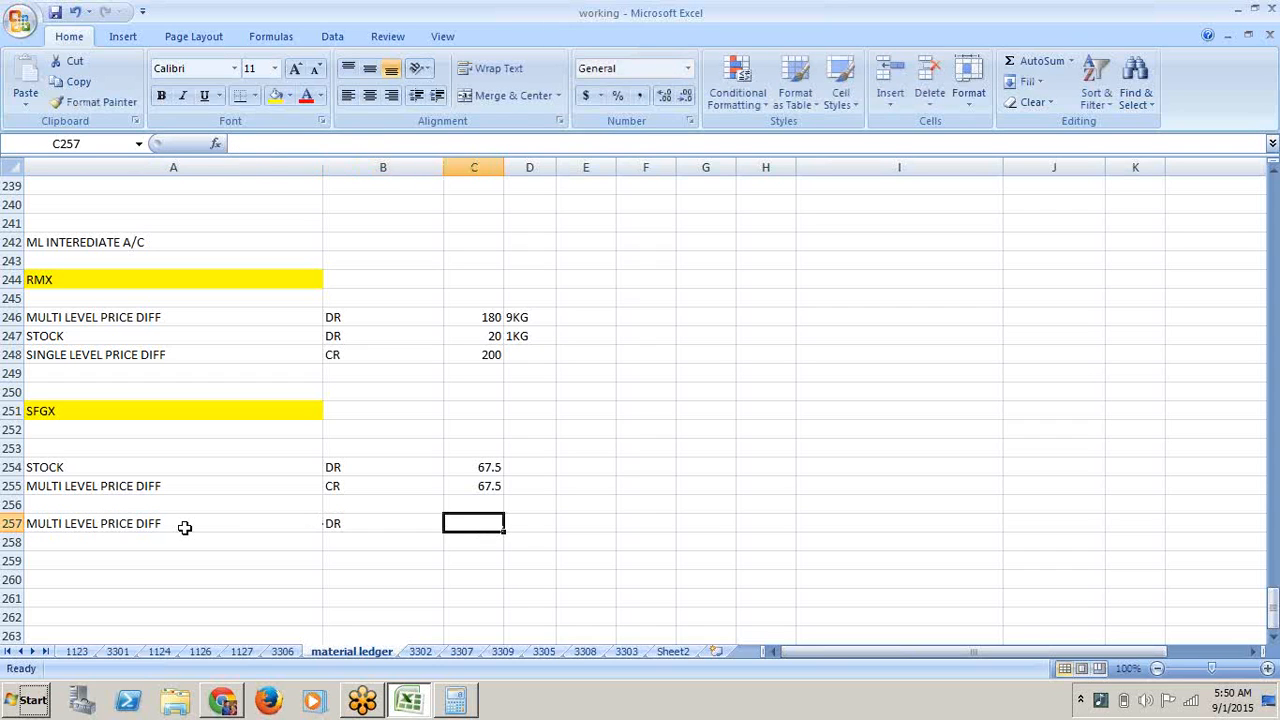
{"action": "type", "text": "112"}
- Add a second MULTI LEVEL PRICE DIFF line in A258, marked CR in B258 with 112 in C258
{"action": "left_click", "coordinate": [165, 545]}
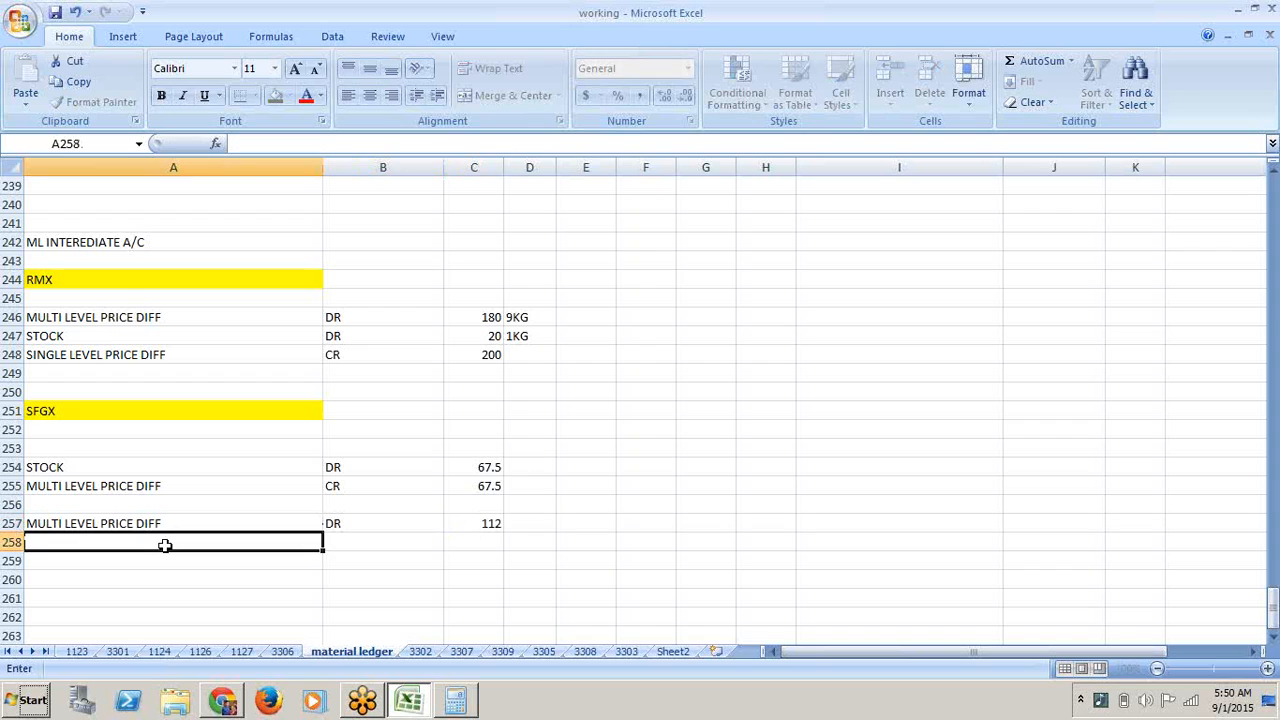
{"action": "type", "text": "MULTI LEVEL PRICE DIFF"}
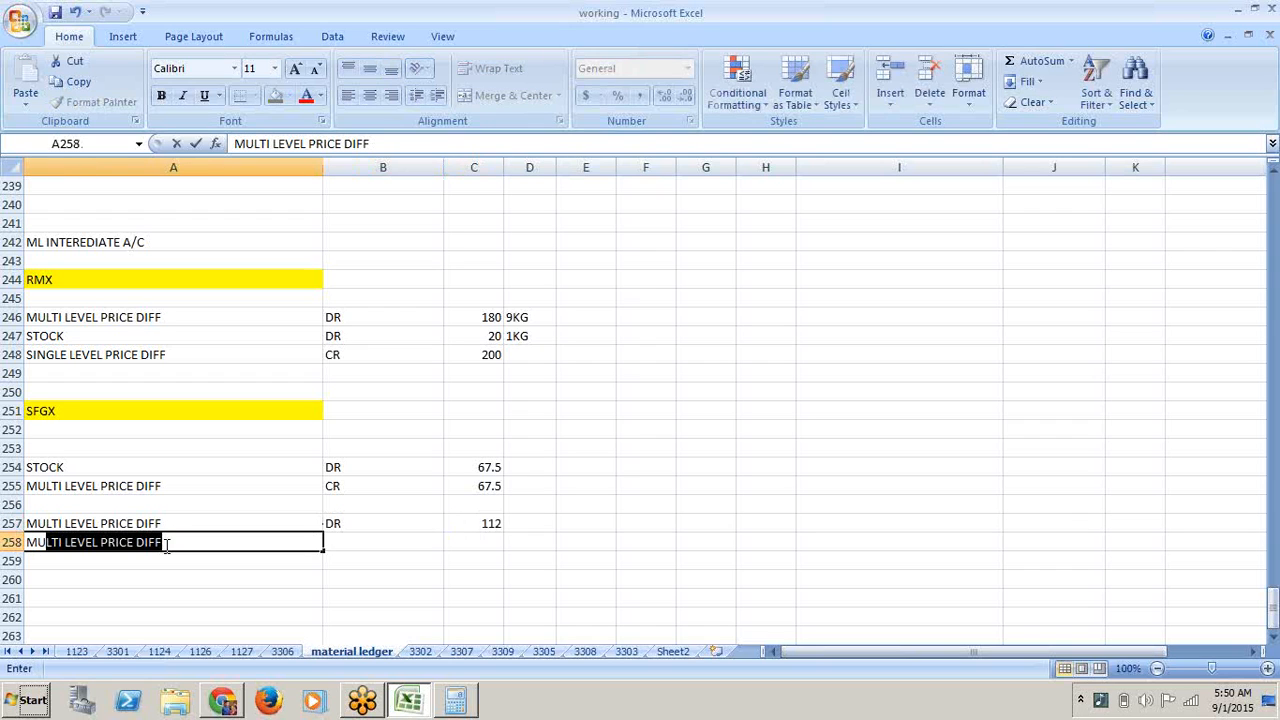
{"action": "key", "text": "Tab"}
{"action": "type", "text": "CR"}
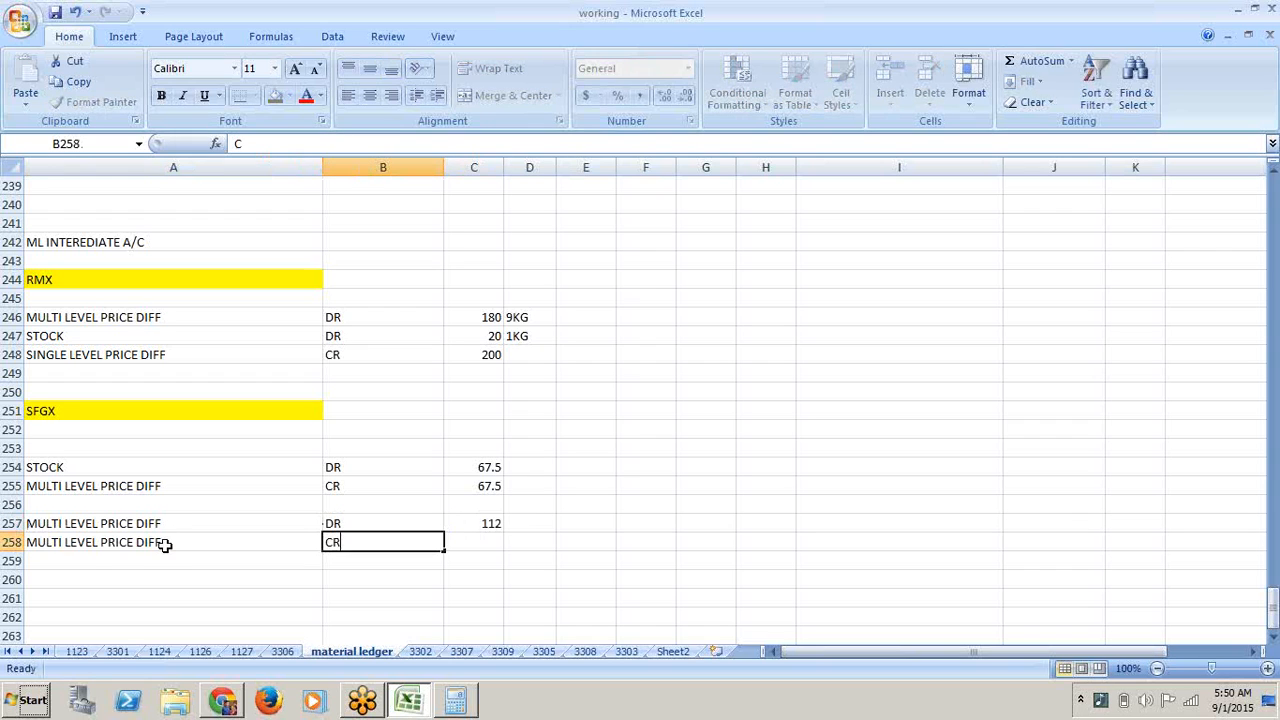
{"action": "key", "text": "Tab"}
{"action": "type", "text": "112"}
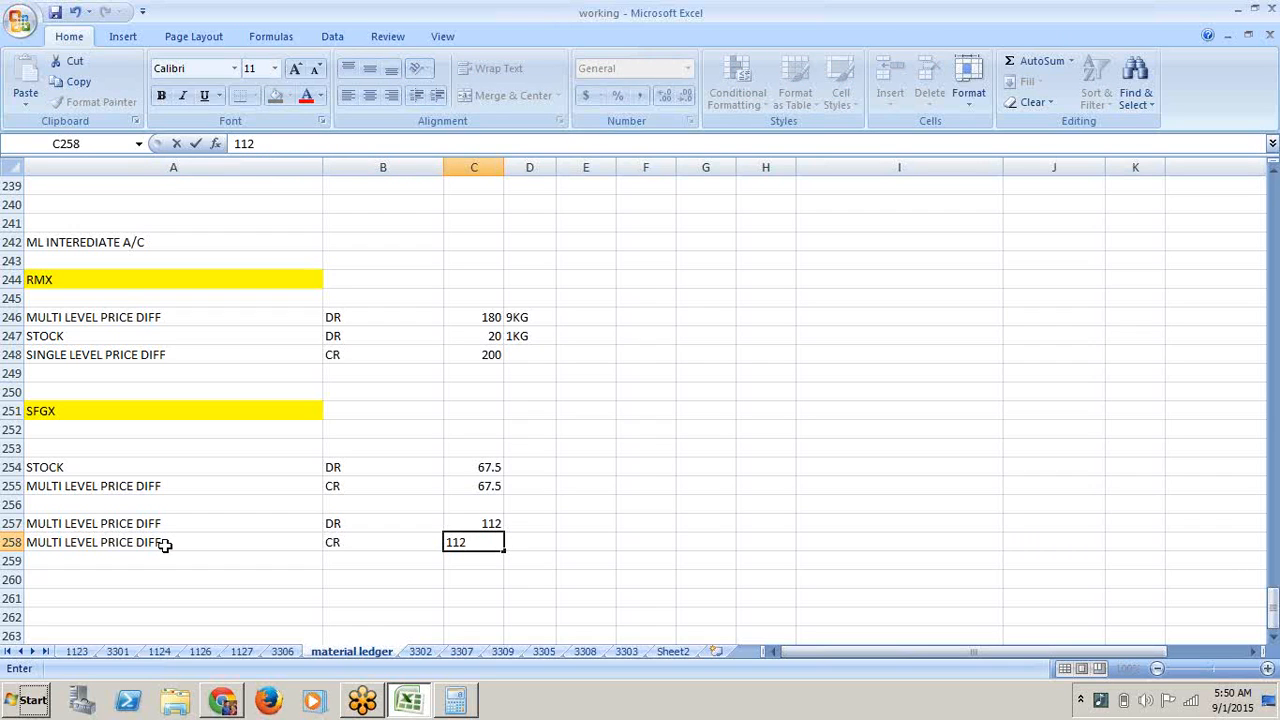
{"action": "left_click", "coordinate": [135, 594]}
- Review the SFGX rolled-up and stock variance amounts in D190 and D192 against the new intermediate account entries
{"action": "key", "text": "Up"}
{"action": "key", "text": "Up"}
{"action": "key", "text": "Up"}
{"action": "key", "text": "Up"}
{"action": "key", "text": "Up"}
{"action": "key", "text": "Up"}
{"action": "key", "text": "Up"}
{"action": "key", "text": "Up"}
{"action": "key", "text": "Up"}
{"action": "key", "text": "Up"}
{"action": "key", "text": "Up"}
{"action": "key", "text": "Up"}
{"action": "key", "text": "Up"}
{"action": "key", "text": "Up"}
{"action": "key", "text": "Up"}
{"action": "key", "text": "Up"}
{"action": "key", "text": "Up"}
{"action": "key", "text": "Up"}
{"action": "key", "text": "Up"}
{"action": "key", "text": "Up"}
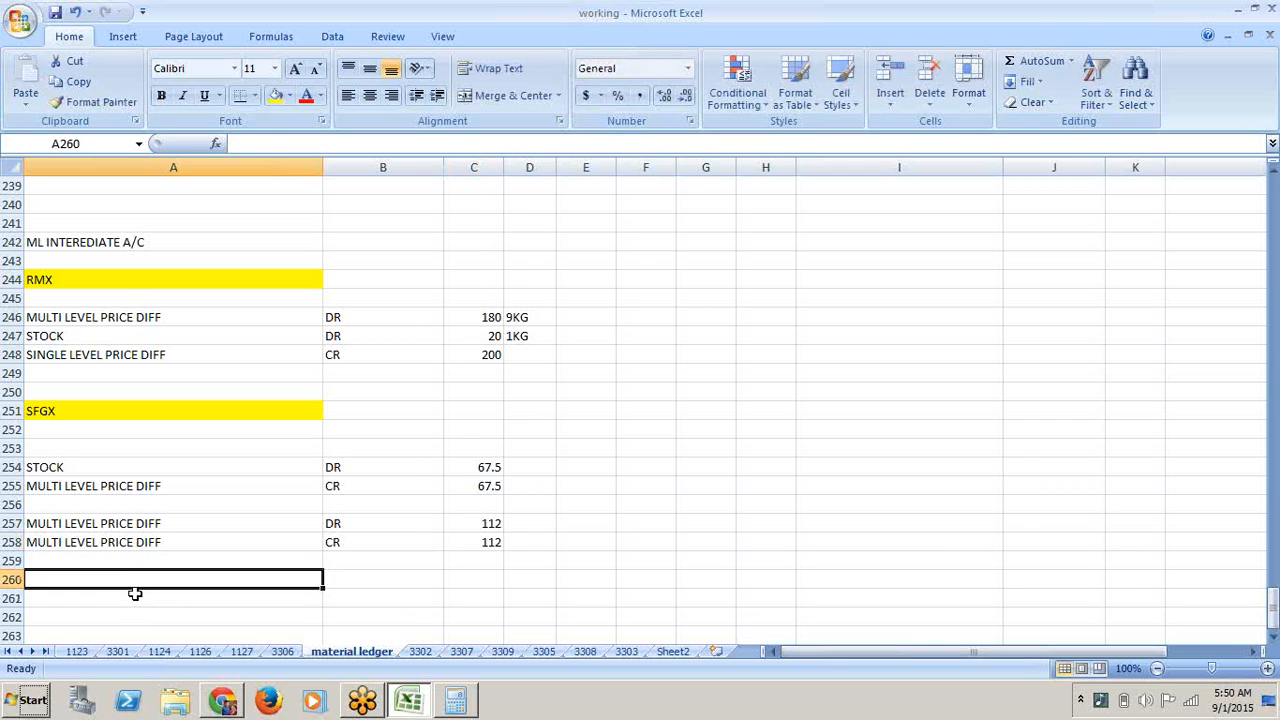
{"action": "scroll", "coordinate": [135, 594], "scroll_direction": "up", "scroll_amount": 5}
{"action": "key", "text": "Up"}
{"action": "key", "text": "Up"}
{"action": "key", "text": "Up"}
{"action": "key", "text": "Up"}
{"action": "key", "text": "Up"}
{"action": "key", "text": "Up"}
{"action": "key", "text": "Up"}
{"action": "key", "text": "Up"}
{"action": "key", "text": "Up"}
{"action": "key", "text": "Up"}
{"action": "key", "text": "Up"}
{"action": "key", "text": "Up"}
{"action": "key", "text": "Up"}
{"action": "key", "text": "Up"}
{"action": "key", "text": "Up"}
{"action": "key", "text": "Up"}
{"action": "key", "text": "Up"}
{"action": "key", "text": "Up"}
{"action": "key", "text": "Up"}
{"action": "key", "text": "Up"}
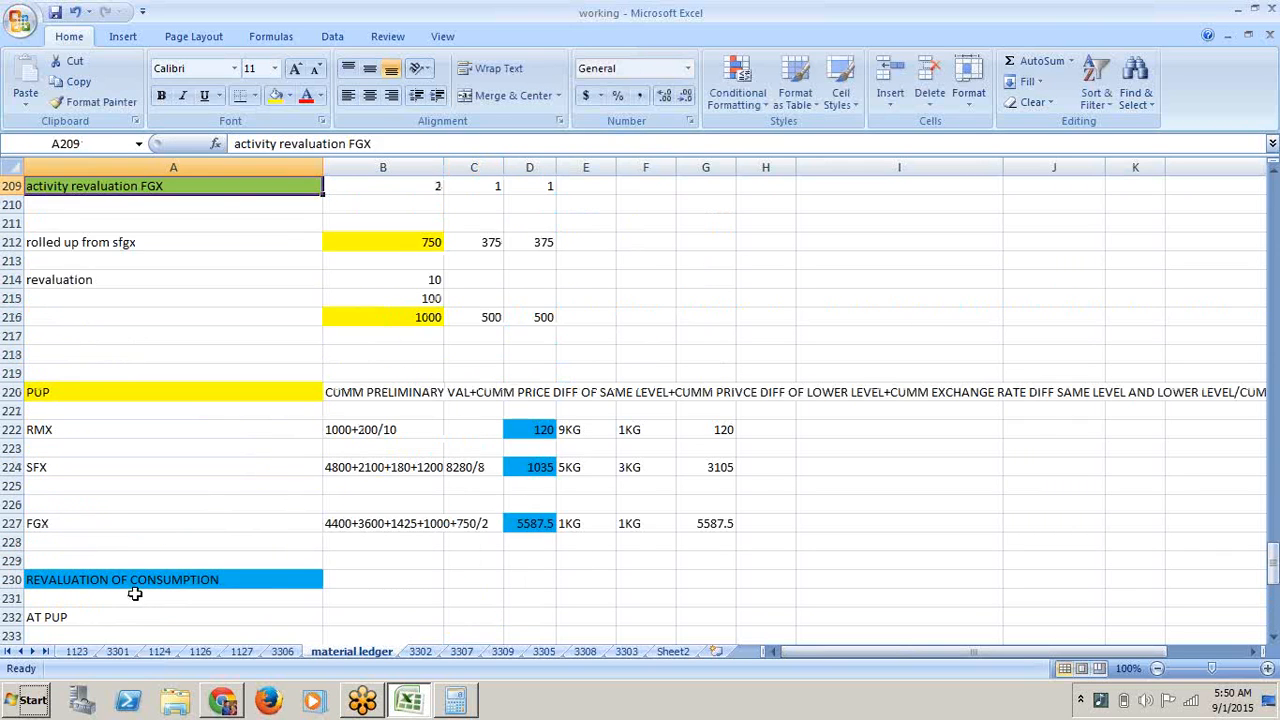
{"action": "key", "text": "Up"}
{"action": "key", "text": "Up"}
{"action": "key", "text": "Up"}
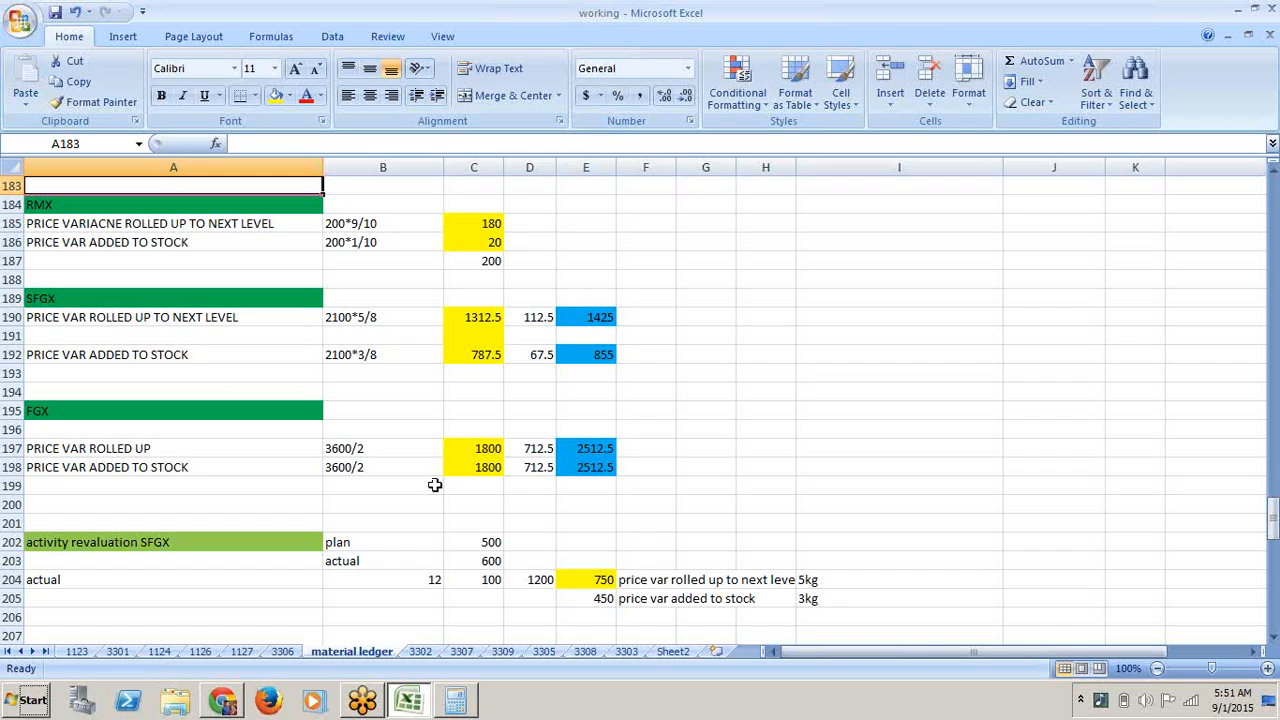
{"action": "left_click", "coordinate": [540, 395]}
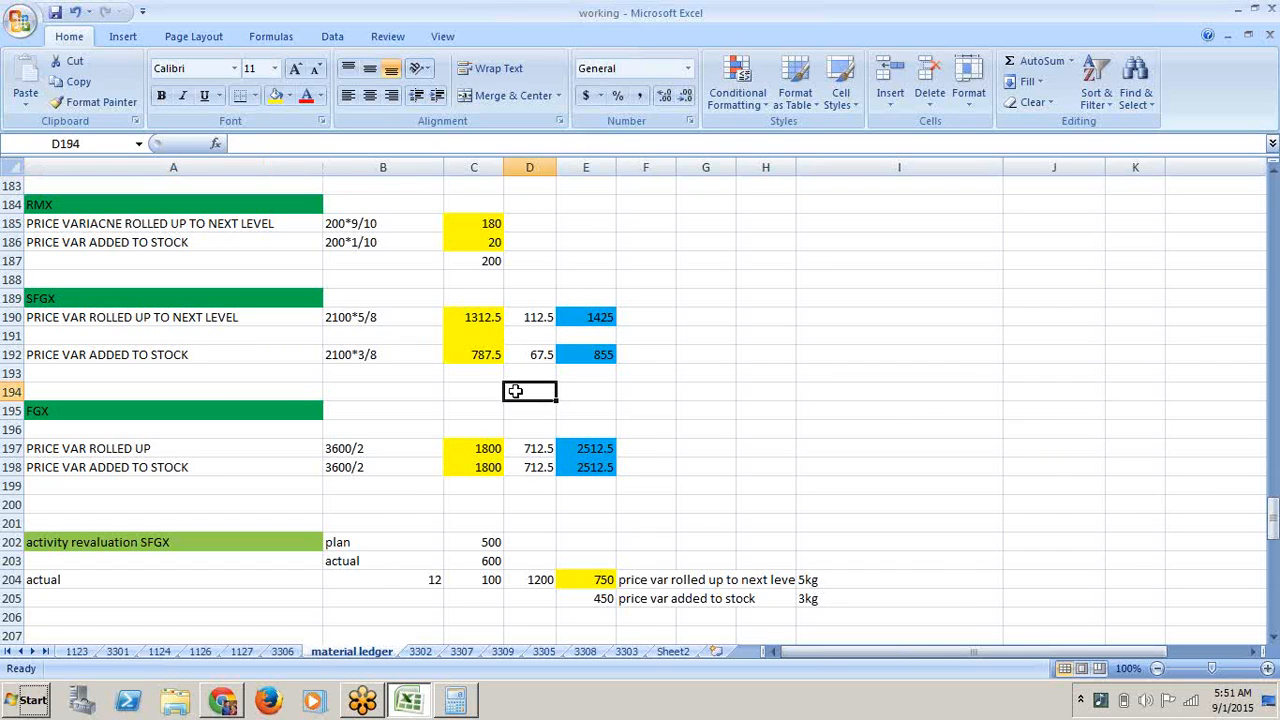
{"action": "left_click", "coordinate": [530, 320]}
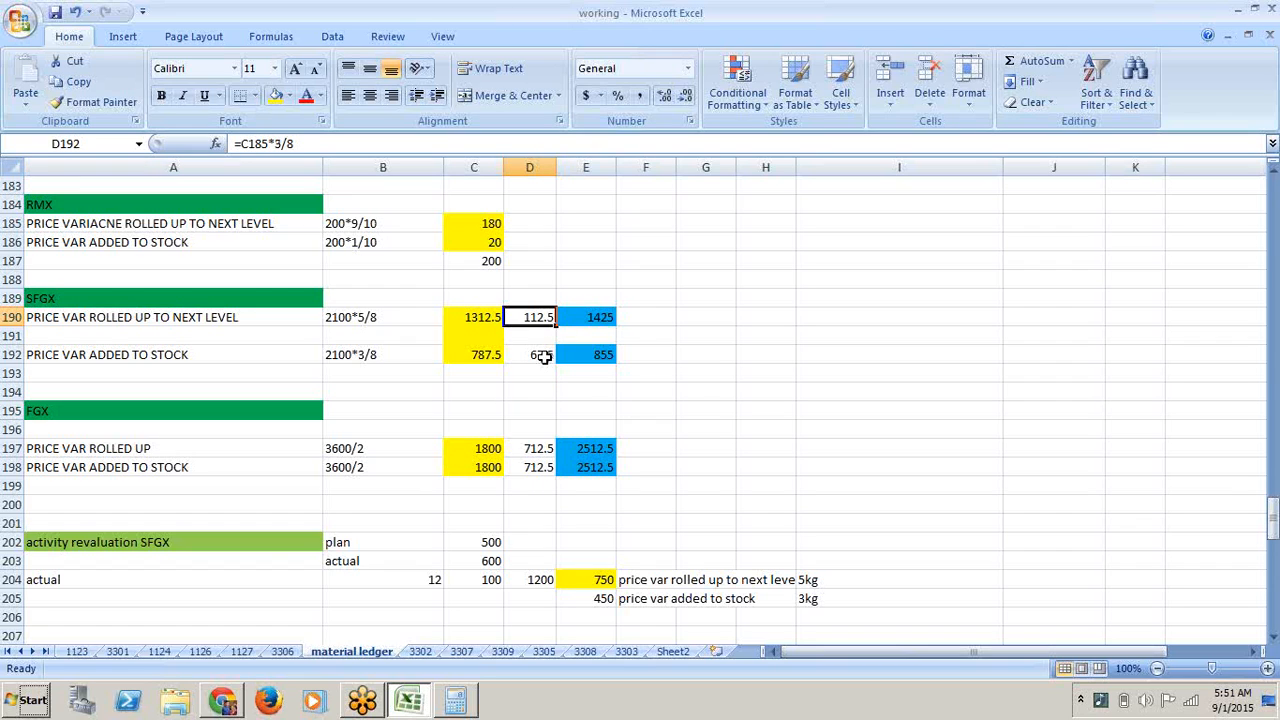
{"action": "left_click", "coordinate": [545, 355]}
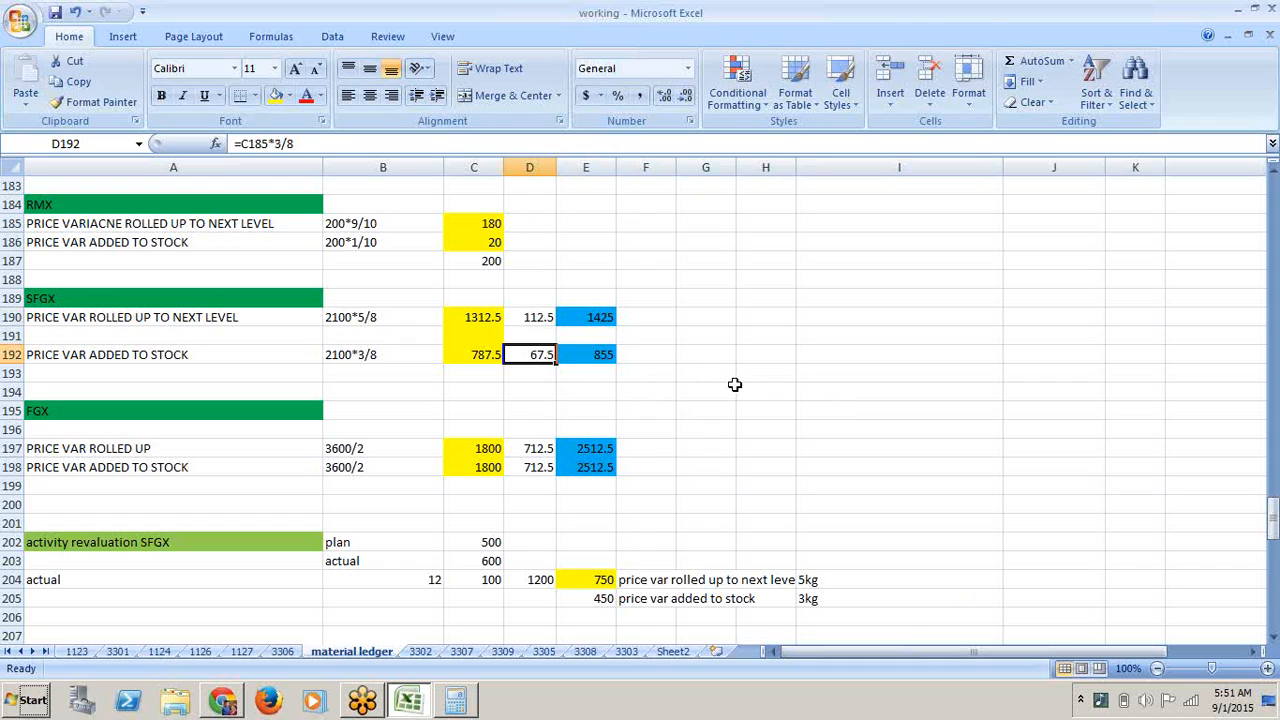
{"action": "left_click", "coordinate": [685, 452]}
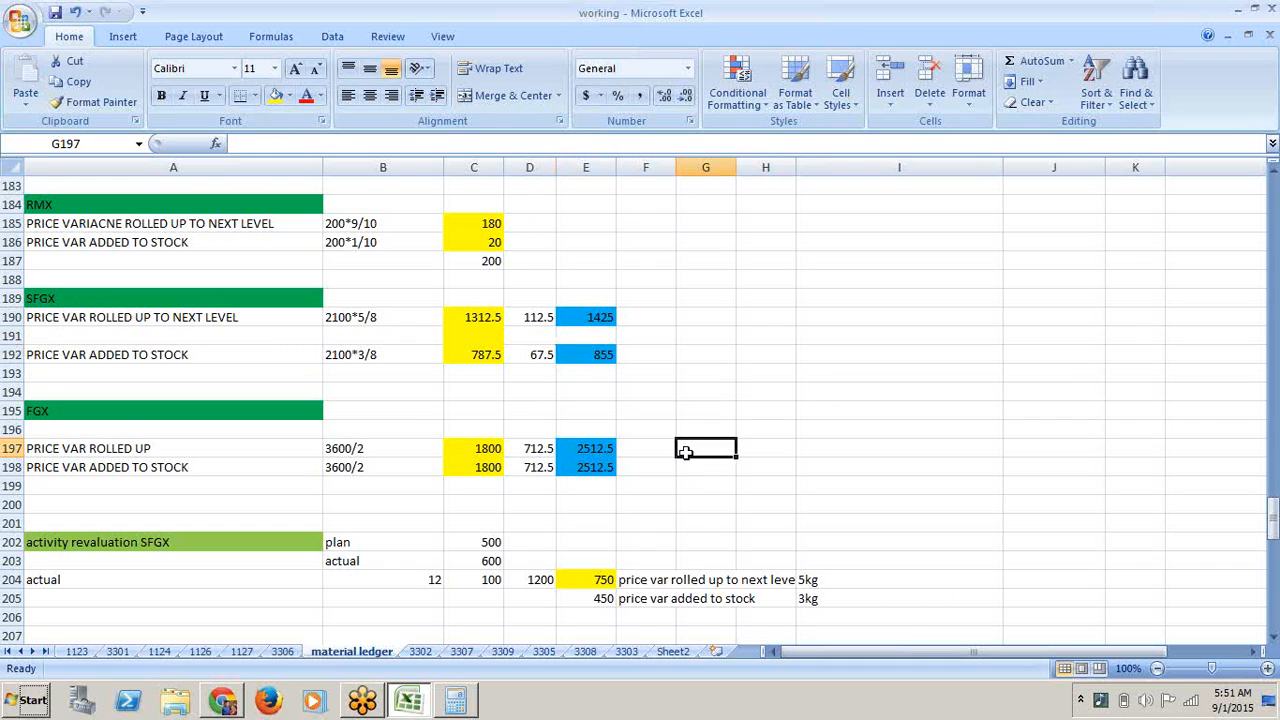
- Review the SFGX and FGX activity revaluation sections in rows 202 to 216, including the amounts rolled up from SFGX
{"action": "key", "text": "Down"}
{"action": "key", "text": "Down"}
{"action": "key", "text": "Down"}
{"action": "key", "text": "Down"}
{"action": "key", "text": "Down"}
{"action": "key", "text": "Down"}
{"action": "key", "text": "Down"}
{"action": "key", "text": "Down"}
{"action": "key", "text": "Down"}
{"action": "key", "text": "Down"}
{"action": "key", "text": "Down"}
{"action": "key", "text": "Down"}
{"action": "key", "text": "Down"}
{"action": "key", "text": "Down"}
{"action": "key", "text": "Down"}
{"action": "key", "text": "Down"}
{"action": "key", "text": "Down"}
{"action": "key", "text": "Down"}
{"action": "key", "text": "Down"}
{"action": "key", "text": "Down"}
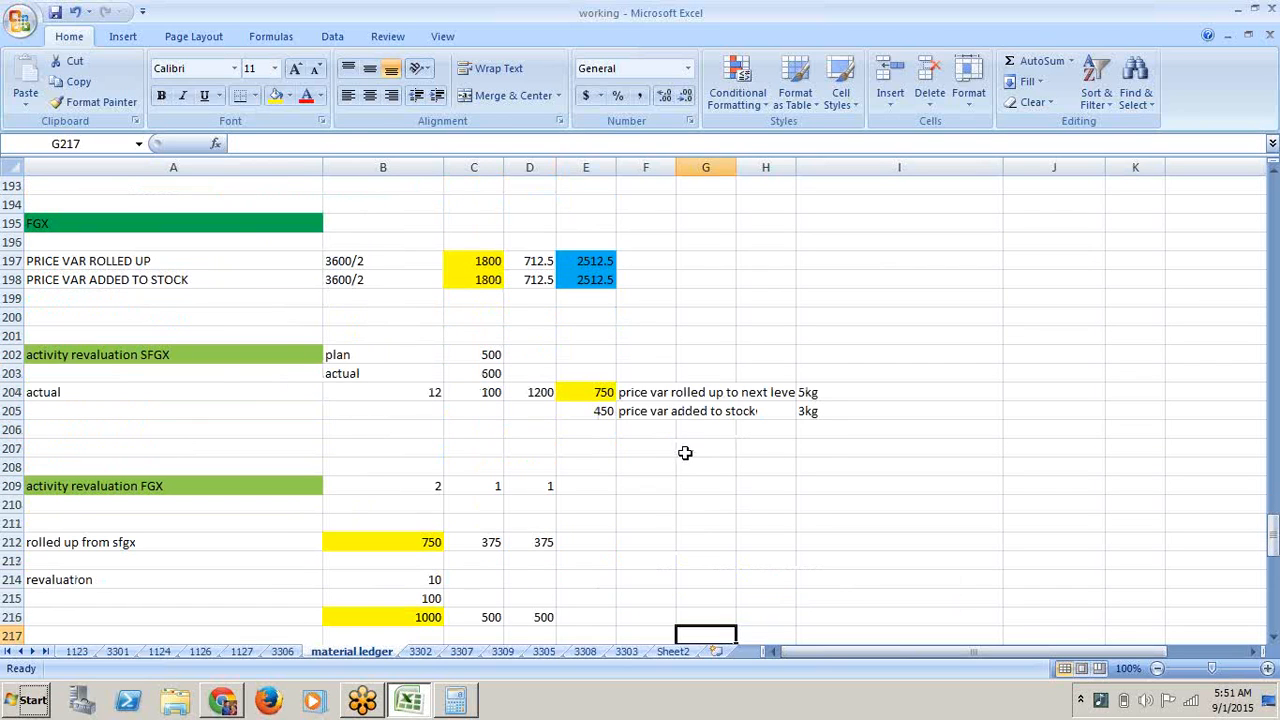
{"action": "left_click", "coordinate": [584, 369]}
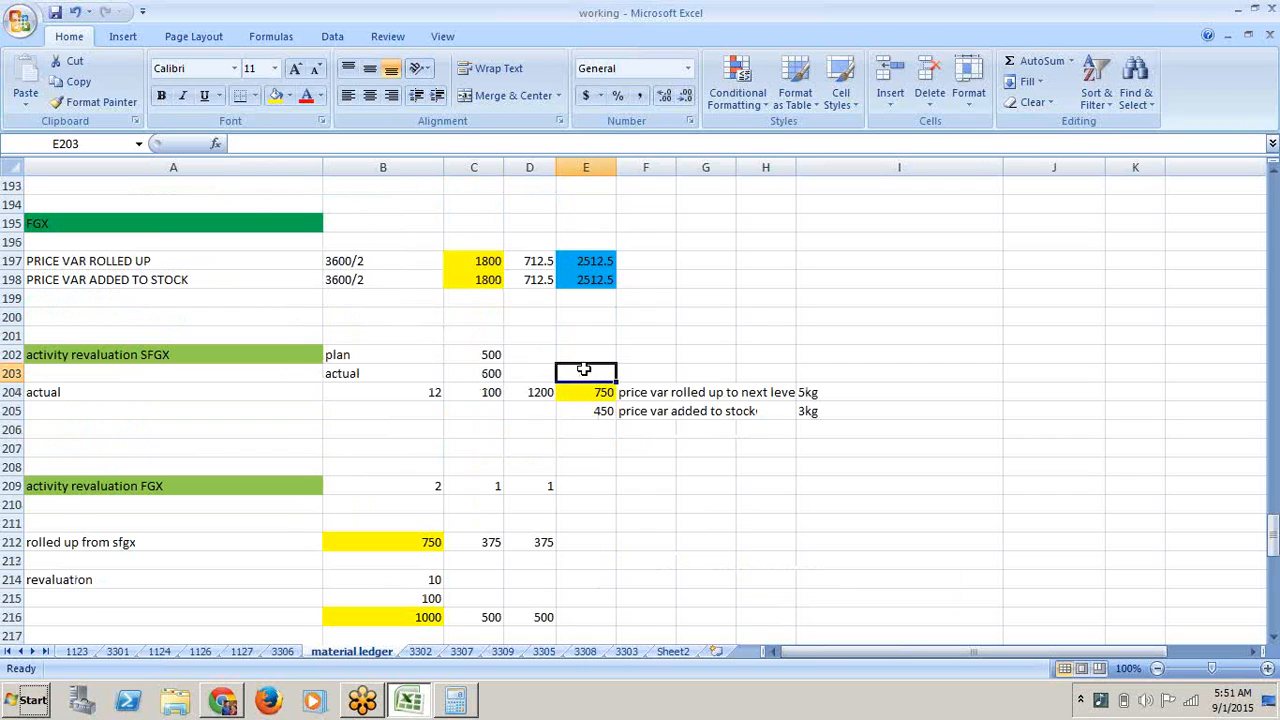
{"action": "key", "text": "Down"}
{"action": "key", "text": "Down"}
{"action": "key", "text": "Down"}
{"action": "key", "text": "Down"}
{"action": "key", "text": "Down"}
{"action": "key", "text": "Down"}
{"action": "key", "text": "Down"}
{"action": "key", "text": "Down"}
{"action": "key", "text": "Down"}
{"action": "key", "text": "Down"}
{"action": "key", "text": "Down"}
{"action": "key", "text": "Down"}
{"action": "key", "text": "Down"}
{"action": "key", "text": "Down"}
{"action": "key", "text": "Down"}
{"action": "key", "text": "Down"}
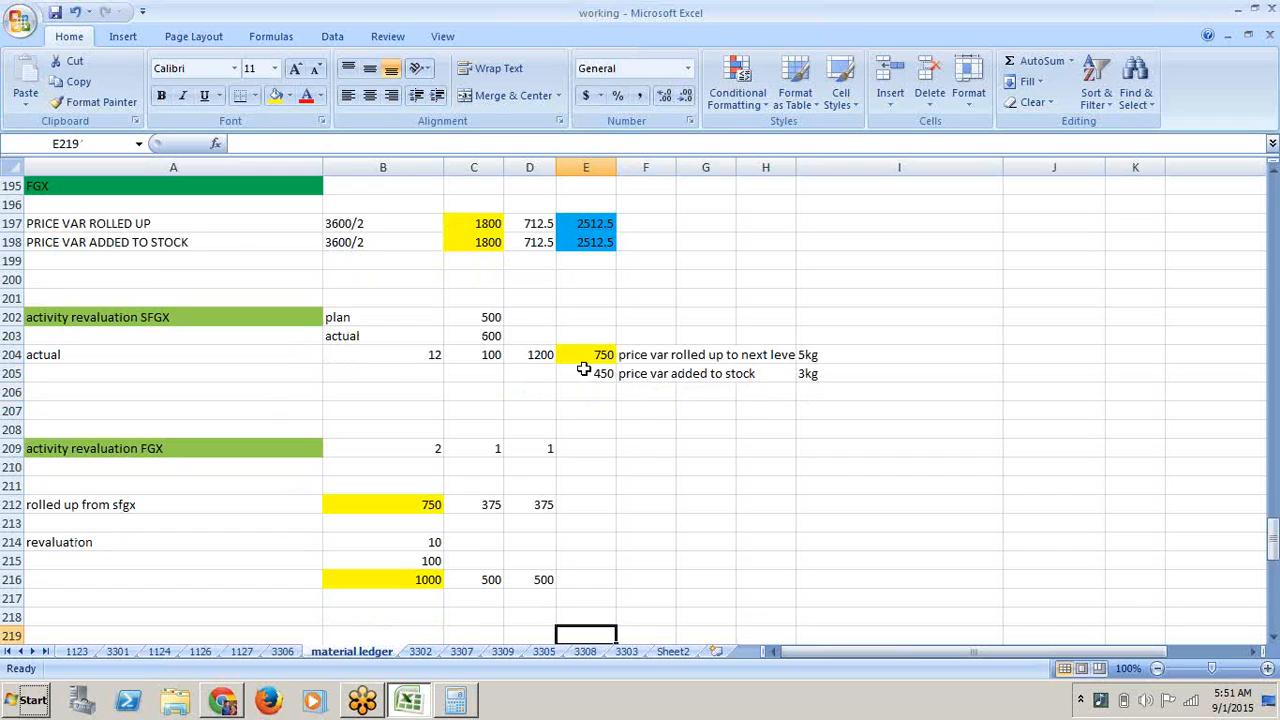
- Check the formulas in D197 and D198 that split the SFGX rolled-up variance between FGX roll-up and stock
{"action": "key", "text": "Up"}
{"action": "key", "text": "Up"}
{"action": "key", "text": "Up"}
{"action": "key", "text": "Up"}
{"action": "key", "text": "Up"}
{"action": "key", "text": "Up"}
{"action": "key", "text": "Up"}
{"action": "key", "text": "Up"}
{"action": "key", "text": "Up"}
{"action": "key", "text": "Up"}
{"action": "key", "text": "Up"}
{"action": "key", "text": "Up"}
{"action": "key", "text": "Up"}
{"action": "key", "text": "Up"}
{"action": "key", "text": "Up"}
{"action": "key", "text": "Up"}
{"action": "key", "text": "Up"}
{"action": "key", "text": "Up"}
{"action": "key", "text": "Up"}
{"action": "key", "text": "Up"}
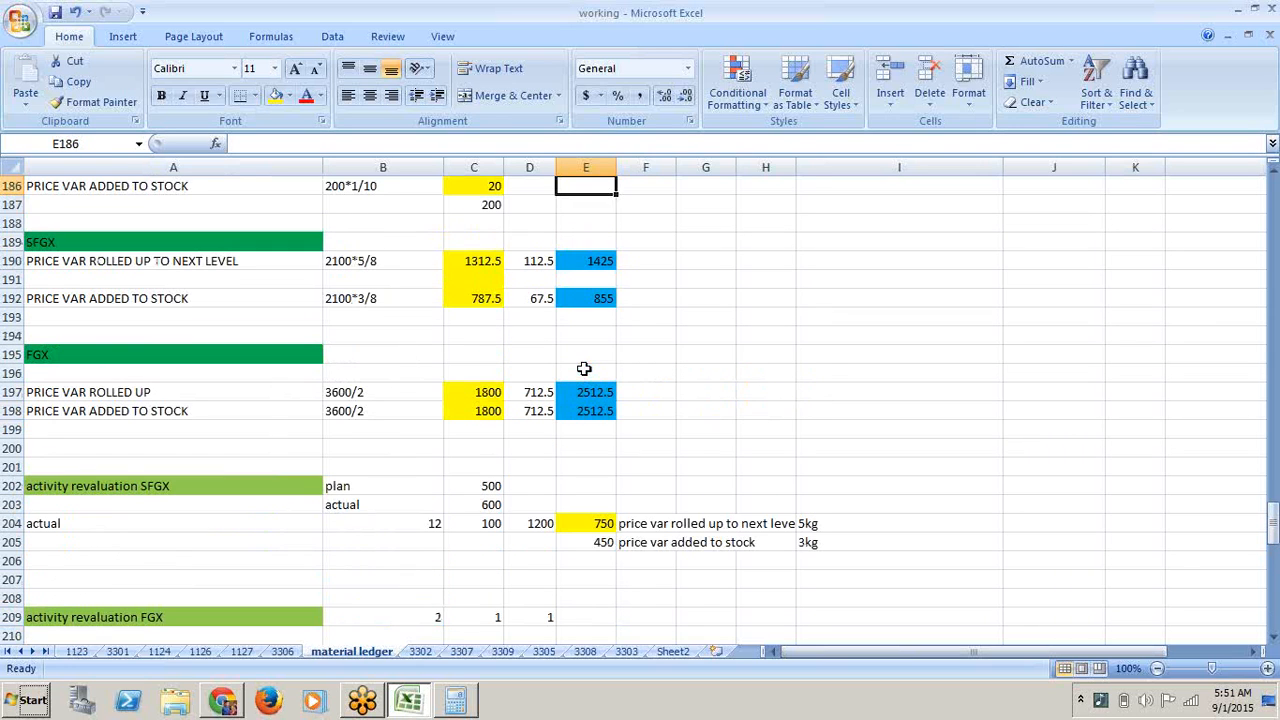
{"action": "left_click", "coordinate": [542, 395]}
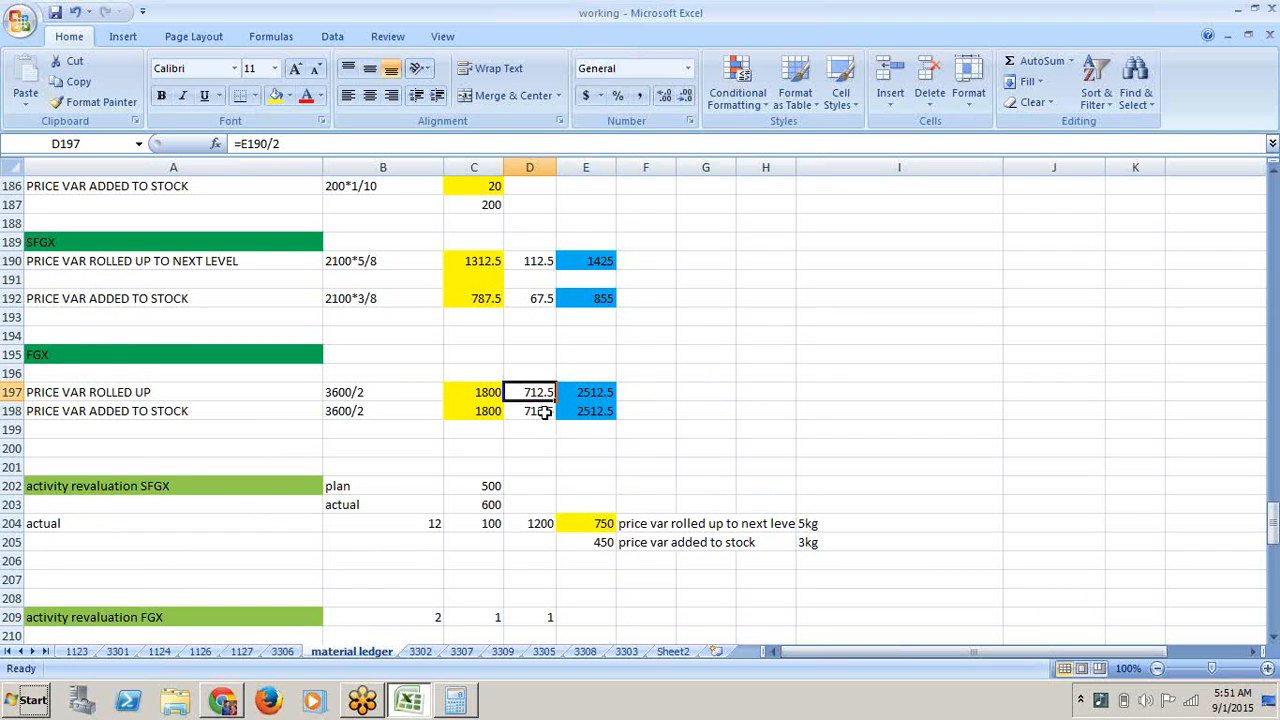
{"action": "left_click", "coordinate": [542, 413]}
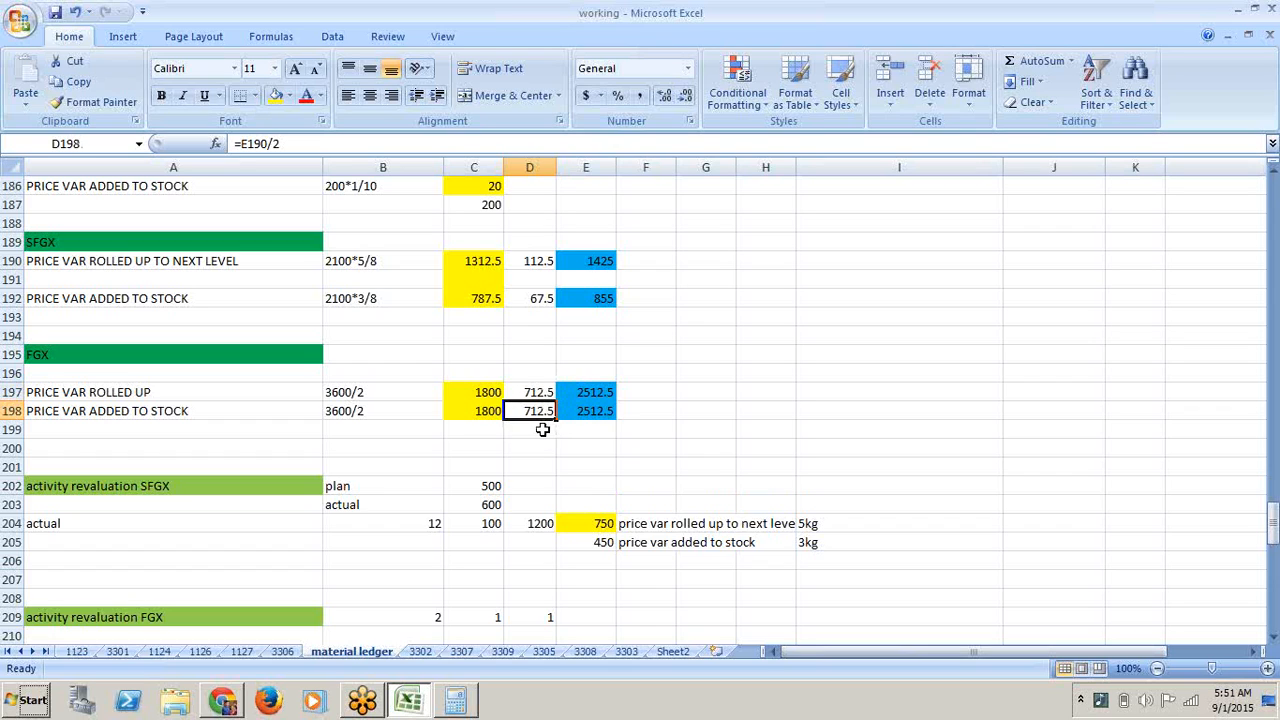
{"action": "left_click", "coordinate": [542, 397]}
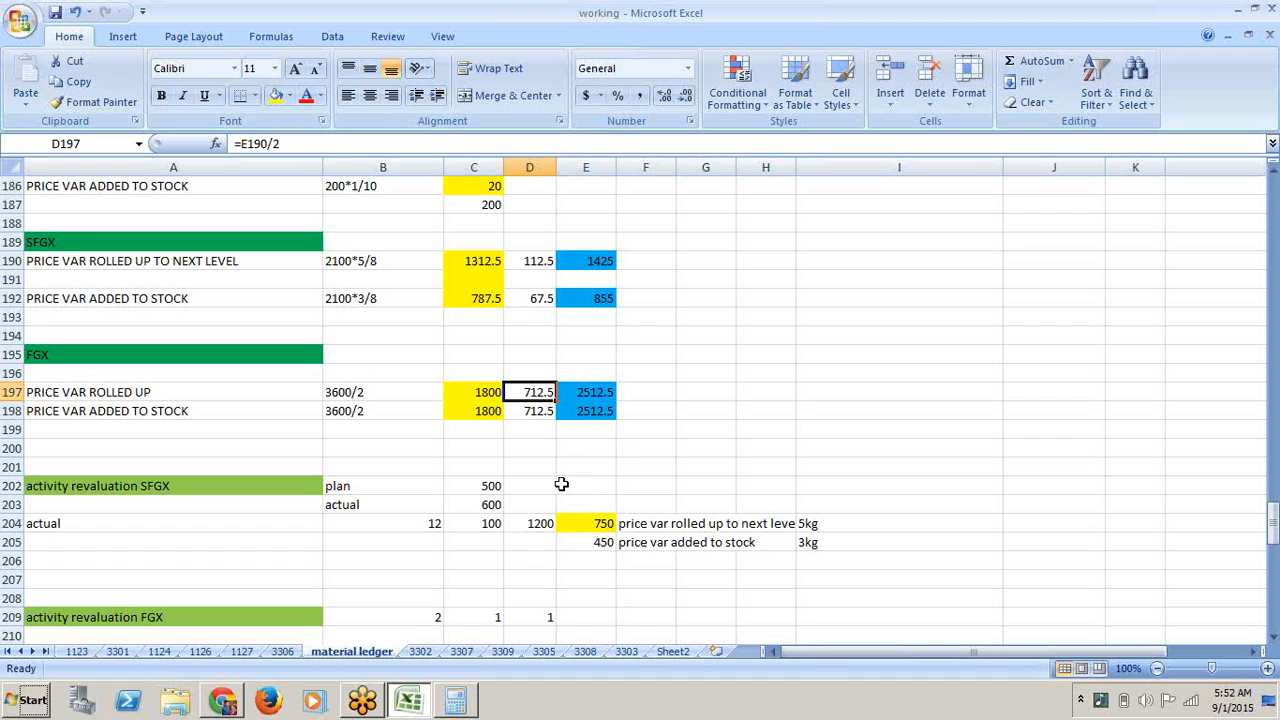
- Add an FGX heading in A261 below the SFGX intermediate account entries and fill the cell yellow
{"action": "key", "text": "Down"}
{"action": "key", "text": "Down"}
{"action": "key", "text": "Down"}
{"action": "key", "text": "Down"}
{"action": "key", "text": "Down"}
{"action": "key", "text": "Down"}
{"action": "key", "text": "Down"}
{"action": "key", "text": "Down"}
{"action": "key", "text": "Down"}
{"action": "key", "text": "Down"}
{"action": "key", "text": "Down"}
{"action": "key", "text": "Down"}
{"action": "key", "text": "Down"}
{"action": "key", "text": "Down"}
{"action": "key", "text": "Down"}
{"action": "key", "text": "Down"}
{"action": "key", "text": "Down"}
{"action": "key", "text": "Down"}
{"action": "key", "text": "Down"}
{"action": "key", "text": "Down"}
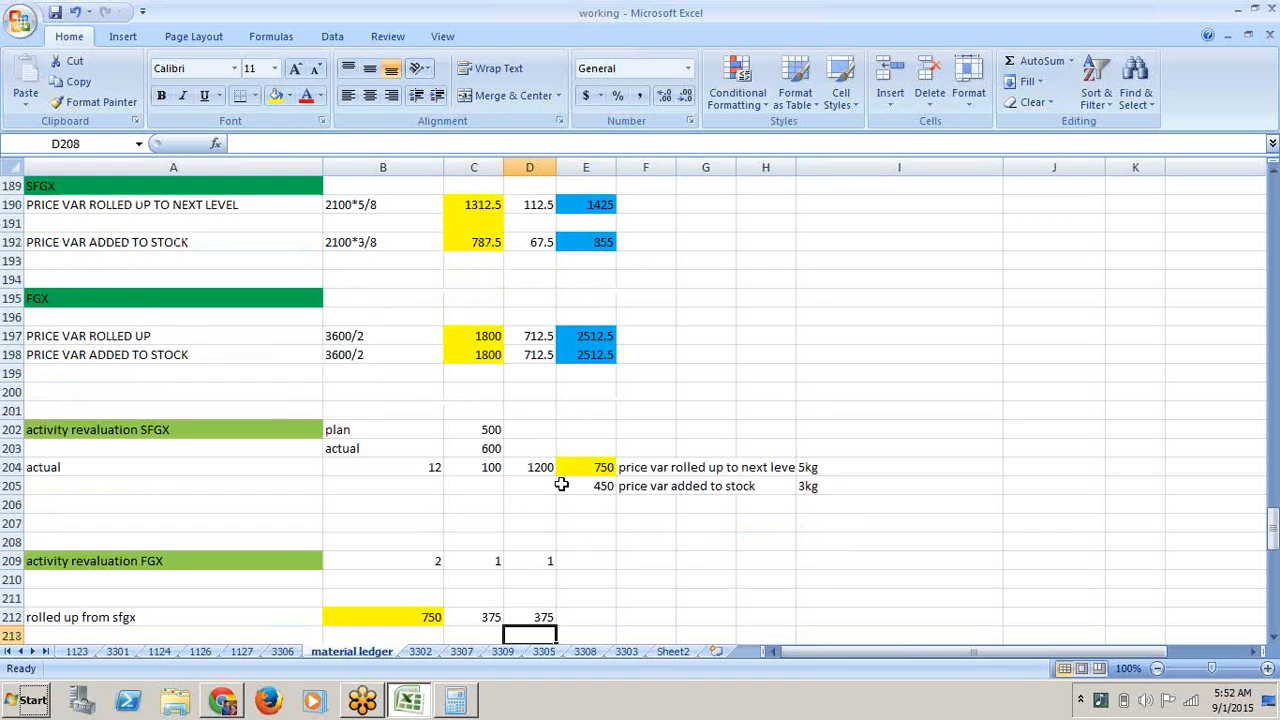
{"action": "key", "text": "Down"}
{"action": "key", "text": "Down"}
{"action": "key", "text": "Down"}
{"action": "key", "text": "Down"}
{"action": "key", "text": "Down"}
{"action": "key", "text": "Down"}
{"action": "key", "text": "Down"}
{"action": "key", "text": "Down"}
{"action": "key", "text": "Down"}
{"action": "key", "text": "Down"}
{"action": "key", "text": "Down"}
{"action": "key", "text": "Down"}
{"action": "key", "text": "Down"}
{"action": "key", "text": "Down"}
{"action": "key", "text": "Down"}
{"action": "key", "text": "Down"}
{"action": "key", "text": "Down"}
{"action": "key", "text": "Down"}
{"action": "key", "text": "Down"}
{"action": "key", "text": "Down"}
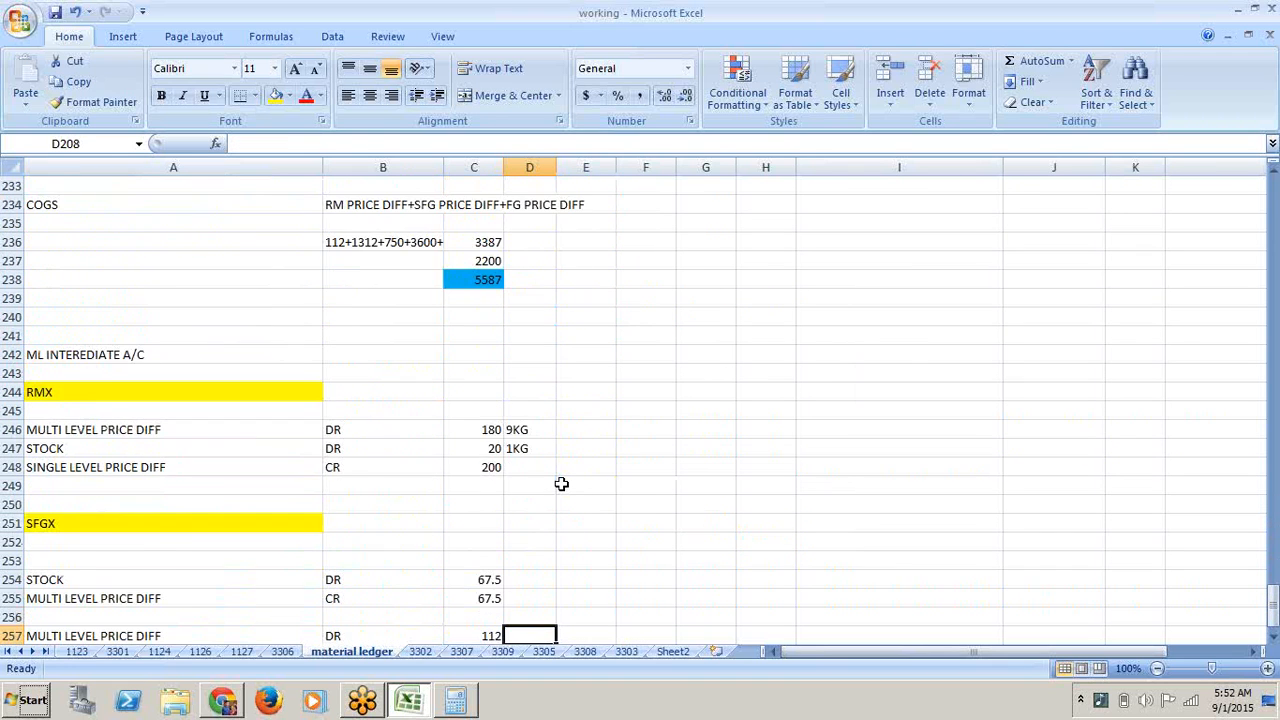
{"action": "key", "text": "Down"}
{"action": "key", "text": "Down"}
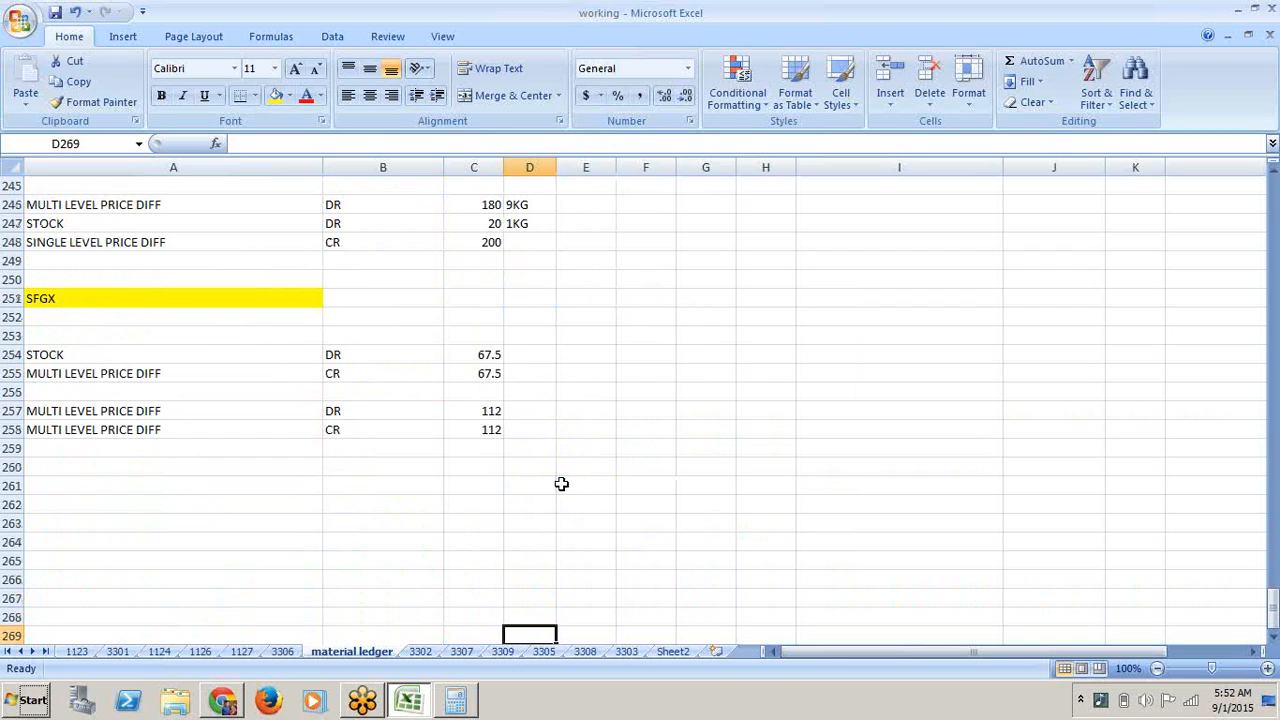
{"action": "left_click", "coordinate": [166, 484]}
{"action": "type", "text": "F"}
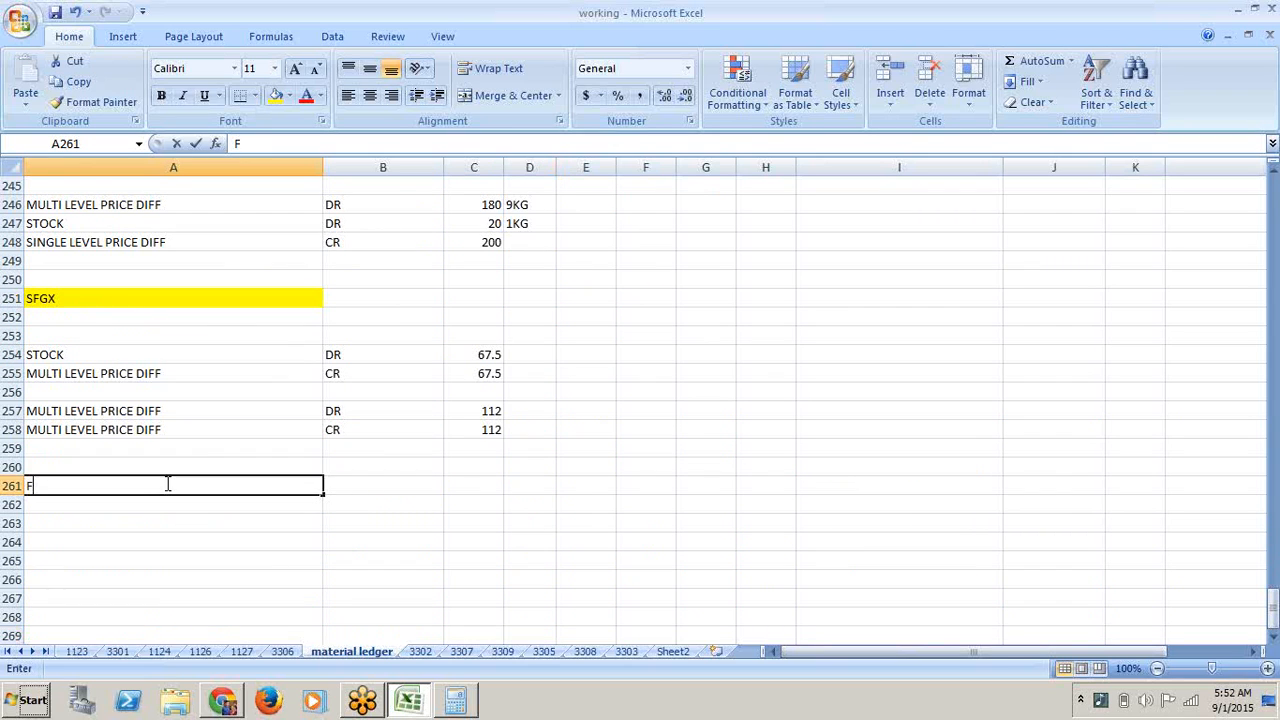
{"action": "type", "text": "GX"}
{"action": "key", "text": "Return"}
{"action": "key", "text": "Return"}
{"action": "key", "text": "Return"}
{"action": "key", "text": "Return"}
{"action": "key", "text": "Return"}
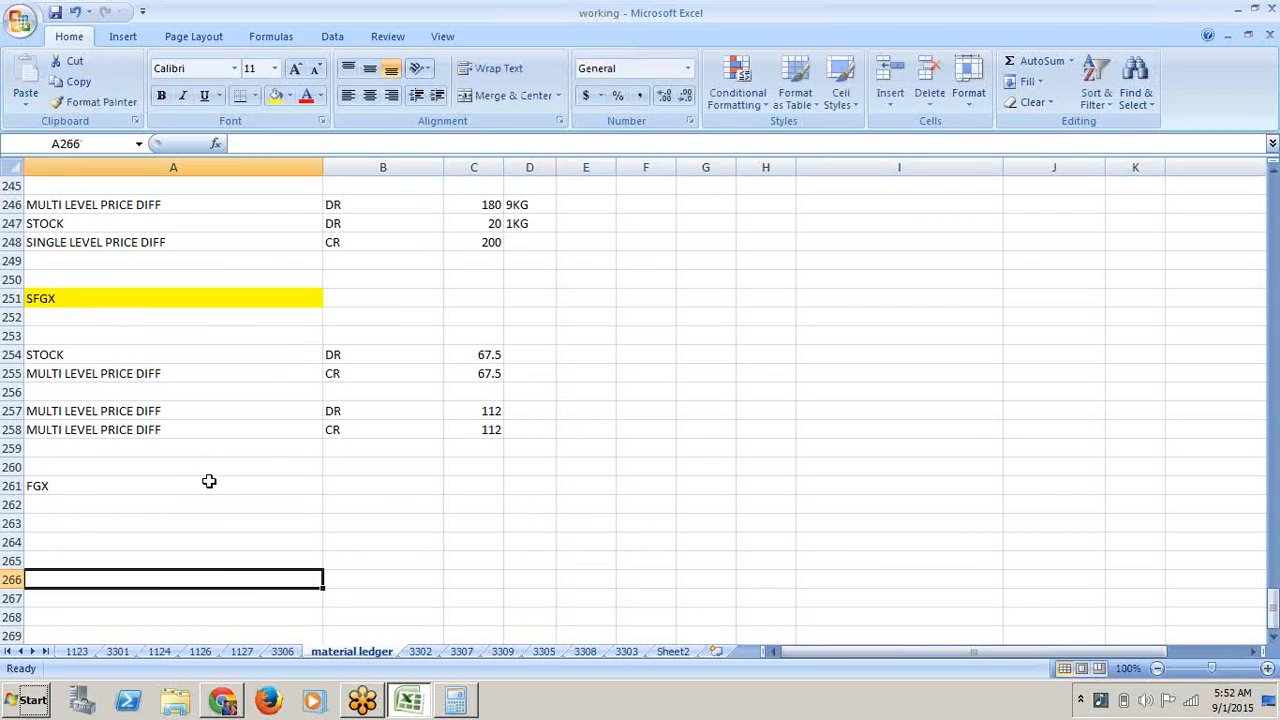
{"action": "left_click", "coordinate": [209, 483]}
{"action": "left_click", "coordinate": [281, 99]}
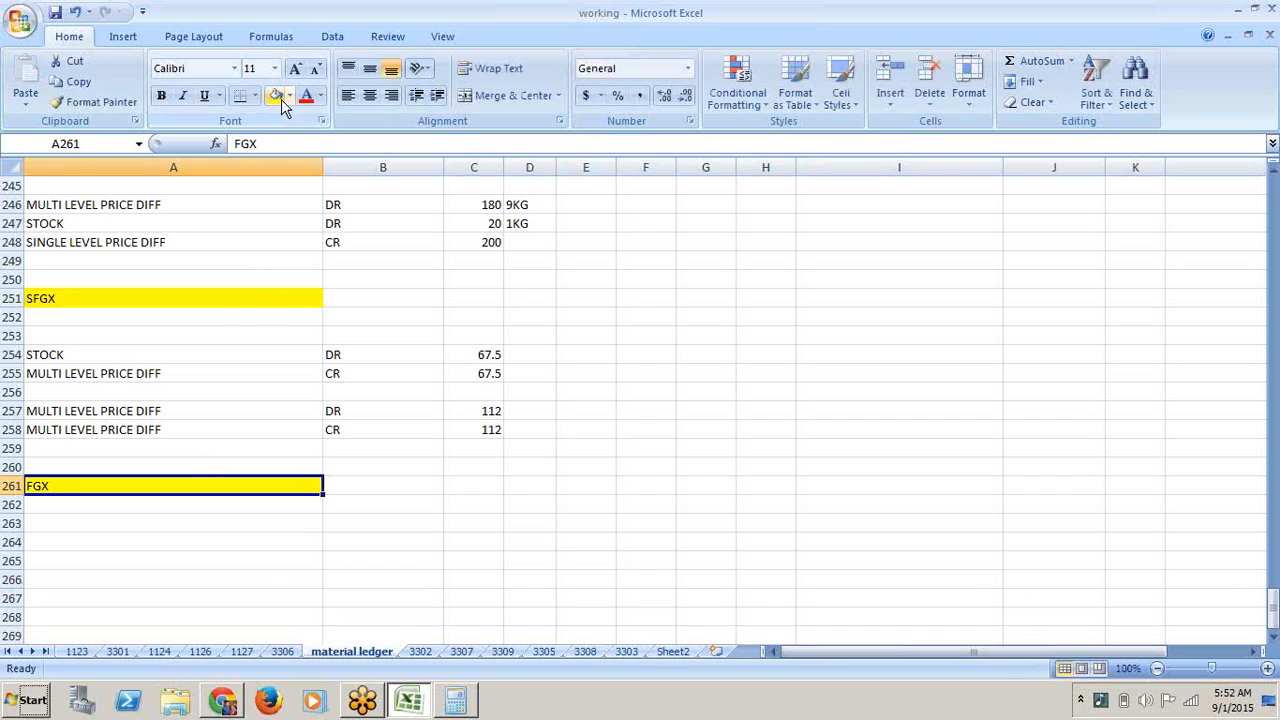
{"action": "left_click", "coordinate": [266, 578]}
- Copy the SFGX stock and multi level price diff entries in A254:C258 to A263 under the FGX heading
{"action": "left_click", "coordinate": [225, 356]}
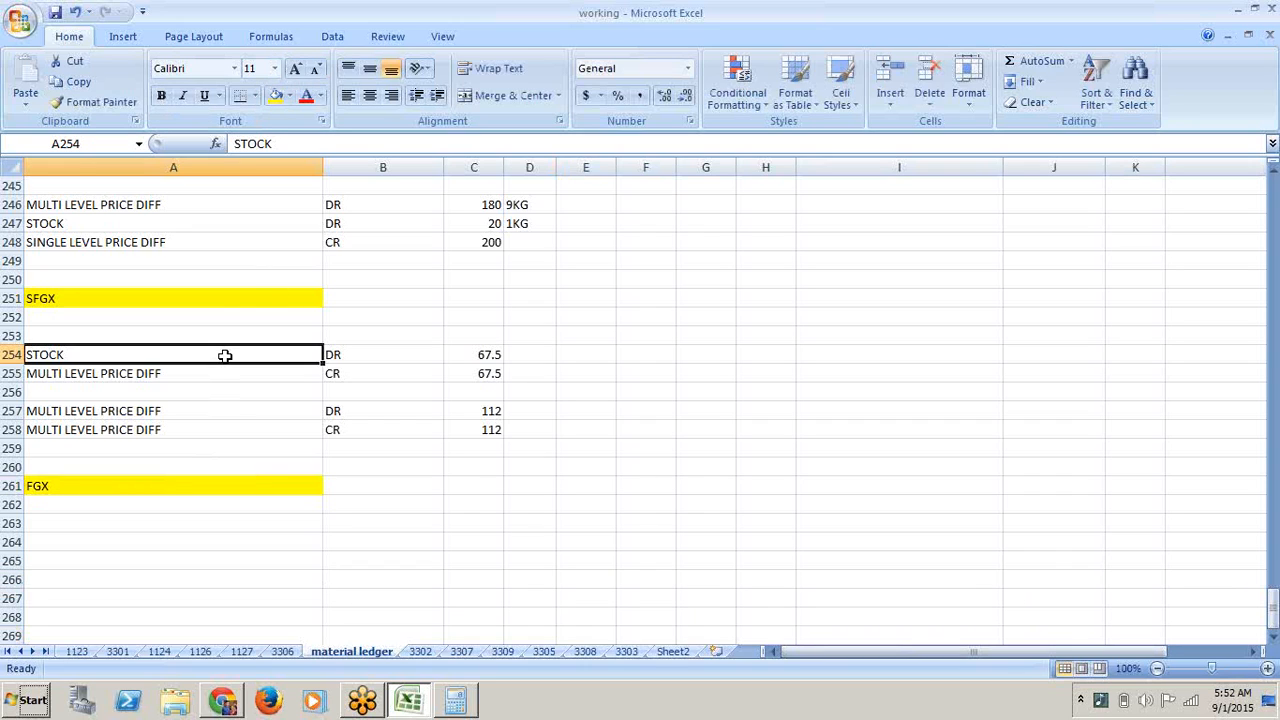
{"action": "key", "text": "shift+Right"}
{"action": "key", "text": "shift+Right"}
{"action": "key", "text": "shift+Down"}
{"action": "key", "text": "shift+Down"}
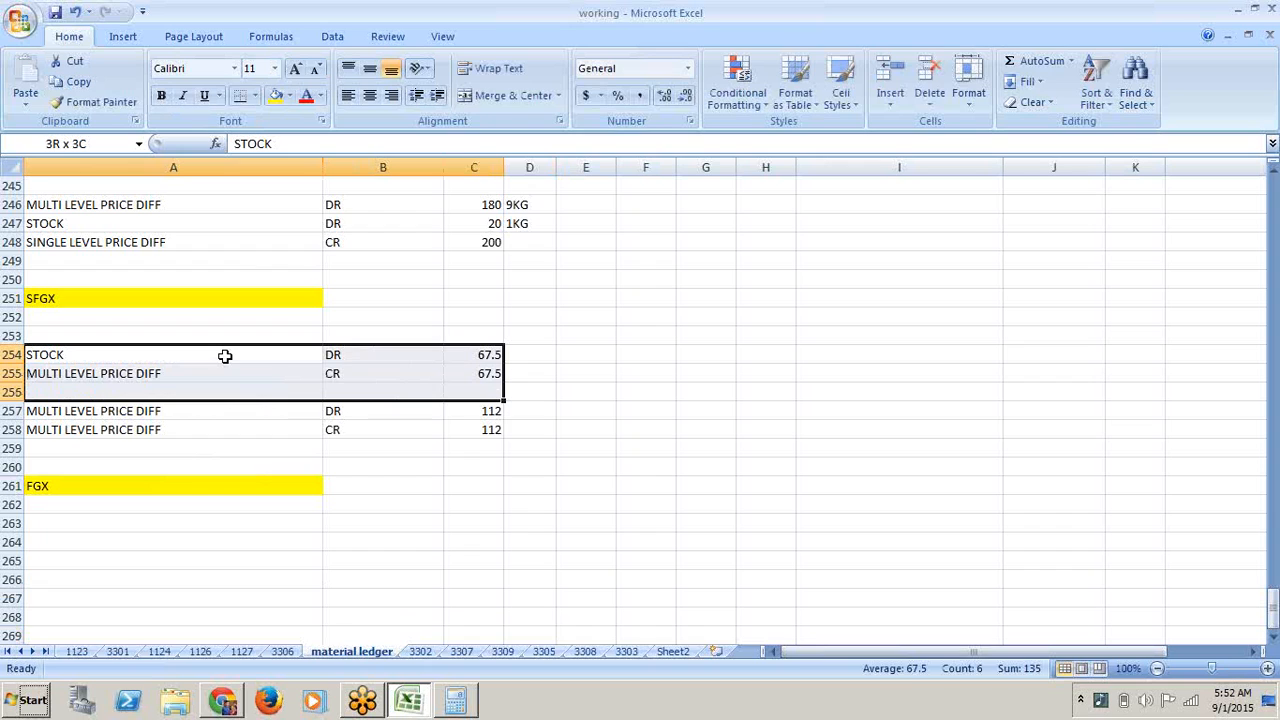
{"action": "key", "text": "shift+Down"}
{"action": "key", "text": "shift+Down"}
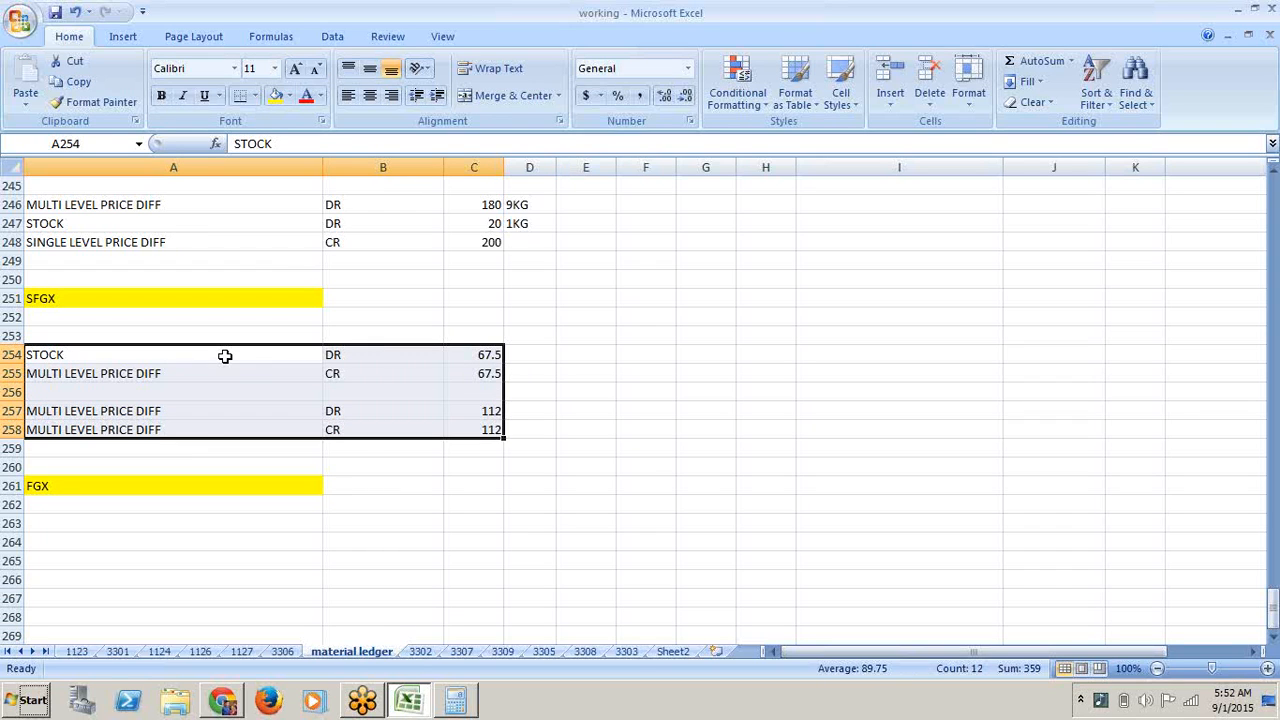
{"action": "key", "text": "ctrl+c"}
{"action": "left_click", "coordinate": [203, 527]}
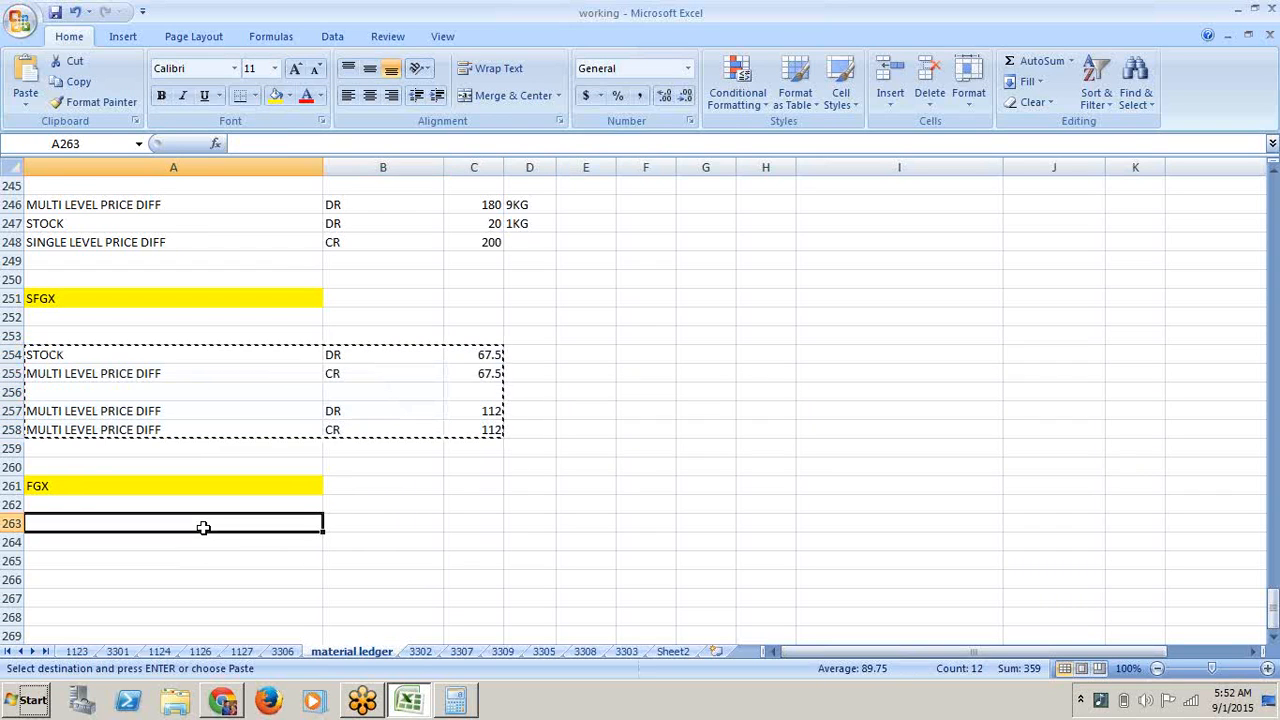
{"action": "key", "text": "ctrl+v"}
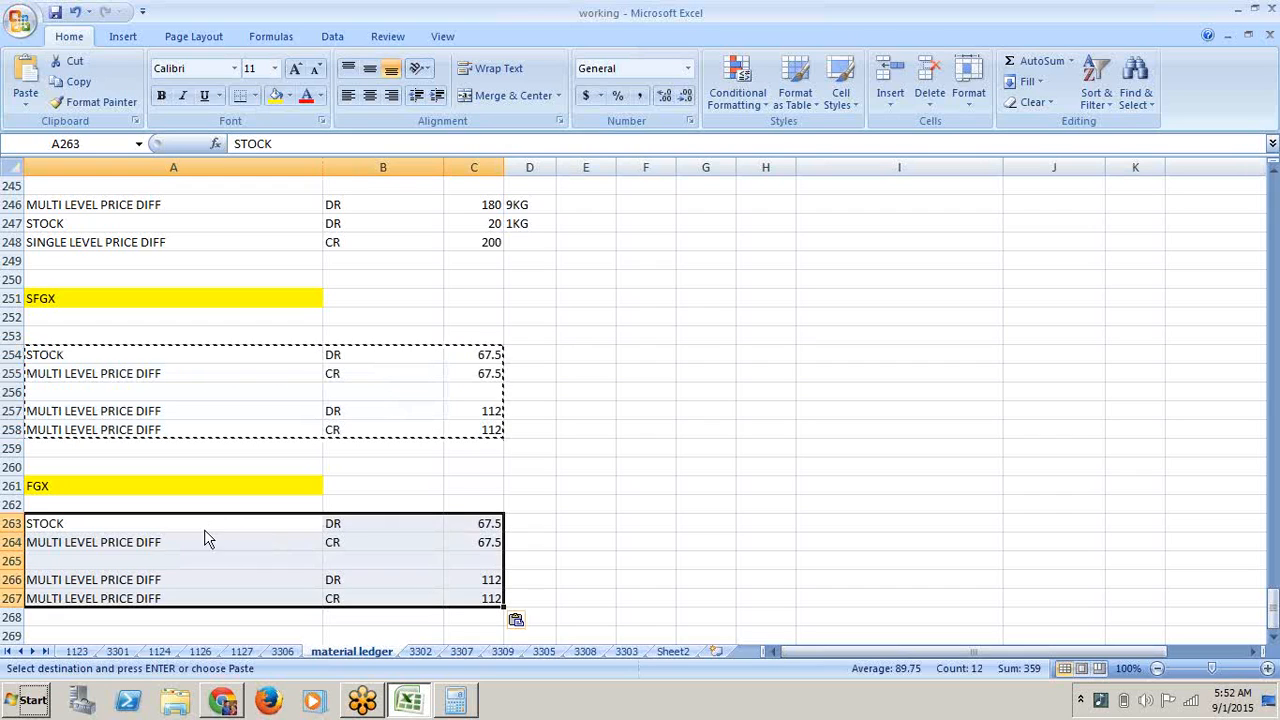
{"action": "left_click", "coordinate": [460, 563]}
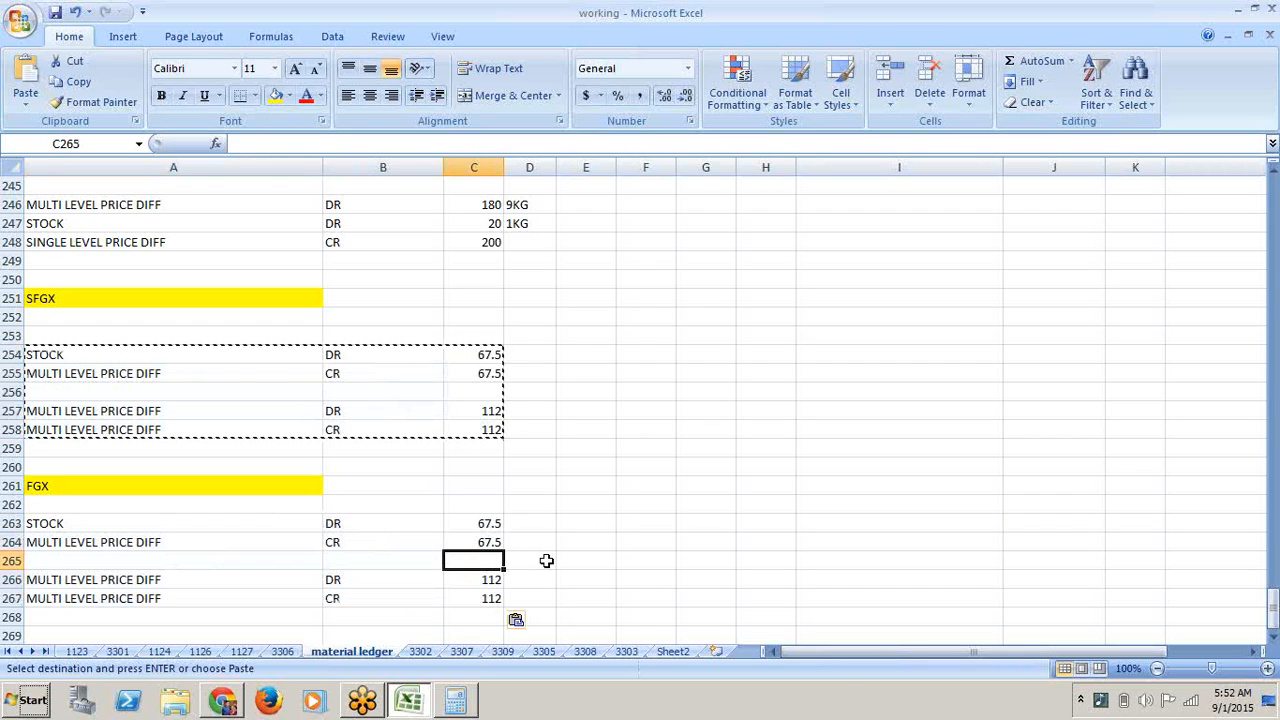
- Check the FGX price variance amounts rolled up and added to stock in D197 and D198
{"action": "left_click", "coordinate": [491, 523]}
{"action": "key", "text": "Up"}
{"action": "key", "text": "Up"}
{"action": "key", "text": "Up"}
{"action": "key", "text": "Up"}
{"action": "key", "text": "Up"}
{"action": "key", "text": "Up"}
{"action": "key", "text": "Up"}
{"action": "key", "text": "Up"}
{"action": "key", "text": "Up"}
{"action": "key", "text": "Up"}
{"action": "key", "text": "Up"}
{"action": "key", "text": "Up"}
{"action": "key", "text": "Up"}
{"action": "key", "text": "Up"}
{"action": "key", "text": "Up"}
{"action": "key", "text": "Up"}
{"action": "key", "text": "Up"}
{"action": "key", "text": "Up"}
{"action": "key", "text": "Up"}
{"action": "key", "text": "Up"}
{"action": "key", "text": "Up"}
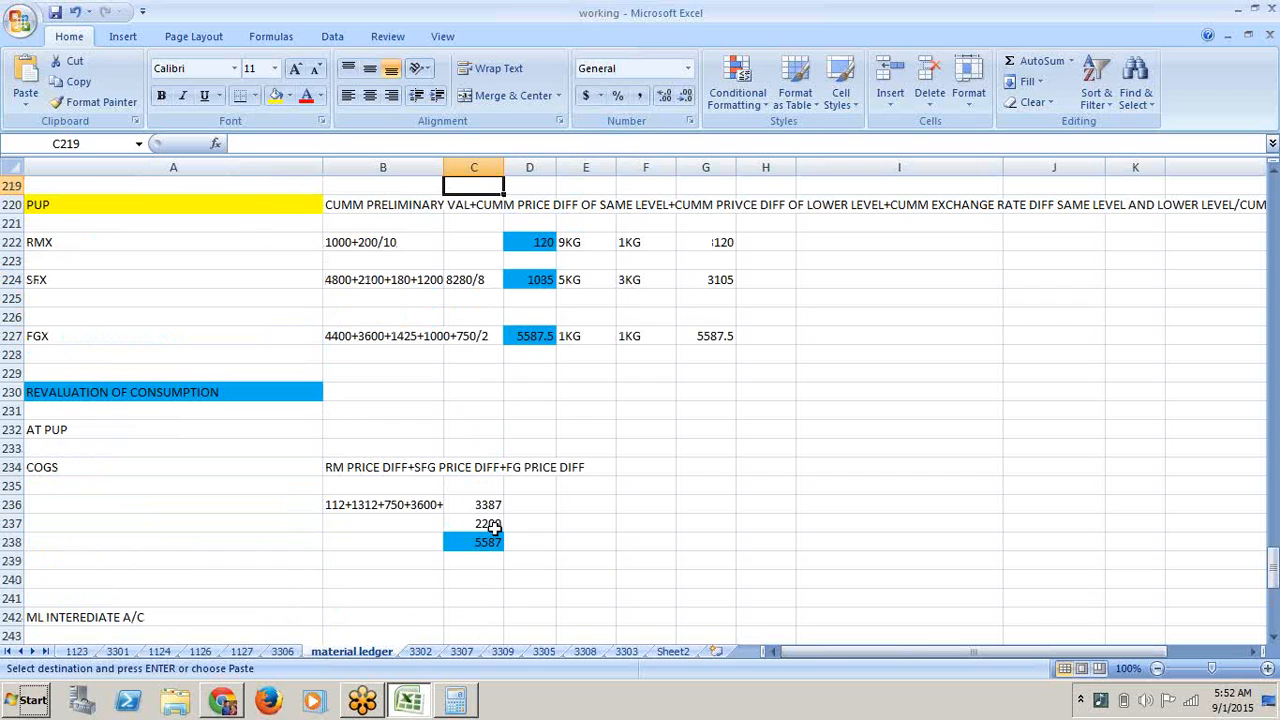
{"action": "key", "text": "Up"}
{"action": "key", "text": "Up"}
{"action": "key", "text": "Up"}
{"action": "key", "text": "Up"}
{"action": "key", "text": "Up"}
{"action": "key", "text": "Up"}
{"action": "key", "text": "Up"}
{"action": "key", "text": "Up"}
{"action": "key", "text": "Up"}
{"action": "key", "text": "Up"}
{"action": "key", "text": "Up"}
{"action": "key", "text": "Up"}
{"action": "key", "text": "Up"}
{"action": "key", "text": "Up"}
{"action": "key", "text": "Up"}
{"action": "key", "text": "Up"}
{"action": "key", "text": "Up"}
{"action": "key", "text": "Up"}
{"action": "key", "text": "Up"}
{"action": "key", "text": "Up"}
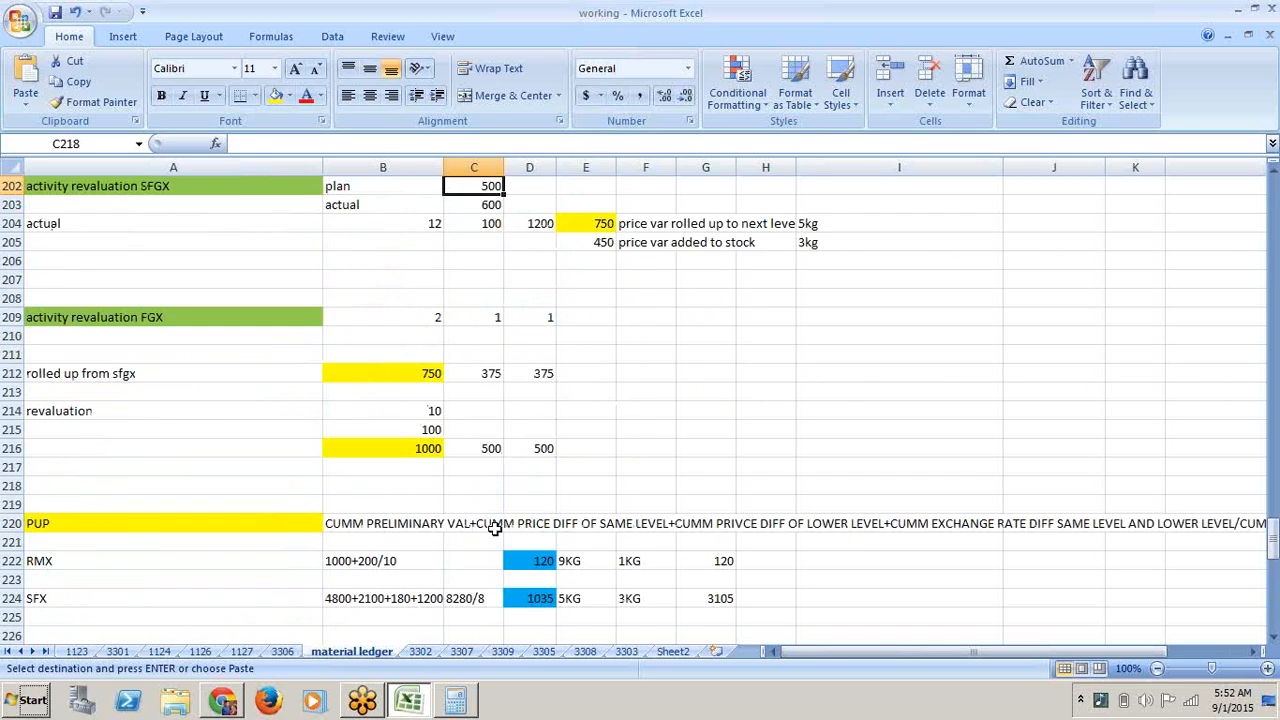
{"action": "key", "text": "Up"}
{"action": "key", "text": "Up"}
{"action": "key", "text": "Up"}
{"action": "key", "text": "Up"}
{"action": "key", "text": "Up"}
{"action": "key", "text": "Up"}
{"action": "key", "text": "Up"}
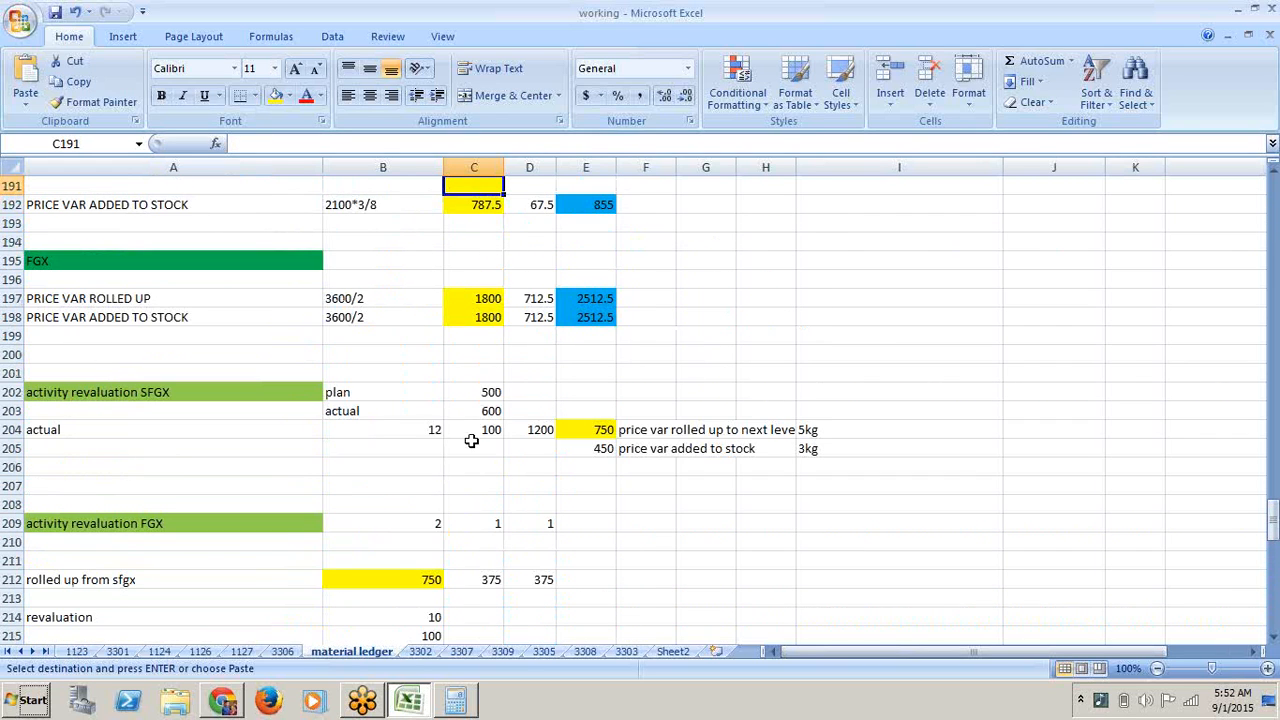
{"action": "left_click", "coordinate": [532, 306]}
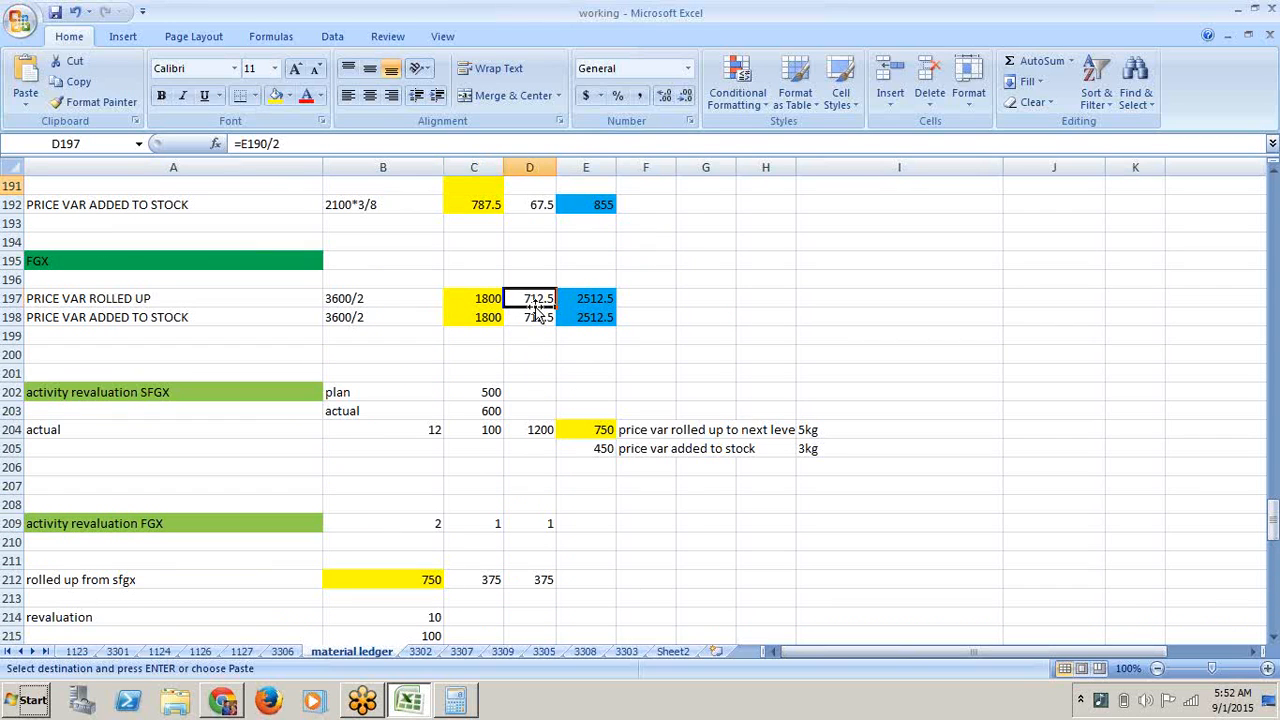
{"action": "key", "text": "Down"}
{"action": "key", "text": "Down"}
{"action": "key", "text": "Down"}
{"action": "key", "text": "Down"}
{"action": "key", "text": "Down"}
{"action": "key", "text": "Down"}
{"action": "key", "text": "Down"}
{"action": "key", "text": "Down"}
{"action": "key", "text": "Down"}
{"action": "key", "text": "Down"}
{"action": "key", "text": "Down"}
{"action": "key", "text": "Down"}
{"action": "key", "text": "Down"}
{"action": "key", "text": "Down"}
{"action": "key", "text": "Down"}
{"action": "key", "text": "Down"}
{"action": "key", "text": "Down"}
{"action": "key", "text": "Down"}
{"action": "key", "text": "Down"}
{"action": "key", "text": "Down"}
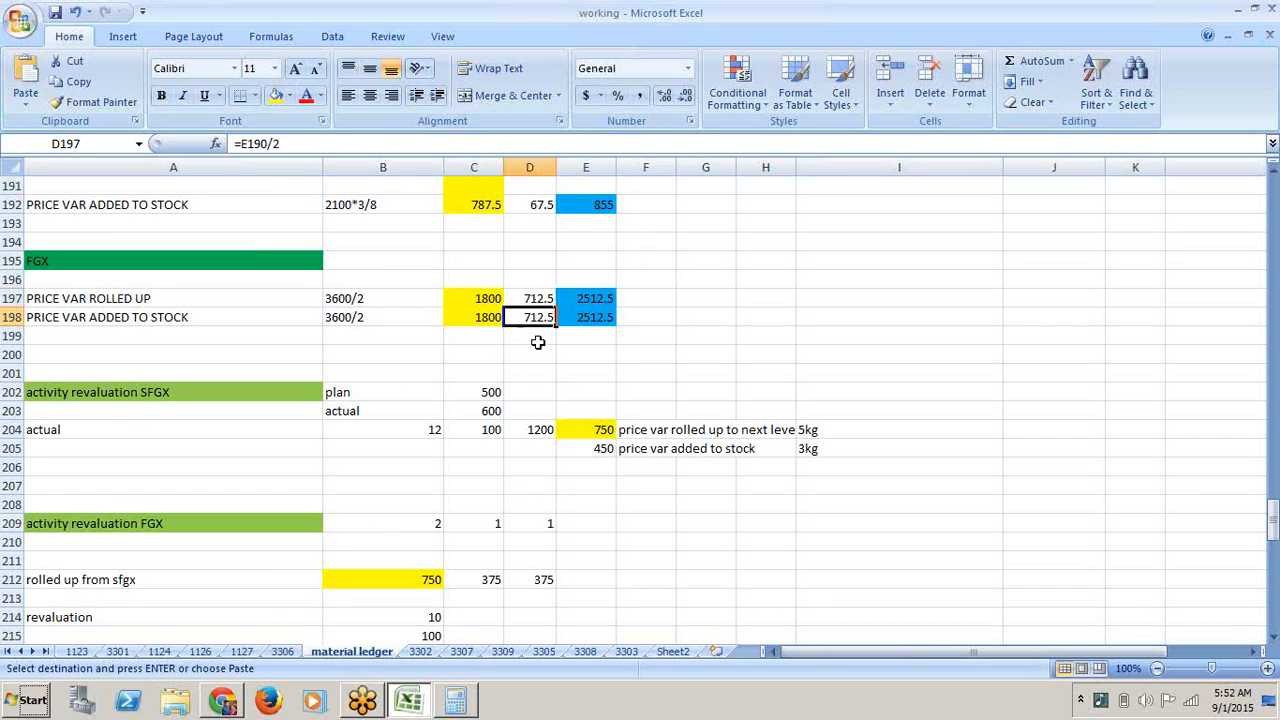
- Set the FGX stock debit in C263 and the multi level price diff credit in C264 to 712.5
{"action": "key", "text": "Down"}
{"action": "key", "text": "Down"}
{"action": "key", "text": "Down"}
{"action": "key", "text": "Down"}
{"action": "key", "text": "Down"}
{"action": "key", "text": "Down"}
{"action": "key", "text": "Down"}
{"action": "key", "text": "Down"}
{"action": "key", "text": "Down"}
{"action": "key", "text": "Down"}
{"action": "key", "text": "Down"}
{"action": "key", "text": "Down"}
{"action": "key", "text": "Down"}
{"action": "key", "text": "Down"}
{"action": "key", "text": "Down"}
{"action": "key", "text": "Down"}
{"action": "key", "text": "Down"}
{"action": "key", "text": "Down"}
{"action": "key", "text": "Down"}
{"action": "key", "text": "Down"}
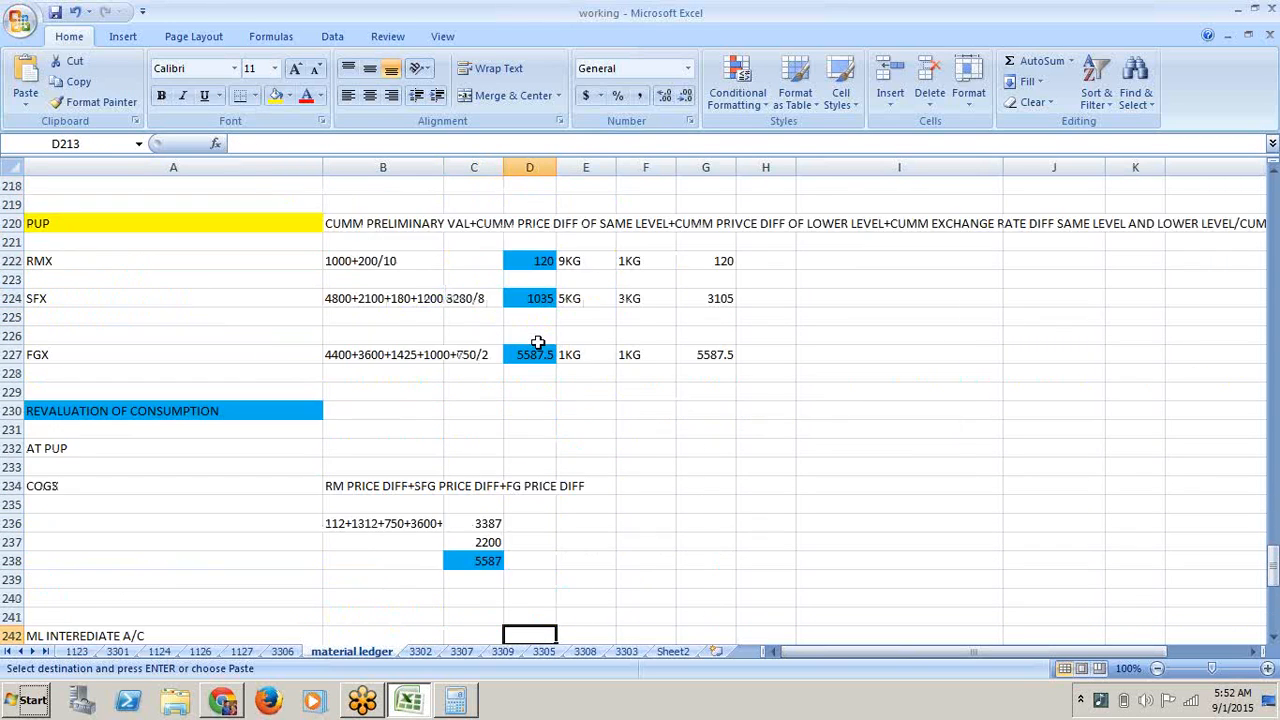
{"action": "key", "text": "Up"}
{"action": "key", "text": "Up"}
{"action": "key", "text": "Up"}
{"action": "key", "text": "Up"}
{"action": "key", "text": "Up"}
{"action": "key", "text": "Up"}
{"action": "key", "text": "Up"}
{"action": "key", "text": "Up"}
{"action": "key", "text": "Up"}
{"action": "key", "text": "Up"}
{"action": "key", "text": "Up"}
{"action": "key", "text": "Up"}
{"action": "key", "text": "Up"}
{"action": "key", "text": "Up"}
{"action": "key", "text": "Up"}
{"action": "key", "text": "Up"}
{"action": "key", "text": "Up"}
{"action": "key", "text": "Up"}
{"action": "key", "text": "Up"}
{"action": "key", "text": "Up"}
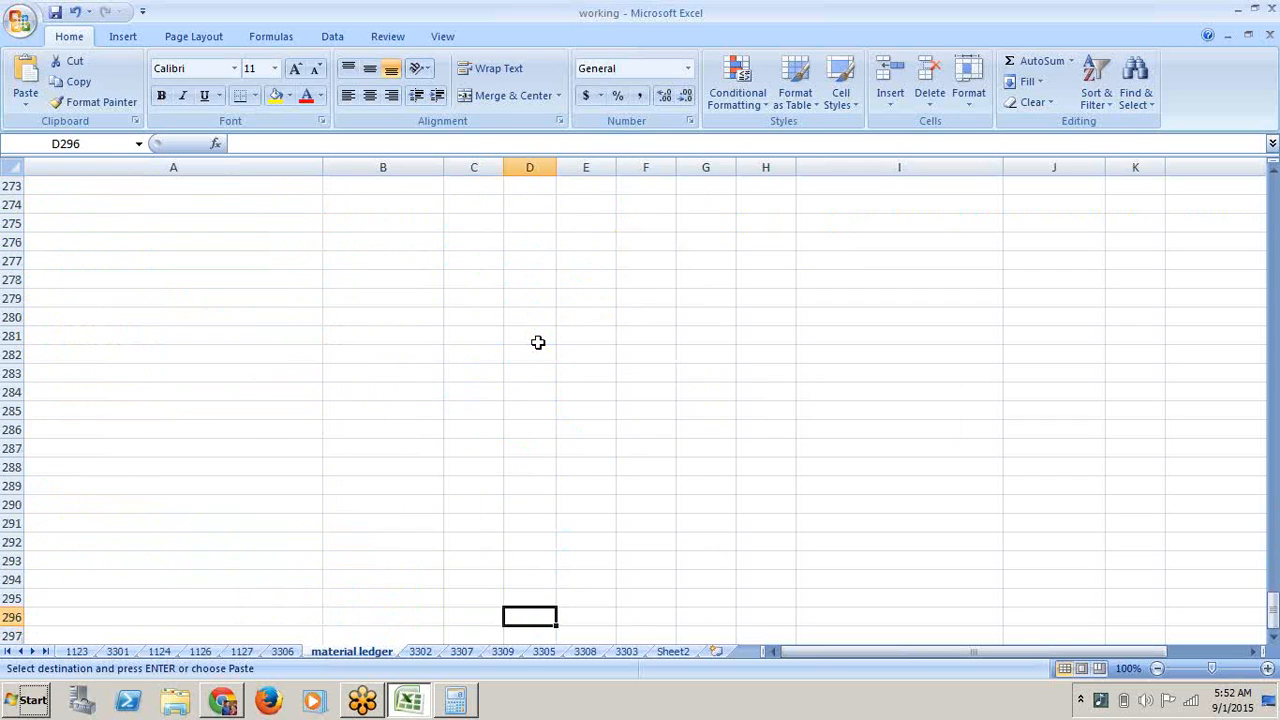
{"action": "key", "text": "Up"}
{"action": "key", "text": "Up"}
{"action": "key", "text": "Up"}
{"action": "key", "text": "Up"}
{"action": "key", "text": "Up"}
{"action": "key", "text": "Up"}
{"action": "key", "text": "Up"}
{"action": "key", "text": "Up"}
{"action": "key", "text": "Up"}
{"action": "key", "text": "Up"}
{"action": "key", "text": "Up"}
{"action": "key", "text": "Up"}
{"action": "key", "text": "Up"}
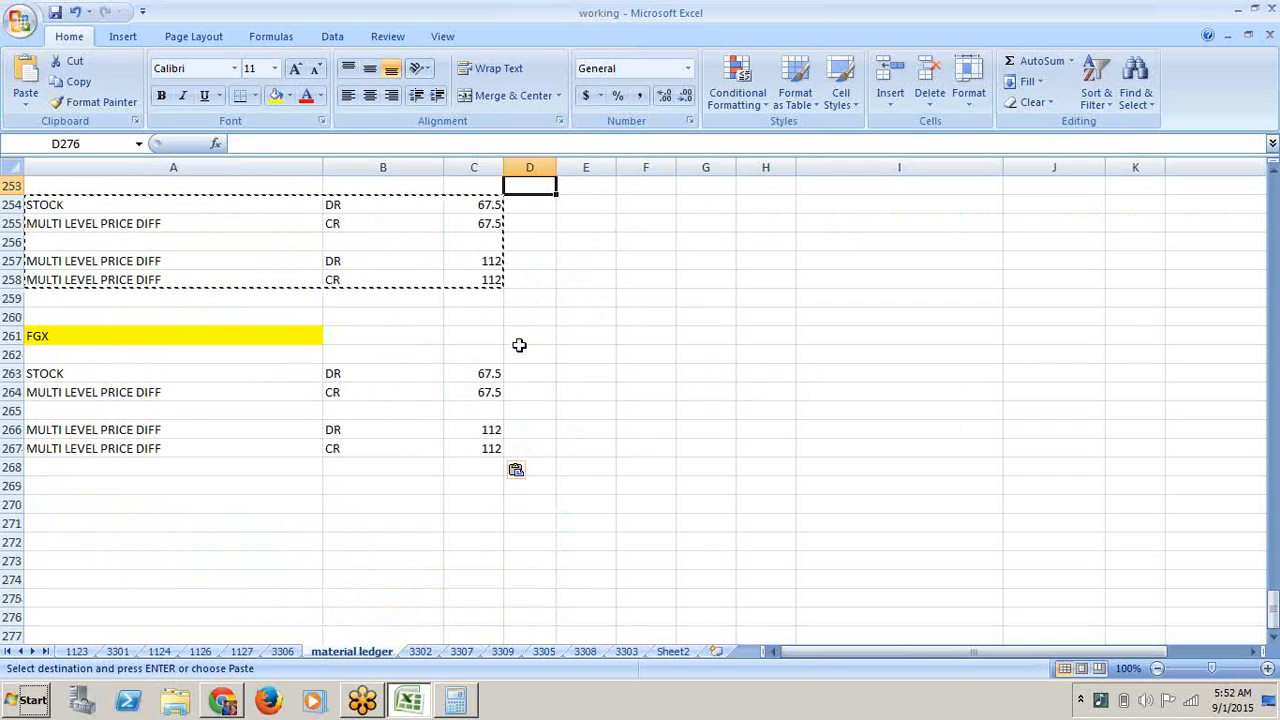
{"action": "left_click", "coordinate": [480, 373]}
{"action": "type", "text": "112.5"}
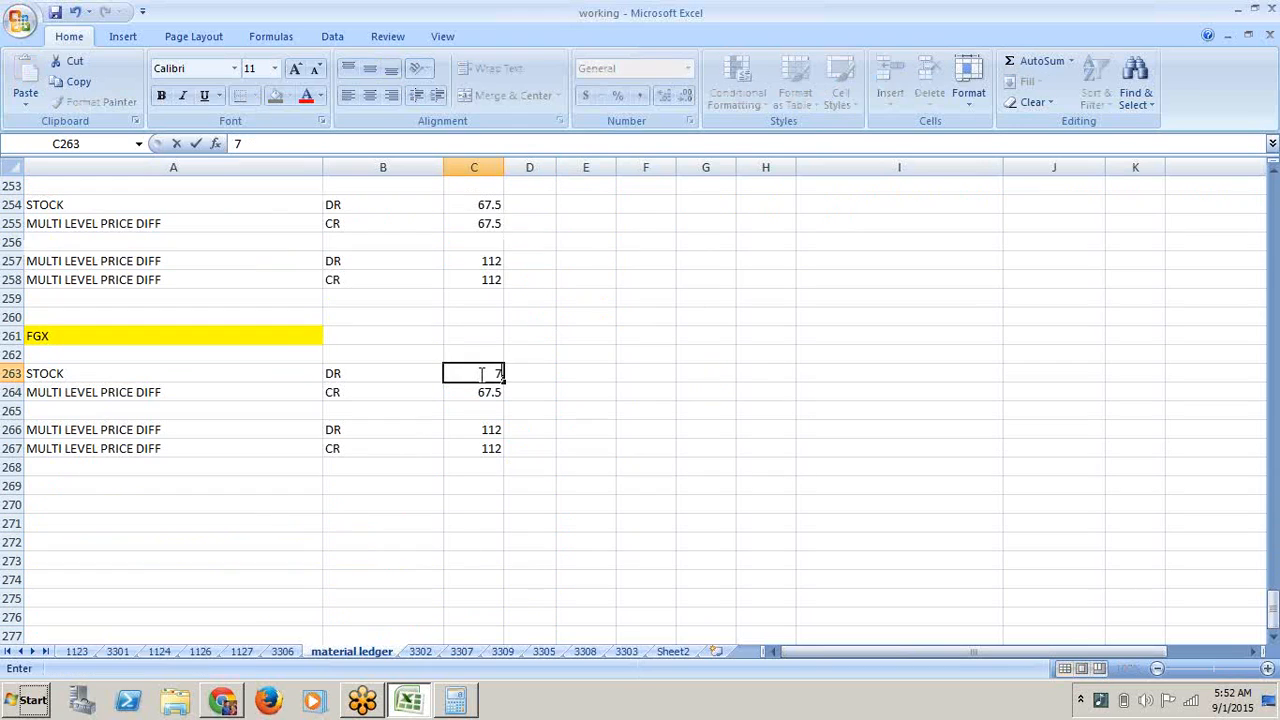
{"action": "key", "text": "Return"}
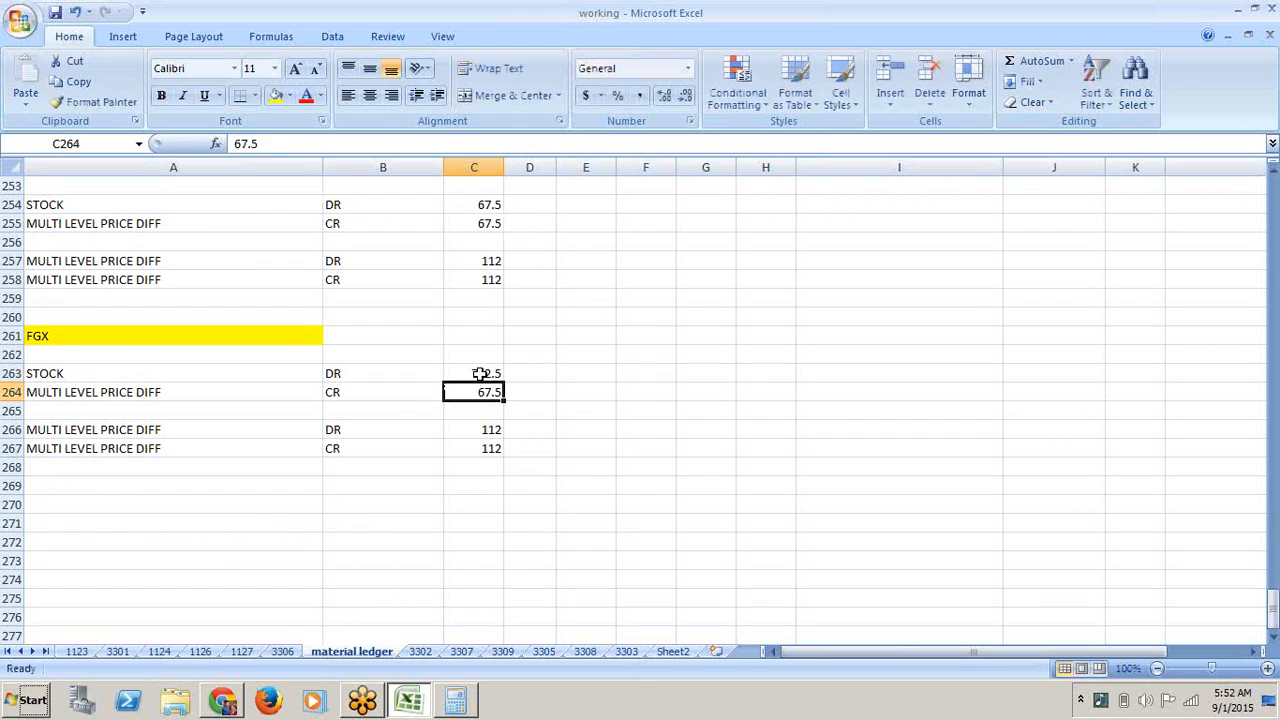
{"action": "type", "text": "712.5"}
{"action": "left_click", "coordinate": [516, 538]}
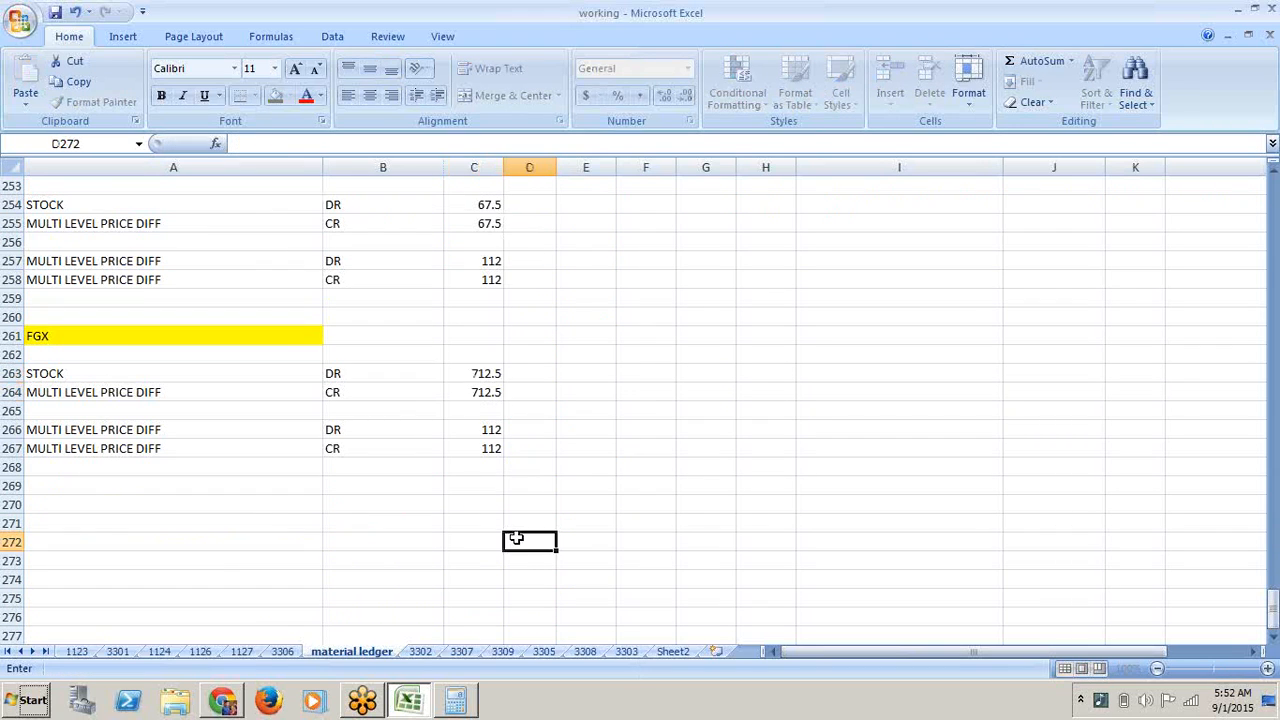
- Replace the debit account name in A266 of the second FGX entry with COGS
{"action": "left_click", "coordinate": [281, 449]}
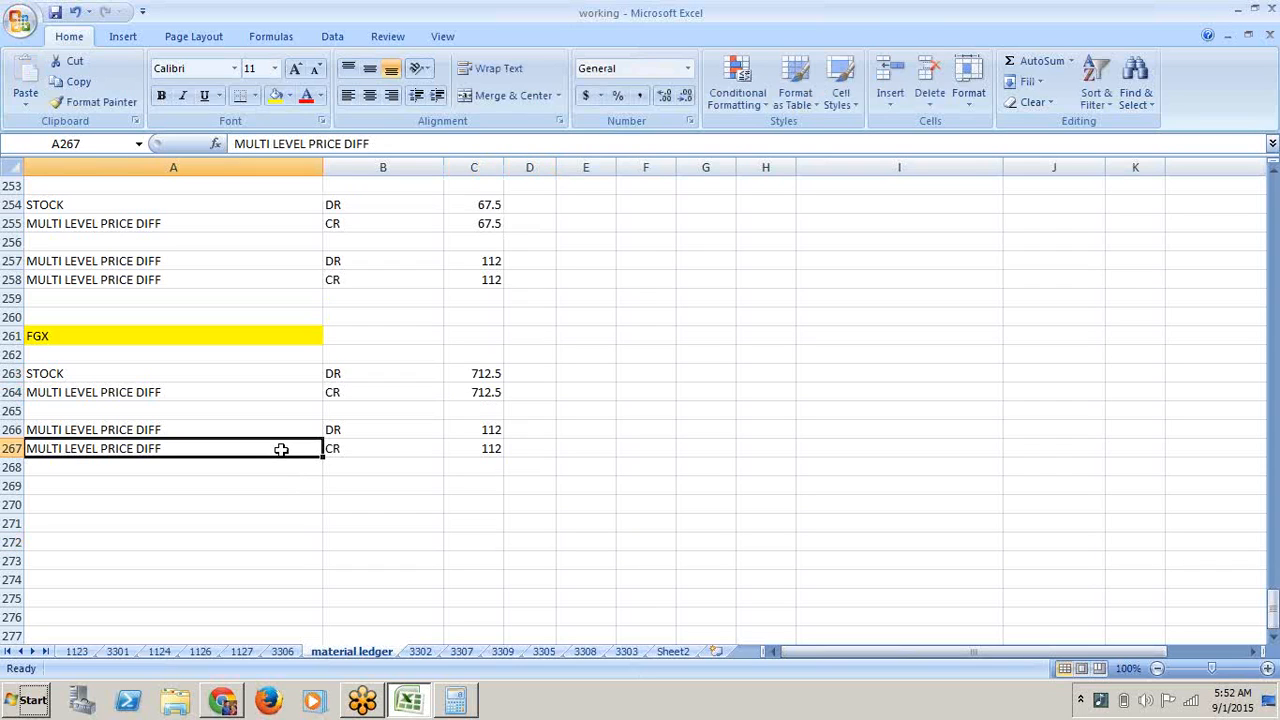
{"action": "left_click", "coordinate": [292, 431]}
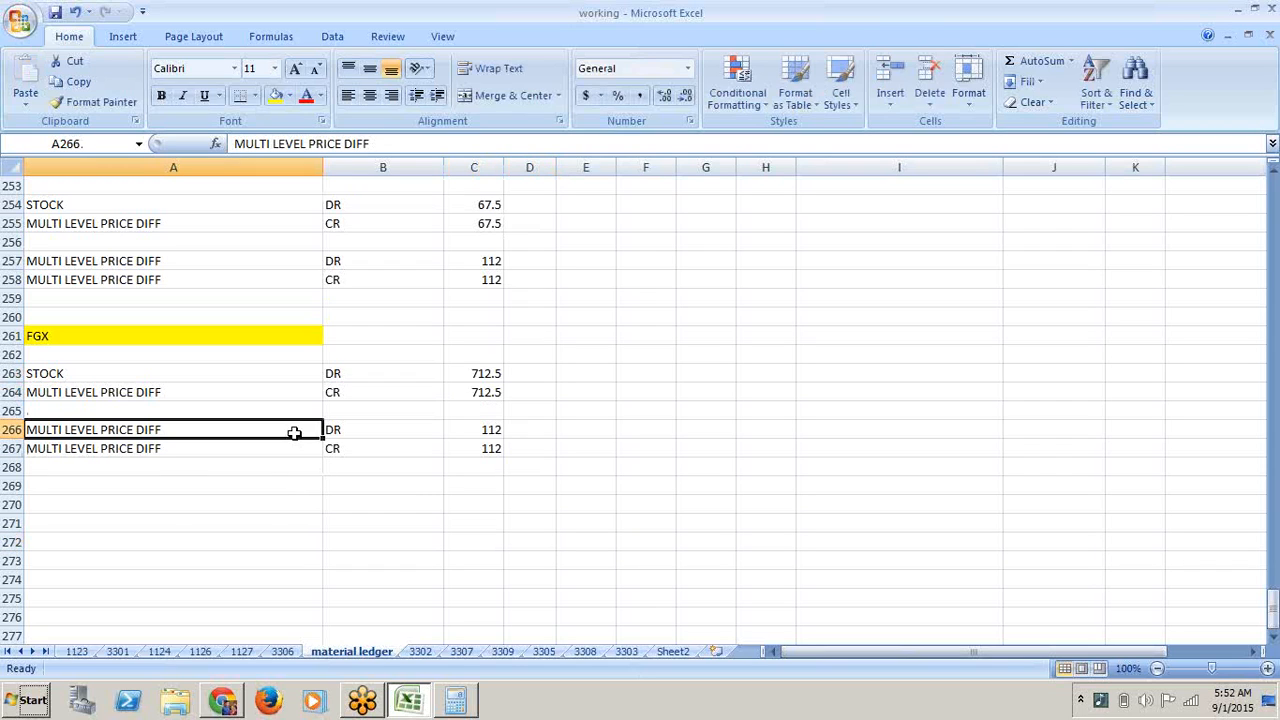
{"action": "type", "text": "COGS"}
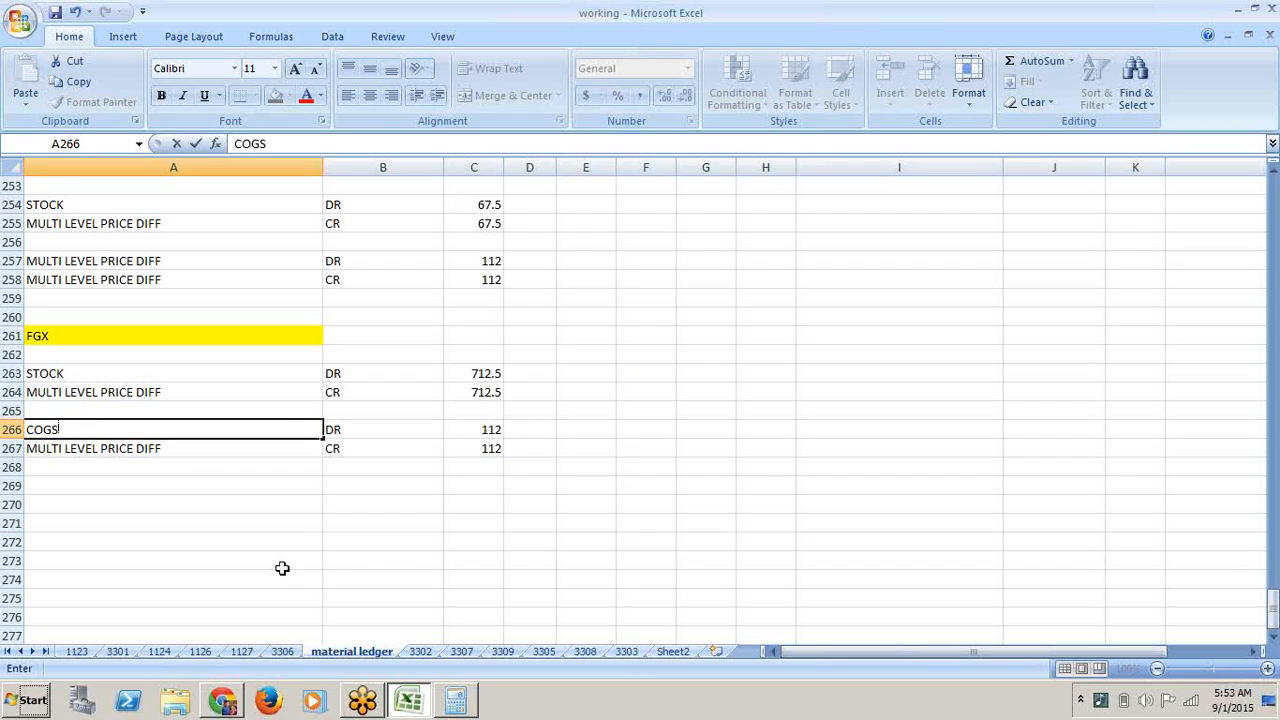
{"action": "left_click", "coordinate": [282, 568]}
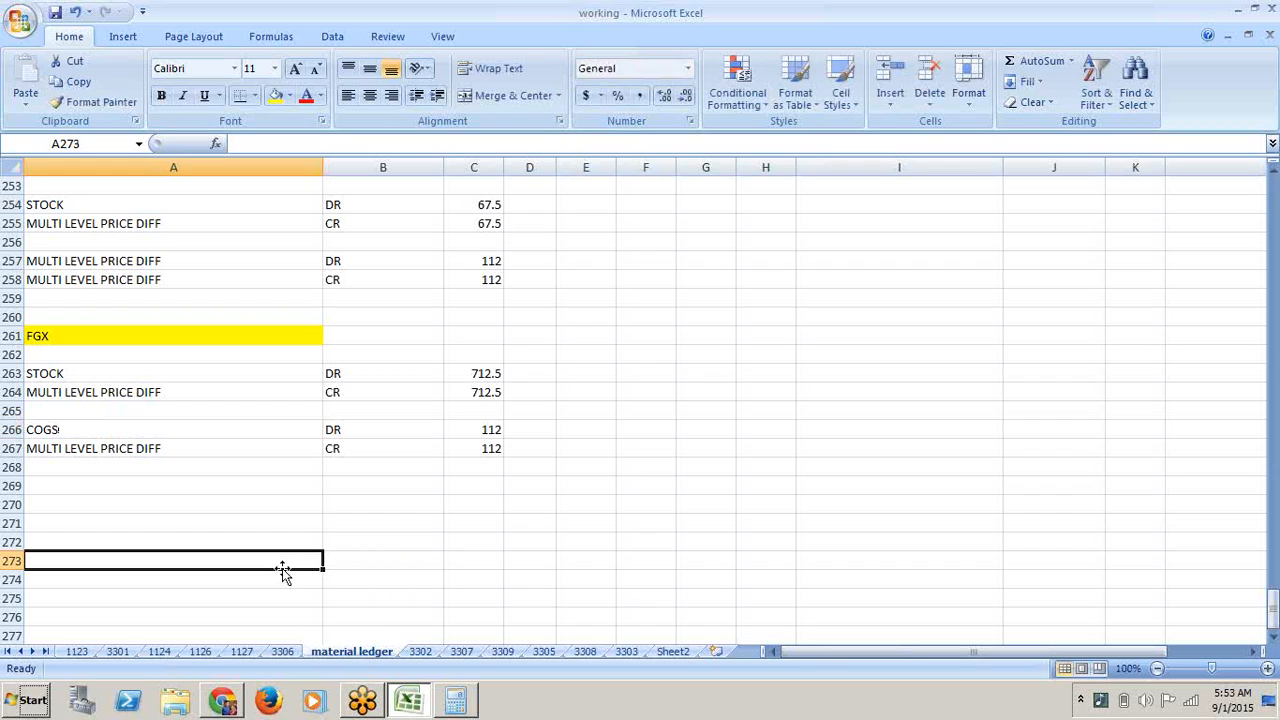
- Set the COGS debit in C266 and the multi level price diff credit in C267 to 712.5
{"action": "left_click", "coordinate": [492, 431]}
{"action": "type", "text": "712.5"}
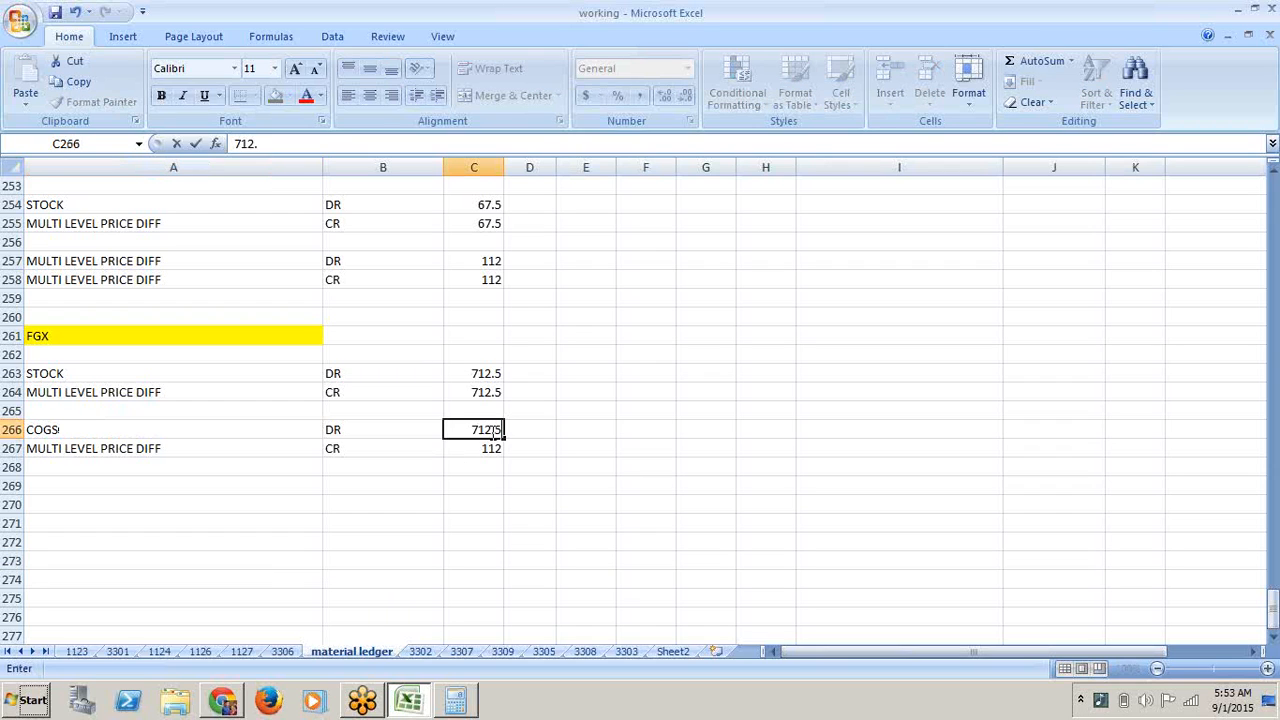
{"action": "key", "text": "Return"}
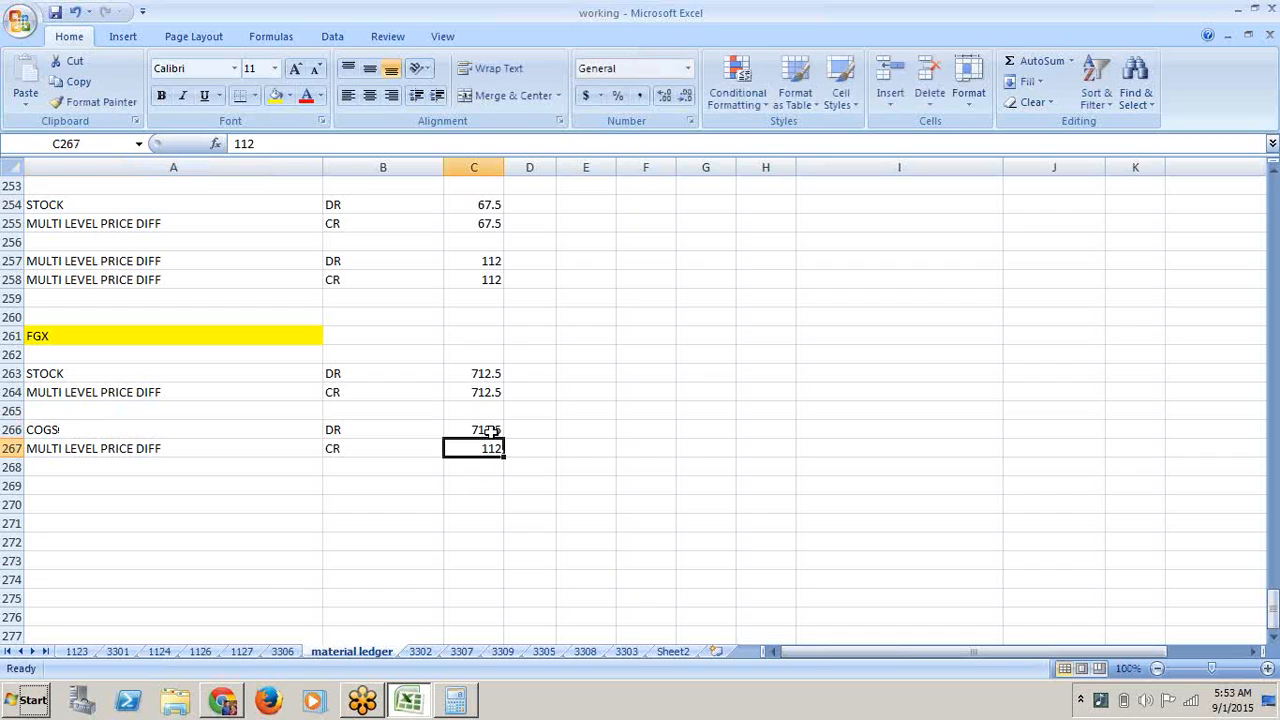
{"action": "type", "text": "712.5"}
{"action": "left_click", "coordinate": [586, 520]}
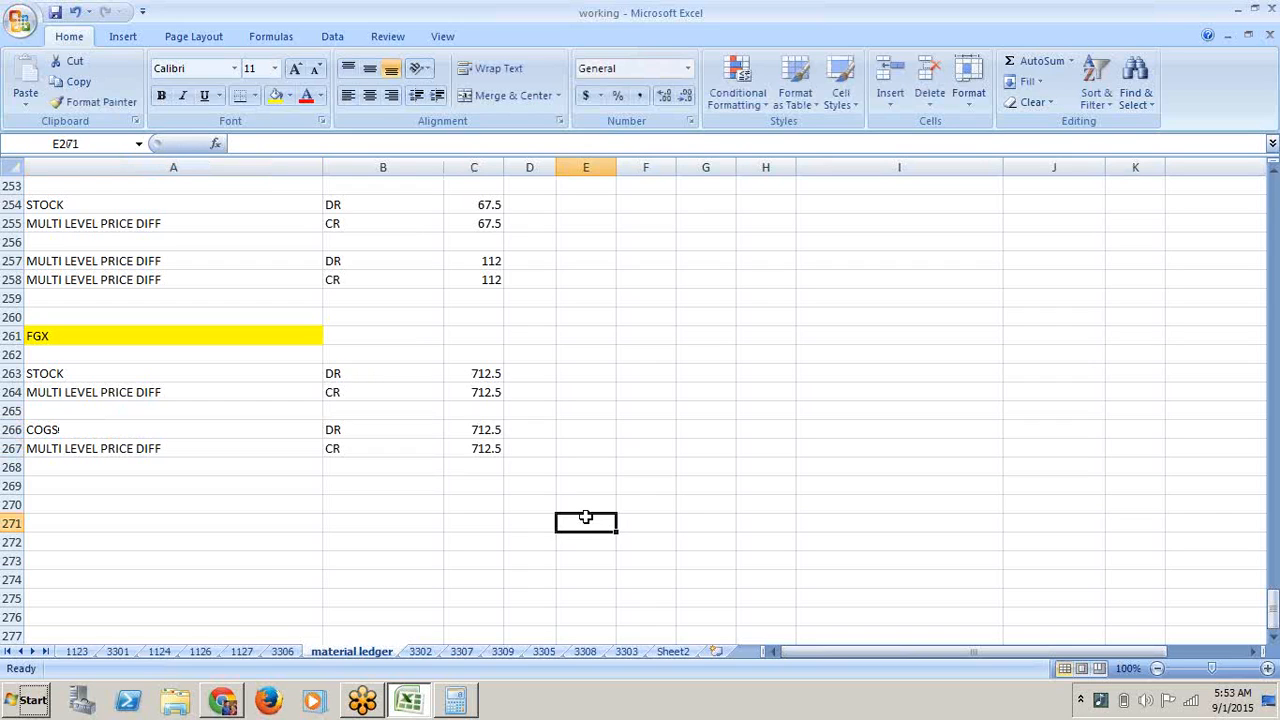
{"action": "left_click", "coordinate": [546, 451]}
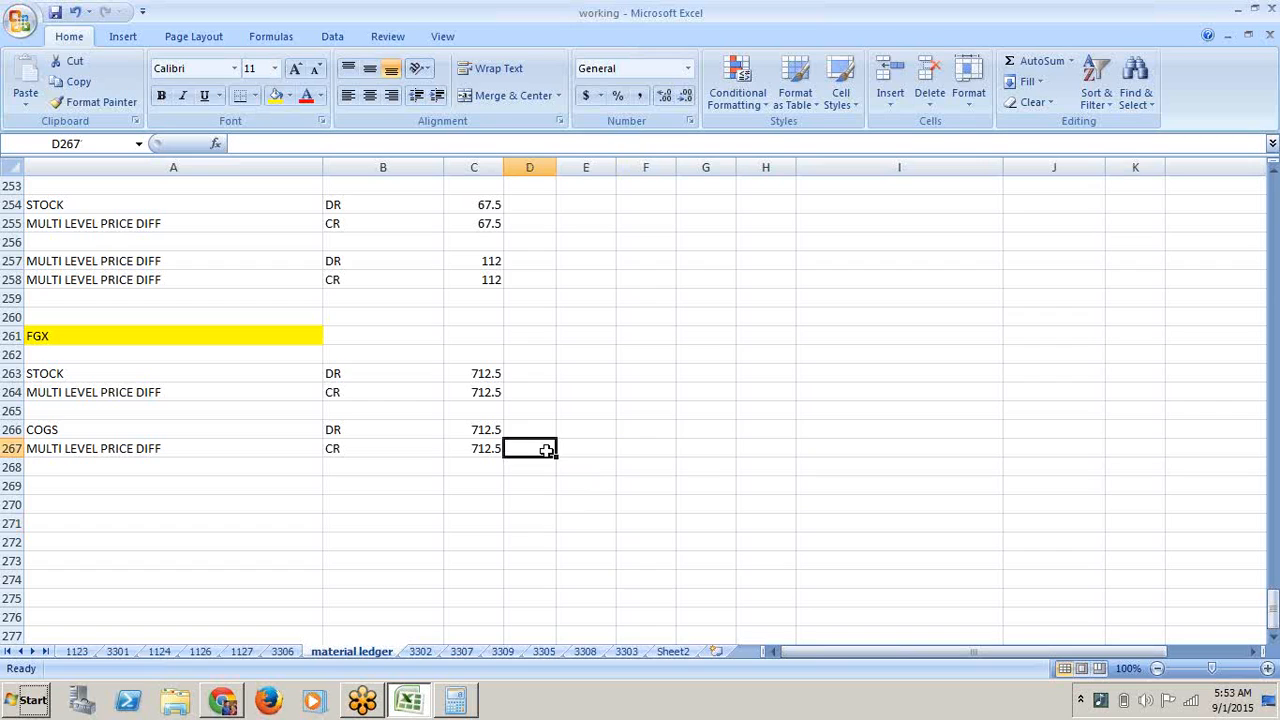
- Save the workbook, then clear the desktop by minimizing the workbook and closing the calculator
{"action": "left_click", "coordinate": [1085, 135]}
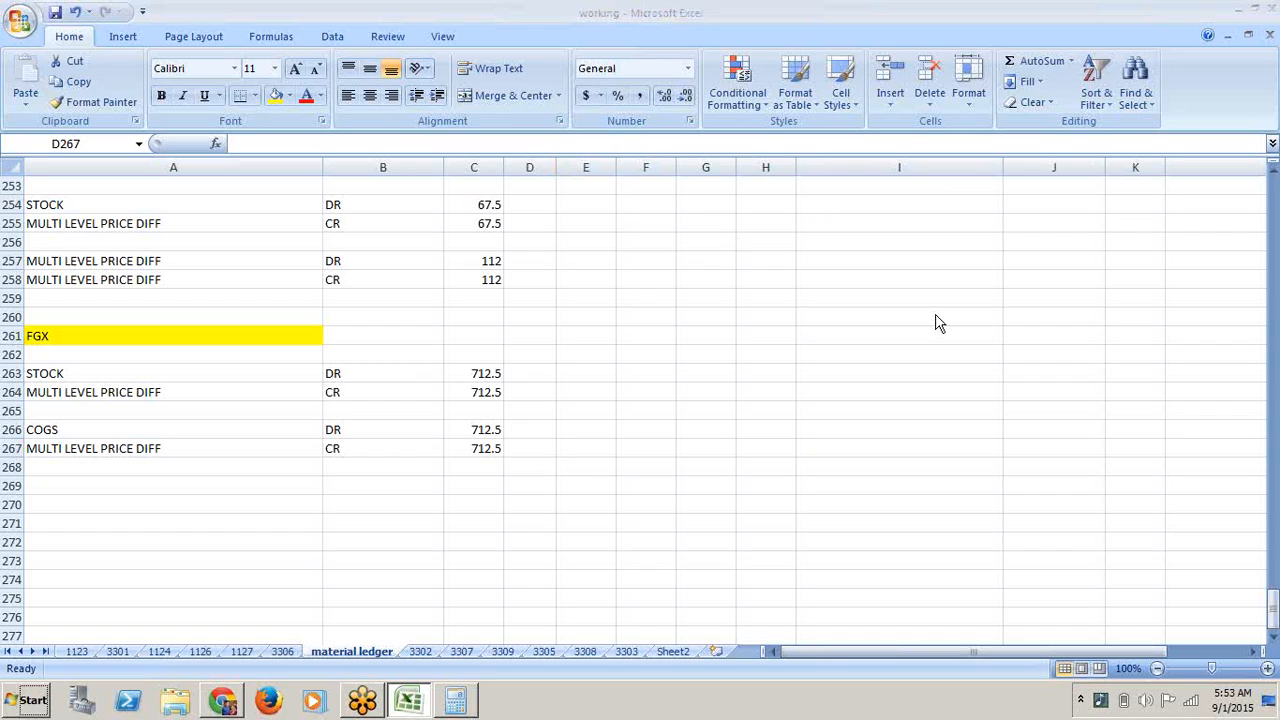
{"action": "left_click", "coordinate": [848, 369]}
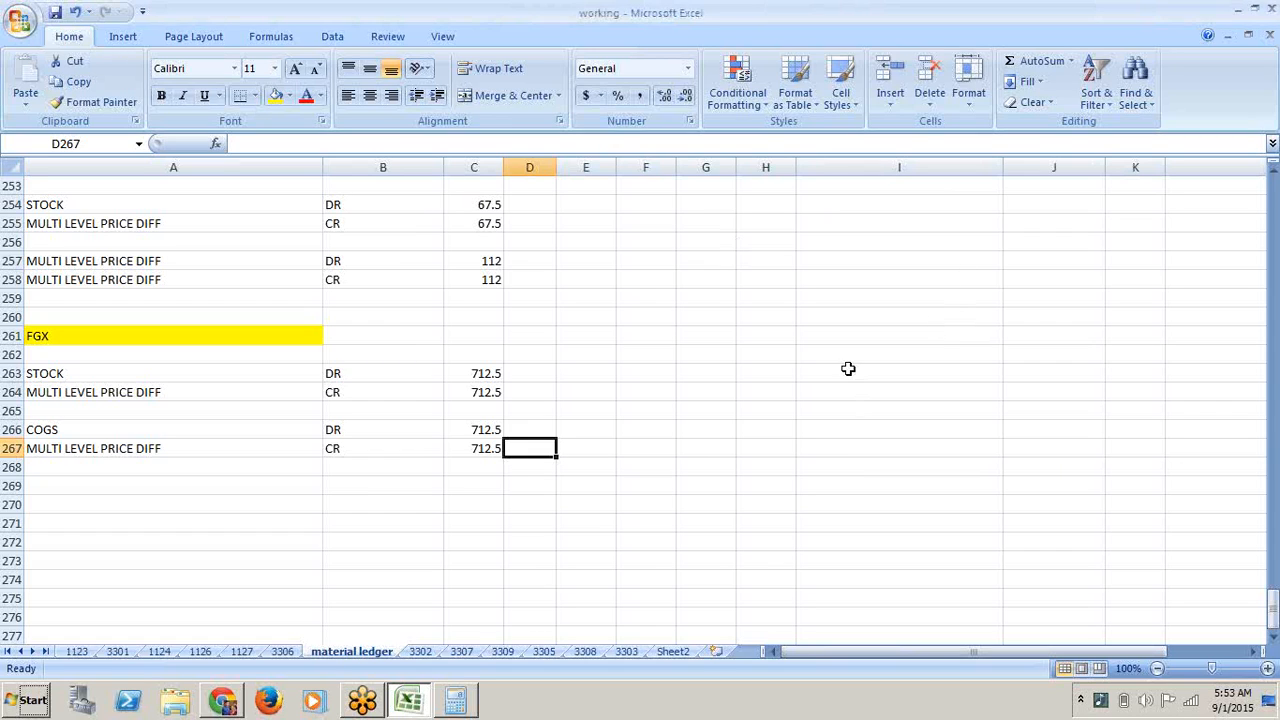
{"action": "key", "text": "ctrl+s"}
{"action": "left_click", "coordinate": [1237, 8]}
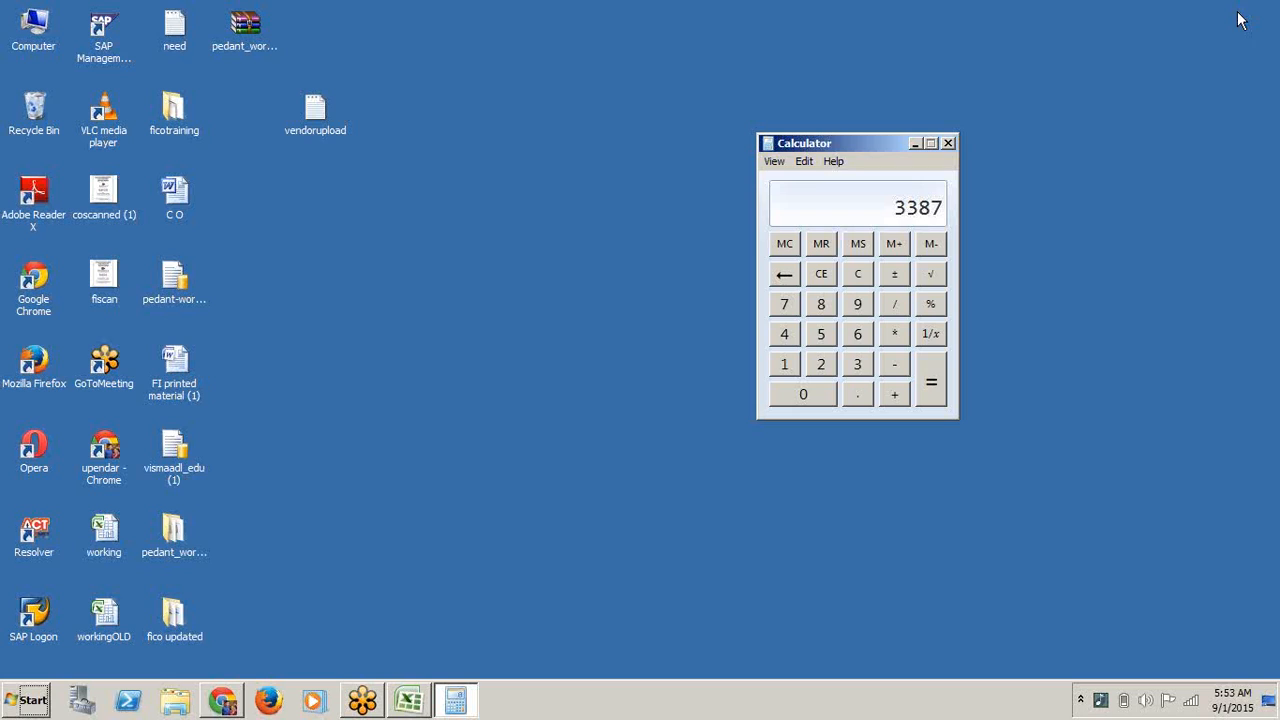
{"action": "left_click", "coordinate": [948, 144]}
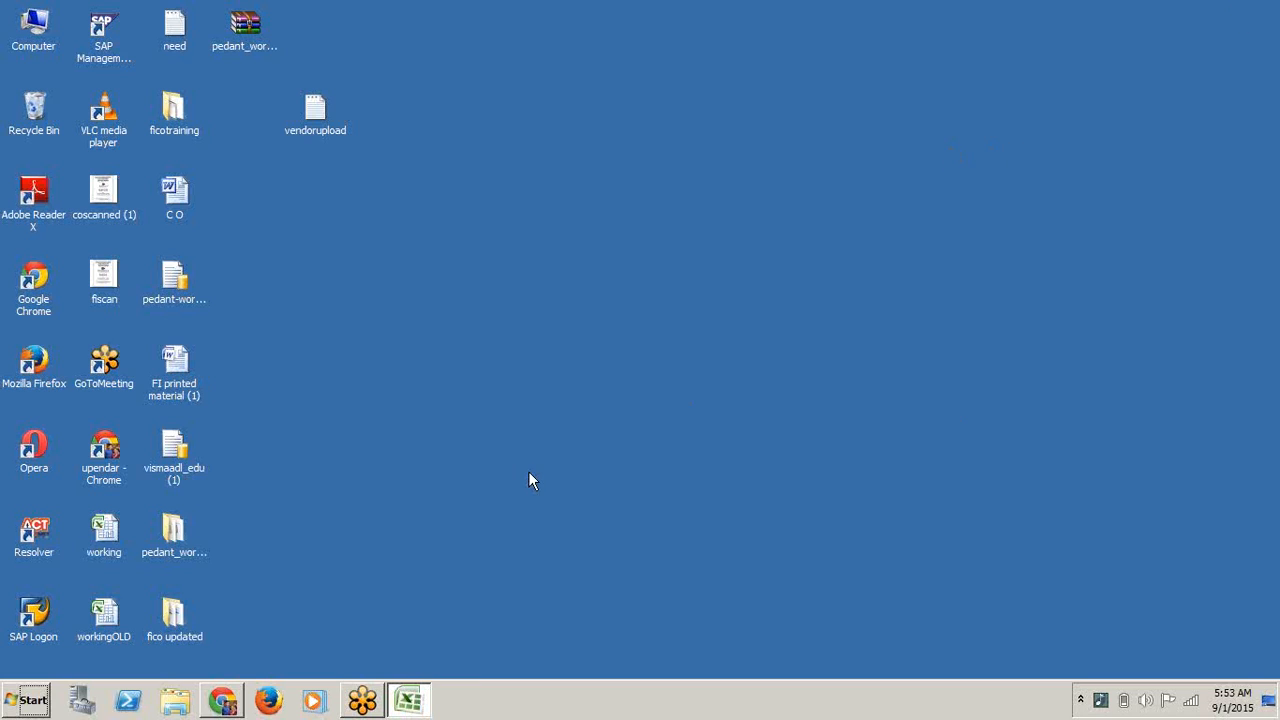
- Open the C O document from the desktop in Word, dismiss the document recovery list and maximize the window
{"action": "double_click", "coordinate": [178, 200]}
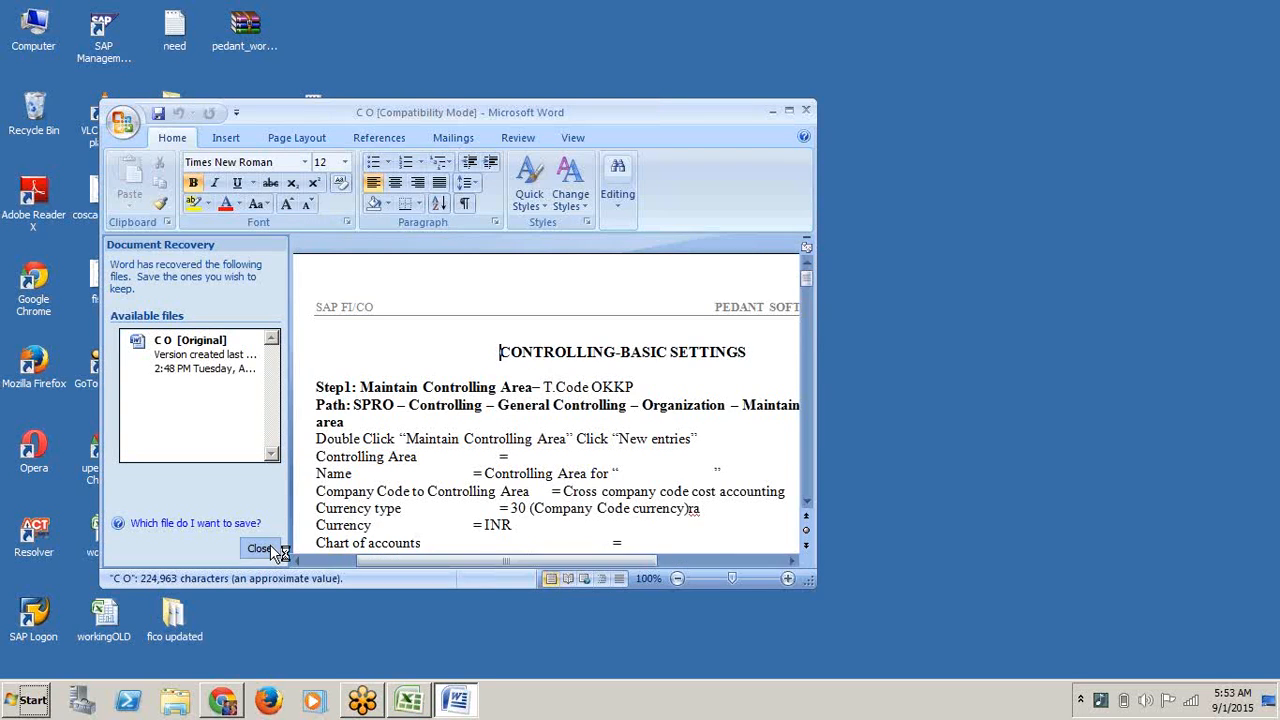
{"action": "left_click", "coordinate": [270, 545]}
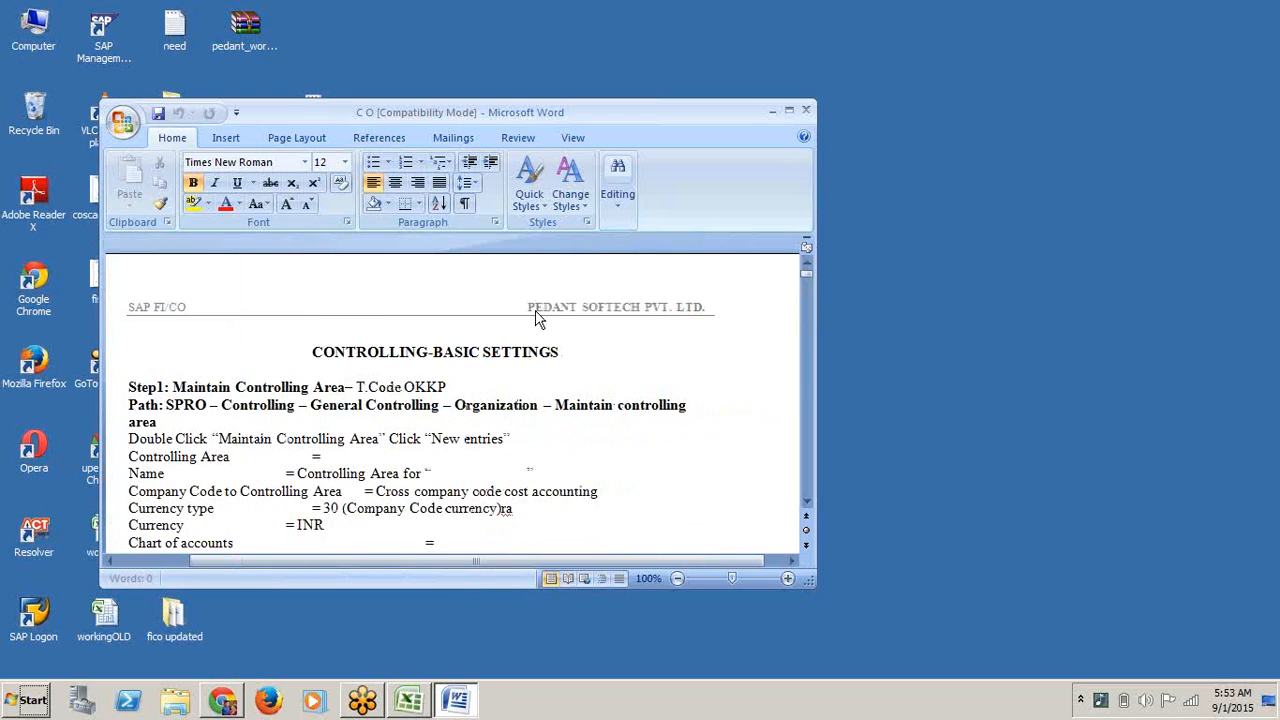
{"action": "left_click", "coordinate": [788, 111]}
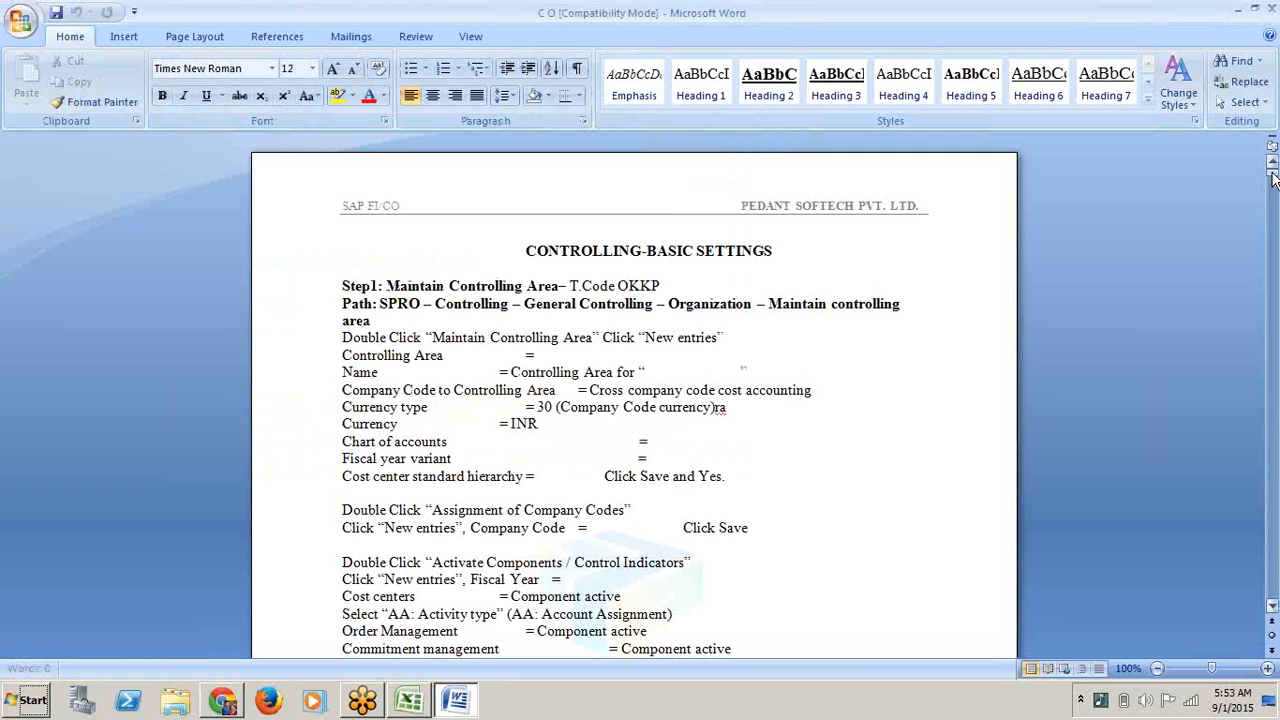
- Look through the C O document around pages 98 and 99, covering the BOM, routing and cost component structure instructions
{"action": "left_click_drag", "start_coordinate": [1272, 174], "coordinate": [1262, 497]}
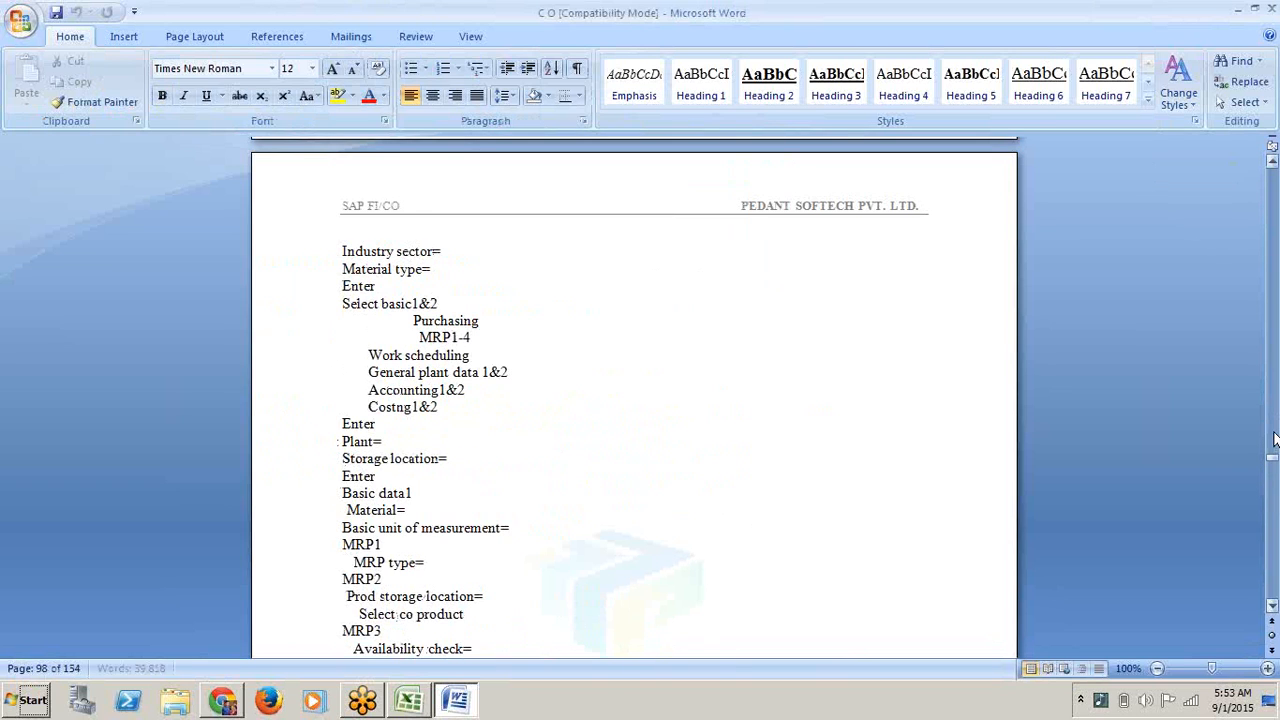
{"action": "left_click", "coordinate": [1272, 600]}
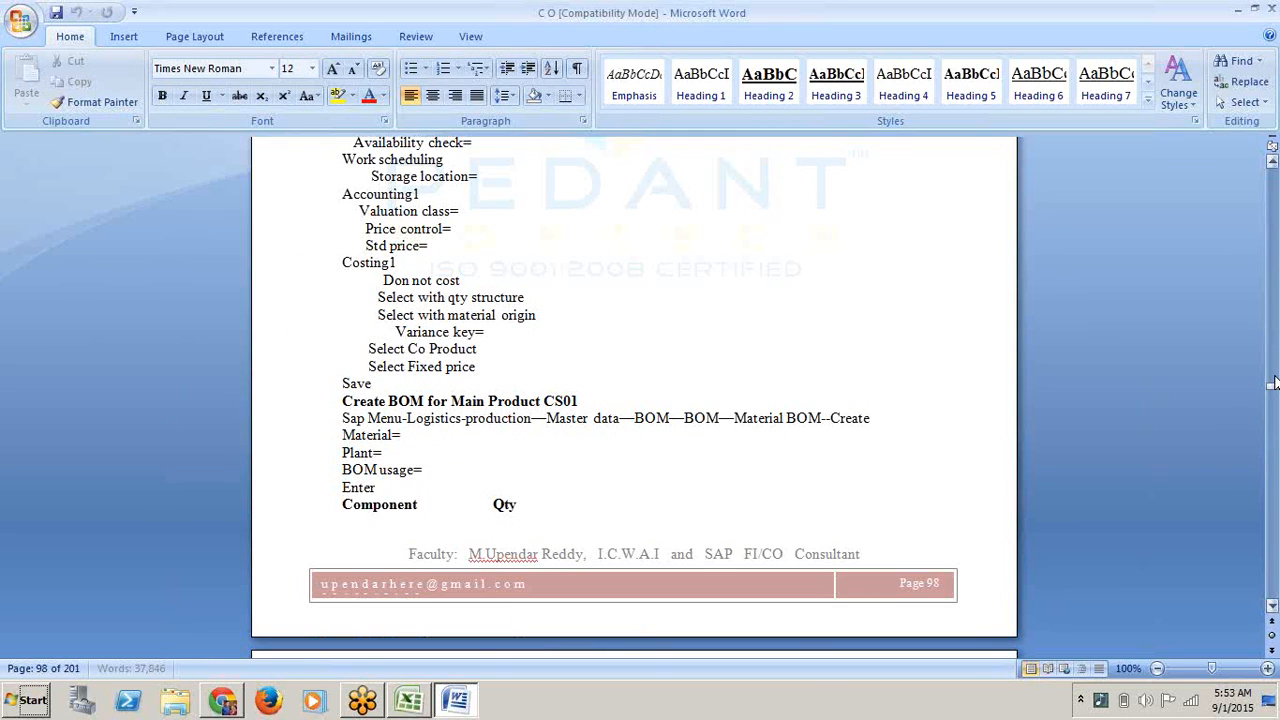
{"action": "left_click", "coordinate": [1272, 600]}
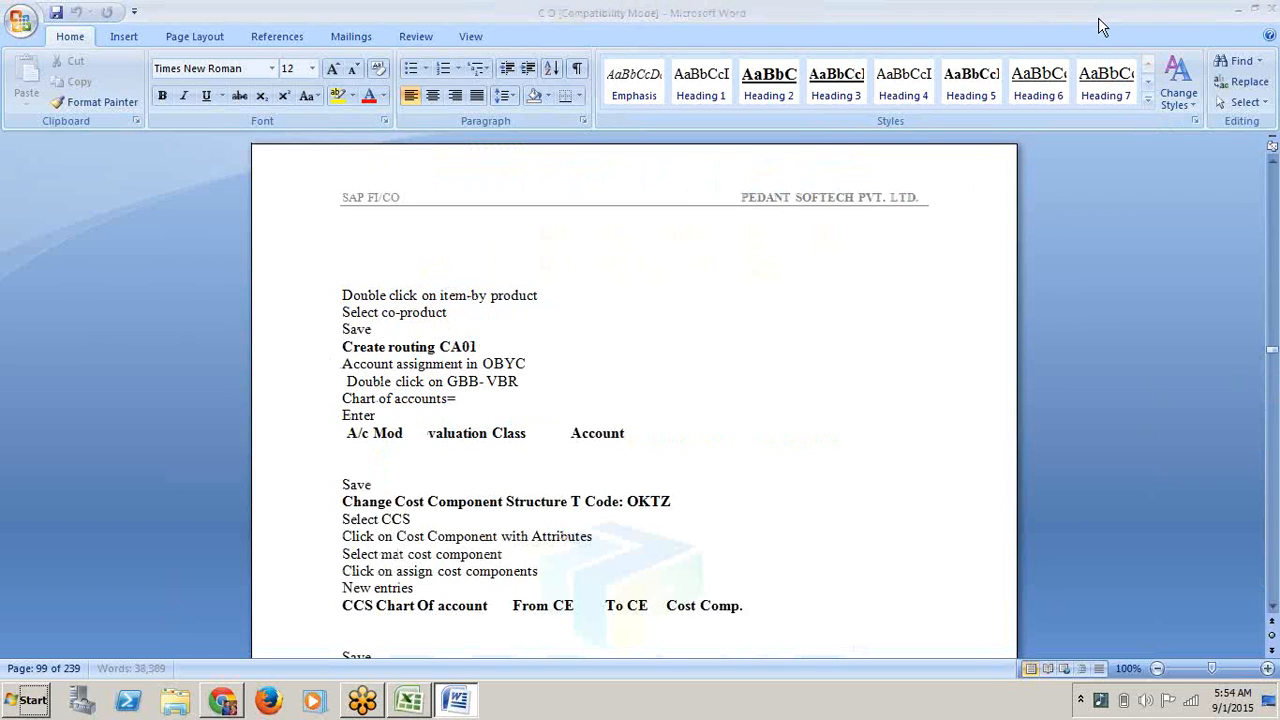